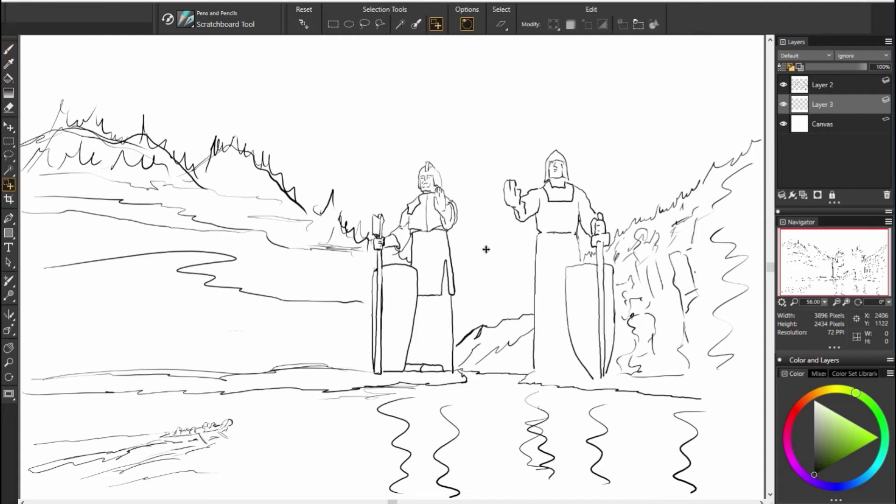
Fill the gap between the two statues with flat grey, up to the right statue's head.
drag(463, 327, 469, 287)
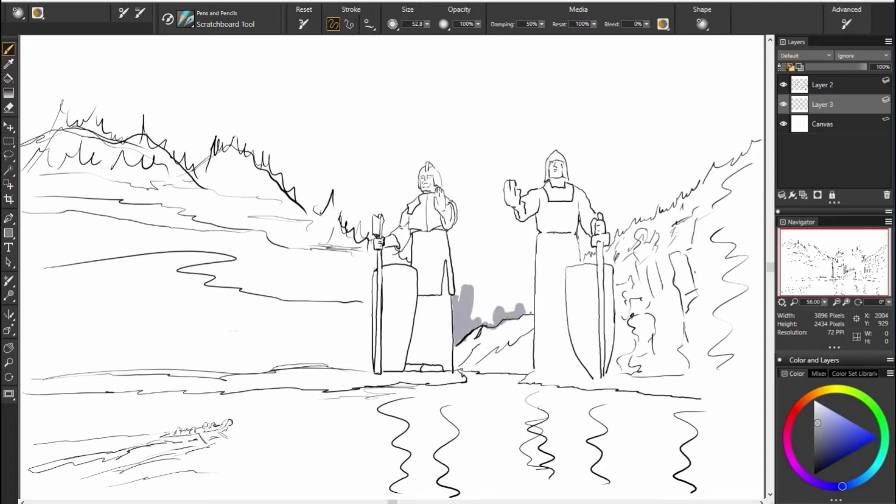
mouse_move(530, 312)
mouse_down()
mouse_move(533, 231)
mouse_move(495, 293)
mouse_up()
click(851, 484)
drag(524, 261, 496, 311)
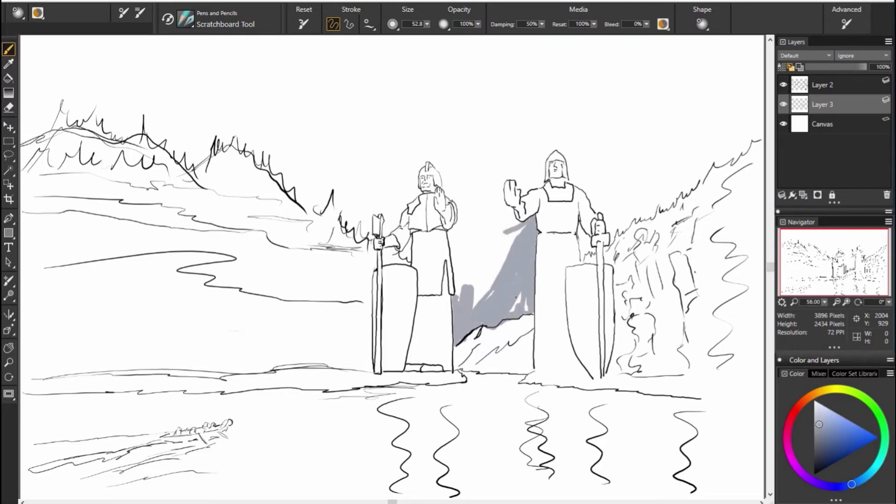
mouse_move(451, 294)
mouse_down()
mouse_move(449, 233)
mouse_move(469, 252)
mouse_move(505, 232)
mouse_move(503, 183)
mouse_up()
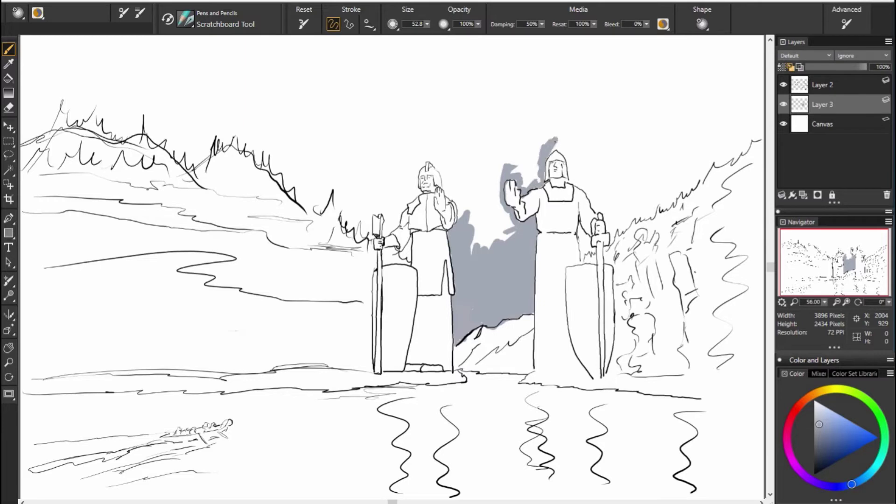
drag(541, 138, 486, 196)
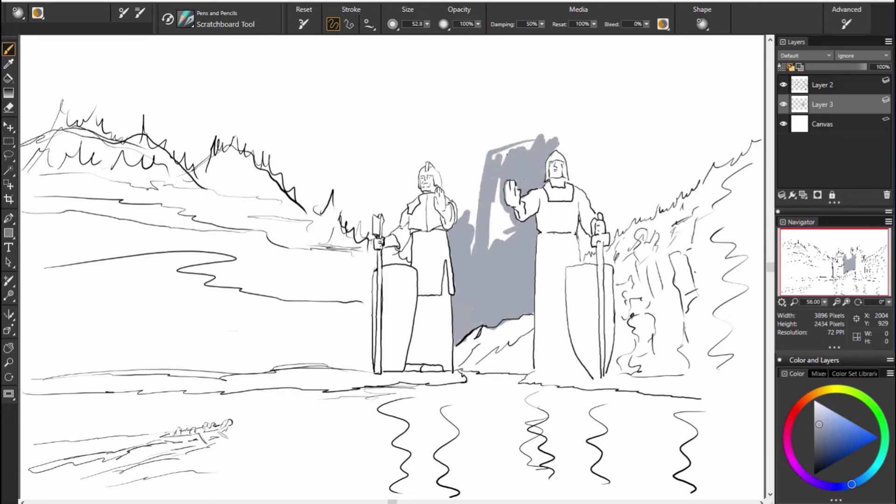
drag(508, 140, 494, 243)
drag(473, 214, 502, 238)
Paint a dark cyan-green patch at the statues' base.
click(855, 392)
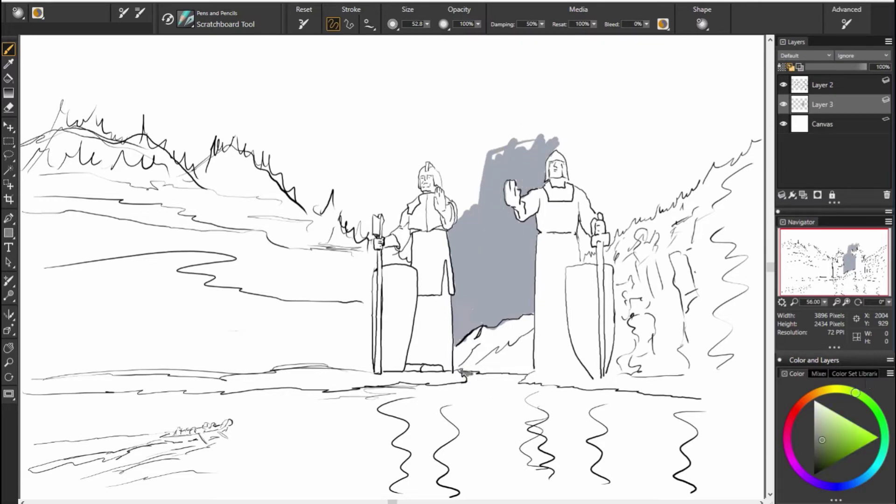
click(881, 455)
click(819, 454)
drag(511, 378, 471, 380)
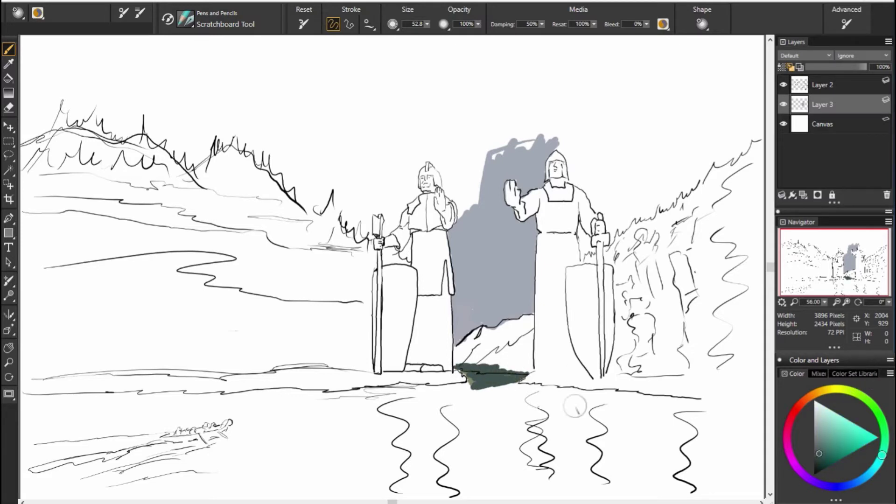
Add dark green-grey and grey strokes below the base and under the left statue.
mouse_move(528, 392)
mouse_down()
mouse_move(450, 390)
mouse_move(528, 380)
mouse_up()
click(867, 475)
mouse_move(378, 391)
mouse_down()
mouse_move(411, 392)
mouse_move(383, 397)
mouse_move(411, 451)
mouse_up()
click(881, 457)
mouse_move(443, 392)
mouse_down()
mouse_move(406, 495)
mouse_move(448, 406)
mouse_up()
Brush near-black and blue-black vertical reflection bands under the statues.
click(875, 467)
click(822, 456)
mouse_move(522, 387)
mouse_down()
mouse_move(466, 424)
mouse_move(495, 471)
mouse_up()
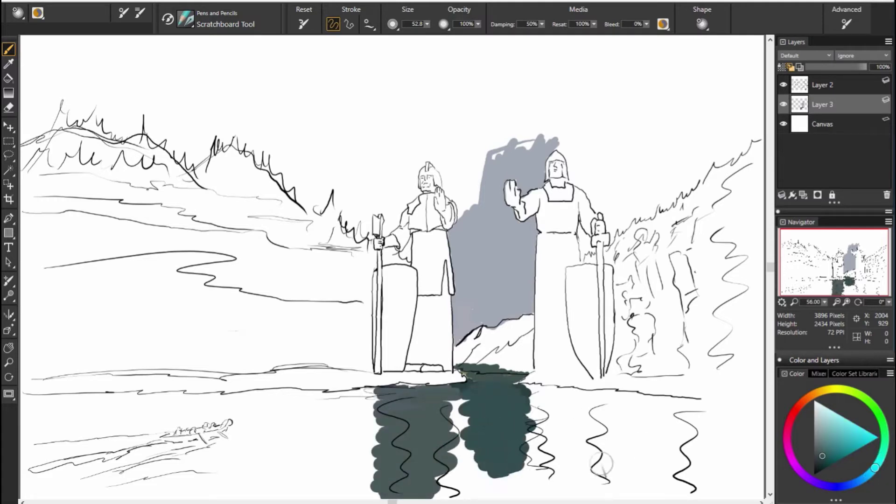
click(814, 469)
drag(455, 402, 448, 490)
click(836, 487)
drag(513, 485, 550, 434)
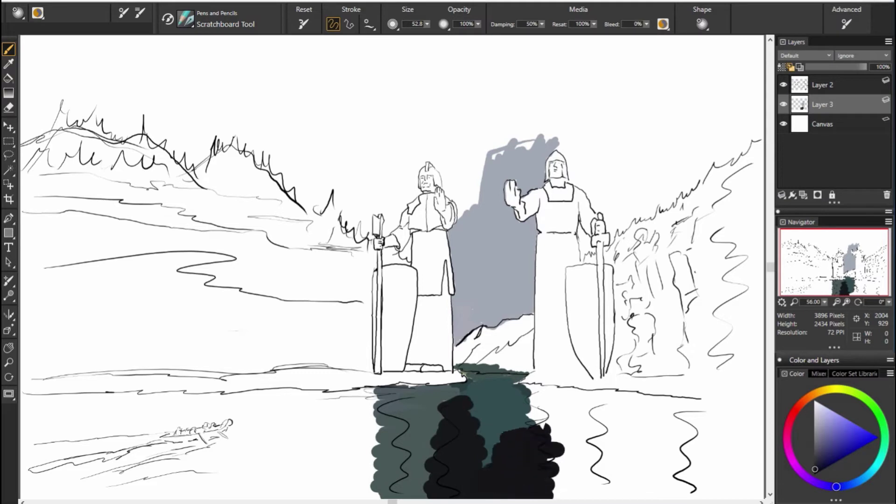
Paint a tan reflection band under the right statue and olive bands to its right.
click(828, 389)
click(834, 444)
mouse_move(527, 387)
mouse_down()
mouse_move(634, 397)
mouse_move(560, 495)
mouse_up()
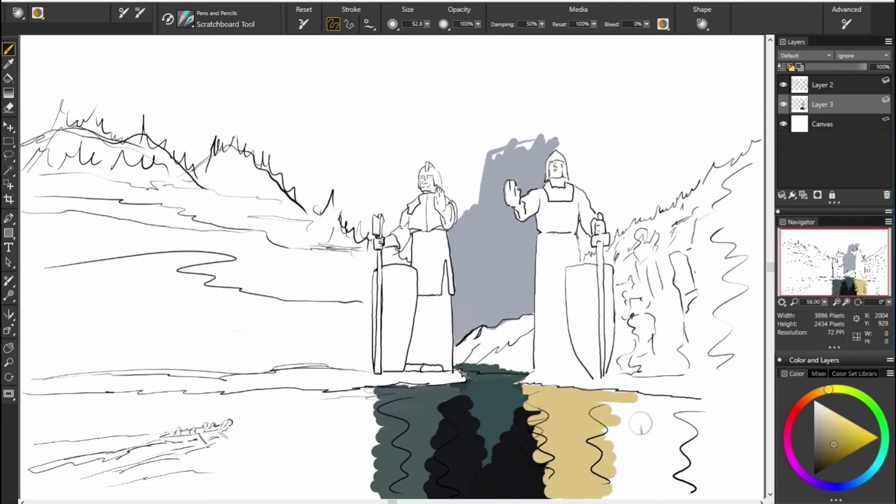
mouse_move(640, 424)
mouse_down()
mouse_move(677, 401)
mouse_move(607, 434)
mouse_move(691, 494)
mouse_up()
mouse_move(711, 406)
mouse_down()
mouse_move(737, 405)
mouse_move(747, 419)
mouse_move(728, 494)
mouse_up()
Fill the left water around the boat with dark bluish grey and light blue-grey.
alt+click(448, 443)
mouse_move(391, 392)
mouse_down()
mouse_move(238, 399)
mouse_move(392, 462)
mouse_move(238, 495)
mouse_move(317, 411)
mouse_up()
mouse_move(198, 401)
mouse_down()
mouse_move(24, 406)
mouse_move(168, 415)
mouse_move(196, 480)
mouse_move(373, 494)
mouse_up()
click(824, 435)
mouse_move(154, 444)
mouse_down()
mouse_move(51, 476)
mouse_move(154, 440)
mouse_move(28, 406)
mouse_up()
mouse_move(28, 406)
mouse_down()
mouse_move(252, 413)
mouse_move(28, 448)
mouse_up()
mouse_move(159, 417)
mouse_down()
mouse_move(205, 467)
mouse_move(24, 485)
mouse_move(220, 492)
mouse_up()
click(852, 483)
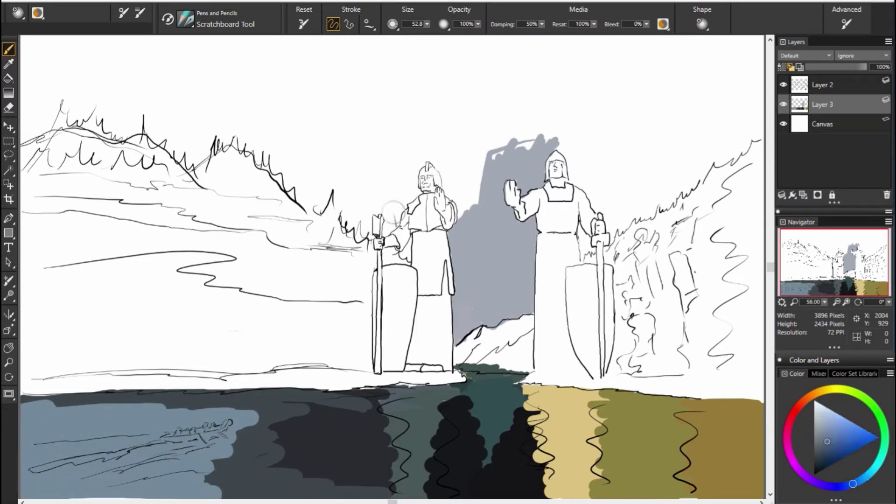
Undo the stray blob and paint a dark blue cloud left of the axe.
key(ctrl+z)
drag(383, 222, 386, 229)
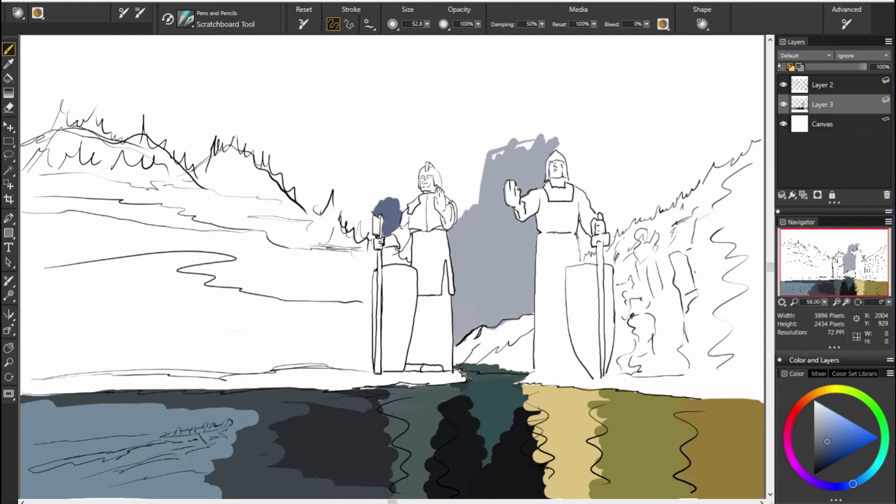
drag(311, 185, 354, 233)
drag(353, 161, 388, 220)
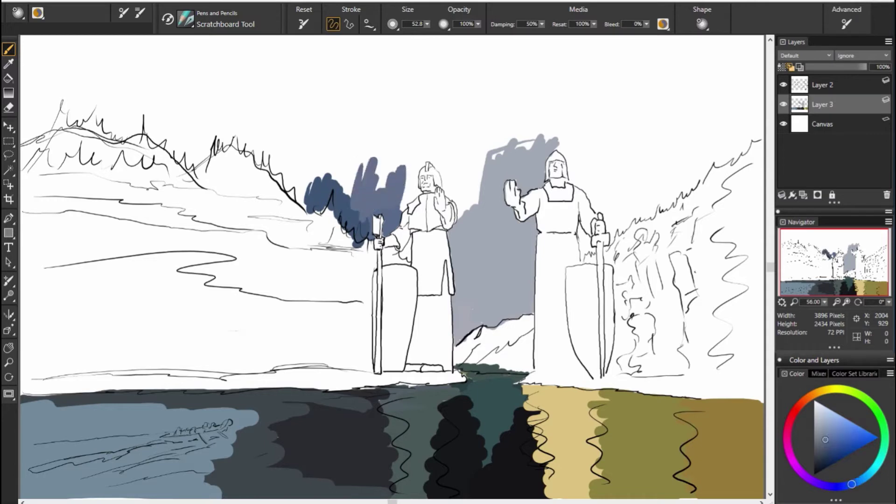
drag(401, 168, 347, 140)
drag(345, 145, 313, 187)
mouse_move(369, 168)
mouse_down()
mouse_move(381, 123)
mouse_move(399, 205)
mouse_up()
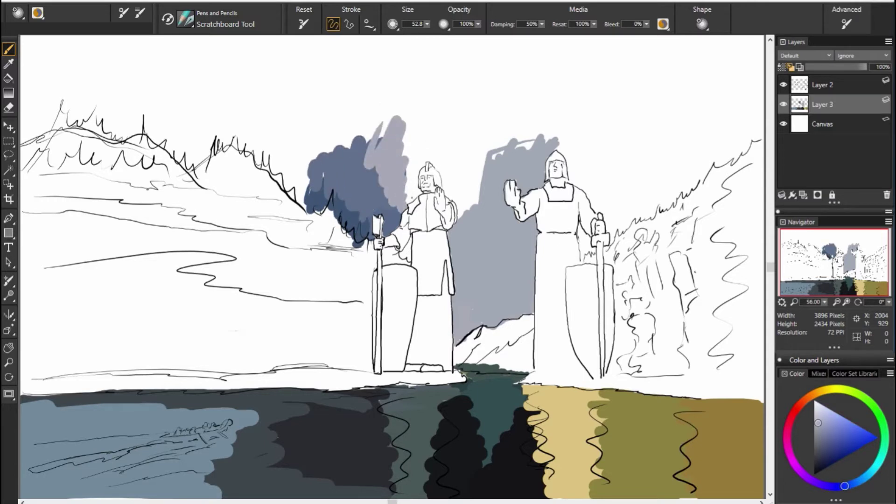
Paint light and darker grey sky between the statues and around both helmets.
drag(416, 154, 460, 159)
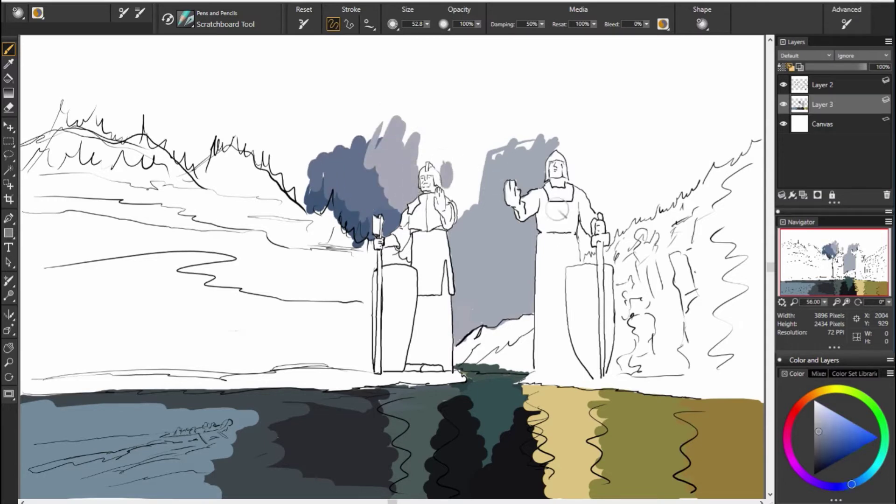
mouse_move(476, 224)
mouse_down()
mouse_move(451, 168)
mouse_move(430, 152)
mouse_move(411, 167)
mouse_up()
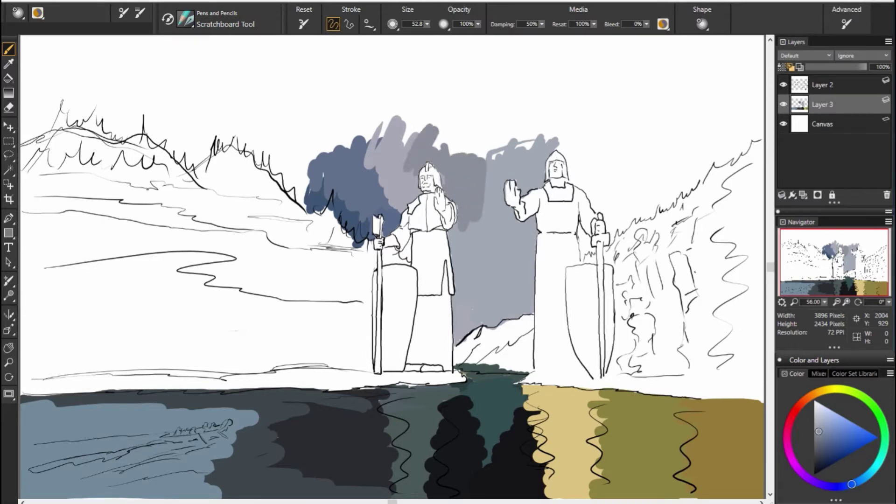
drag(452, 123, 434, 145)
drag(584, 173, 560, 140)
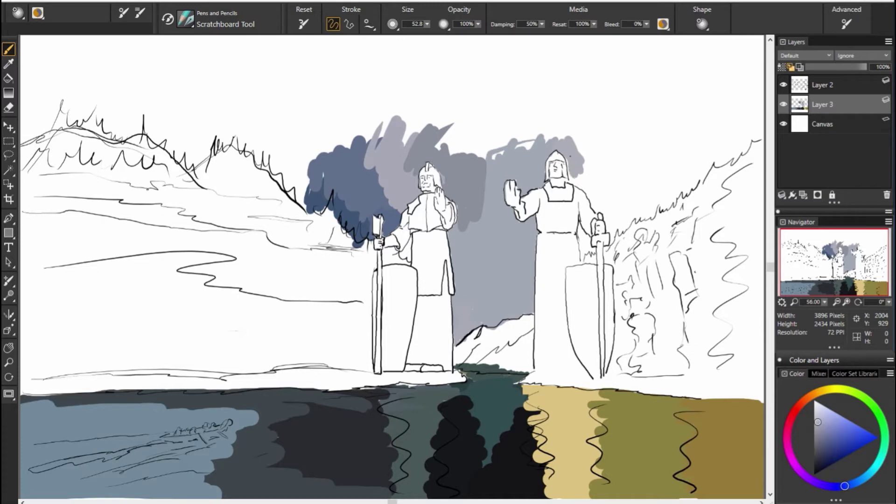
drag(579, 173, 600, 193)
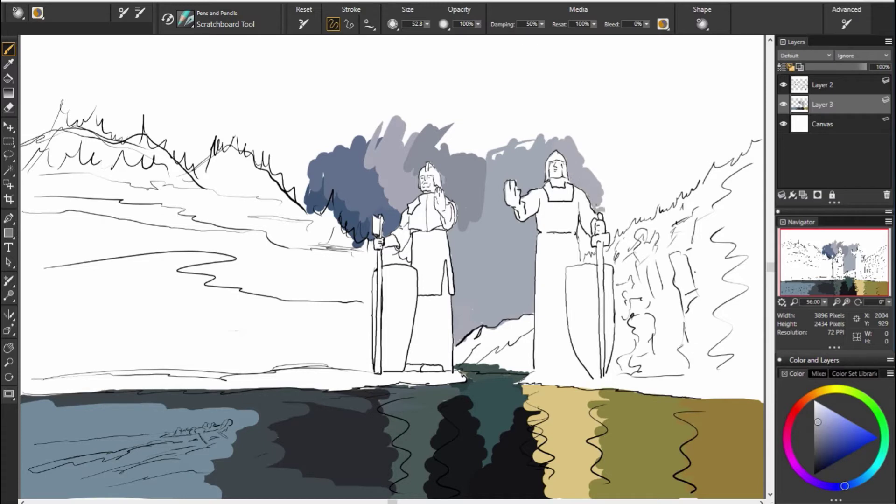
alt+click(585, 224)
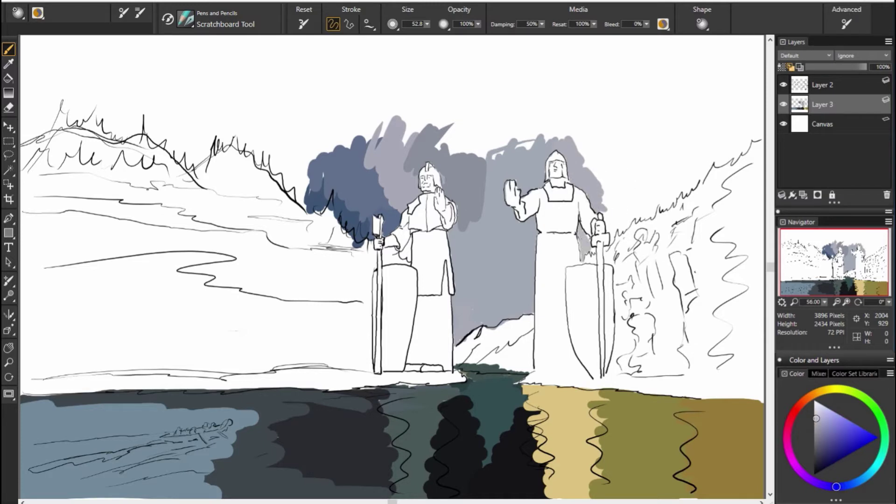
Extend the grey cloud mass across the upper-right sky and left over the mountains.
mouse_move(602, 187)
mouse_down()
mouse_move(628, 215)
mouse_move(733, 140)
mouse_move(756, 53)
mouse_up()
alt+click(620, 200)
drag(688, 115, 714, 115)
mouse_move(653, 168)
mouse_down()
mouse_move(607, 140)
mouse_move(733, 93)
mouse_move(746, 51)
mouse_move(560, 84)
mouse_move(513, 131)
mouse_move(513, 56)
mouse_move(420, 116)
mouse_up()
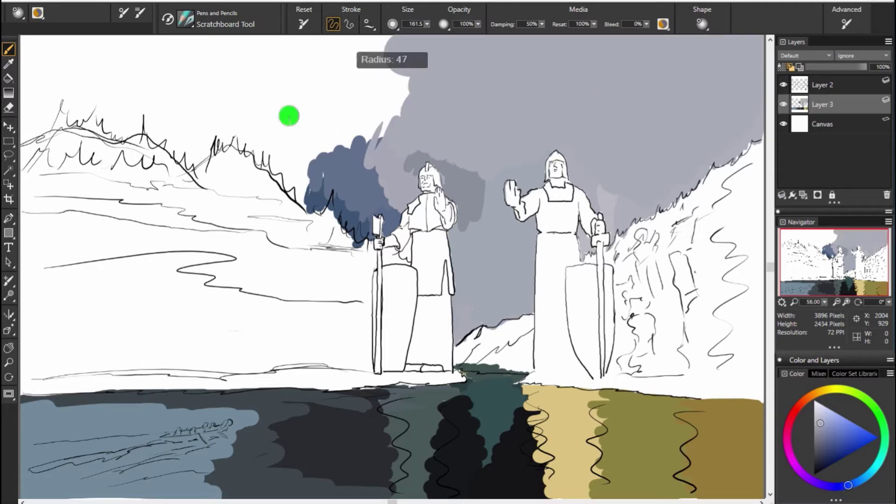
mouse_move(280, 136)
mouse_down()
mouse_move(308, 210)
mouse_move(351, 131)
mouse_move(224, 112)
mouse_move(387, 65)
mouse_move(46, 42)
mouse_move(50, 106)
mouse_move(280, 131)
mouse_move(296, 88)
mouse_move(334, 87)
mouse_up()
Create a new Layer 4 and move it beneath Layer 3.
key(ctrl+shift+n)
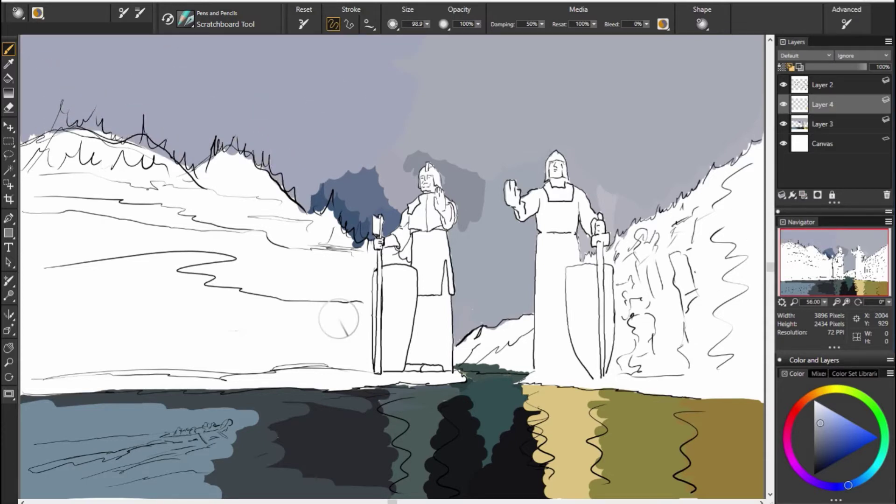
drag(833, 107, 833, 131)
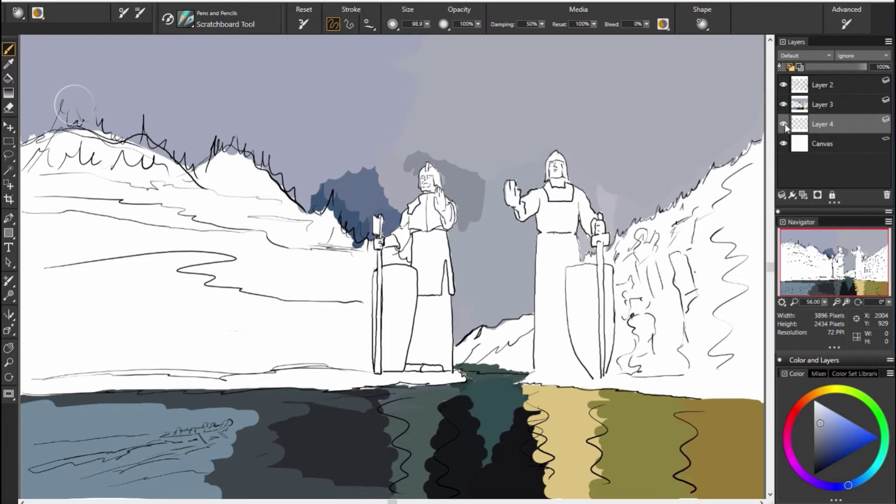
click(835, 108)
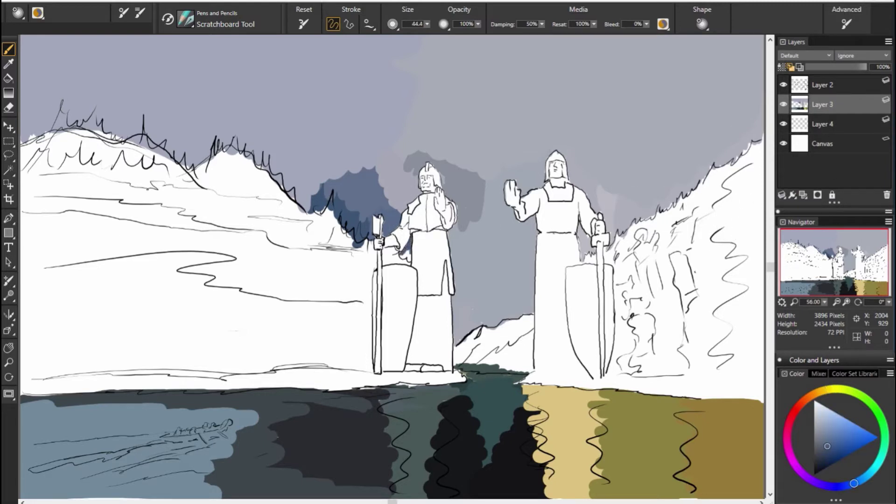
On Layer 4, paint the left statue's body yellow and its shield dark grey.
click(828, 126)
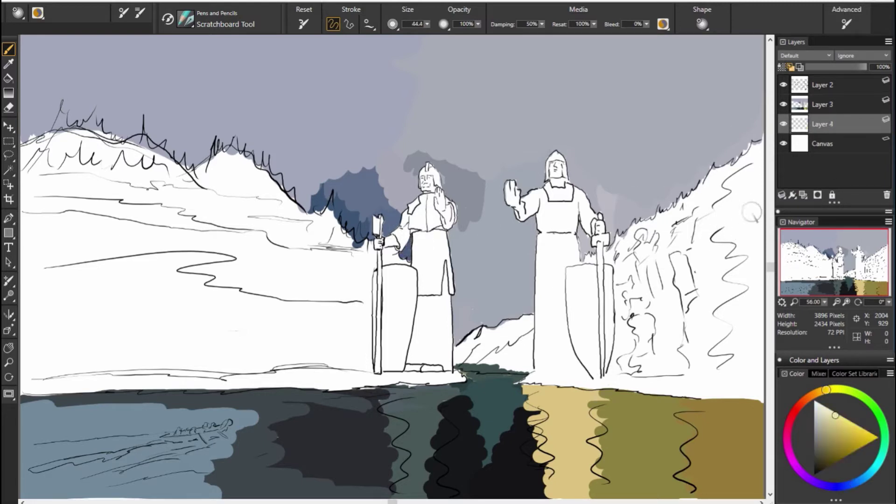
drag(439, 178, 433, 289)
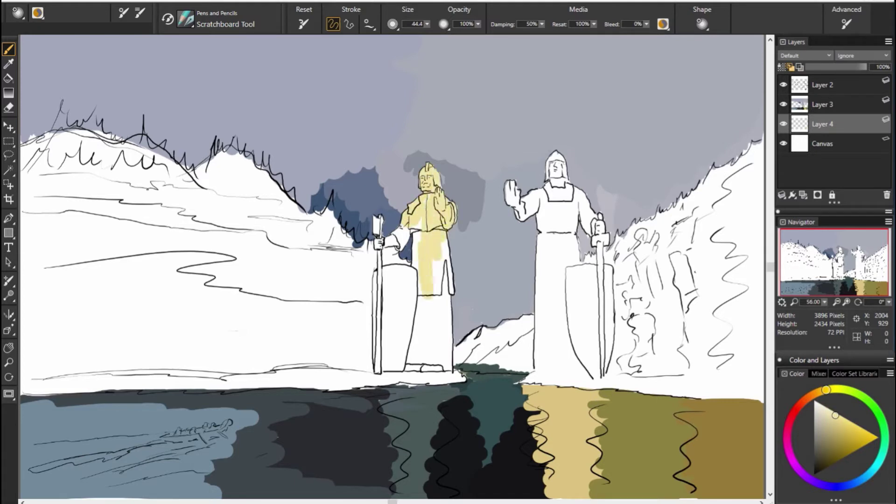
mouse_move(410, 224)
mouse_down()
mouse_move(413, 294)
mouse_move(392, 369)
mouse_up()
drag(415, 280, 424, 364)
mouse_move(420, 308)
mouse_down()
mouse_move(441, 373)
mouse_move(466, 380)
mouse_up()
Add brown, olive and orange to the left statue's robe, shield, hilt and staff.
mouse_move(444, 252)
mouse_down()
mouse_move(436, 360)
mouse_move(449, 241)
mouse_up()
drag(451, 368, 436, 243)
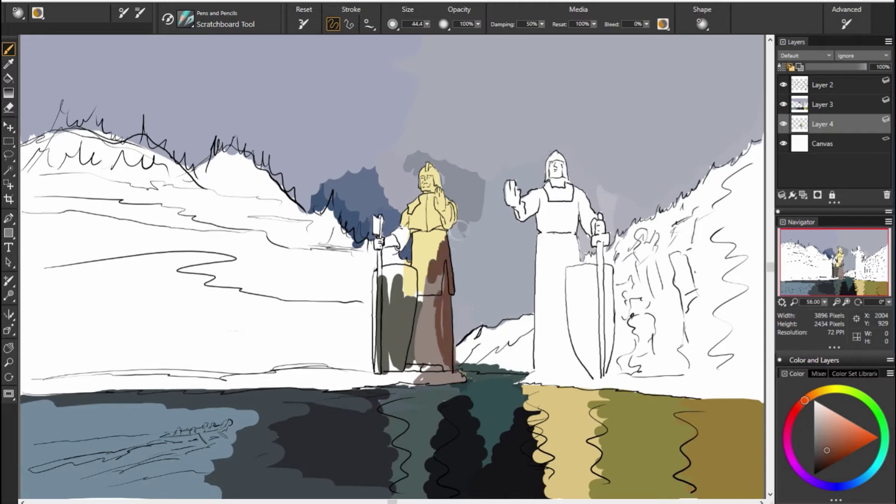
mouse_move(393, 289)
mouse_down()
mouse_move(395, 371)
mouse_move(432, 366)
mouse_up()
drag(380, 269, 416, 292)
drag(690, 252, 695, 266)
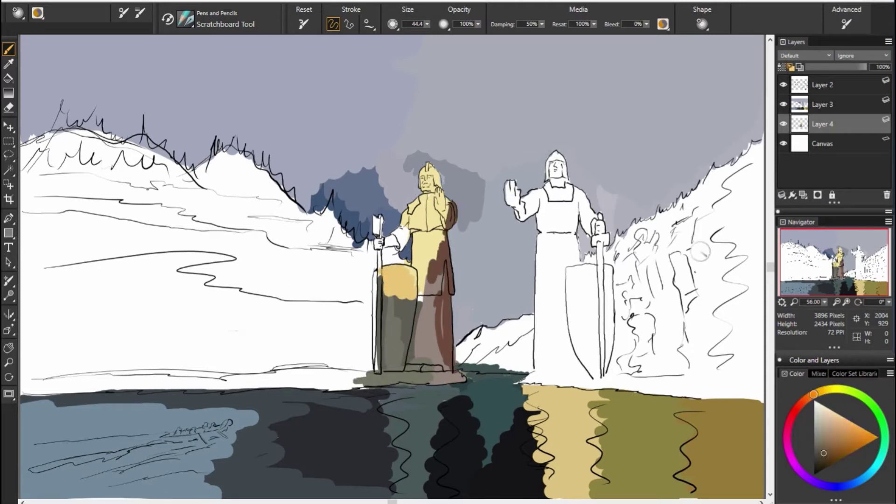
mouse_move(394, 264)
mouse_down()
mouse_move(377, 247)
mouse_move(378, 217)
mouse_up()
alt+click(380, 252)
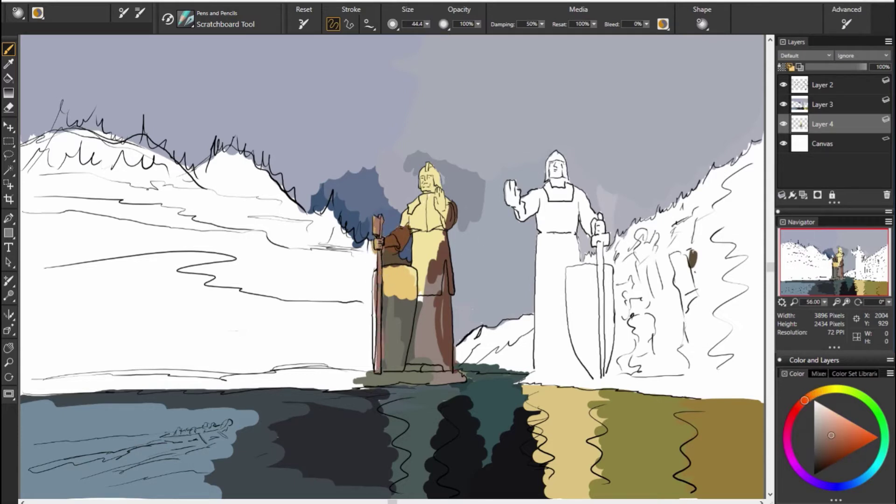
alt+click(379, 280)
drag(378, 277, 378, 321)
Paint the right statue: brown torso, tan head and base, yellow robe, grey-olive shield.
mouse_move(514, 208)
mouse_down()
mouse_move(521, 186)
mouse_move(560, 266)
mouse_up()
mouse_move(551, 156)
mouse_down()
mouse_move(551, 186)
mouse_move(506, 204)
mouse_up()
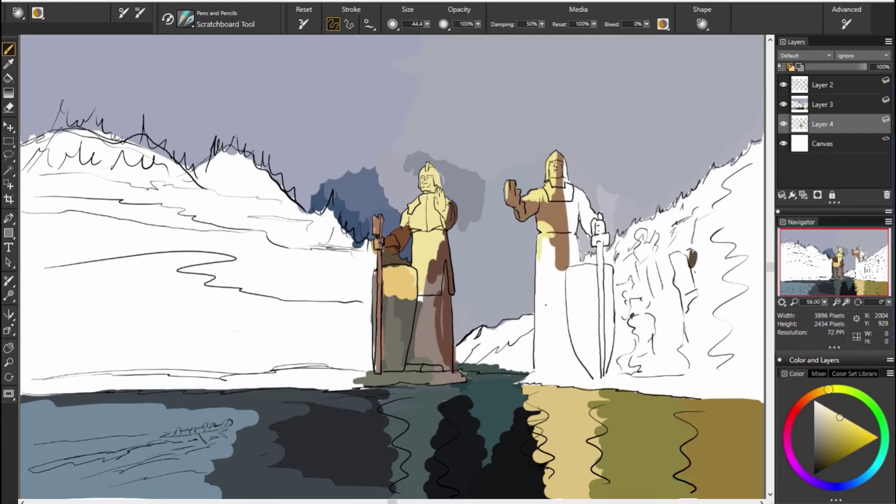
drag(550, 234, 546, 331)
alt+click(544, 380)
drag(527, 373, 588, 381)
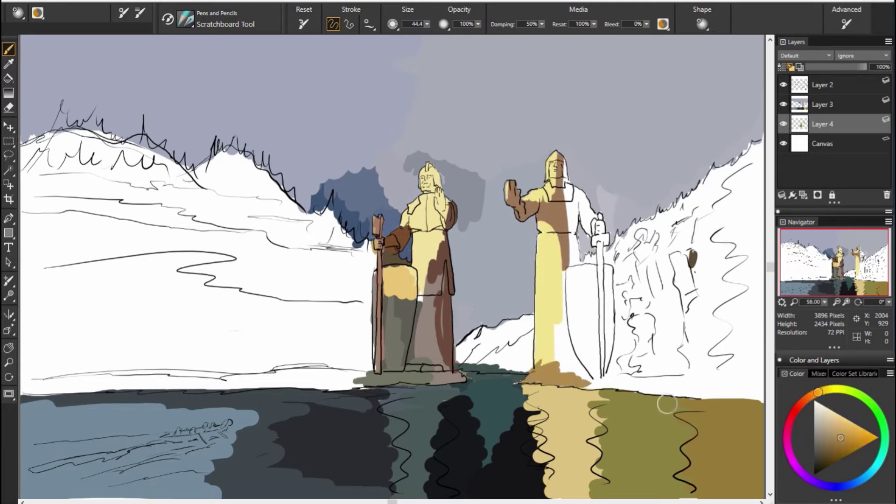
drag(586, 305, 588, 369)
mouse_move(593, 280)
mouse_down()
mouse_move(581, 266)
mouse_move(588, 364)
mouse_up()
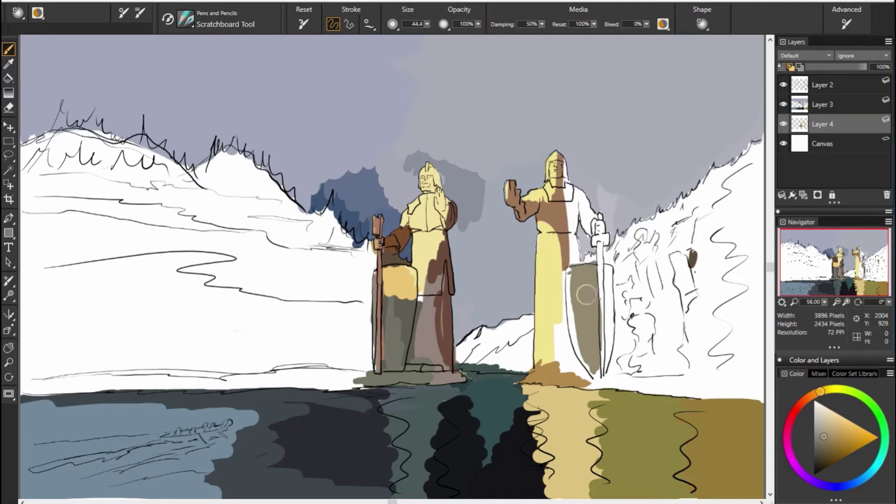
alt+click(557, 304)
drag(560, 263, 570, 369)
Add brown strokes on the right statue's chest and yellow near its sword hilt.
alt+click(516, 196)
drag(571, 210, 571, 266)
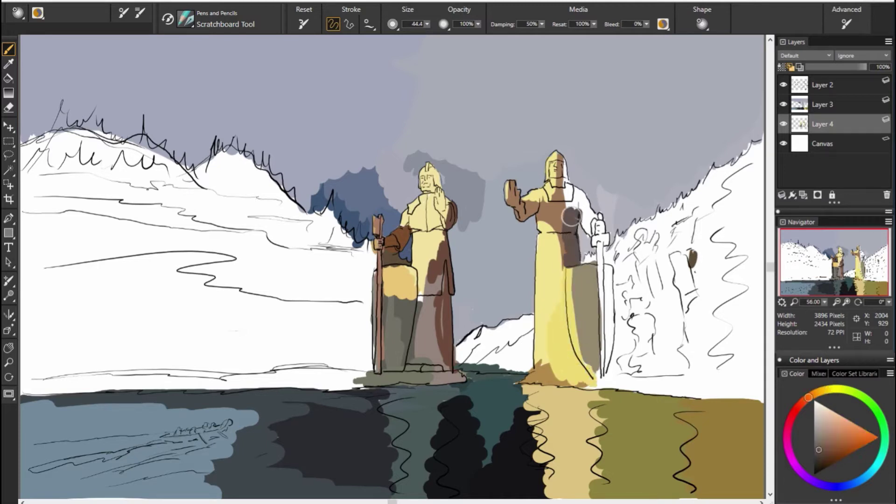
mouse_move(551, 193)
mouse_down()
mouse_move(564, 231)
mouse_move(578, 210)
mouse_move(597, 238)
mouse_up()
alt+click(567, 220)
mouse_move(558, 154)
mouse_down()
mouse_move(569, 196)
mouse_move(597, 238)
mouse_up()
alt+click(560, 303)
Paint dark brown strokes to the right of the right statue's sword.
alt+click(627, 231)
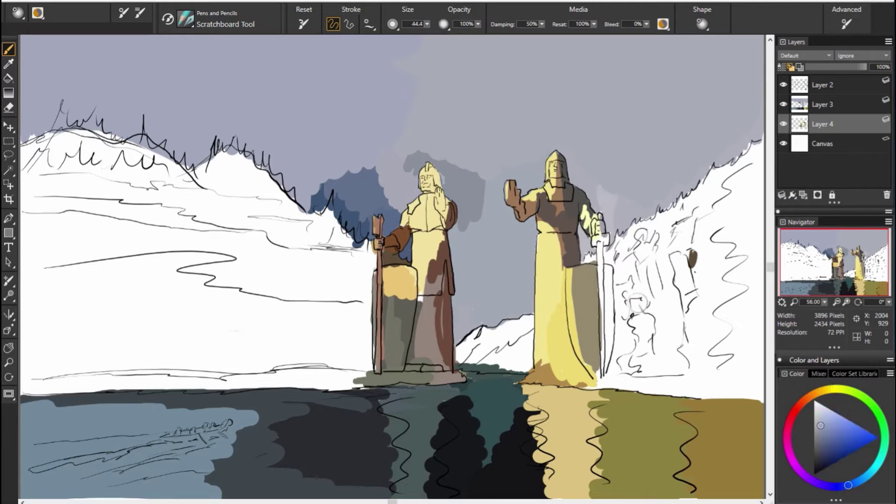
alt+click(609, 316)
alt+click(467, 317)
mouse_move(609, 265)
mouse_down()
mouse_move(610, 368)
mouse_move(649, 368)
mouse_move(653, 322)
mouse_move(675, 280)
mouse_move(643, 236)
mouse_move(758, 145)
mouse_up()
alt+click(599, 243)
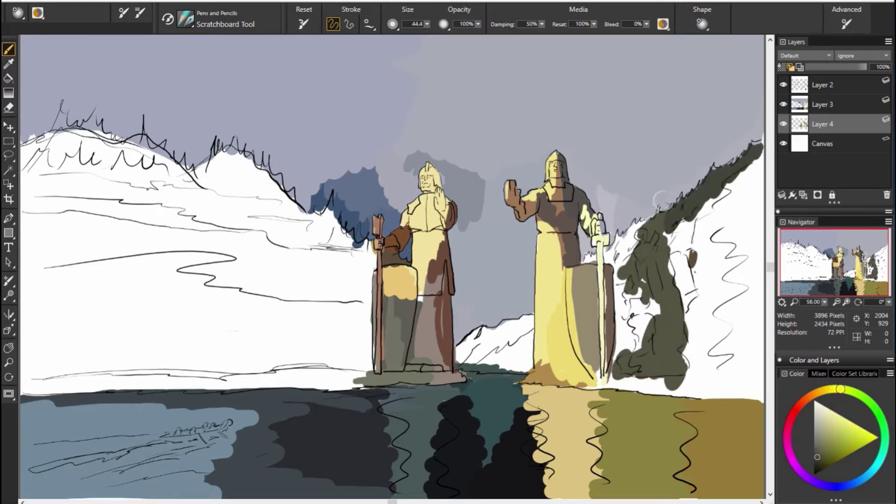
Brush dark olive up the right ridge and ochre beside the sword and along the shore.
drag(663, 201, 609, 257)
alt+click(444, 274)
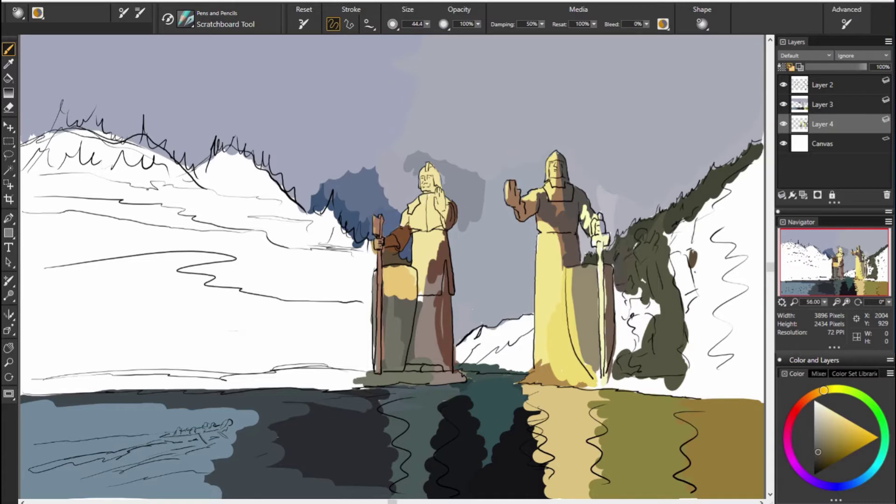
mouse_move(620, 287)
mouse_down()
mouse_move(628, 314)
mouse_move(646, 329)
mouse_move(625, 369)
mouse_up()
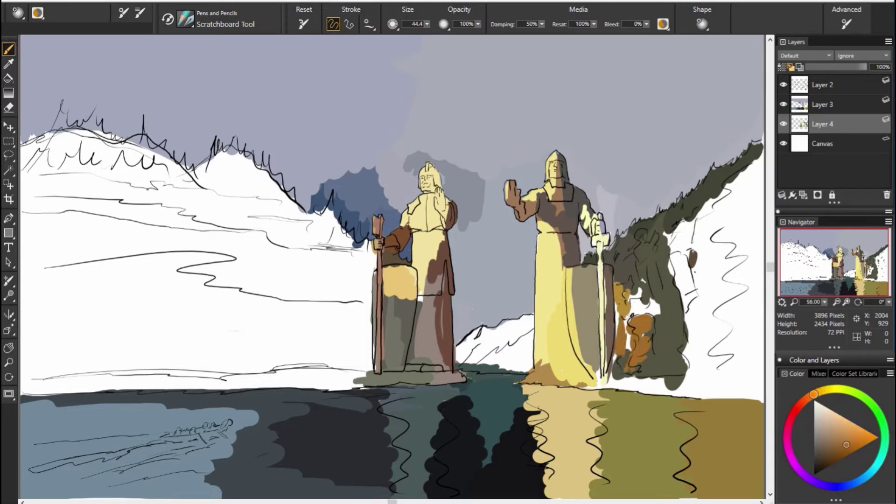
mouse_move(617, 303)
mouse_down()
mouse_move(623, 368)
mouse_move(660, 376)
mouse_up()
mouse_move(583, 381)
mouse_down()
mouse_move(681, 388)
mouse_move(726, 224)
mouse_up()
Cover the white right-edge slope with yellow-ochre.
alt+click(685, 382)
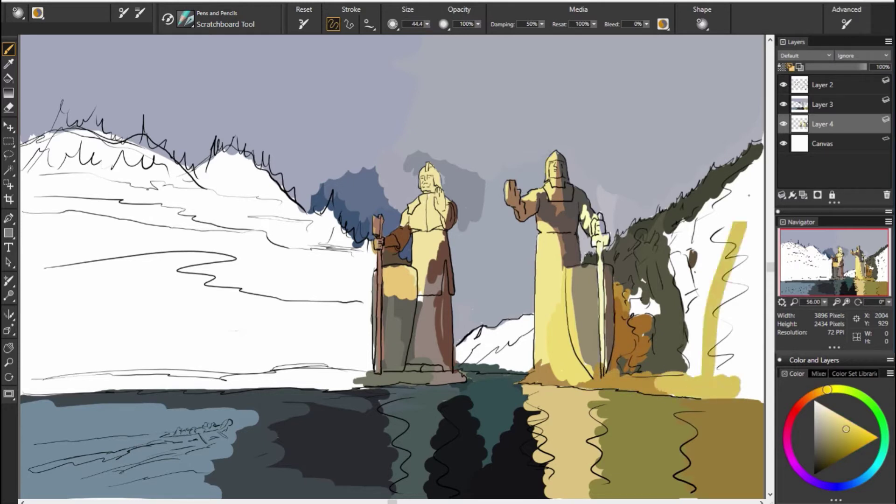
drag(735, 387, 758, 182)
drag(758, 140, 686, 252)
drag(699, 219, 677, 276)
drag(672, 243, 690, 341)
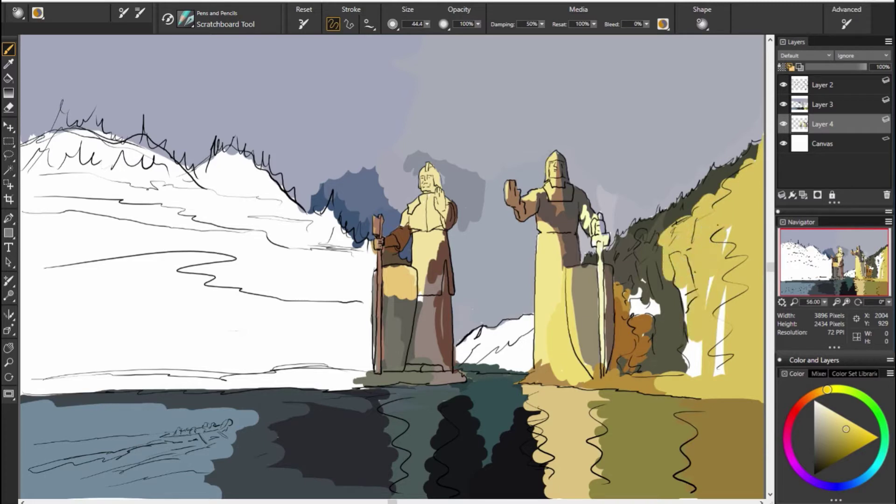
mouse_move(721, 289)
mouse_down()
mouse_move(698, 369)
mouse_move(689, 332)
mouse_up()
Grey out a snow patch and paint the distant snowy hill dark olive.
alt+click(530, 338)
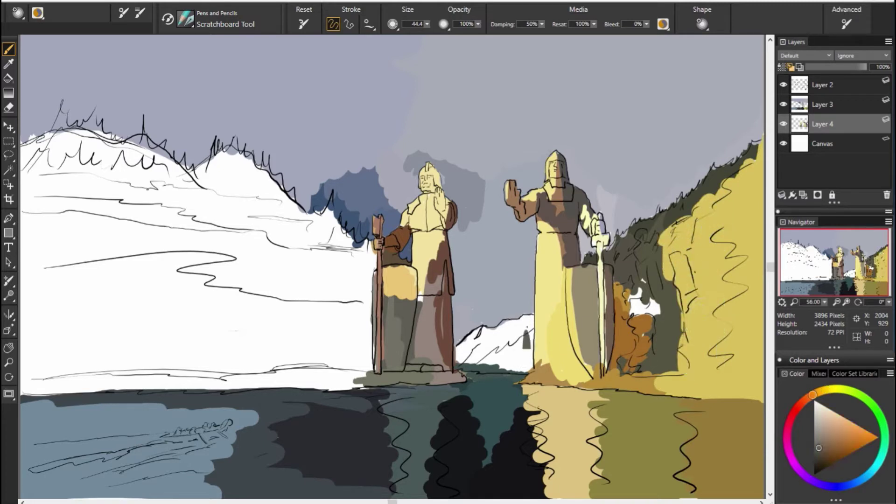
drag(527, 326, 518, 350)
alt+click(522, 337)
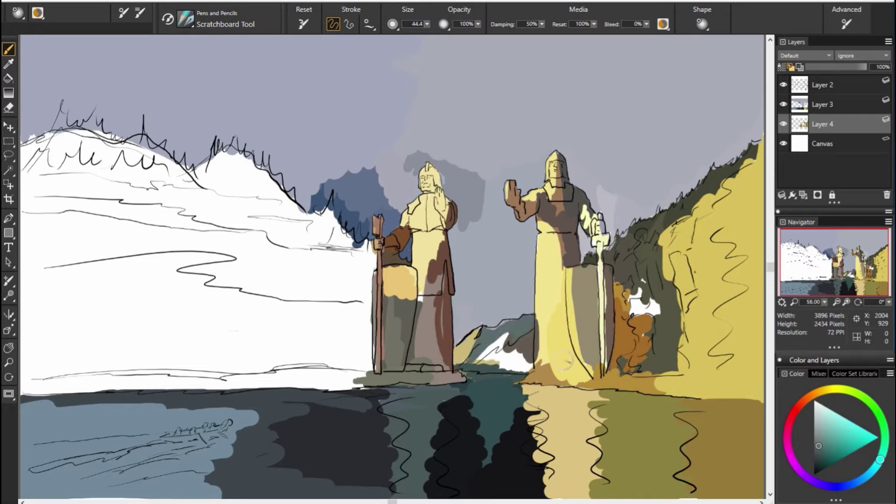
alt+click(564, 360)
mouse_move(516, 351)
mouse_down()
mouse_move(486, 345)
mouse_move(531, 367)
mouse_up()
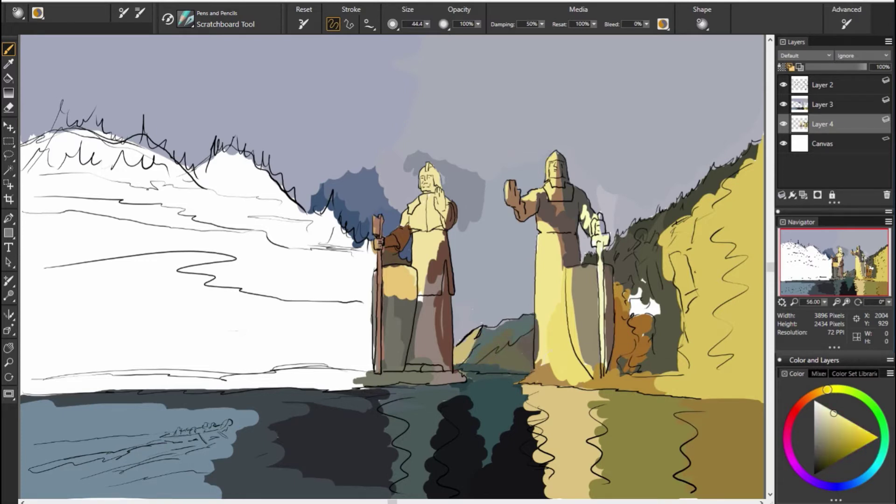
Shade the dark cliff with grey and add yellow strokes beside the right statue.
alt+click(632, 271)
drag(634, 264, 642, 313)
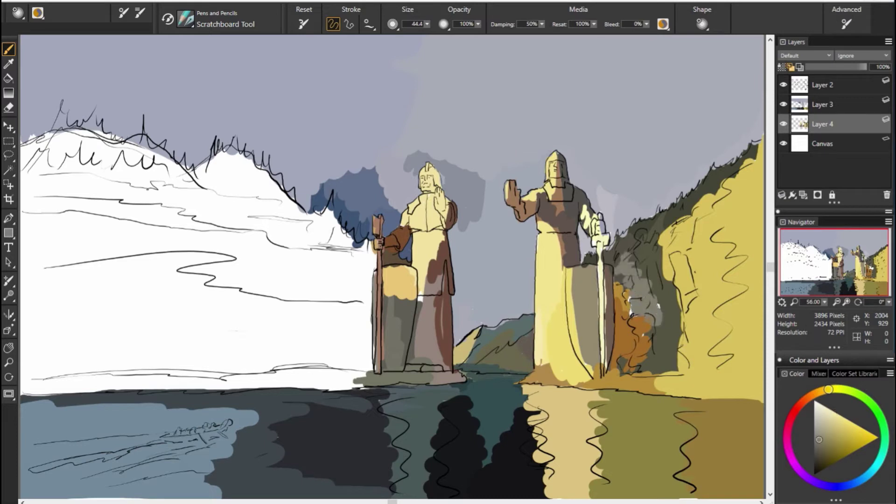
drag(626, 261, 665, 212)
drag(662, 283, 653, 345)
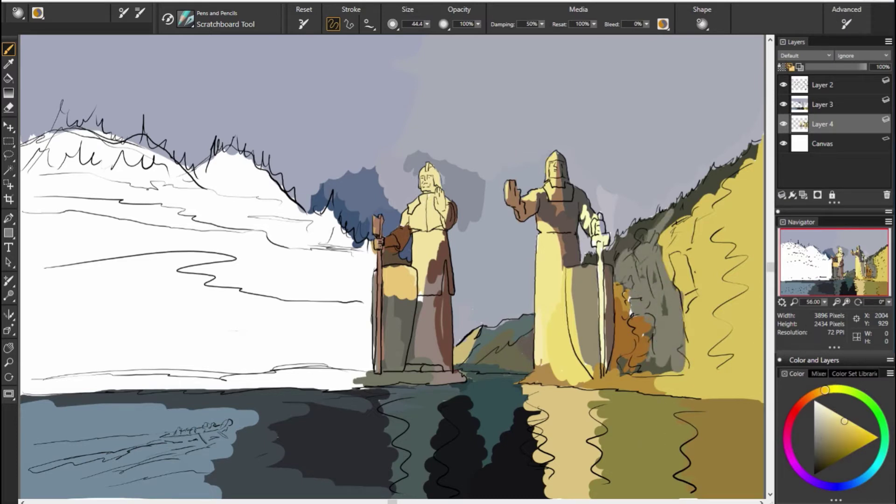
mouse_move(633, 303)
mouse_down()
mouse_move(639, 336)
mouse_move(616, 364)
mouse_up()
mouse_move(630, 332)
mouse_down()
mouse_move(614, 378)
mouse_move(658, 383)
mouse_up()
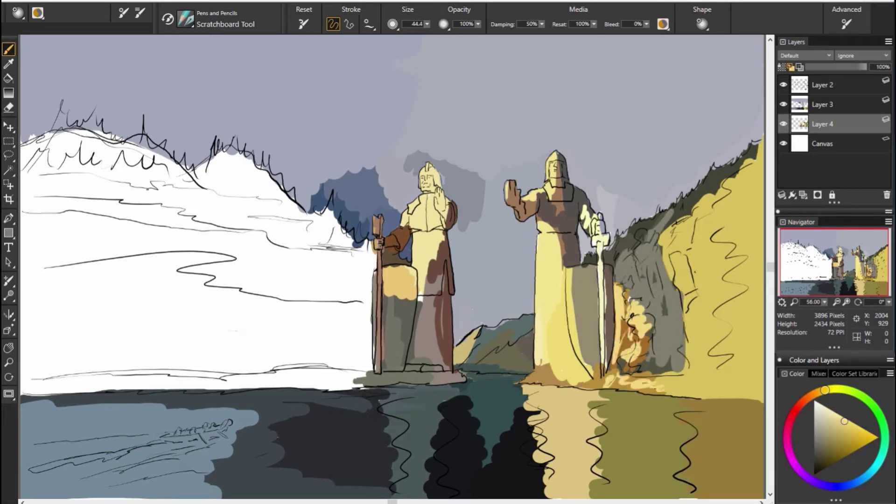
alt+click(550, 370)
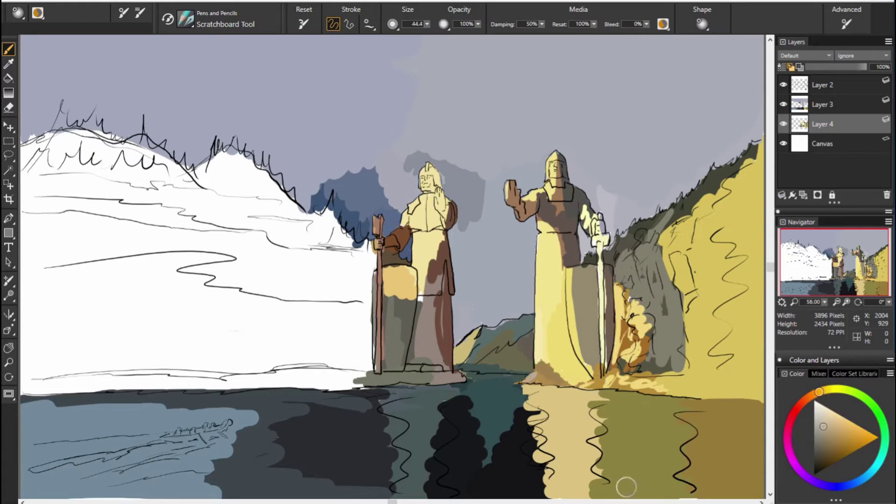
Paint dark grey and brown left of the left statue, with grey-green along the shoreline.
alt+click(378, 302)
drag(370, 292, 366, 346)
mouse_move(371, 276)
mouse_down()
mouse_move(306, 303)
mouse_move(325, 310)
mouse_move(247, 355)
mouse_up()
drag(371, 359, 332, 369)
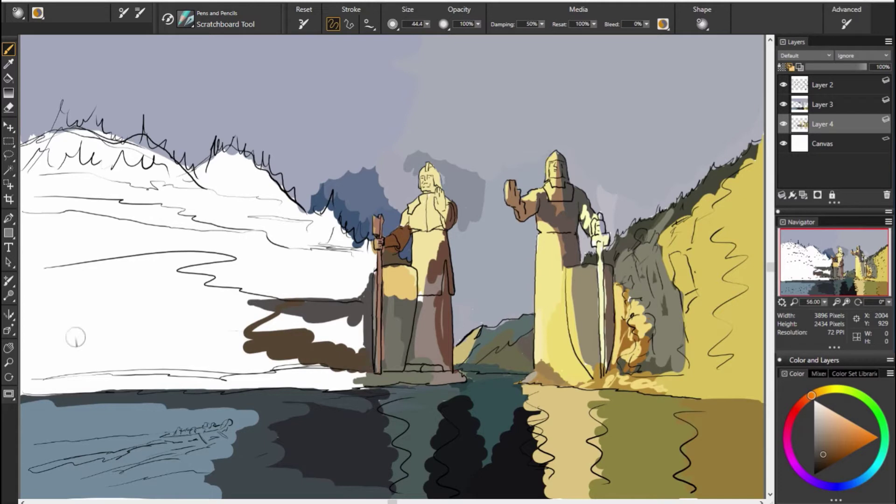
mouse_move(364, 317)
mouse_down()
mouse_move(313, 350)
mouse_move(254, 329)
mouse_up()
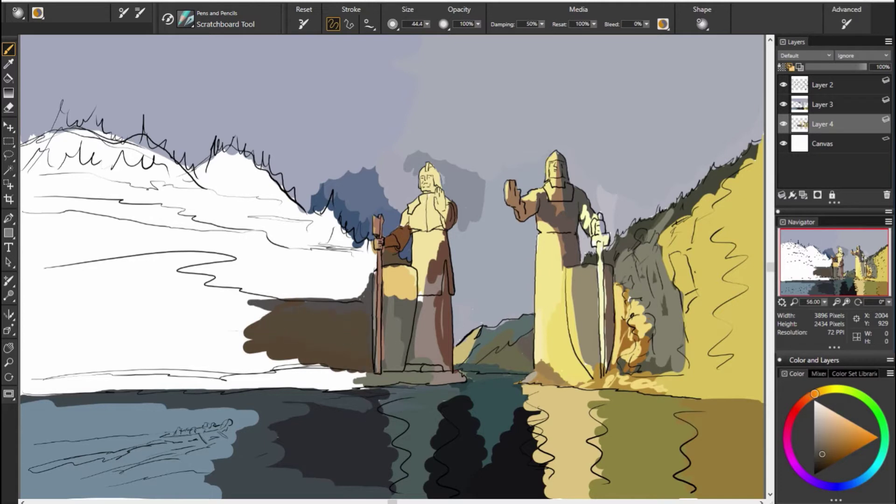
alt+click(640, 294)
mouse_move(290, 359)
mouse_down()
mouse_move(154, 385)
mouse_move(367, 380)
mouse_up()
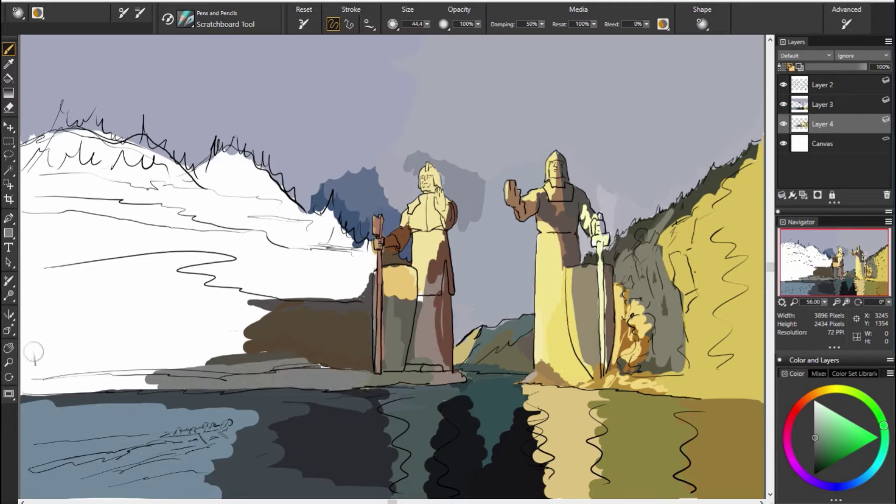
Enlarge the brush and cover the left shore with broad grey-brown and grey bands.
alt+click(315, 351)
mouse_move(315, 352)
mouse_down()
mouse_move(178, 354)
mouse_move(273, 306)
mouse_up()
alt+click(650, 369)
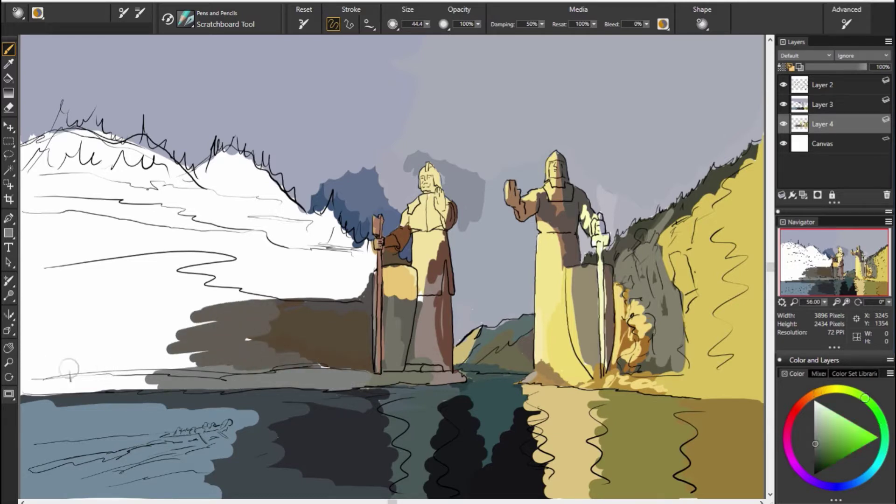
drag(69, 369, 187, 376)
mouse_move(164, 330)
mouse_down()
mouse_move(196, 330)
mouse_move(28, 322)
mouse_up()
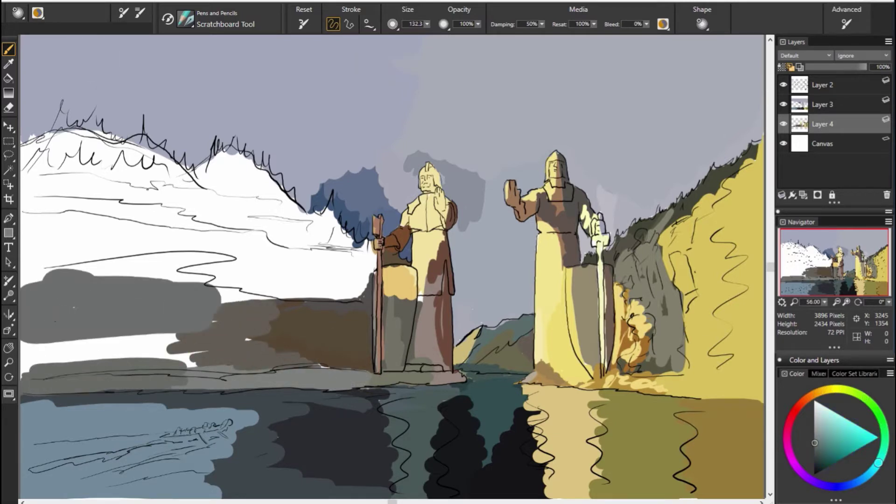
drag(28, 355, 252, 327)
drag(98, 345, 332, 371)
Cover the snowy left mountain with large brown strokes and dark blue-grey accents.
alt+click(559, 280)
mouse_move(233, 163)
mouse_down()
mouse_move(182, 205)
mouse_move(280, 238)
mouse_up()
mouse_move(290, 196)
mouse_down()
mouse_move(327, 261)
mouse_move(369, 243)
mouse_move(322, 296)
mouse_up()
alt+click(397, 256)
alt+click(395, 248)
drag(334, 215, 356, 250)
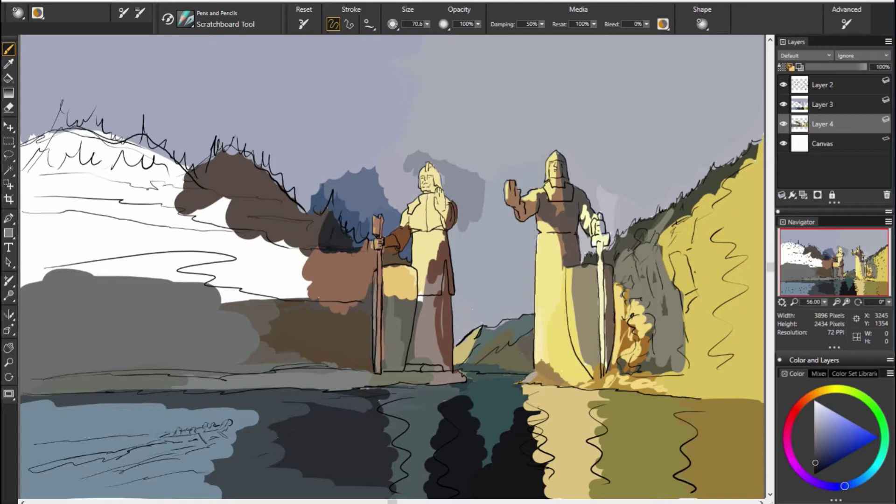
Paint grey-olive over the mountain and shore strip, then grey-blue over the left snow.
alt+click(129, 261)
drag(228, 159, 284, 205)
drag(159, 271, 313, 252)
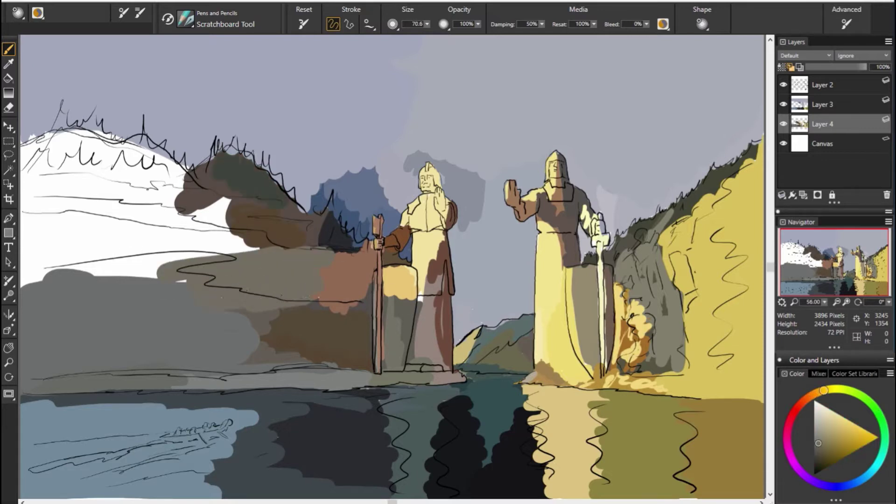
alt+click(298, 439)
drag(210, 233, 93, 261)
drag(28, 178, 149, 187)
mouse_move(24, 159)
mouse_down()
mouse_move(229, 219)
mouse_move(140, 214)
mouse_up()
Fill the remaining lower-left and hill white areas with dark olive-green.
alt+click(233, 173)
mouse_move(28, 220)
mouse_down()
mouse_move(70, 294)
mouse_move(172, 280)
mouse_up()
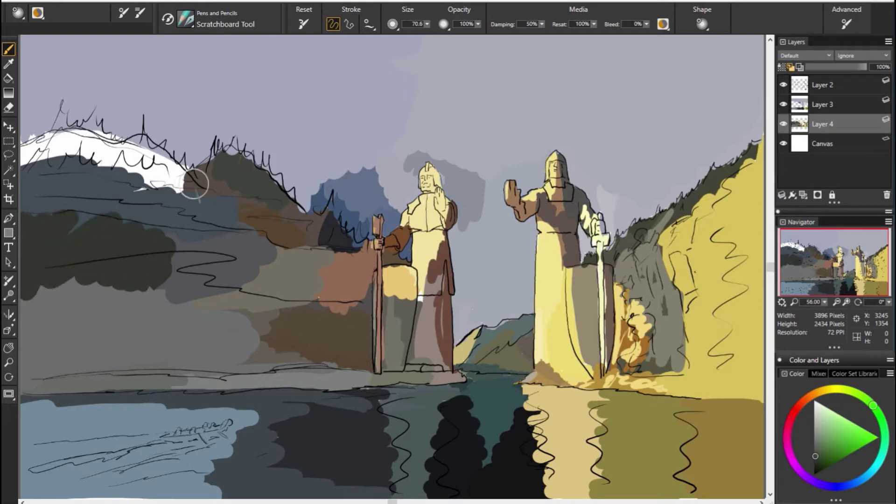
drag(28, 136, 205, 196)
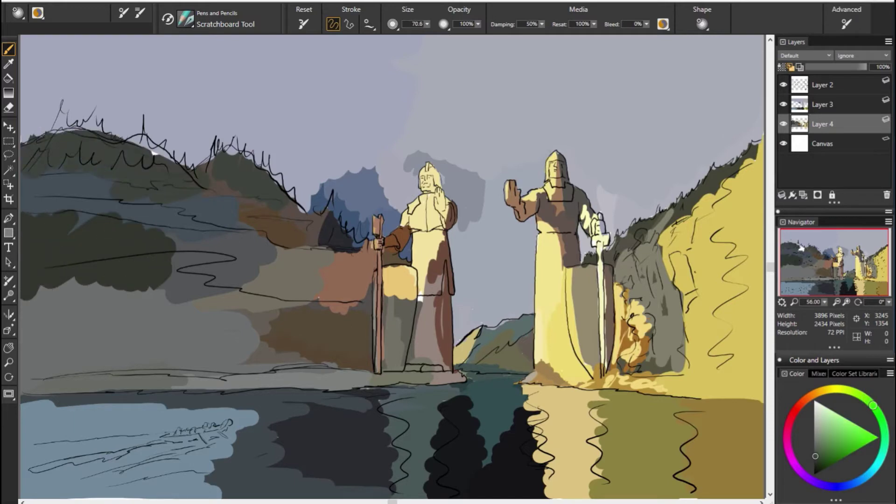
click(783, 125)
click(783, 125)
On Layer 3, paint soft bluish smoke beside the left statue's head.
alt+click(420, 301)
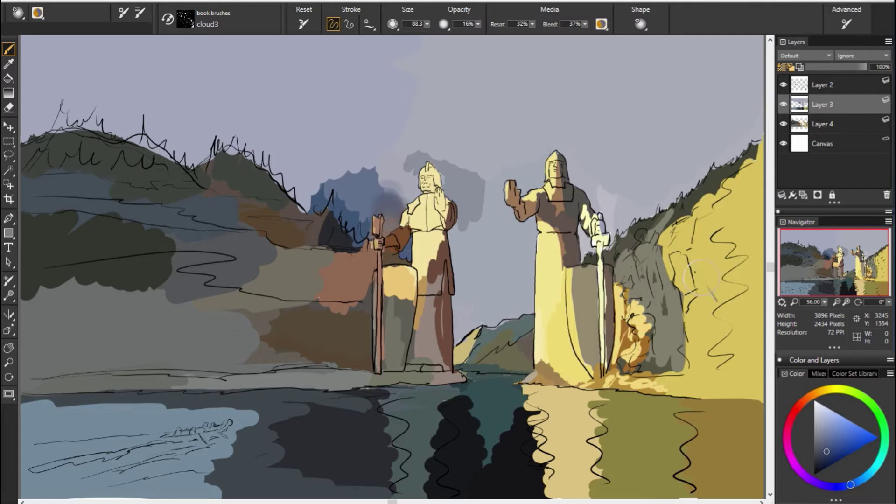
click(39, 13)
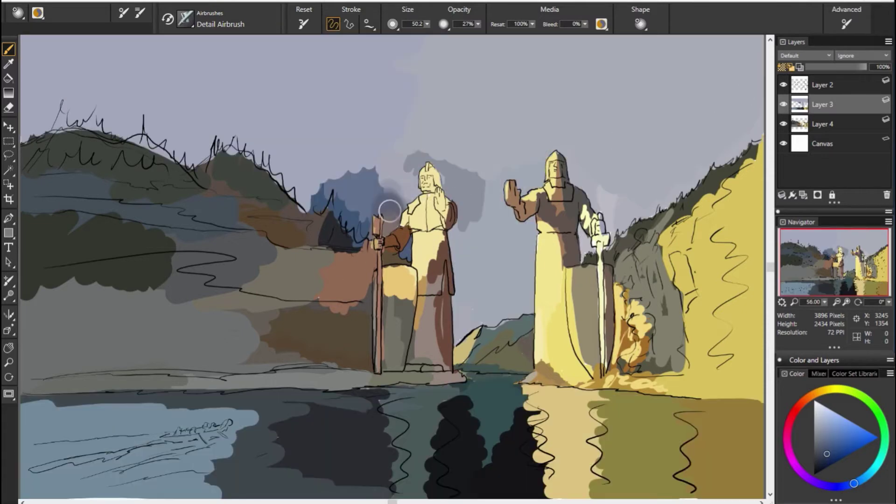
drag(343, 207, 399, 219)
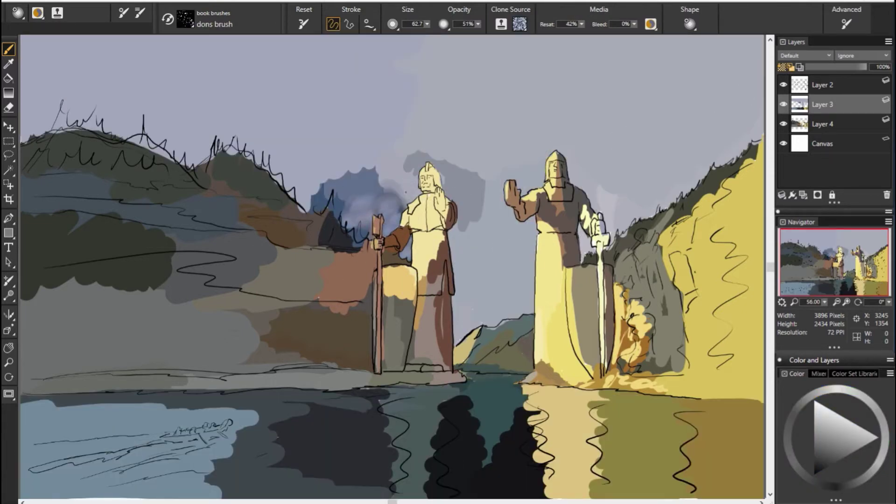
drag(402, 187, 357, 198)
drag(326, 172, 364, 154)
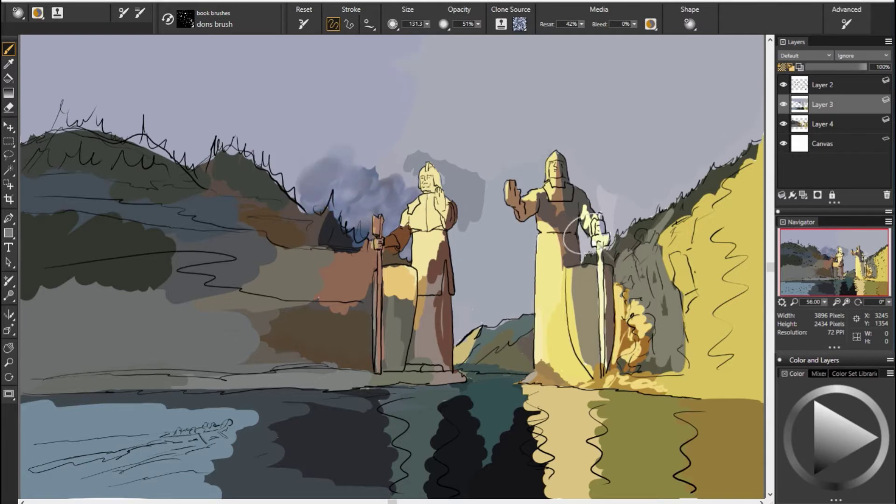
Spread bluish cloud haze between the statues and behind the right statue's head.
drag(298, 186, 401, 159)
mouse_move(518, 224)
mouse_down()
mouse_move(462, 318)
mouse_move(467, 215)
mouse_up()
drag(625, 206, 578, 154)
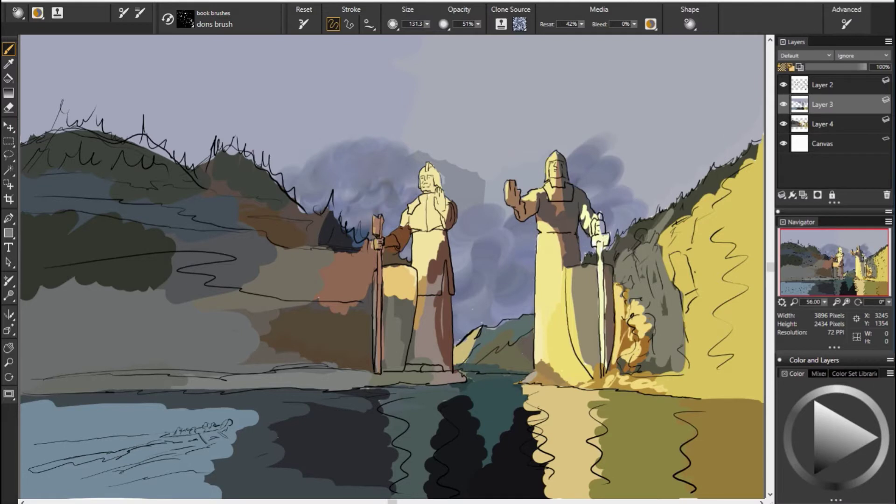
key(b)
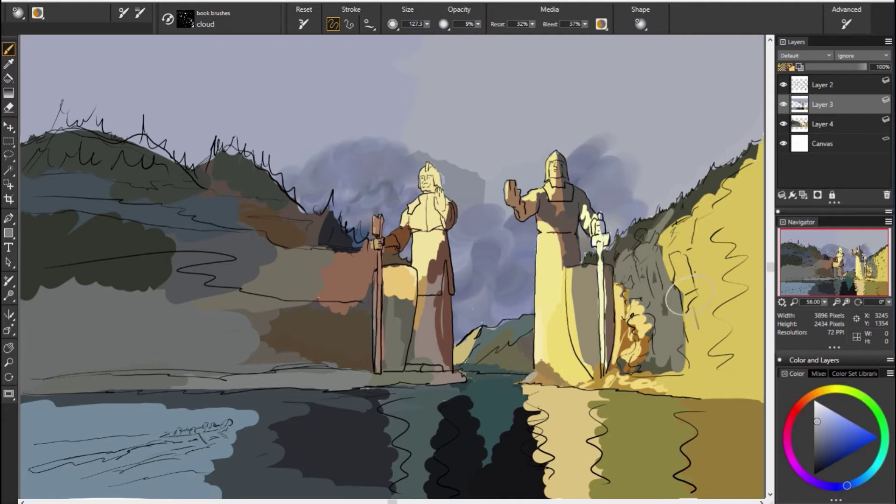
mouse_move(461, 247)
mouse_down()
mouse_move(501, 280)
mouse_move(513, 327)
mouse_up()
With a soft airbrush, add greyish-blue haze between the statues and over the left hills.
key(b)
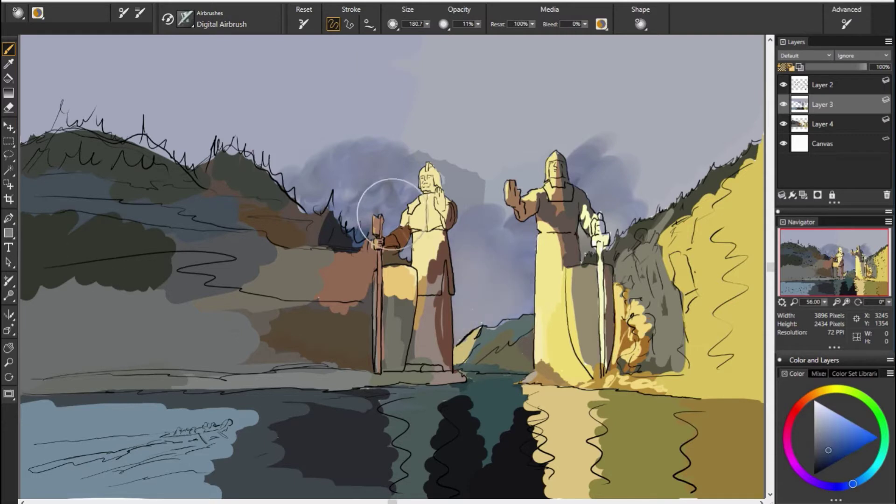
mouse_move(370, 201)
mouse_down()
mouse_move(392, 233)
mouse_move(420, 220)
mouse_up()
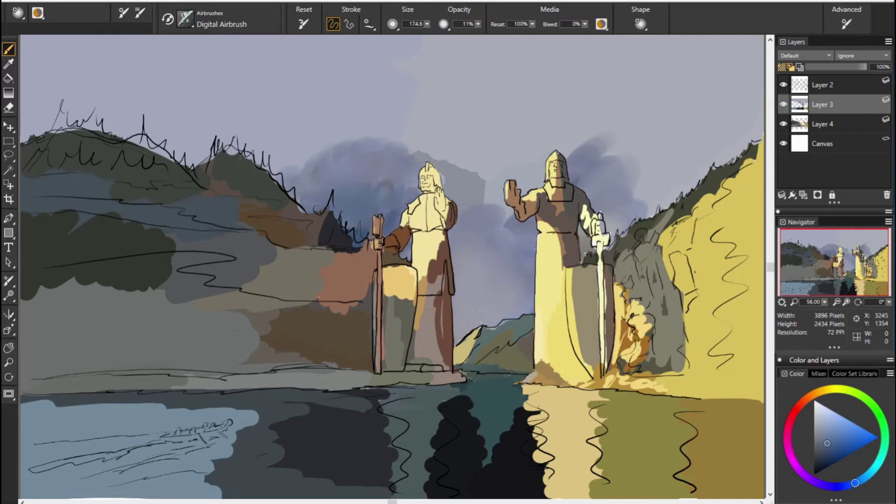
alt+click(459, 218)
alt+click(290, 256)
key(bracketleft)
key(bracketleft)
key(bracketleft)
drag(369, 177, 299, 187)
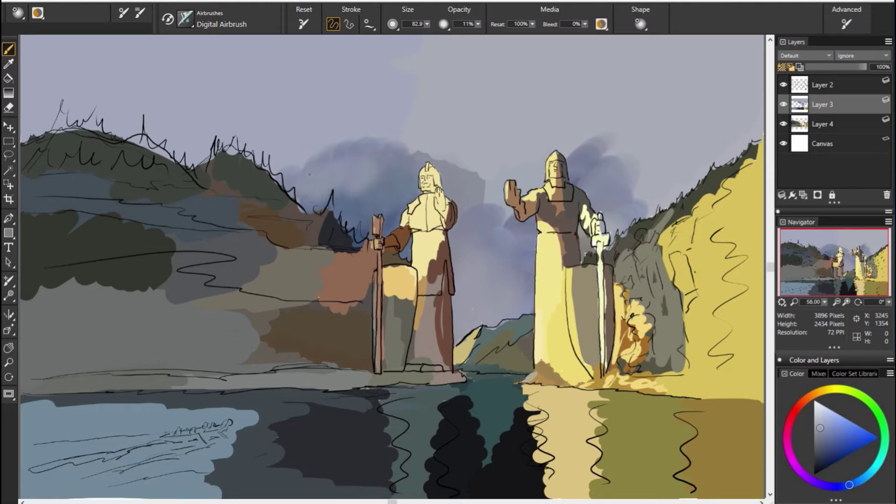
mouse_move(336, 150)
mouse_down()
mouse_move(292, 176)
mouse_move(458, 102)
mouse_up()
Airbrush lighter haze across the upper and upper-left sky.
alt+click(522, 67)
key(bracketright)
key(bracketright)
key(bracketright)
alt+click(229, 140)
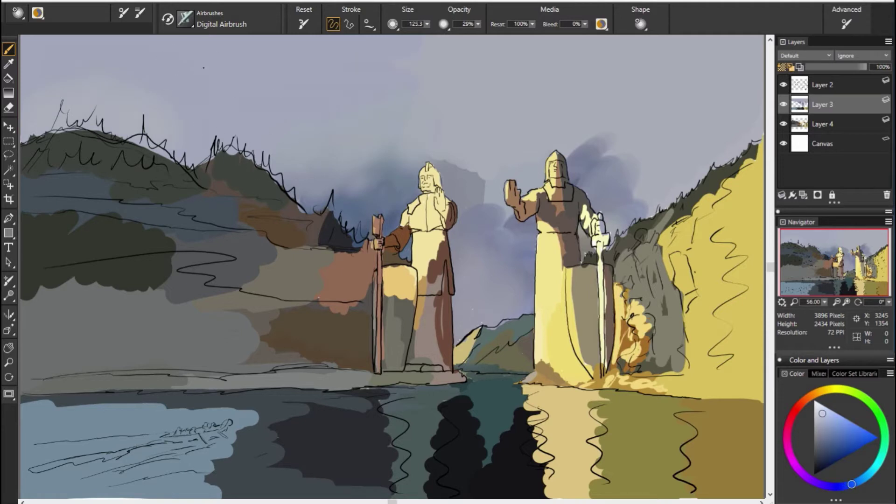
key(bracketleft)
key(bracketleft)
drag(318, 107, 258, 84)
alt+click(262, 84)
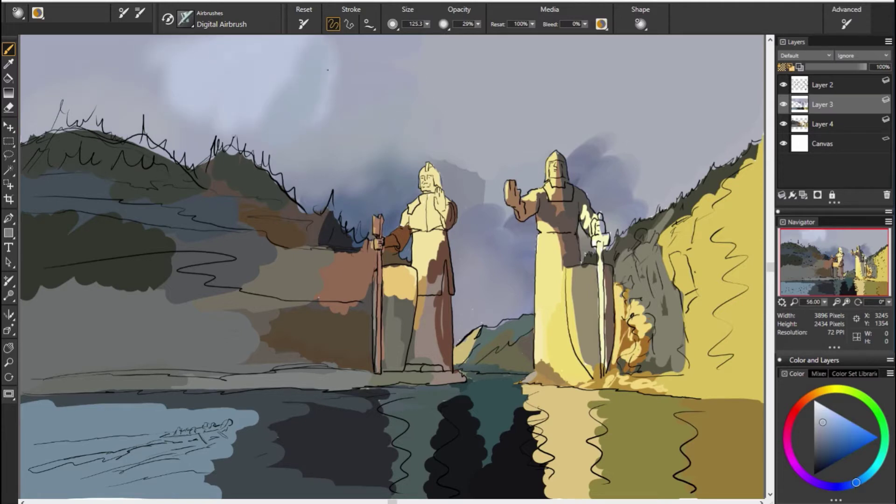
mouse_move(354, 82)
mouse_down()
mouse_move(86, 45)
mouse_move(136, 88)
mouse_up()
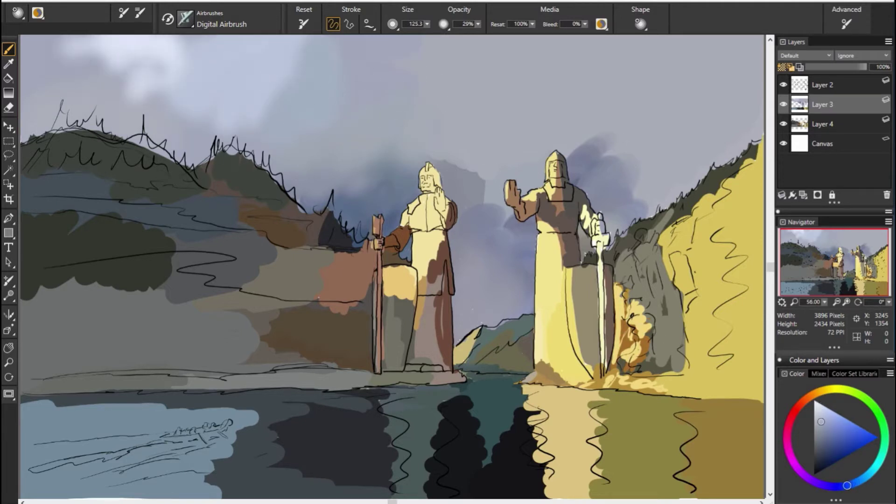
Add bluish haze to the top-centre sky and lighten the upper sky further.
alt+click(224, 121)
drag(411, 47, 495, 52)
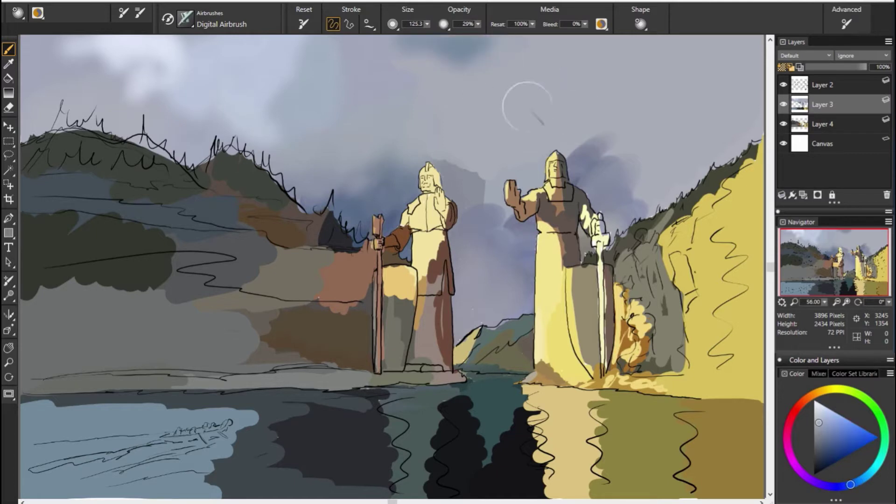
alt+click(406, 176)
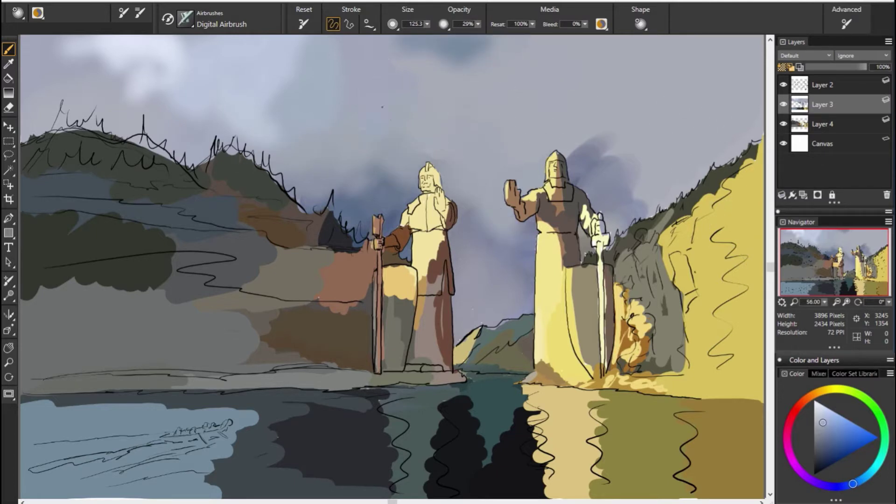
alt+click(327, 84)
drag(284, 52, 350, 117)
alt+click(217, 182)
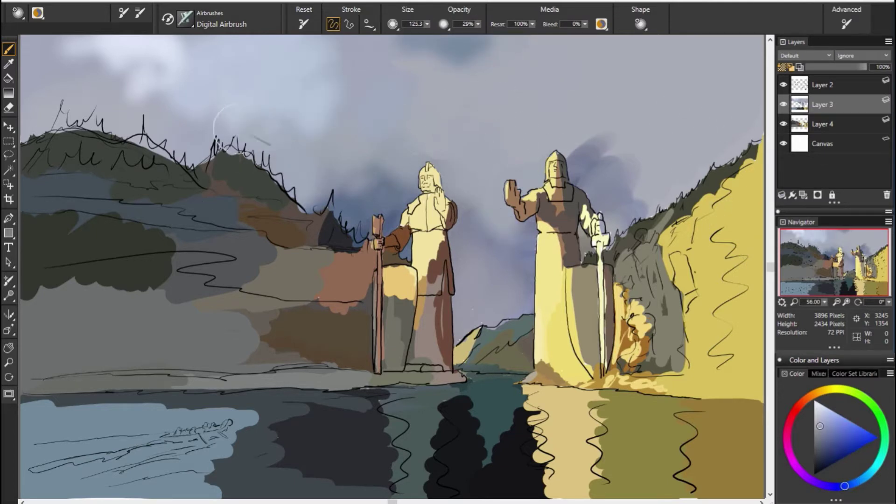
Airbrush darker blue haze beside the left statue and near the left mountain peak.
alt+click(373, 220)
drag(345, 233, 401, 205)
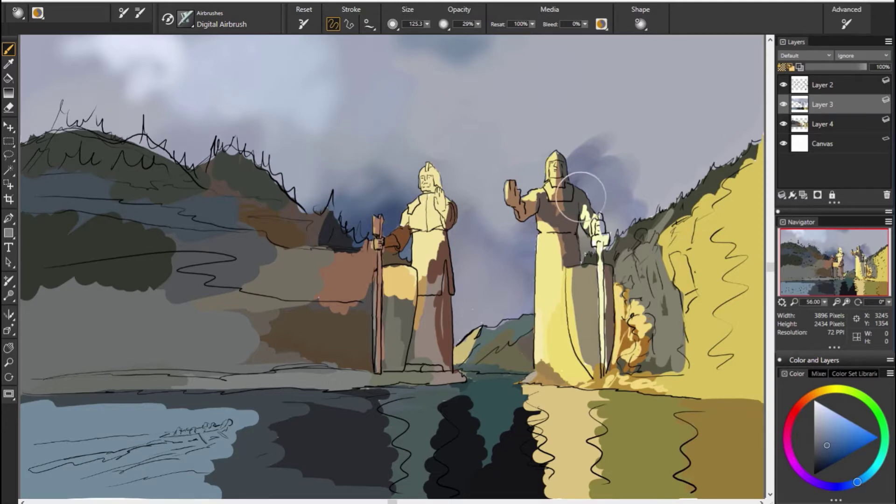
alt+click(580, 198)
drag(658, 201, 311, 200)
key(bracketleft)
key(bracketleft)
key(bracketleft)
alt+click(394, 159)
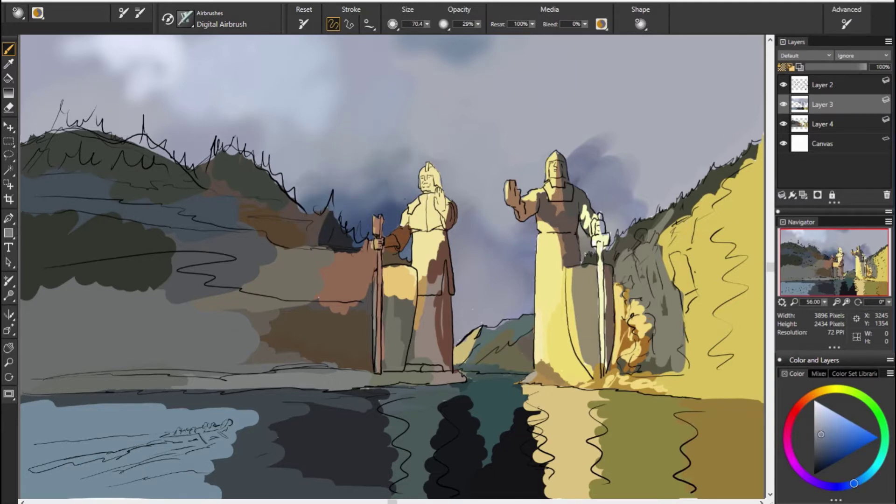
drag(345, 237, 299, 196)
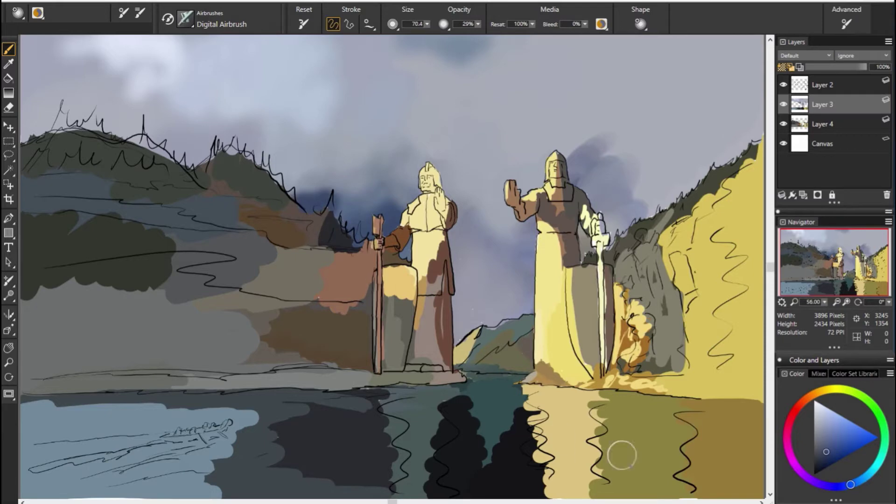
alt+click(469, 313)
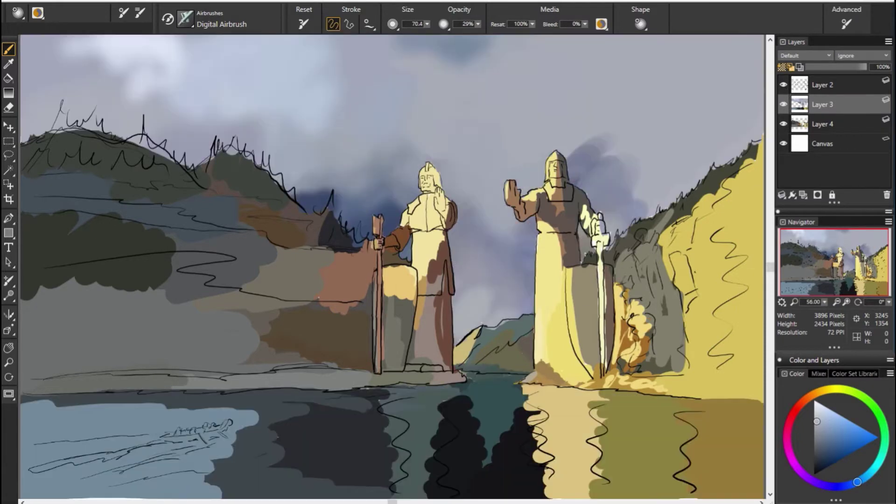
key(slash)
Smear a darker yellow at 29% opacity into the statue reflection.
alt+click(525, 404)
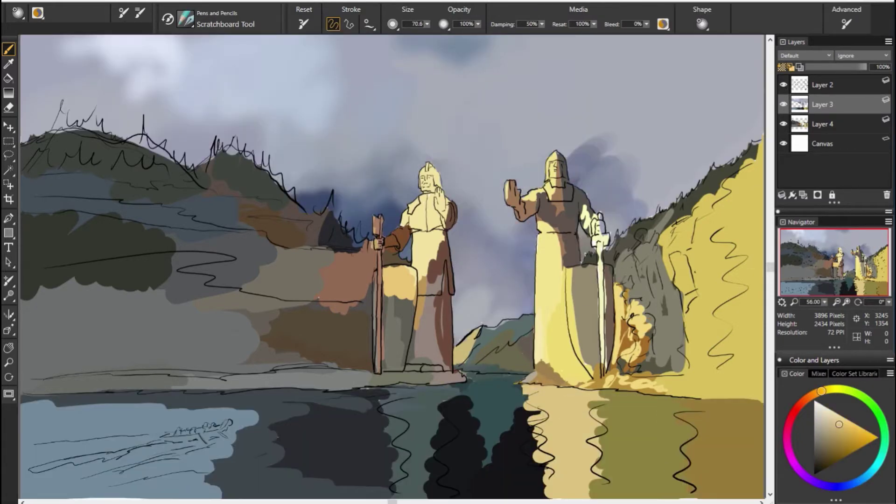
alt+click(508, 411)
key(3)
drag(599, 387, 602, 420)
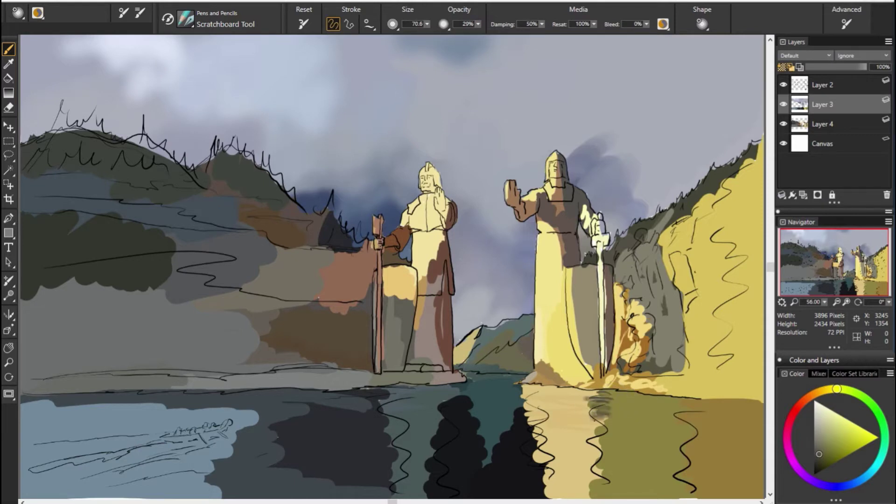
alt+click(602, 418)
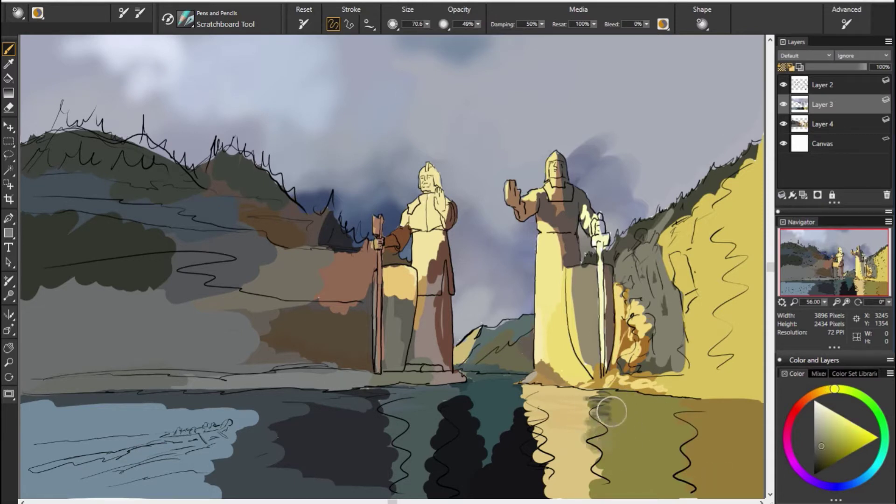
Streak sampled teal-green and lighter teal into the dark water below the statues.
alt+click(620, 430)
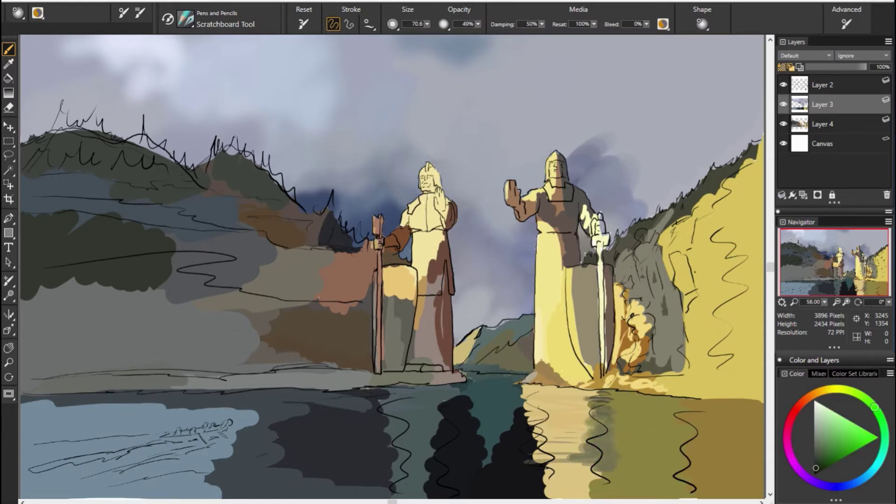
alt+click(532, 416)
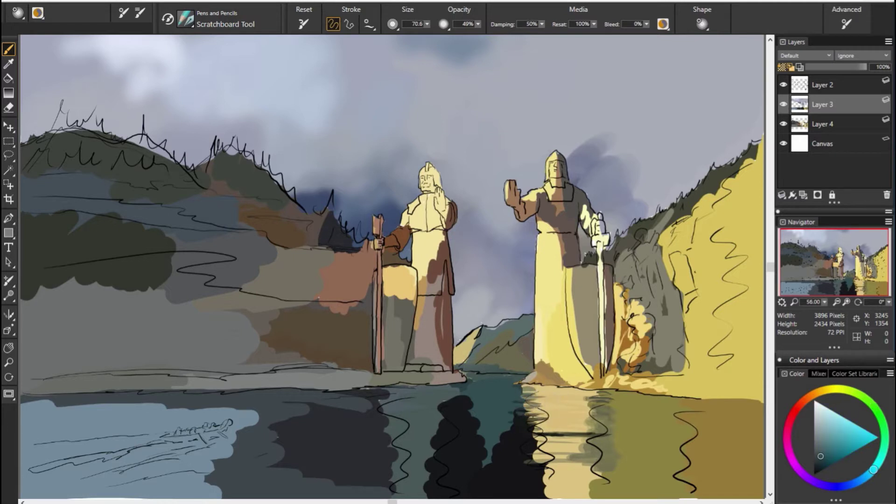
drag(513, 443, 476, 464)
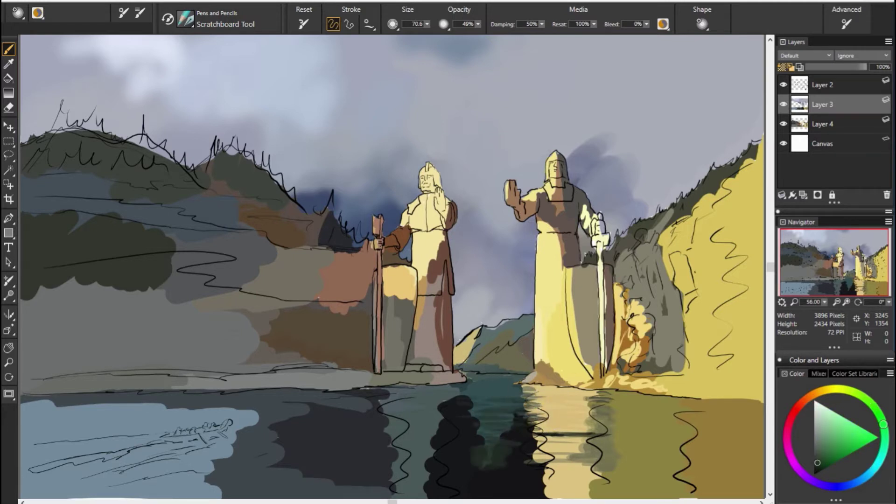
alt+click(476, 374)
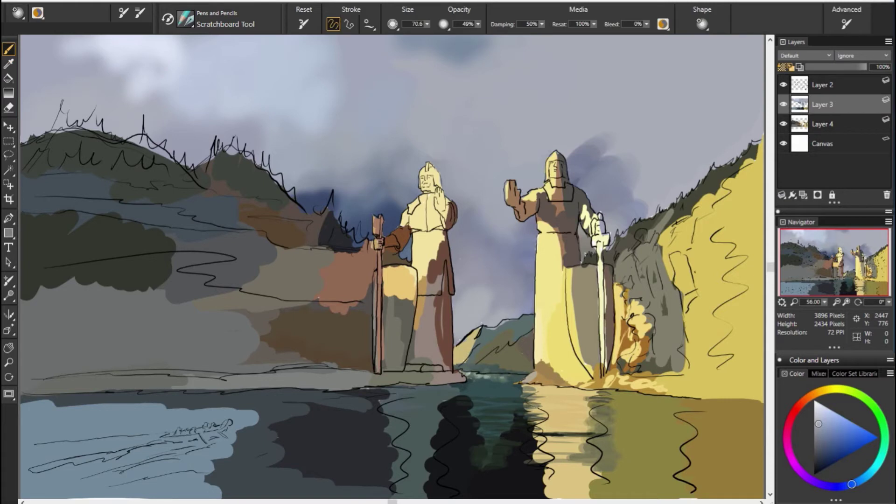
alt+click(506, 390)
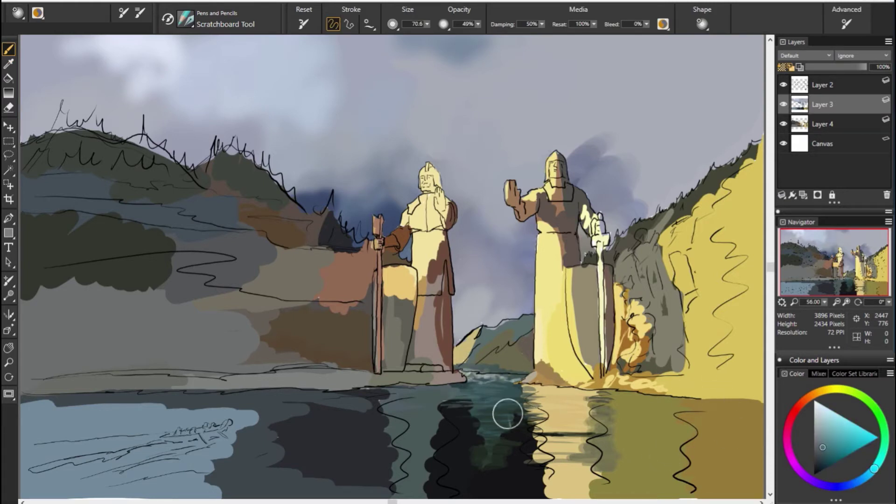
alt+click(432, 387)
alt+click(405, 380)
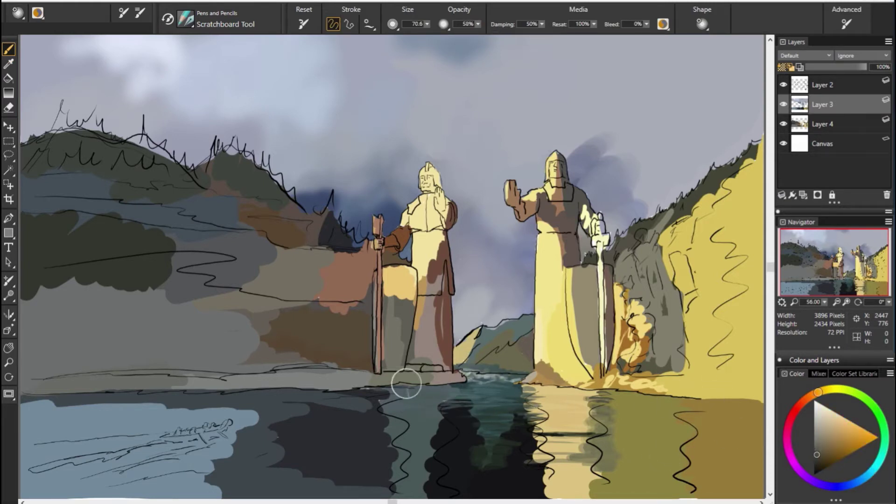
drag(464, 426, 458, 476)
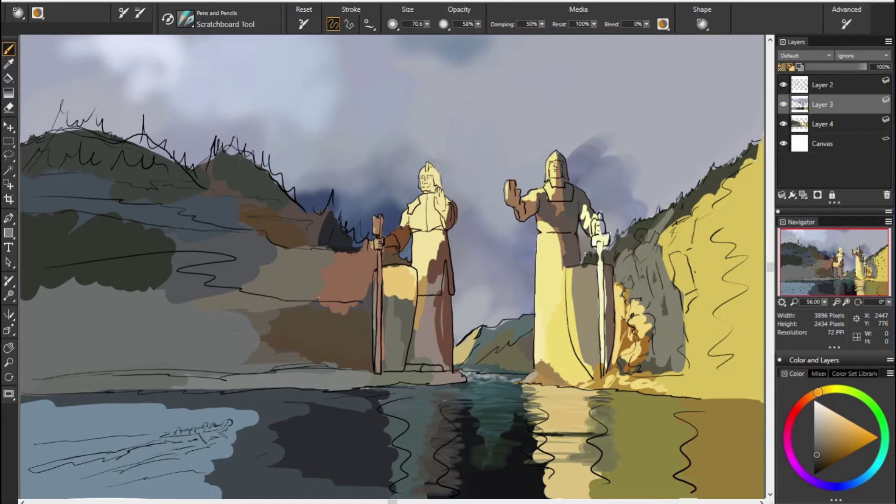
Add olive-yellow, dark green and olive-brown streaks to the right-side reflections.
alt+click(625, 406)
mouse_move(609, 402)
mouse_down()
mouse_move(677, 420)
mouse_move(597, 460)
mouse_move(667, 495)
mouse_up()
alt+click(598, 459)
drag(602, 443, 676, 431)
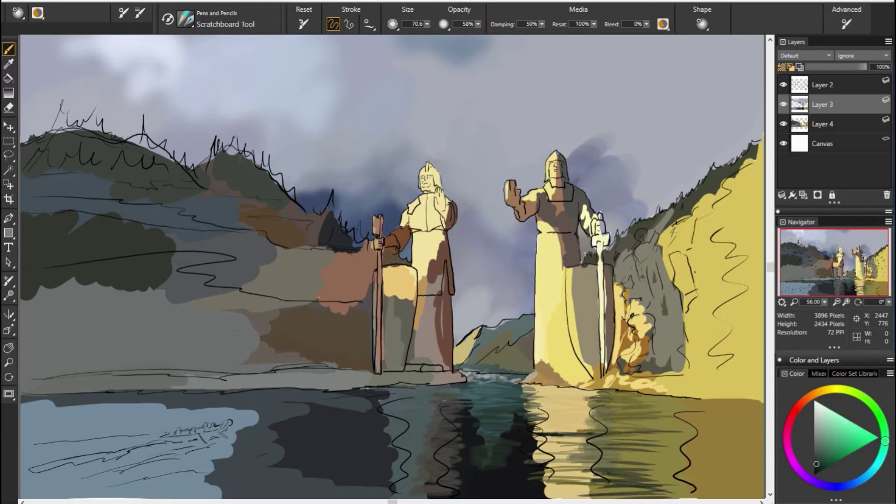
alt+click(744, 411)
mouse_move(744, 410)
mouse_down()
mouse_move(736, 430)
mouse_move(744, 448)
mouse_move(629, 440)
mouse_up()
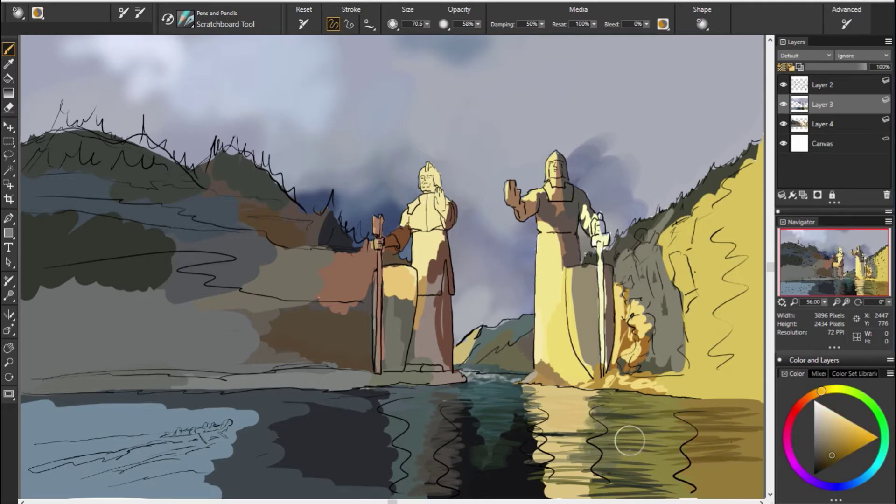
Add more dark horizontal streaks across the right-side reflections.
alt+click(644, 443)
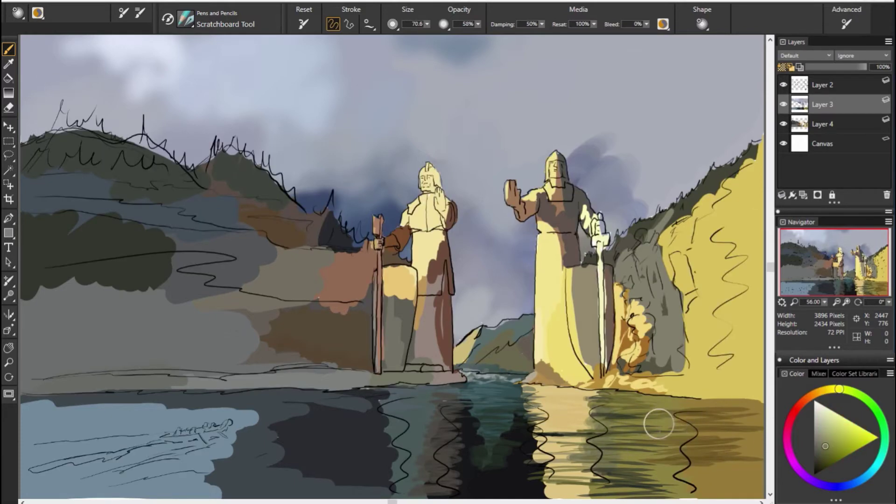
alt+click(517, 372)
drag(639, 401, 690, 422)
drag(628, 467, 686, 483)
alt+click(739, 460)
drag(739, 460, 686, 467)
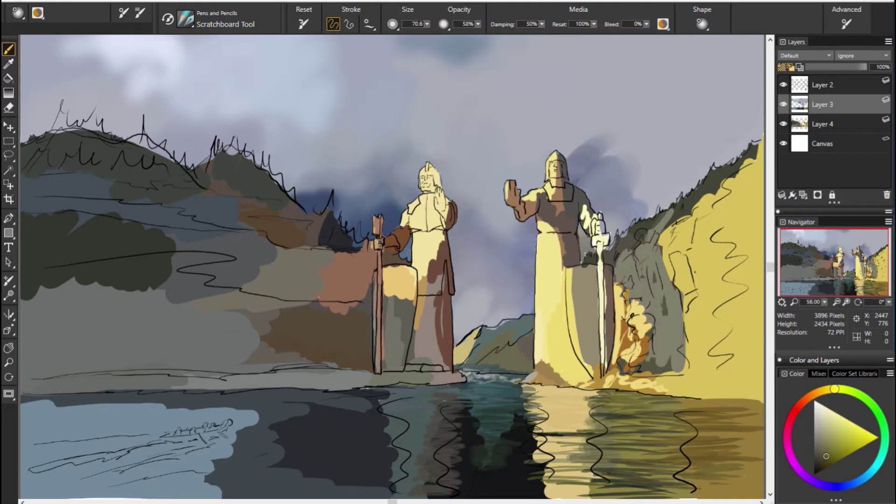
scroll(392, 280, down, 2)
scroll(392, 280, down, 2)
Streak warm olive and orange-brown into the right-side water reflections.
alt+click(747, 486)
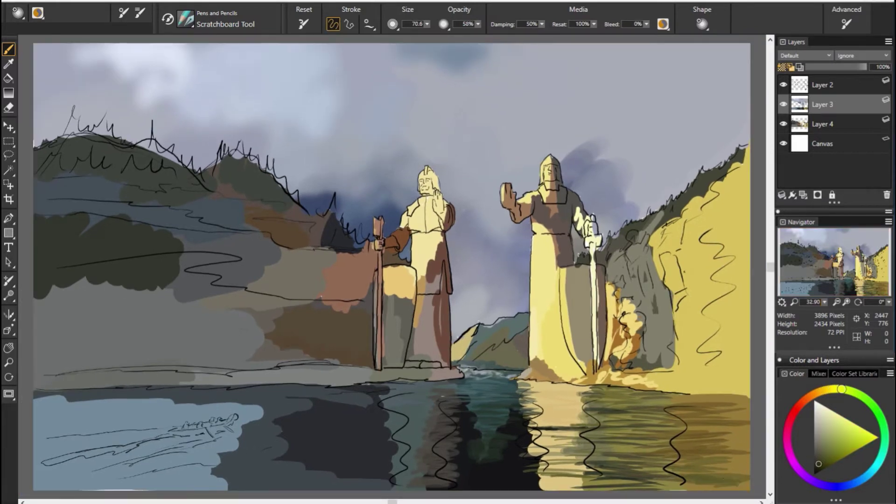
alt+click(579, 436)
alt+click(700, 401)
drag(683, 399, 745, 399)
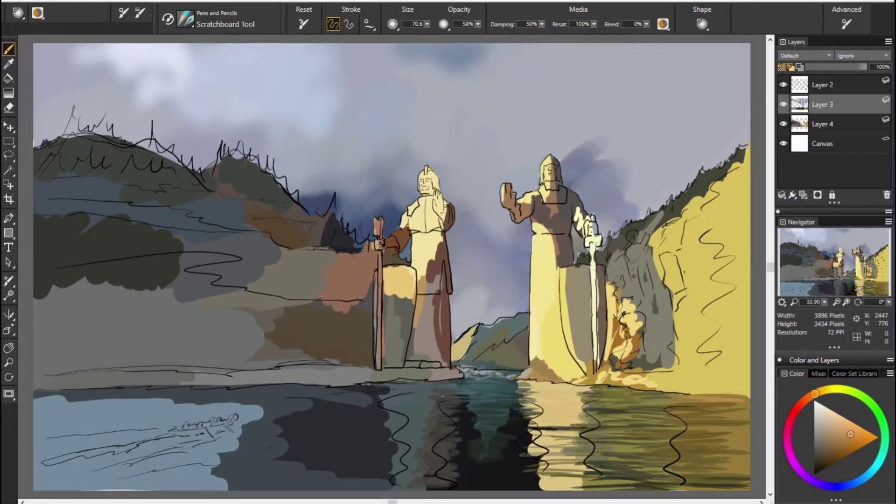
mouse_move(686, 420)
mouse_down()
mouse_move(775, 434)
mouse_move(693, 426)
mouse_move(770, 455)
mouse_up()
alt+click(743, 444)
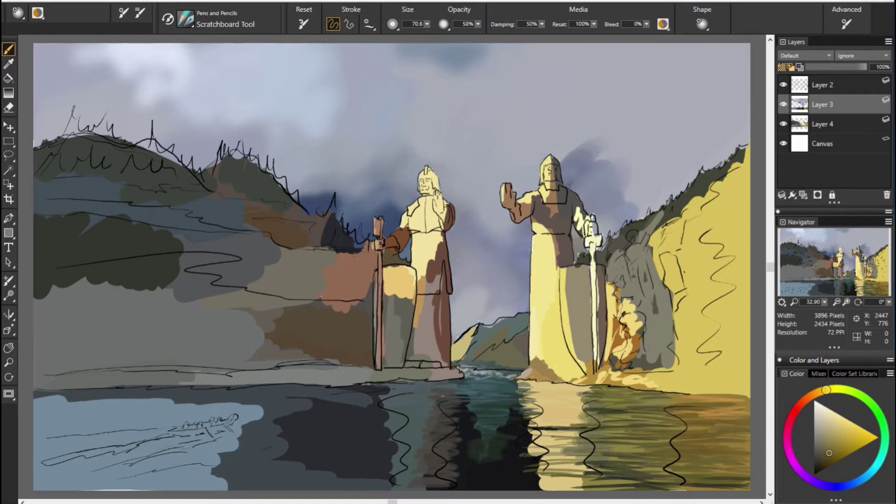
alt+click(696, 415)
Sample dark blues from the water and paint a dark blue stroke on the lower-left water.
alt+click(602, 410)
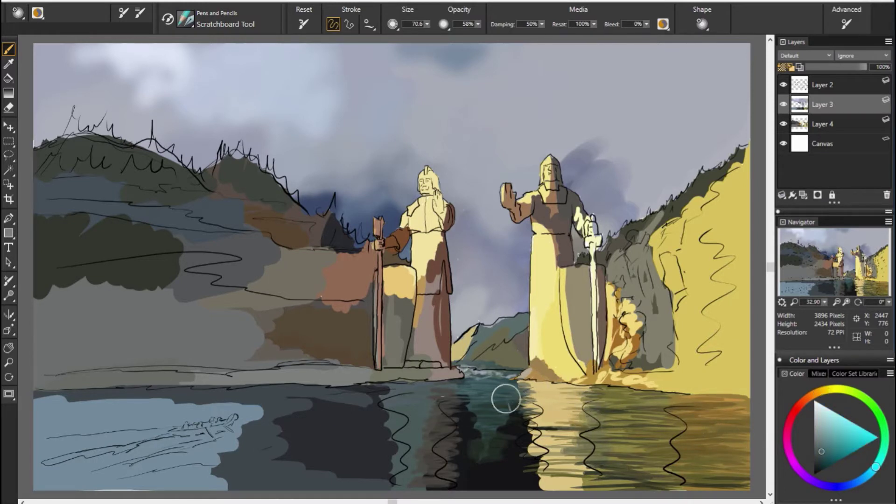
alt+click(521, 392)
alt+click(384, 393)
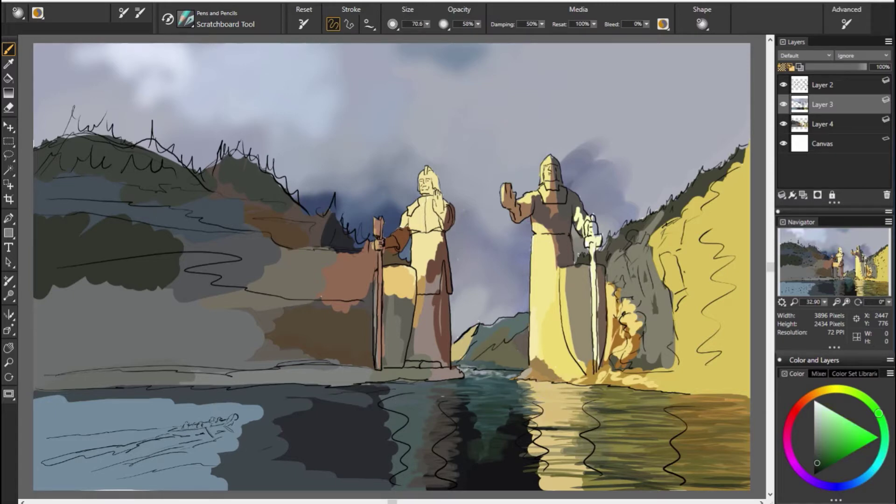
alt+click(434, 388)
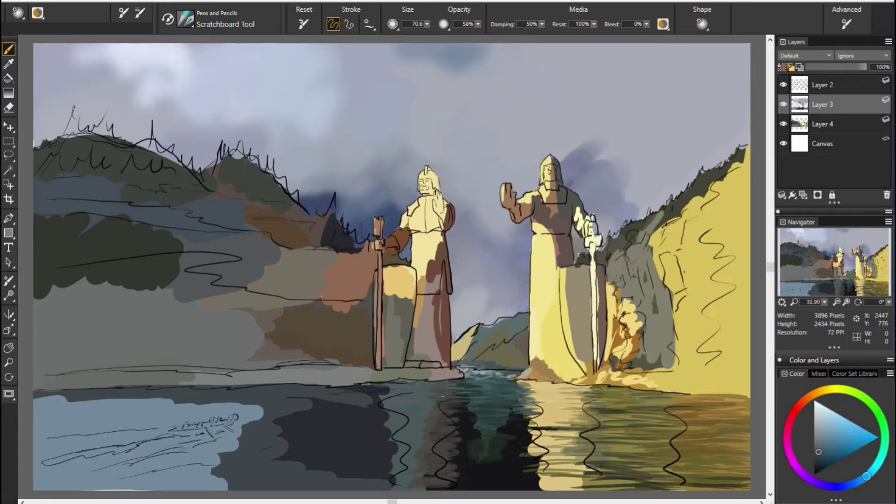
alt+click(476, 436)
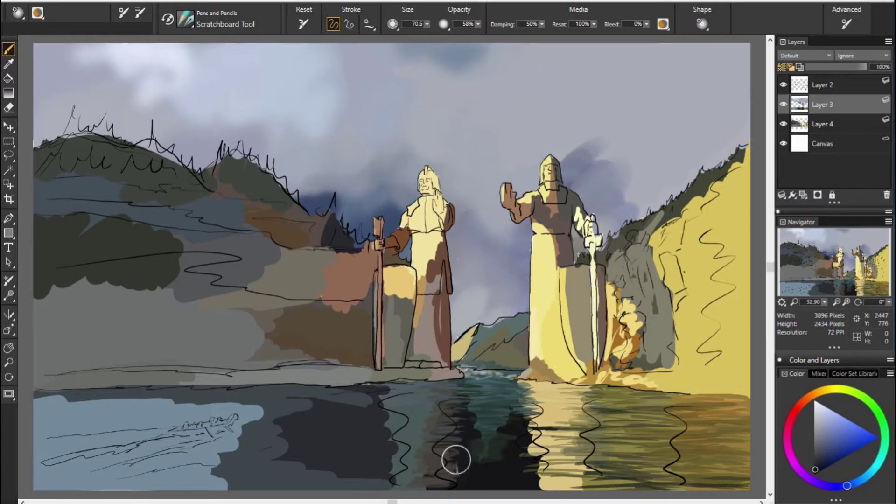
alt+click(456, 460)
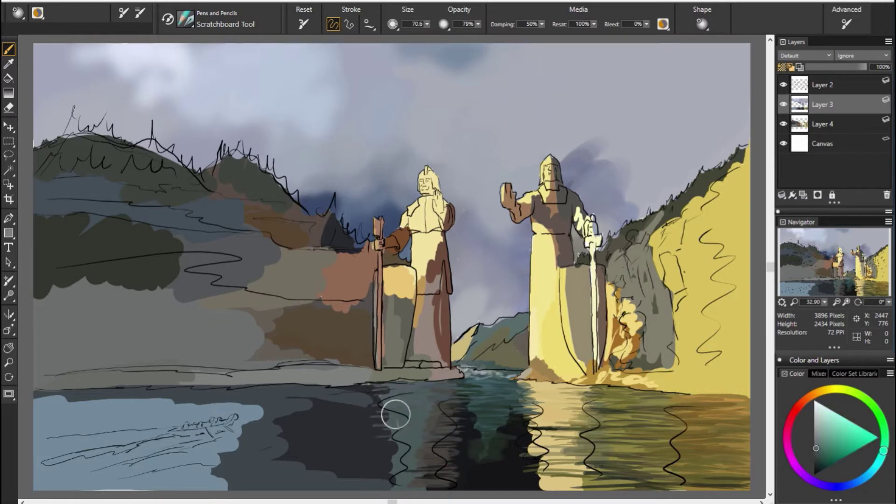
alt+click(347, 427)
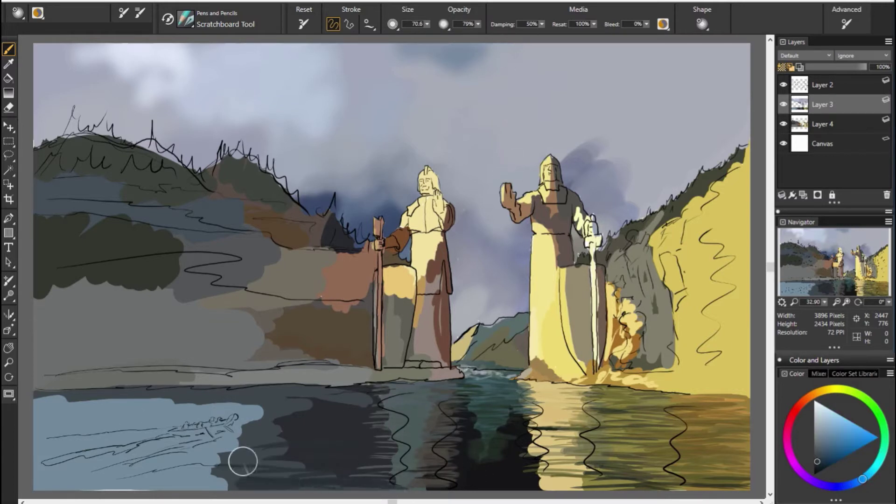
alt+click(164, 412)
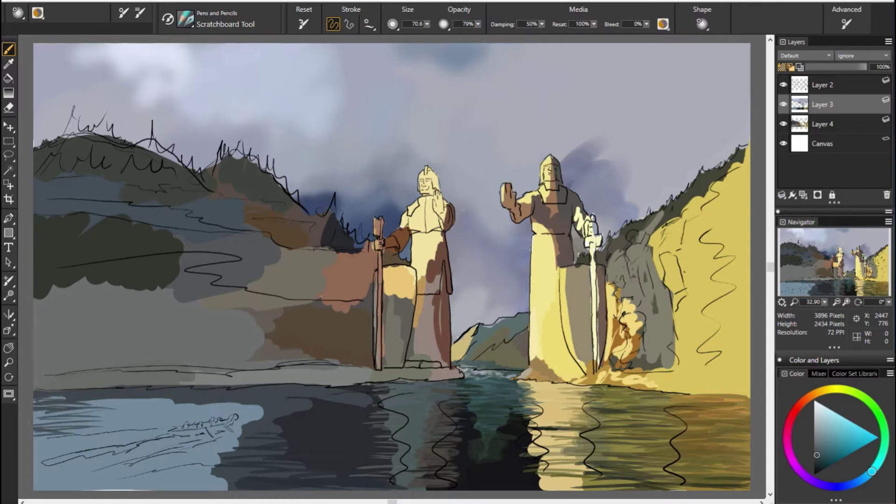
alt+click(115, 142)
mouse_move(106, 454)
mouse_down()
mouse_move(198, 440)
mouse_move(35, 446)
mouse_up()
Darken the lower-left water with blue-grey strokes and start painting the boat yellow.
alt+click(391, 435)
drag(168, 462, 35, 485)
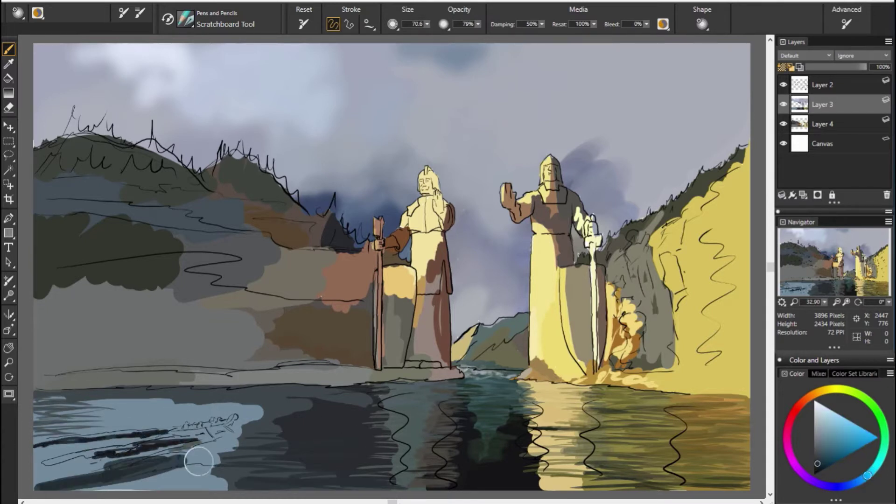
drag(200, 460, 88, 488)
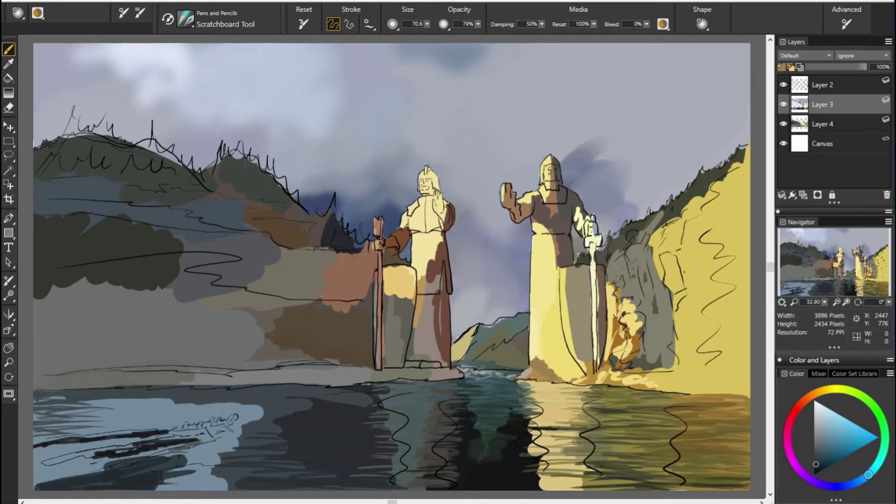
drag(233, 460, 122, 489)
drag(233, 438, 159, 465)
mouse_move(186, 426)
mouse_down()
mouse_move(207, 420)
mouse_move(187, 432)
mouse_up()
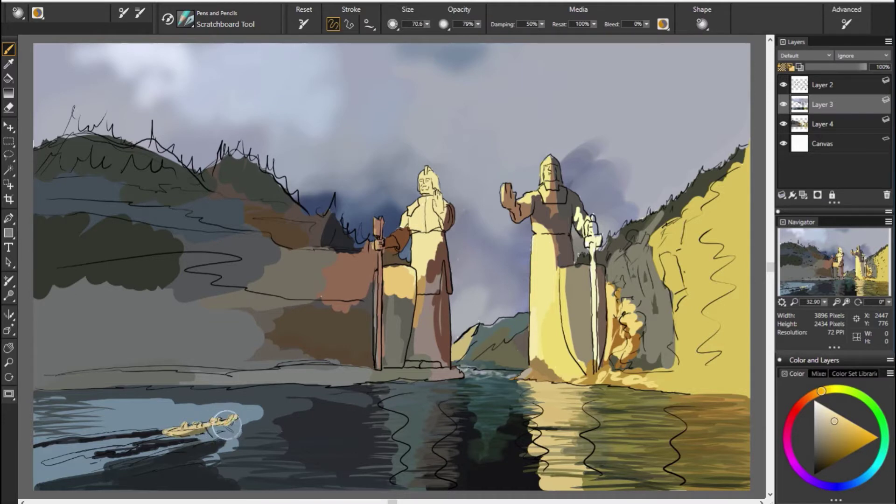
Sample greyish cyan, teal-green and dark blue-grey tones from the water around the boat.
alt+click(201, 441)
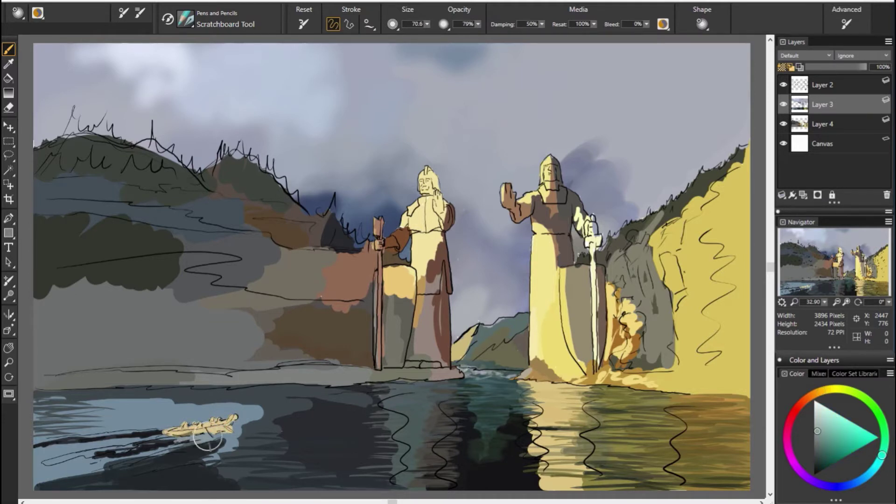
alt+click(186, 443)
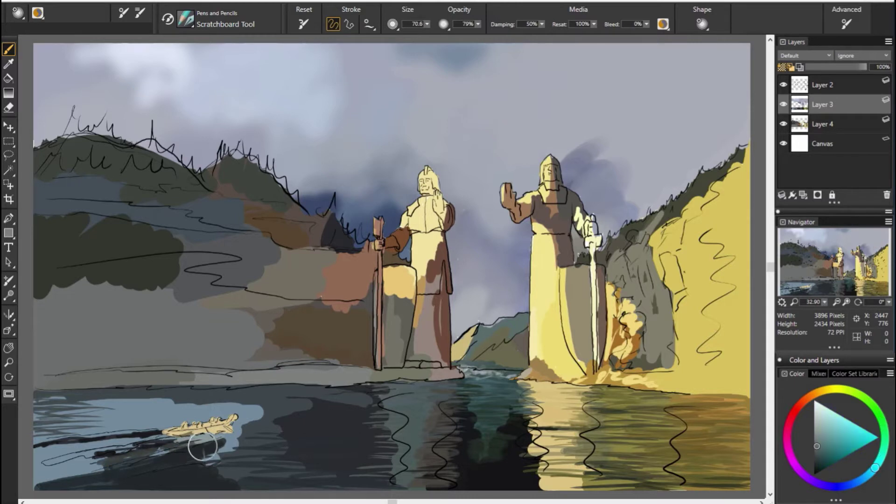
alt+click(400, 436)
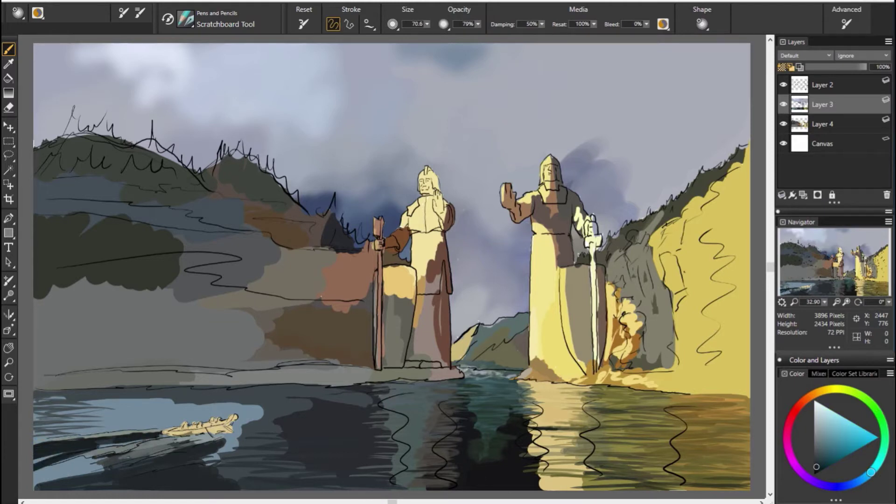
alt+click(104, 450)
alt+click(217, 452)
alt+click(397, 414)
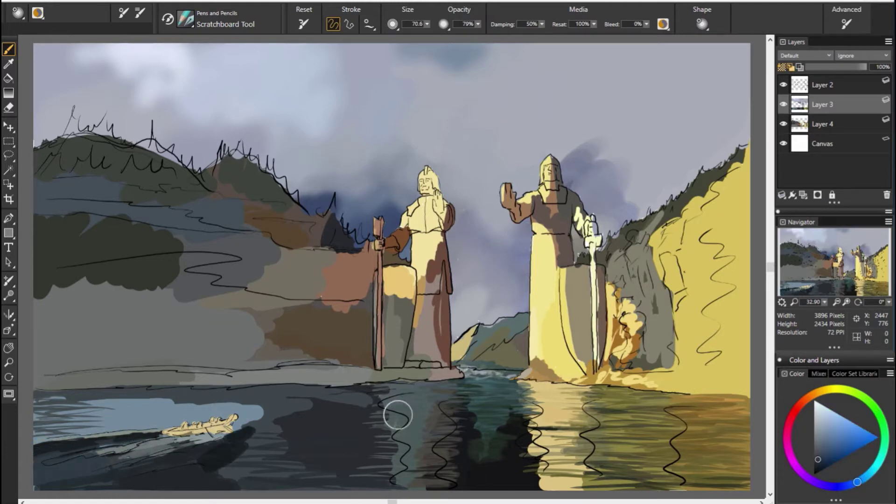
alt+click(518, 440)
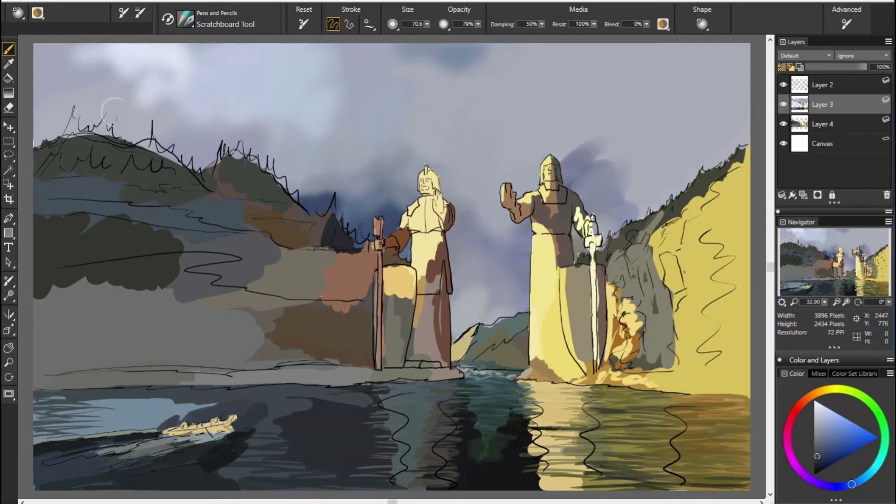
Cover the light-blue patch at lower left with dark strokes, sampling teal and blue water tones.
drag(124, 429, 217, 408)
drag(84, 408, 210, 388)
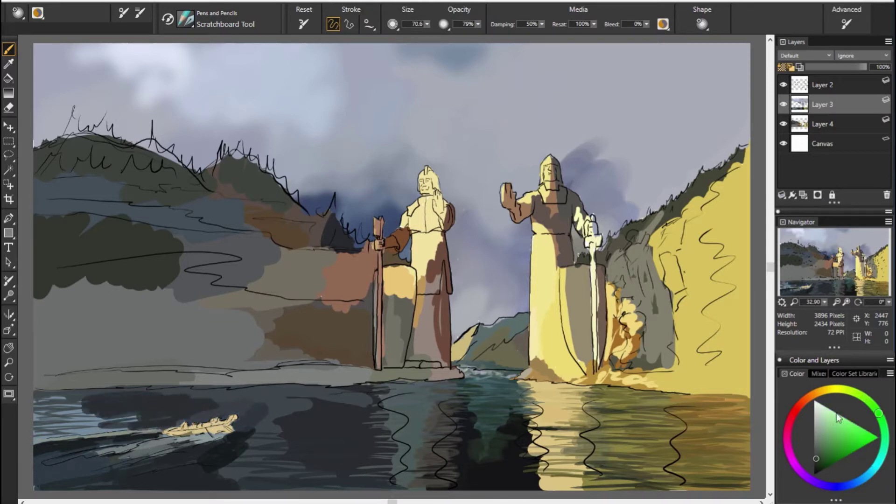
alt+click(287, 423)
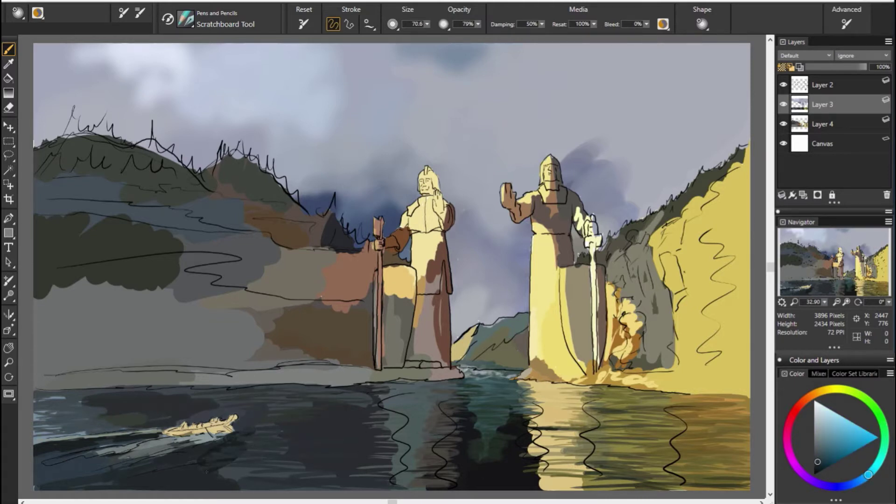
alt+click(289, 482)
alt+click(630, 422)
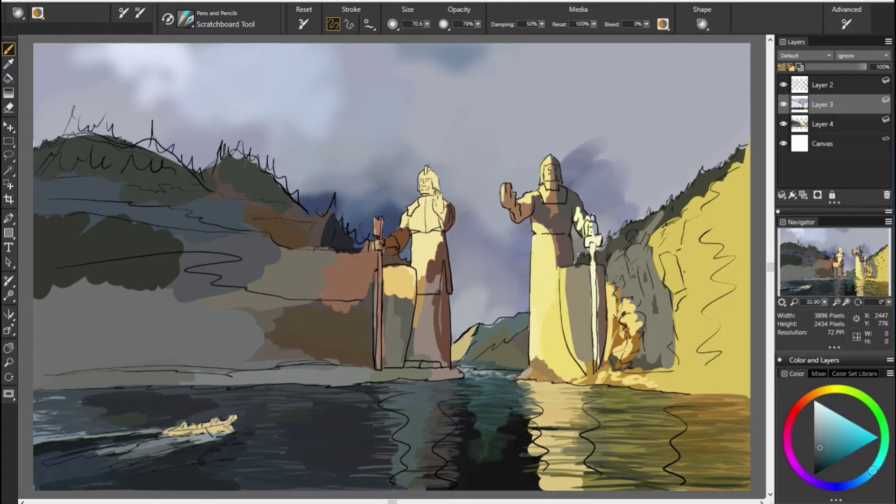
alt+click(389, 438)
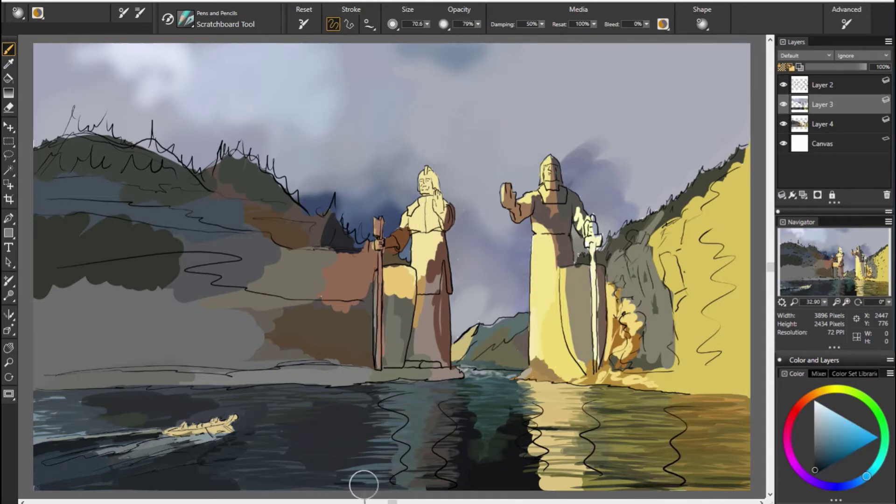
alt+click(344, 461)
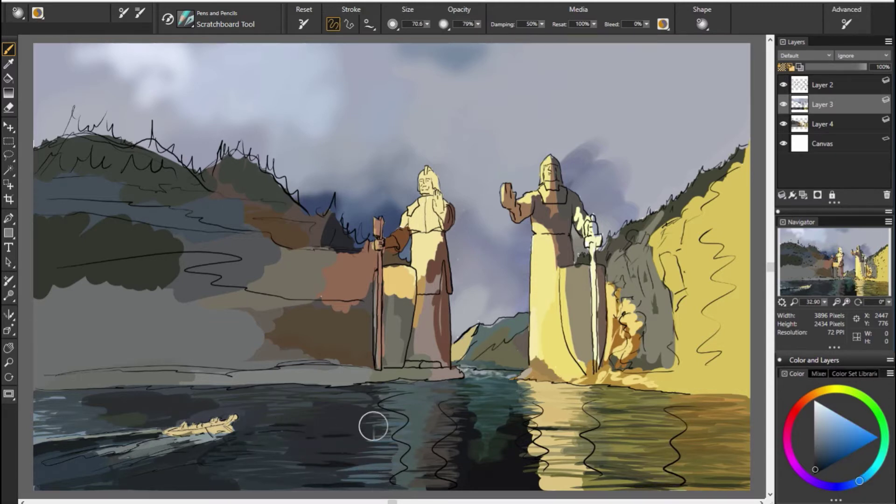
Sample deeper blue, teal, olive and blue-violet water colours, ending on light yellow for glints.
alt+click(156, 445)
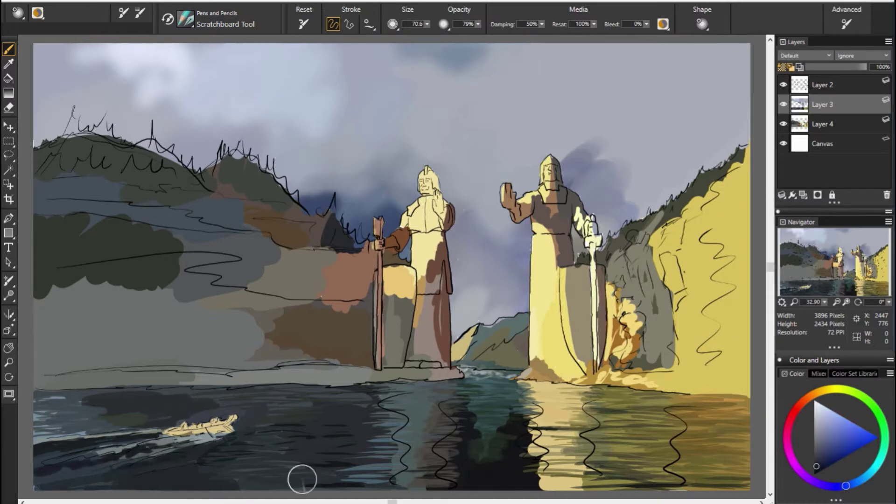
alt+click(163, 464)
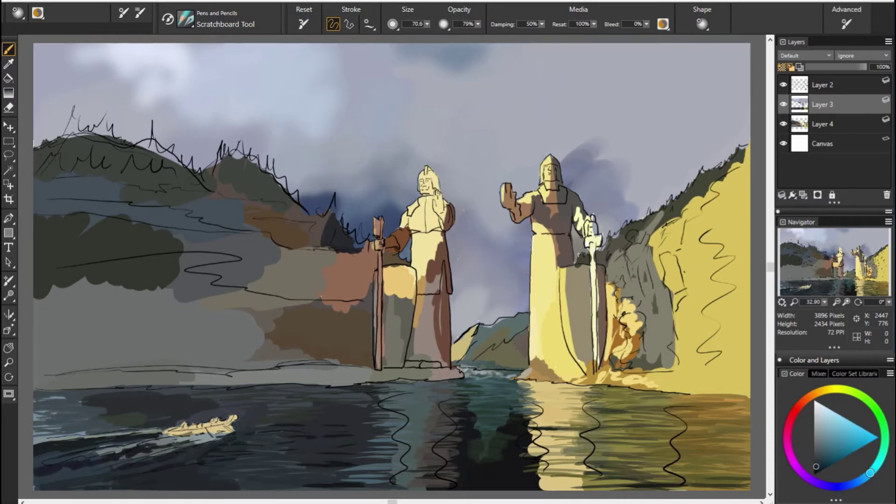
drag(870, 473, 844, 485)
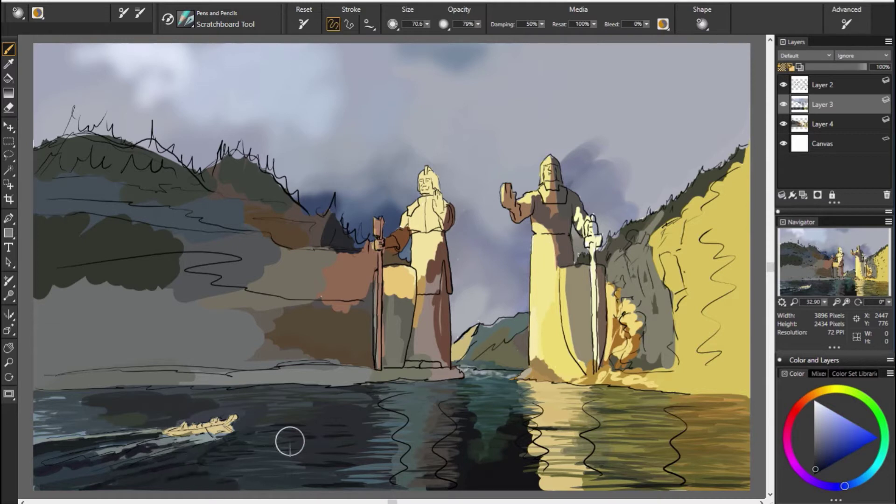
alt+click(469, 425)
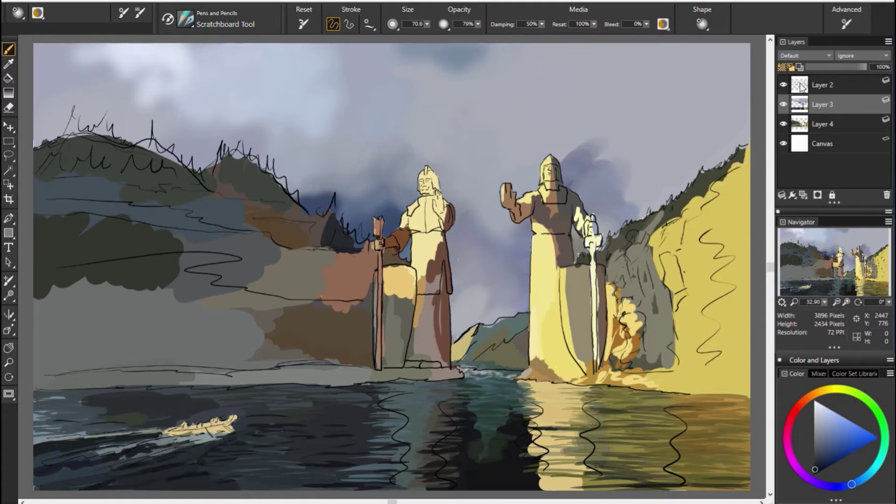
alt+click(519, 399)
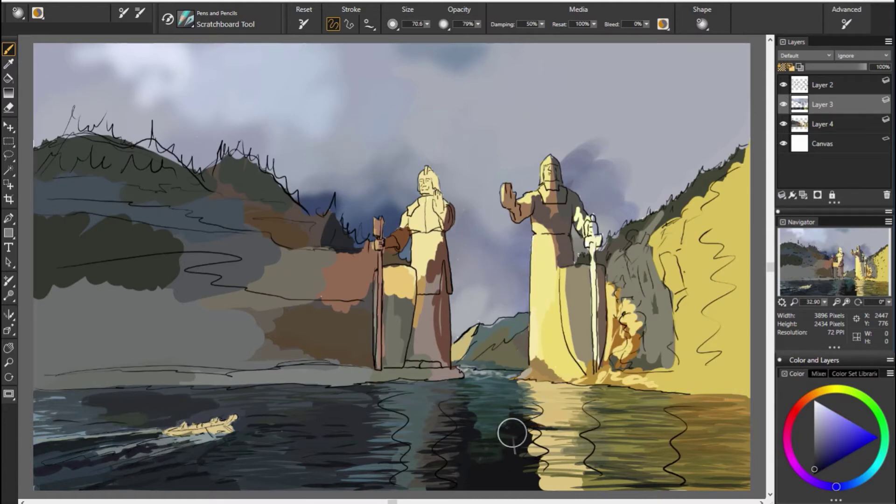
click(884, 439)
alt+click(595, 426)
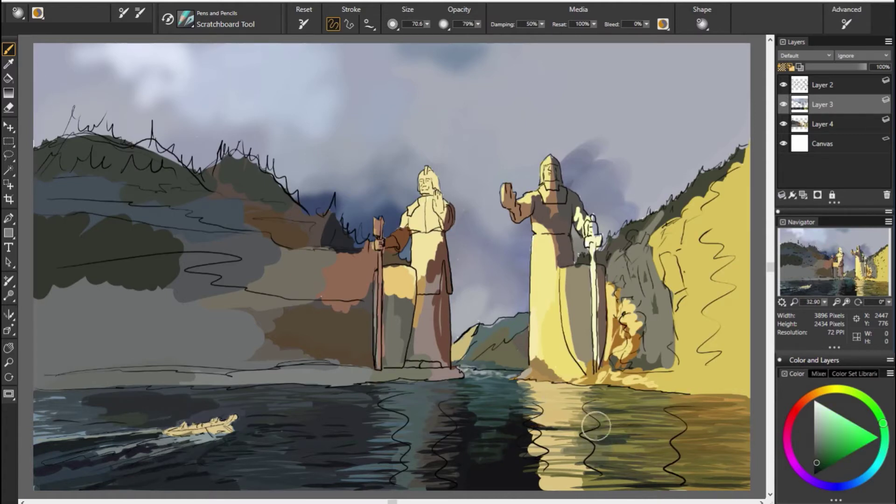
alt+click(665, 468)
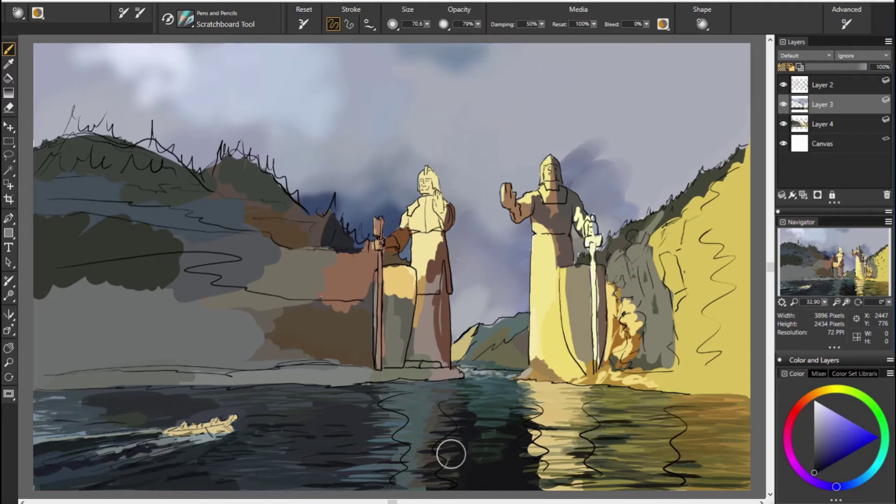
alt+click(600, 386)
Paint light-yellow glint streaks below the right statue's base, then sample deeper golden tones.
drag(600, 387, 597, 405)
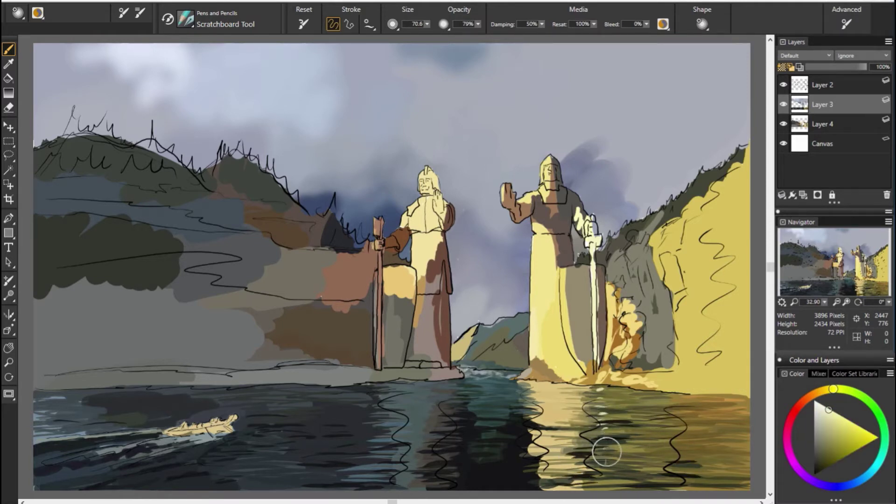
mouse_move(606, 452)
mouse_down()
mouse_move(601, 425)
mouse_move(604, 457)
mouse_up()
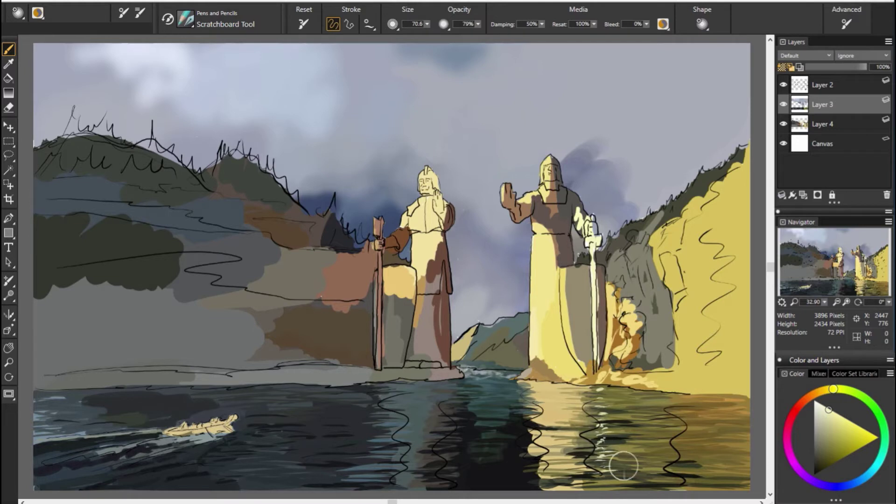
alt+click(575, 432)
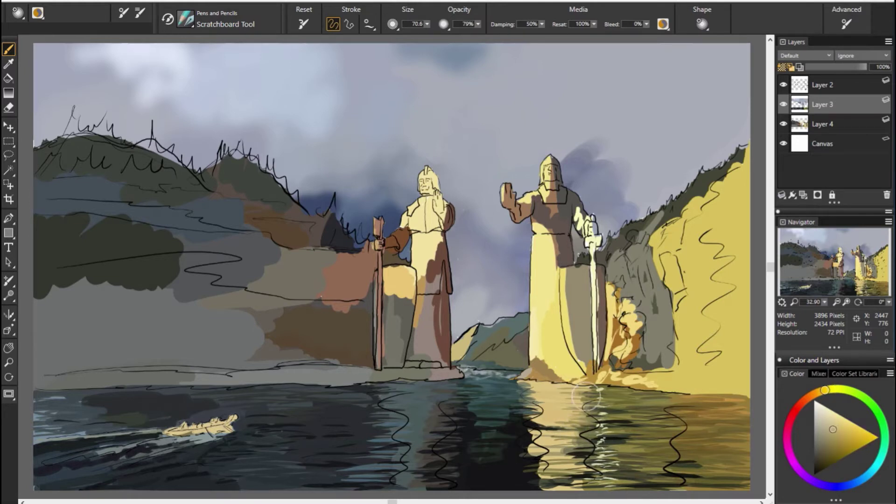
alt+click(530, 429)
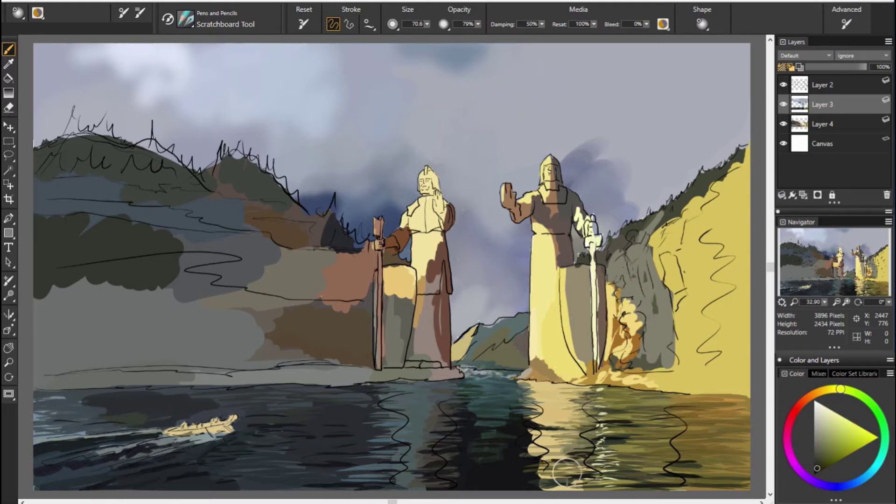
Sample dark green, dark yellow and orange water tones, then hide Layer 4.
alt+click(589, 485)
alt+click(688, 458)
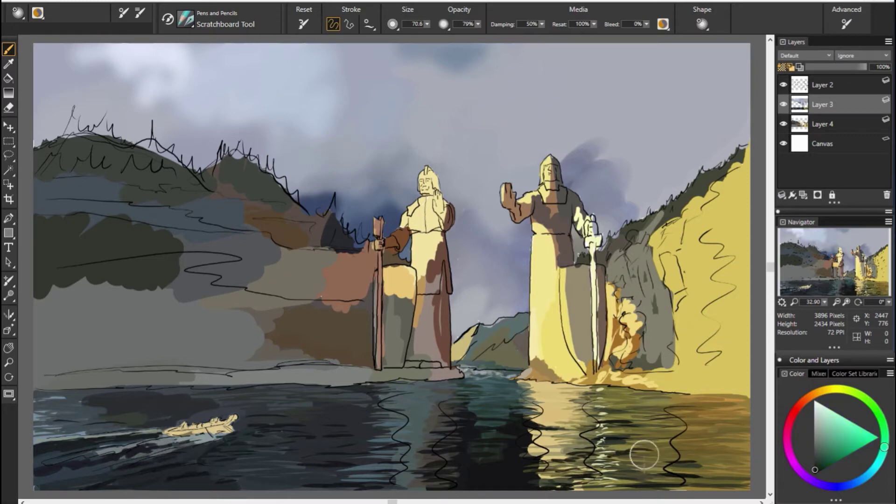
alt+click(700, 479)
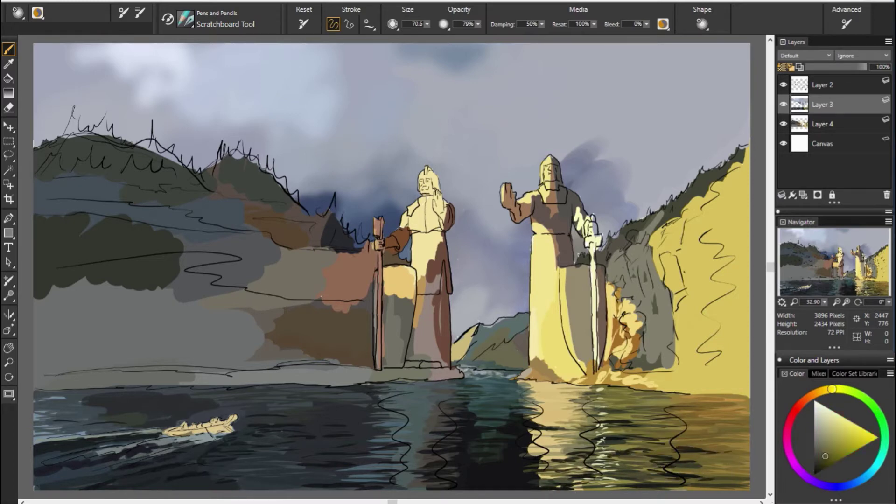
alt+click(757, 464)
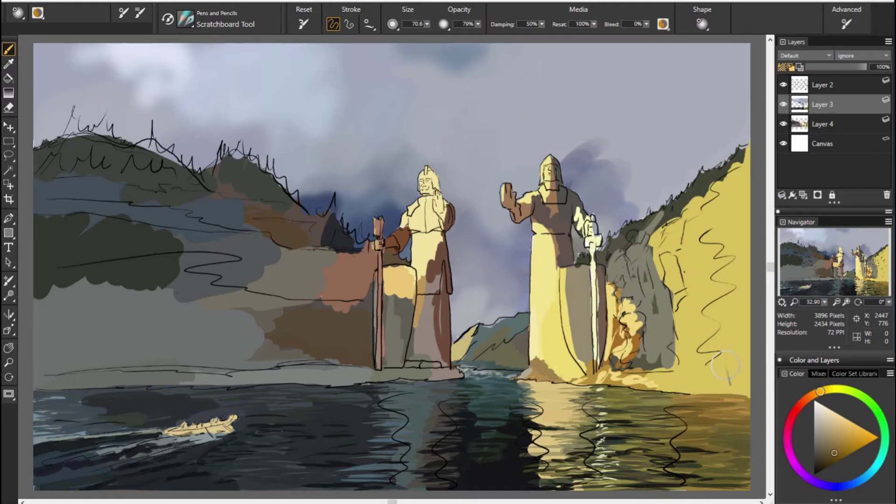
click(783, 123)
Switch to the smaller cloud2 brush with a lighter greyish blue and a slightly smaller size.
key(ctrl+1)
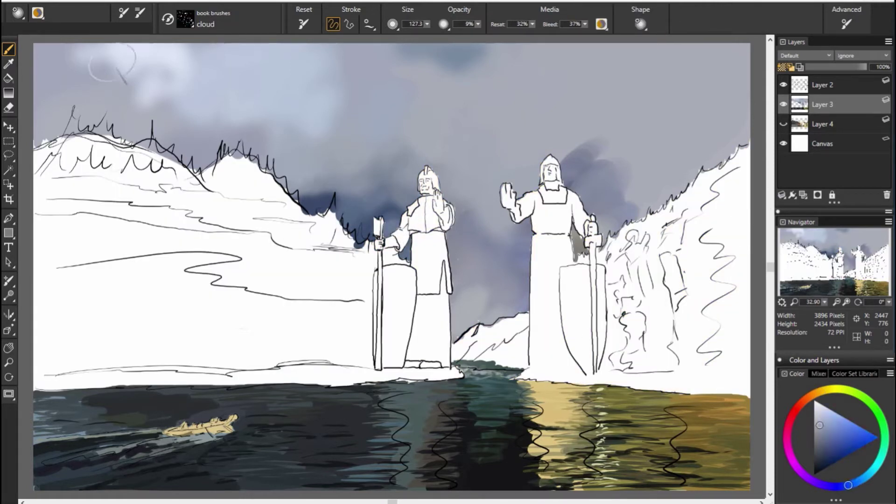
key(ctrl+2)
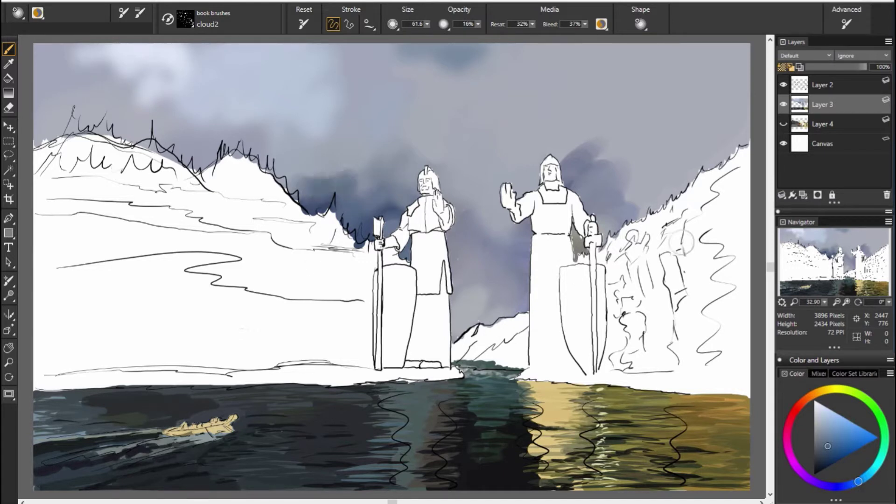
alt+click(509, 235)
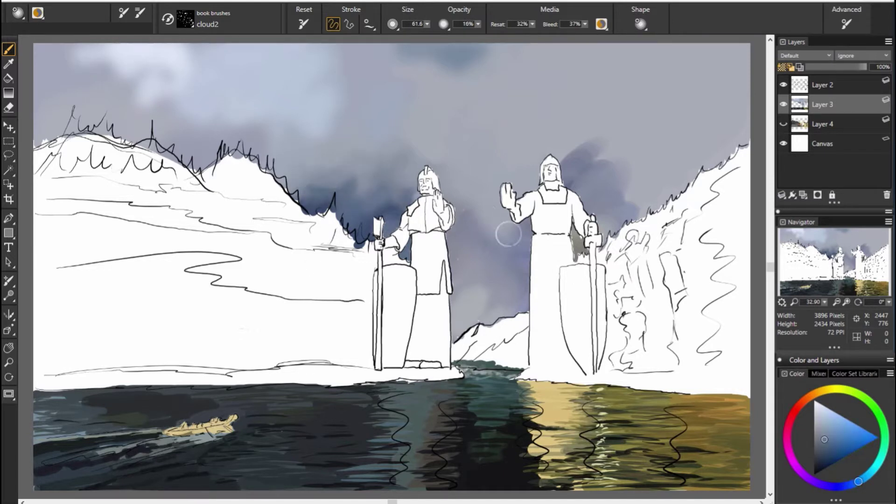
alt+click(350, 160)
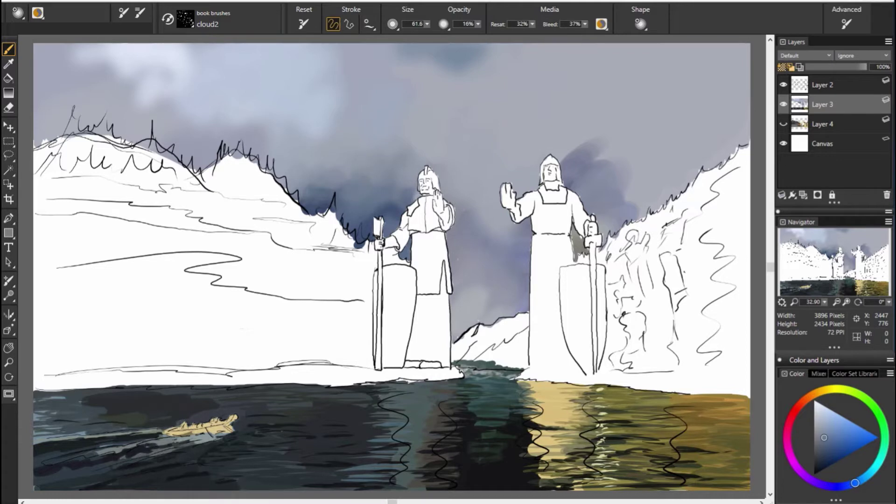
alt+click(425, 143)
key(bracketleft)
Sample purplish-grey and blue-grey sky tones and paint a cloud patch in the upper sky.
alt+click(420, 77)
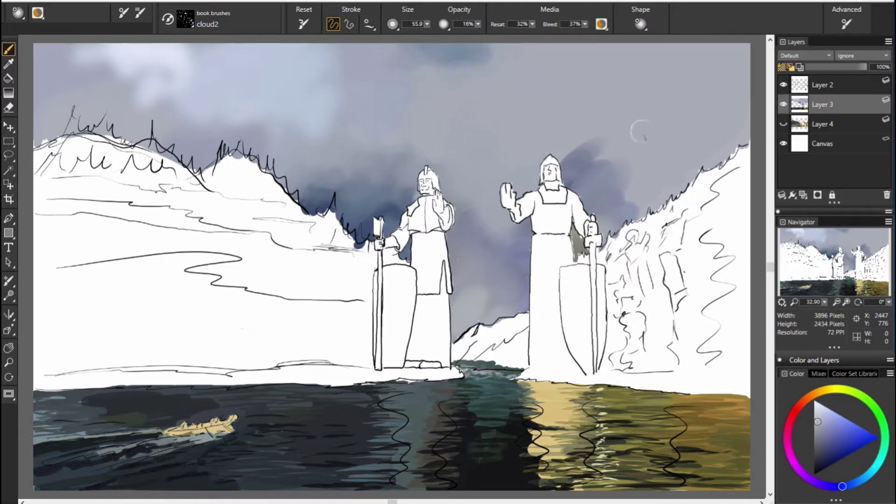
alt+click(70, 59)
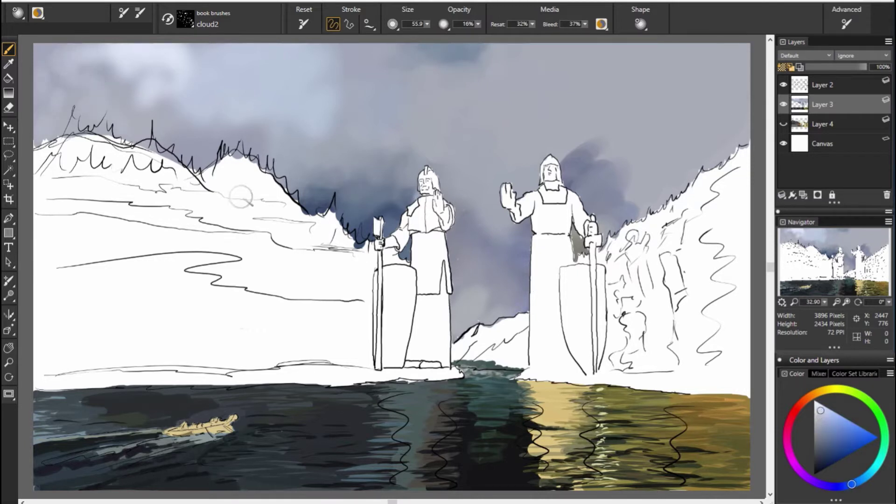
alt+click(127, 96)
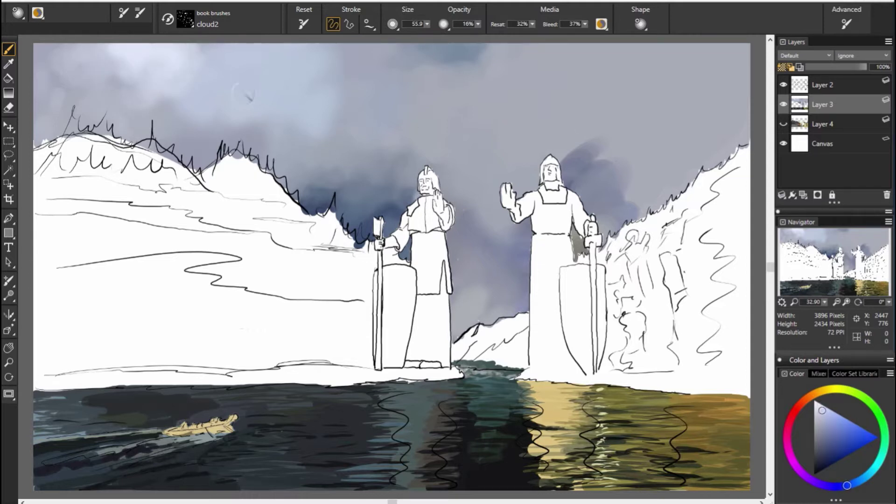
alt+click(181, 64)
alt+click(163, 111)
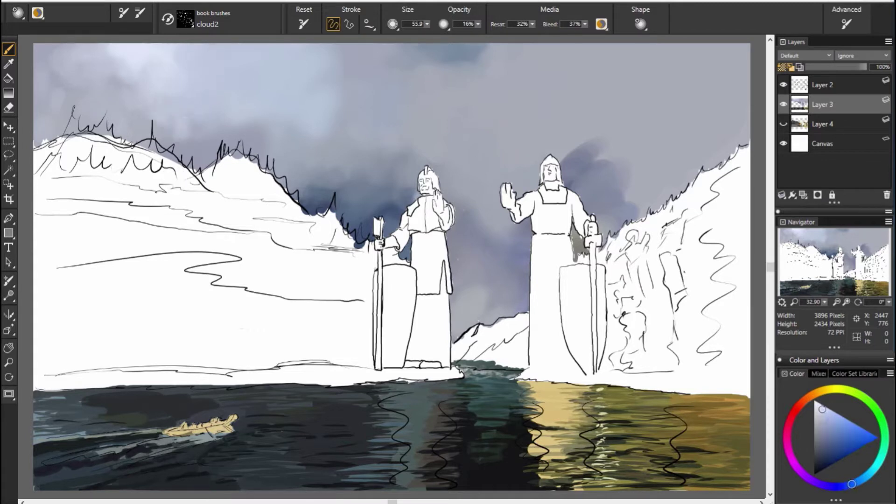
alt+click(304, 128)
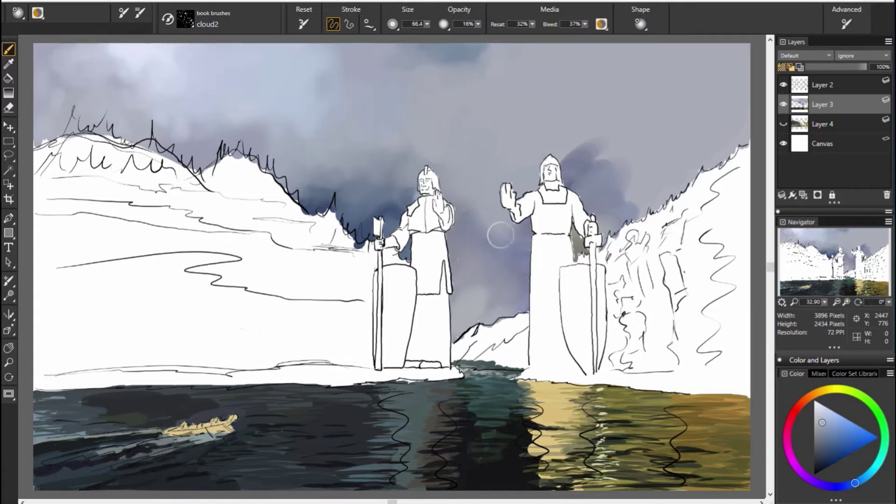
drag(304, 86, 276, 73)
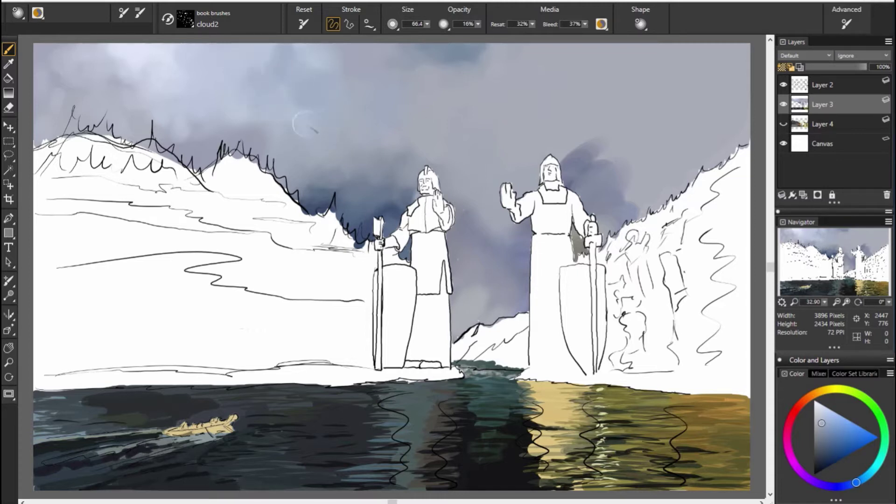
Lighten the dark cloud right of the right statue's head with sampled light grey-blues.
alt+click(310, 185)
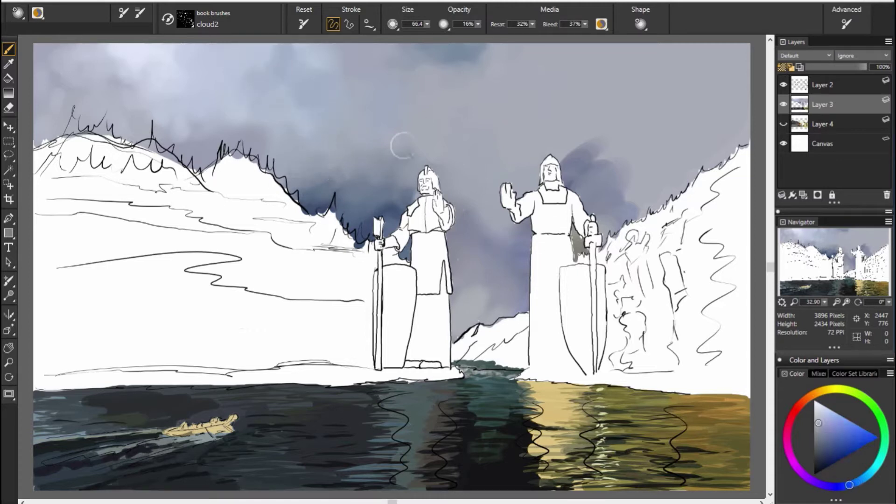
alt+click(333, 186)
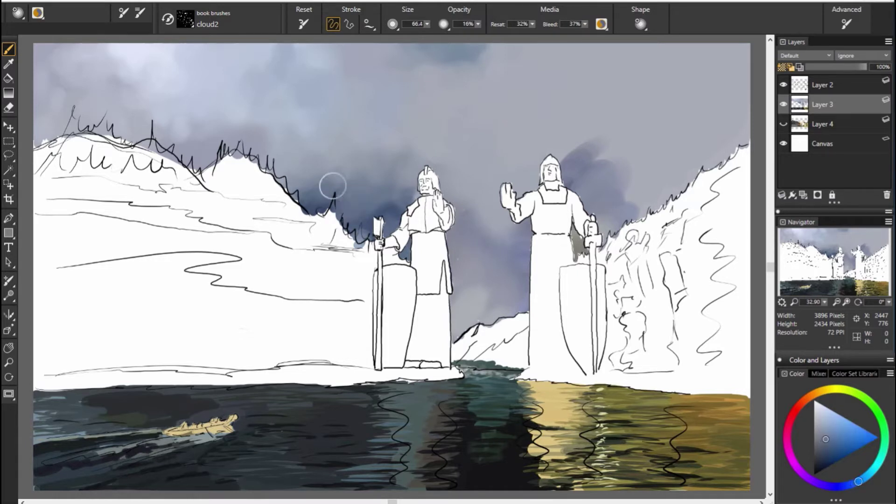
alt+click(396, 174)
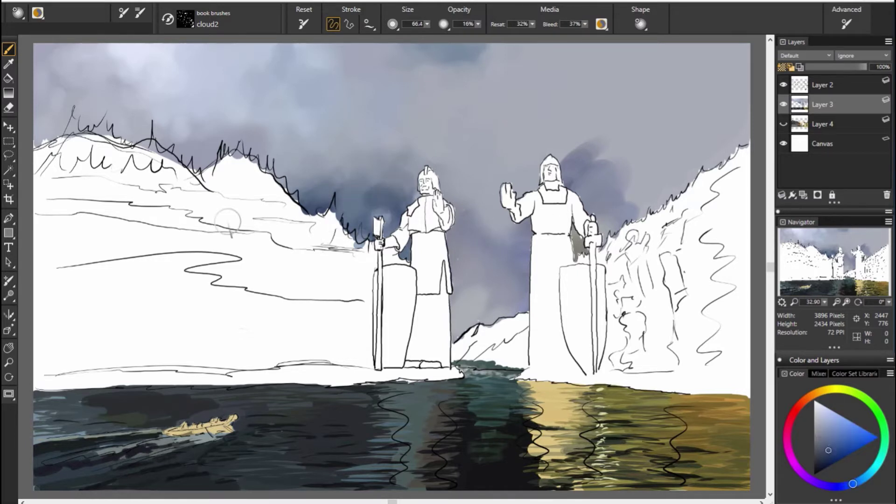
alt+click(421, 265)
alt+click(641, 289)
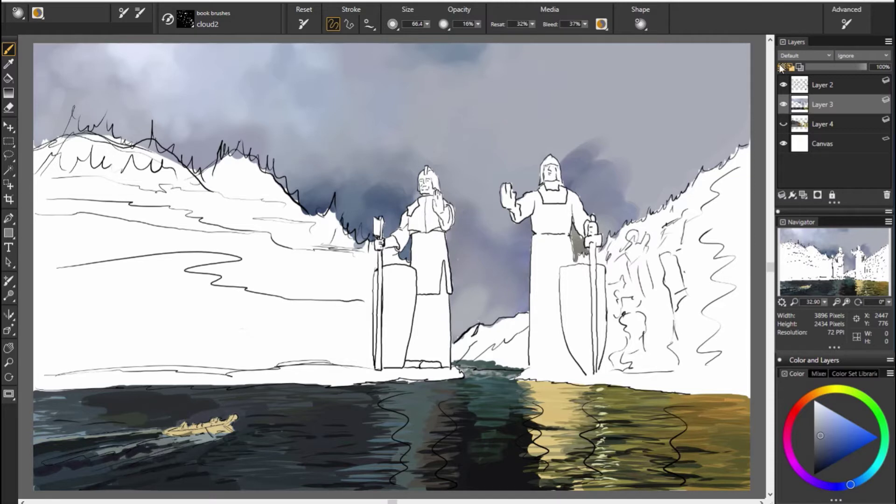
alt+click(476, 208)
alt+click(672, 253)
drag(576, 154, 602, 178)
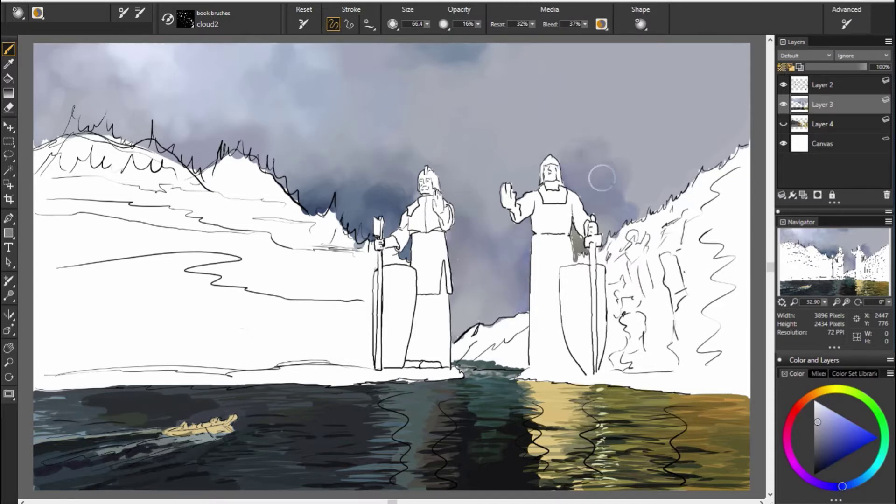
alt+click(601, 178)
mouse_move(577, 237)
mouse_down()
mouse_move(572, 189)
mouse_move(619, 188)
mouse_up()
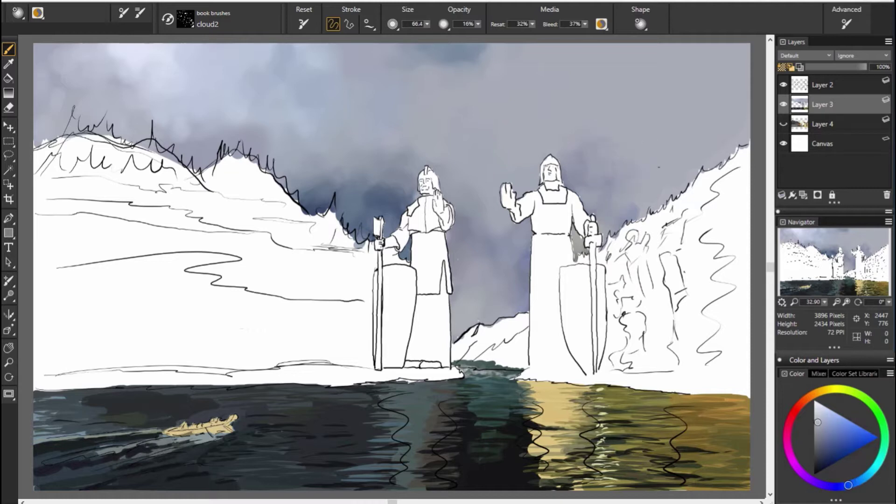
Enlarge the brush and sample several upper-sky colours.
key(bracketright)
key(bracketright)
key(bracketright)
alt+click(363, 63)
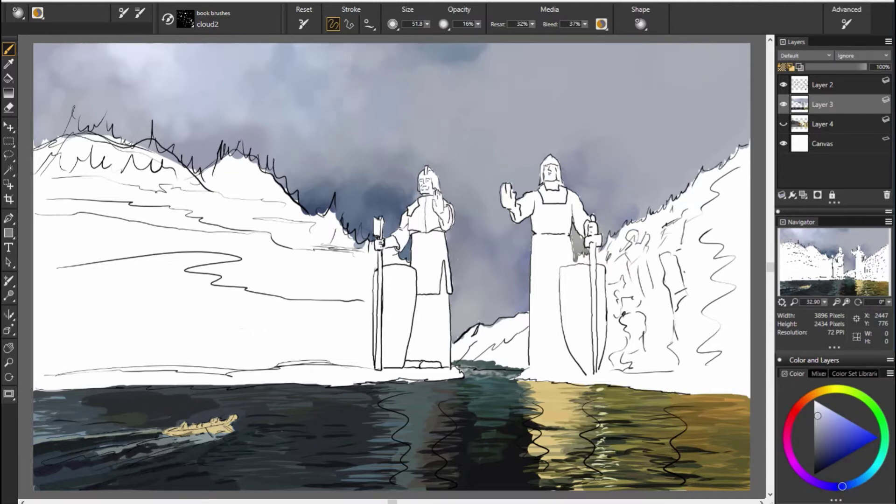
alt+click(382, 102)
alt+click(368, 180)
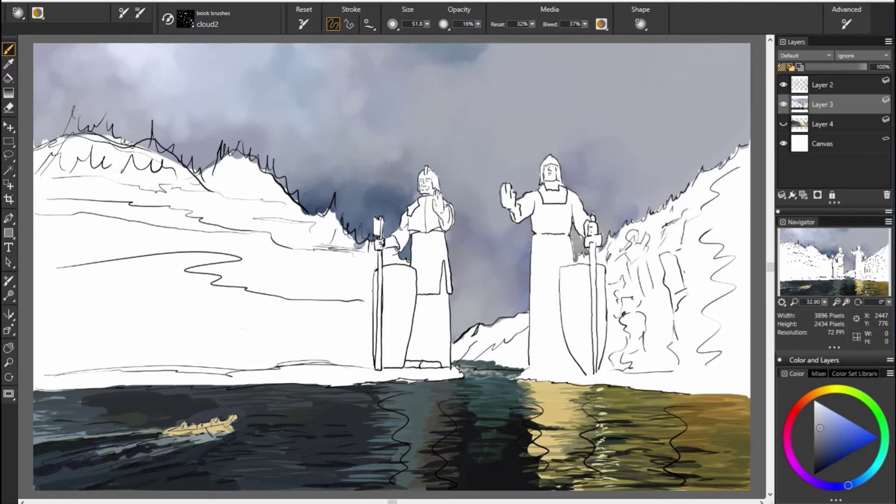
alt+click(369, 106)
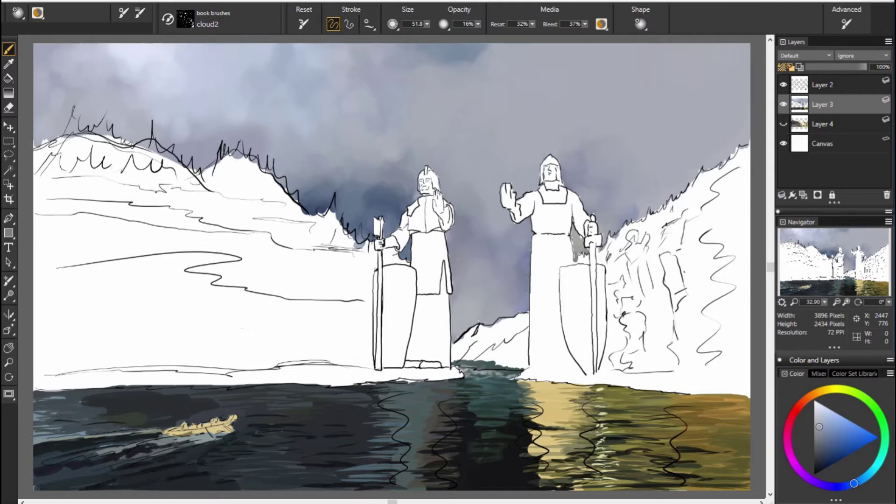
alt+click(351, 153)
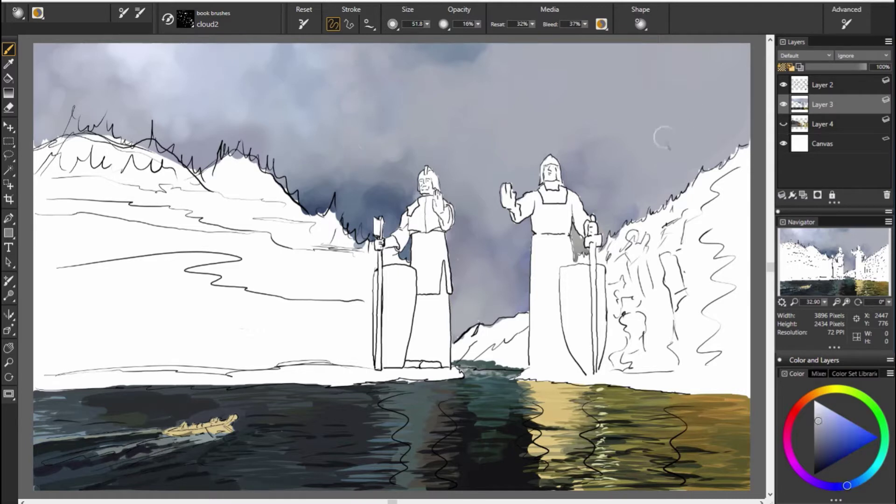
alt+click(338, 118)
Sample darker and lighter blues from the sky near the snowy ridge.
alt+click(545, 134)
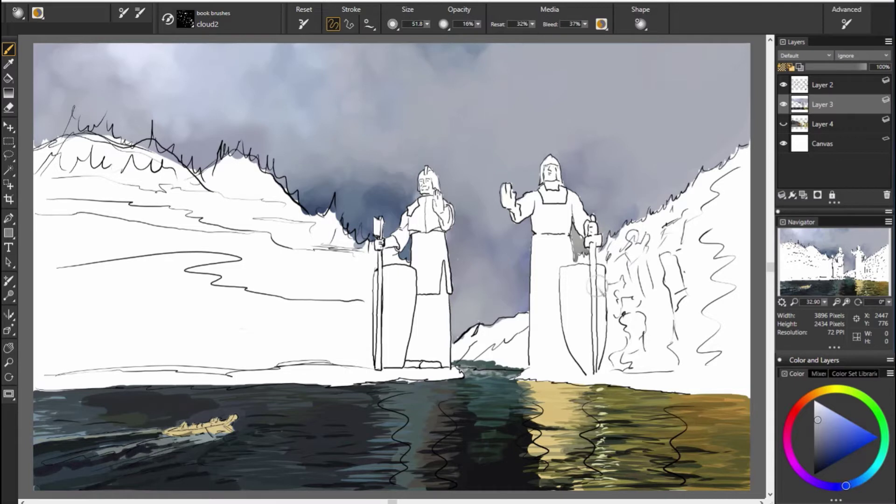
alt+click(356, 201)
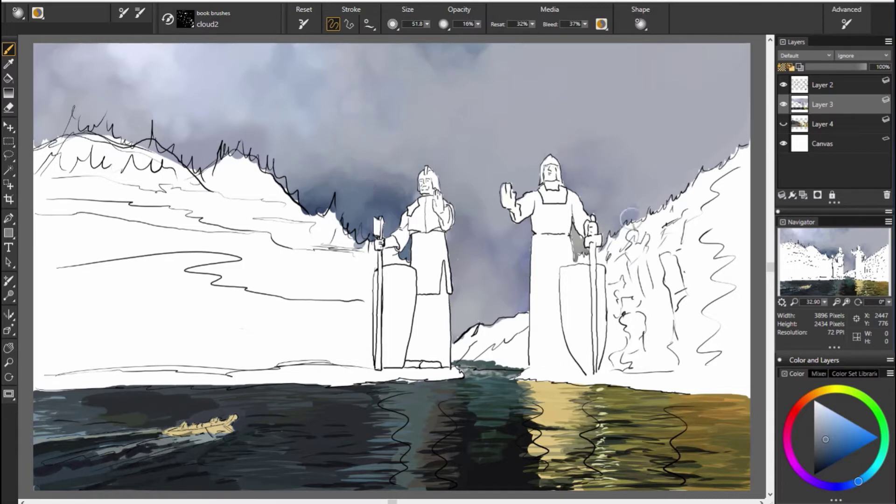
alt+click(357, 183)
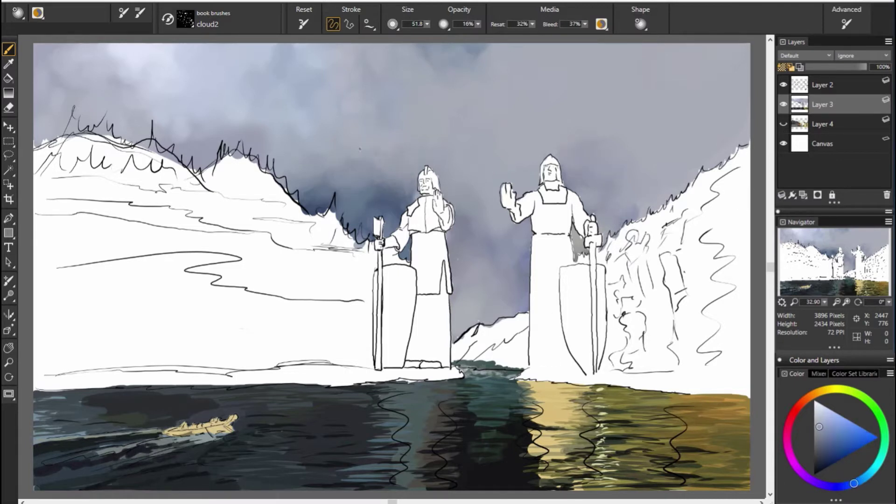
alt+click(306, 196)
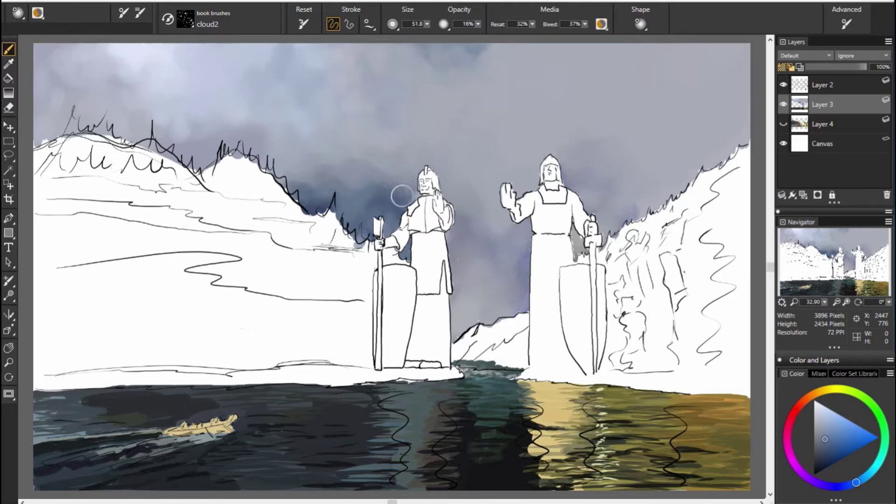
alt+click(353, 182)
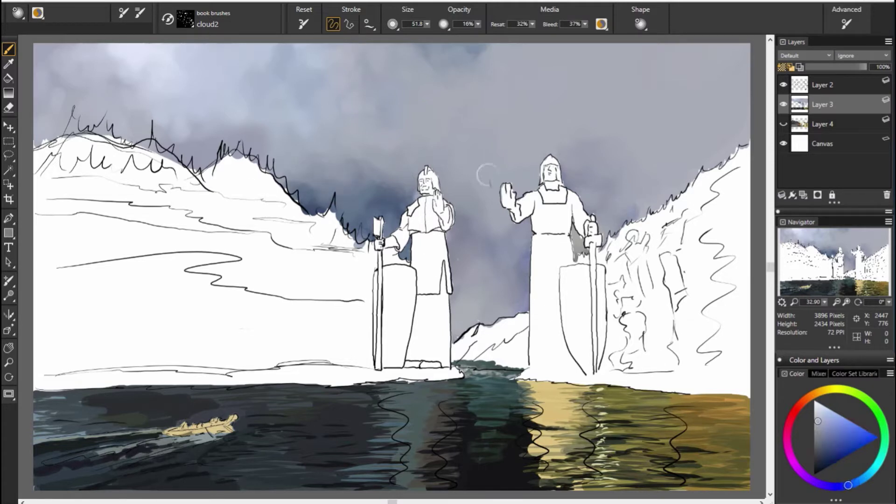
alt+click(245, 207)
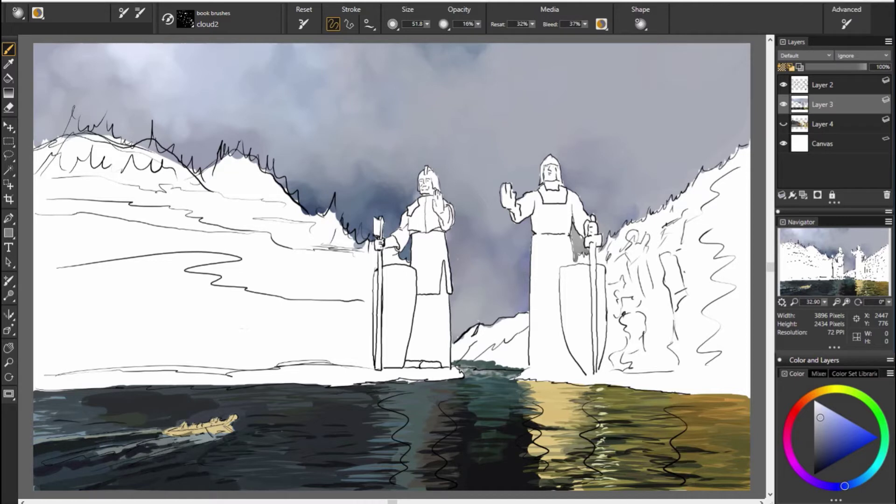
Switch to the scratchboard pen and sample teal and gold tones from the water reflection.
key(b)
alt+click(518, 392)
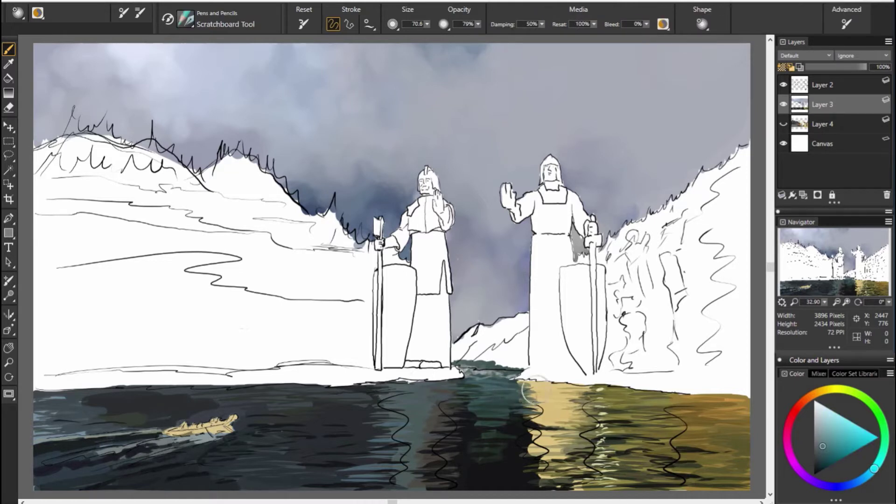
alt+click(518, 403)
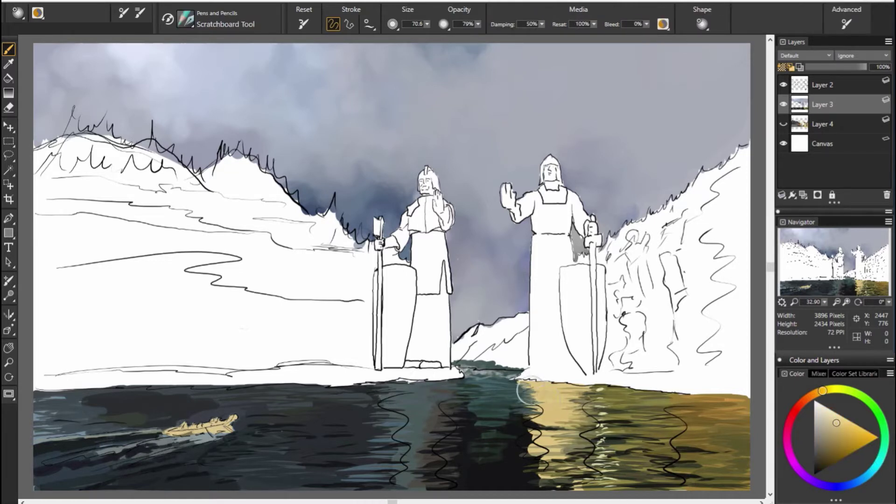
alt+click(528, 427)
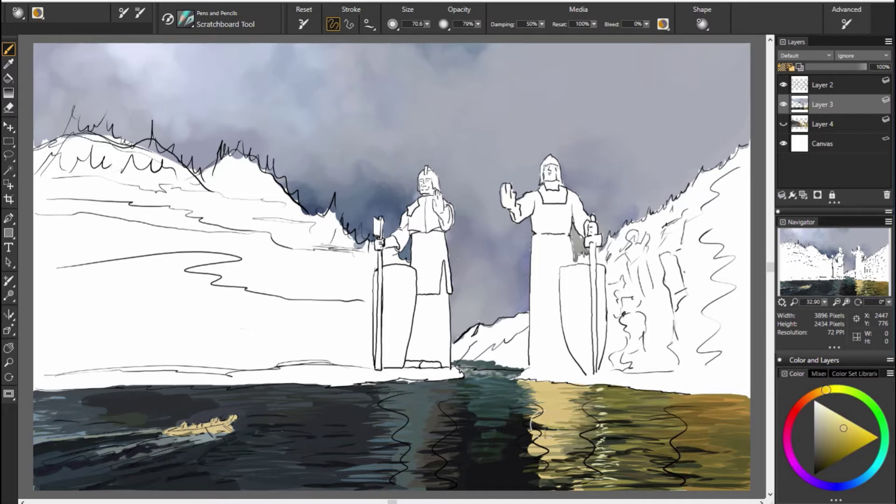
alt+click(615, 455)
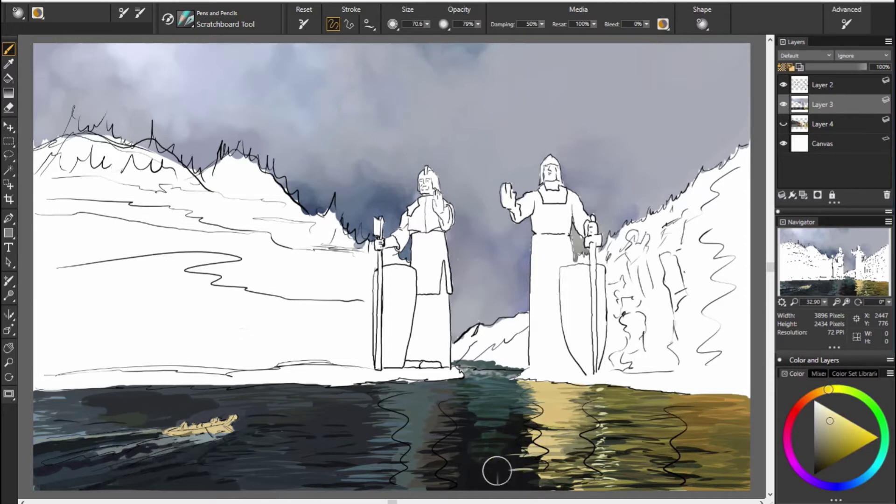
alt+click(547, 478)
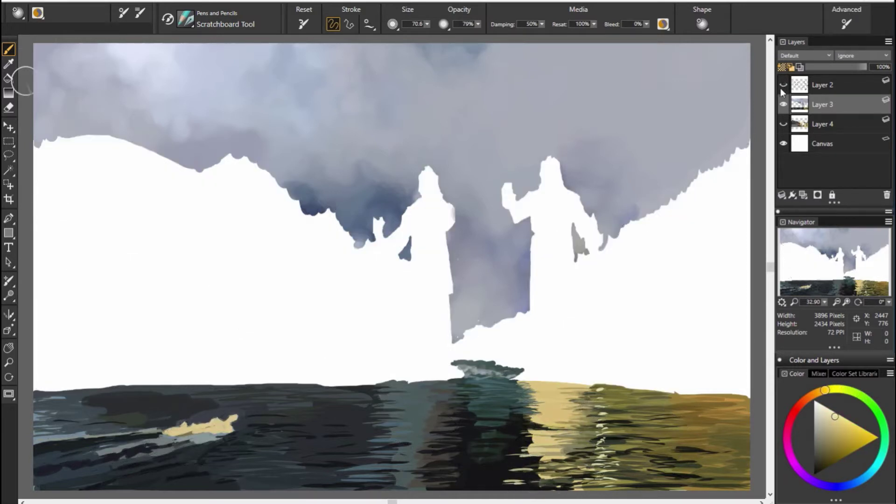
Add white glints to the gold water reflection, checking the linework layer.
alt+click(585, 432)
alt+click(564, 447)
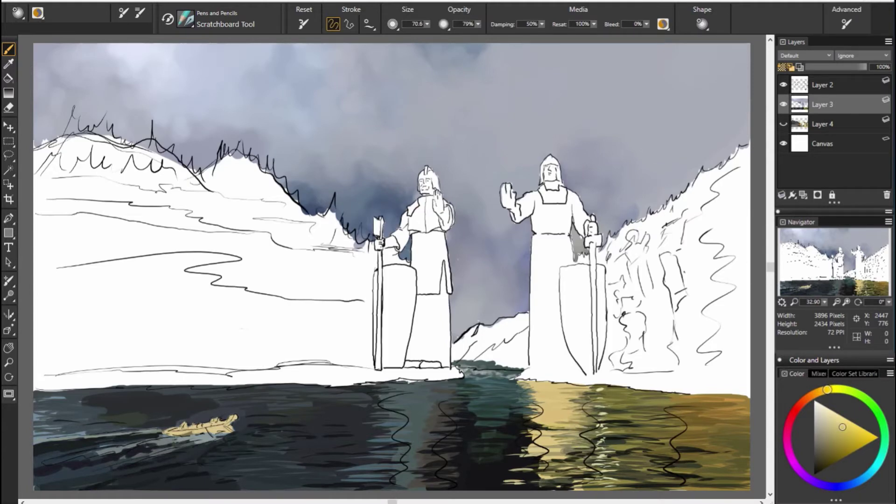
alt+click(684, 408)
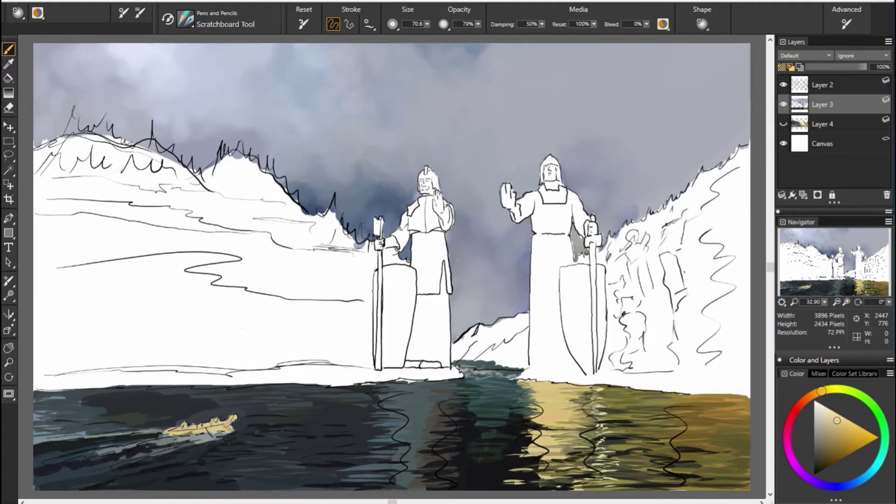
drag(603, 431, 605, 449)
alt+click(591, 455)
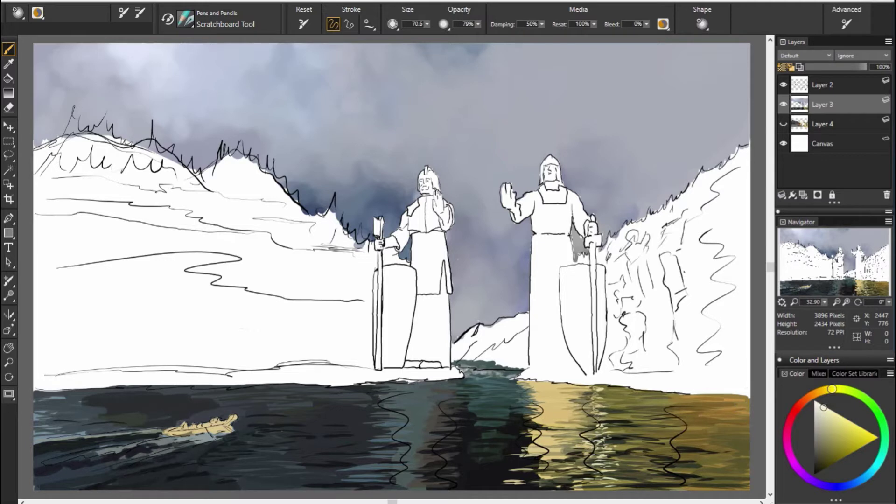
Sample dark olive-green, gold-olive and orange-gold tones from the water.
alt+click(645, 438)
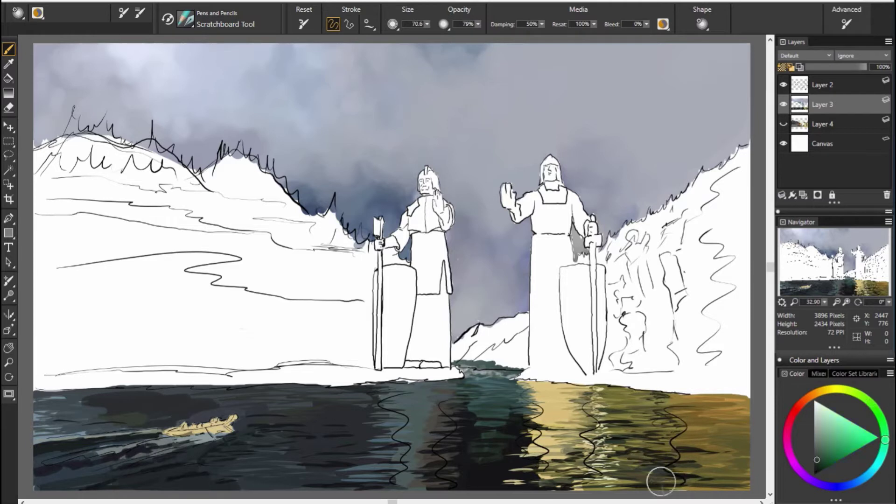
alt+click(556, 437)
alt+click(678, 445)
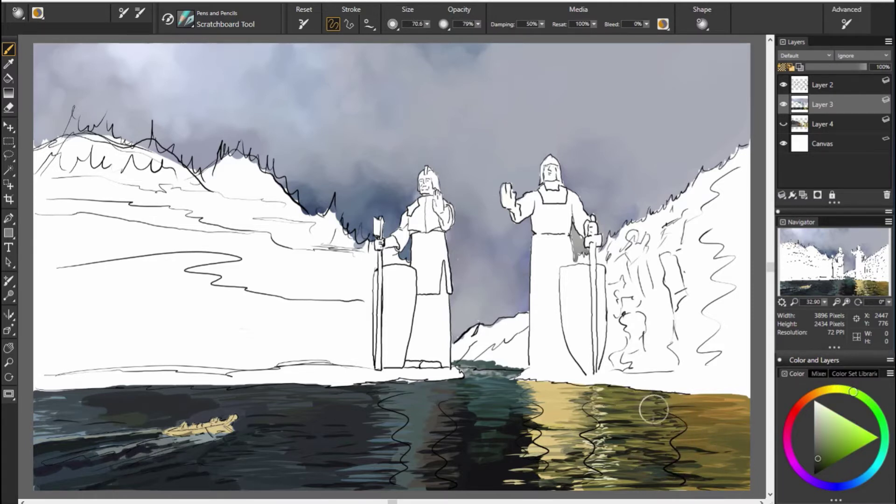
alt+click(609, 399)
Paint light teal streaks into the central water between the statues.
click(783, 84)
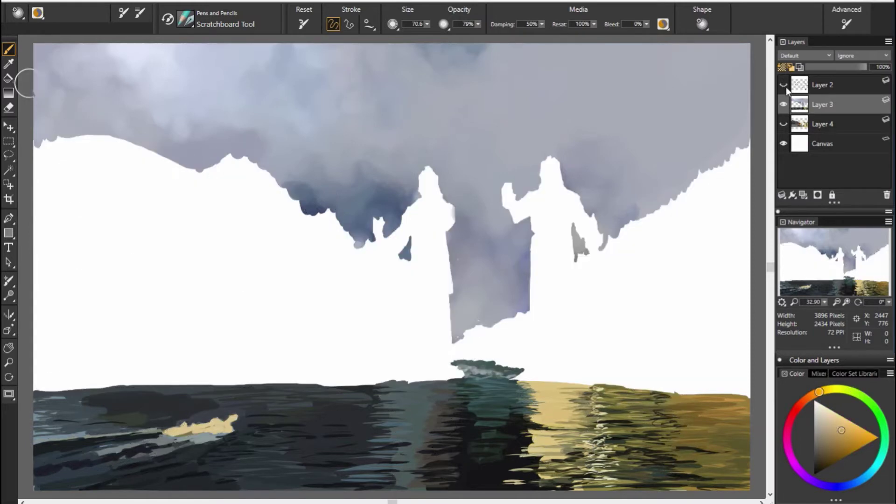
alt+click(480, 383)
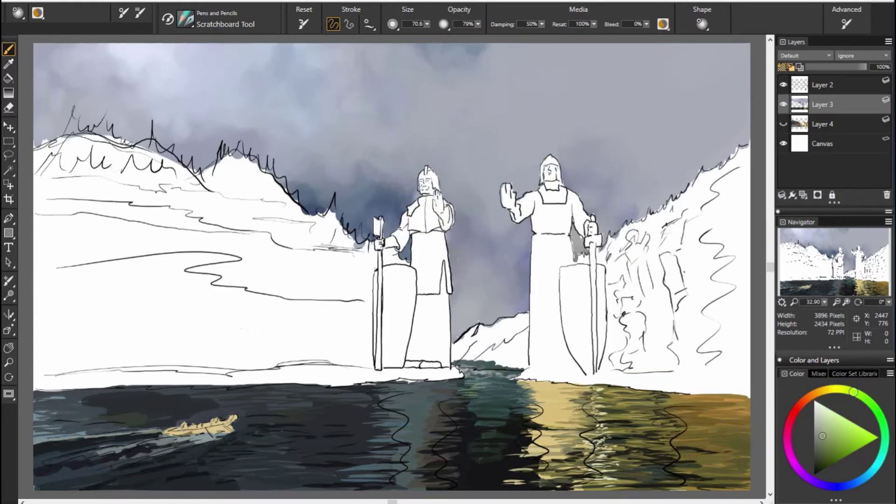
alt+click(491, 383)
mouse_move(494, 408)
mouse_down()
mouse_move(486, 392)
mouse_move(513, 401)
mouse_up()
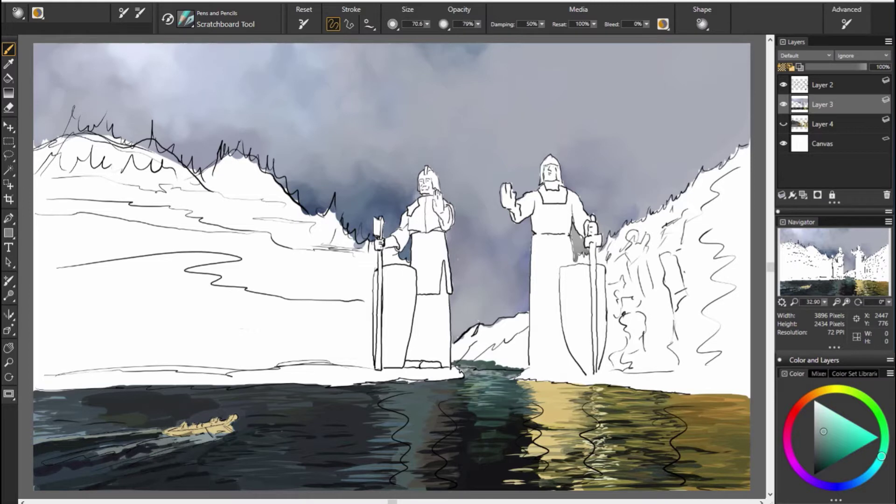
mouse_move(457, 398)
mouse_down()
mouse_move(523, 434)
mouse_move(474, 436)
mouse_move(504, 462)
mouse_move(486, 476)
mouse_up()
Sample dark blues and olive greens, then paint light yellow ripples into the dark water.
alt+click(520, 436)
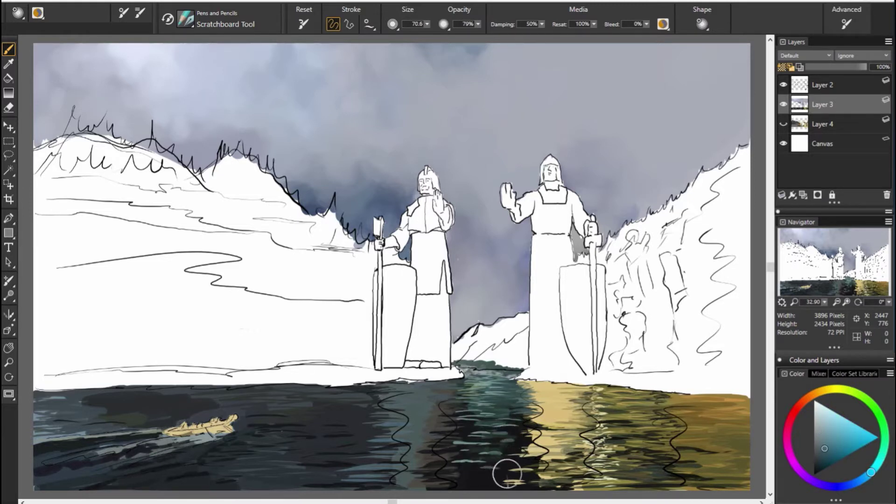
alt+click(558, 489)
alt+click(456, 441)
alt+click(356, 426)
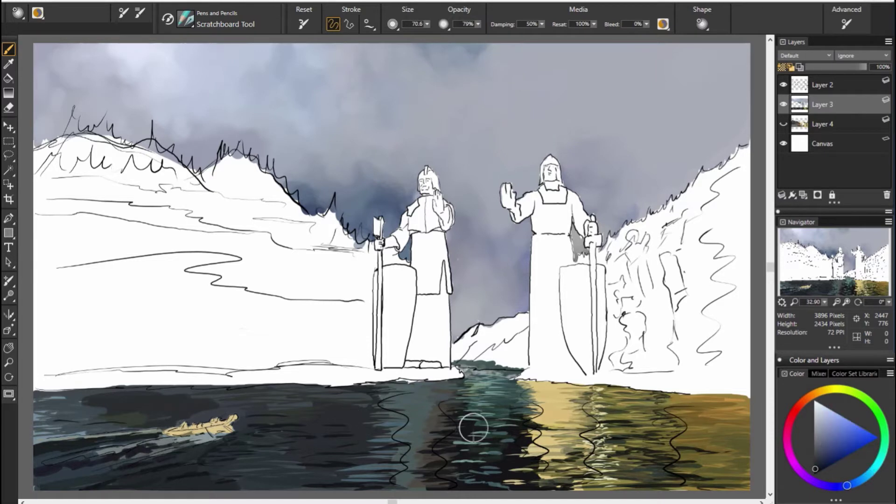
alt+click(302, 449)
alt+click(443, 480)
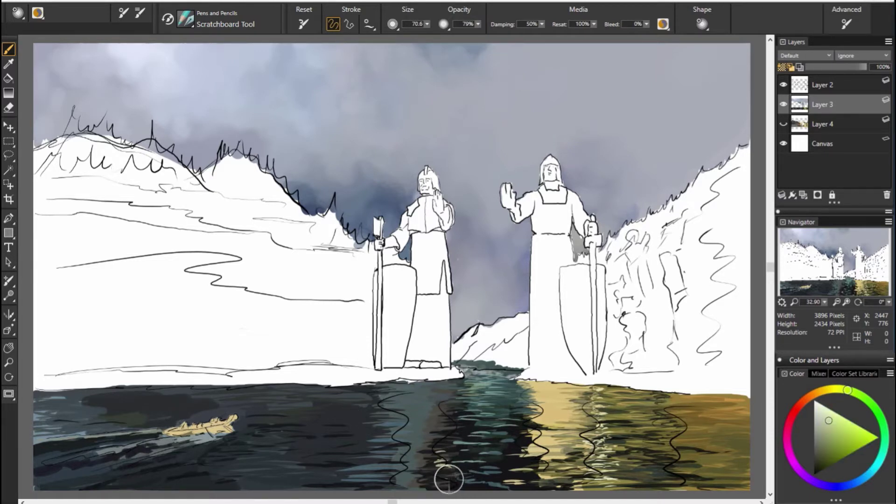
mouse_move(410, 412)
mouse_down()
mouse_move(428, 406)
mouse_move(413, 452)
mouse_move(426, 458)
mouse_move(425, 479)
mouse_move(402, 483)
mouse_move(389, 453)
mouse_up()
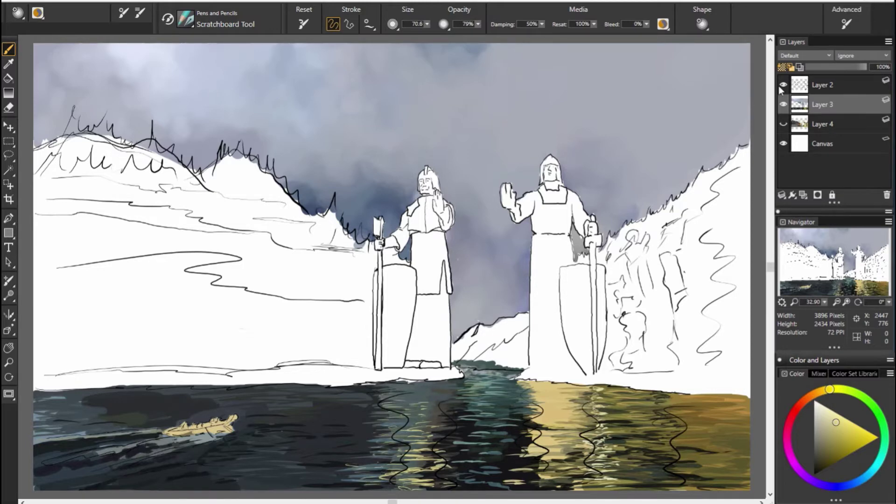
Paint pale blue strokes along the shoreline, including between the statues.
alt+click(413, 408)
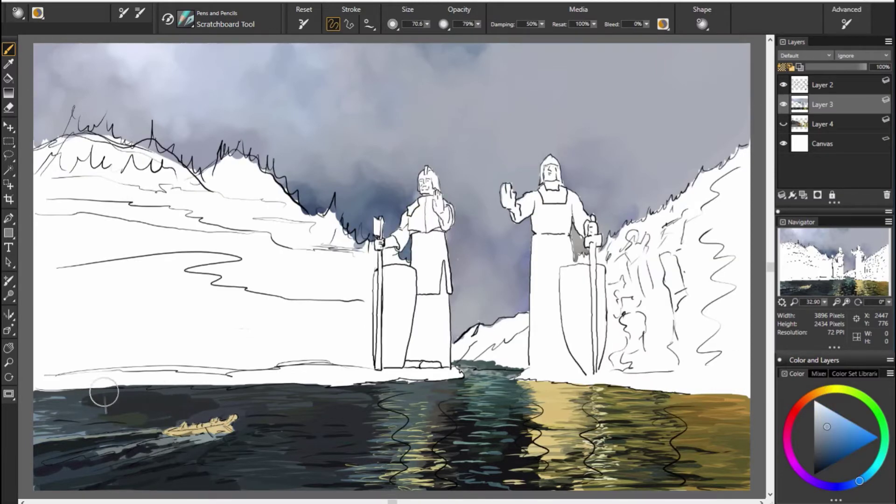
drag(182, 390, 282, 384)
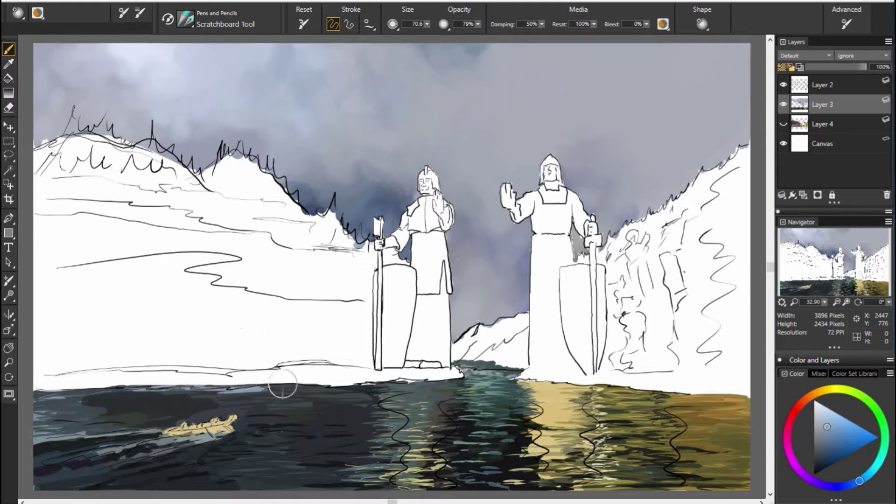
alt+click(49, 169)
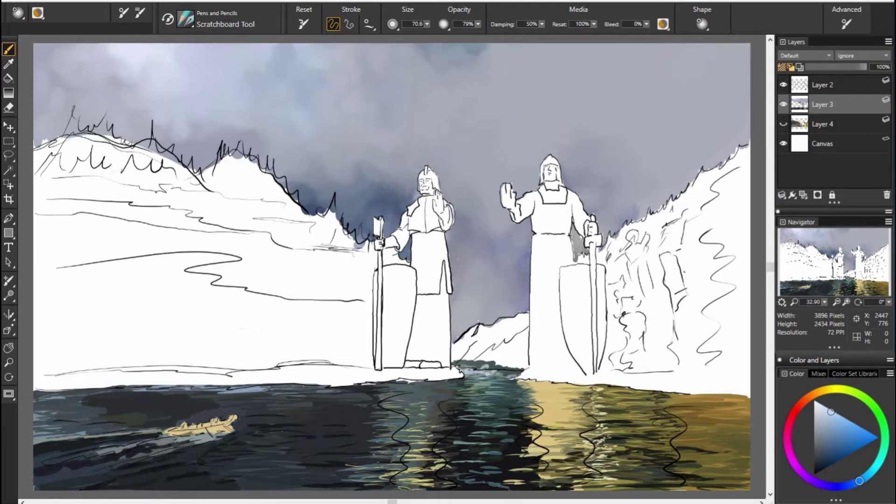
drag(460, 365, 499, 362)
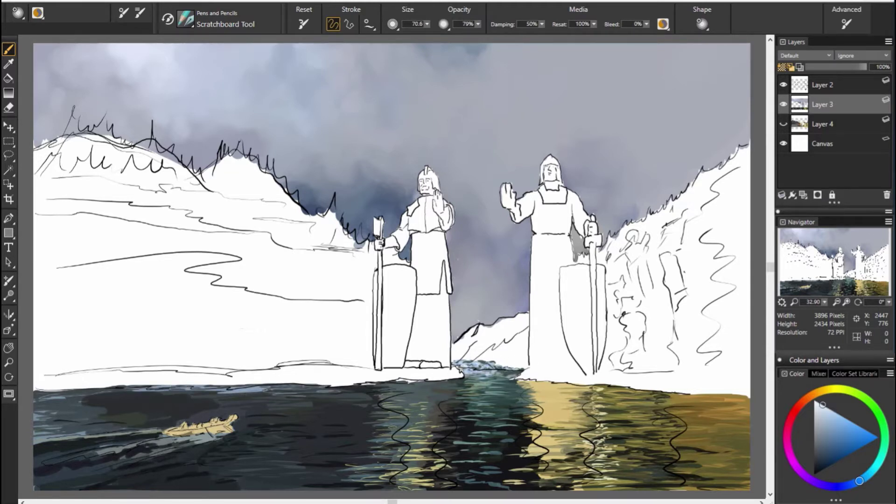
Refine the blue shade, sampling olive-grey, dark blue and teal from the water.
click(831, 439)
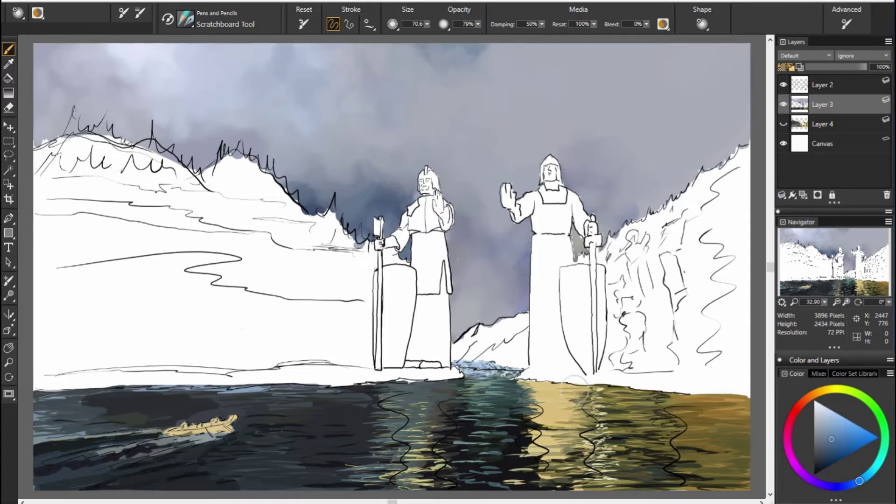
click(836, 425)
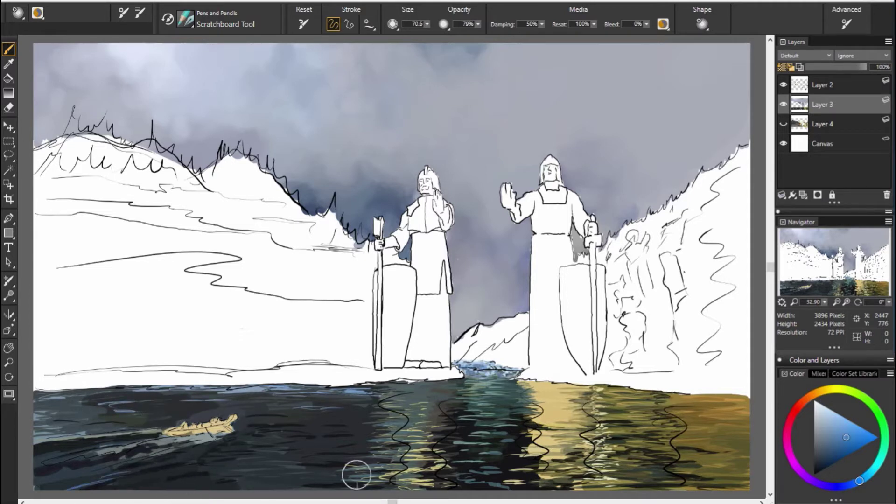
alt+click(291, 420)
alt+click(238, 446)
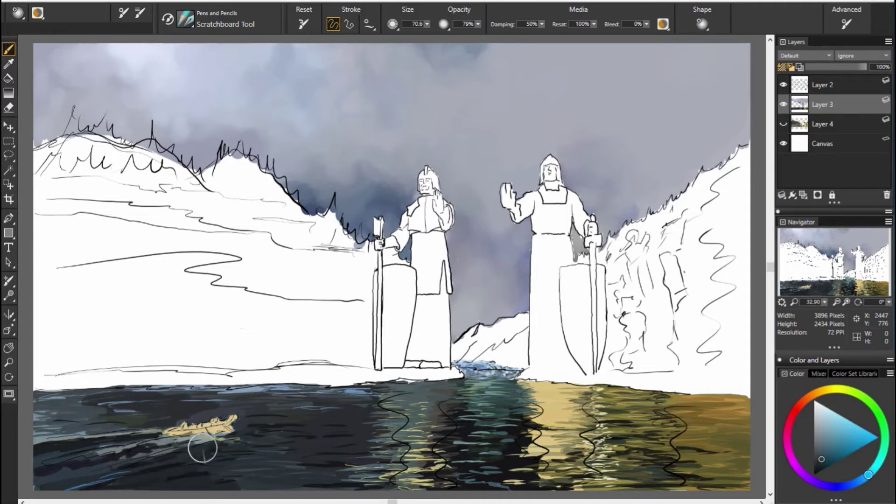
alt+click(276, 420)
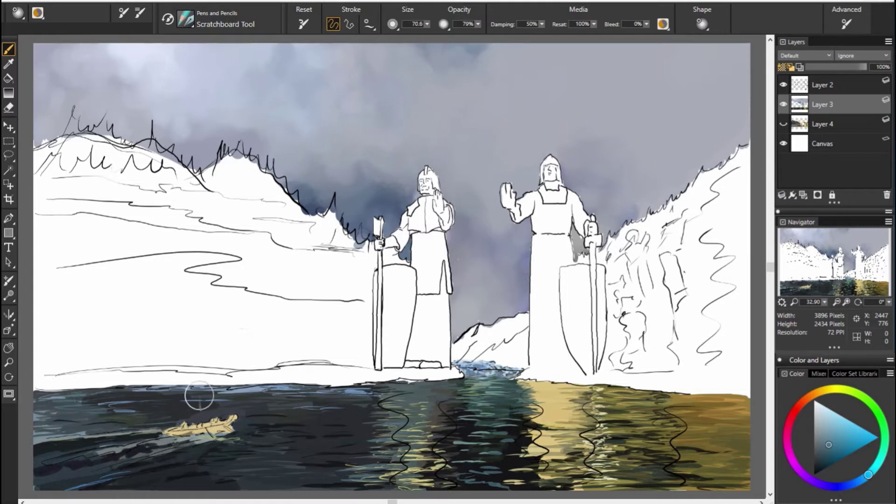
alt+click(511, 464)
alt+click(261, 434)
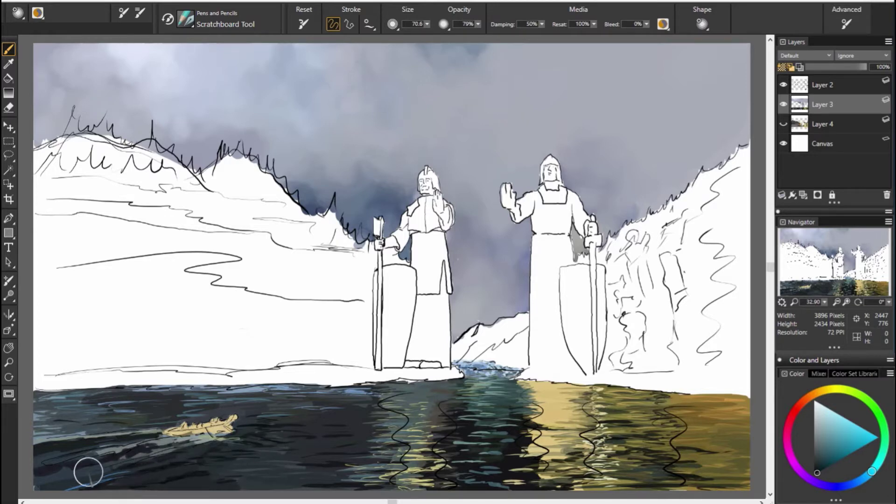
alt+click(111, 433)
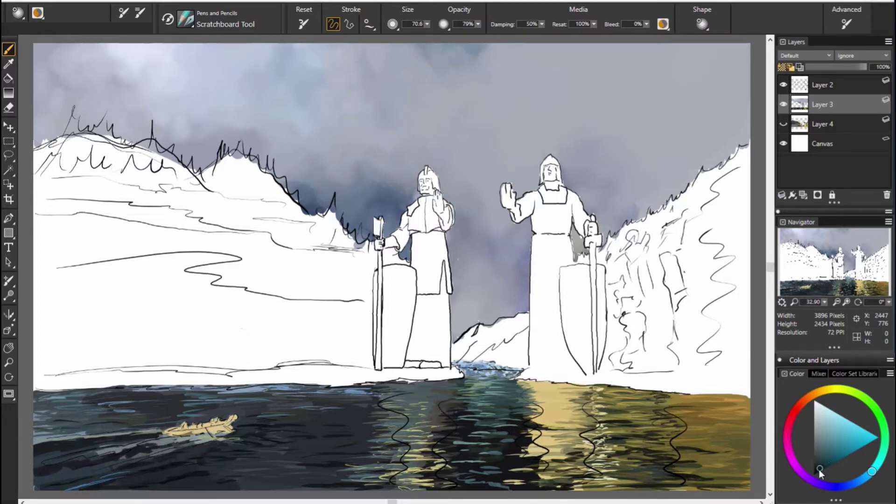
Hide Layer 2's line art and pick dark olive-yellow and orange-gold reflection tones.
click(784, 85)
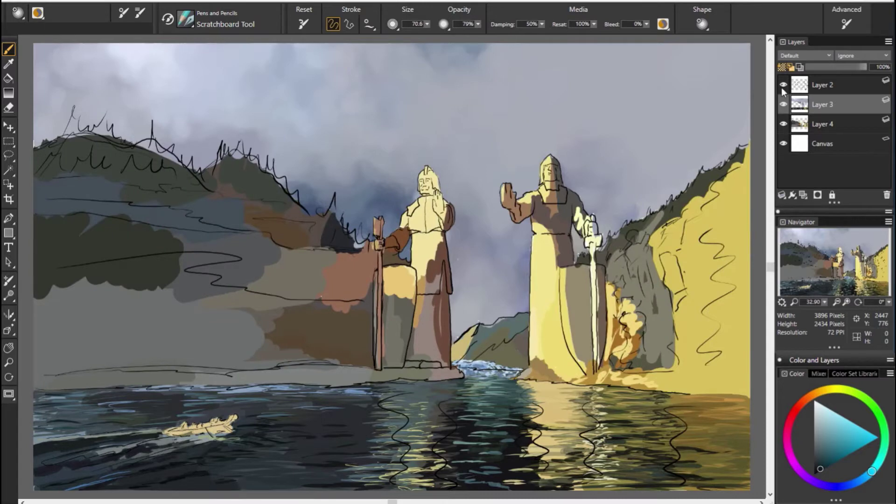
alt+click(584, 389)
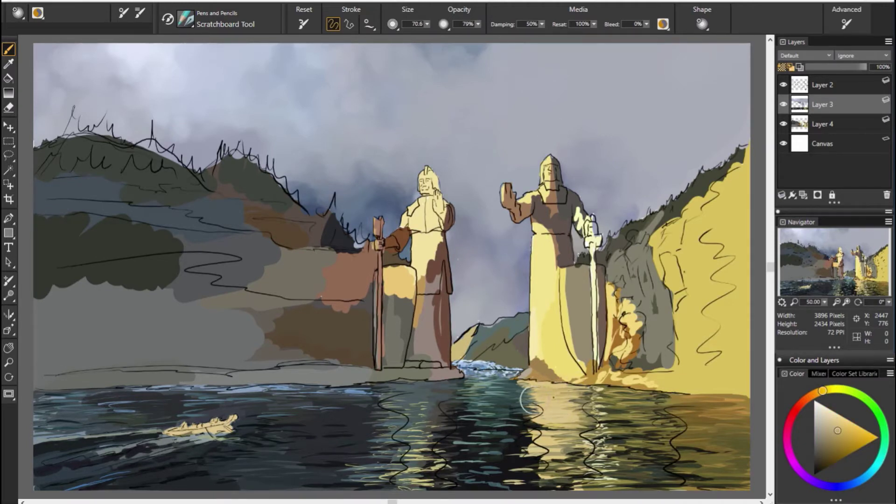
alt+click(402, 403)
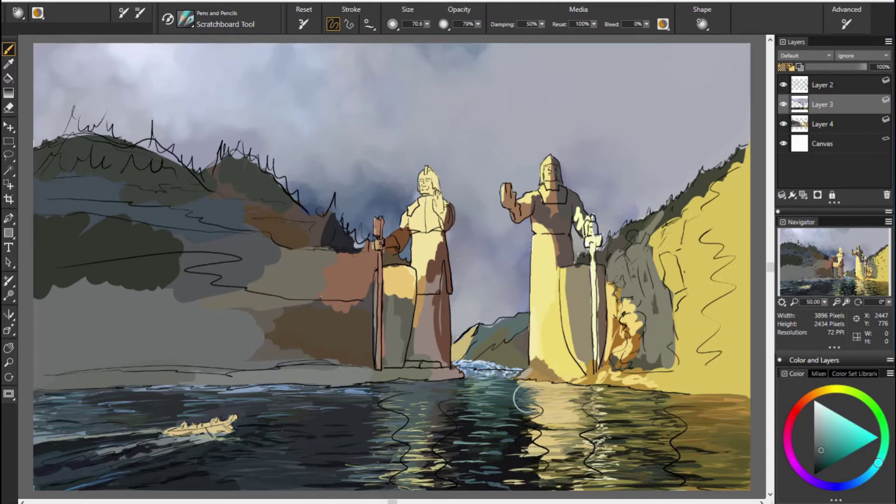
alt+click(605, 392)
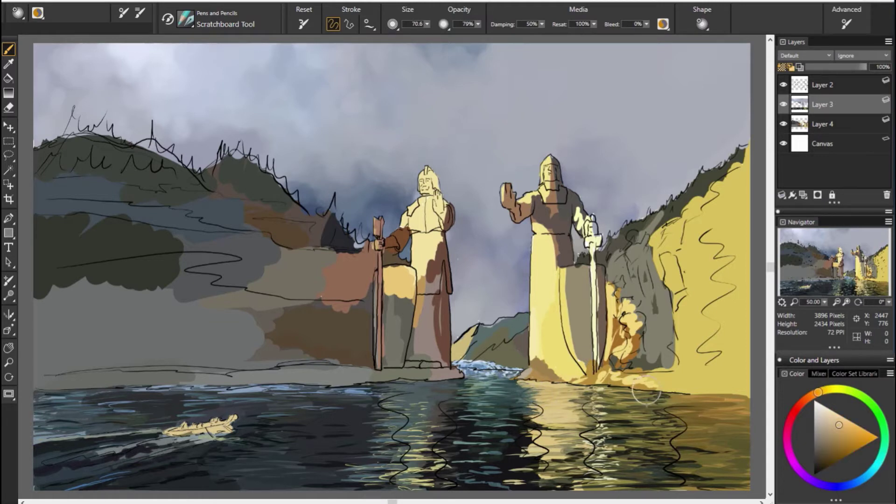
click(823, 390)
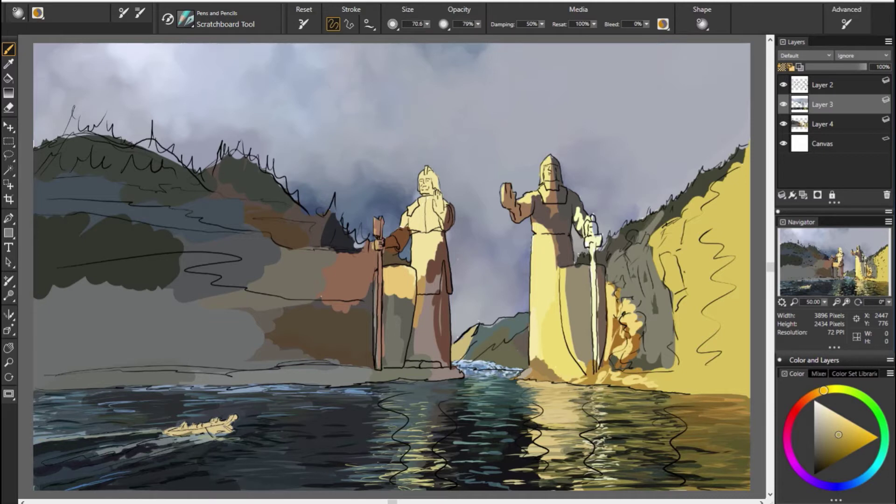
alt+click(593, 385)
Choose golden-yellow and orange-gold shades for the reflection glints, keeping Layer 2 hidden.
alt+click(607, 411)
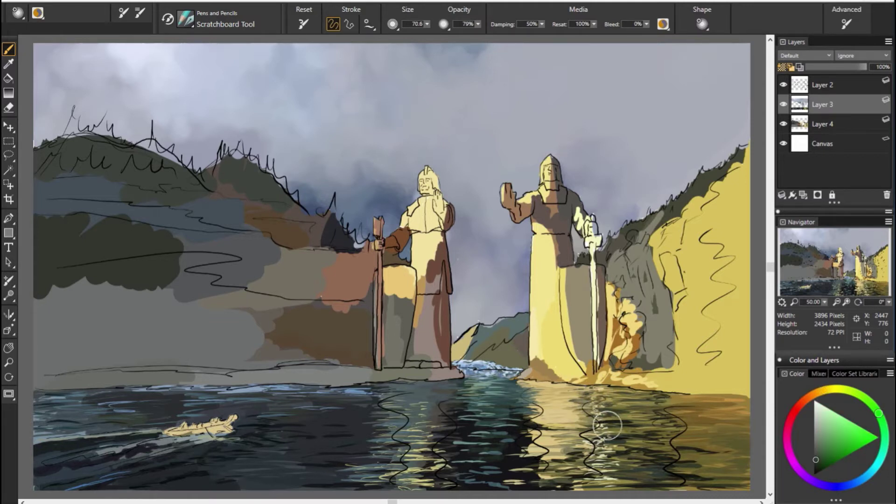
alt+click(616, 415)
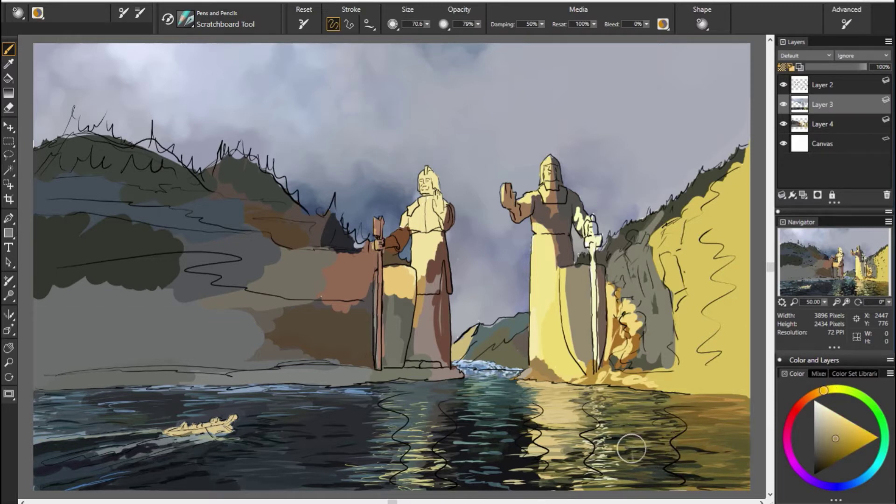
alt+click(742, 452)
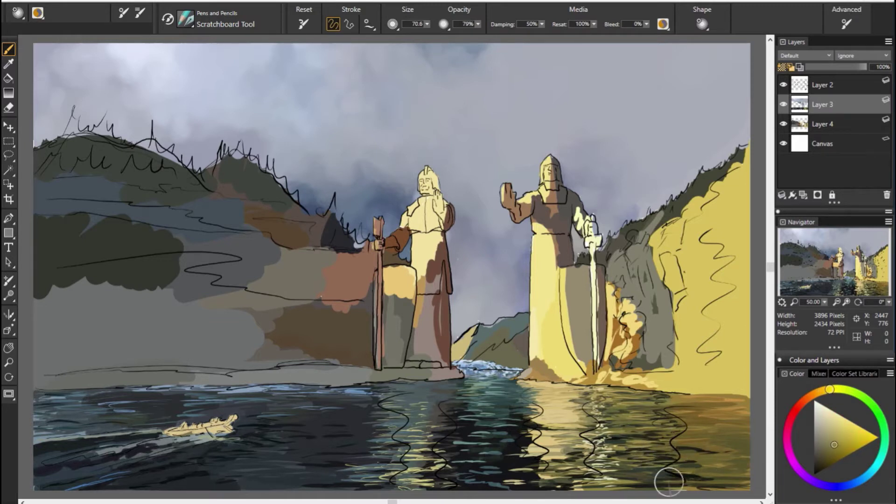
alt+click(739, 431)
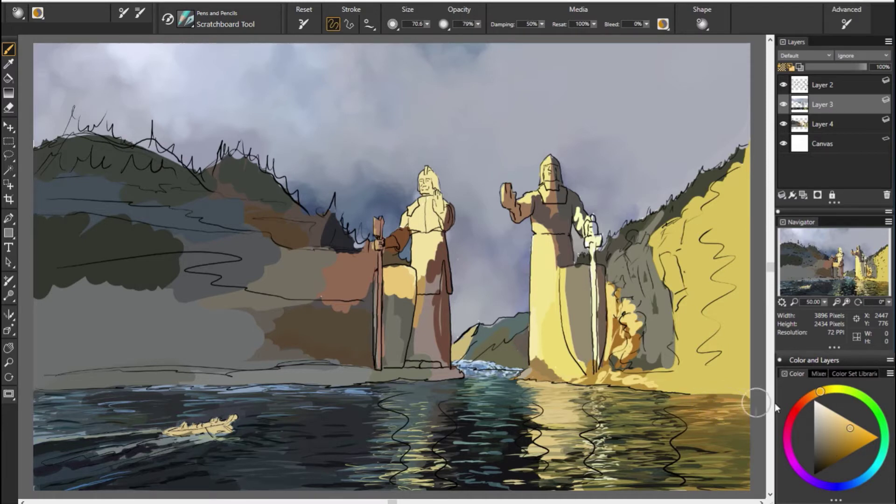
alt+click(724, 427)
alt+click(734, 427)
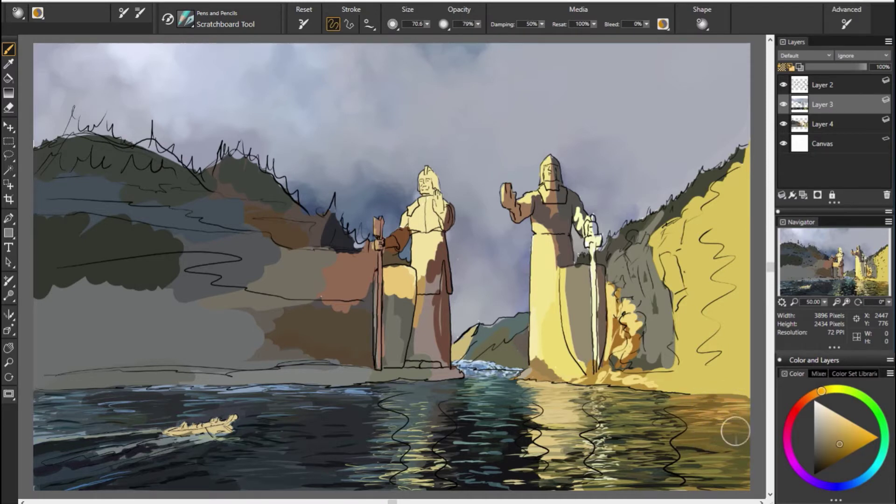
alt+click(556, 439)
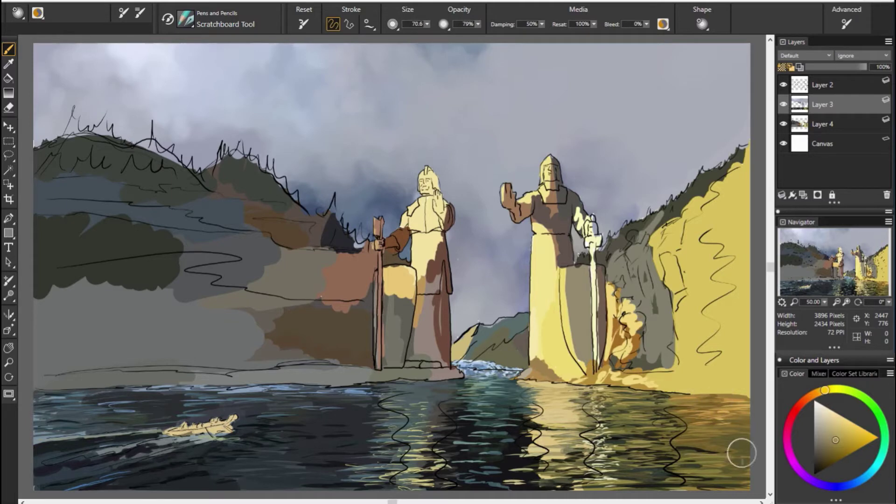
click(783, 85)
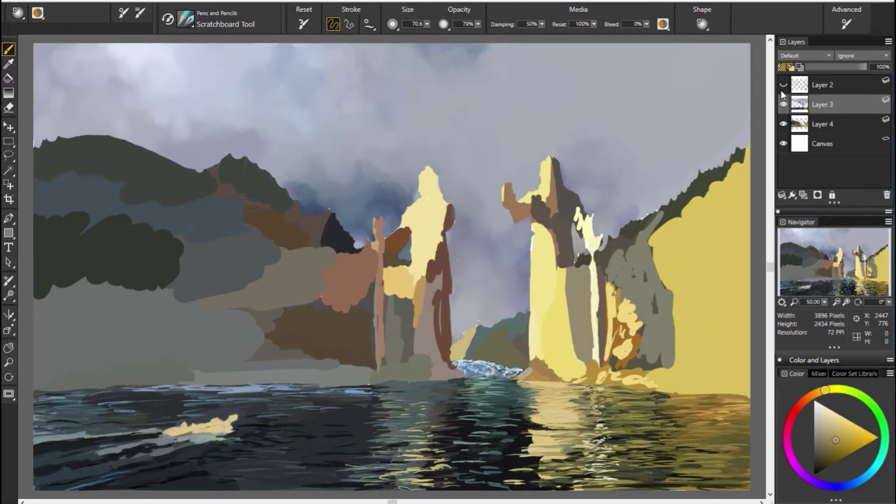
Show Layer 2's line art again and shift the colour toward green, then a very dark tone.
click(783, 85)
click(816, 471)
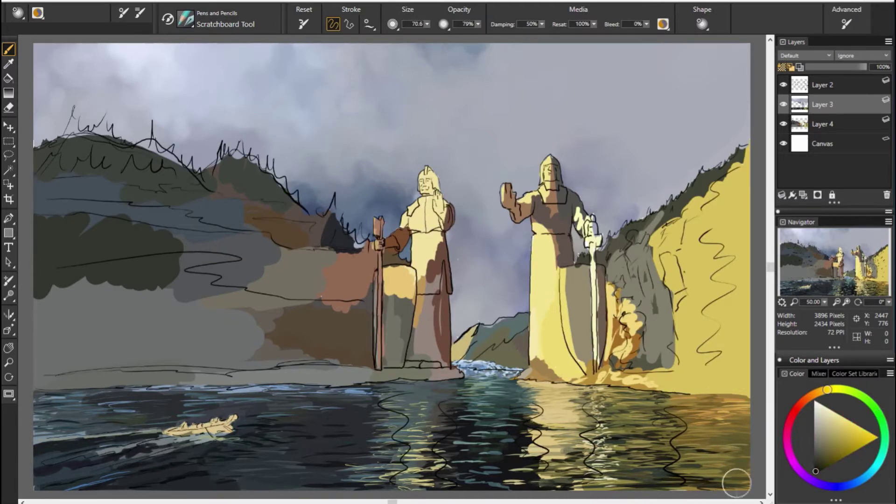
click(846, 389)
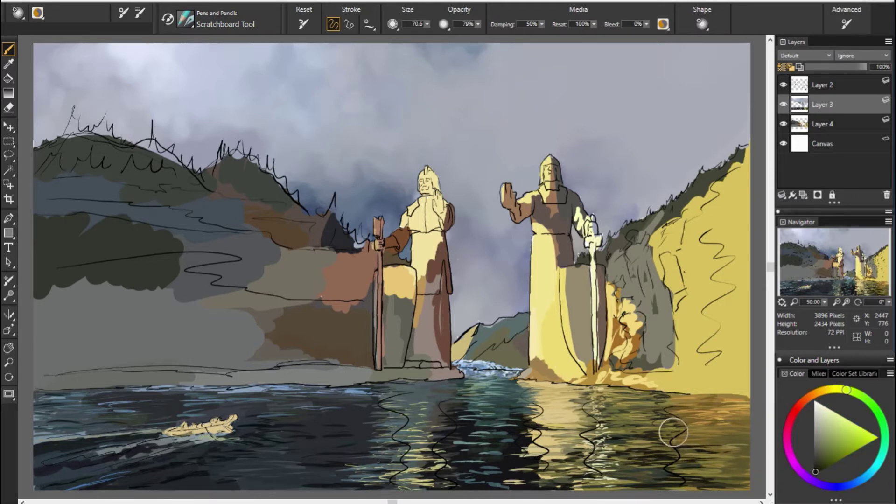
click(874, 407)
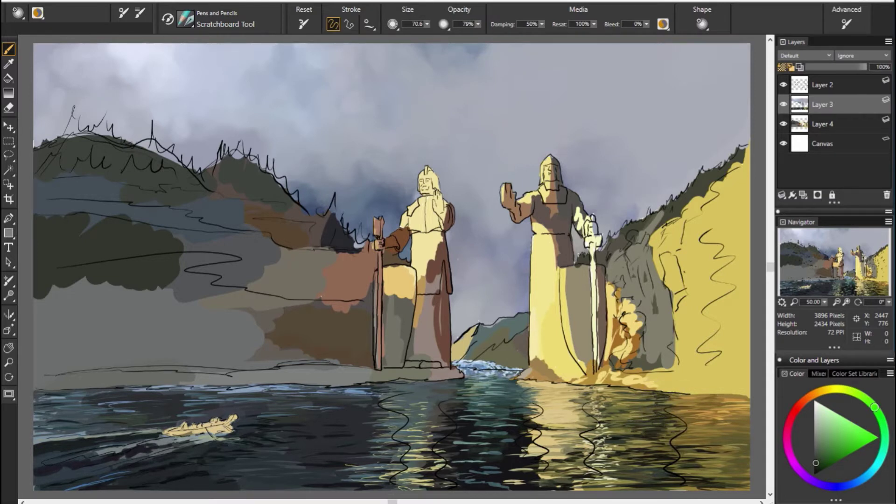
click(884, 431)
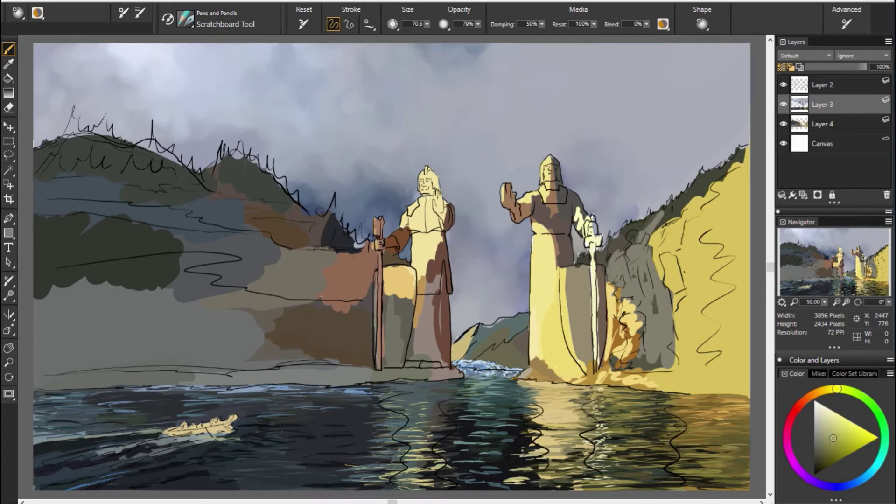
alt+click(536, 464)
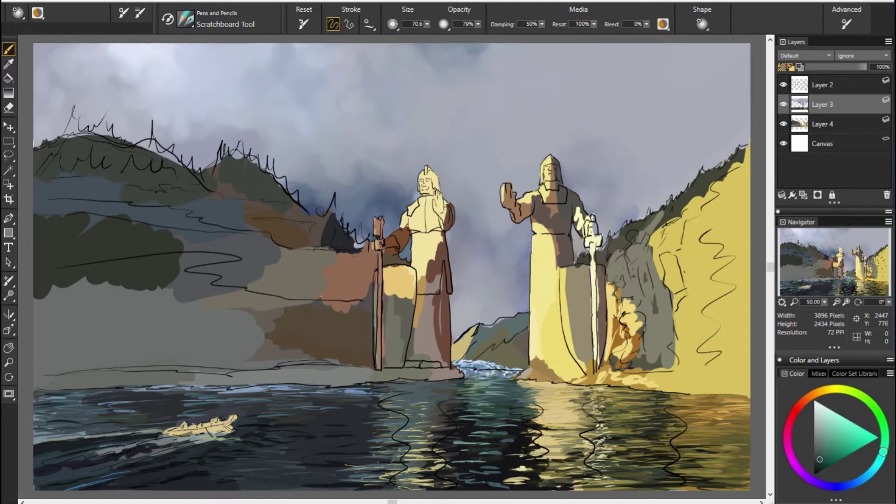
Sample orange and yellow water tones and paint a vertical sparkle streak on the reflection.
alt+click(399, 375)
click(817, 393)
click(836, 445)
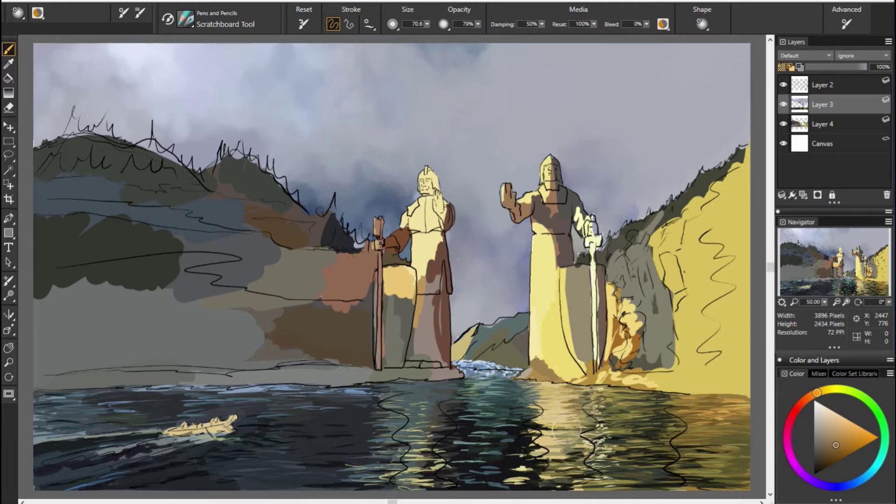
alt+click(421, 407)
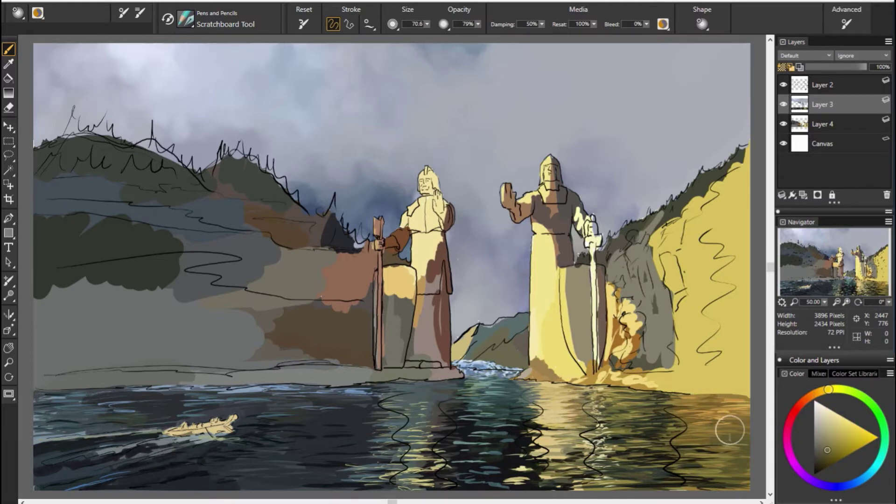
alt+click(461, 415)
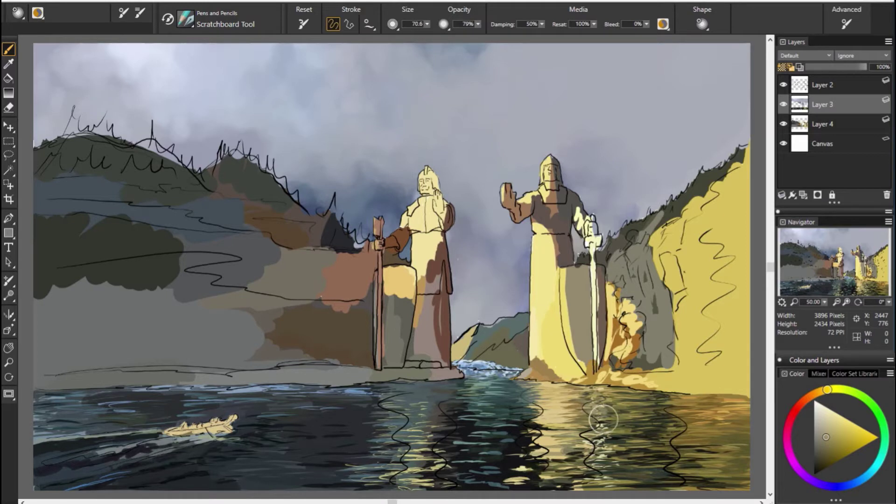
alt+click(390, 426)
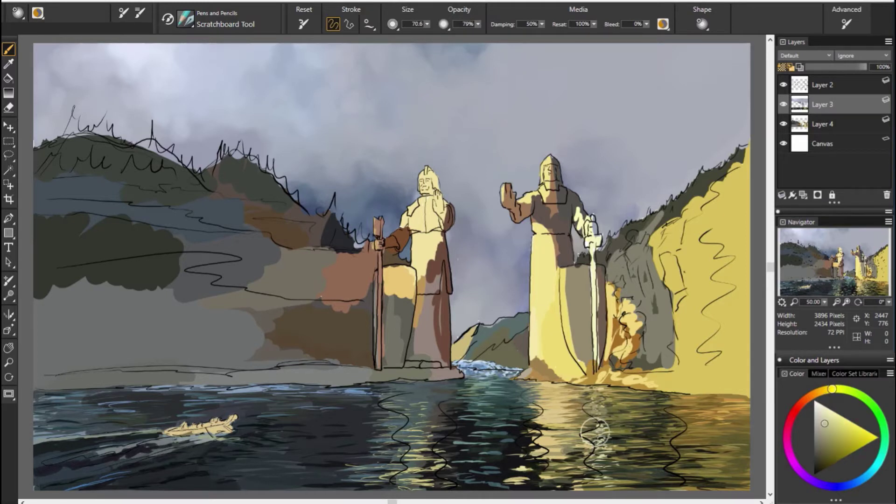
mouse_move(608, 449)
mouse_down()
mouse_move(597, 397)
mouse_move(604, 471)
mouse_up()
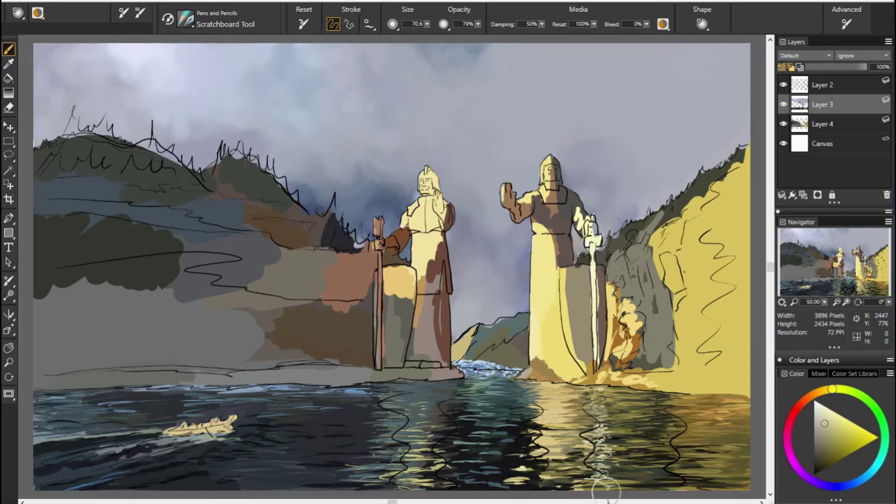
Try swirly light-yellow highlights, undo them, and resample dark blue-grey and yellow-green.
alt+click(730, 450)
mouse_move(558, 466)
mouse_down()
mouse_move(574, 455)
mouse_move(592, 481)
mouse_move(600, 471)
mouse_up()
key(ctrl+z)
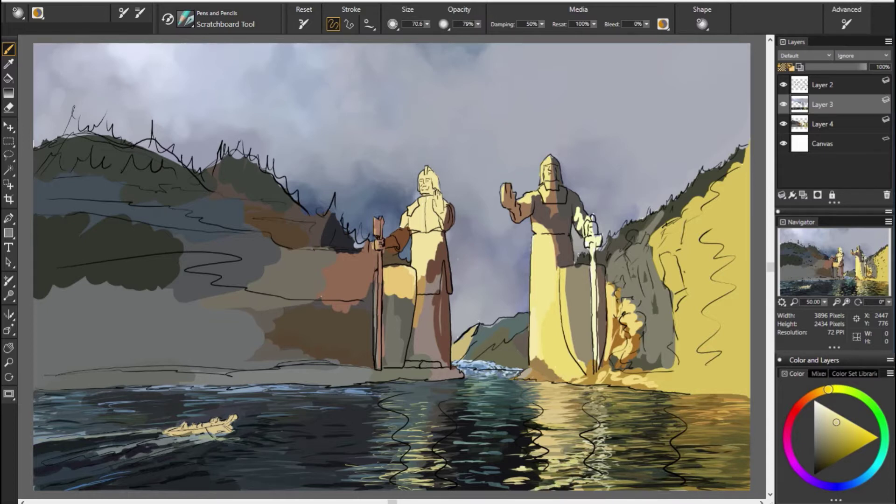
alt+click(504, 469)
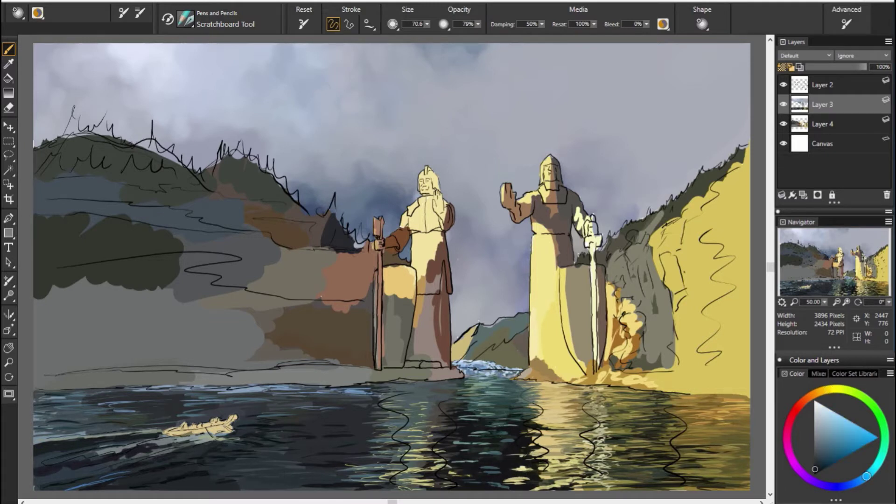
alt+click(264, 379)
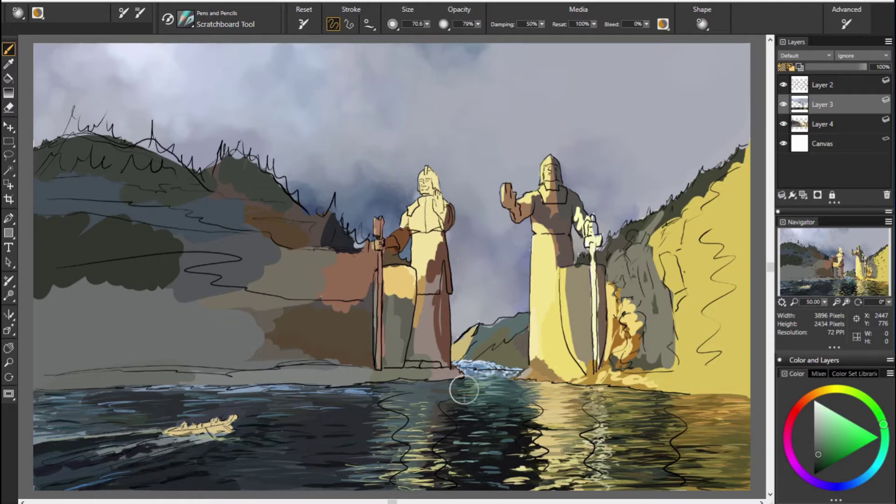
Sample yellow-green and darker blue-violet water tones, briefly hiding and re-showing the line art.
alt+click(609, 405)
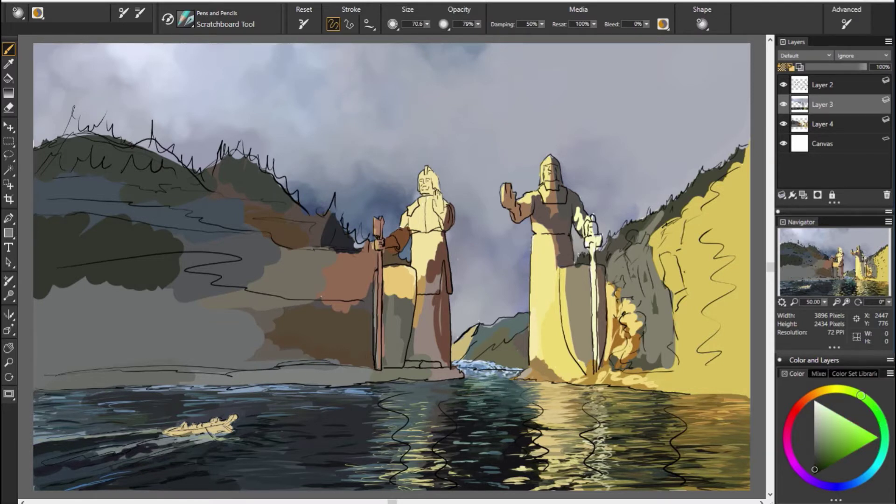
click(784, 85)
alt+click(584, 441)
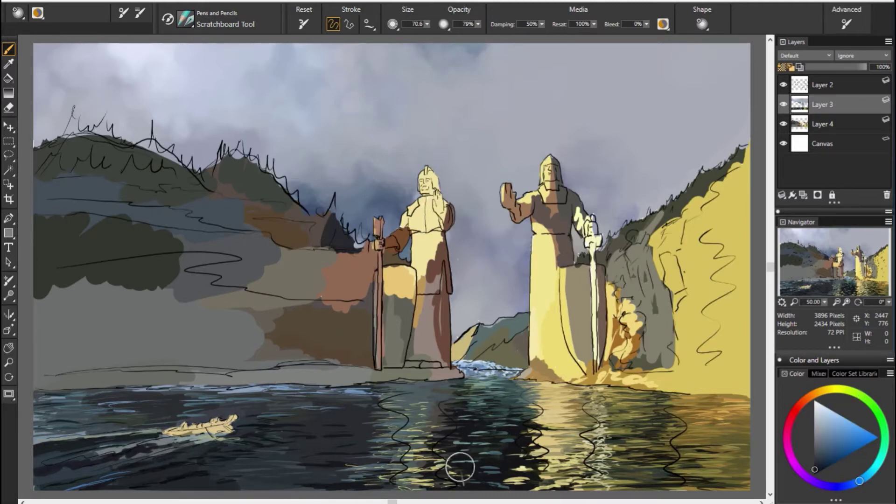
alt+click(448, 460)
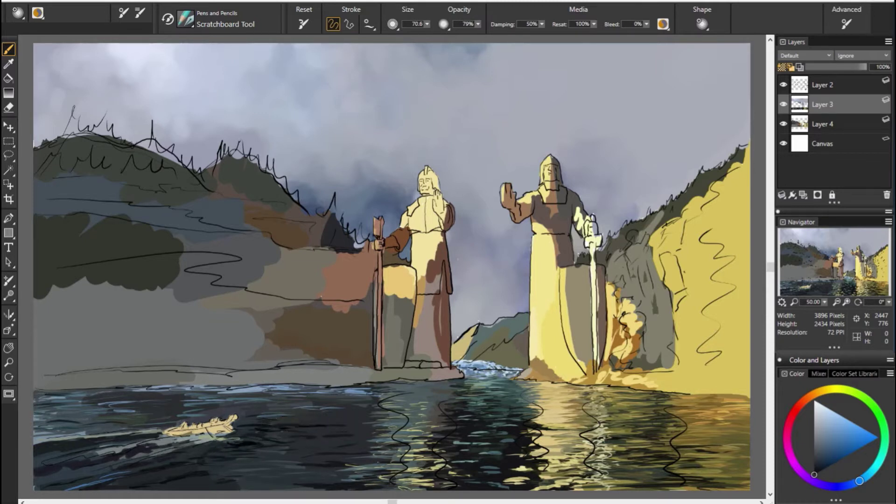
alt+click(451, 447)
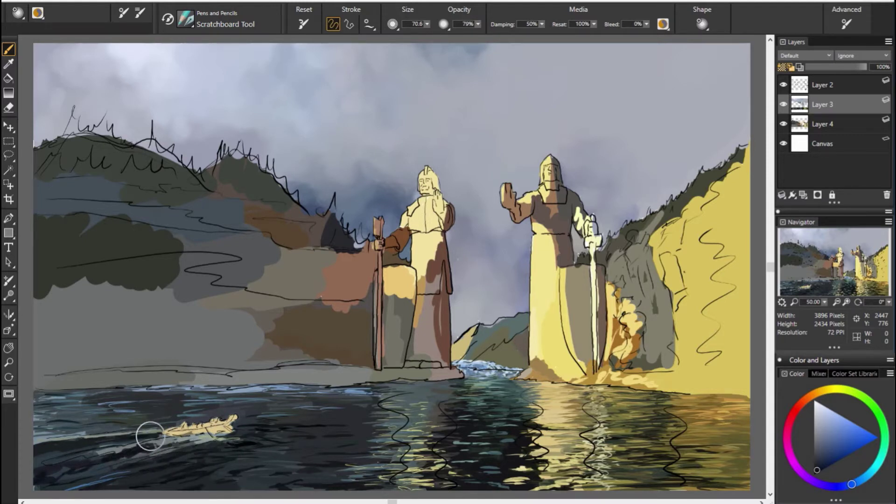
Scratch pale glints across the dark water, sampling blue-grey, dark cyan, green and olive tones.
alt+click(285, 423)
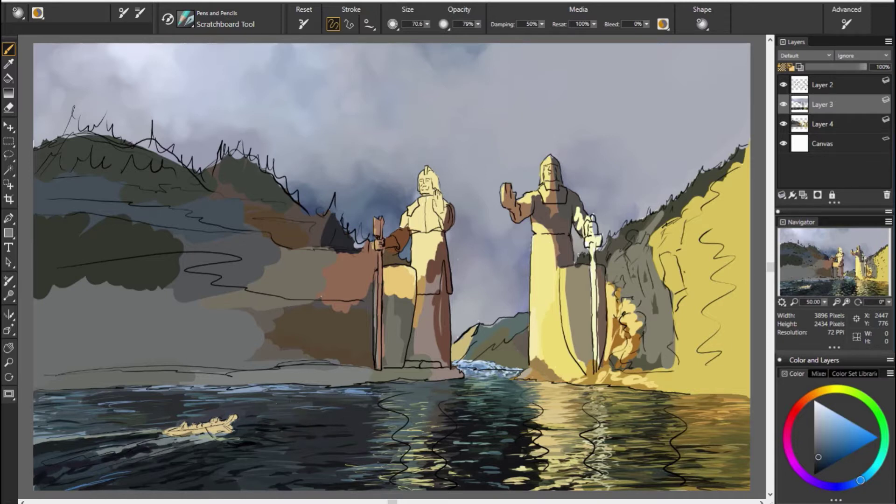
alt+click(417, 381)
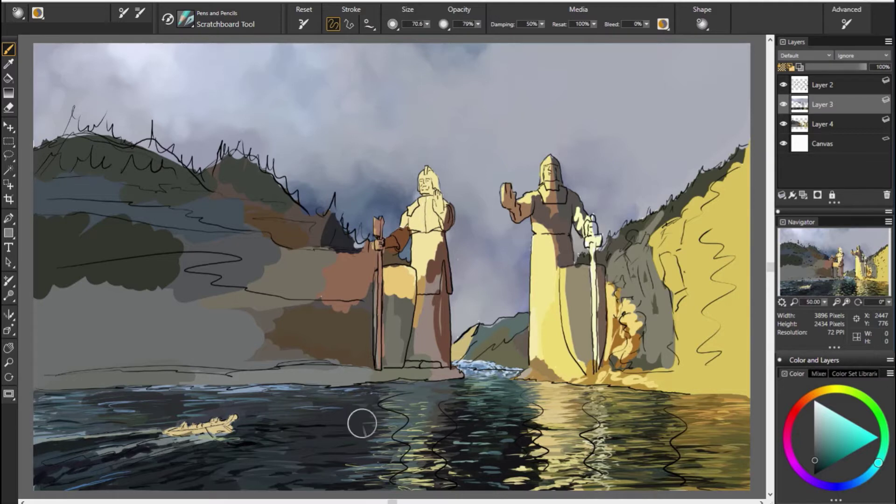
drag(450, 450, 420, 447)
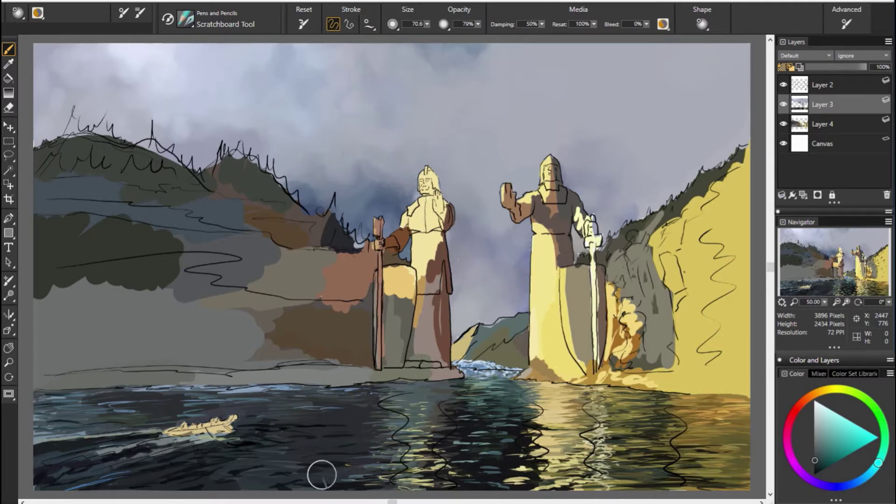
alt+click(375, 462)
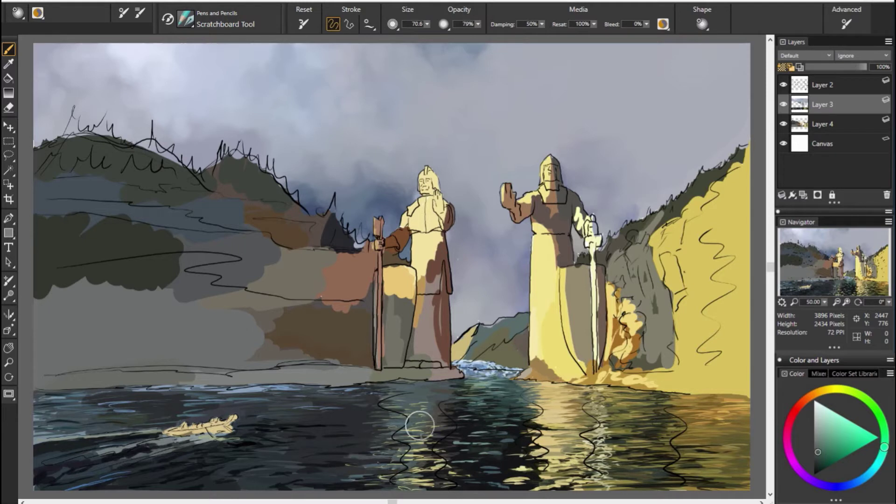
alt+click(700, 466)
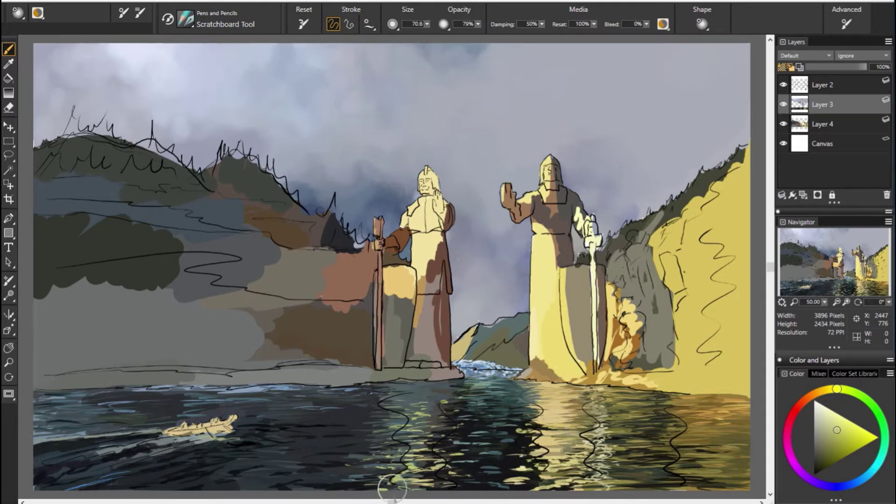
Sample dark cyan, greenish grey and light bluish grey for glints, then hide the Layer 2 line art.
alt+click(409, 398)
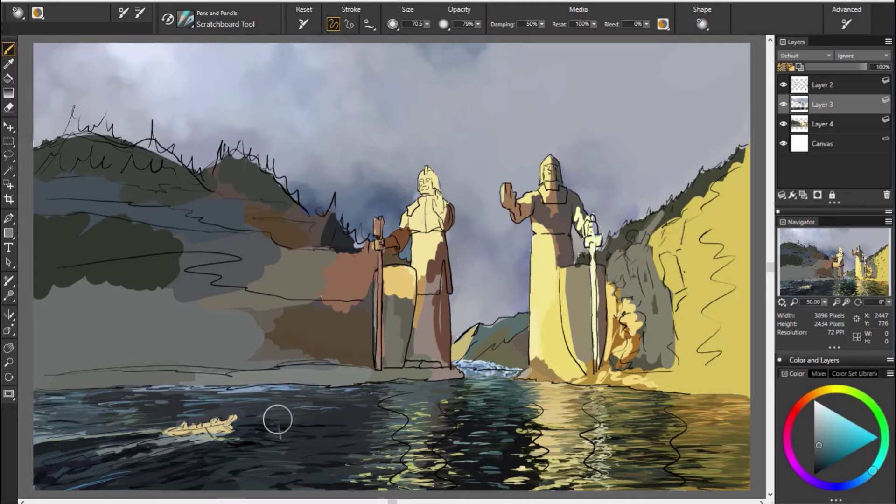
alt+click(38, 380)
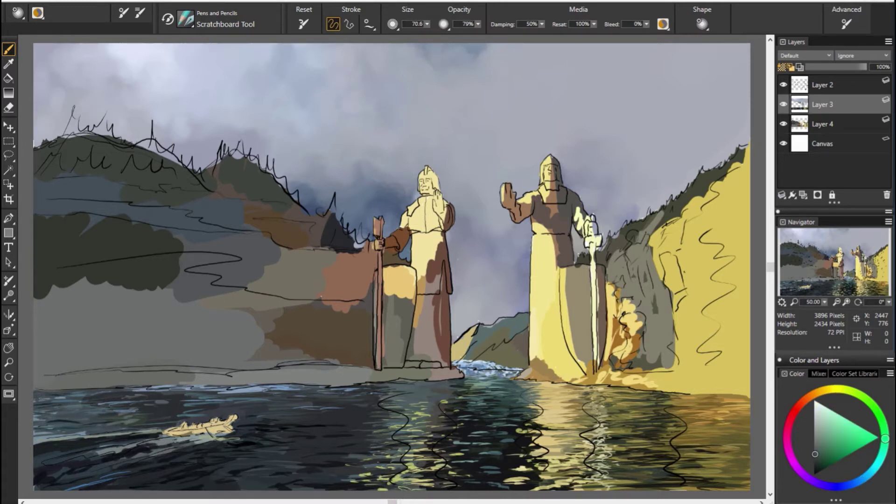
alt+click(208, 443)
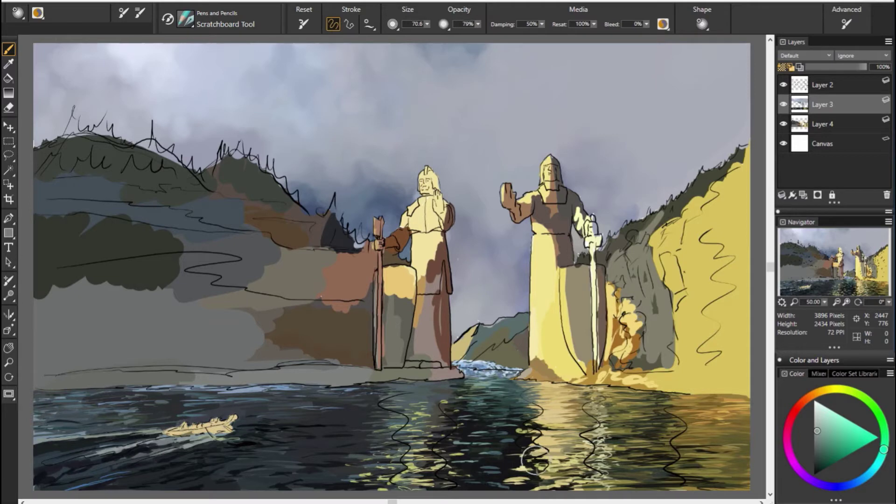
click(784, 85)
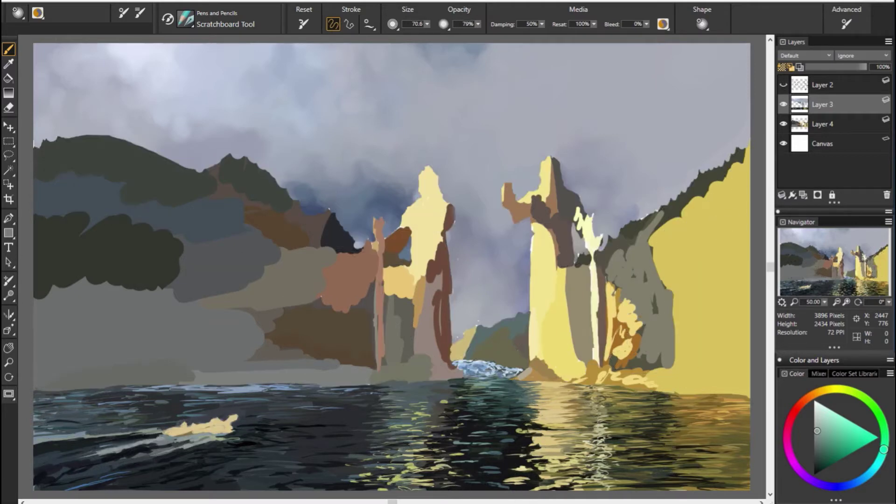
Duplicate Layer 3 and select the Blenders > Smear brush.
right_click(819, 125)
click(686, 192)
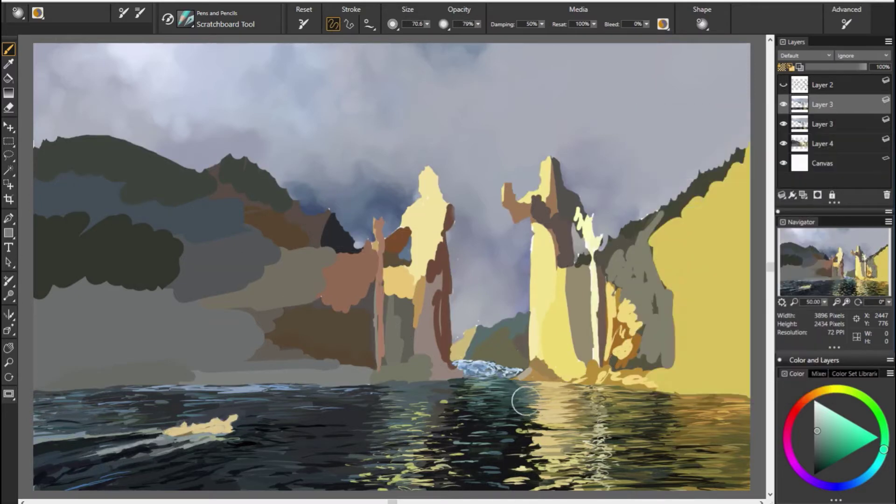
key(slash)
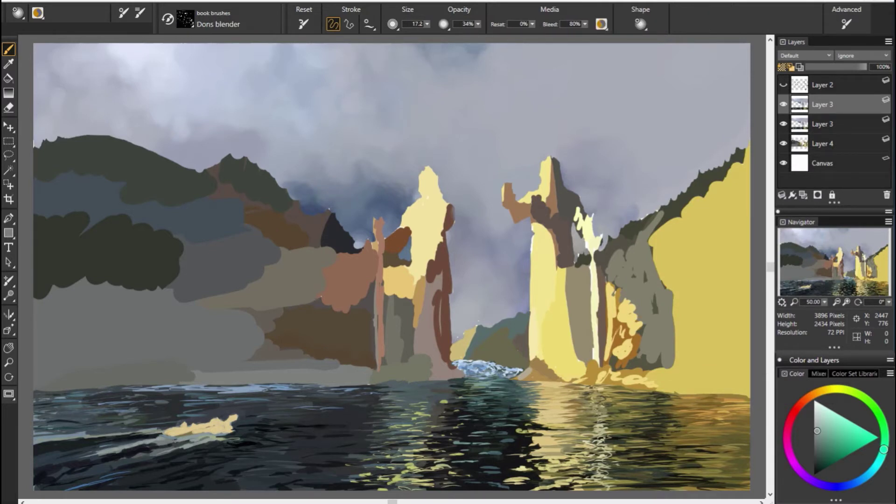
key(slash)
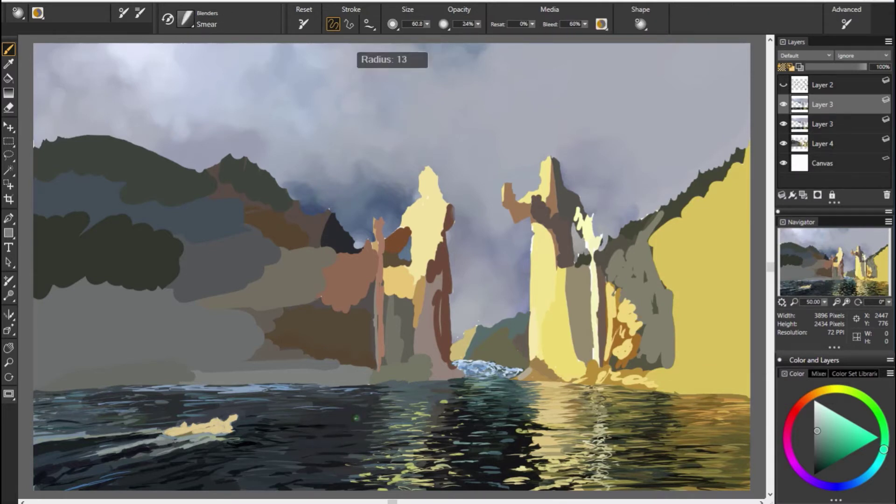
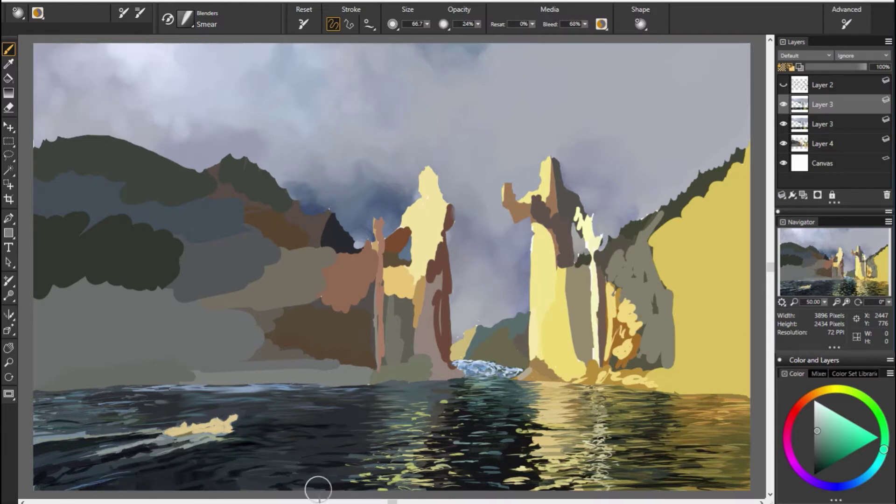
Smear a lighter streak into the lower-left water, briefly checking the line sketch.
mouse_move(123, 450)
mouse_down()
mouse_move(54, 438)
mouse_move(164, 432)
mouse_up()
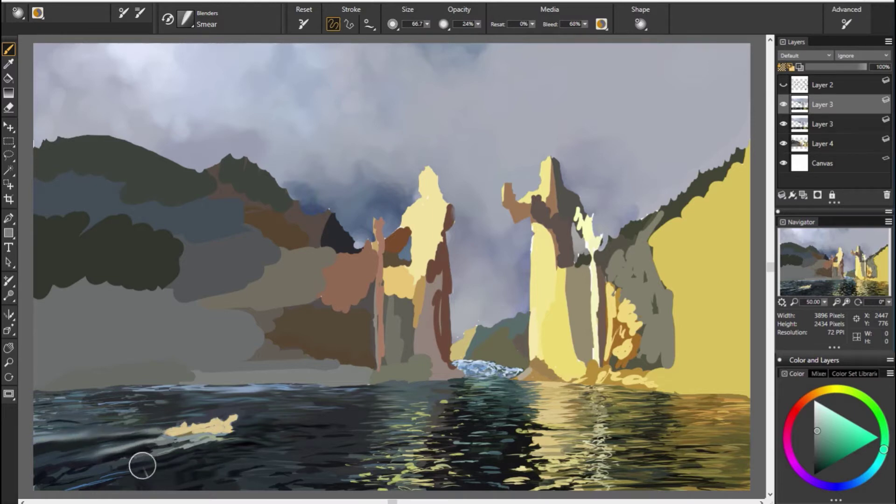
click(783, 84)
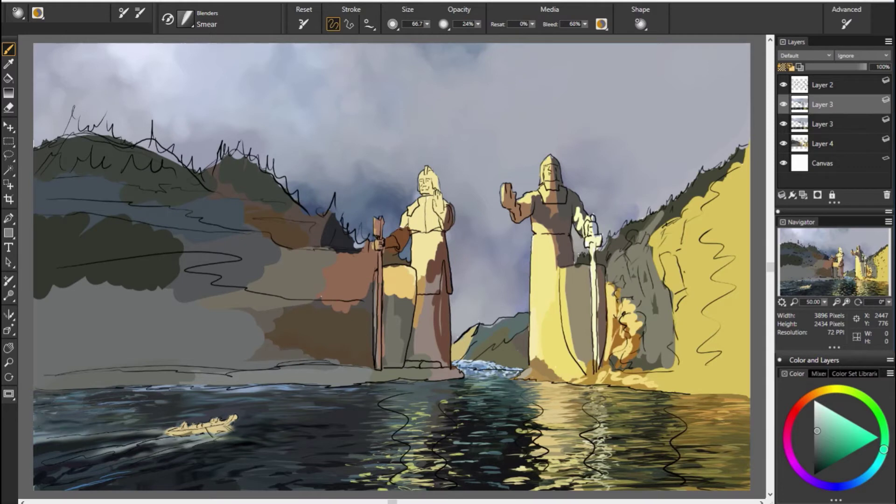
click(783, 84)
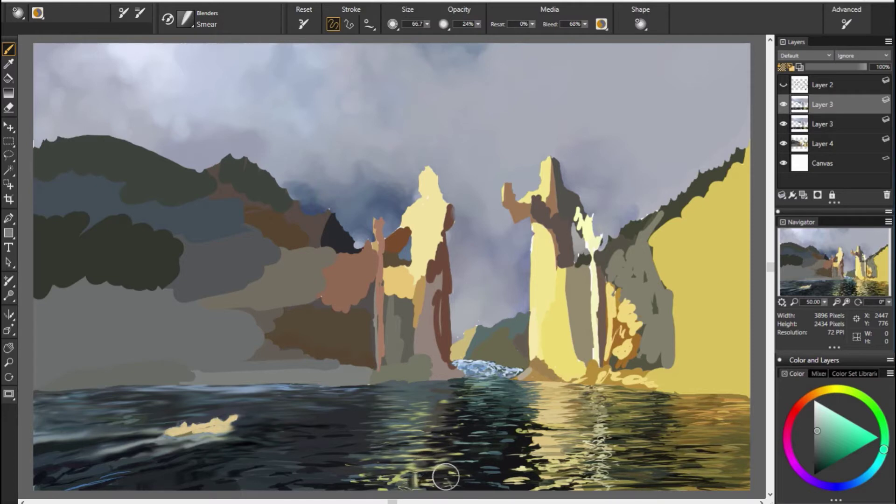
Resize the Smear brush and blend the reflections along the bottom centre.
key(bracketright)
key(bracketright)
key(bracketright)
key(bracketleft)
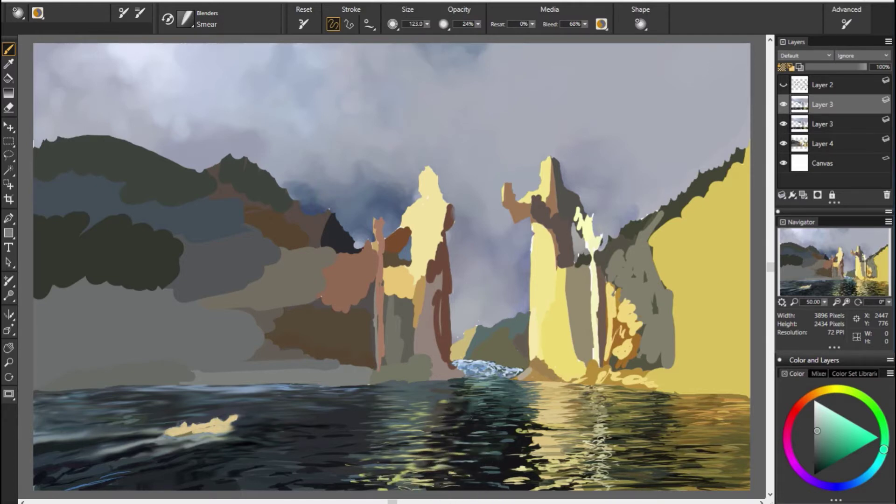
key(bracketleft)
key(bracketleft)
key(bracketleft)
key(bracketright)
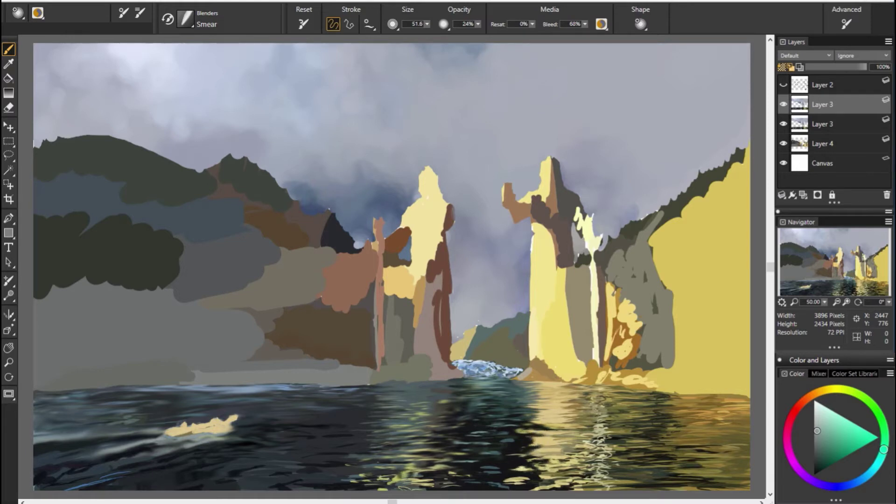
mouse_move(508, 479)
mouse_down()
mouse_move(585, 451)
mouse_move(605, 406)
mouse_up()
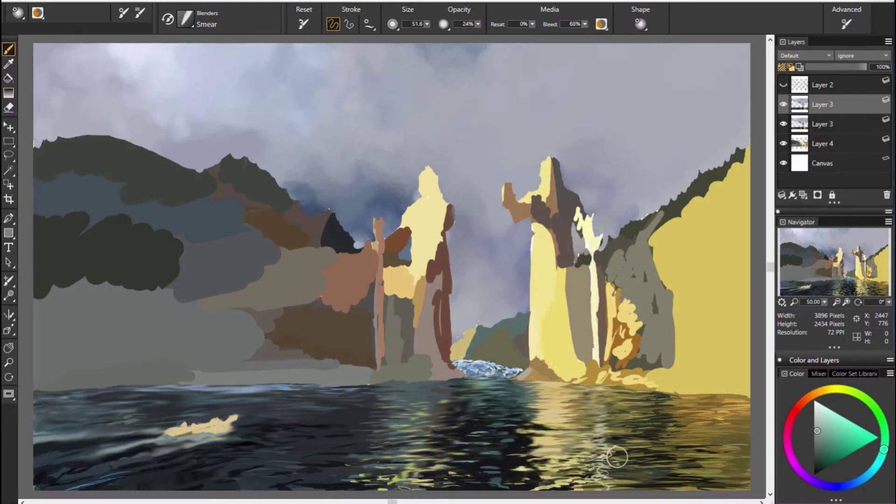
drag(576, 480, 635, 486)
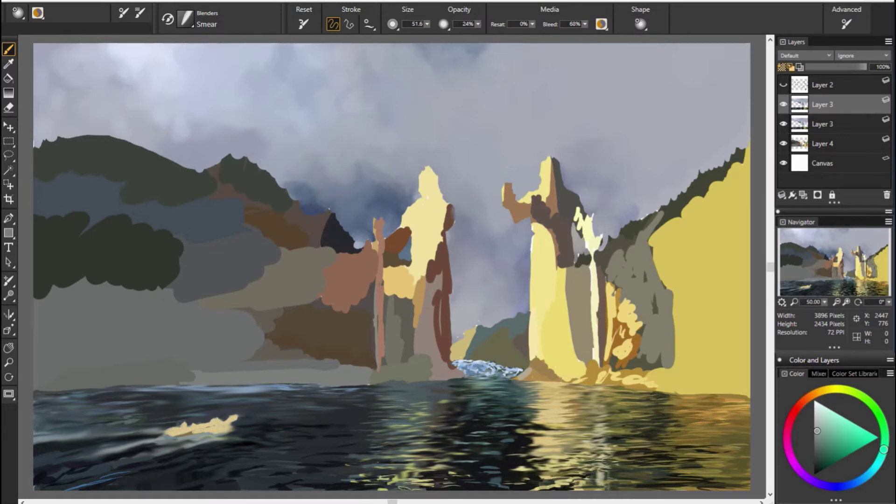
Paint on Layer 4 with the Scratchboard Tool at about 22% opacity, marking the left cliff.
click(783, 124)
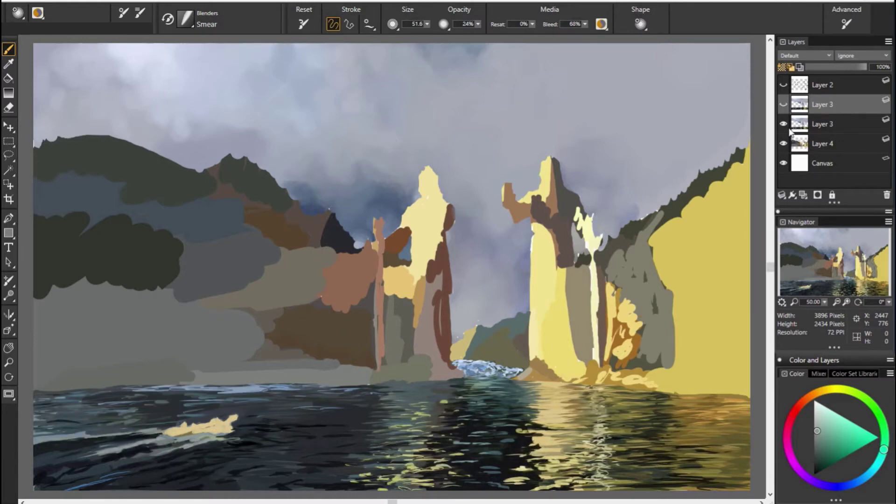
click(822, 143)
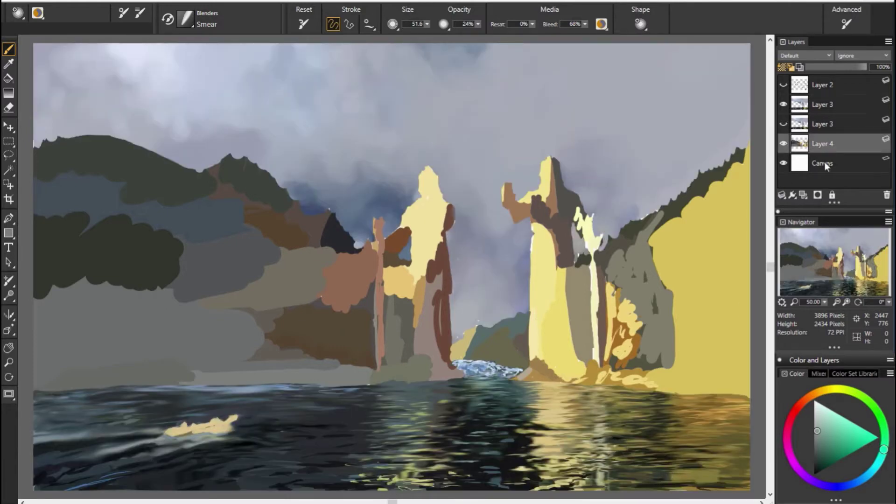
alt+click(282, 294)
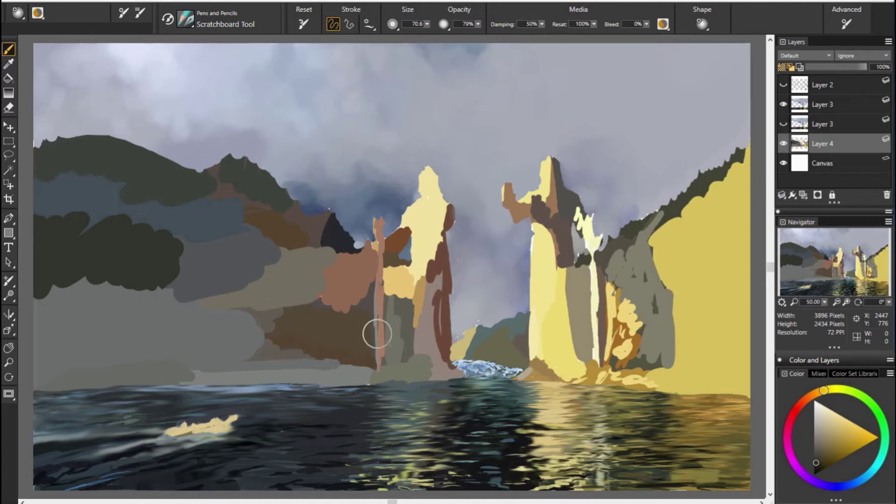
drag(360, 317, 355, 299)
click(477, 24)
drag(512, 35, 439, 35)
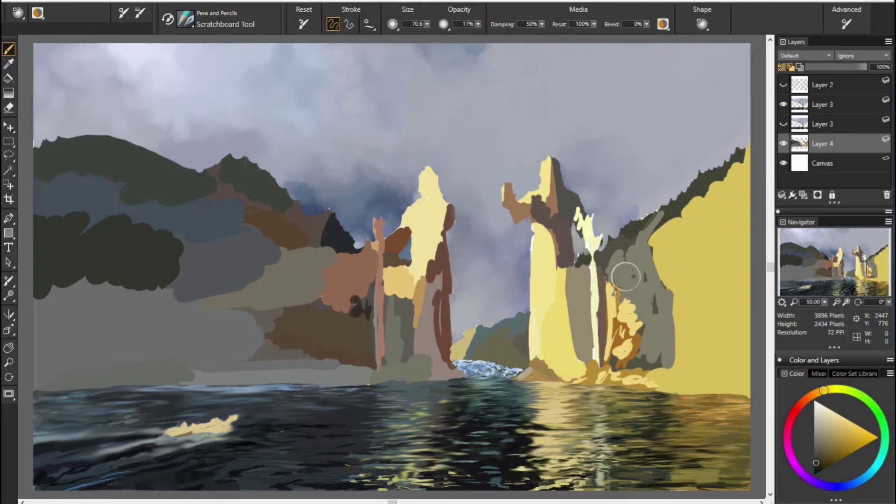
alt+click(674, 279)
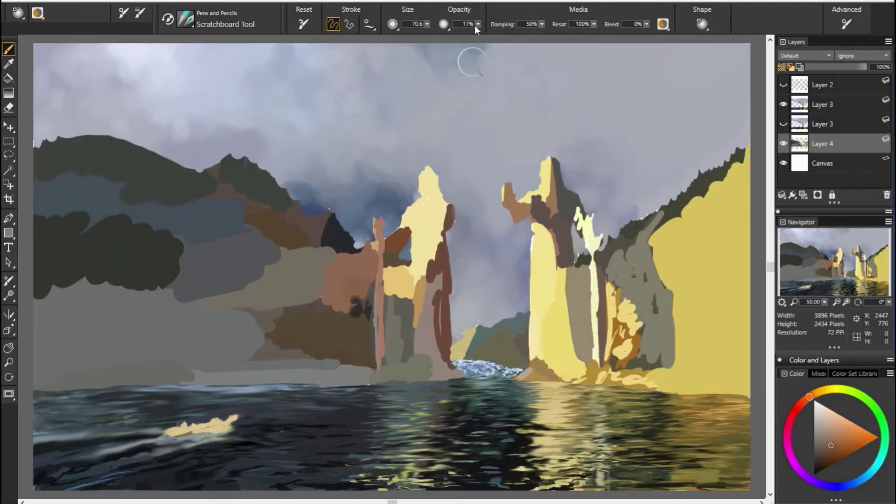
key(2)
key(2)
alt+click(527, 376)
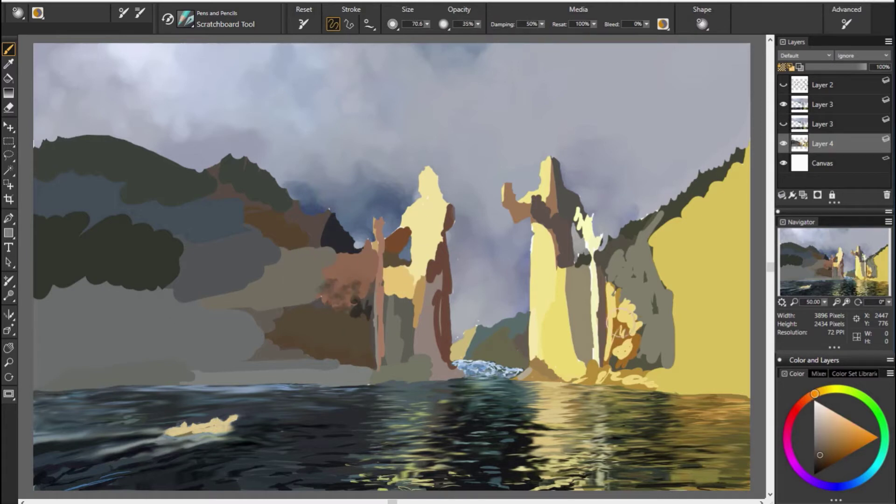
Add grey and light yellow-orange strokes to the left pillar, then show the sketch.
alt+click(462, 303)
drag(371, 292, 376, 364)
alt+click(387, 301)
alt+click(385, 282)
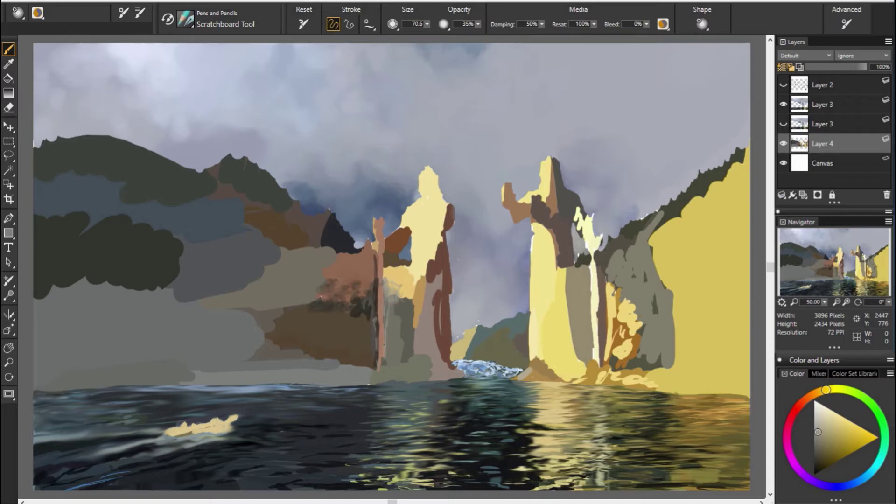
alt+click(434, 289)
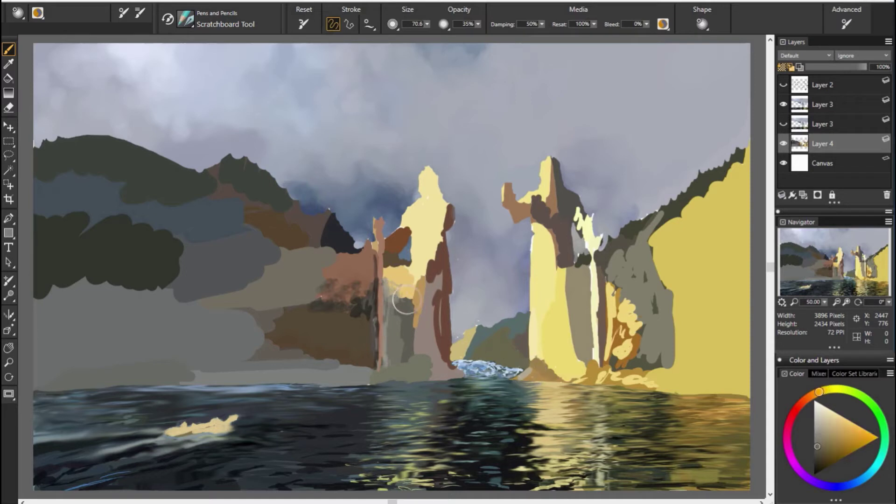
key(bracketleft)
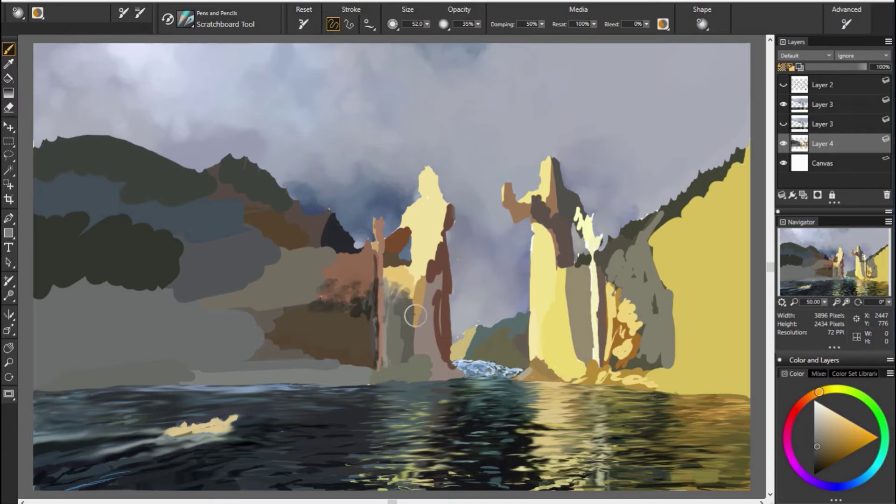
alt+click(384, 322)
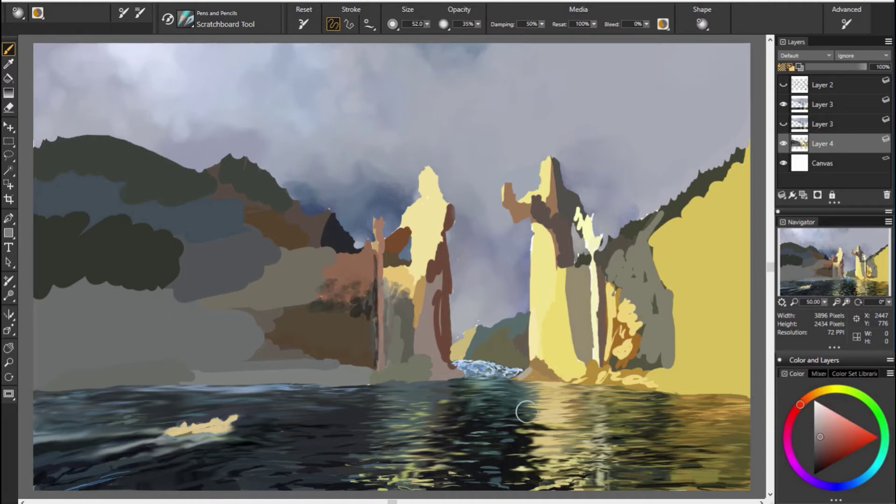
alt+click(377, 240)
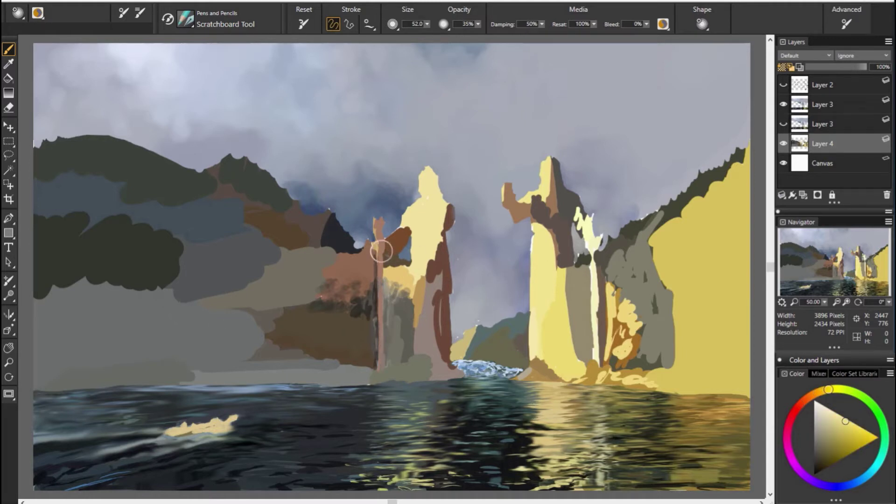
drag(379, 327, 377, 278)
click(783, 86)
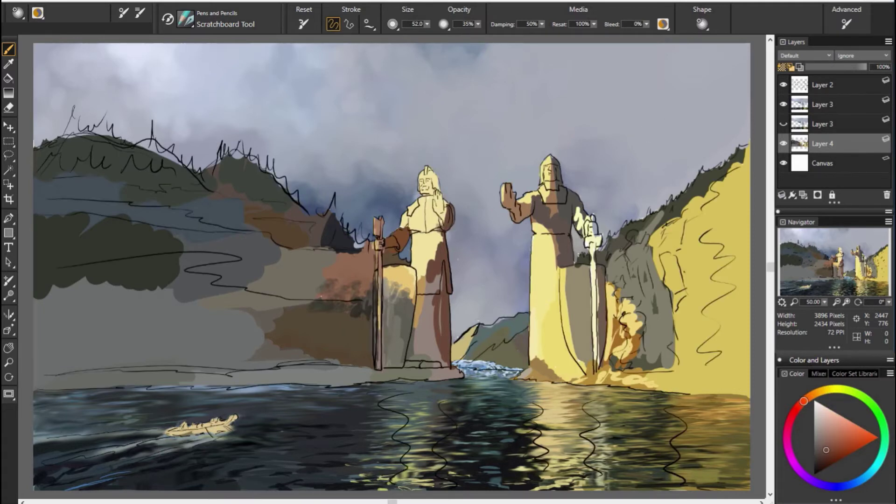
Paint brown and greyish sky tones around the left statue's raised hand.
alt+click(574, 240)
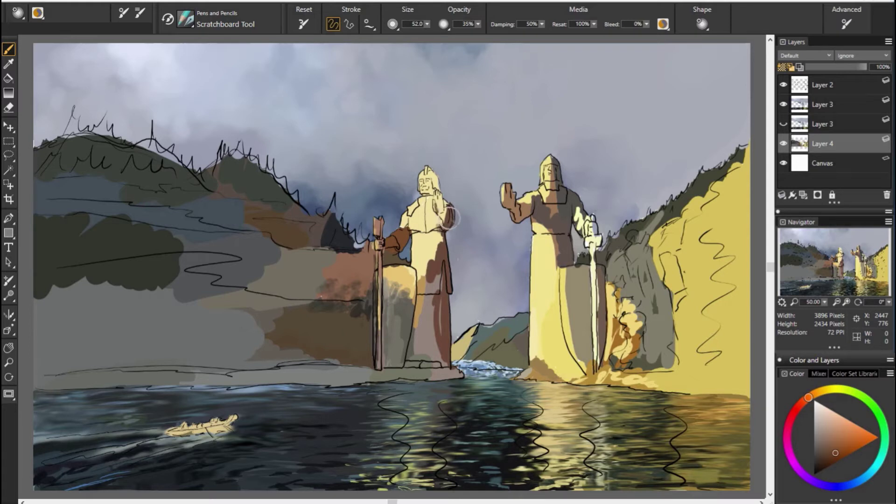
drag(447, 216, 452, 225)
alt+click(387, 238)
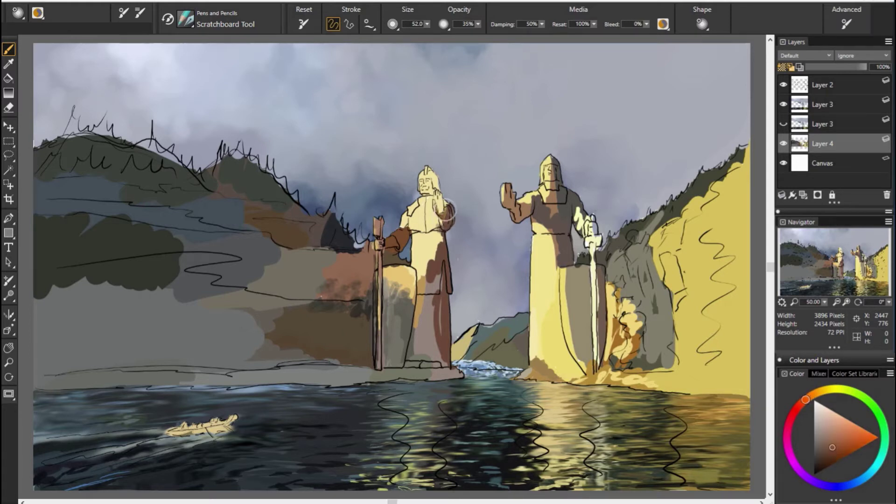
alt+click(502, 231)
drag(437, 215, 450, 228)
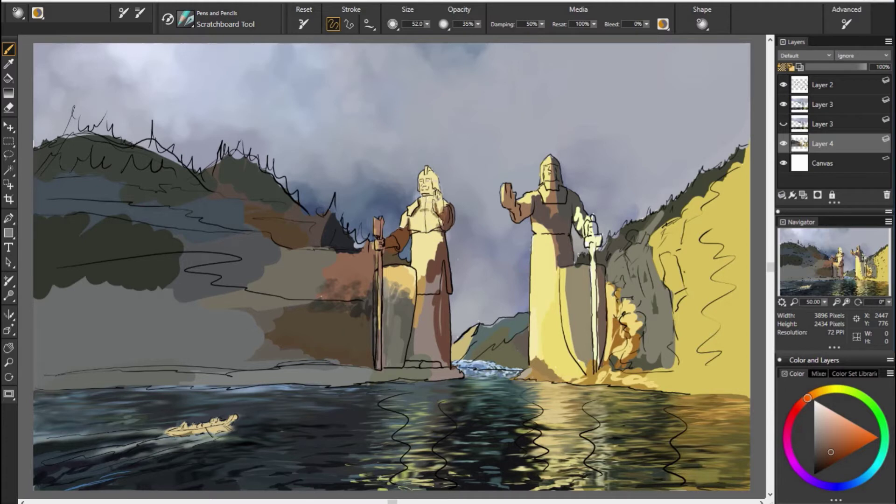
Add a dark mark beside the left statue's helmet and darken the right statue's face.
alt+click(161, 187)
alt+click(441, 186)
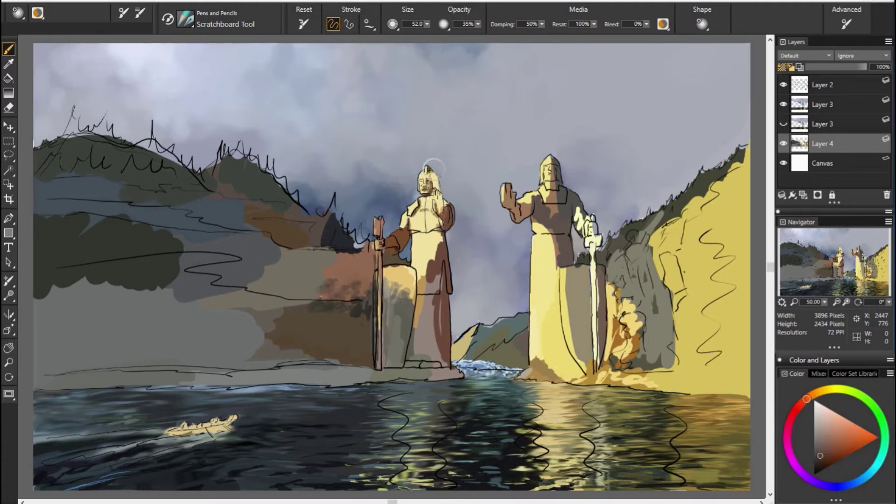
drag(444, 173, 449, 189)
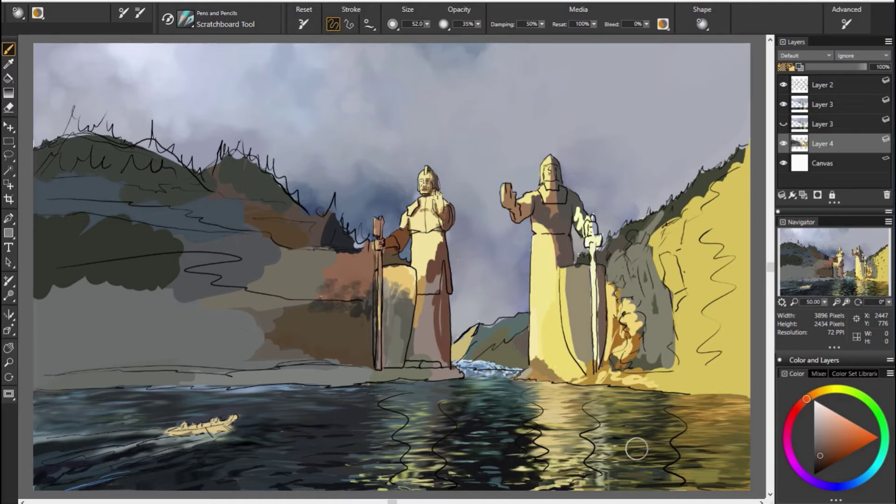
alt+click(615, 217)
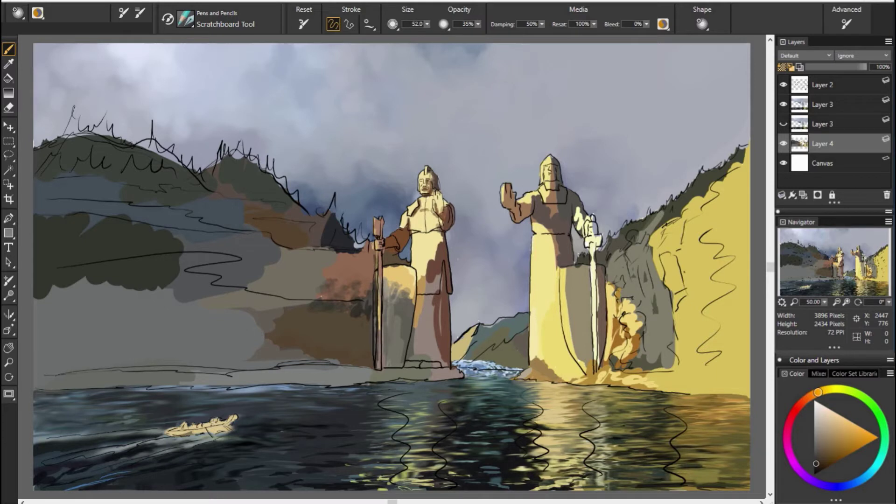
drag(547, 183, 559, 187)
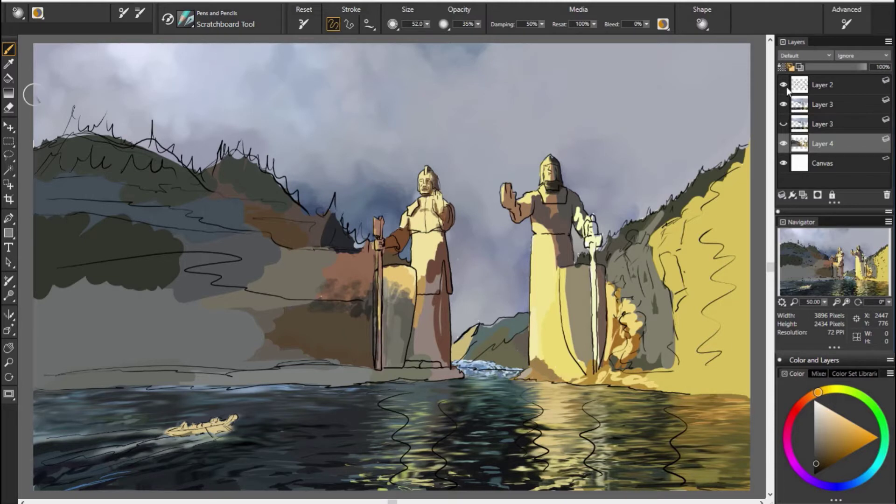
Briefly try the eraser on Layer 3, then resume the Scratchboard brush on Layer 4.
click(822, 104)
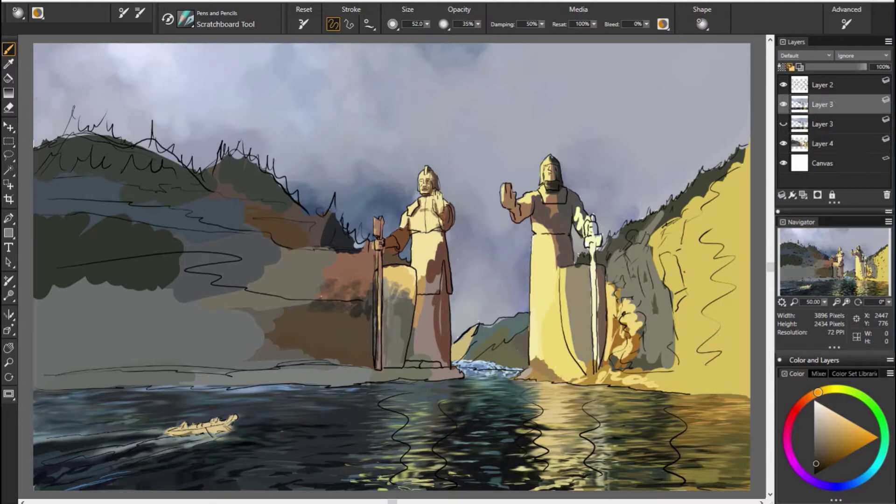
key(n)
click(820, 143)
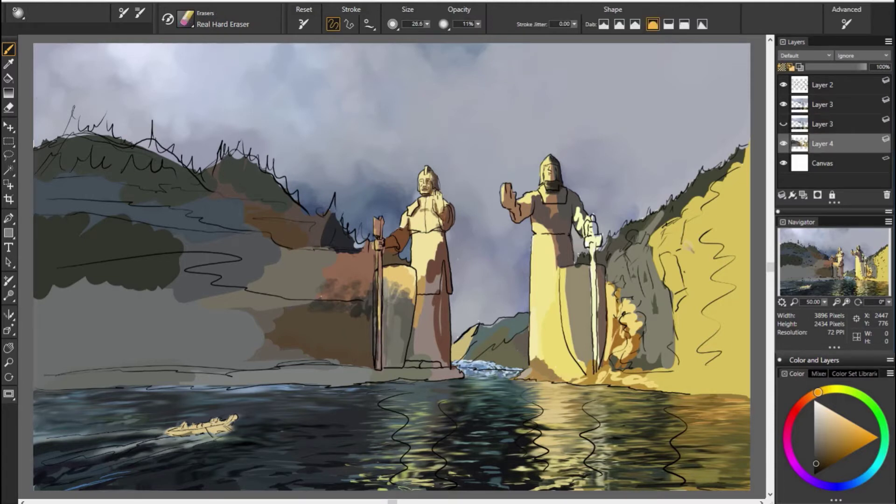
key(n)
alt+click(555, 173)
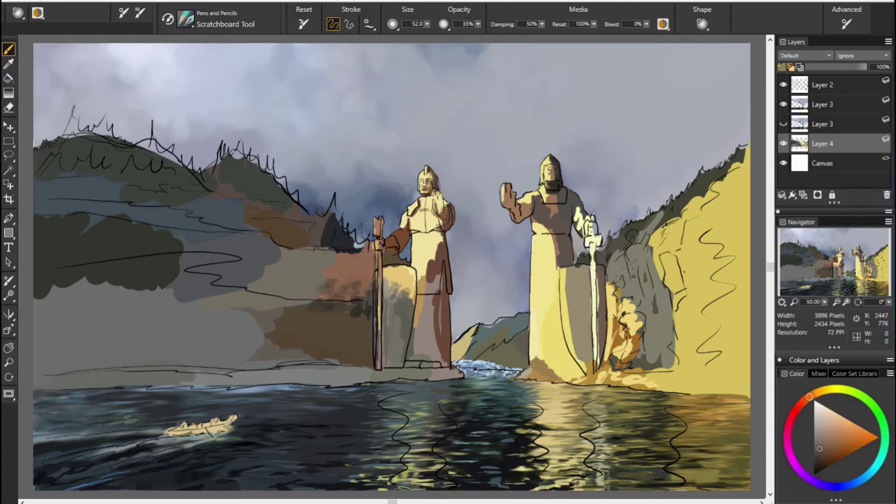
alt+click(551, 280)
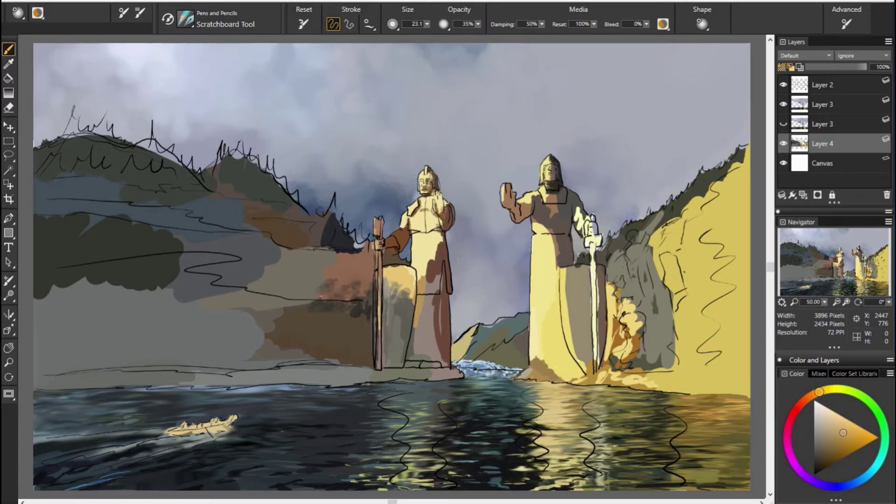
Sample a range of light and dark ochre tones from the right statue.
alt+click(520, 209)
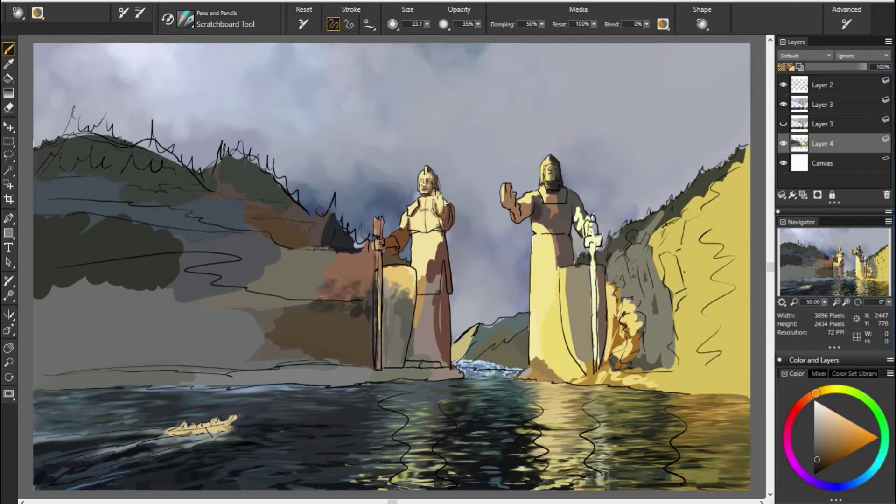
alt+click(591, 230)
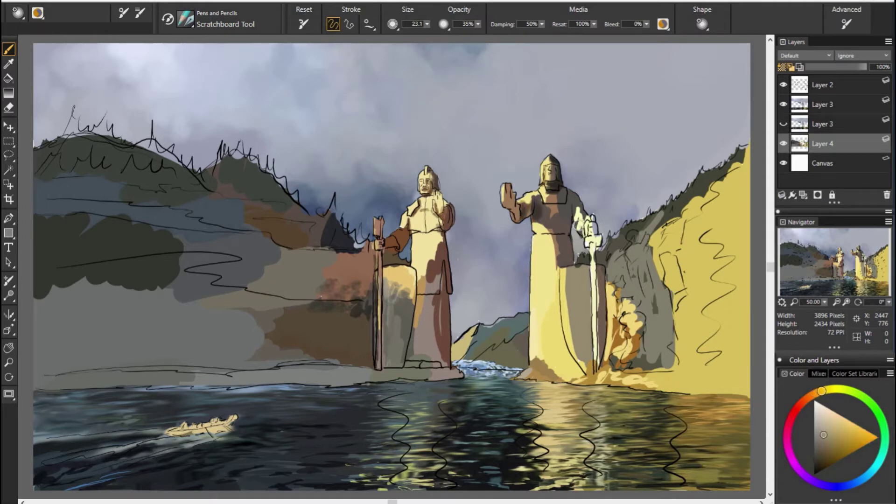
alt+click(752, 260)
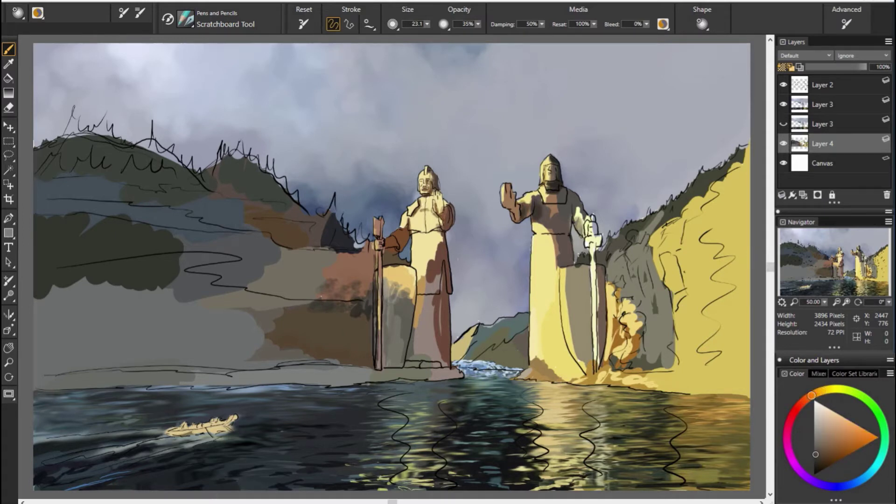
alt+click(716, 171)
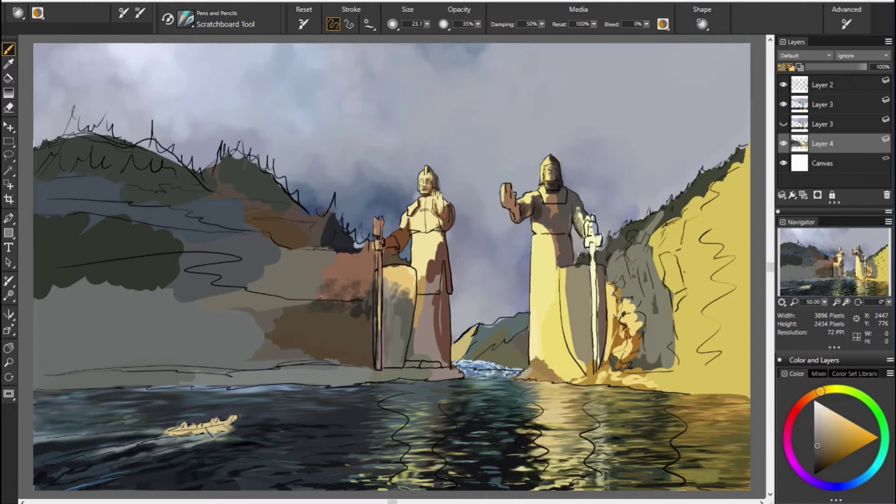
alt+click(576, 213)
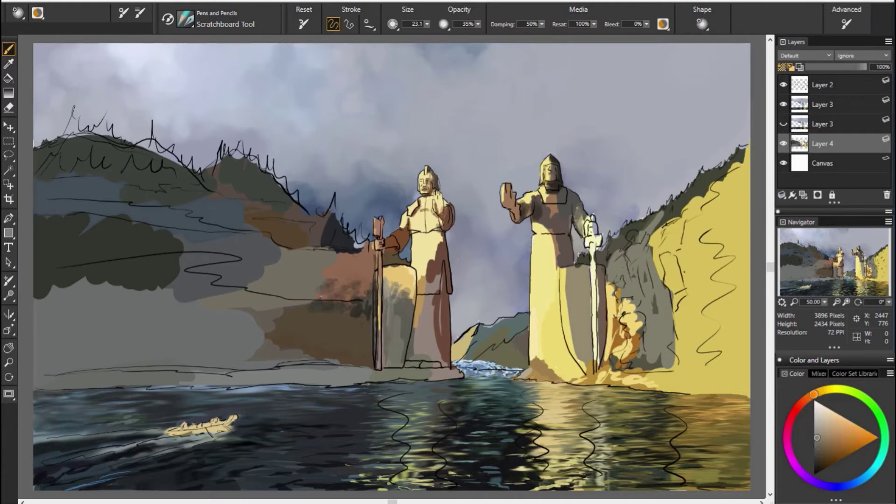
alt+click(557, 203)
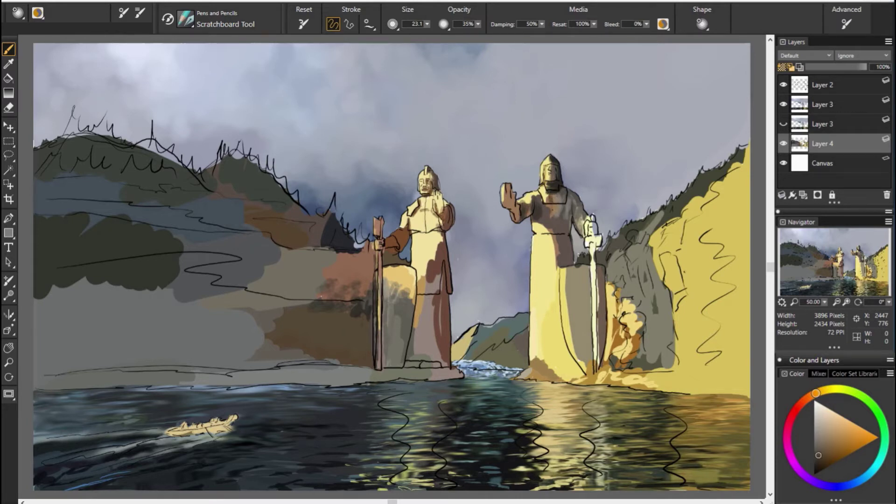
alt+click(626, 234)
alt+click(557, 206)
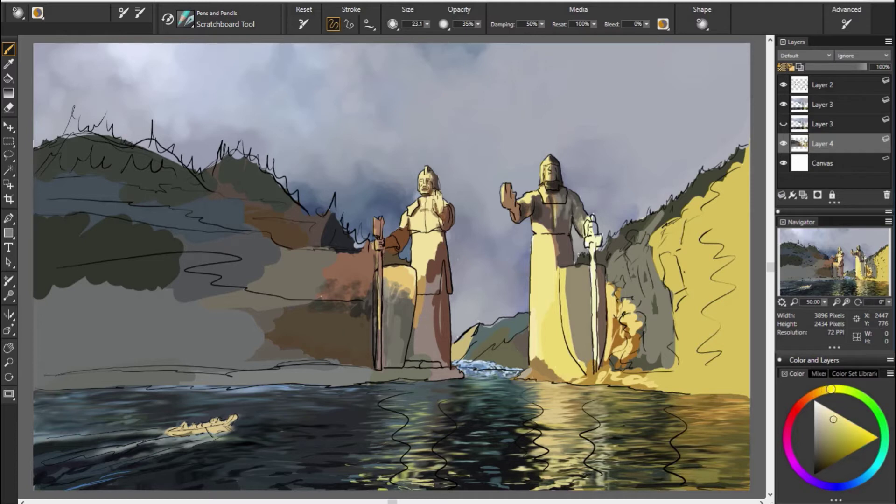
alt+click(562, 206)
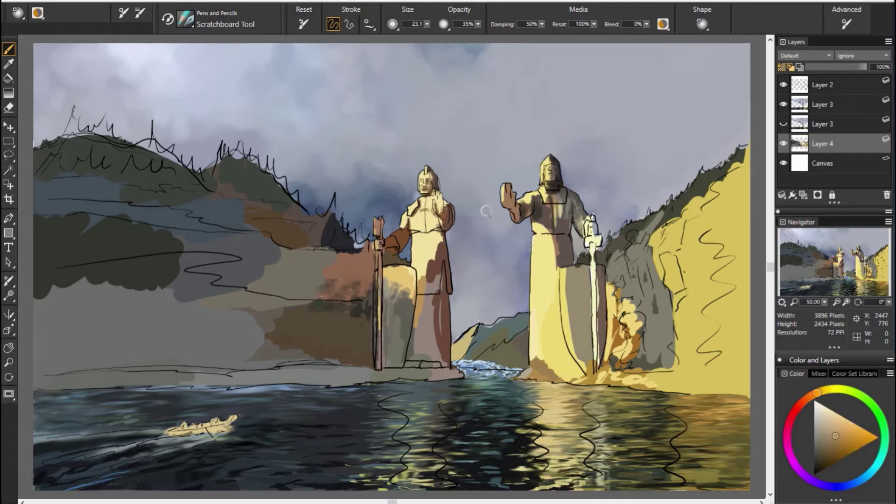
alt+click(566, 212)
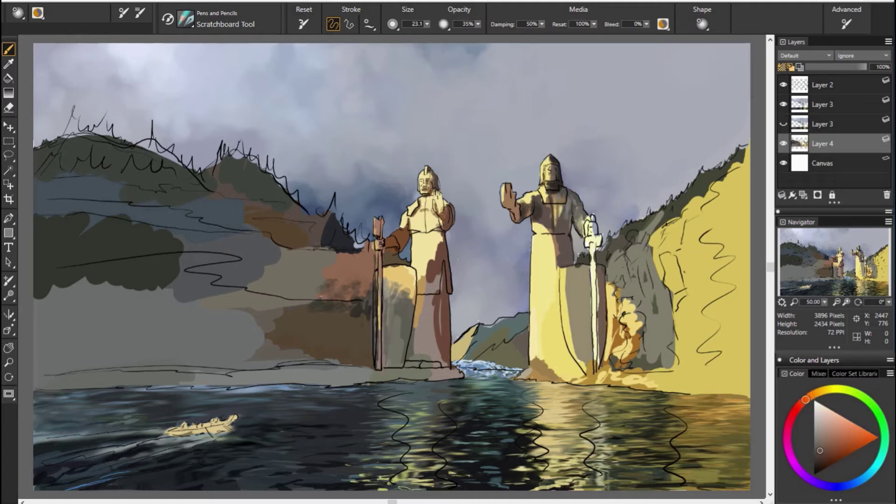
alt+click(537, 226)
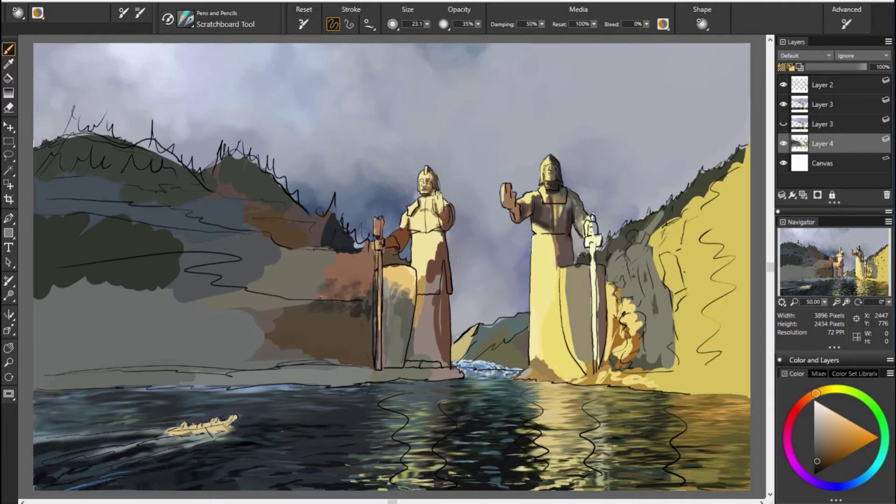
alt+click(565, 239)
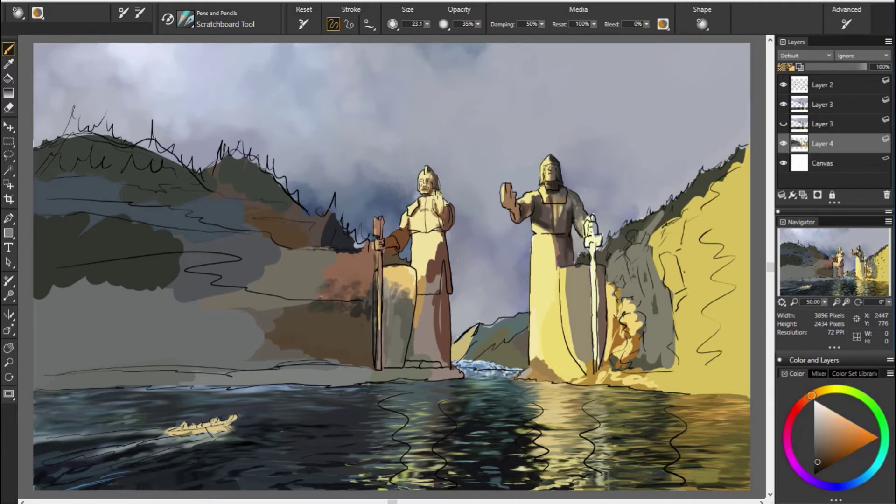
alt+click(570, 258)
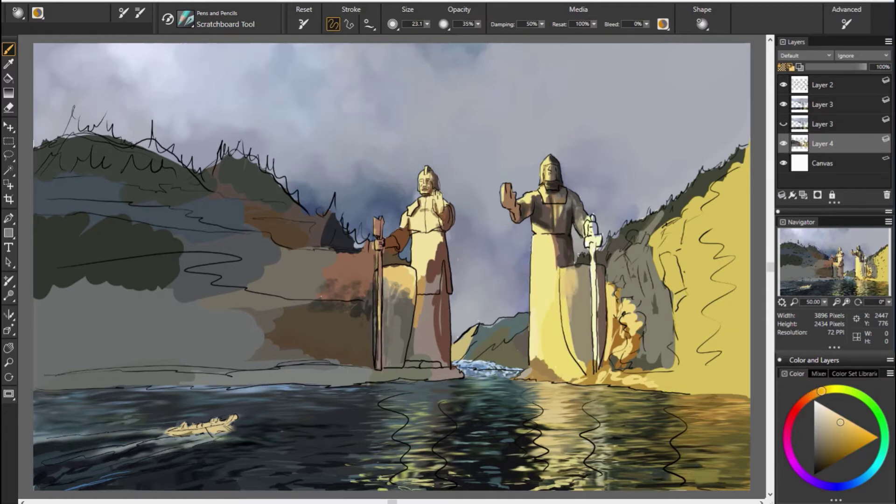
alt+click(548, 240)
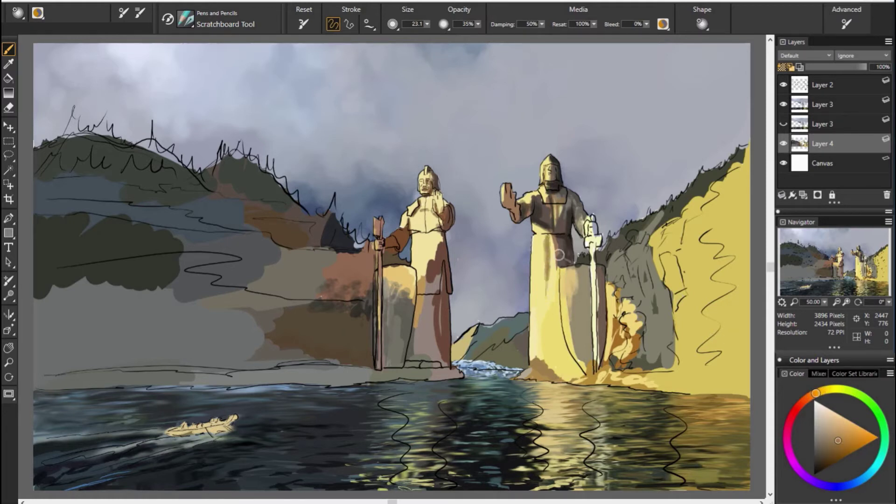
alt+click(539, 245)
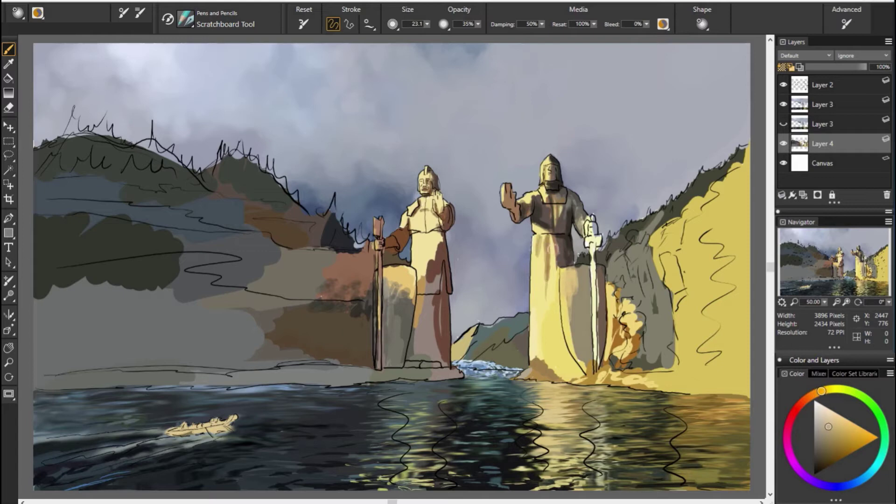
Hide the line sketch and paint dark brown strokes at the right statue's base.
click(783, 84)
click(783, 84)
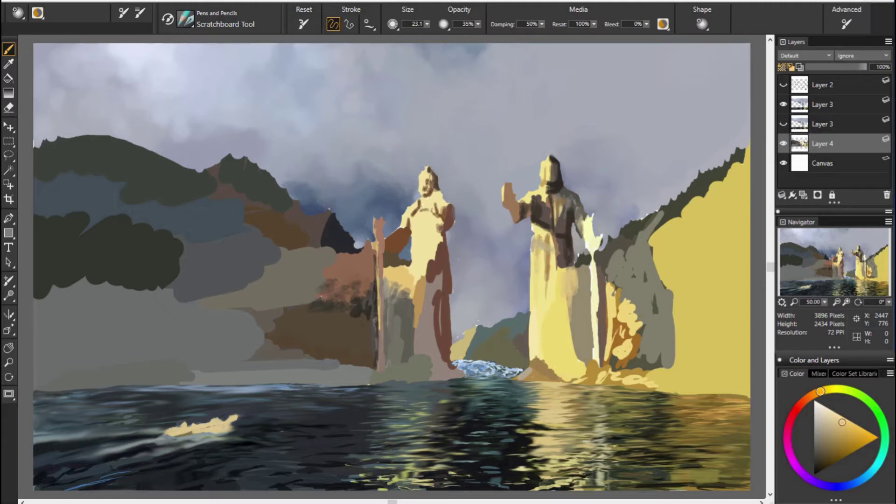
alt+click(552, 262)
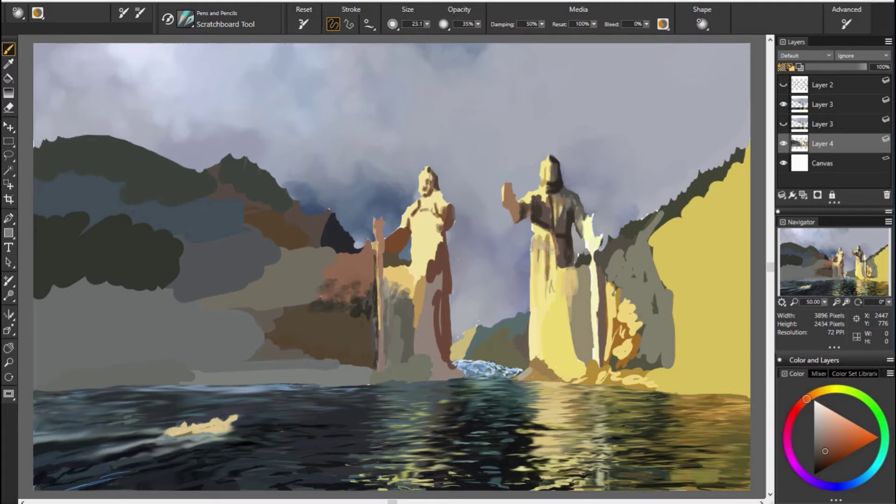
alt+click(554, 294)
alt+click(723, 352)
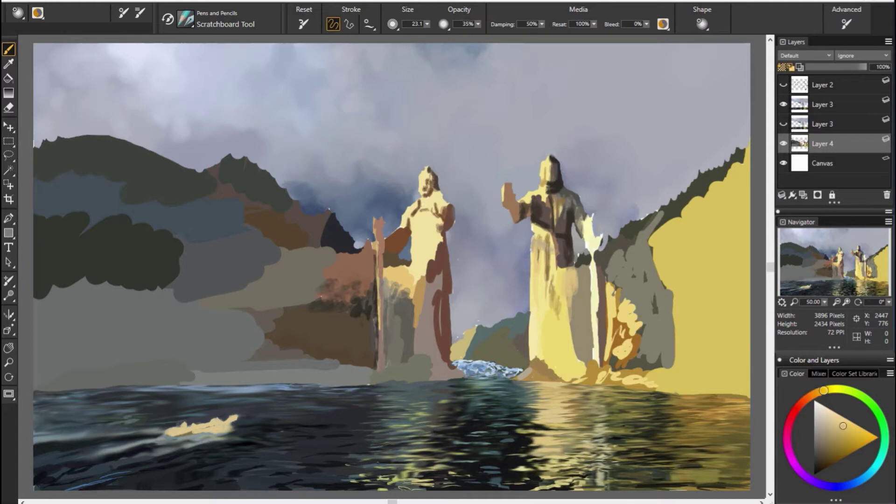
alt+click(571, 349)
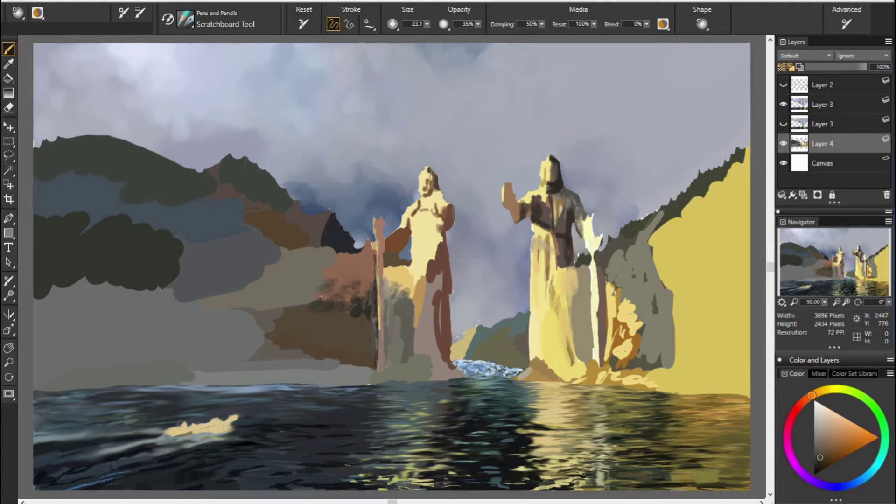
alt+click(576, 368)
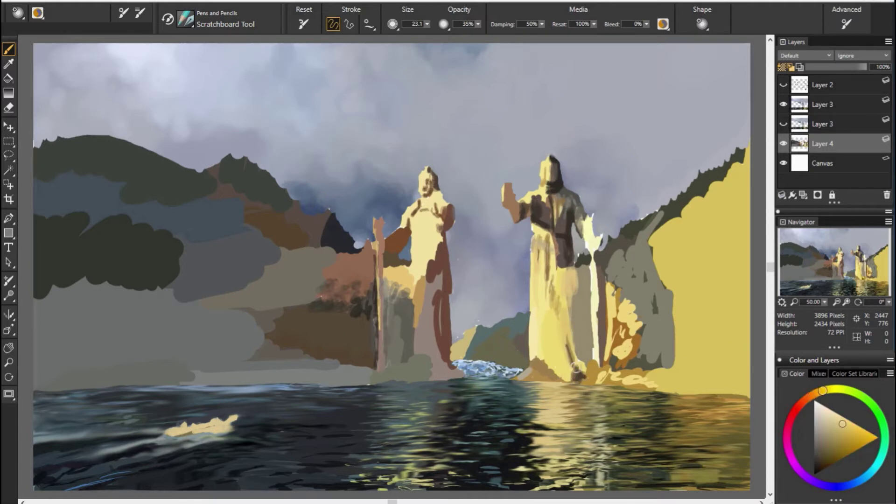
alt+click(562, 353)
alt+click(605, 345)
alt+click(545, 346)
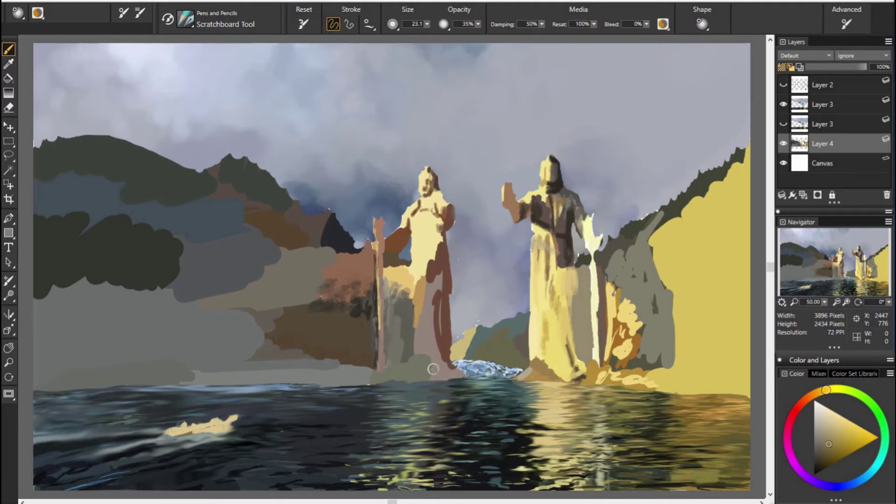
alt+click(578, 375)
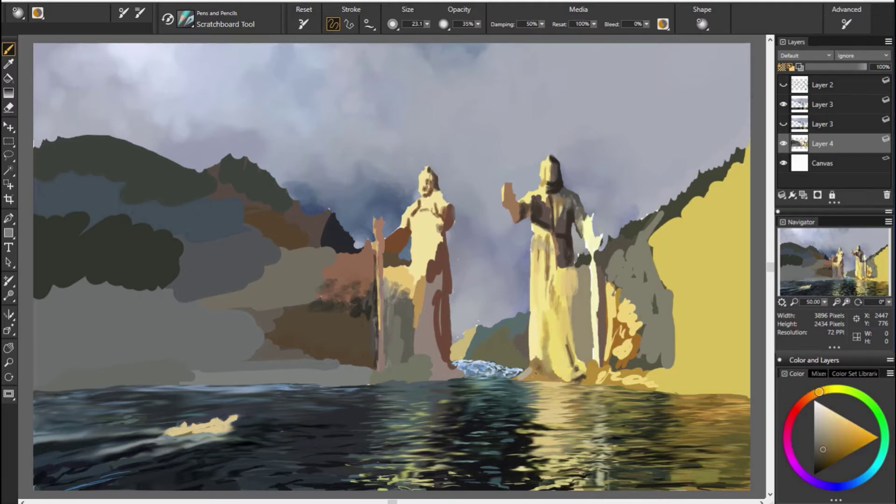
alt+click(555, 376)
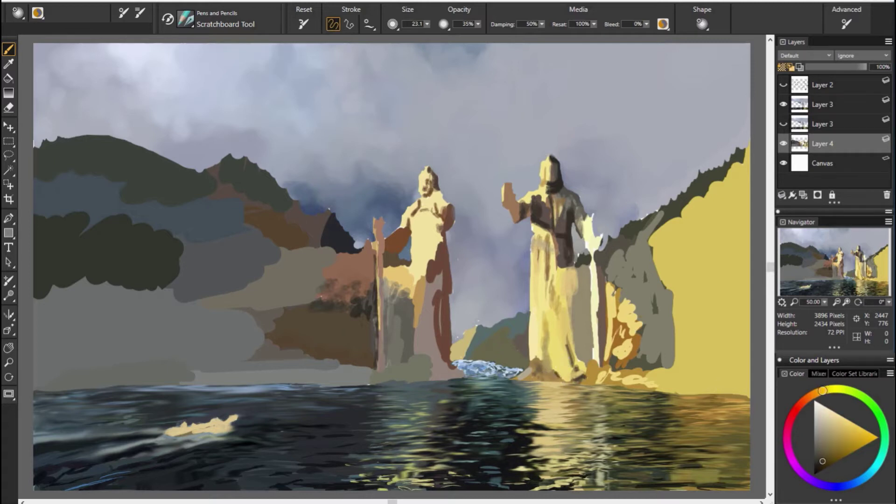
mouse_move(567, 366)
mouse_down()
mouse_move(585, 381)
mouse_move(595, 365)
mouse_move(578, 382)
mouse_up()
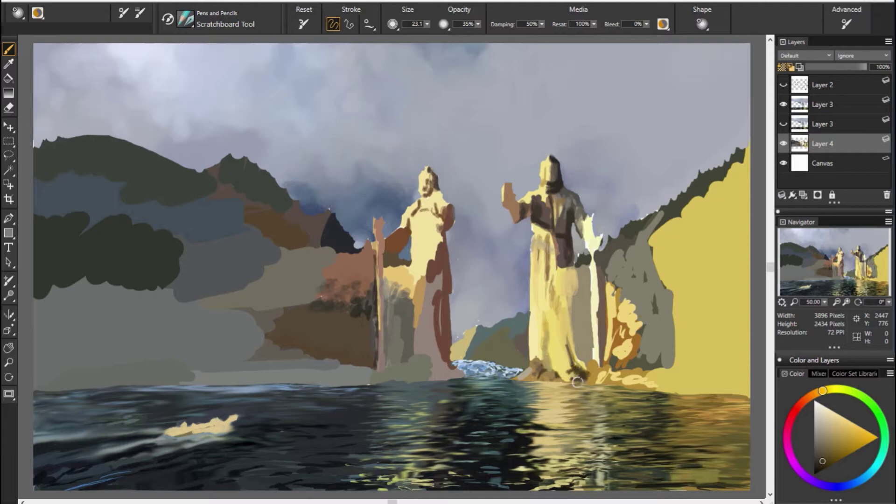
Dab paint beside the right statue and darken its base at 57% opacity.
alt+click(483, 350)
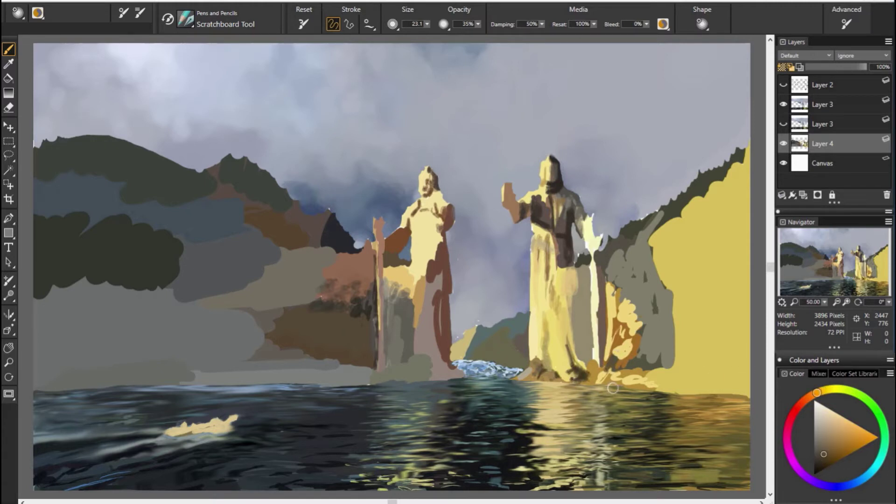
alt+click(616, 322)
mouse_move(616, 324)
mouse_down()
mouse_move(651, 299)
mouse_move(625, 303)
mouse_up()
alt+click(618, 297)
drag(478, 24, 504, 33)
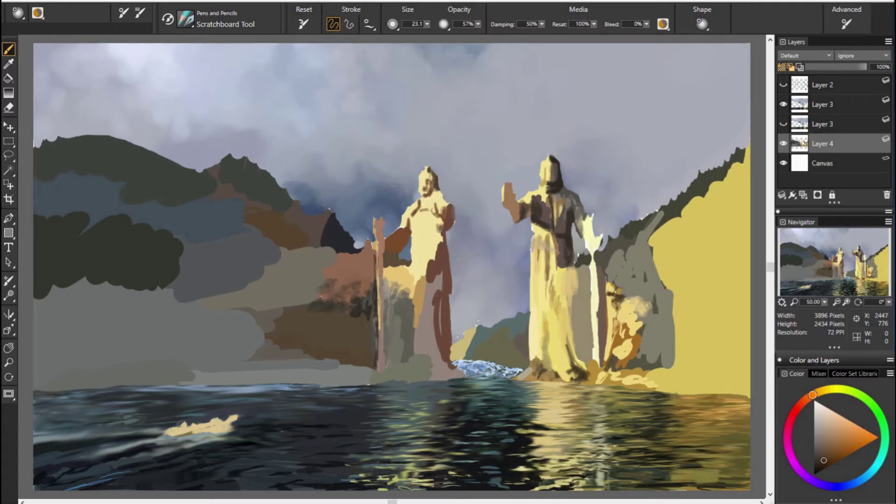
alt+click(613, 297)
mouse_move(621, 306)
mouse_down()
mouse_move(621, 341)
mouse_move(633, 338)
mouse_up()
mouse_move(618, 327)
mouse_down()
mouse_move(648, 320)
mouse_move(637, 315)
mouse_up()
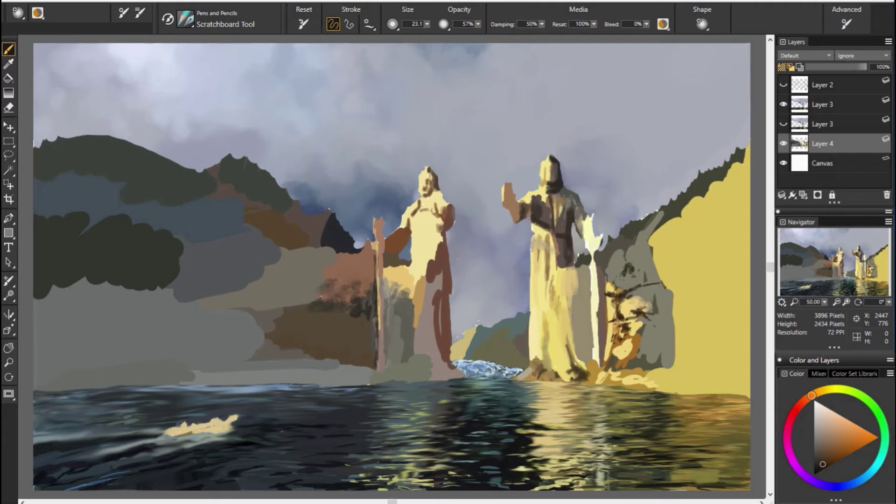
Add dark vertical brown shading along the right statue and its base.
alt+click(621, 276)
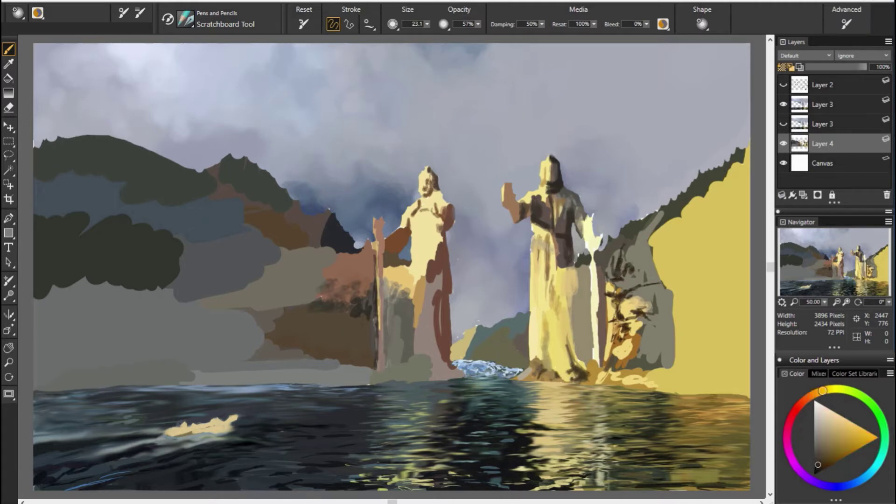
alt+click(618, 262)
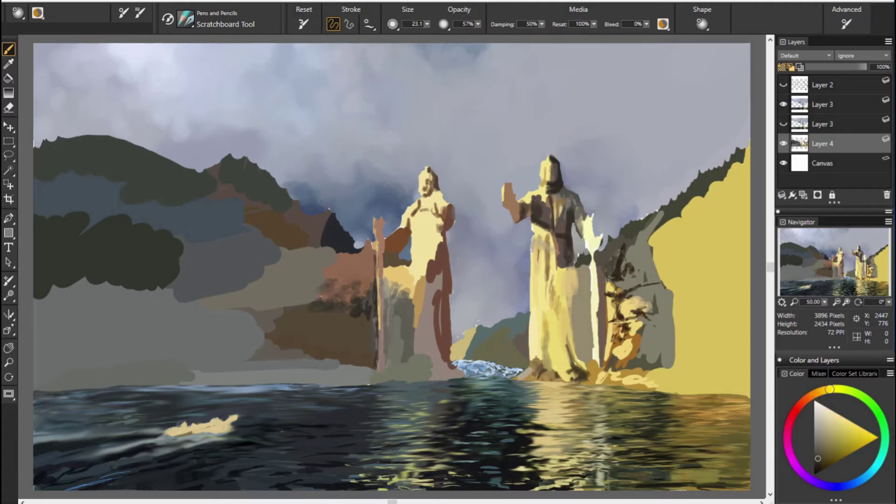
alt+click(610, 262)
drag(599, 268, 605, 297)
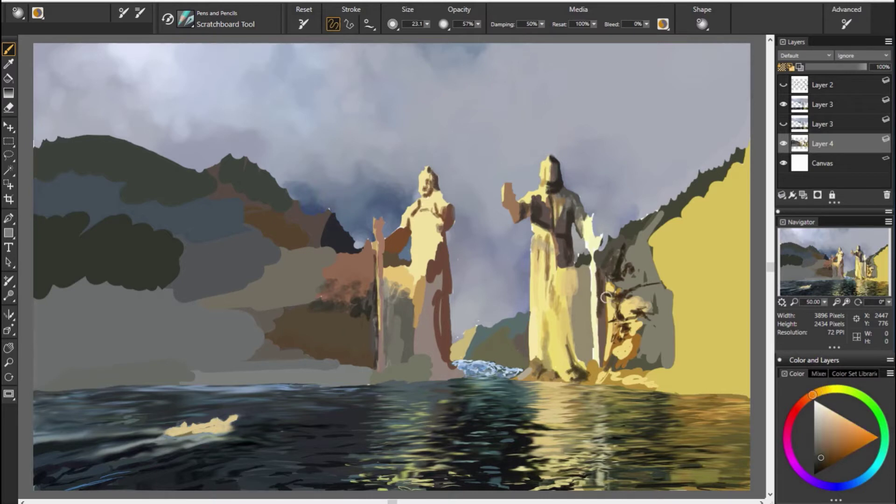
alt+click(598, 265)
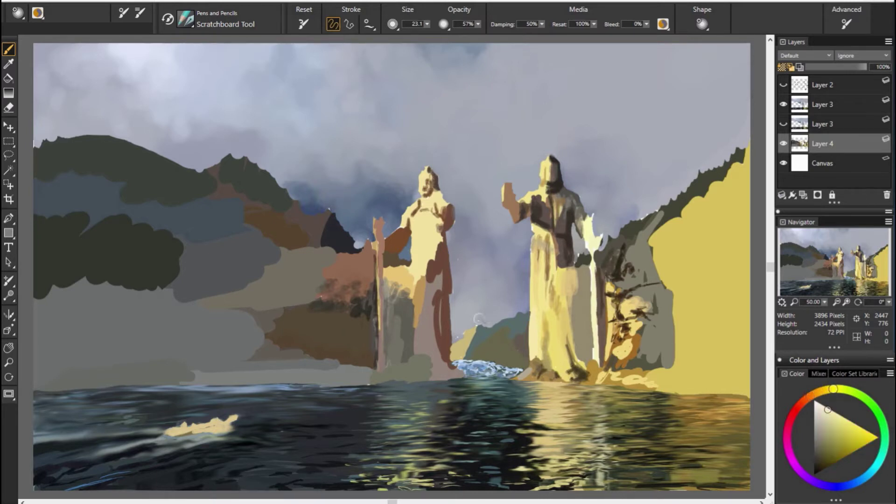
alt+click(591, 280)
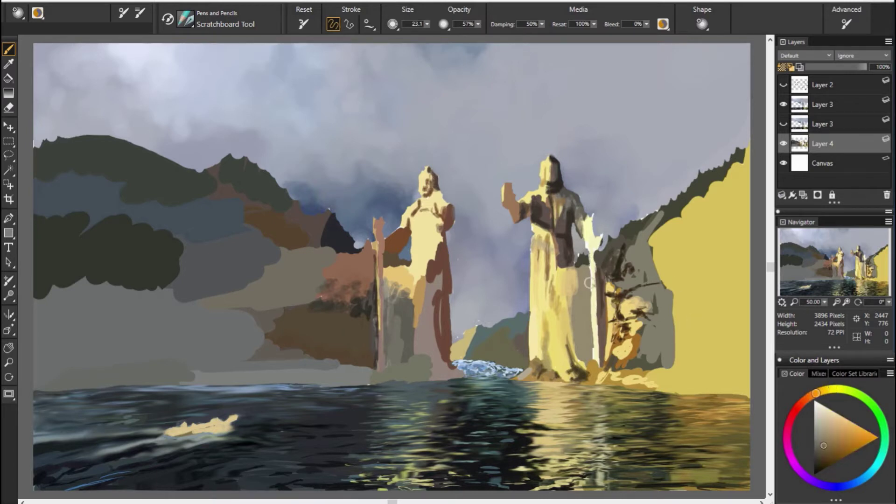
drag(591, 277, 592, 305)
drag(589, 254, 594, 361)
alt+click(503, 307)
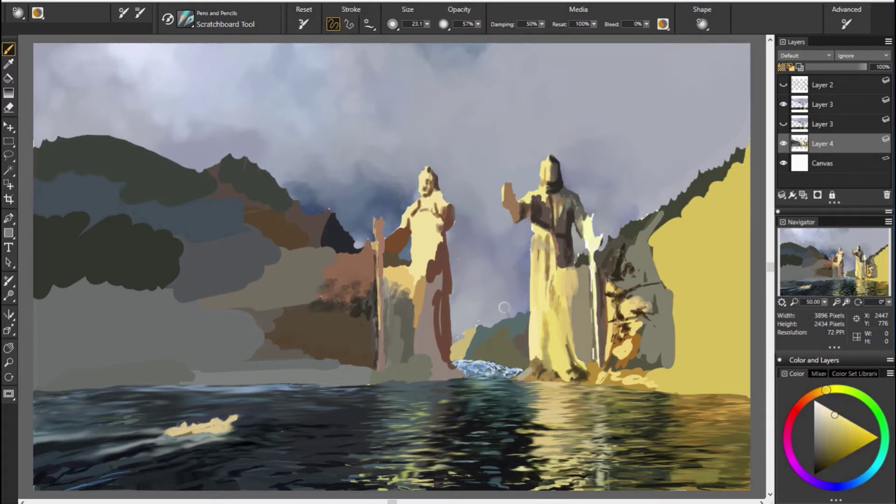
click(348, 27)
Redraw the right statue's staff with light and orange-brown Flat Color strokes.
key(b)
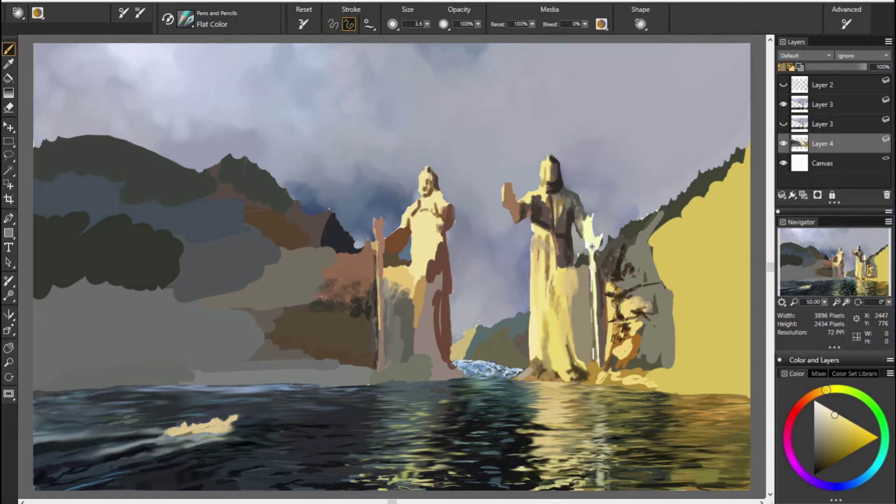
drag(591, 245, 594, 366)
key(bracketleft)
key(bracketleft)
drag(592, 248, 594, 369)
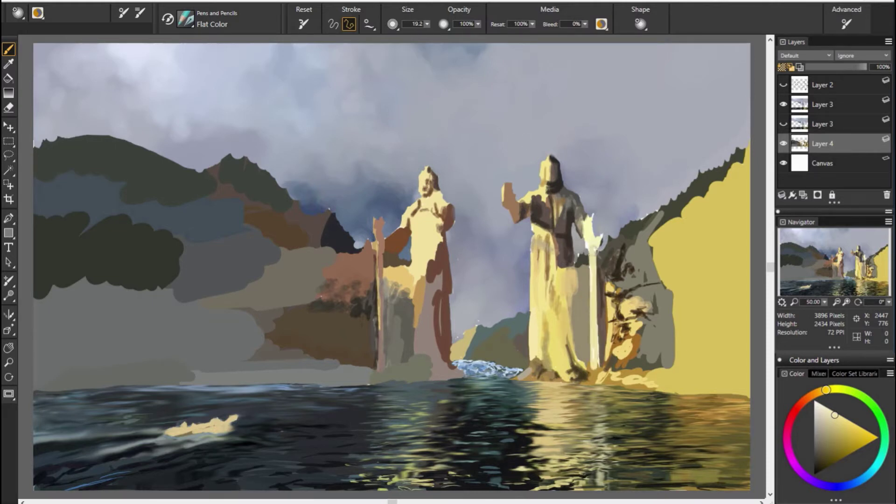
key(ctrl+z)
key(bracketright)
drag(592, 248, 594, 369)
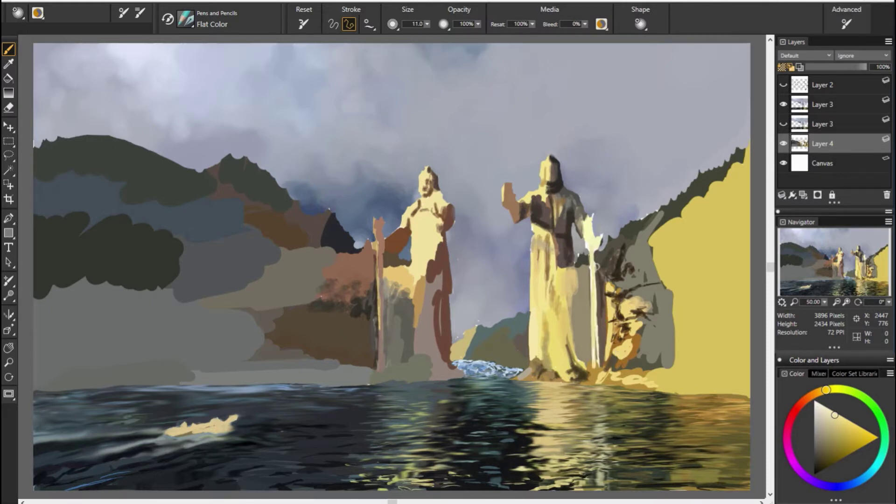
key(ctrl+z)
drag(596, 248, 597, 371)
drag(599, 256, 597, 371)
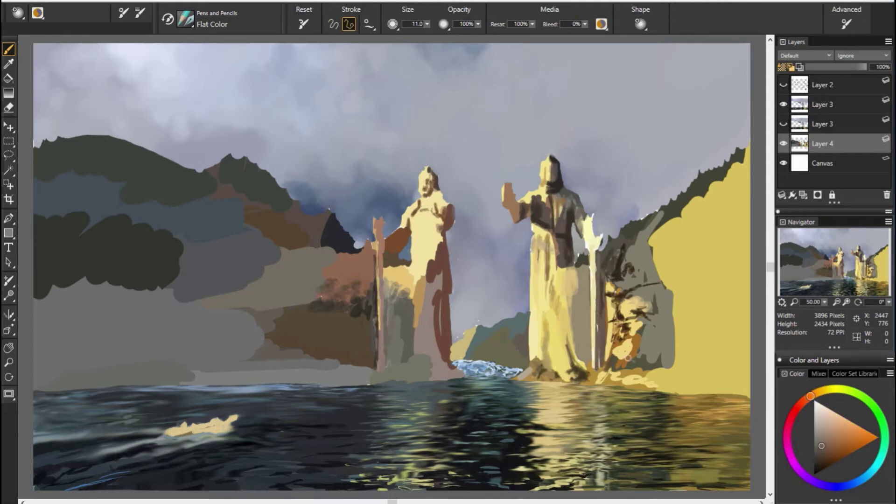
Add dark Scratchboard marks on the right statue's robe, then show the line sketch.
key(ctrl+shift+b)
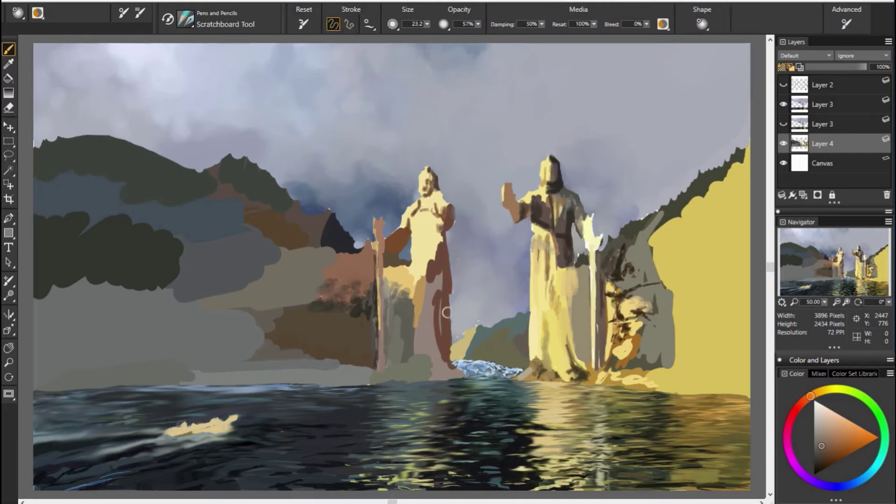
alt+click(585, 268)
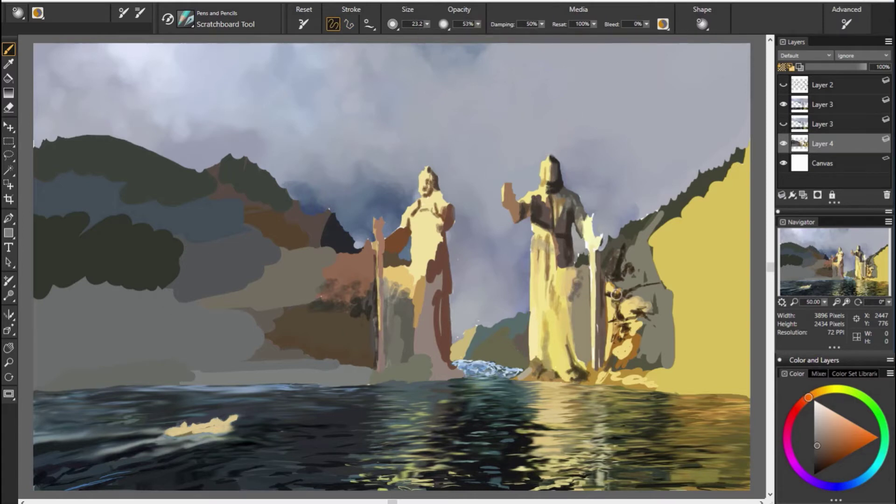
alt+click(565, 262)
alt+click(566, 276)
drag(556, 315, 559, 270)
alt+click(586, 248)
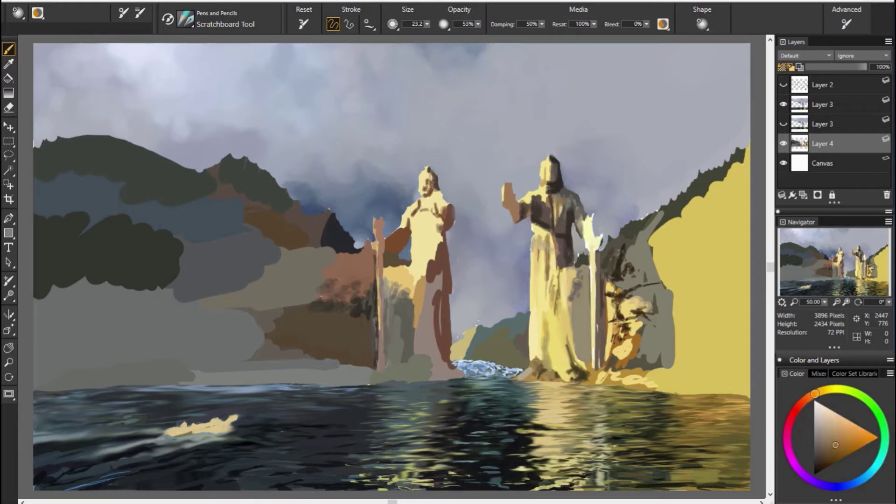
mouse_move(566, 354)
mouse_down()
mouse_move(560, 325)
mouse_move(558, 374)
mouse_up()
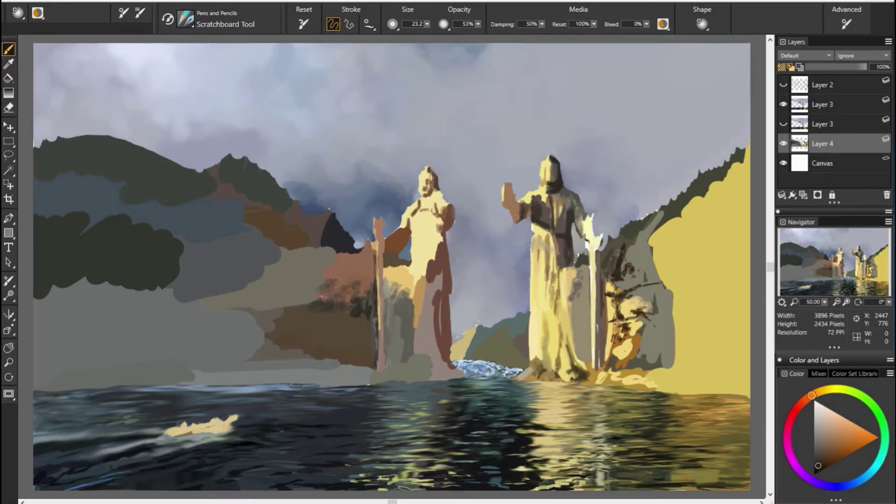
click(783, 85)
Pick a light greyish blue, then toggle the line sketch and sky/water layers to compare.
alt+click(591, 243)
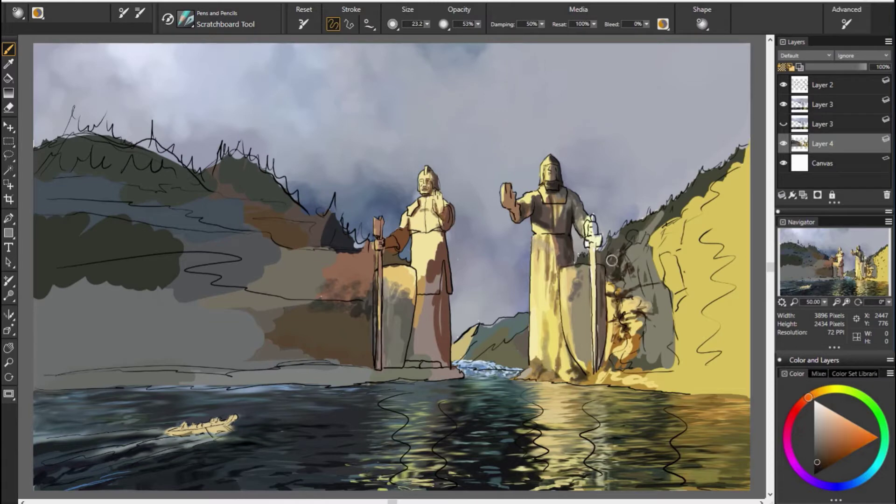
alt+click(466, 140)
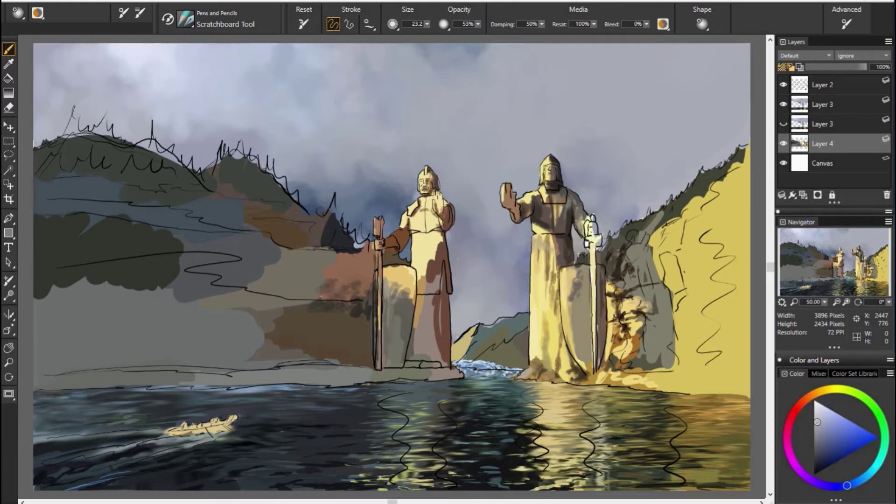
click(783, 84)
click(783, 85)
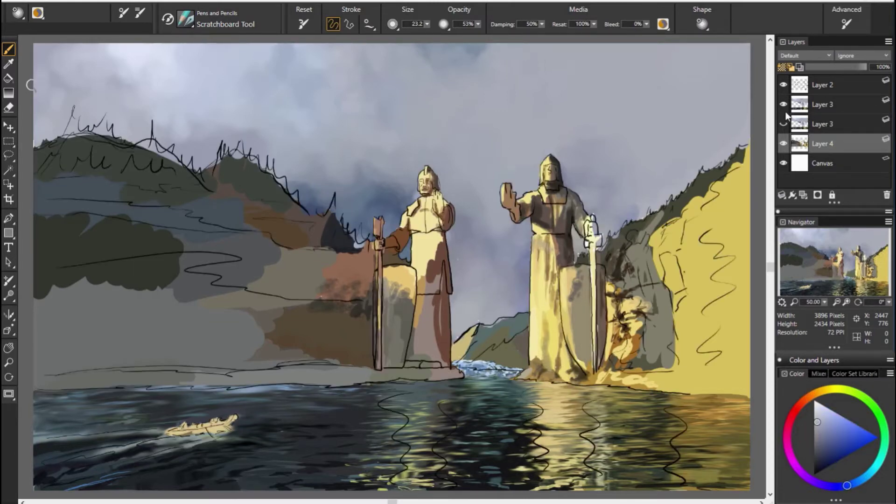
click(783, 143)
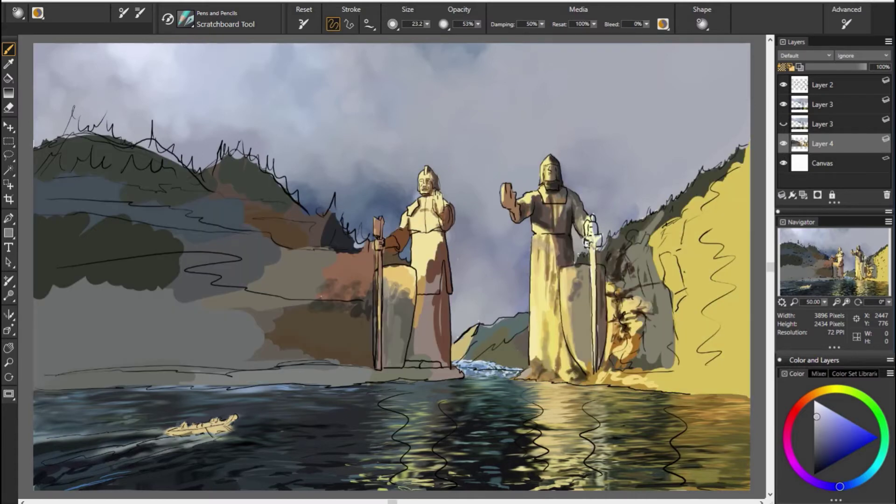
click(783, 104)
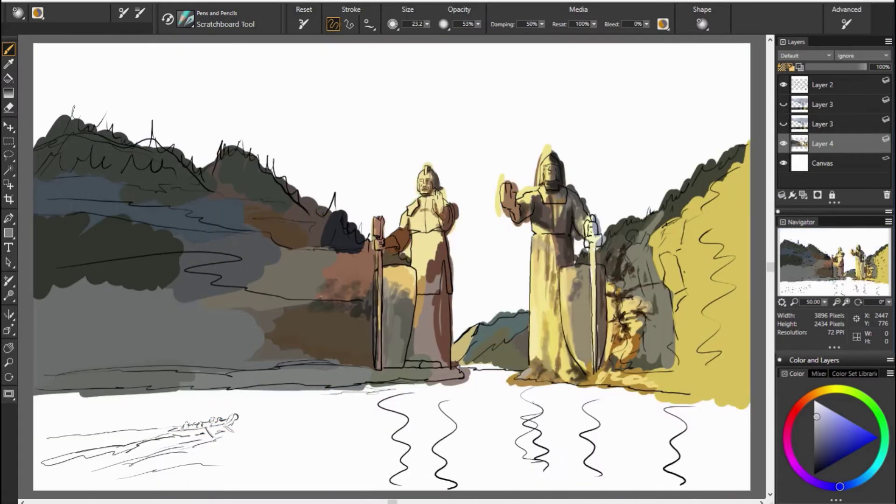
click(783, 104)
click(783, 85)
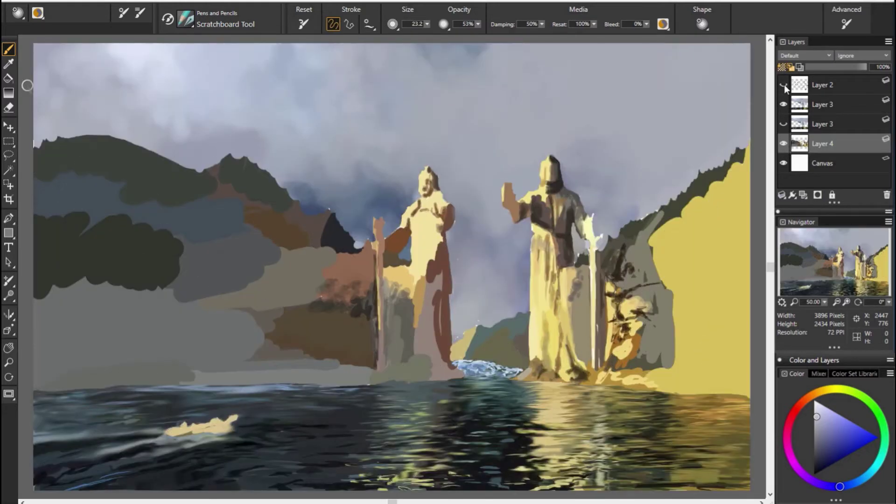
alt+click(677, 247)
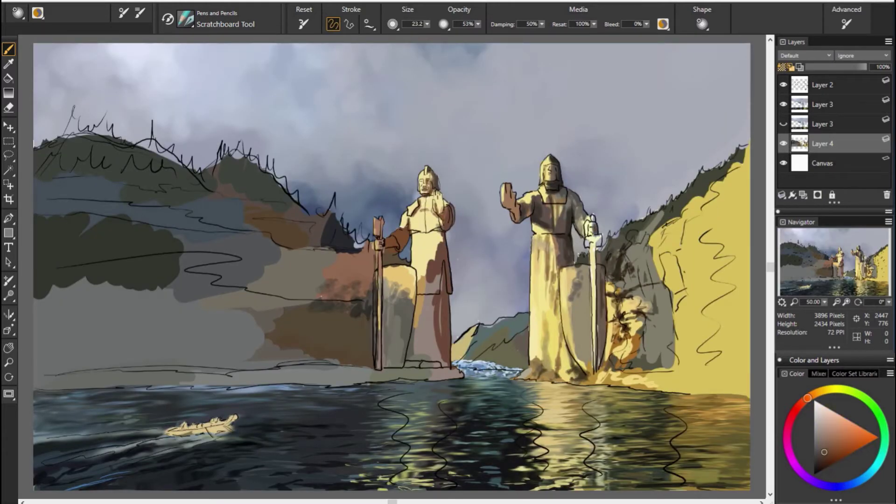
click(783, 85)
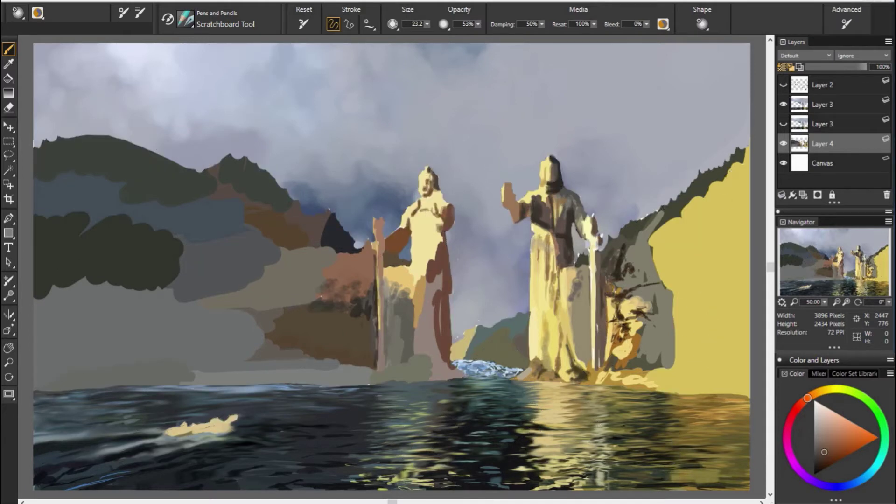
Sample light yellows, dark desaturated oranges and lighter tans from the statue.
alt+click(529, 308)
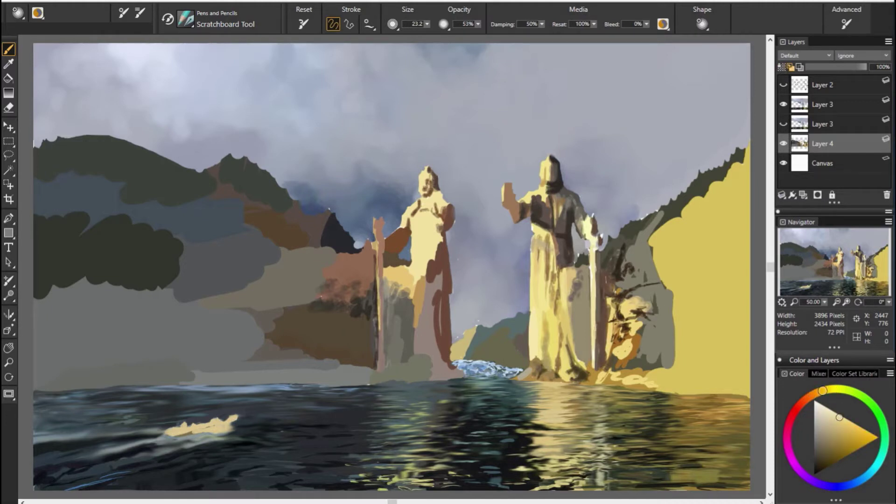
alt+click(617, 234)
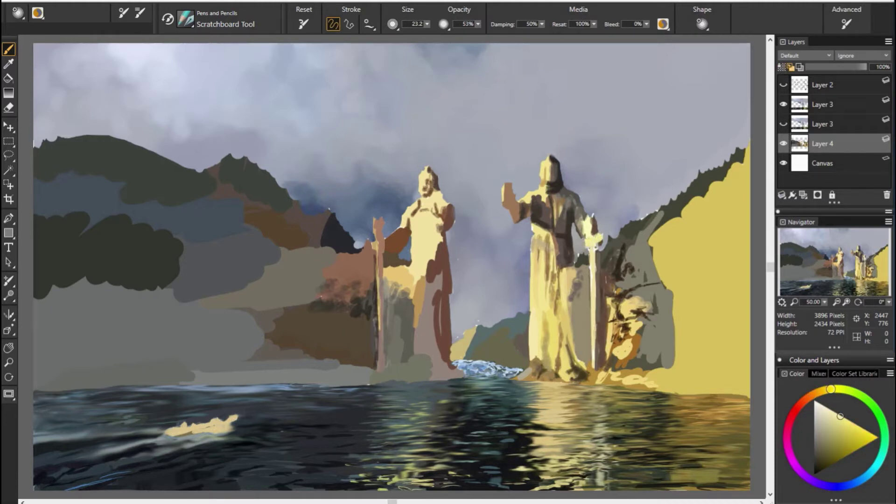
alt+click(597, 223)
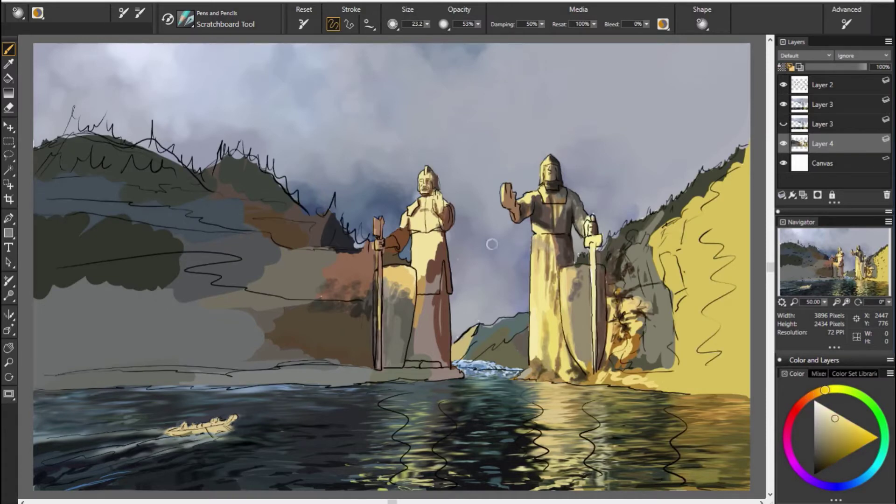
alt+click(595, 210)
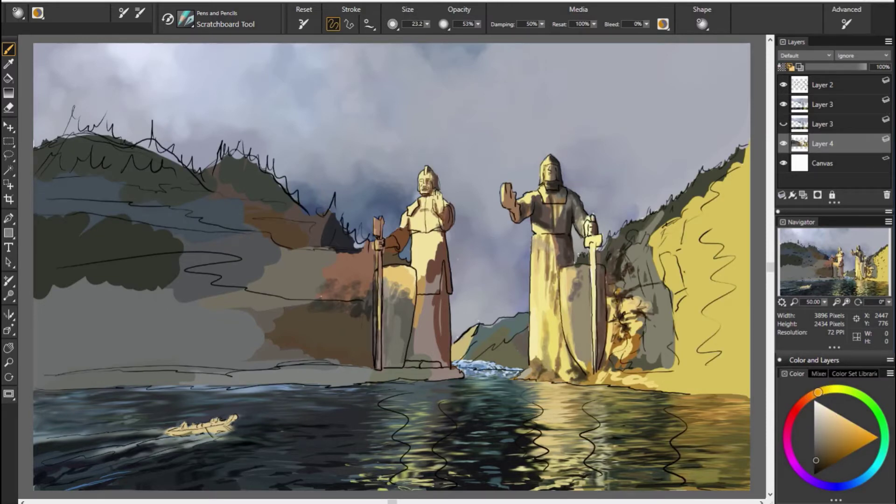
alt+click(567, 247)
alt+click(563, 211)
alt+click(560, 215)
Sample darker orange-browns, a redder dark brown and light yellows from the right statue.
alt+click(547, 231)
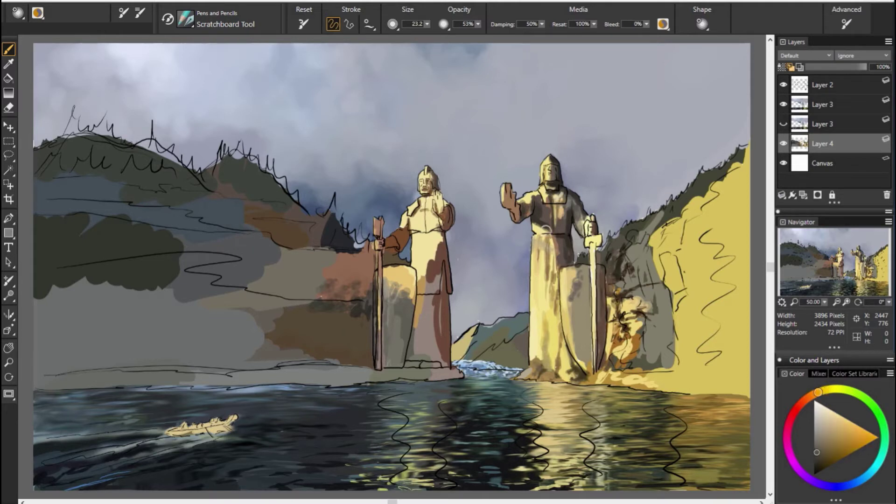
alt+click(648, 259)
alt+click(528, 204)
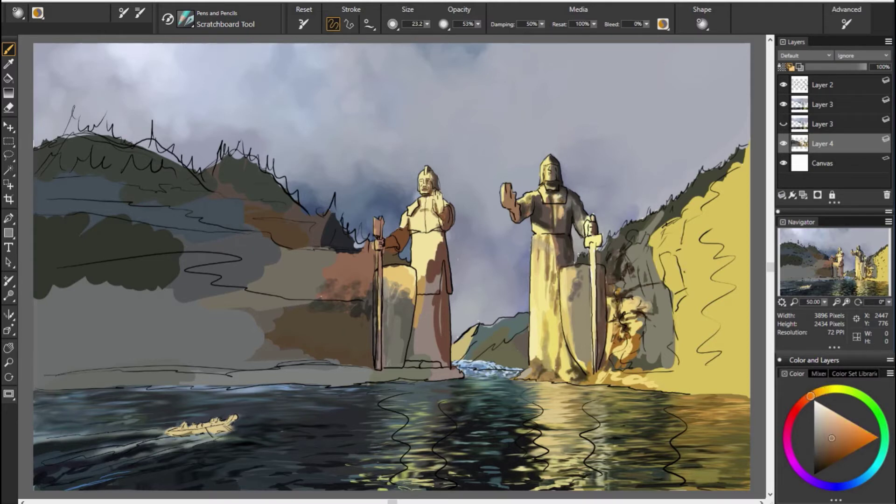
alt+click(528, 203)
alt+click(515, 218)
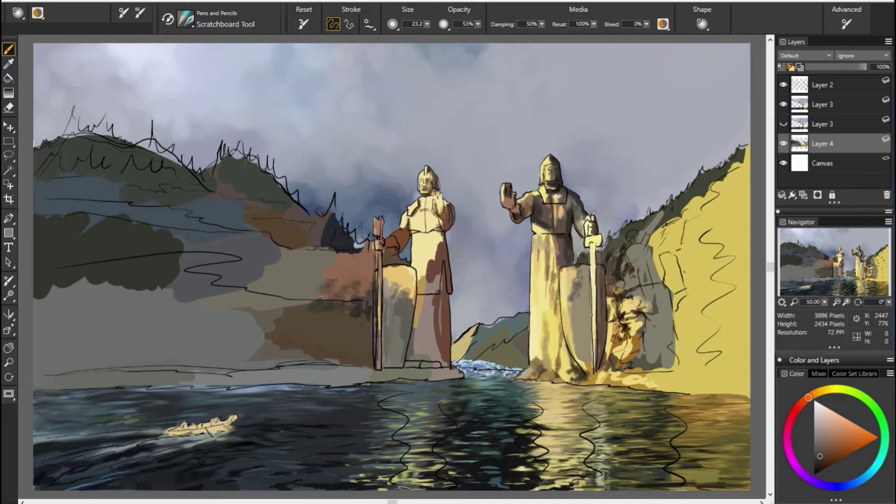
alt+click(560, 215)
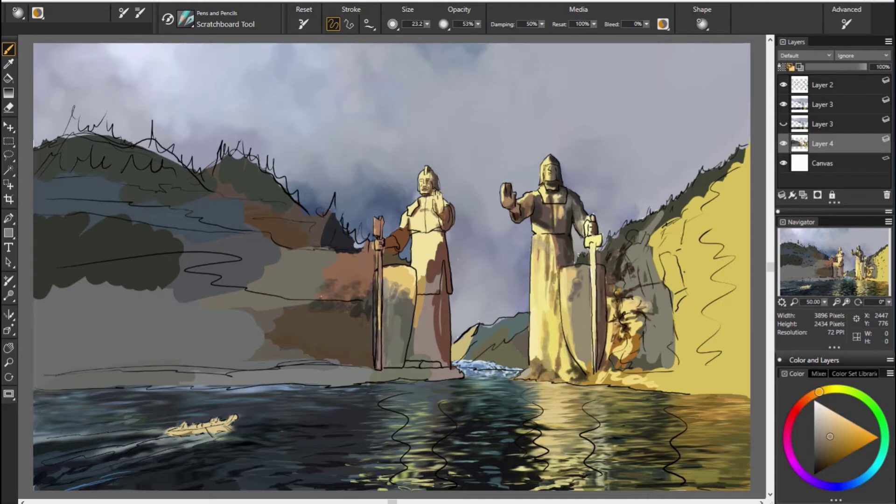
alt+click(530, 205)
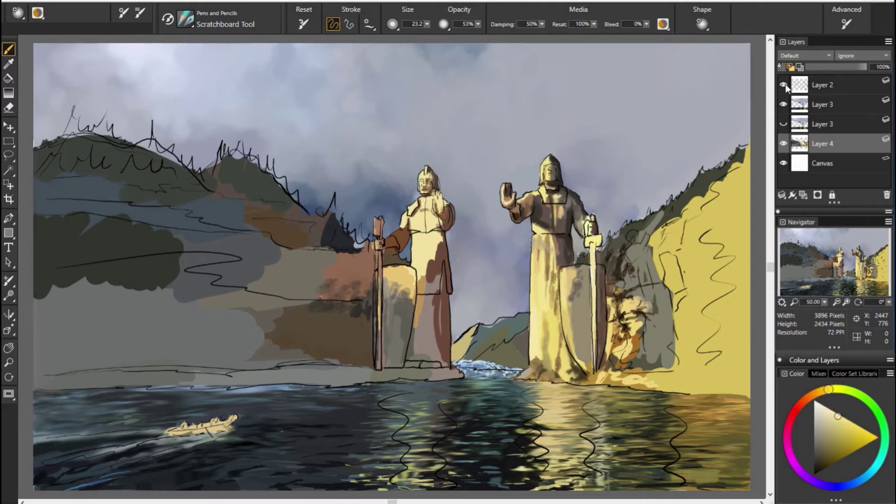
alt+click(516, 207)
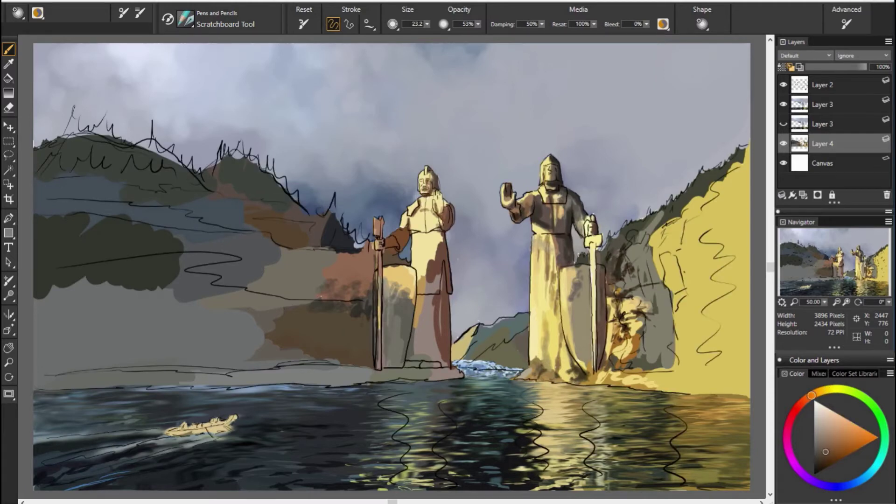
alt+click(515, 207)
alt+click(517, 218)
Paint a dark shadow stroke on the right statue's face, checking it against the line sketch.
click(783, 84)
alt+click(551, 183)
mouse_move(547, 178)
mouse_down()
mouse_move(555, 190)
mouse_move(556, 169)
mouse_up()
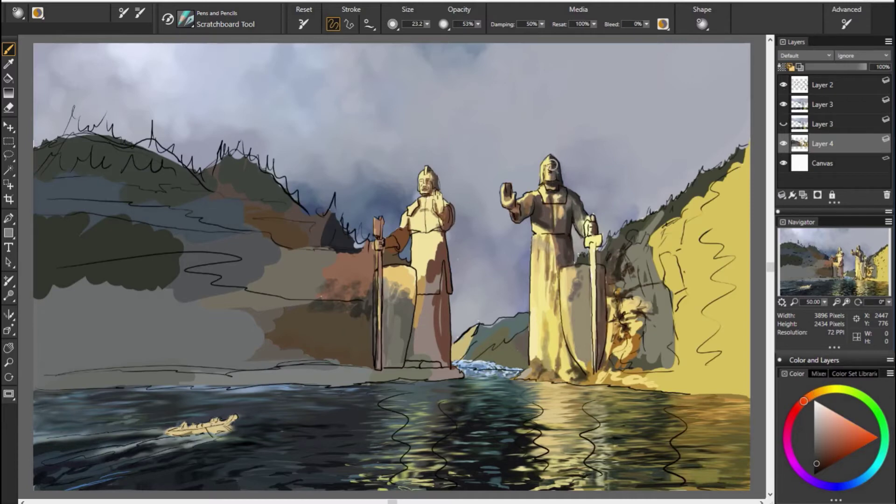
click(784, 85)
Sample orange-yellow from the cliff, then paler, darker brown, golden and red-orange colours.
alt+click(708, 226)
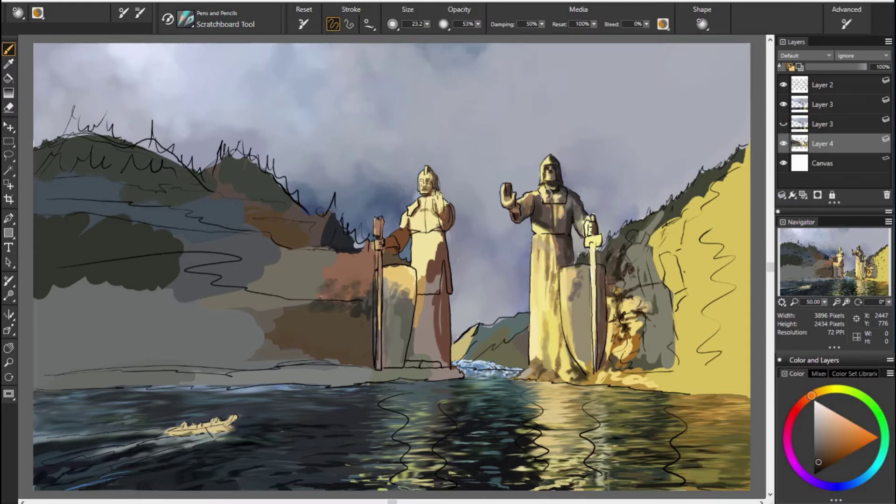
alt+click(537, 196)
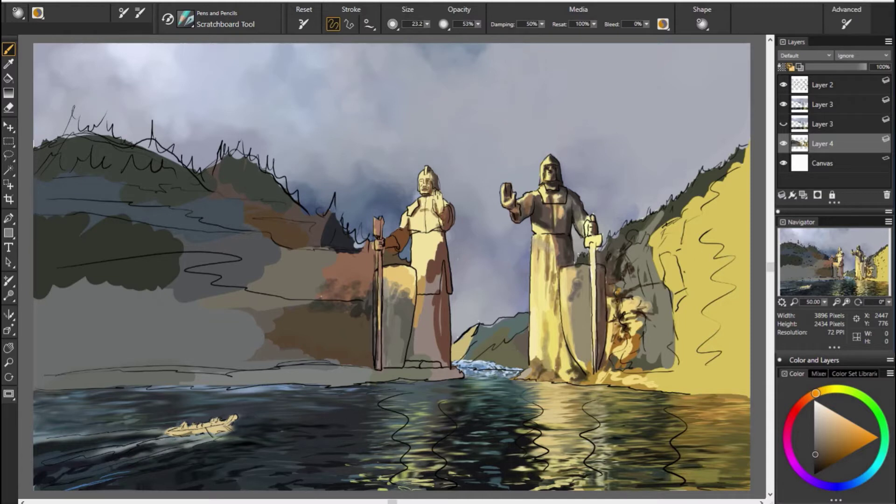
alt+click(634, 255)
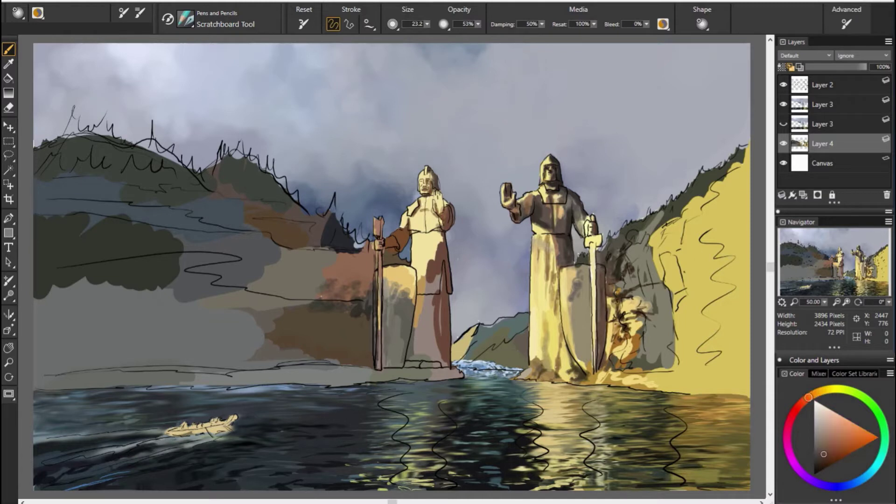
alt+click(626, 283)
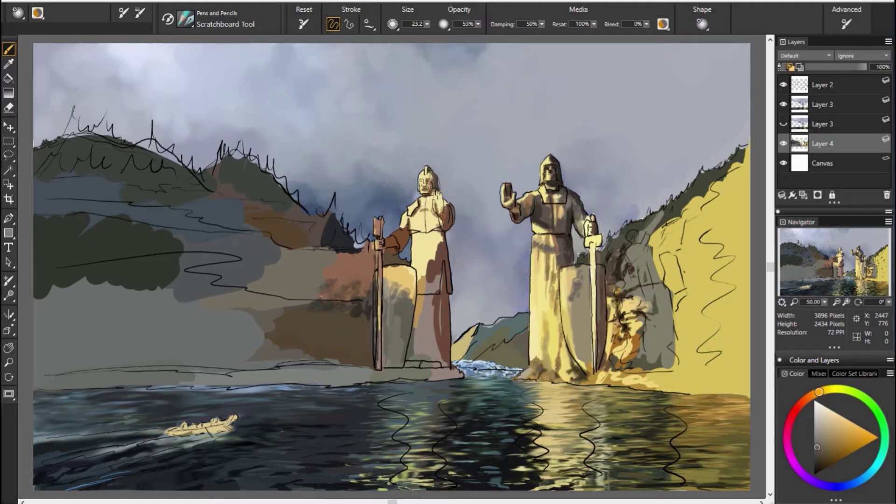
alt+click(551, 252)
Enlarge the brush to 30.4 at 30% opacity and darken the right statue's robe.
key(bracketright)
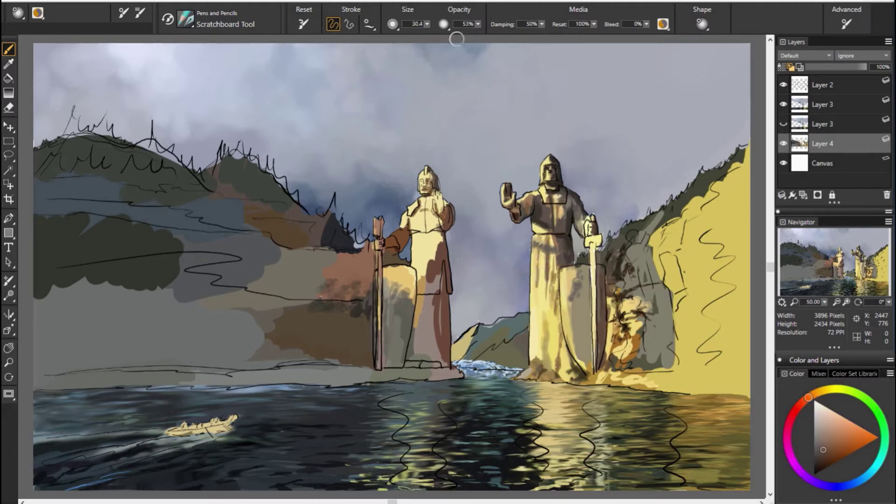
drag(456, 38, 439, 39)
alt+click(554, 324)
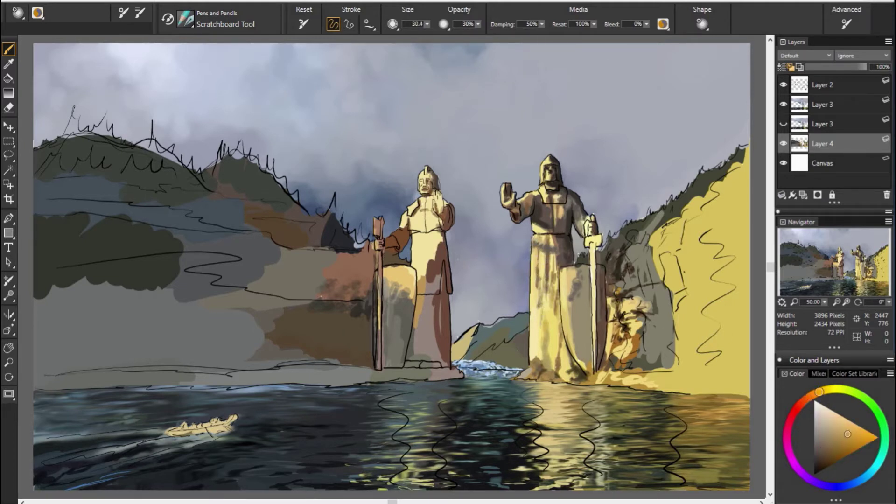
mouse_move(546, 306)
mouse_down()
mouse_move(539, 336)
mouse_move(559, 305)
mouse_up()
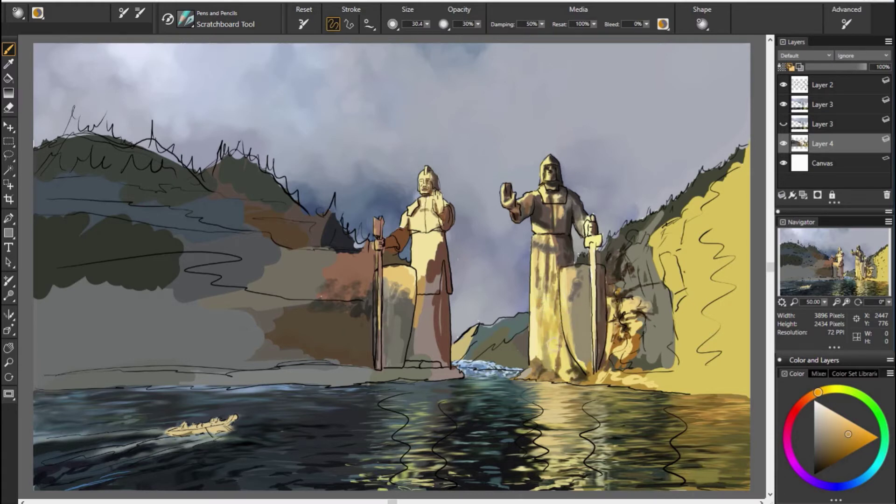
Sample darker and lighter oranges from the painting, then hide the black line sketch.
alt+click(420, 355)
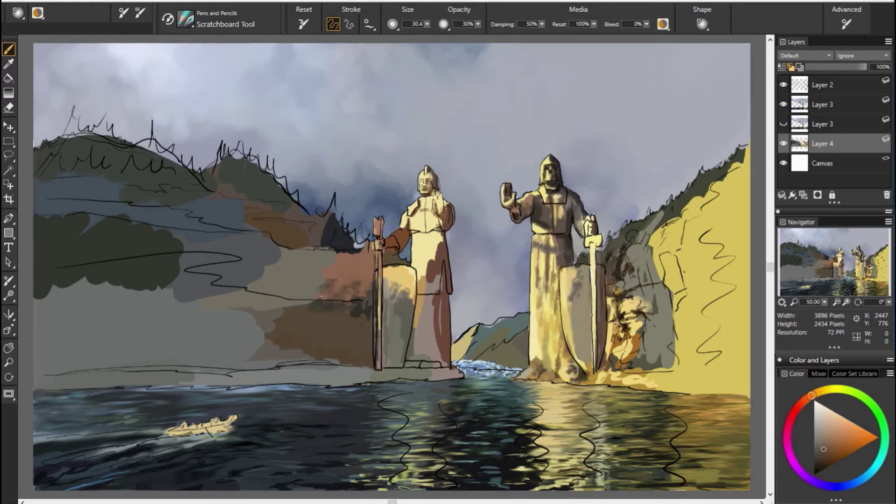
alt+click(577, 271)
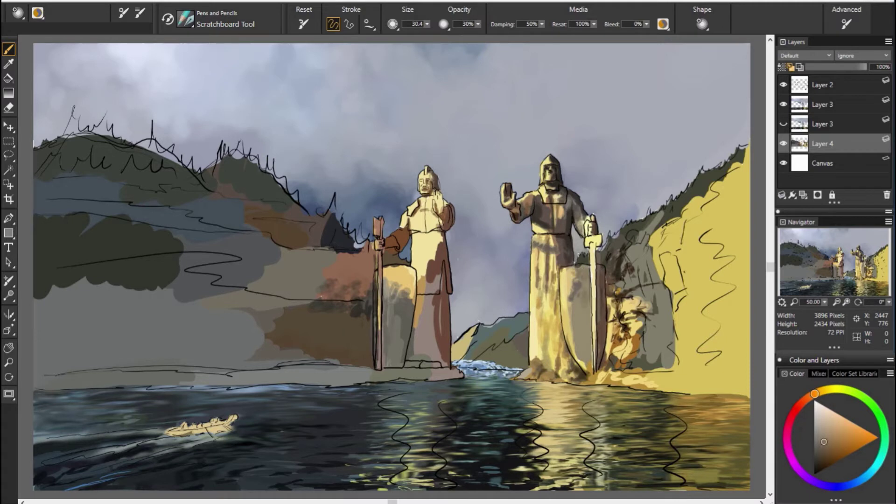
alt+click(603, 341)
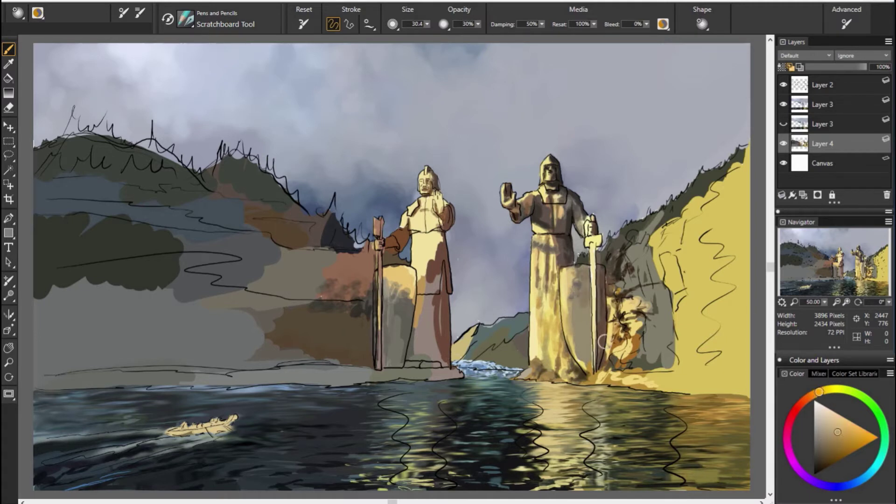
alt+click(585, 367)
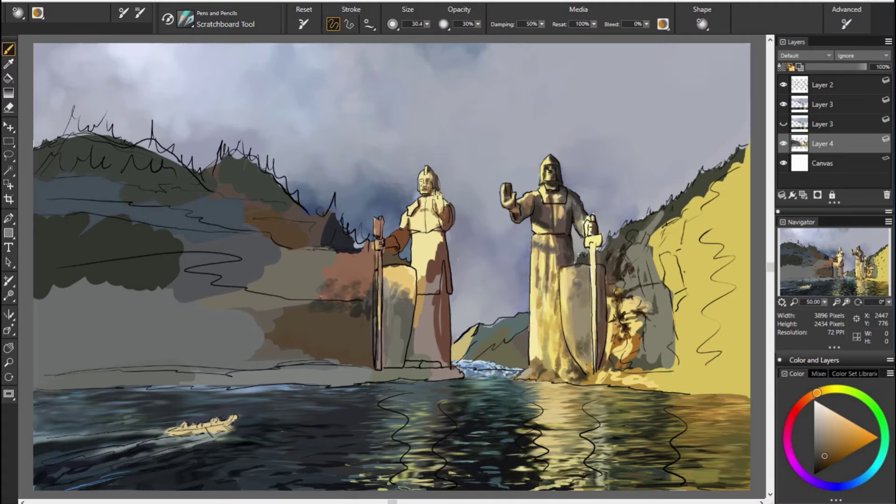
click(783, 84)
Paint orange, yellow highlight and darker orange-brown strokes down the right statue's base.
alt+click(602, 256)
drag(611, 298, 604, 339)
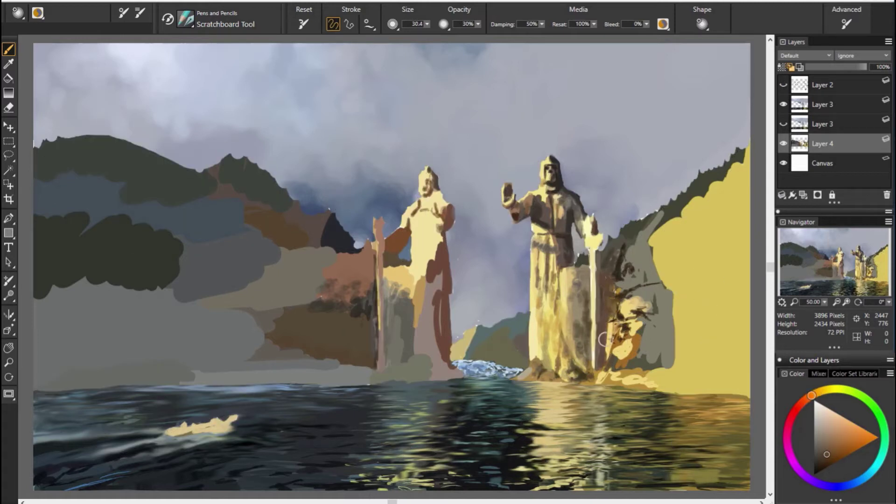
alt+click(667, 289)
drag(627, 275, 615, 355)
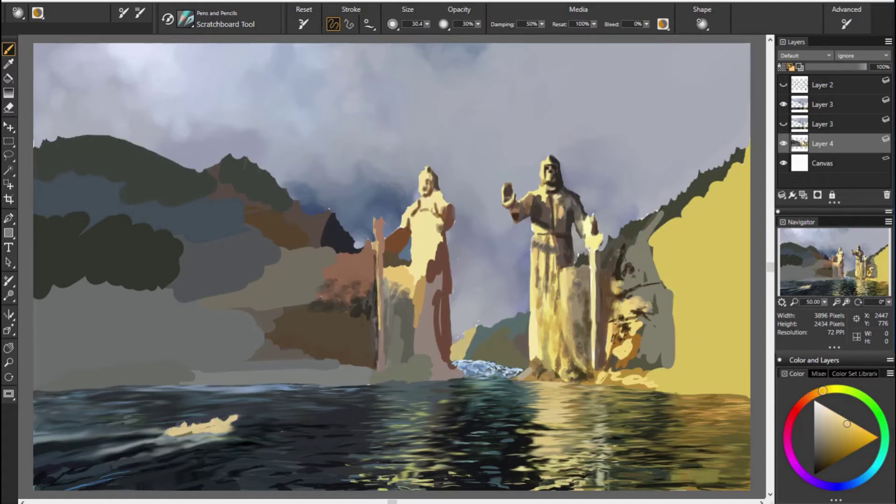
alt+click(607, 326)
drag(602, 317, 609, 357)
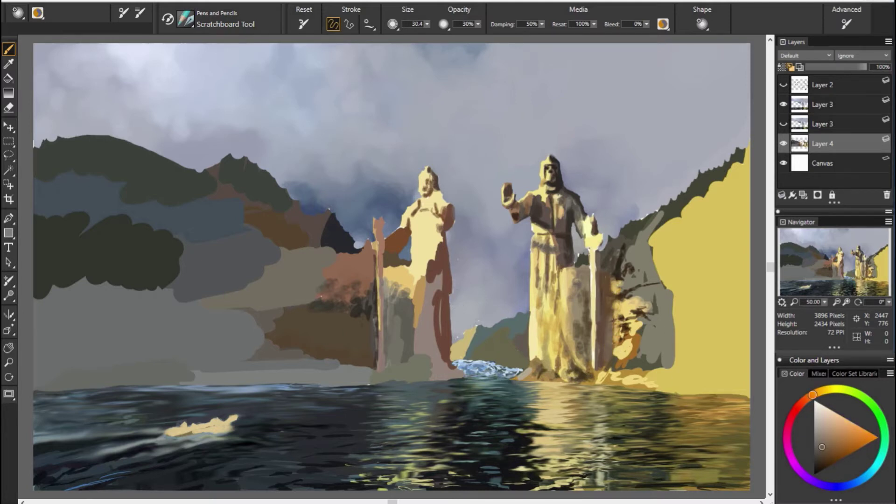
Add dark red-brown strokes, a belt and lower-robe folds to the left statue.
alt+click(447, 290)
mouse_move(448, 271)
mouse_down()
mouse_move(445, 302)
mouse_move(446, 236)
mouse_move(413, 245)
mouse_move(441, 242)
mouse_move(411, 262)
mouse_move(436, 280)
mouse_up()
alt+click(430, 219)
mouse_move(417, 251)
mouse_down()
mouse_move(443, 268)
mouse_move(429, 278)
mouse_move(424, 320)
mouse_up()
alt+click(436, 254)
drag(412, 268, 410, 373)
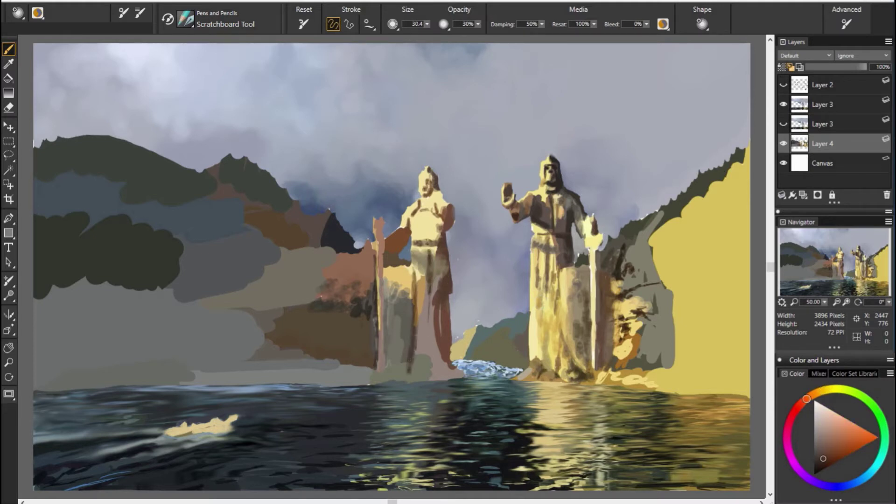
drag(439, 317, 441, 373)
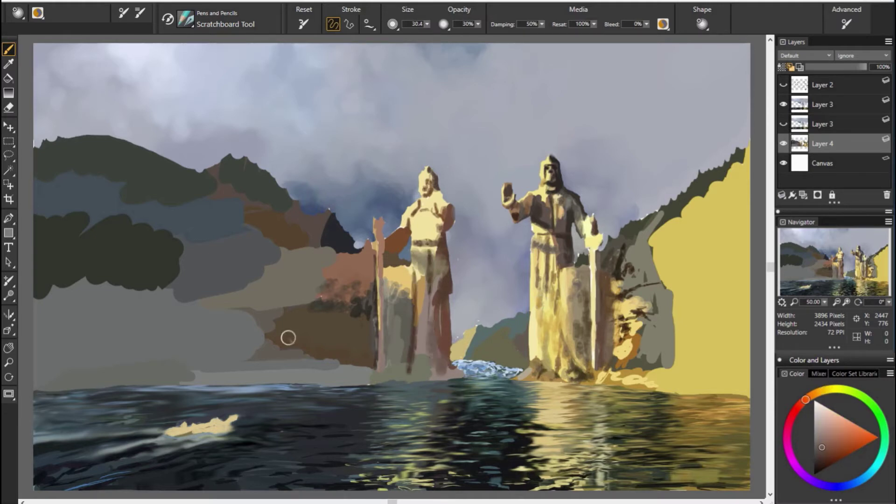
Dab yellow onto the right statue's sword hilt and sample a dark red-orange.
alt+click(395, 269)
drag(589, 238, 590, 245)
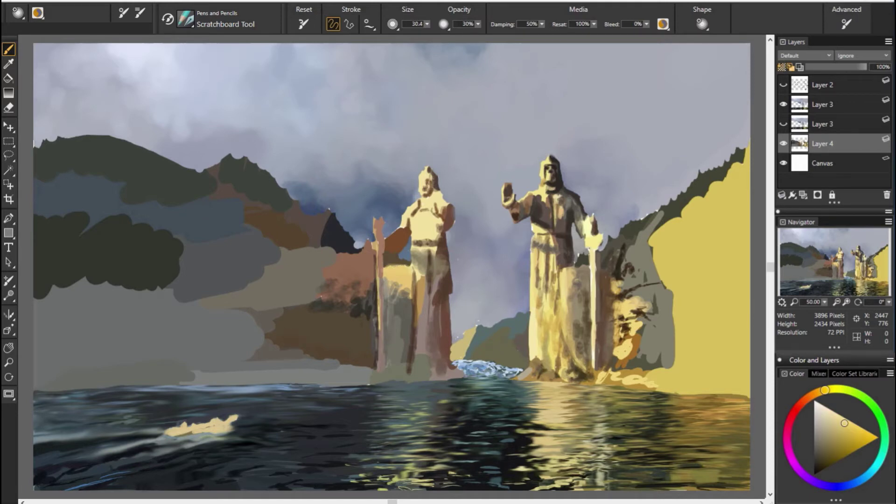
alt+click(607, 280)
Show the line sketch and sample browns, oranges and light yellows from the painting.
click(783, 84)
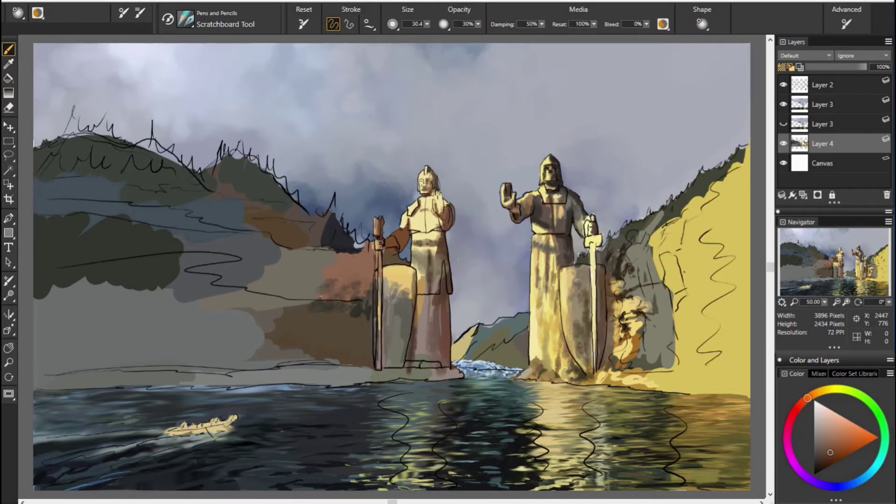
alt+click(422, 259)
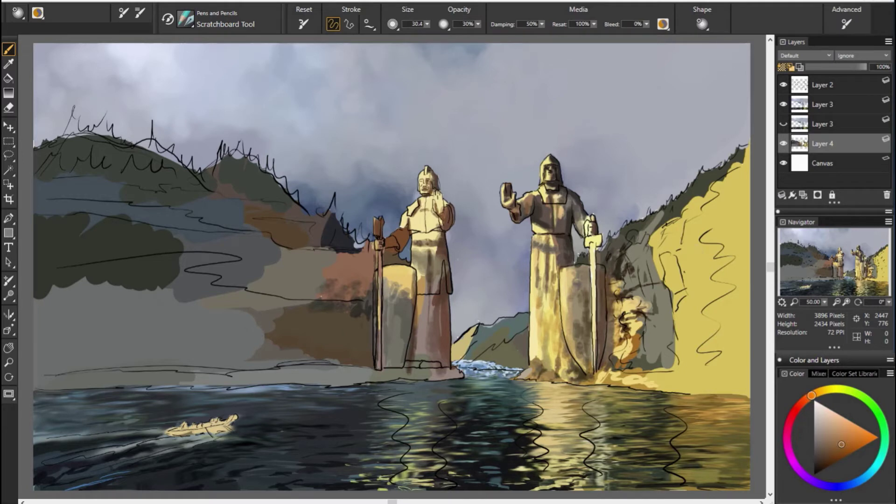
alt+click(322, 269)
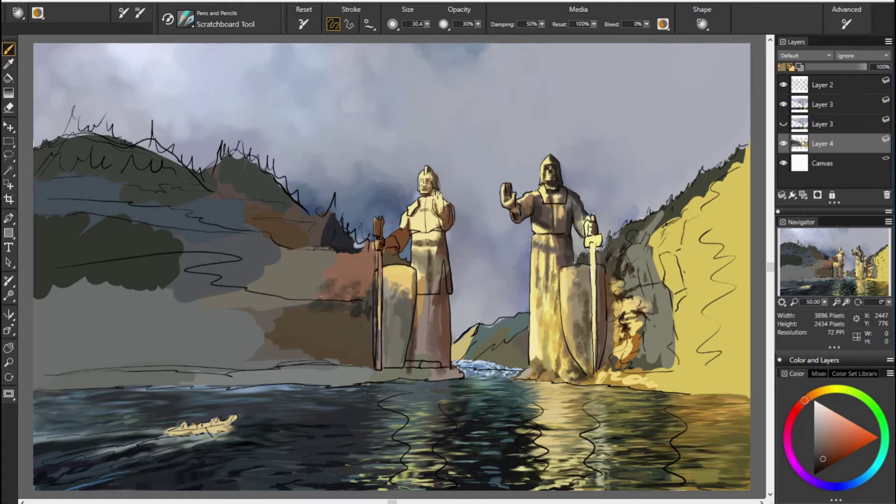
alt+click(396, 280)
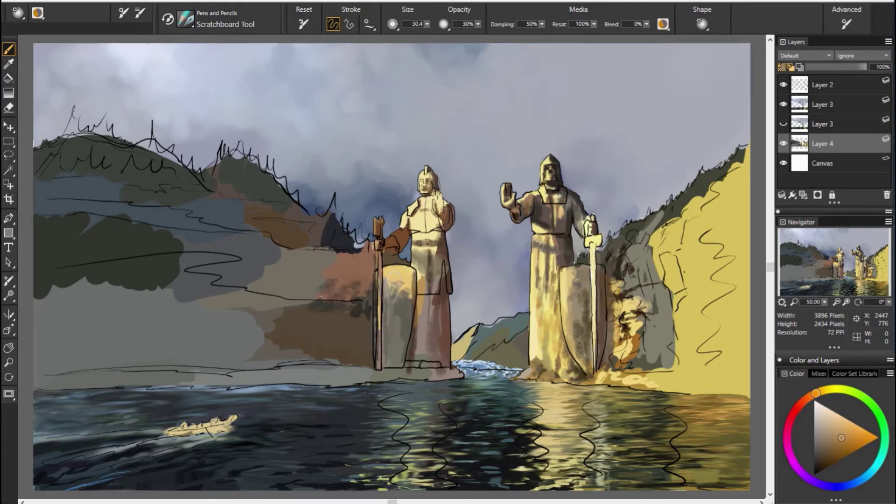
alt+click(411, 296)
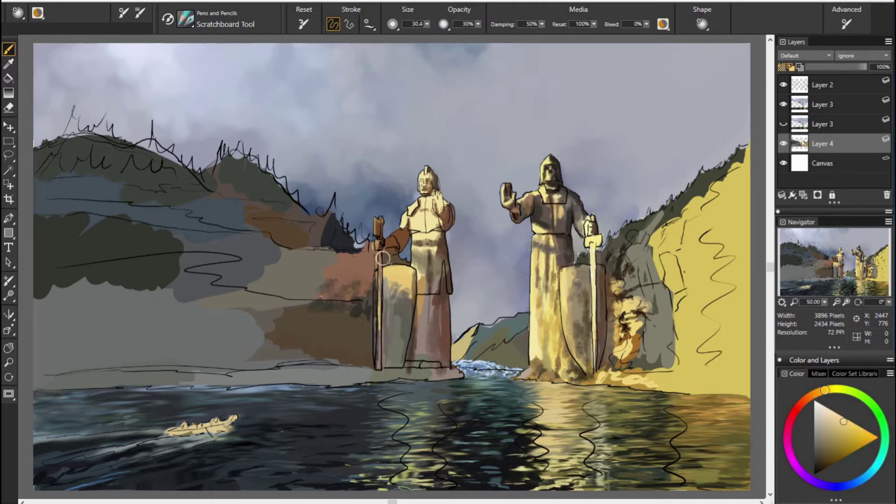
alt+click(398, 255)
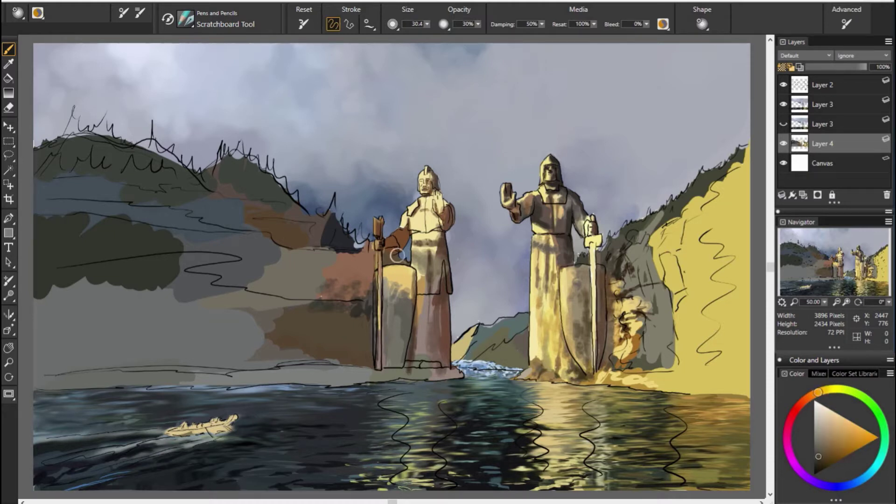
alt+click(609, 264)
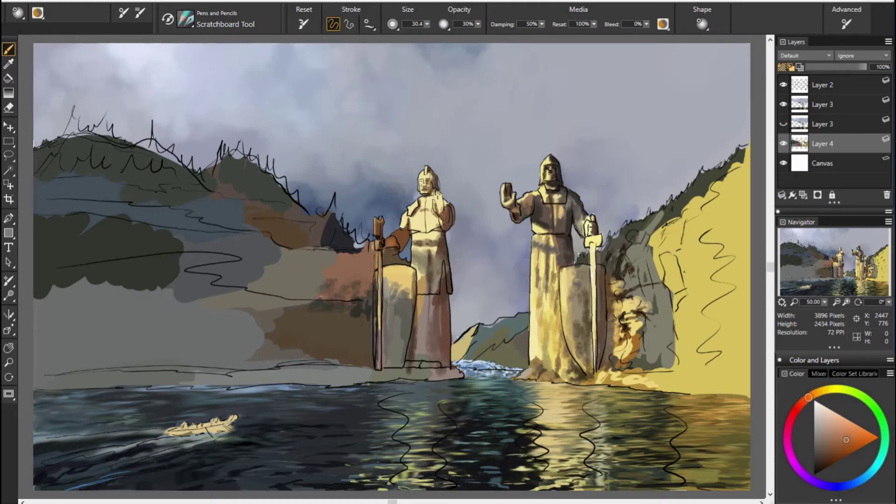
alt+click(601, 254)
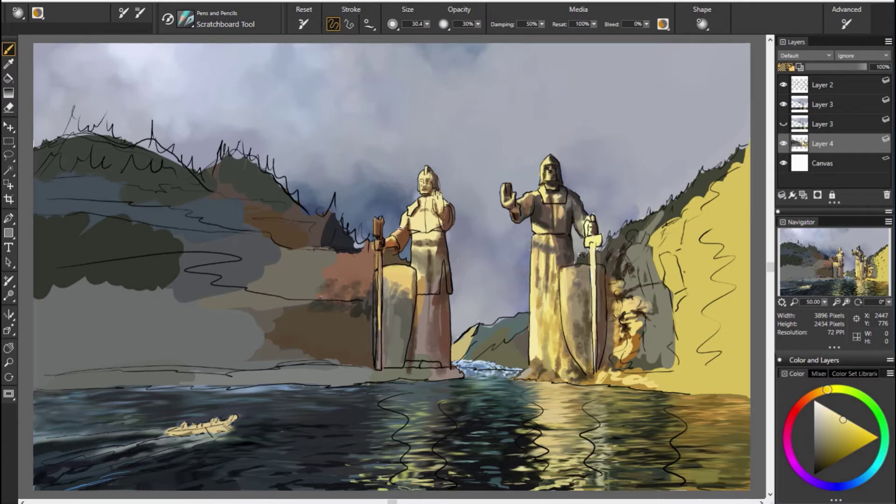
alt+click(392, 244)
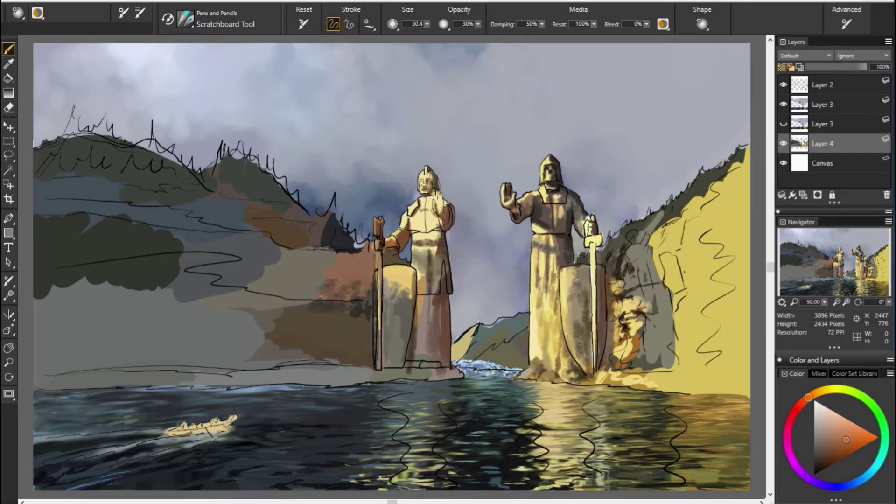
alt+click(513, 267)
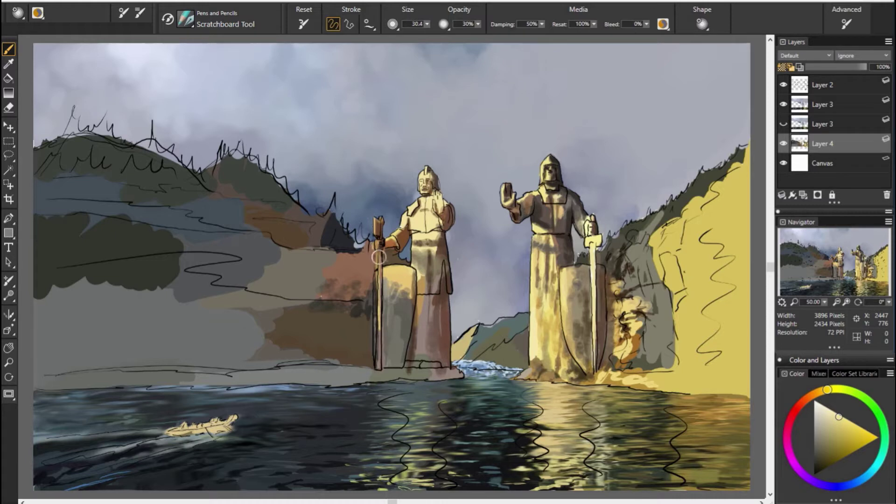
Paint a light yellow patch beside the left statue's staff and darken its seat area.
drag(375, 254, 359, 252)
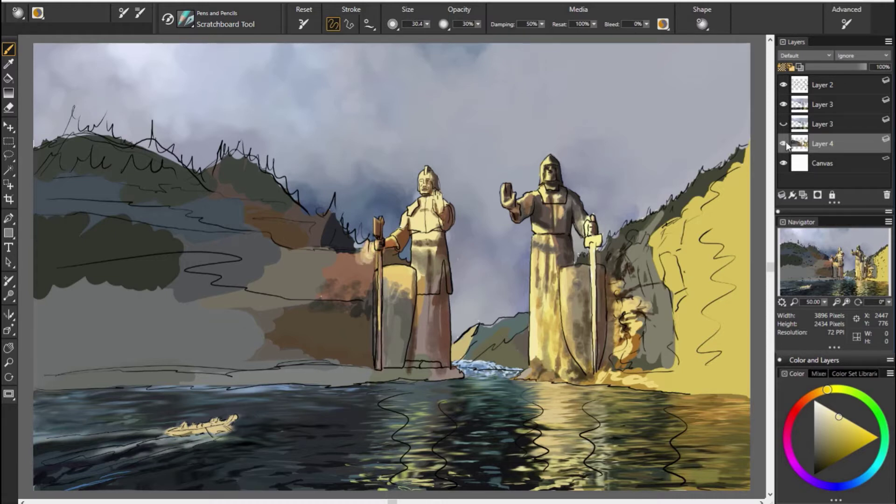
click(784, 143)
click(784, 143)
alt+click(385, 299)
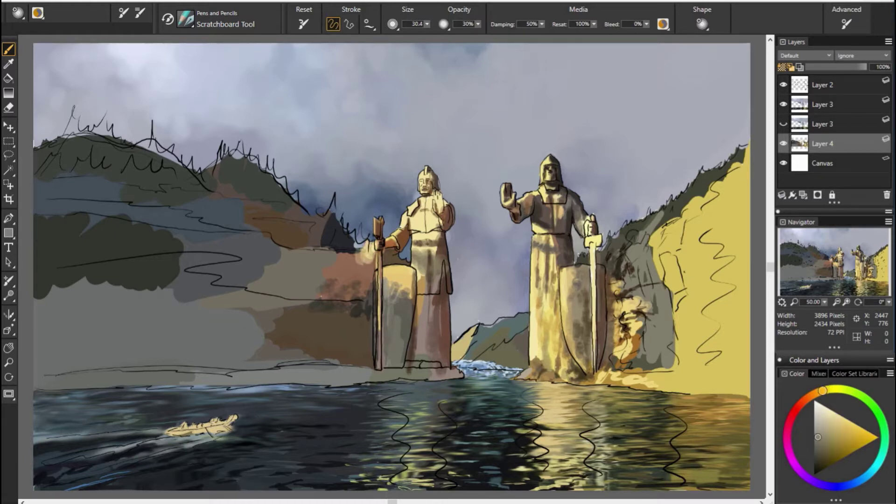
drag(376, 280, 385, 296)
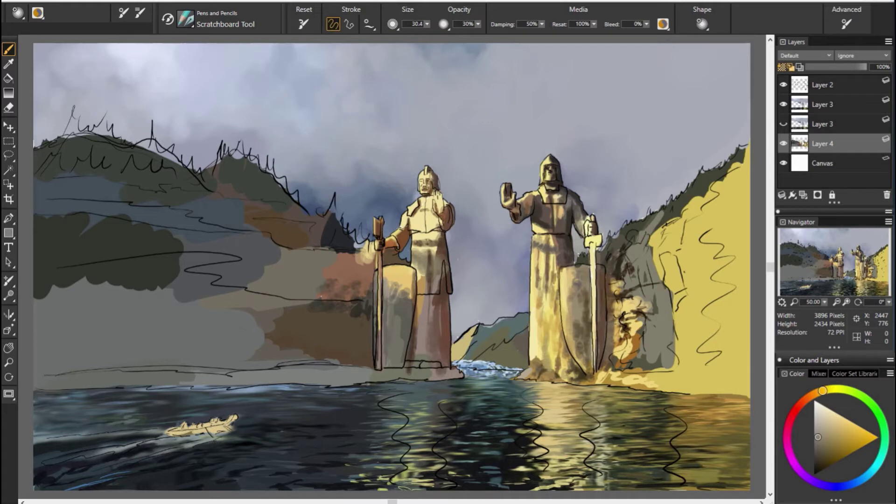
alt+click(382, 350)
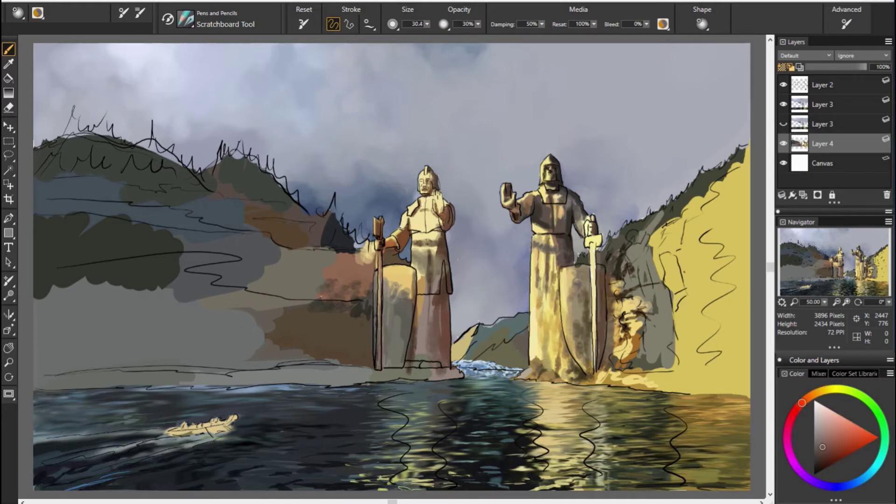
alt+click(385, 352)
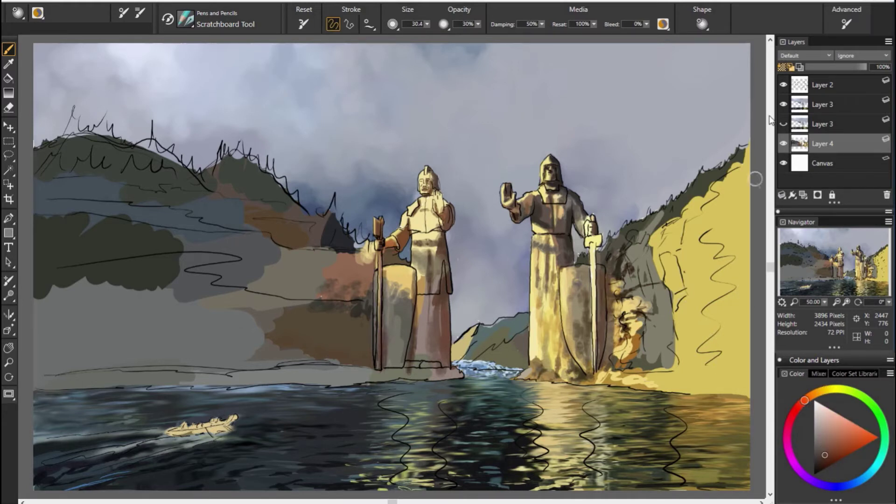
click(783, 84)
alt+click(144, 310)
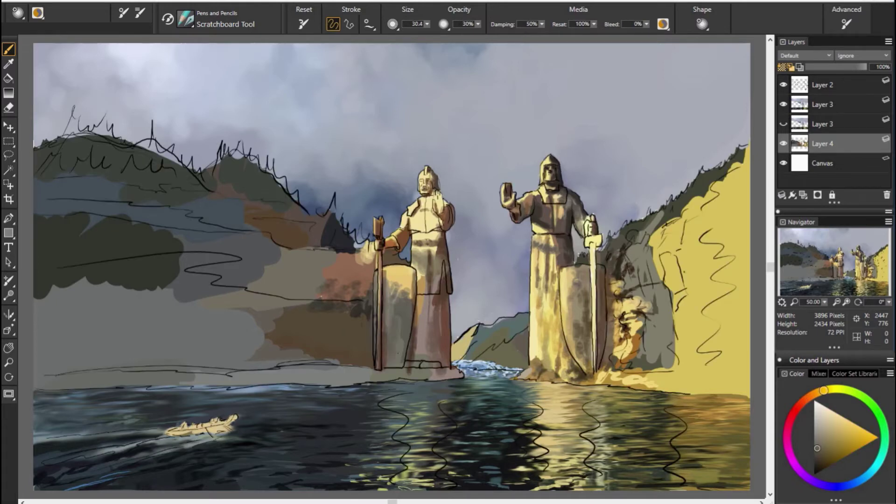
Sample base, robe and cliff colours, ending on darker ochres from the left statue.
alt+click(386, 380)
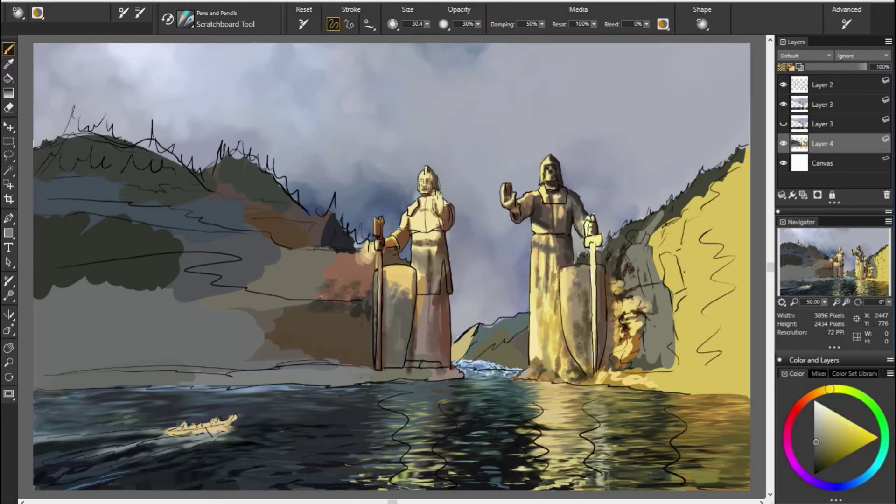
alt+click(386, 374)
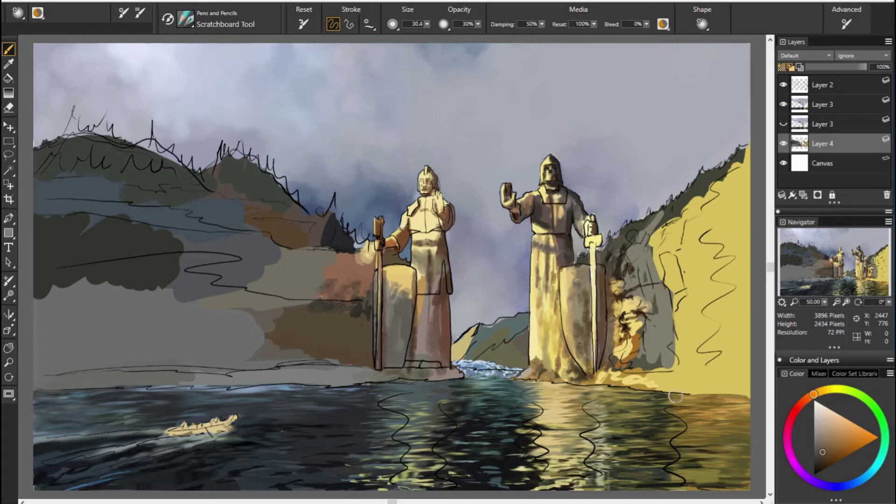
alt+click(434, 373)
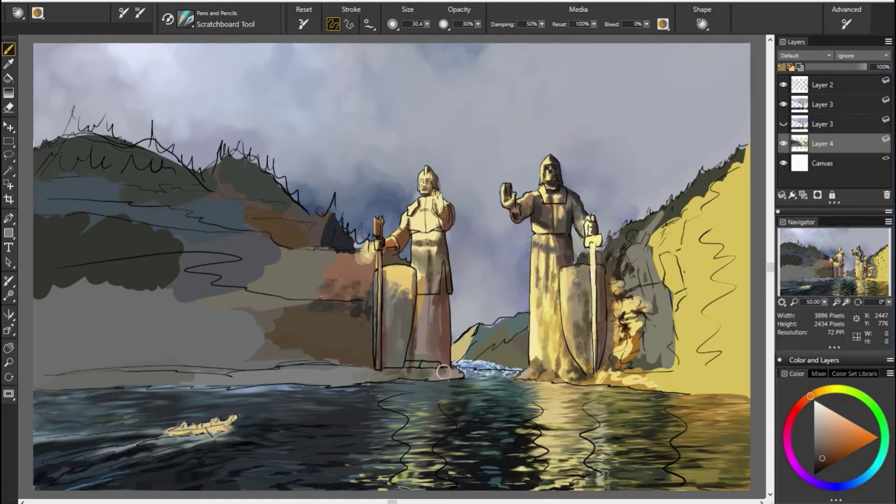
alt+click(440, 334)
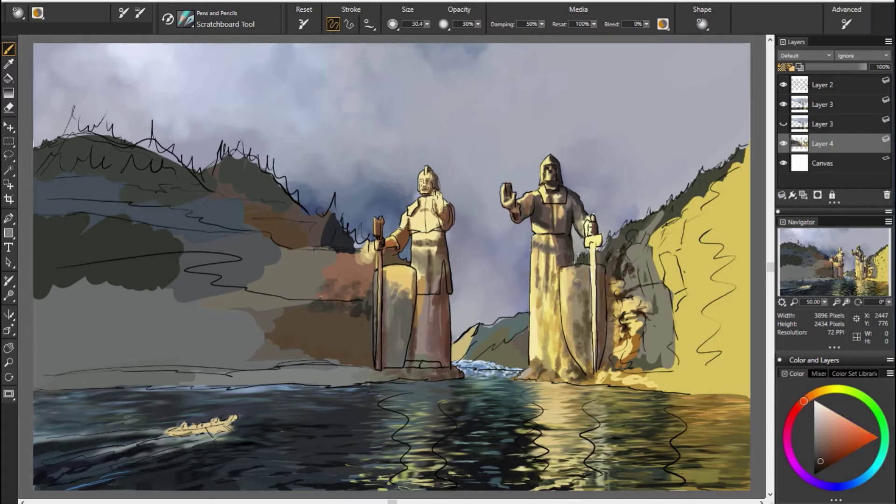
alt+click(443, 273)
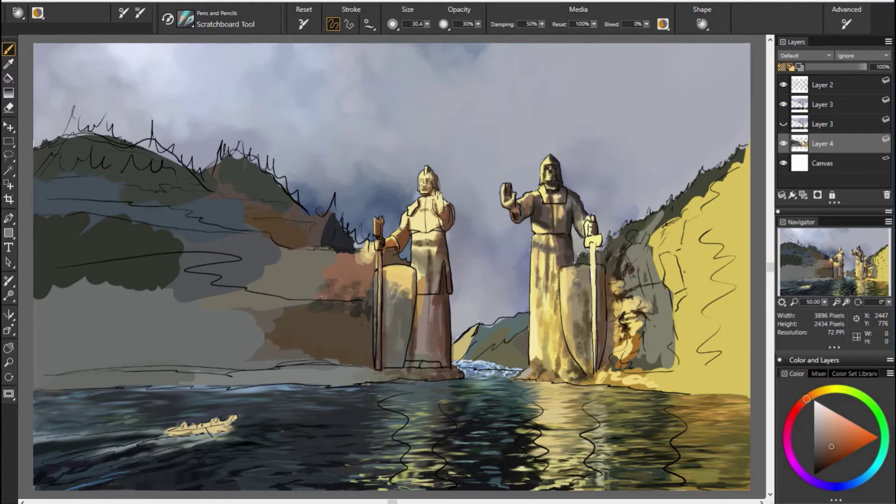
alt+click(722, 286)
alt+click(418, 266)
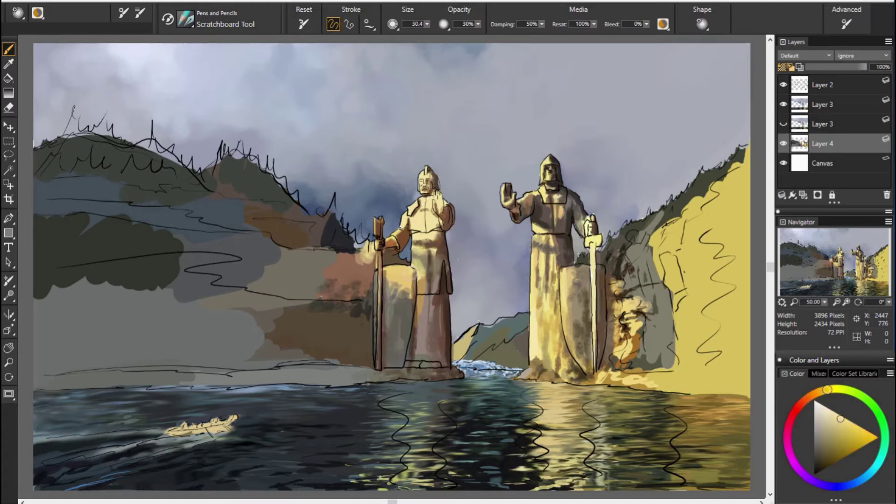
alt+click(431, 273)
Brighten the left statue's chest with light yellow, then sample softer yellow and darker tones.
alt+click(413, 242)
drag(411, 242, 428, 248)
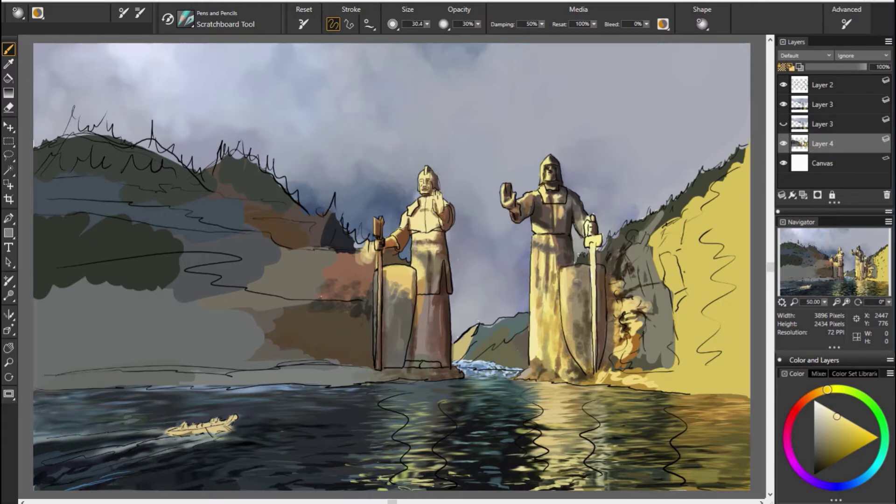
alt+click(416, 240)
alt+click(437, 204)
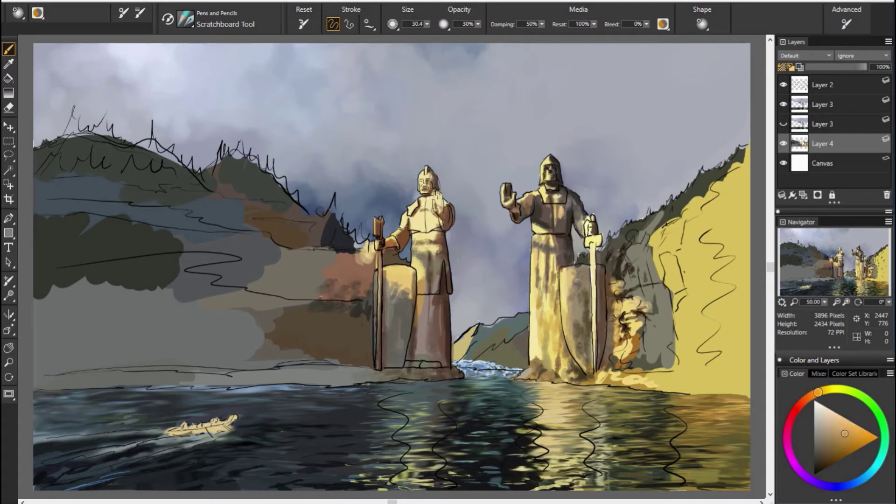
alt+click(575, 265)
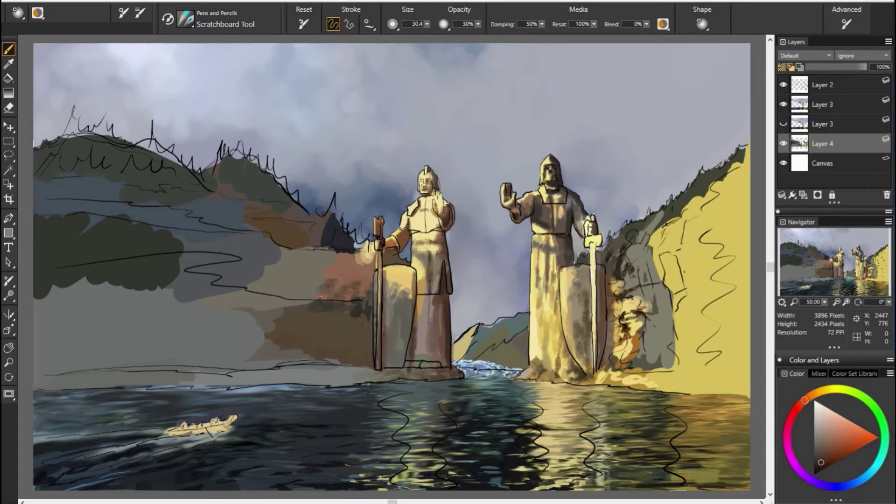
Toggle the line art and sky/water layers to compare, and sample the grey-blue sky.
click(783, 84)
alt+click(551, 171)
click(783, 85)
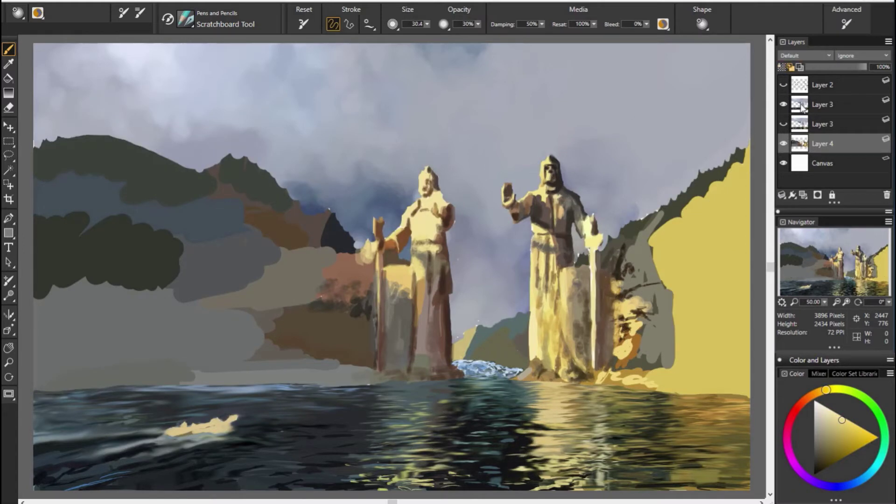
click(783, 104)
click(783, 104)
click(823, 104)
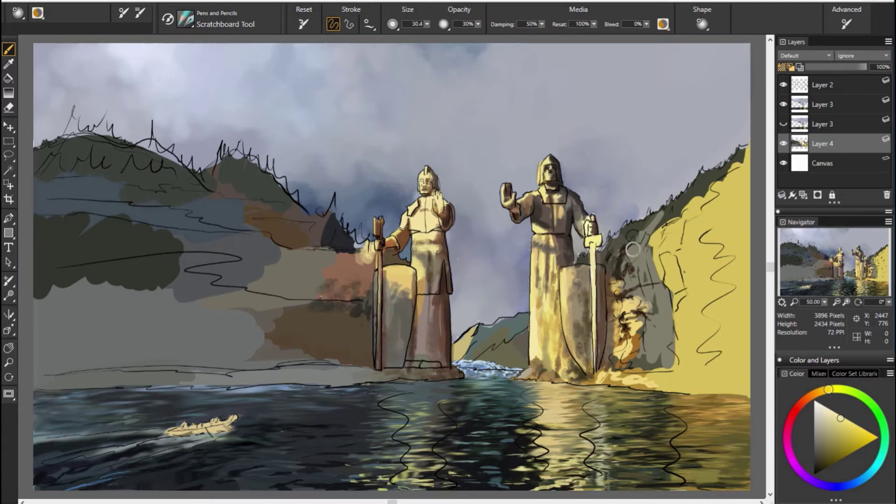
alt+click(540, 166)
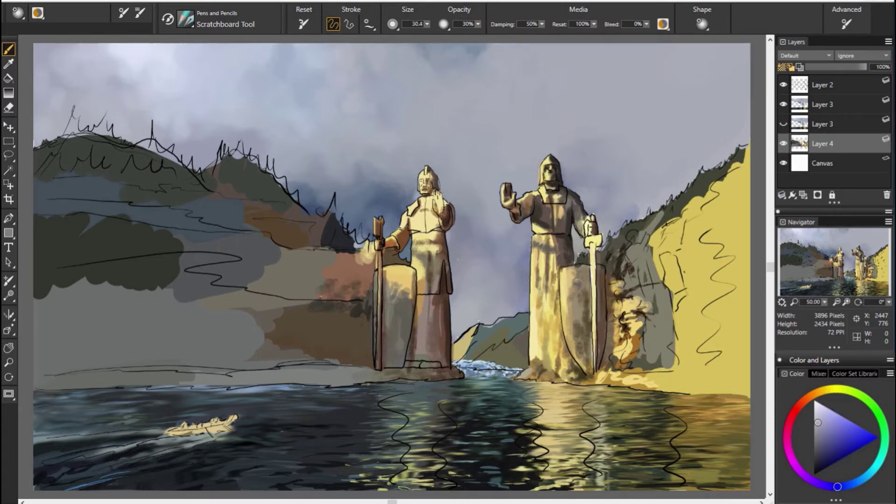
click(783, 84)
click(784, 84)
Paint over the right statue's sword hilt in golden yellow and toggle the line art to compare.
alt+click(596, 221)
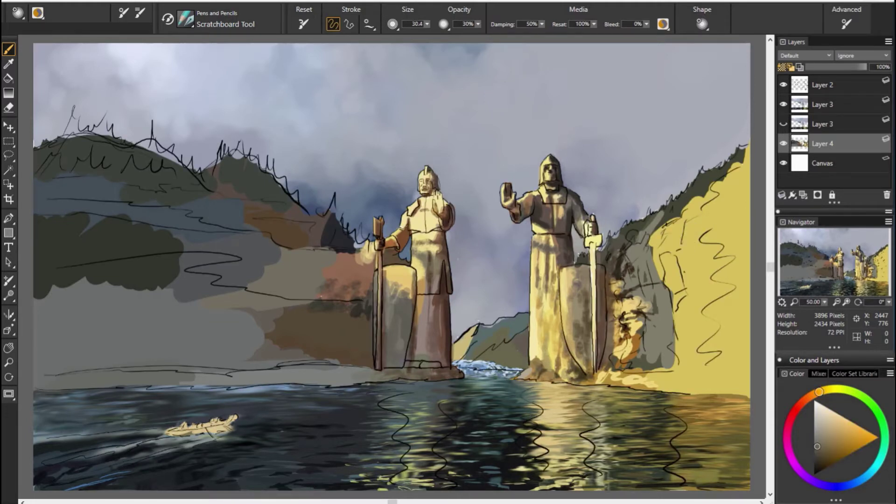
alt+click(565, 263)
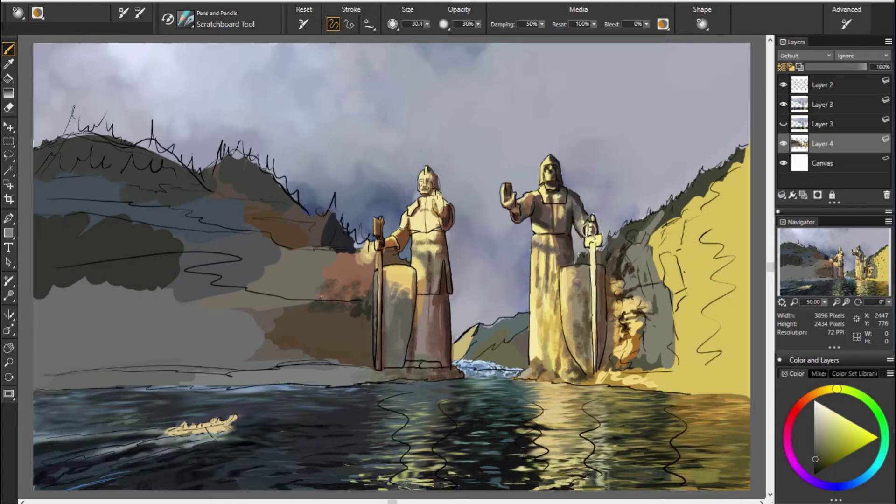
drag(591, 229, 595, 238)
click(783, 85)
click(822, 85)
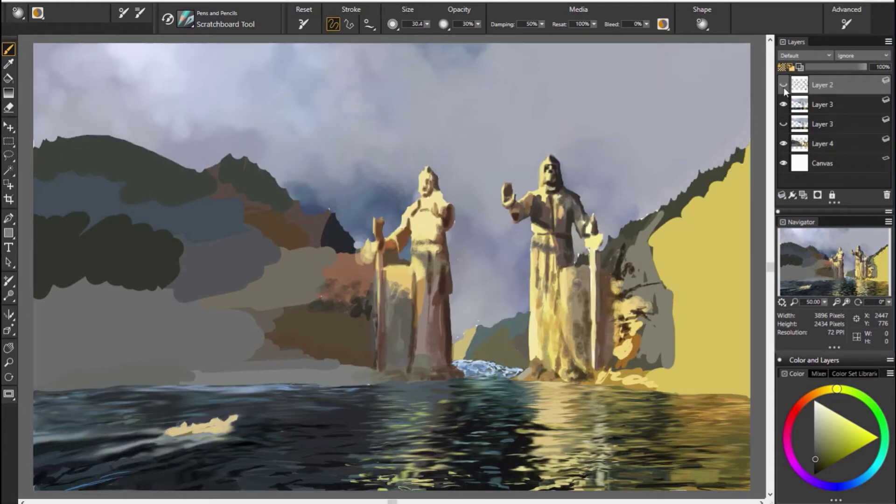
click(783, 85)
alt+click(531, 262)
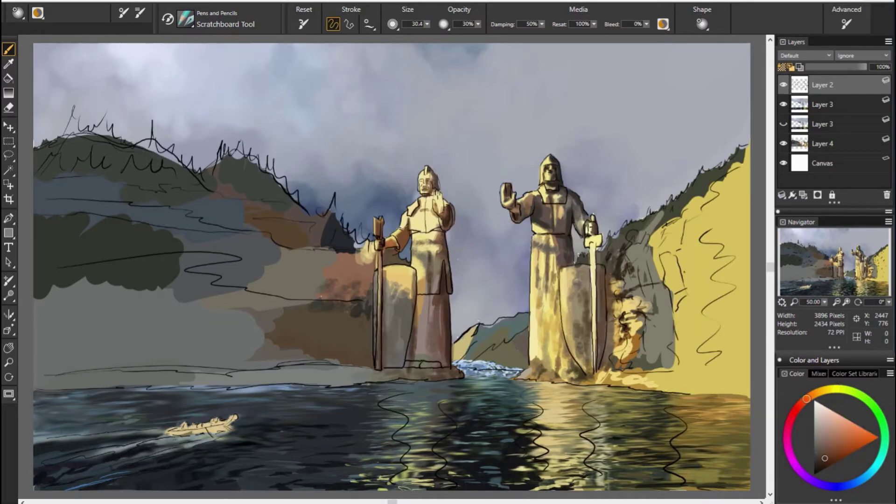
Return to Layer 4 and sample sky, orange-brown, golden and grey-olive colours.
click(828, 451)
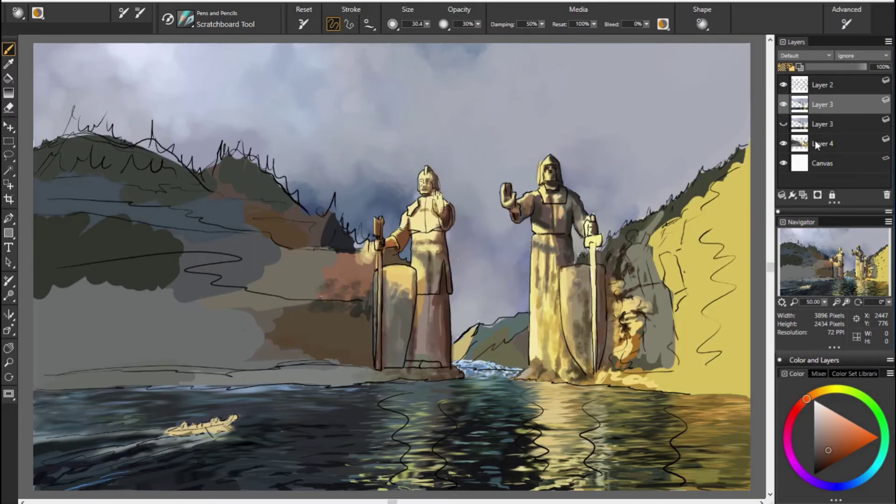
click(815, 141)
alt+click(540, 161)
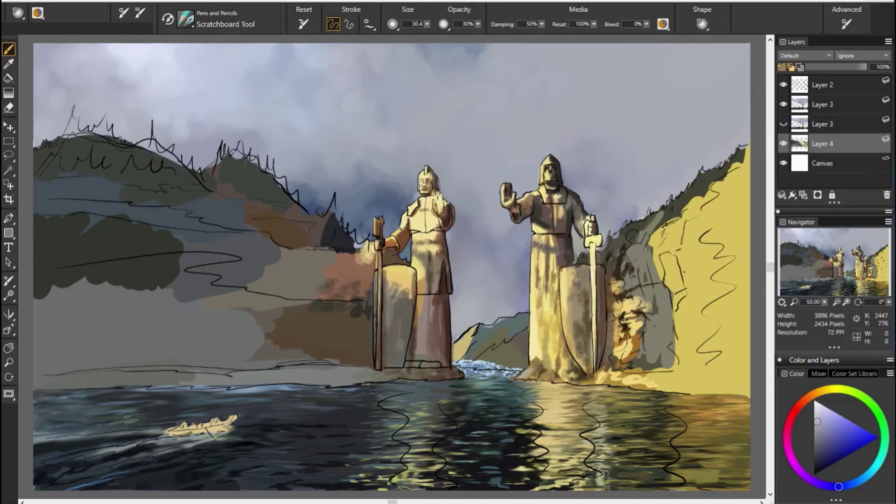
alt+click(426, 184)
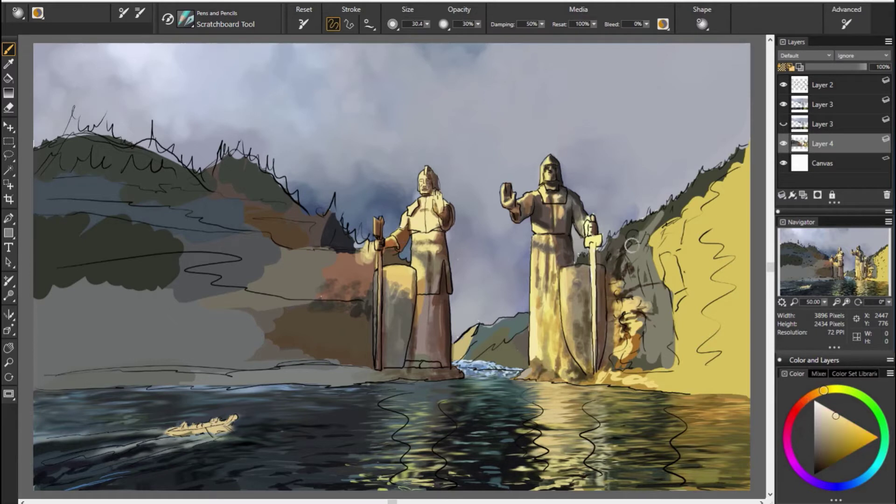
alt+click(561, 241)
alt+click(581, 211)
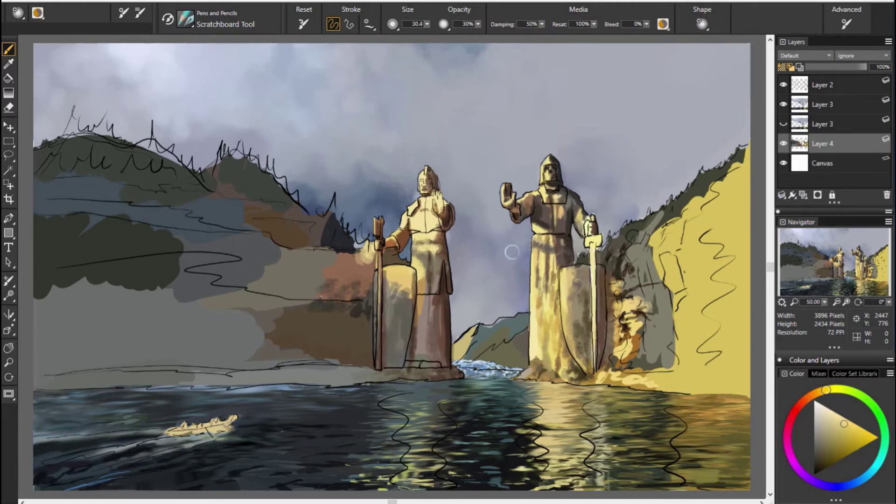
alt+click(631, 230)
Shift toward orange-red, darken the right statue's chest, then pick dark brown and golden shades.
drag(824, 390, 807, 398)
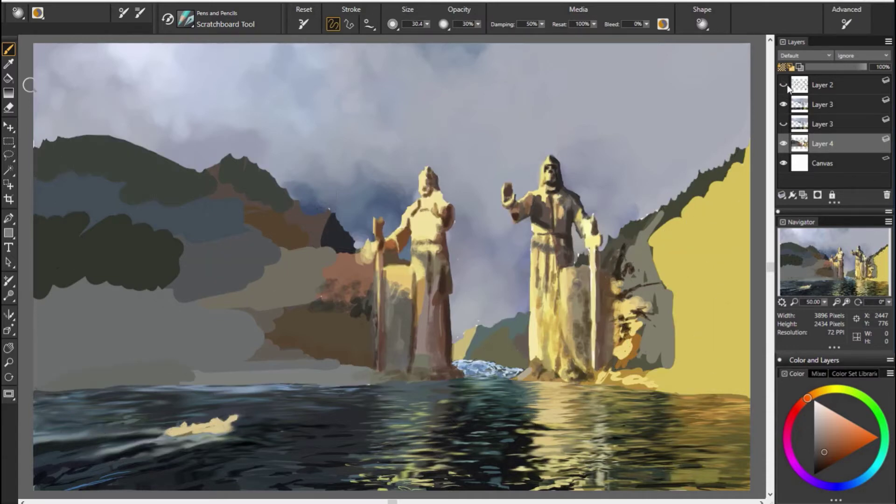
alt+click(681, 262)
drag(559, 196, 569, 210)
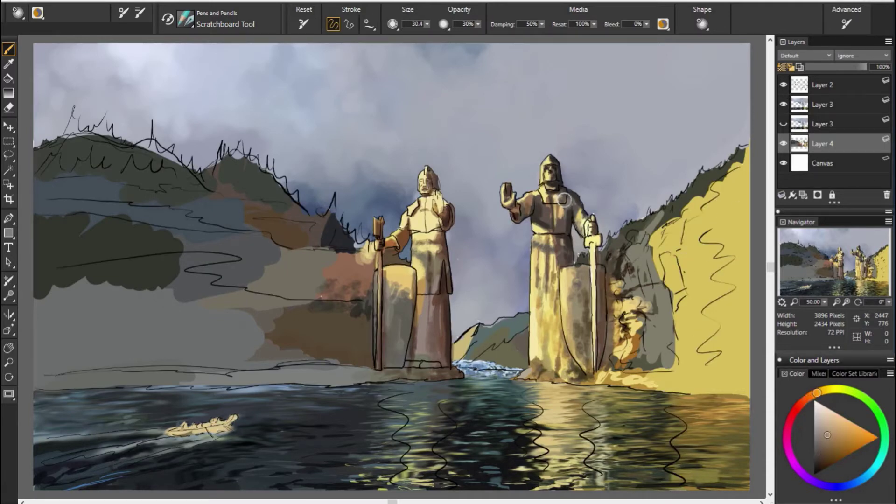
alt+click(567, 213)
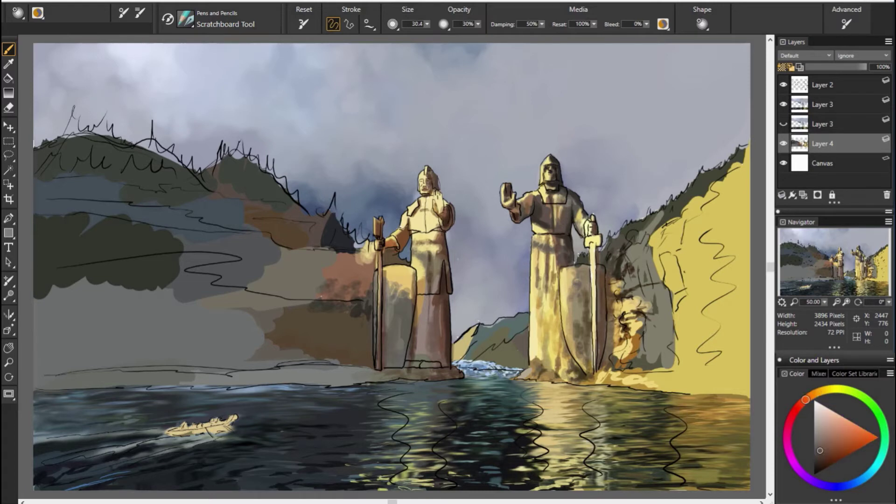
alt+click(564, 203)
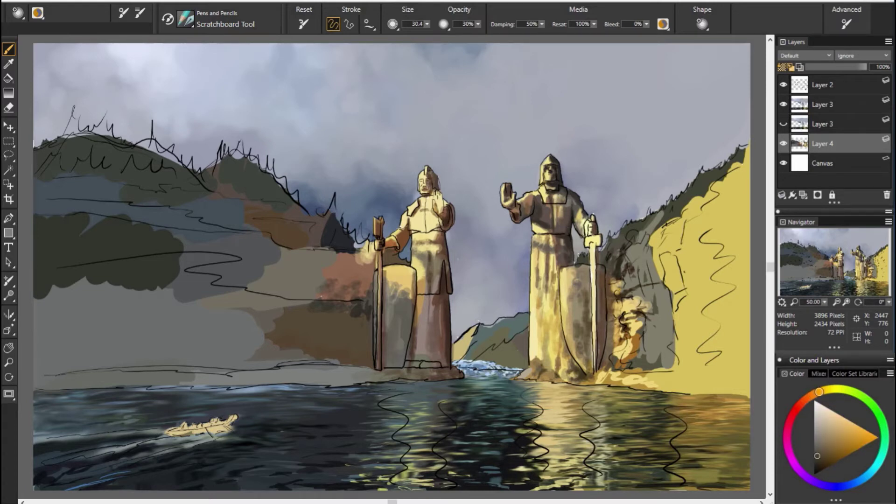
alt+click(547, 215)
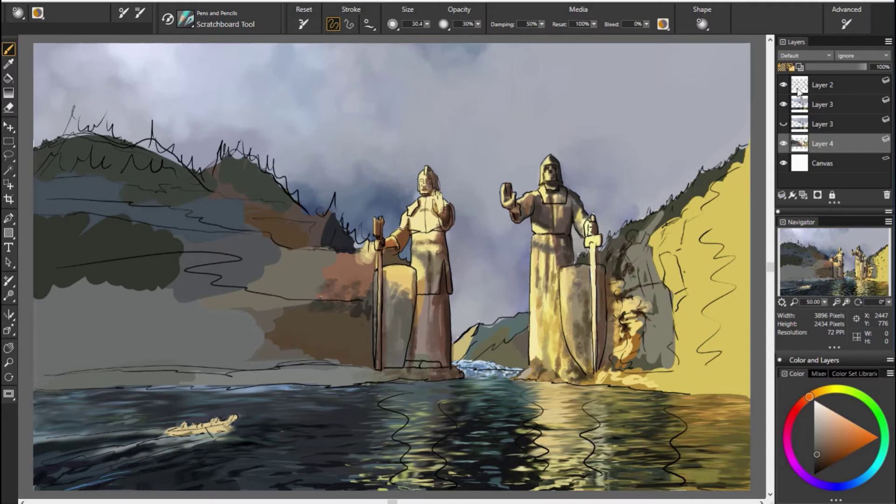
alt+click(700, 195)
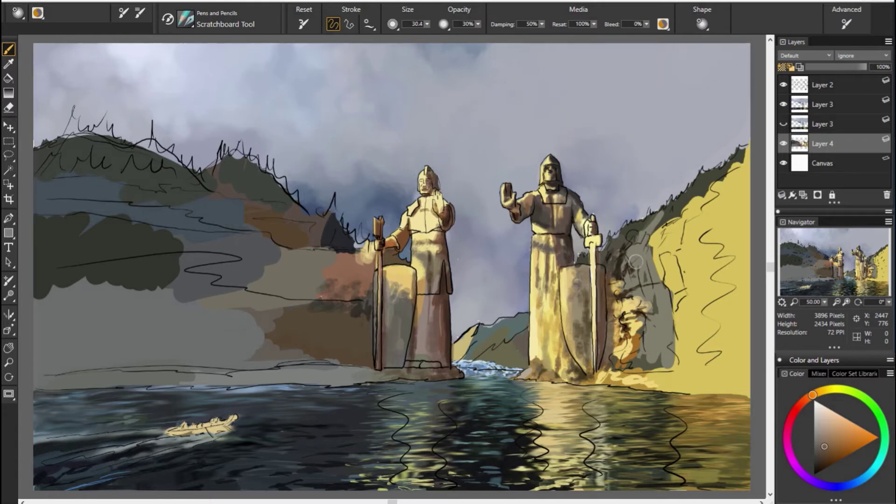
Dab dark brown on the left hillside and sweep grey-olive strokes across the left hills.
alt+click(234, 299)
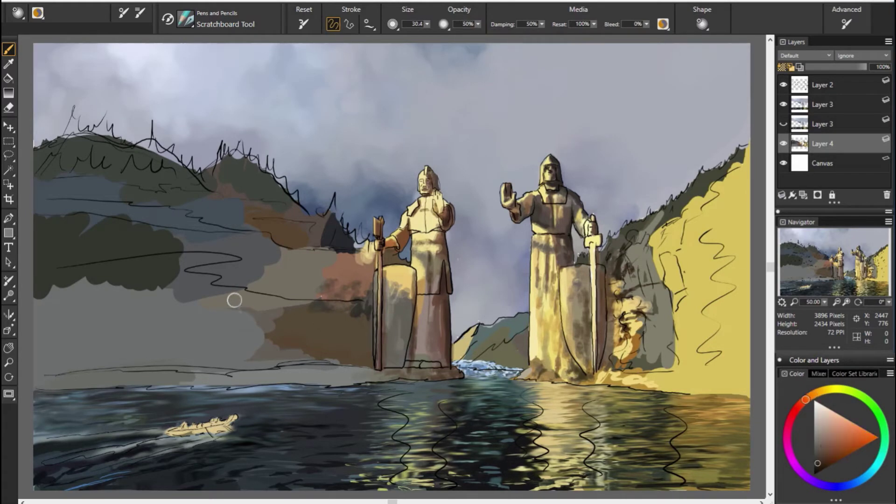
mouse_move(233, 300)
mouse_down()
mouse_move(217, 310)
mouse_move(208, 294)
mouse_move(238, 292)
mouse_up()
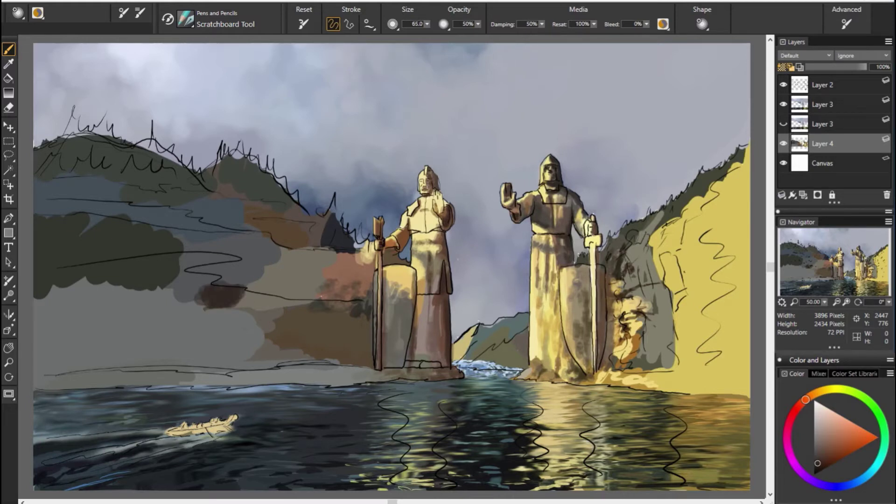
alt+click(255, 297)
alt+click(153, 383)
mouse_move(196, 359)
mouse_down()
mouse_move(266, 368)
mouse_move(303, 357)
mouse_move(261, 334)
mouse_move(66, 298)
mouse_up()
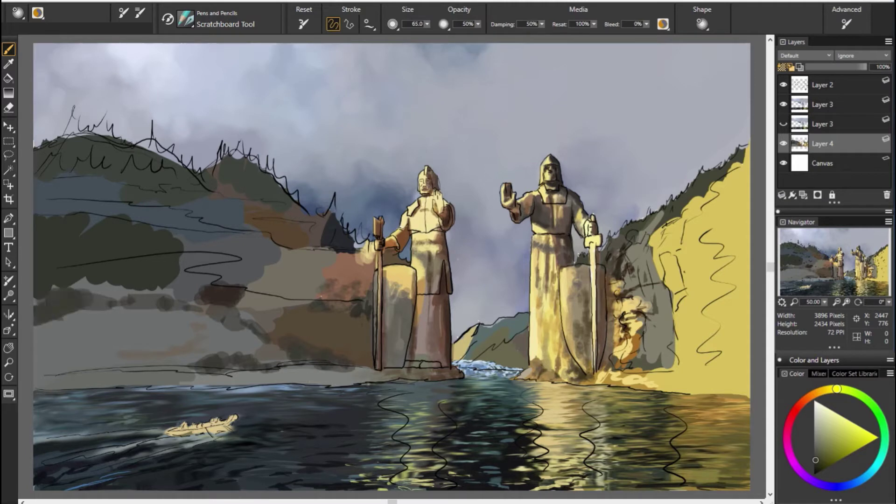
Paint muted blue-grey strokes across the left hills and along the lower-left shore.
alt+click(155, 305)
mouse_move(156, 308)
mouse_down()
mouse_move(42, 336)
mouse_move(84, 341)
mouse_move(103, 368)
mouse_move(219, 373)
mouse_up()
alt+click(272, 353)
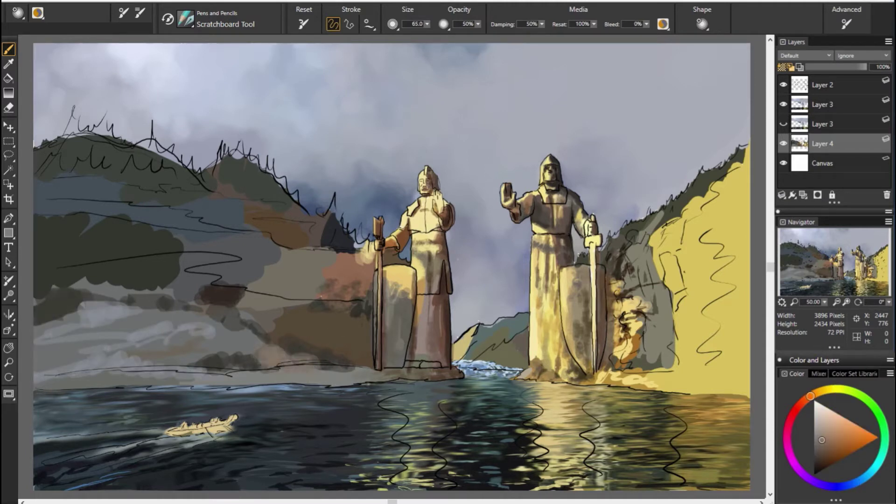
alt+click(372, 296)
Lighten the left hilltop with olive green and add darker olive strokes to the hill.
alt+click(62, 298)
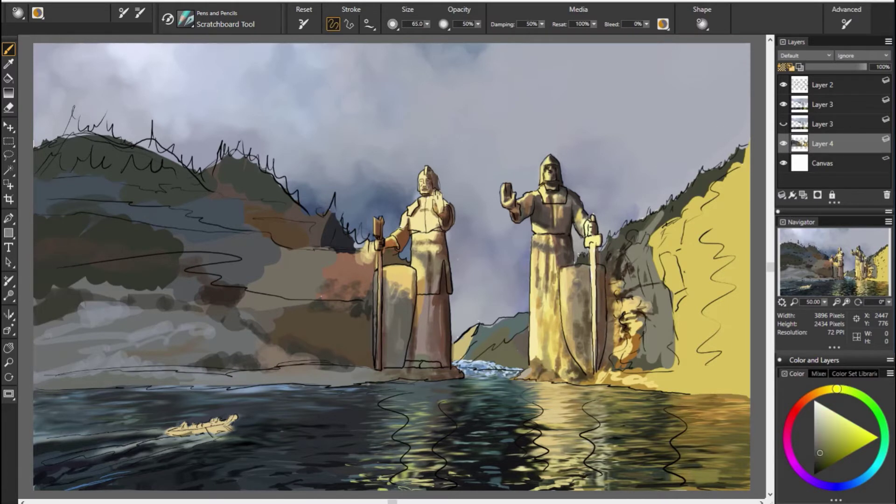
mouse_move(58, 159)
mouse_down()
mouse_move(89, 136)
mouse_move(111, 140)
mouse_up()
mouse_move(44, 177)
mouse_down()
mouse_move(72, 152)
mouse_move(61, 161)
mouse_up()
alt+click(317, 174)
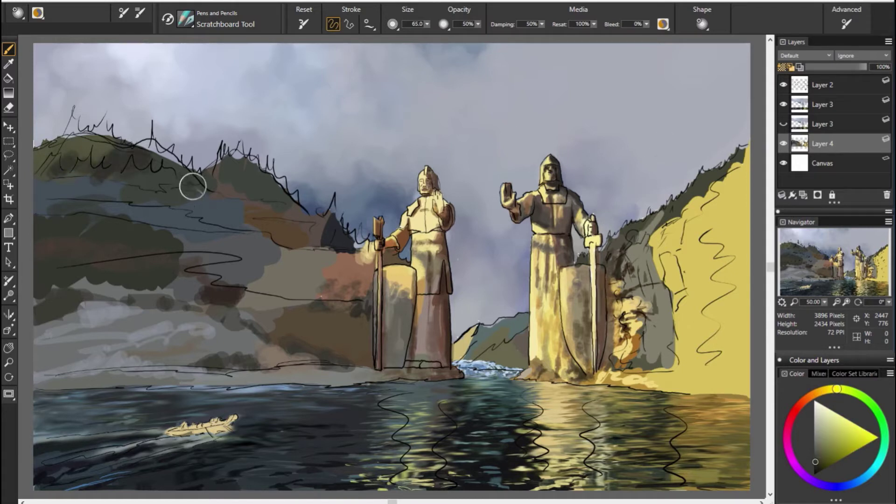
alt+click(165, 256)
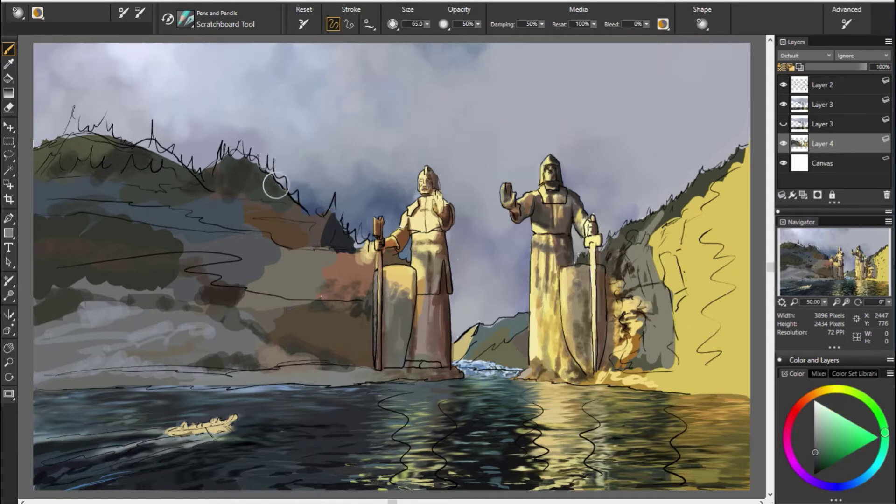
alt+click(461, 228)
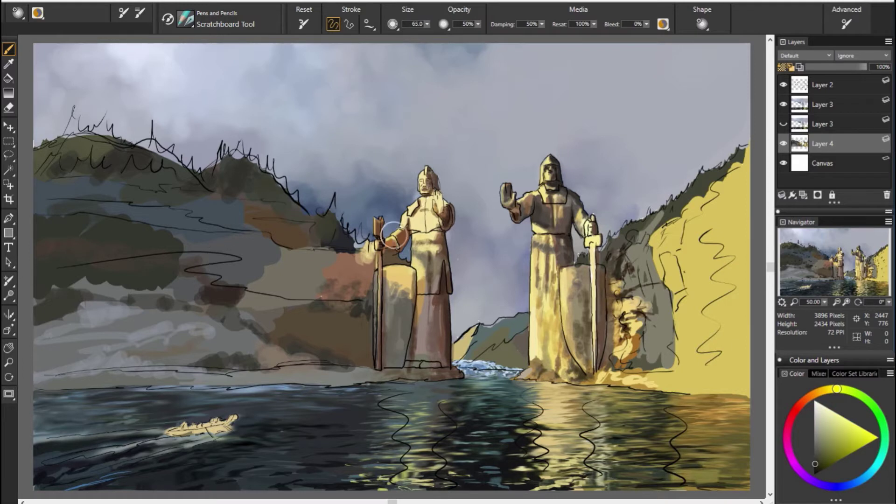
Shrink the brush to 9.6 and try orange, yellow and brown colours.
key(bracketleft)
key(bracketleft)
key(bracketleft)
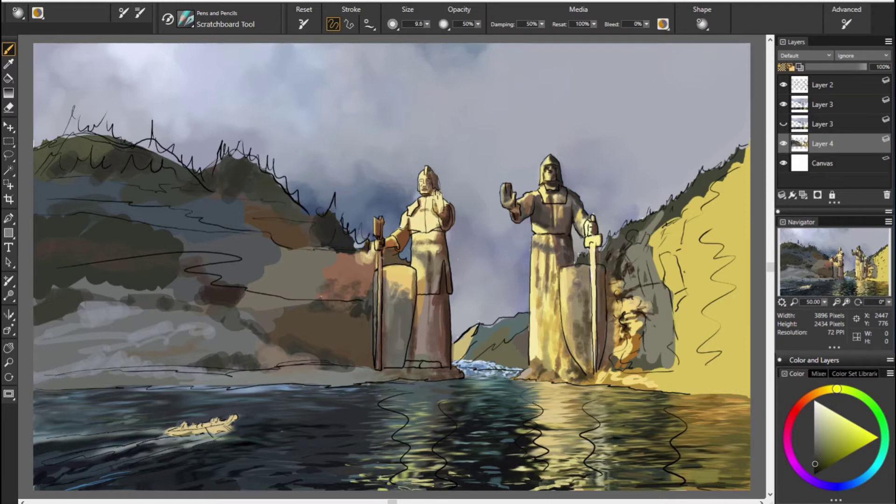
alt+click(443, 250)
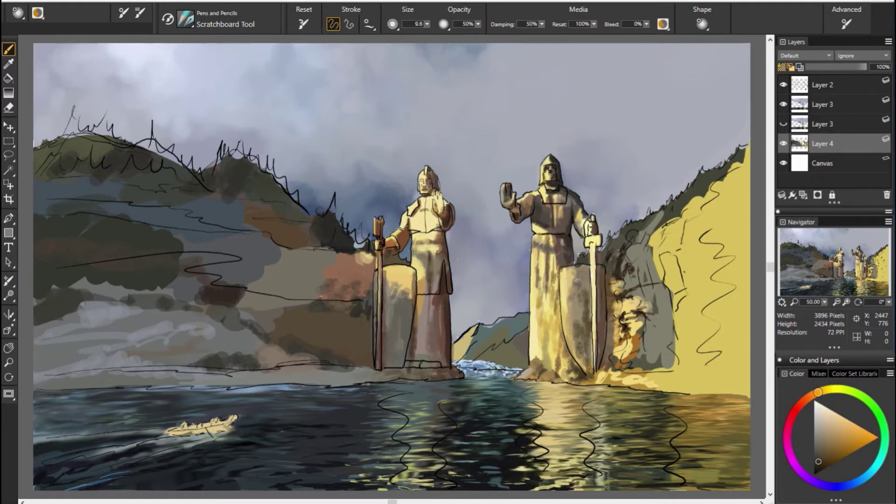
alt+click(438, 238)
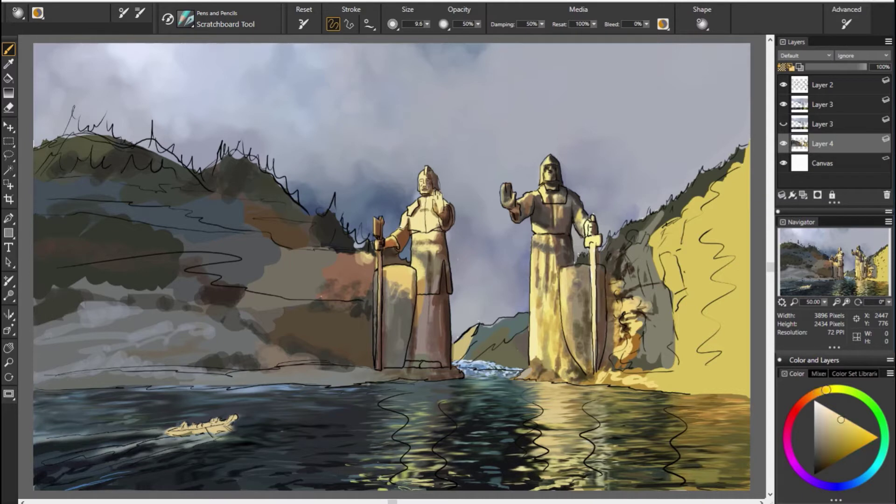
alt+click(389, 258)
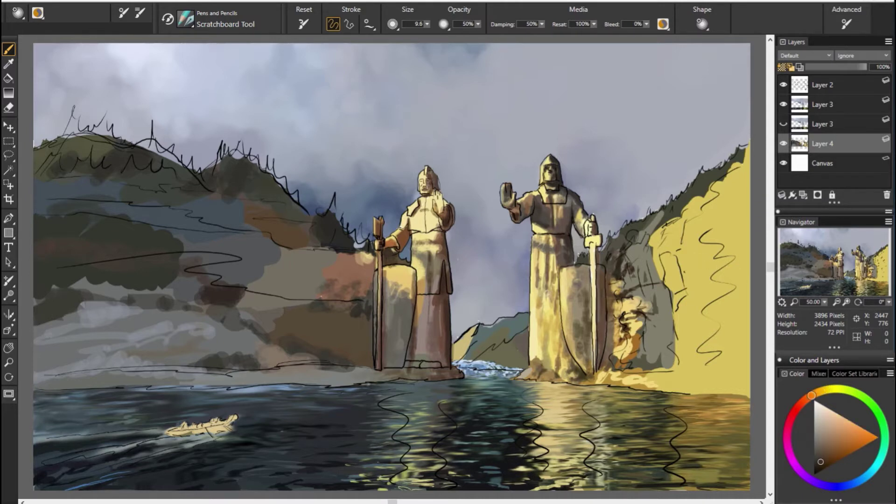
alt+click(550, 299)
alt+click(227, 297)
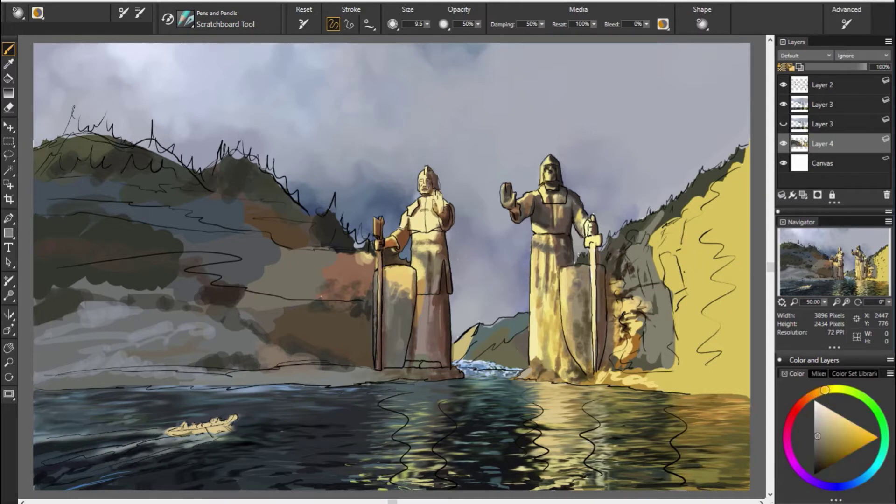
alt+click(358, 289)
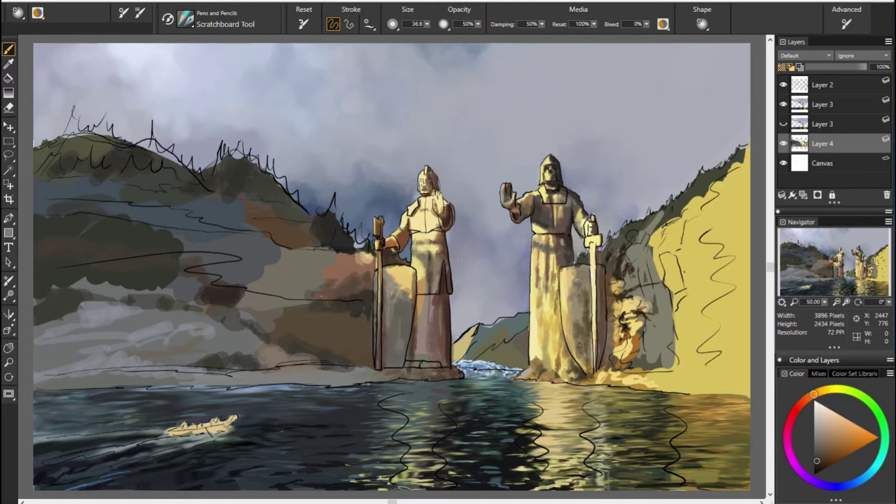
Sample muted yellow, orange-brown and light statue-yellow tones from the painting.
alt+click(373, 289)
alt+click(384, 300)
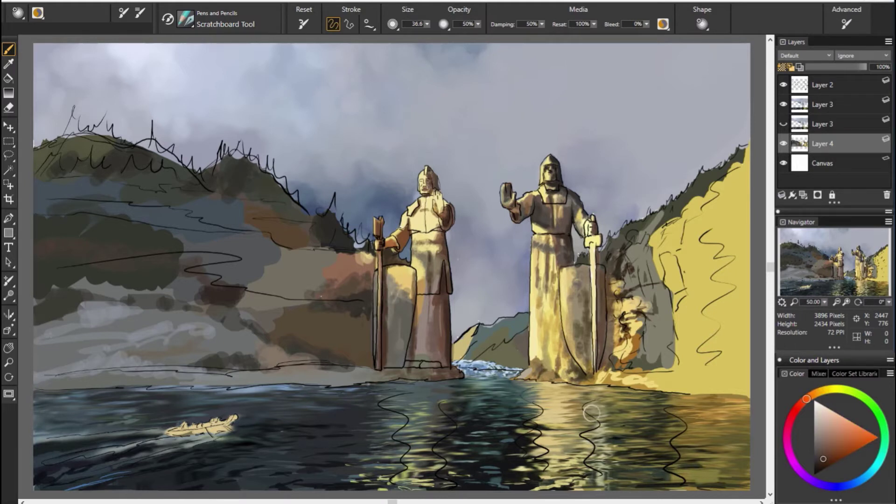
alt+click(560, 420)
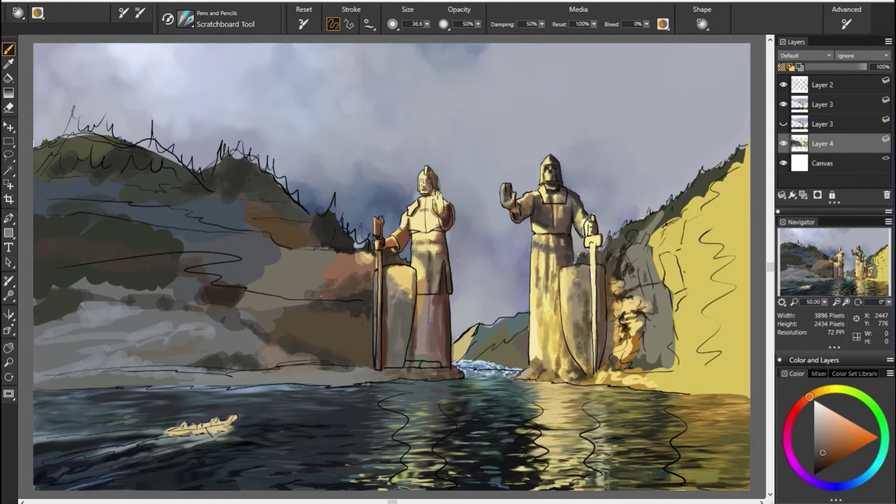
alt+click(564, 341)
alt+click(596, 386)
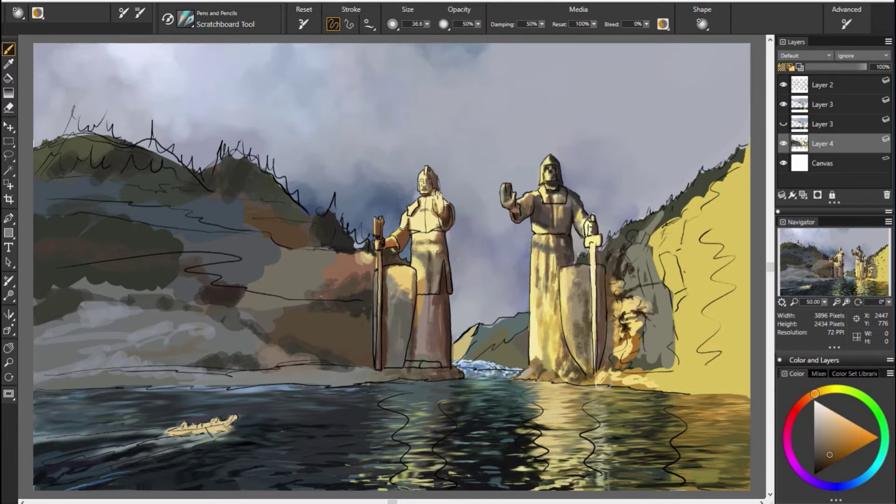
alt+click(479, 359)
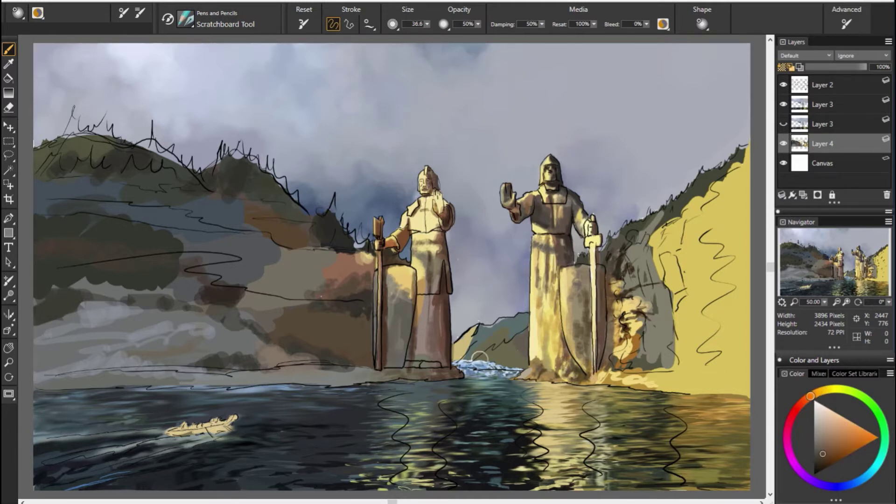
alt+click(625, 332)
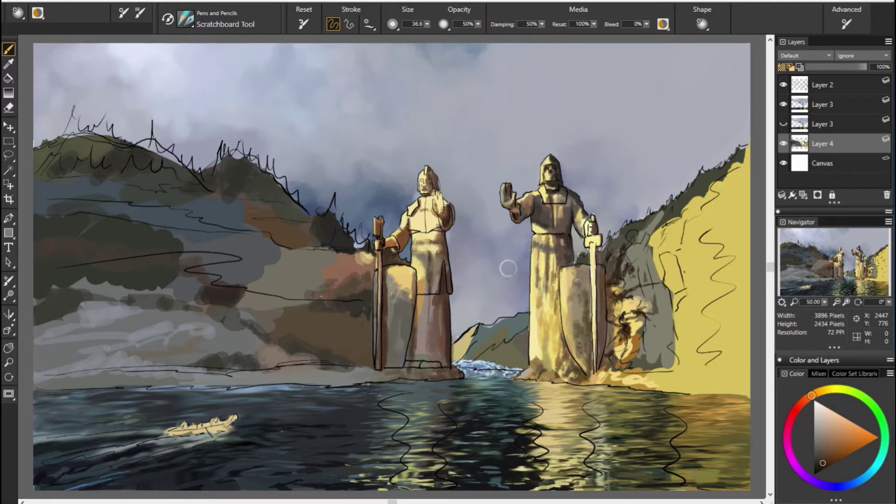
alt+click(612, 266)
Paint light strokes over the grey cliff beside the statue, then dark green along the upper cliff edge.
alt+click(628, 243)
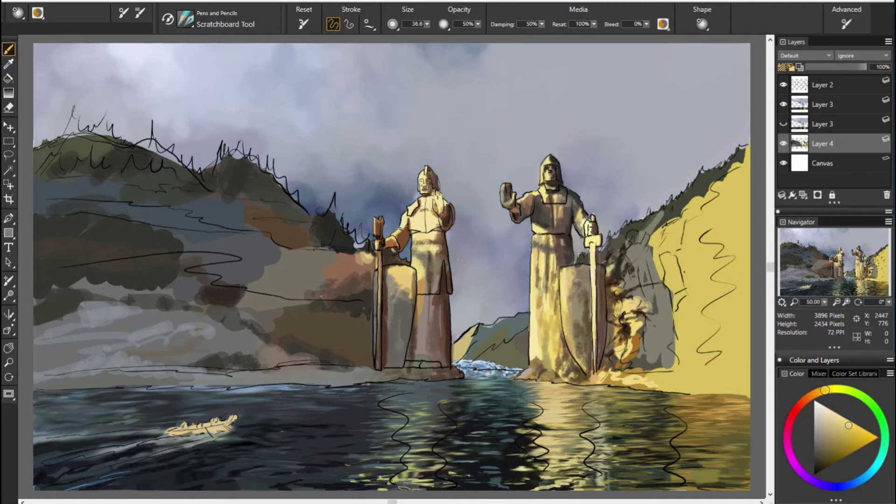
drag(625, 242, 648, 264)
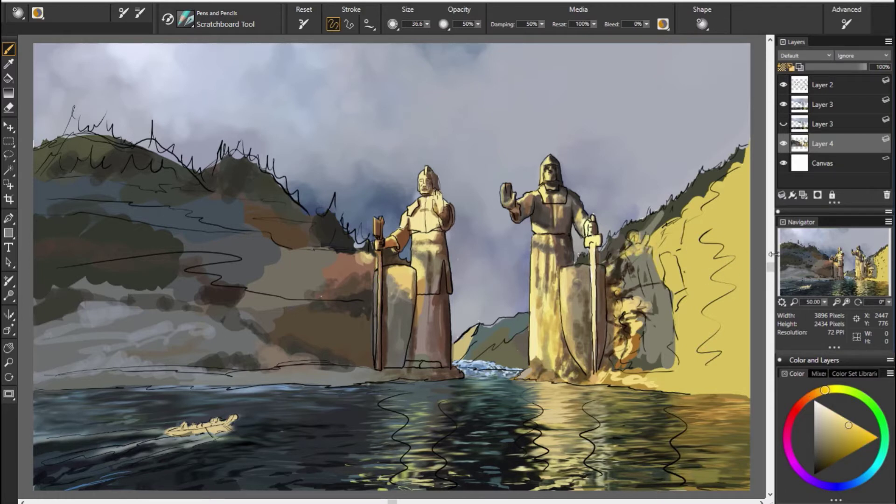
alt+click(644, 240)
alt+click(521, 261)
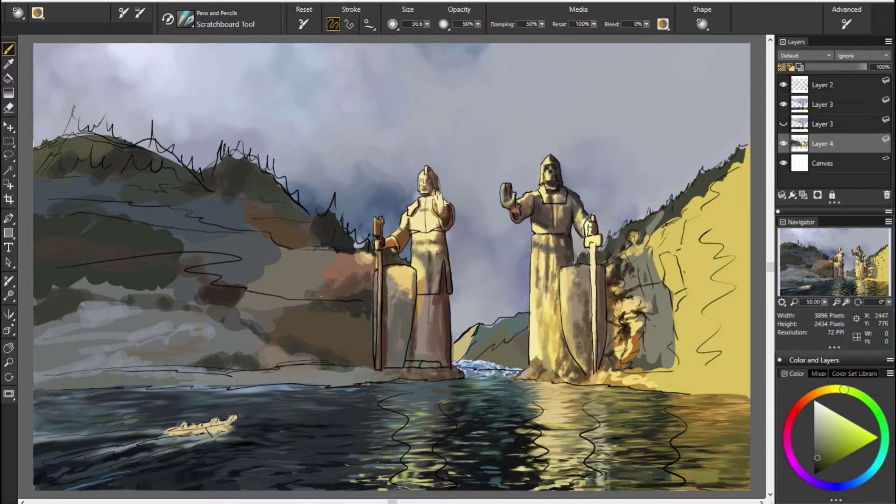
alt+click(679, 215)
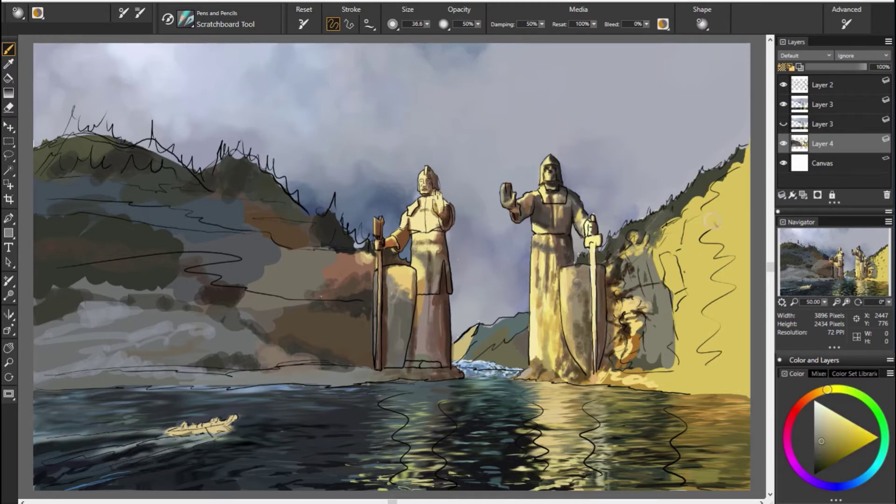
drag(707, 205, 686, 200)
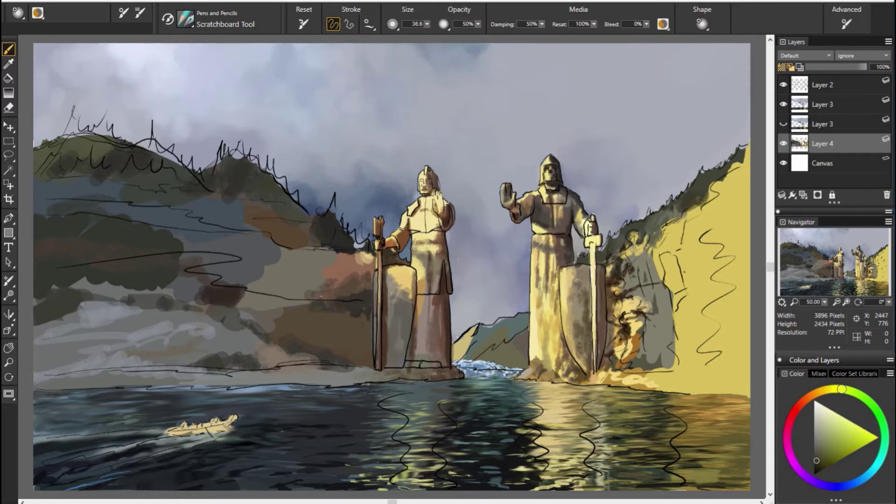
Paint dark brown strokes and dabs down the right cliff edge.
alt+click(728, 170)
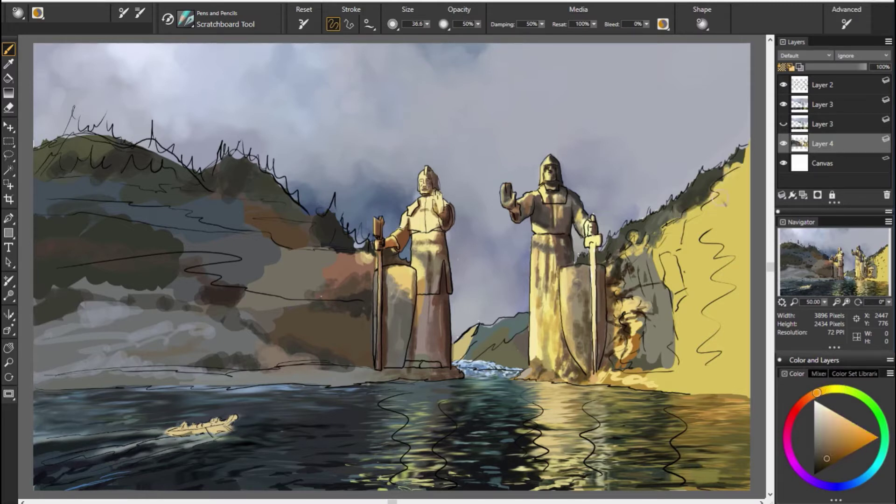
mouse_move(723, 182)
mouse_down()
mouse_move(695, 227)
mouse_move(723, 273)
mouse_move(681, 277)
mouse_up()
alt+click(723, 266)
alt+click(681, 261)
drag(686, 247, 653, 278)
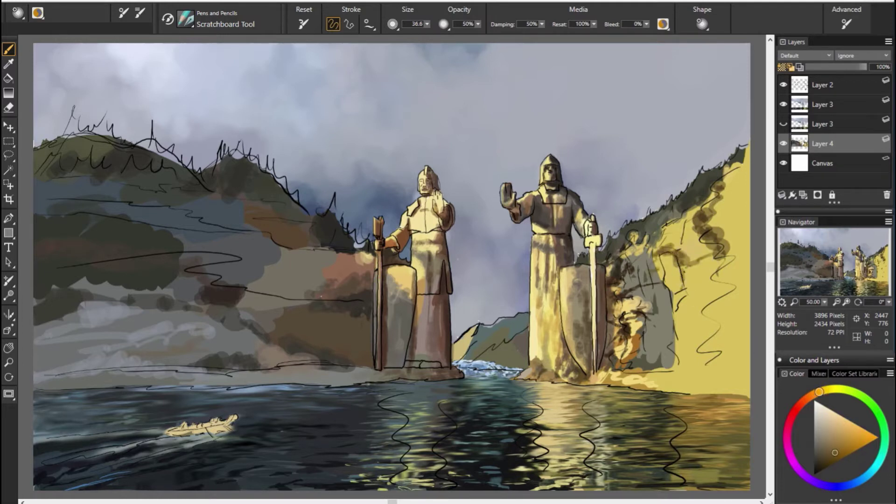
alt+click(674, 257)
drag(658, 248, 643, 275)
alt+click(653, 261)
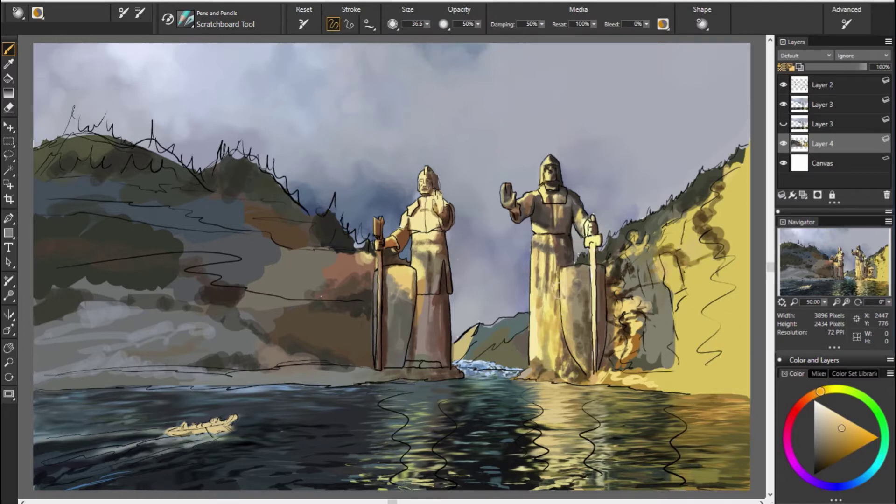
Sample a different yellow and dab dark marks lower down the right cliff.
alt+click(677, 265)
alt+click(676, 264)
mouse_move(679, 259)
mouse_down()
mouse_move(657, 331)
mouse_move(679, 282)
mouse_up()
alt+click(670, 333)
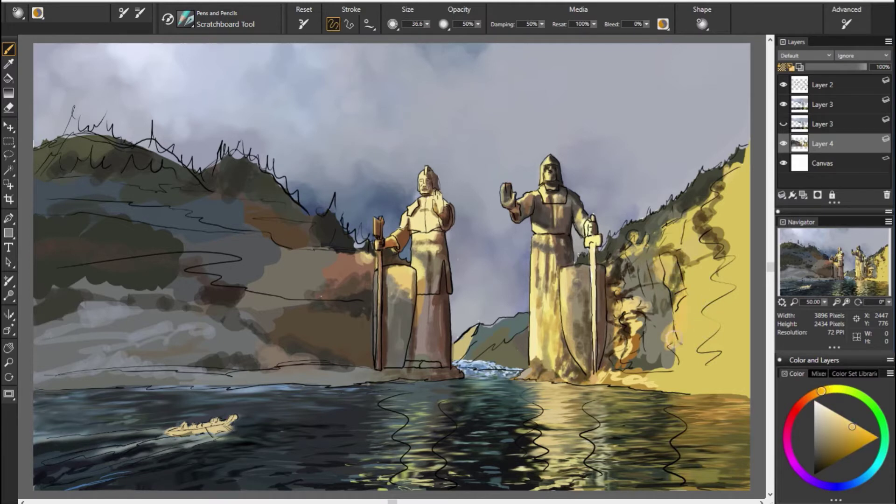
Switch to dark brown and add a short stroke and dabs on the yellow cliff.
alt+click(656, 357)
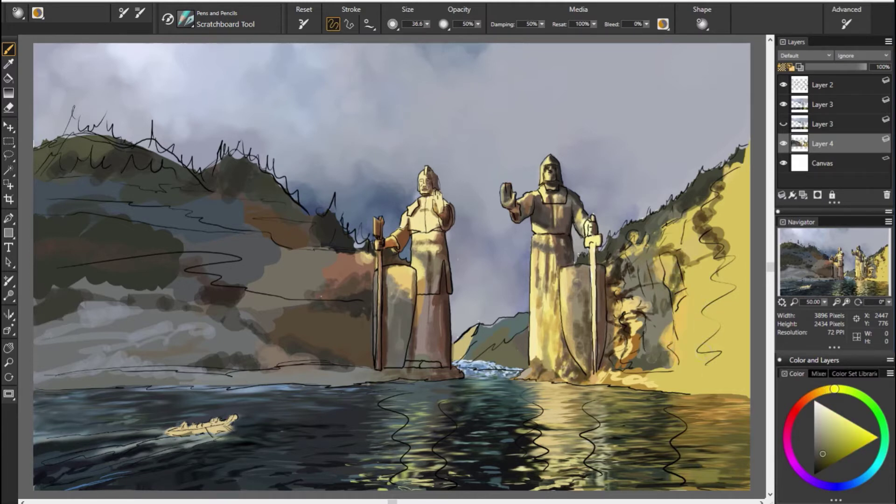
alt+click(539, 357)
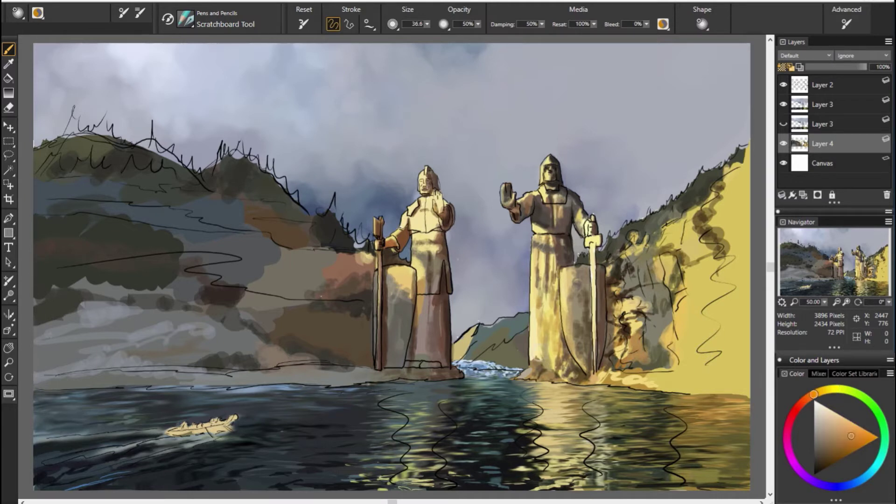
alt+click(638, 321)
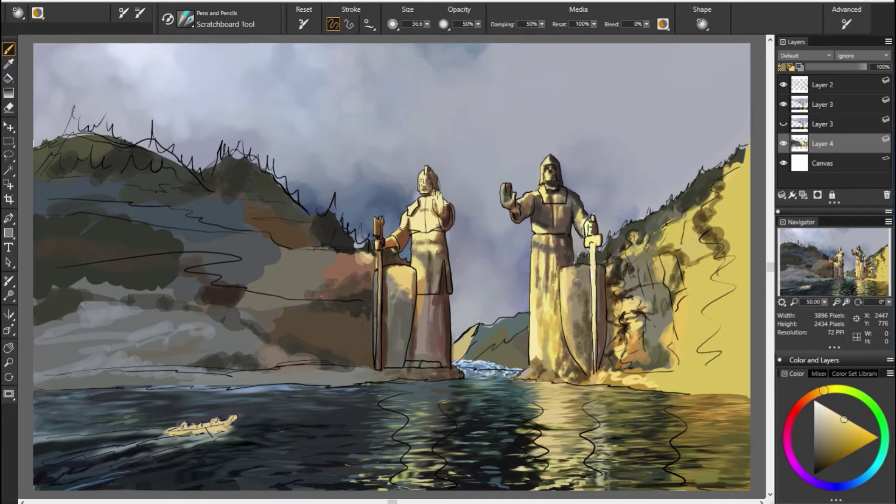
alt+click(637, 365)
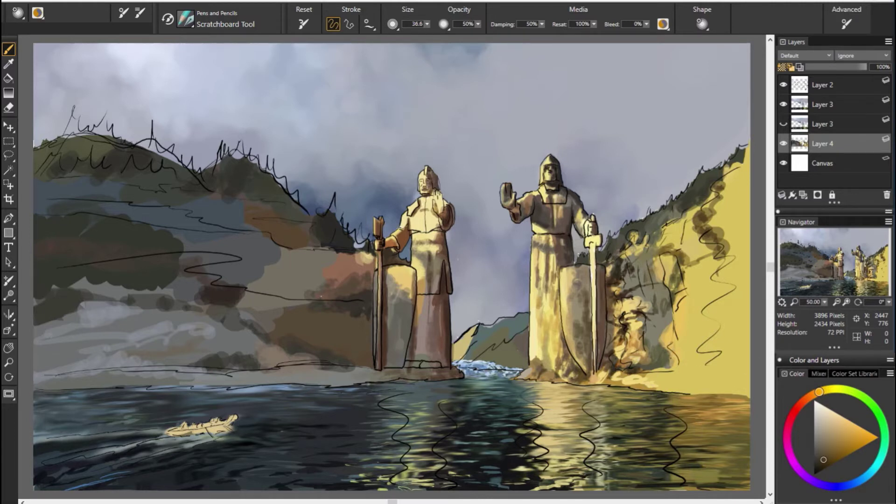
mouse_move(672, 363)
mouse_down()
mouse_move(691, 345)
mouse_move(674, 336)
mouse_move(679, 309)
mouse_up()
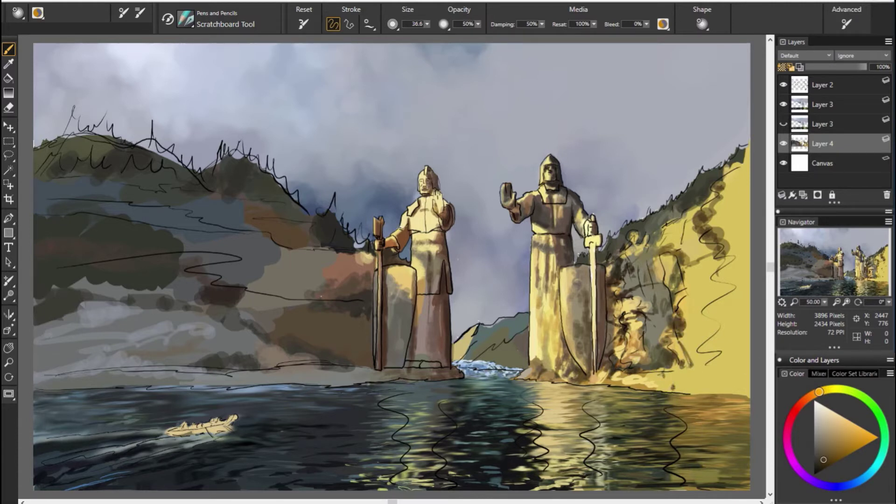
alt+click(574, 339)
Dab dark orange-brown marks across the upper right yellow cliff, then sample a red-orange.
alt+click(682, 298)
mouse_move(702, 257)
mouse_down()
mouse_move(735, 285)
mouse_move(704, 327)
mouse_move(737, 338)
mouse_move(733, 350)
mouse_up()
alt+click(745, 280)
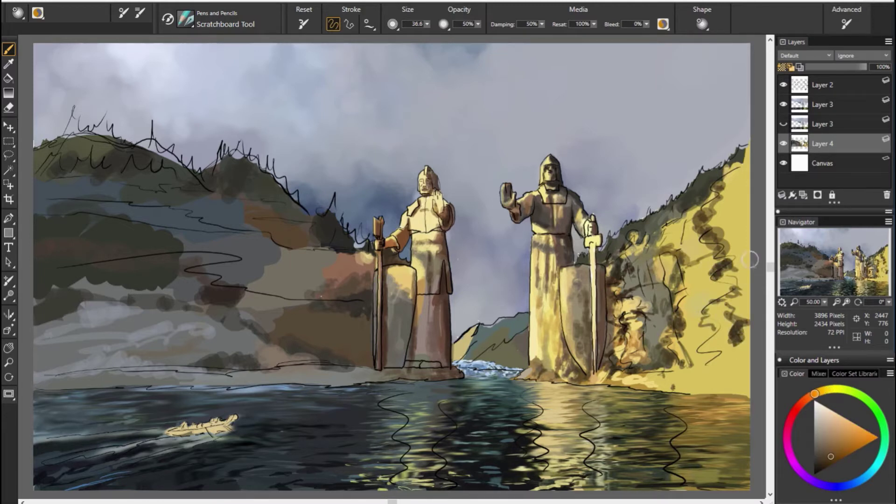
mouse_move(754, 266)
mouse_down()
mouse_move(711, 217)
mouse_move(746, 189)
mouse_up()
alt+click(728, 233)
alt+click(360, 258)
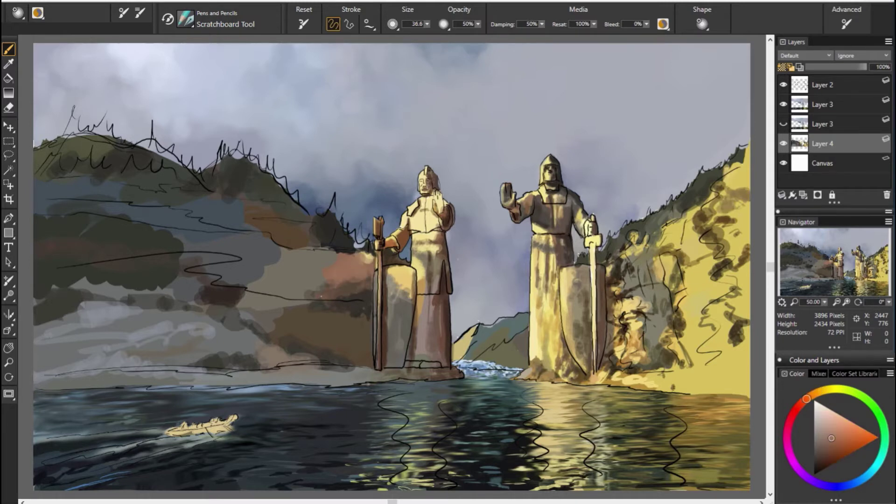
alt+click(571, 275)
Enlarge the brush to 111.5 and paint dark brown and orange-brown strokes across the left hills.
drag(297, 241, 322, 241)
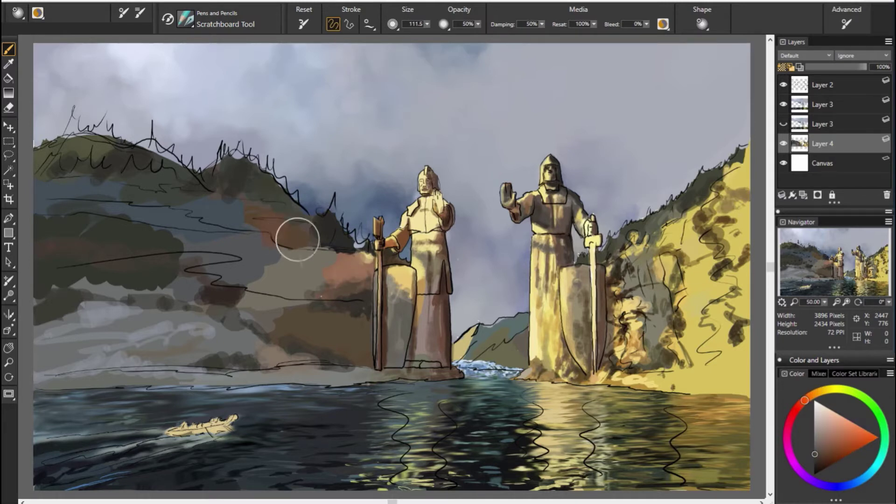
drag(327, 273, 280, 289)
alt+click(116, 342)
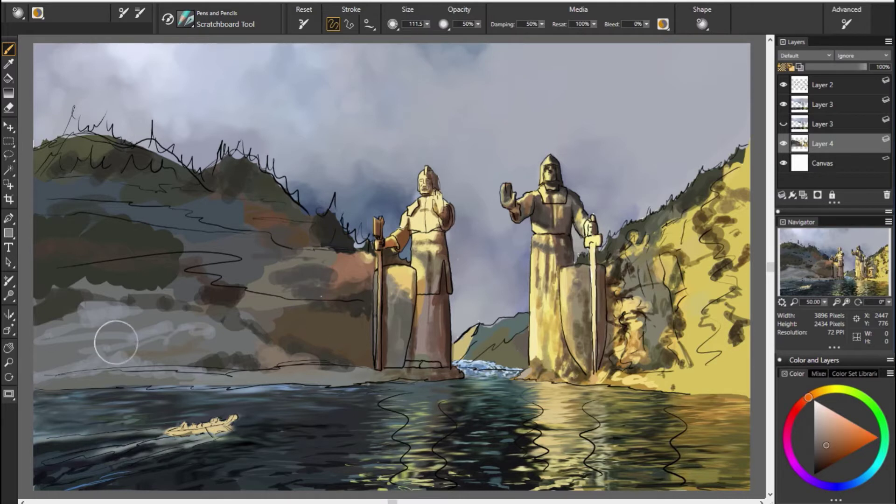
drag(345, 270, 298, 303)
drag(42, 247, 206, 236)
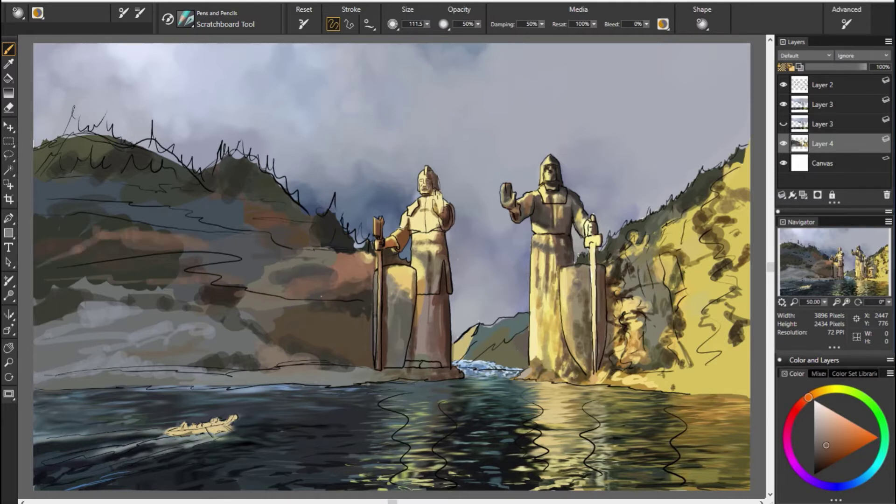
drag(35, 220, 100, 226)
Sample muted yellows and grey cyan-blues, then paint dark grey over the misty left hills.
alt+click(42, 315)
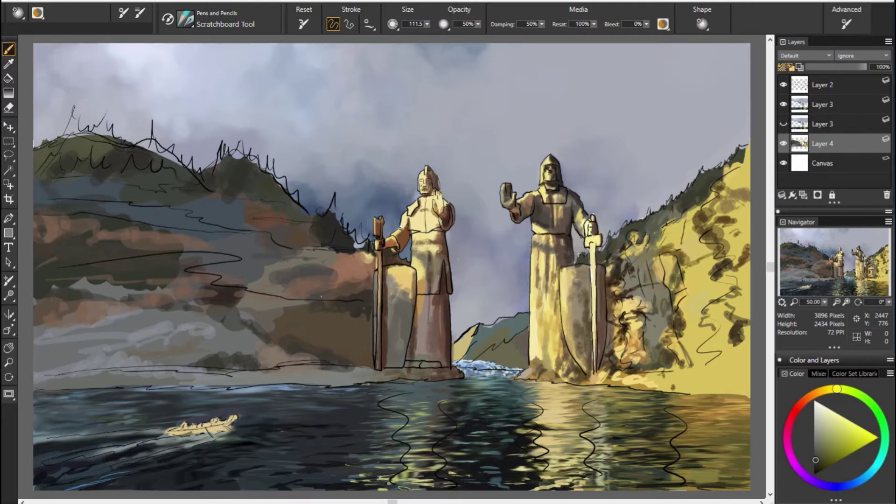
alt+click(140, 199)
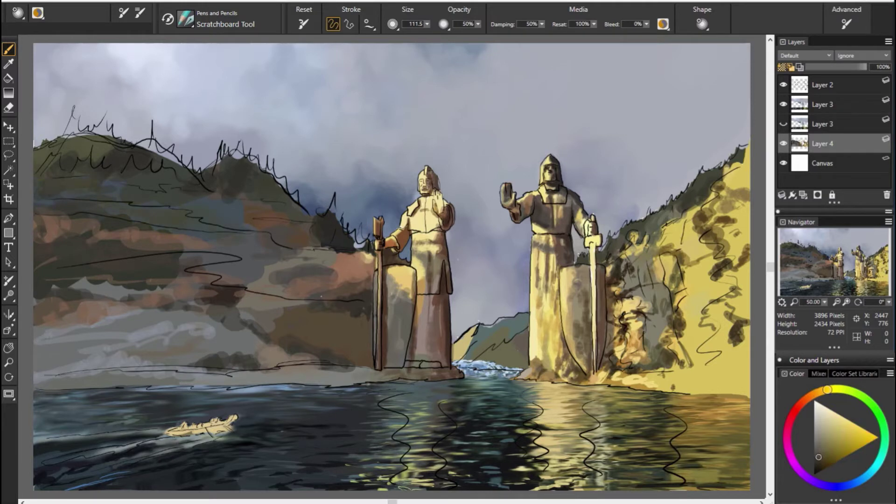
alt+click(422, 390)
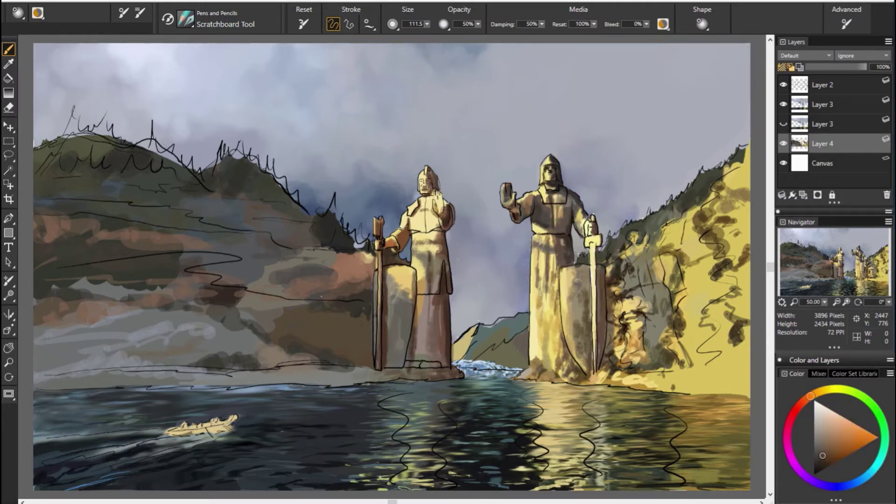
alt+click(214, 324)
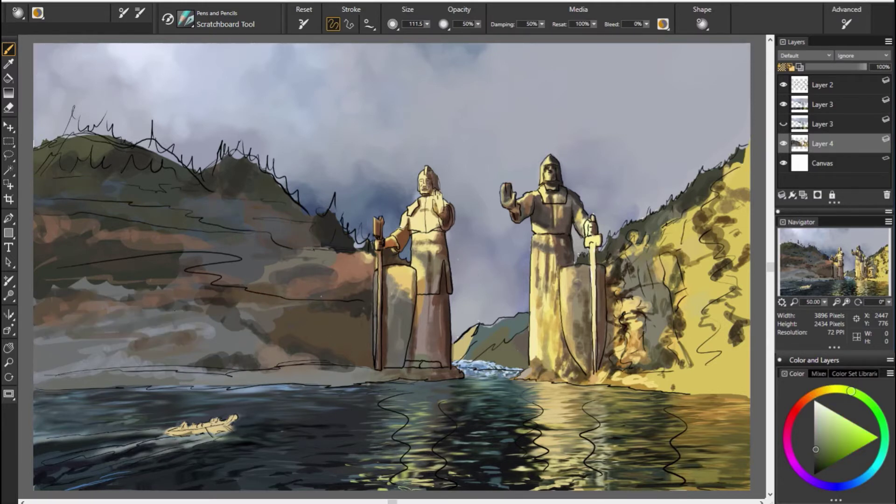
alt+click(455, 363)
alt+click(536, 386)
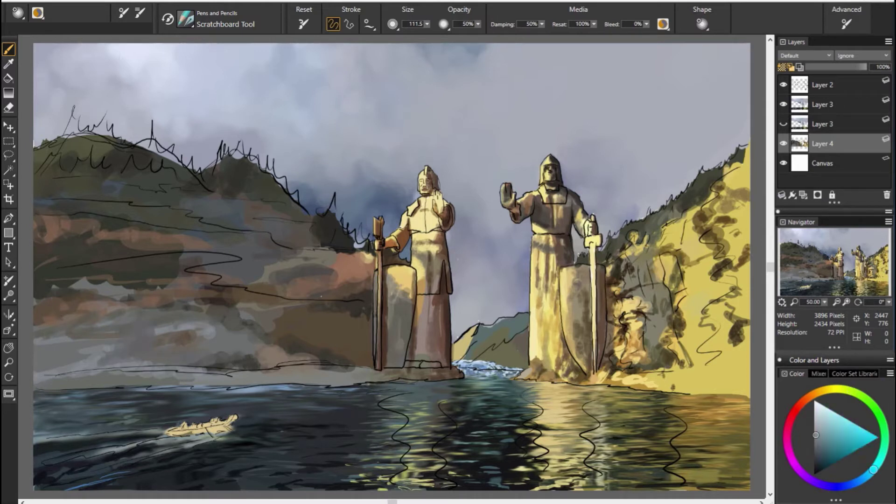
alt+click(171, 369)
alt+click(263, 351)
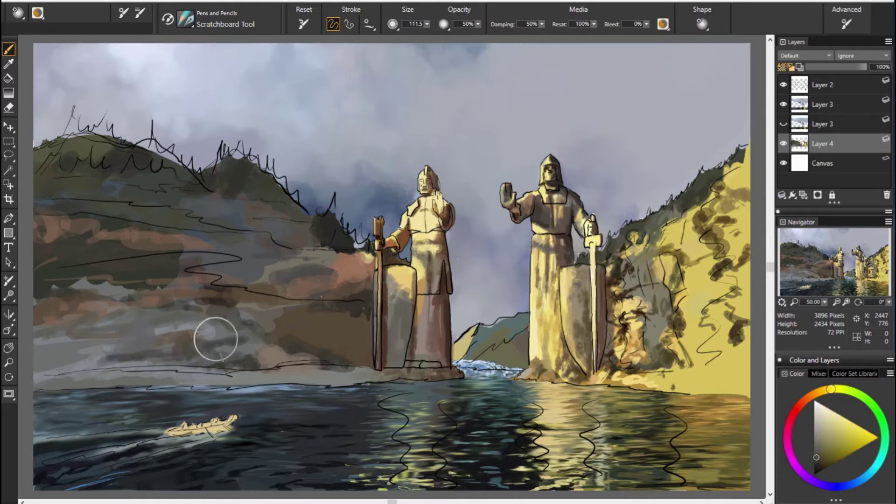
mouse_move(215, 339)
mouse_down()
mouse_move(176, 310)
mouse_move(252, 315)
mouse_move(219, 256)
mouse_up()
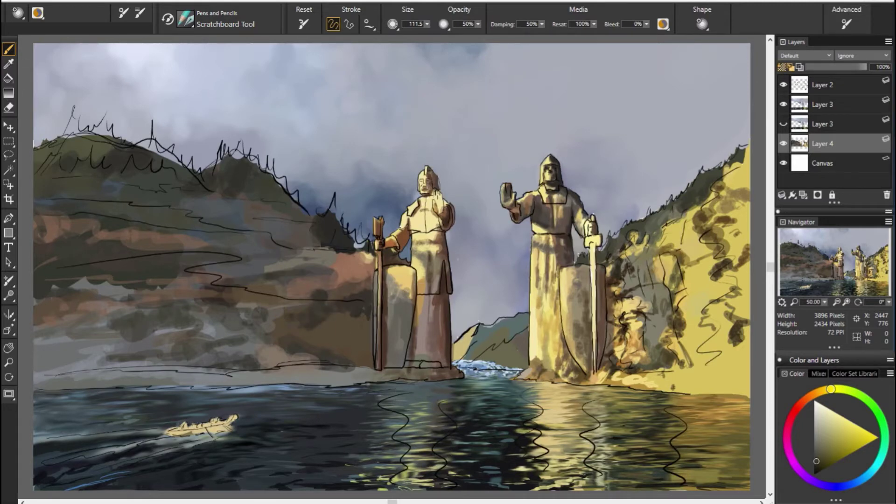
Switch to the square hard pastel and darken the left hillside and shoreline with horizontal strokes.
key(ctrl+b)
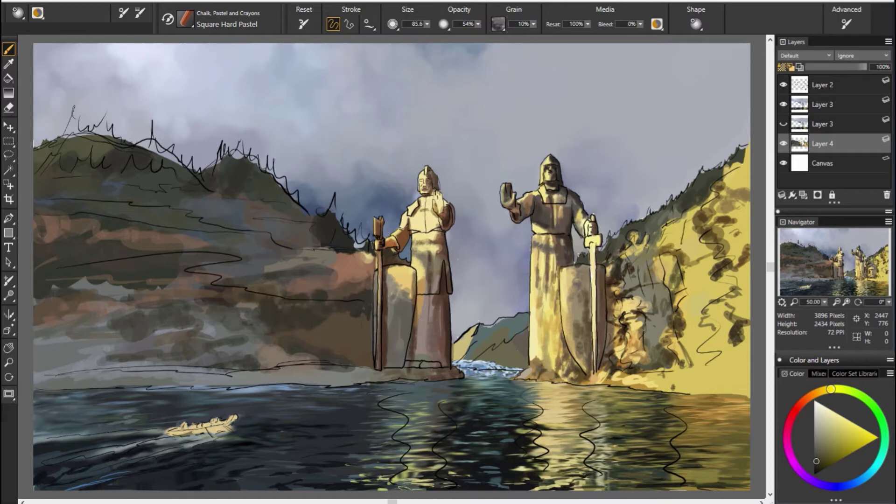
mouse_move(322, 280)
mouse_down()
mouse_move(234, 261)
mouse_move(102, 285)
mouse_up()
drag(271, 289, 153, 336)
mouse_move(350, 327)
mouse_down()
mouse_move(374, 360)
mouse_move(154, 374)
mouse_up()
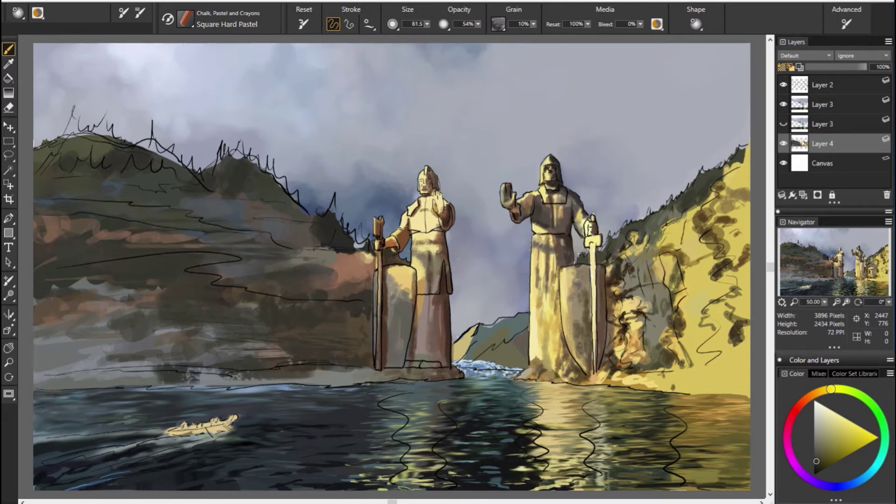
mouse_move(366, 373)
mouse_down()
mouse_move(145, 380)
mouse_move(280, 378)
mouse_up()
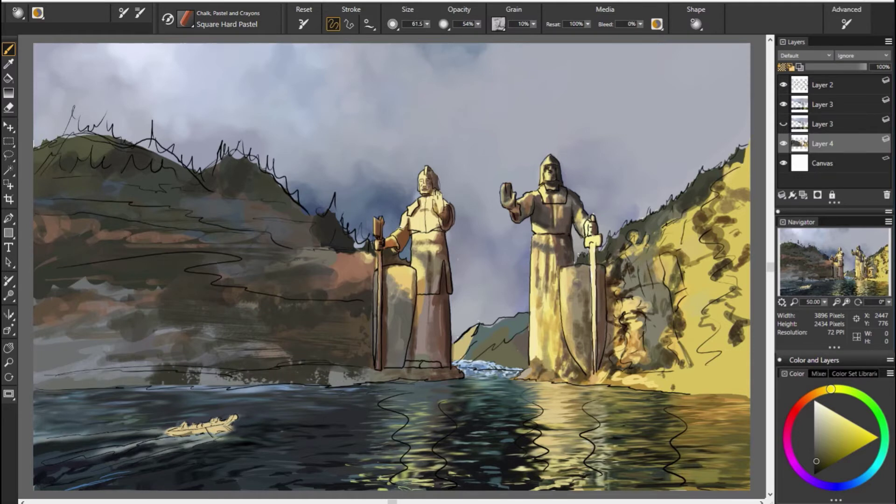
Add scratchy dark rock texture to the lower-left hillside and the right yellow cliff.
drag(44, 326, 103, 289)
drag(84, 334, 140, 383)
mouse_move(707, 303)
mouse_down()
mouse_move(719, 233)
mouse_move(662, 220)
mouse_up()
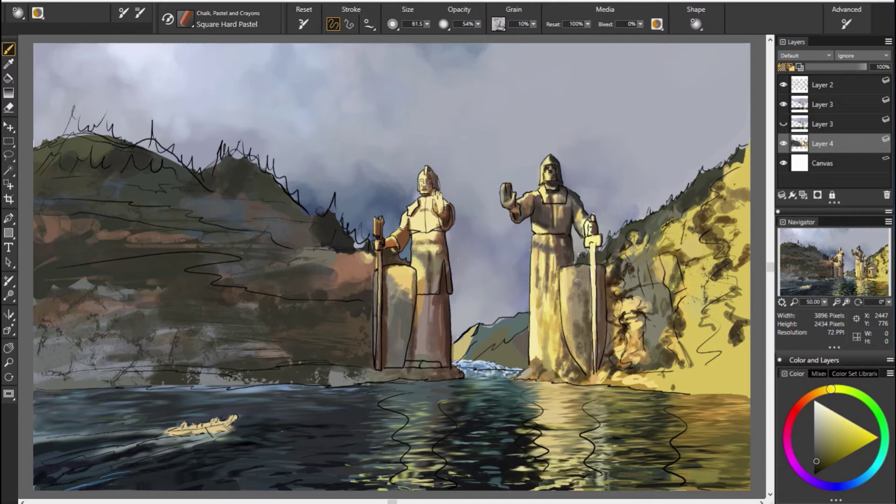
mouse_move(735, 168)
mouse_down()
mouse_move(700, 322)
mouse_move(728, 392)
mouse_up()
mouse_move(732, 304)
mouse_down()
mouse_move(653, 373)
mouse_move(621, 308)
mouse_up()
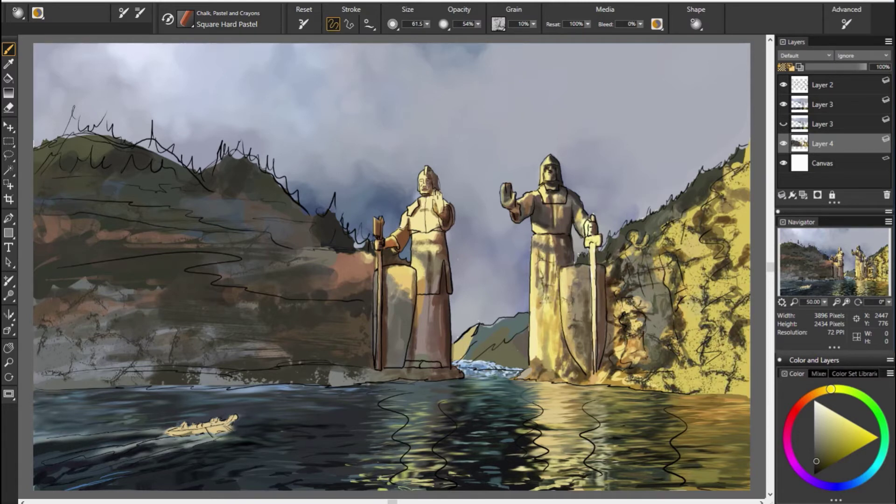
Texture both statues' robes, the left statue's raised hand and the right statue's shield.
drag(434, 238, 436, 205)
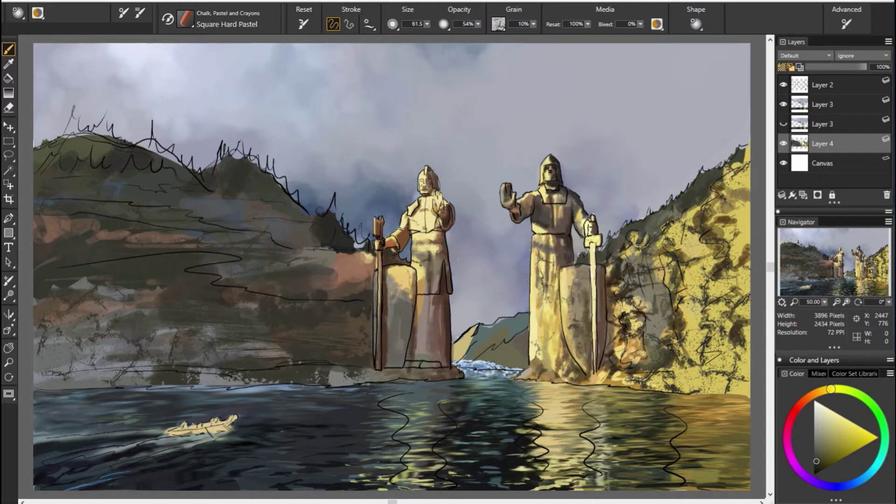
drag(394, 233, 410, 294)
drag(396, 338, 404, 362)
drag(541, 331, 574, 369)
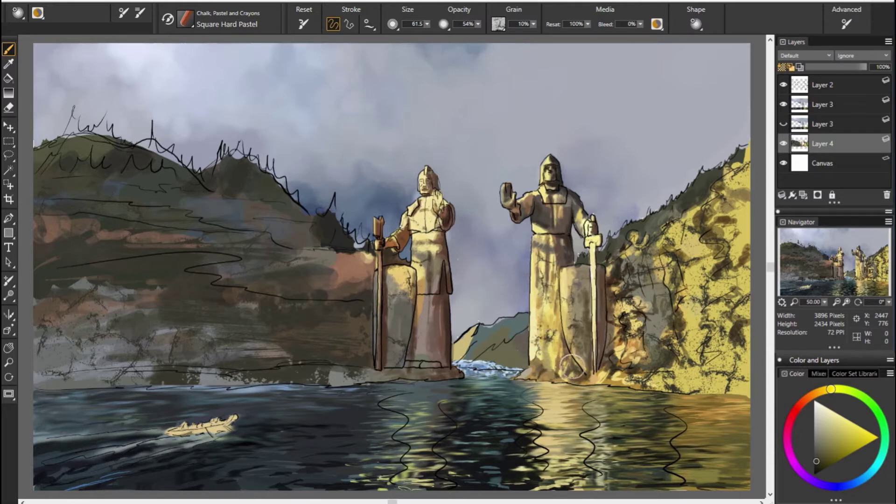
drag(574, 329, 566, 367)
drag(428, 299, 438, 364)
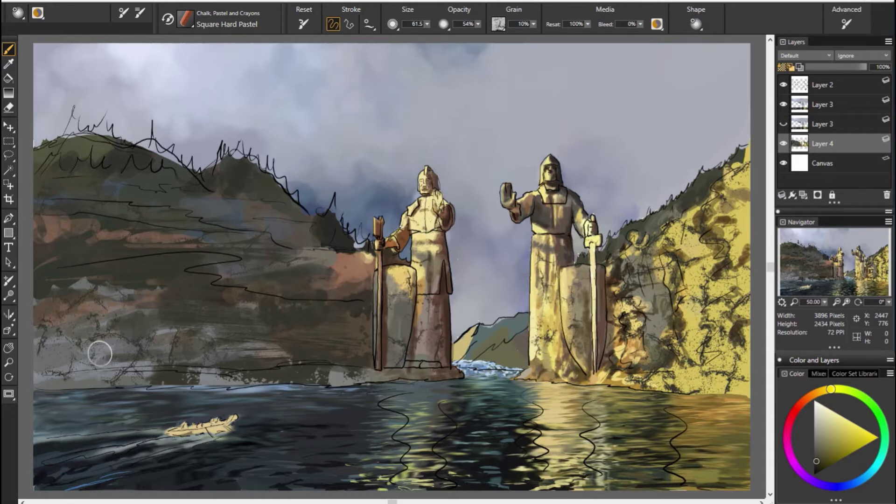
Lay light grey and brownish orange pastel texture across the left hillside.
drag(294, 256, 210, 238)
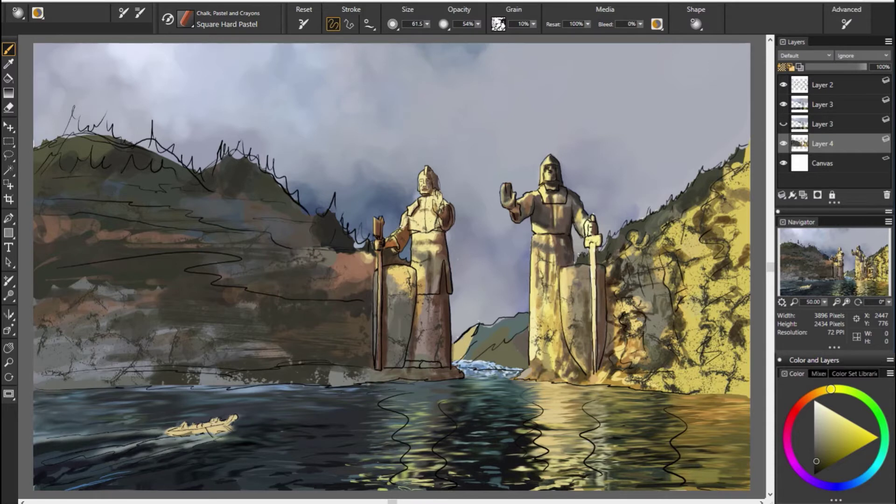
drag(140, 248, 81, 283)
alt+click(304, 332)
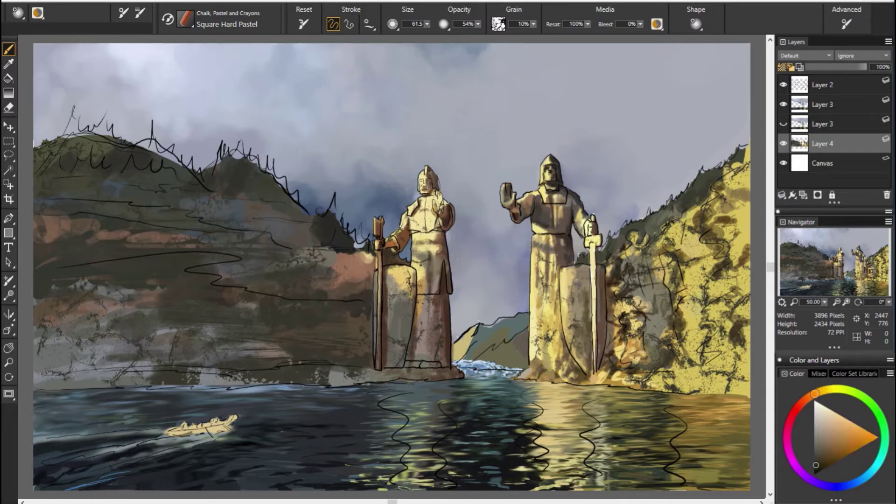
drag(270, 276, 145, 245)
drag(56, 219, 340, 271)
alt+click(153, 302)
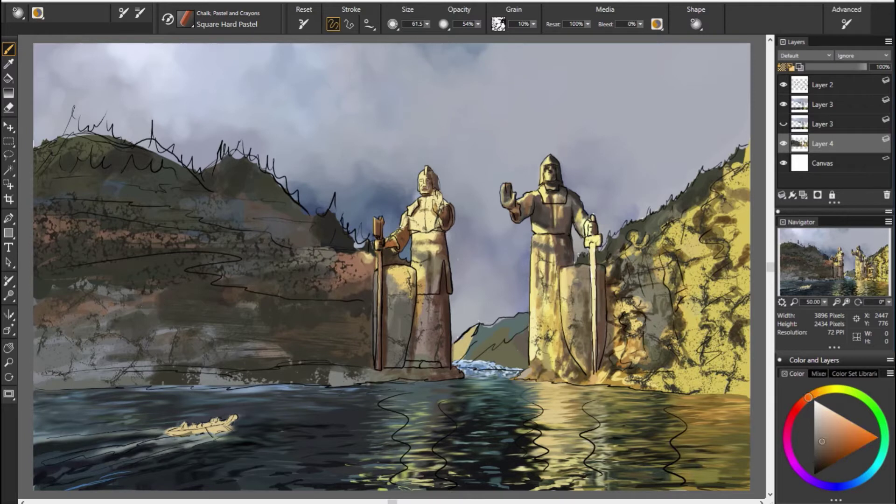
drag(294, 246, 115, 187)
drag(47, 187, 72, 289)
drag(261, 280, 75, 336)
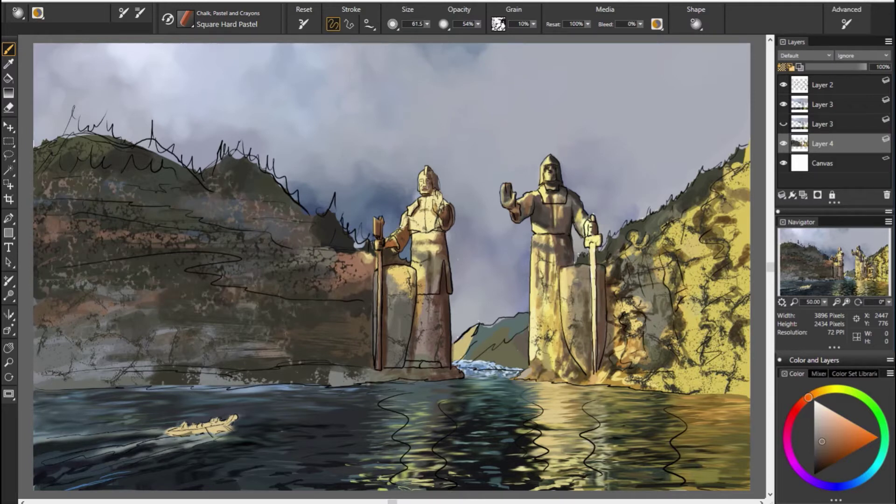
Darken the right cliff with small dark olive-yellow pastel strokes.
alt+click(675, 291)
drag(714, 261, 677, 242)
drag(738, 182, 733, 252)
mouse_move(693, 298)
mouse_down()
mouse_move(700, 359)
mouse_move(716, 365)
mouse_up()
drag(713, 384, 676, 391)
Sample several yellows and dark greens, then lighten a patch and add dark green on the left hillside.
alt+click(719, 321)
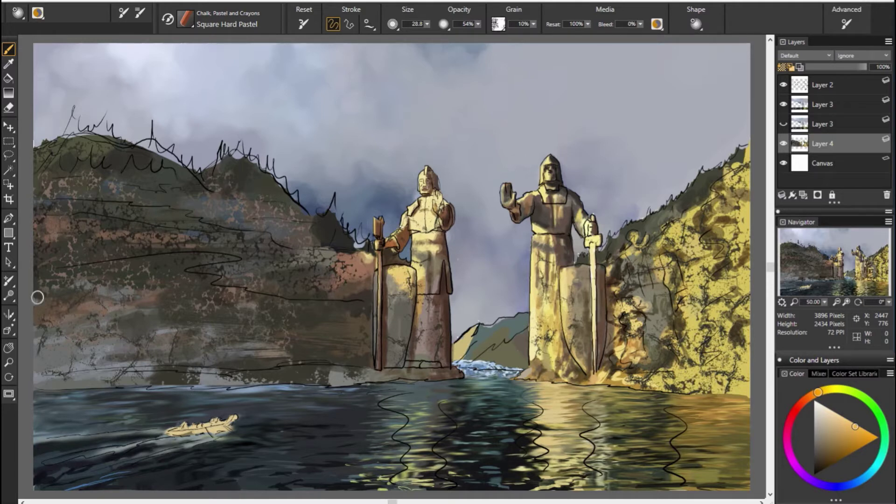
alt+click(182, 318)
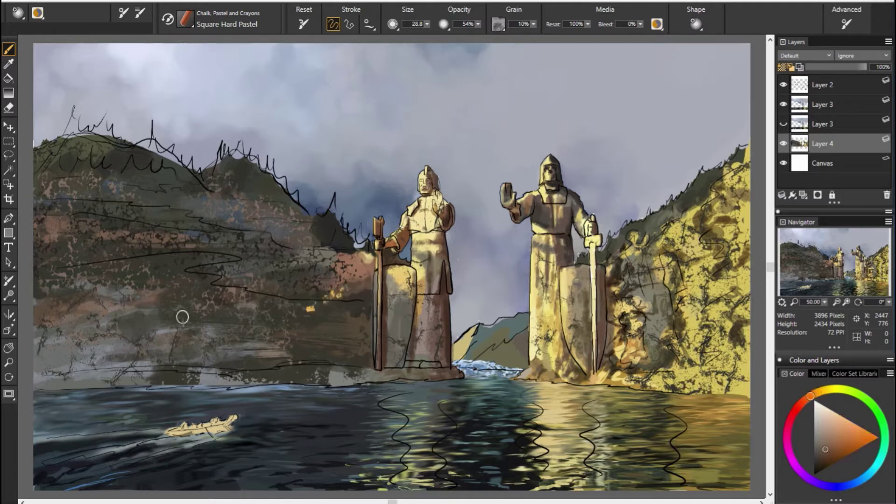
alt+click(670, 289)
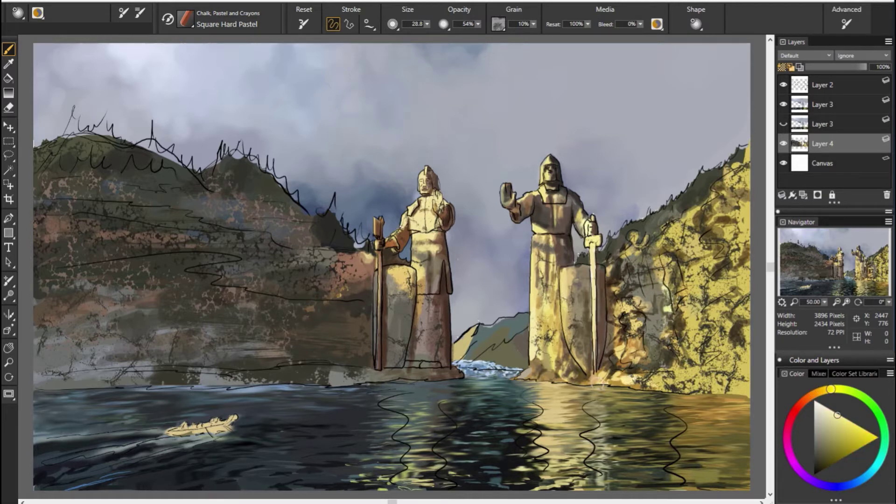
alt+click(605, 385)
alt+click(537, 378)
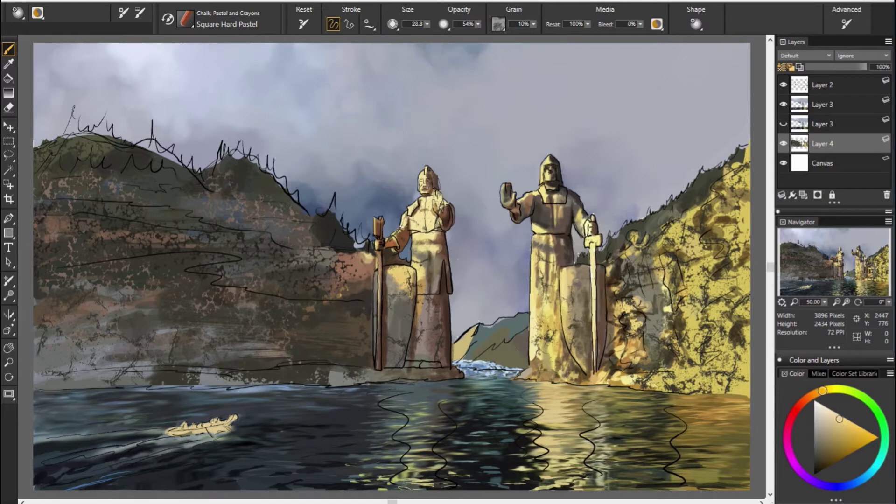
alt+click(434, 244)
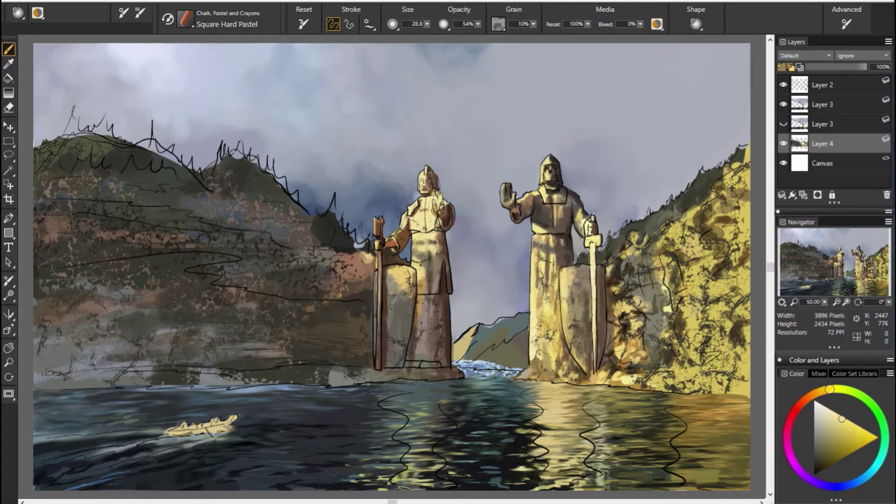
alt+click(392, 333)
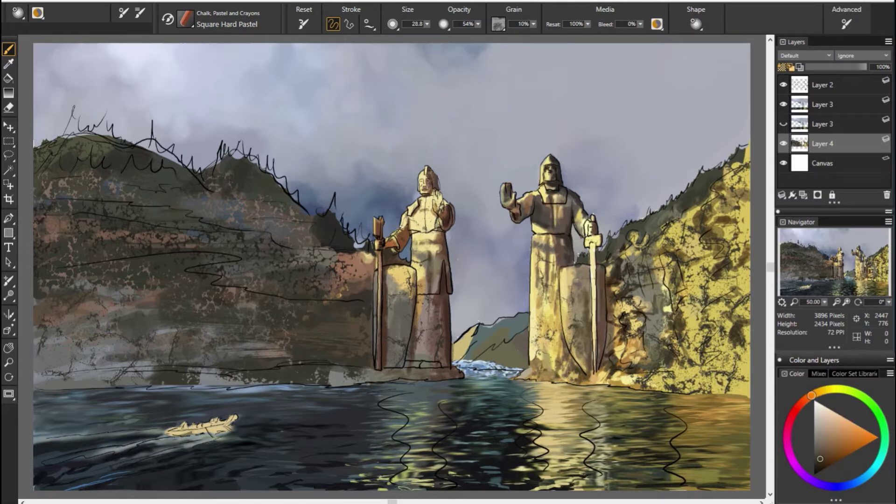
alt+click(85, 335)
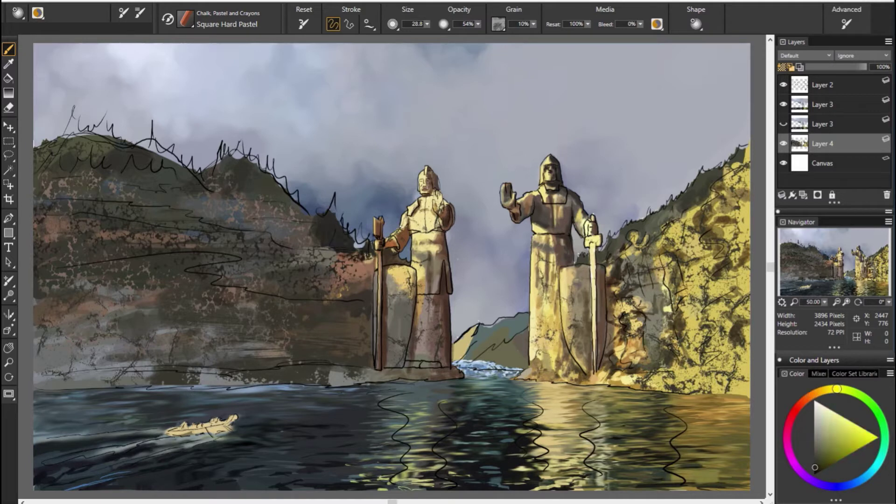
drag(259, 183, 299, 223)
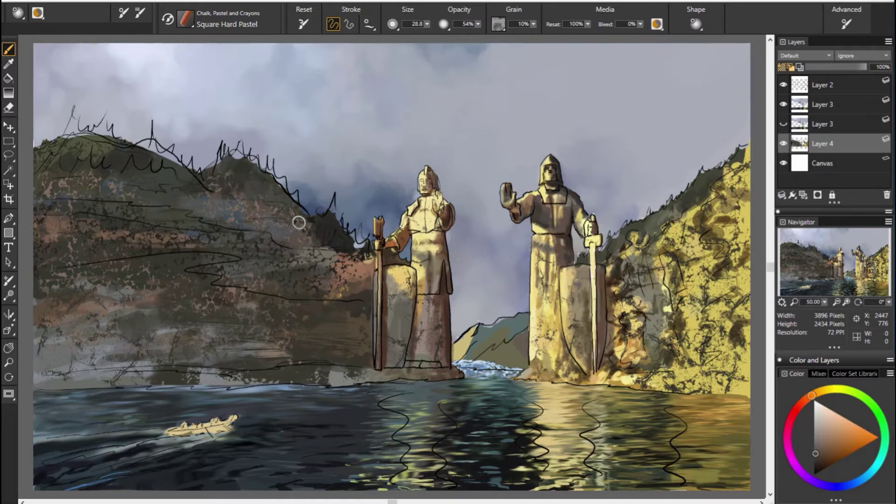
alt+click(277, 192)
drag(133, 180, 177, 198)
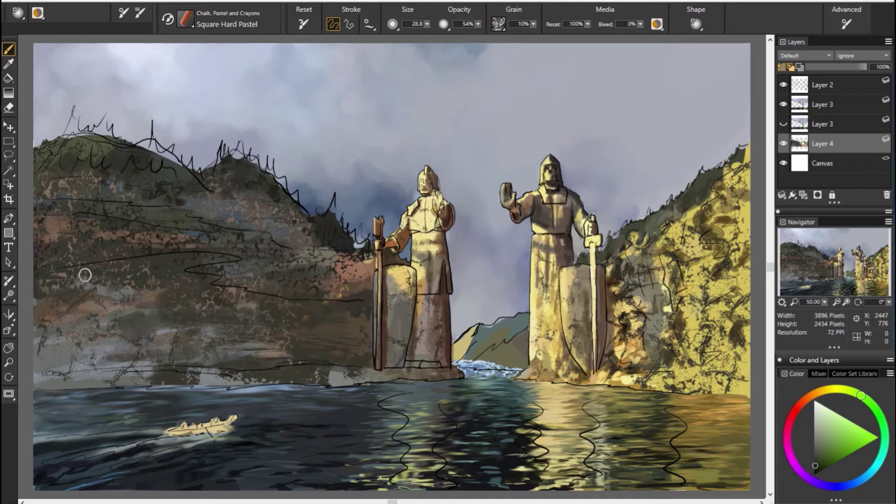
With brush size 37.6, paint dark strokes and speckled texture across the left cliff and waterline.
alt+click(49, 165)
key(bracketright)
key(bracketright)
key(bracketright)
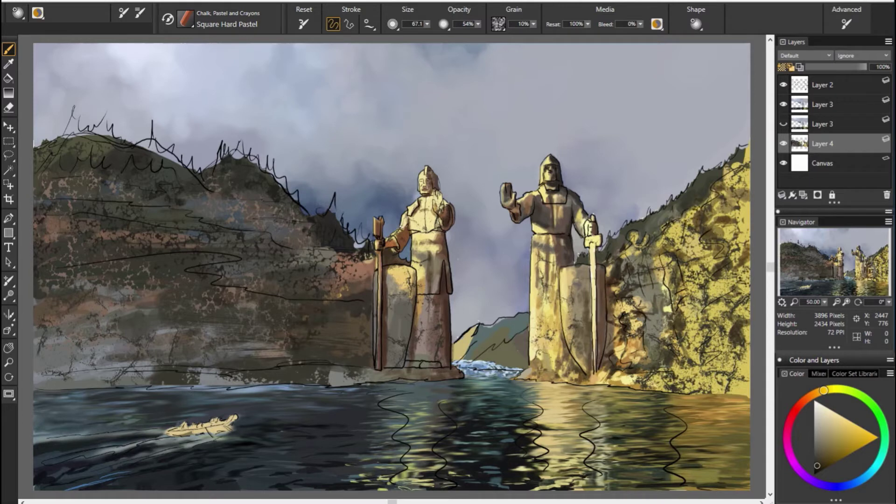
alt+click(343, 294)
key(bracketleft)
key(bracketleft)
key(bracketleft)
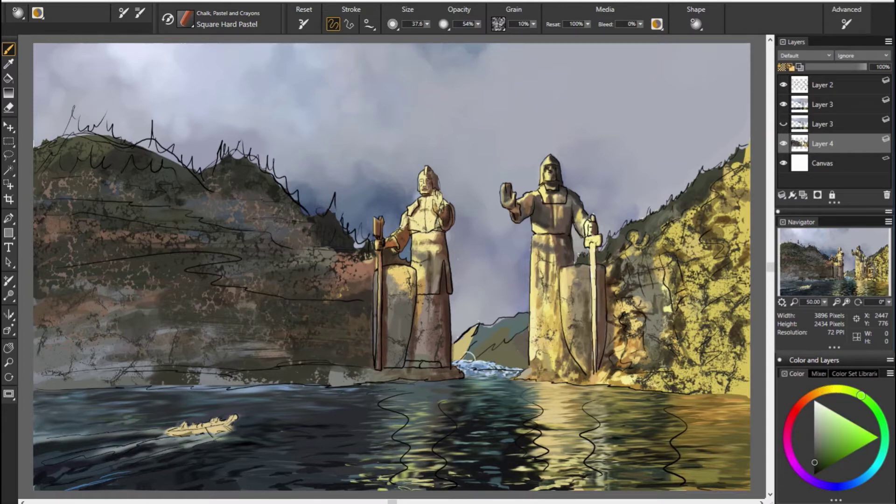
alt+click(348, 304)
drag(355, 308, 259, 299)
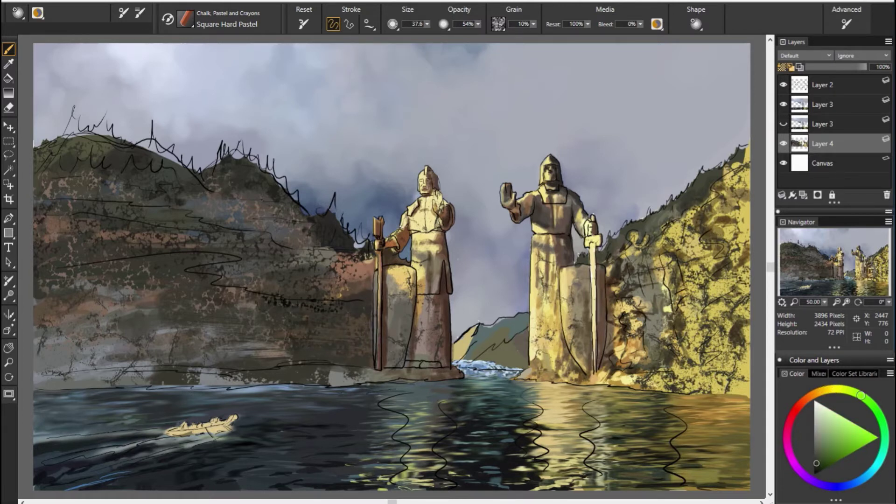
drag(368, 379, 323, 376)
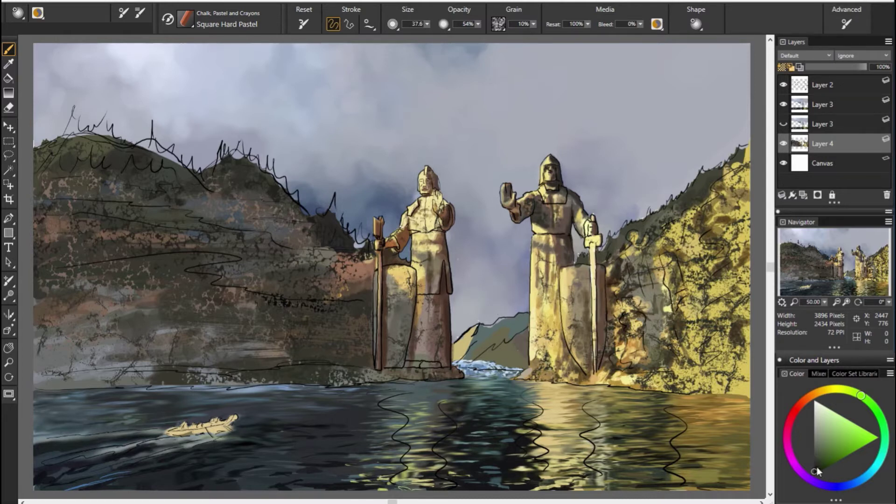
mouse_move(191, 369)
mouse_down()
mouse_move(252, 328)
mouse_move(285, 350)
mouse_up()
drag(234, 322, 335, 303)
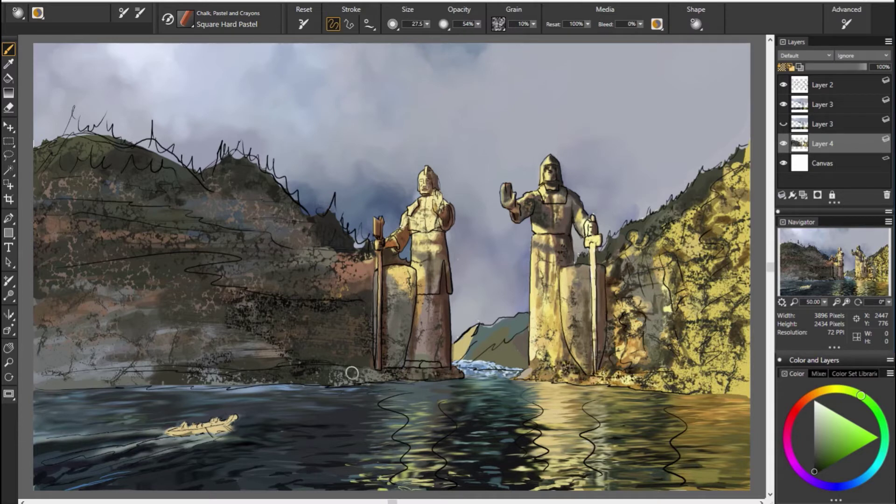
Brush pale near-white highlights on the left hilltop, the right ridge, and rocks beside both statues.
alt+click(255, 299)
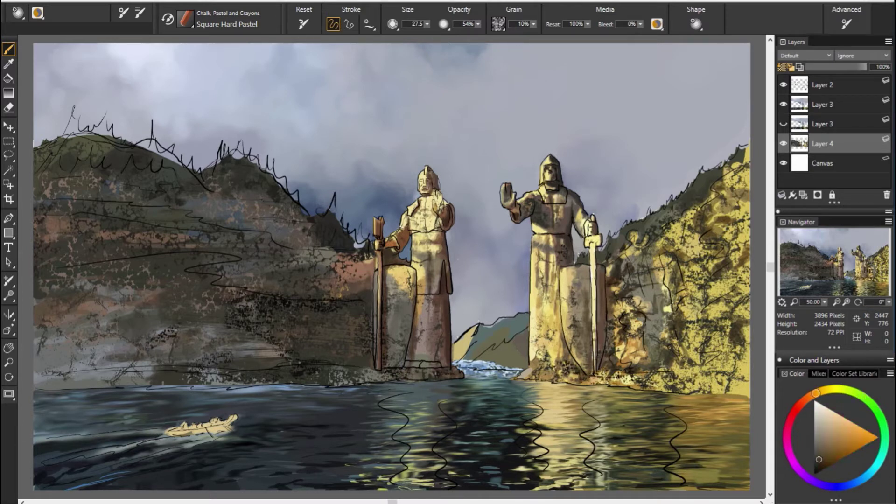
alt+click(317, 176)
drag(230, 172, 208, 175)
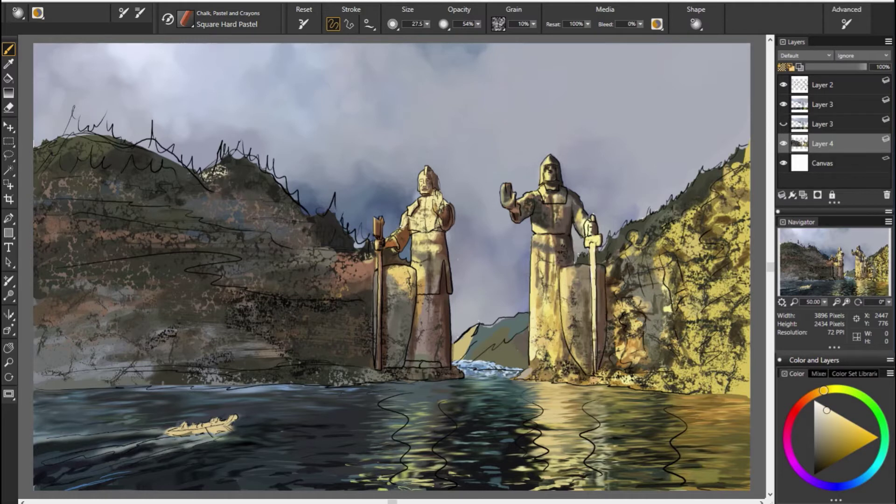
drag(88, 145, 77, 164)
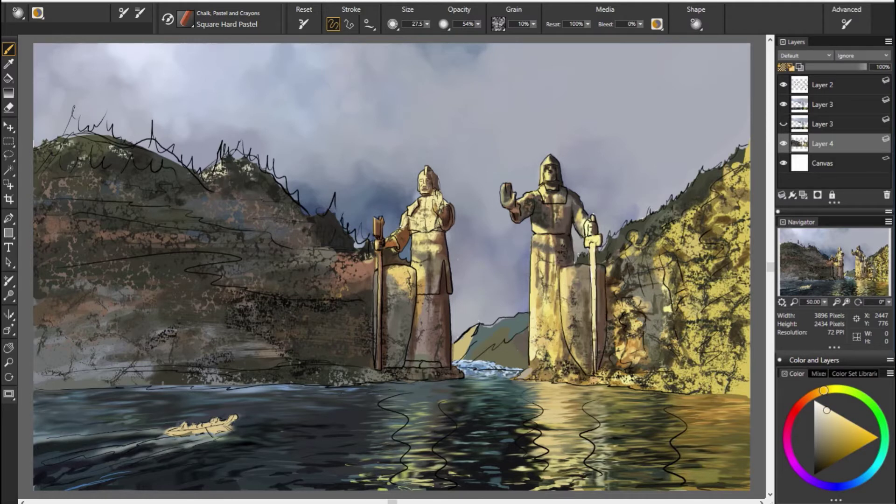
drag(371, 254, 342, 270)
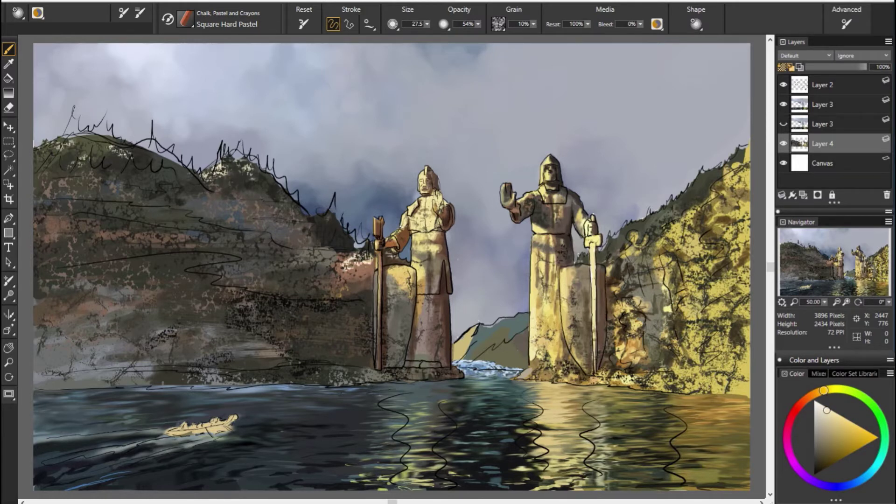
drag(684, 217, 654, 248)
drag(658, 297, 647, 321)
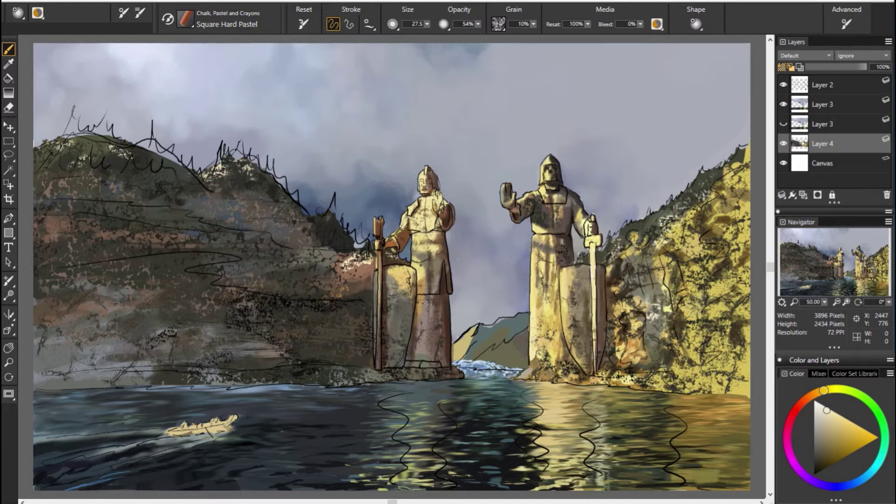
Pick dark brownish-orange and olive colours and add a new empty layer above Layer 4.
alt+click(344, 254)
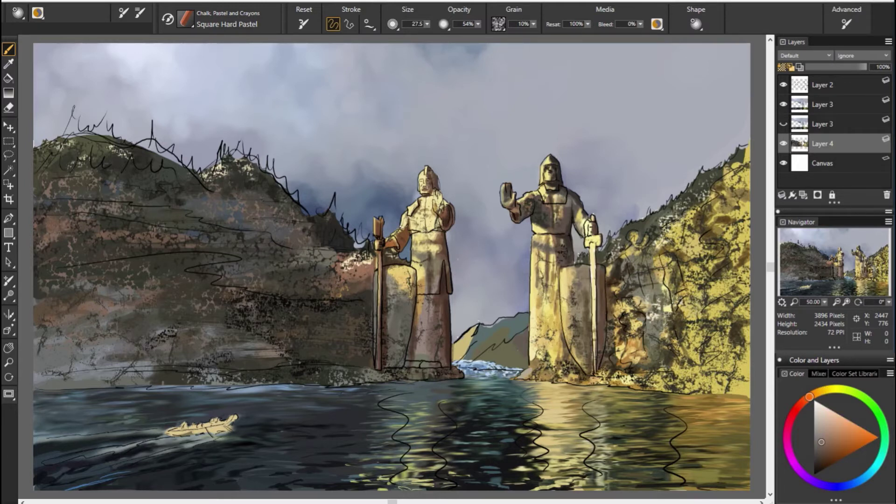
alt+click(107, 280)
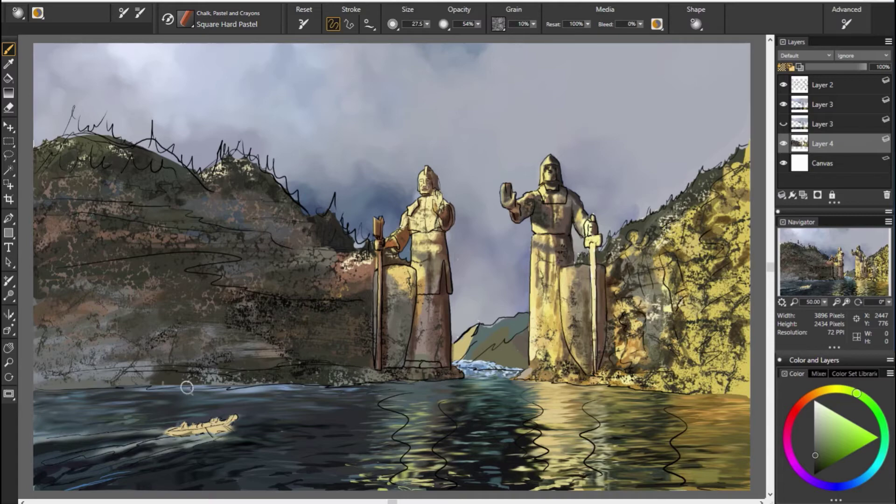
key(ctrl+shift+n)
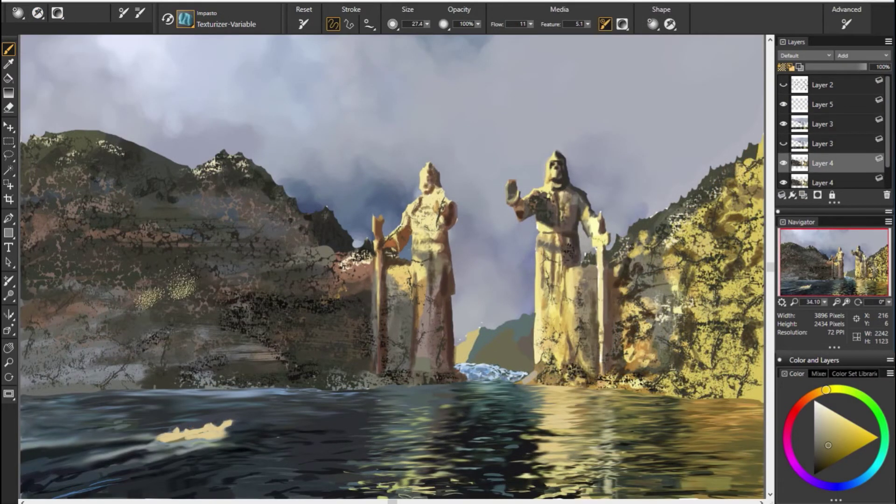
Dab golden then dark impasto on the left rocks with brush size 98 and feature 43.6.
click(823, 460)
drag(156, 299, 106, 286)
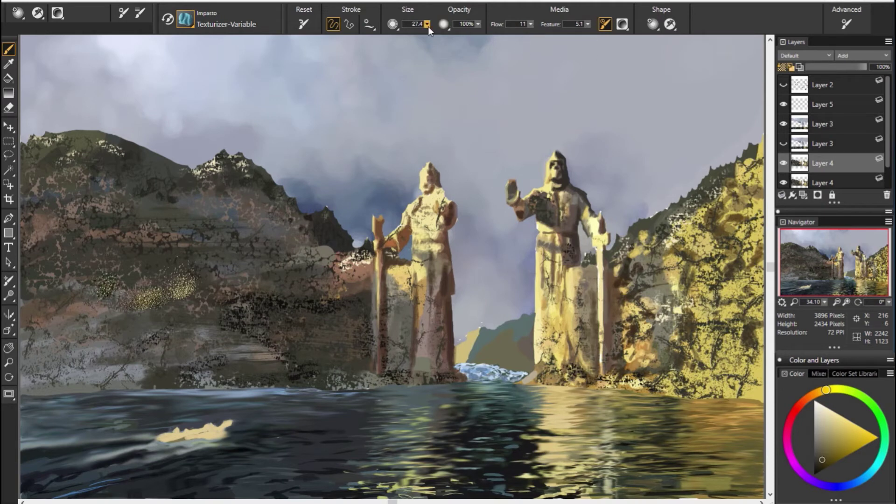
drag(427, 24, 462, 28)
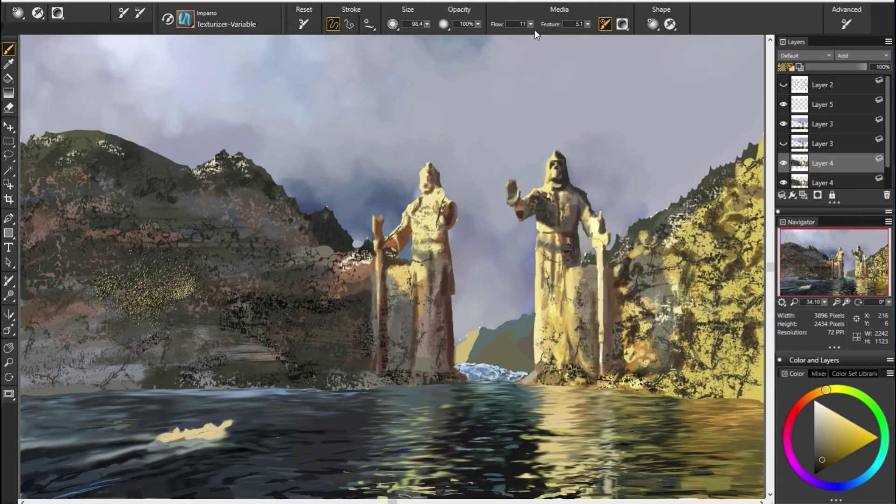
drag(587, 25, 551, 64)
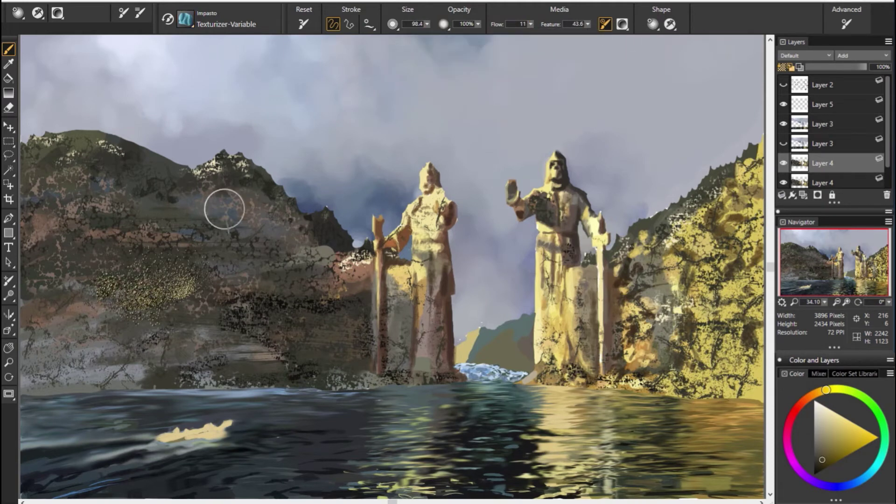
mouse_move(75, 298)
mouse_down()
mouse_move(140, 279)
mouse_move(144, 303)
mouse_move(42, 312)
mouse_move(47, 242)
mouse_up()
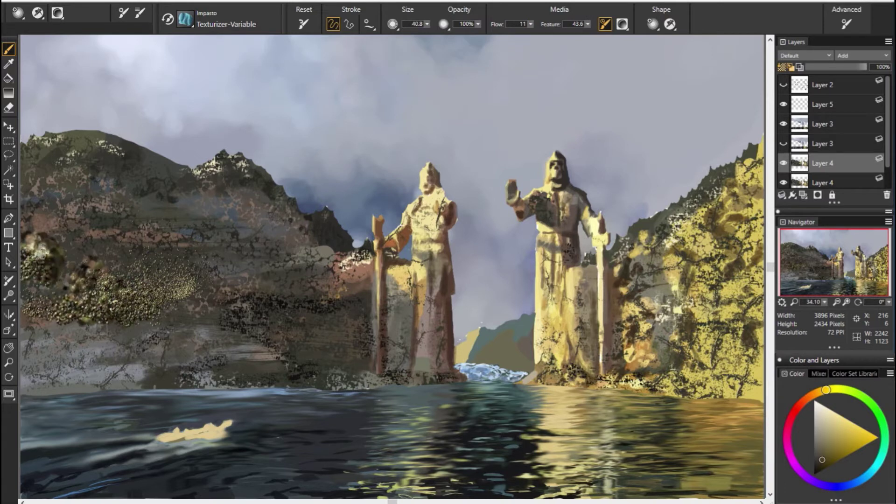
drag(276, 270, 293, 286)
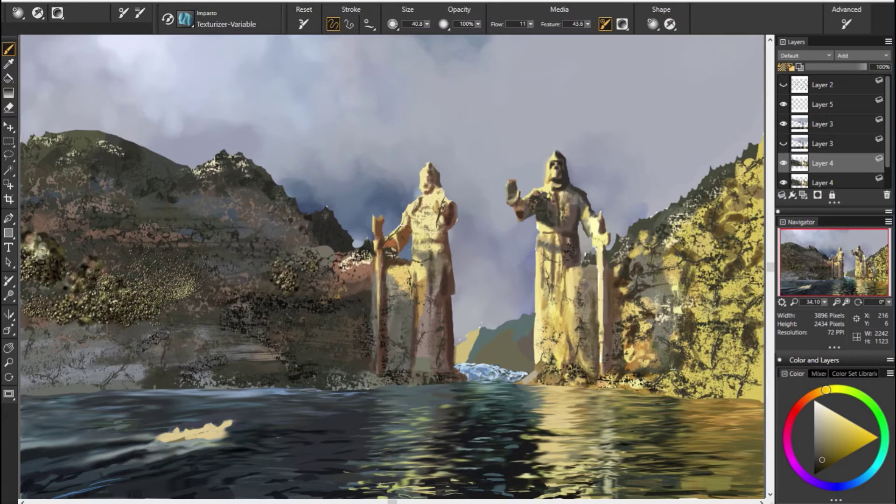
Build up orange and light yellow bubbly impasto down the left rocks.
alt+click(341, 312)
mouse_move(327, 261)
mouse_down()
mouse_move(289, 318)
mouse_move(303, 336)
mouse_move(364, 287)
mouse_move(348, 334)
mouse_up()
alt+click(198, 204)
mouse_move(198, 204)
mouse_down()
mouse_move(150, 201)
mouse_move(84, 177)
mouse_move(42, 182)
mouse_up()
mouse_move(79, 158)
mouse_down()
mouse_move(42, 219)
mouse_move(121, 220)
mouse_move(224, 186)
mouse_move(88, 140)
mouse_move(93, 108)
mouse_move(149, 140)
mouse_move(84, 210)
mouse_up()
mouse_move(61, 243)
mouse_down()
mouse_move(121, 247)
mouse_move(66, 271)
mouse_up()
drag(51, 317, 28, 368)
Paint dark speckled impasto over the mid-left rocks and the right cliffs.
mouse_move(242, 298)
mouse_down()
mouse_move(280, 345)
mouse_move(346, 354)
mouse_up()
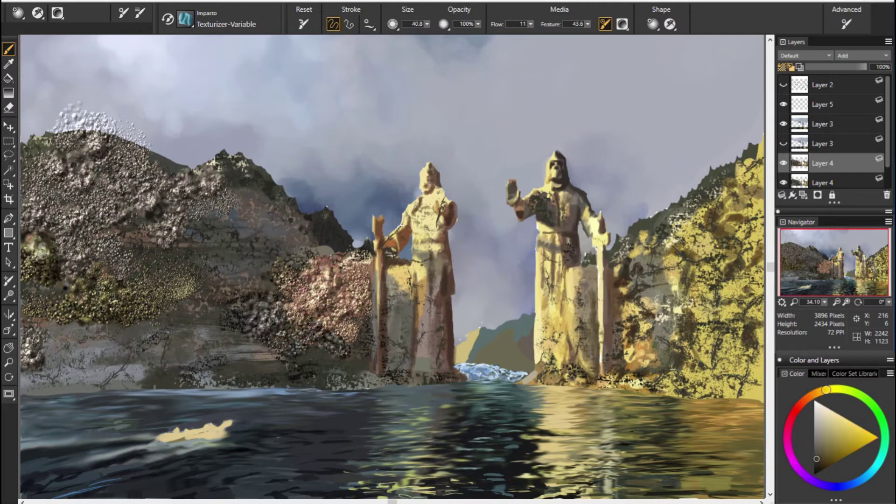
drag(219, 266, 242, 282)
drag(630, 275, 662, 345)
drag(654, 313, 681, 357)
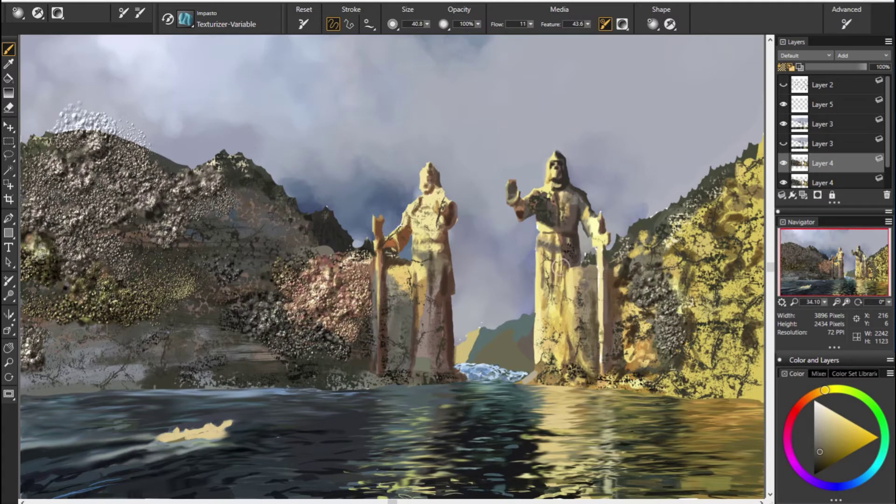
Paint bright orange-yellow golden impasto across the right cliffs and lower shore.
click(818, 392)
click(842, 439)
mouse_move(695, 201)
mouse_down()
mouse_move(672, 275)
mouse_move(739, 220)
mouse_up()
drag(747, 182, 723, 317)
mouse_move(728, 276)
mouse_down()
mouse_move(630, 350)
mouse_move(704, 364)
mouse_up()
mouse_move(639, 357)
mouse_down()
mouse_move(737, 438)
mouse_move(691, 271)
mouse_up()
Spread grey-blue impasto across the left cliffs, undoing the stray stroke on the statue base.
alt+click(251, 269)
mouse_move(229, 243)
mouse_down()
mouse_move(187, 272)
mouse_move(262, 268)
mouse_up()
alt+click(290, 258)
drag(233, 210, 229, 261)
drag(140, 233, 248, 219)
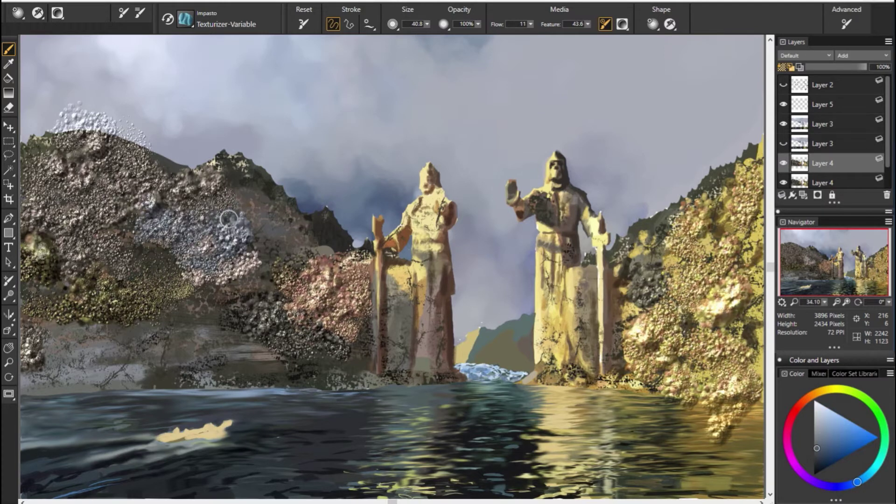
drag(159, 196, 308, 233)
drag(252, 255, 345, 243)
mouse_move(396, 281)
mouse_down()
mouse_move(397, 327)
mouse_move(354, 350)
mouse_up()
key(ctrl+z)
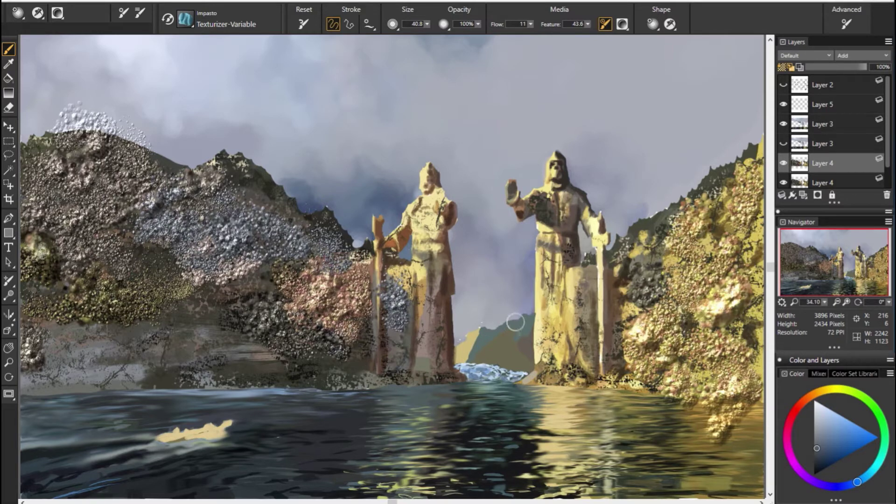
key(ctrl+z)
Scrub orange, grey and yellow-green rocky impasto along the lower-left cliff and shoreline.
alt+click(351, 362)
drag(299, 350, 173, 345)
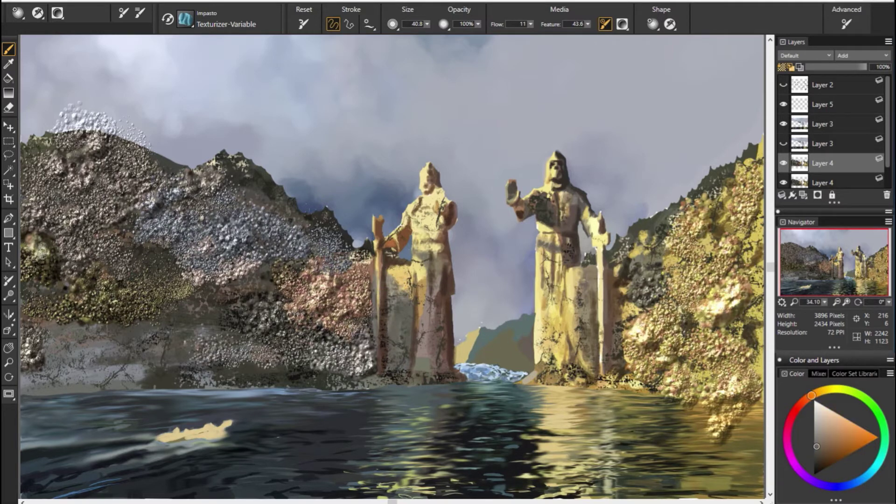
alt+click(279, 370)
drag(280, 370, 23, 368)
alt+click(219, 280)
mouse_move(229, 280)
mouse_down()
mouse_move(70, 322)
mouse_move(196, 336)
mouse_move(224, 317)
mouse_up()
alt+click(136, 347)
drag(135, 347, 28, 383)
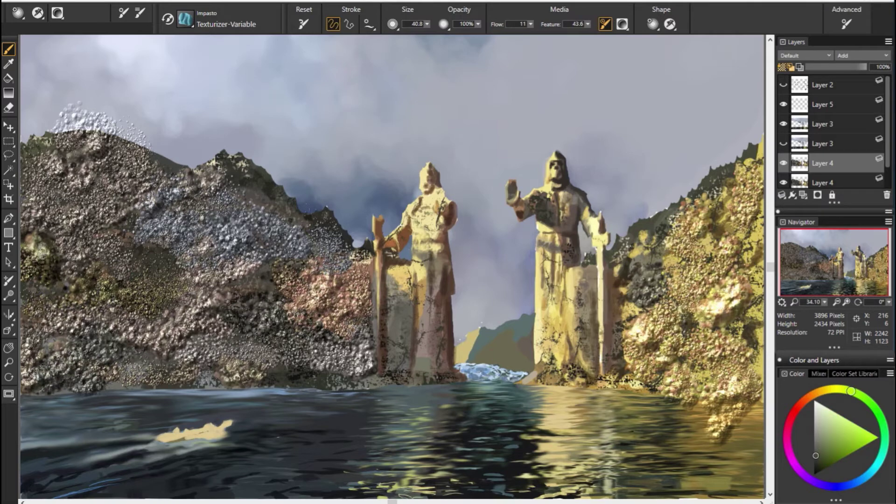
mouse_move(122, 220)
mouse_down()
mouse_move(177, 280)
mouse_move(205, 225)
mouse_move(280, 187)
mouse_move(364, 266)
mouse_up()
Add a golden stroke on the upper-left ridge and pale-to-saturated yellow impasto on the right cliff.
alt+click(435, 345)
drag(145, 173, 219, 201)
alt+click(646, 283)
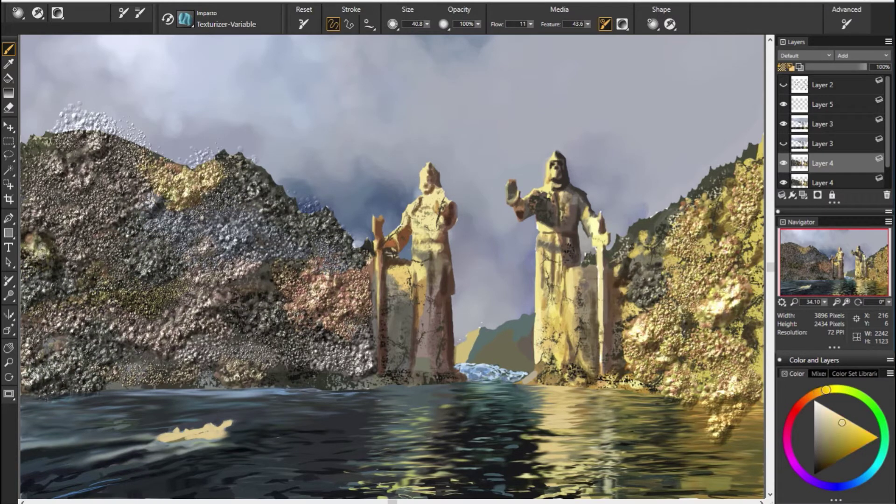
mouse_move(708, 224)
mouse_down()
mouse_move(691, 187)
mouse_move(672, 254)
mouse_up()
drag(754, 267, 700, 326)
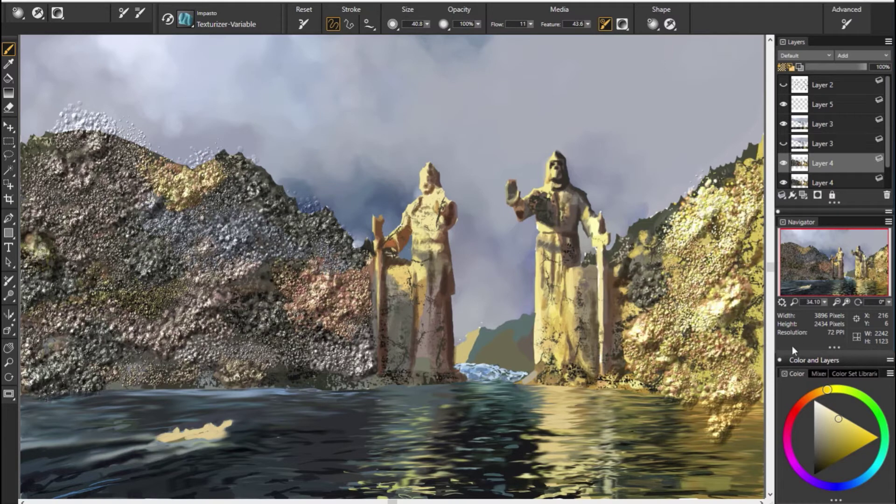
alt+click(725, 331)
mouse_move(728, 355)
mouse_down()
mouse_move(700, 373)
mouse_move(700, 392)
mouse_move(653, 406)
mouse_up()
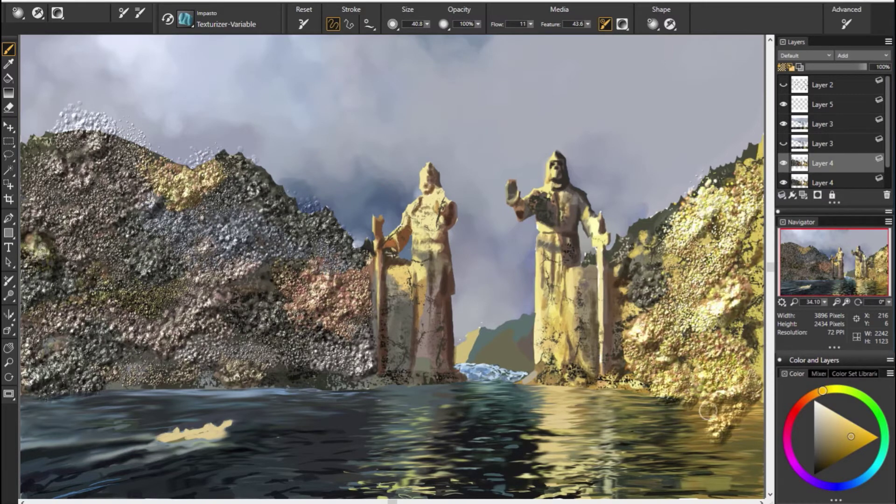
drag(756, 369, 742, 420)
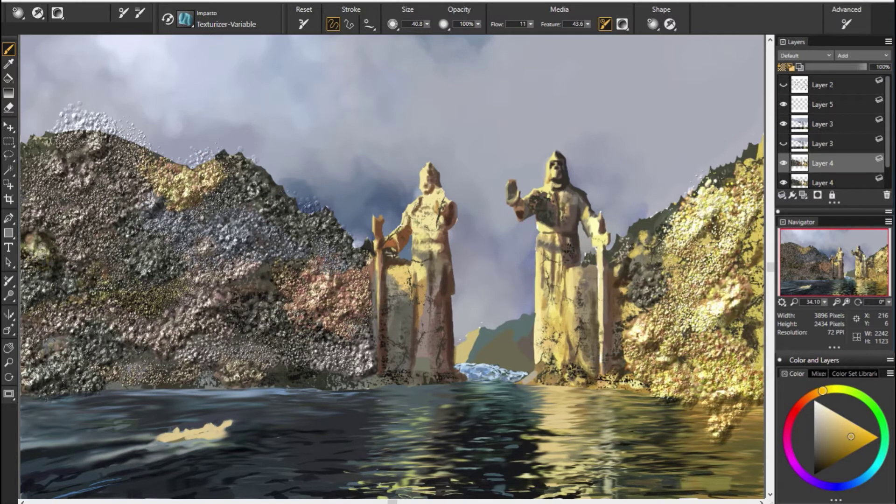
click(186, 20)
With the Depth Equalizer brush, flatten the impasto bubbles on the left ridge and beside the statue base.
click(349, 189)
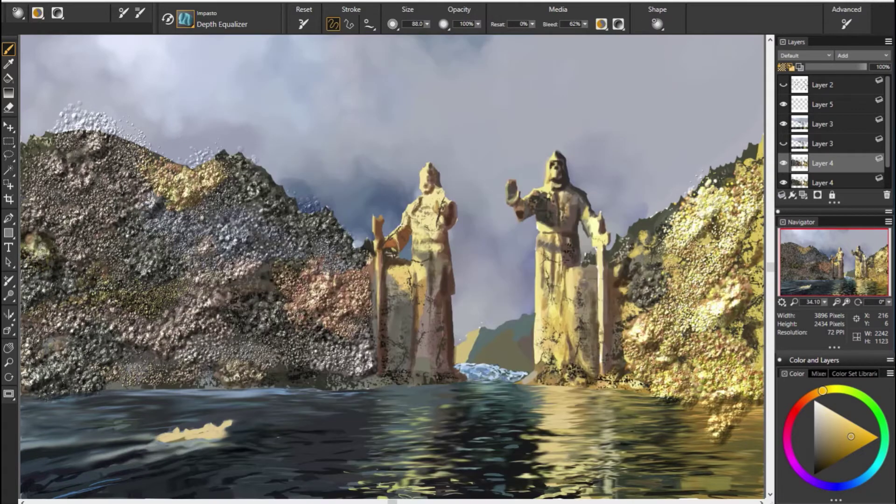
drag(51, 112, 214, 163)
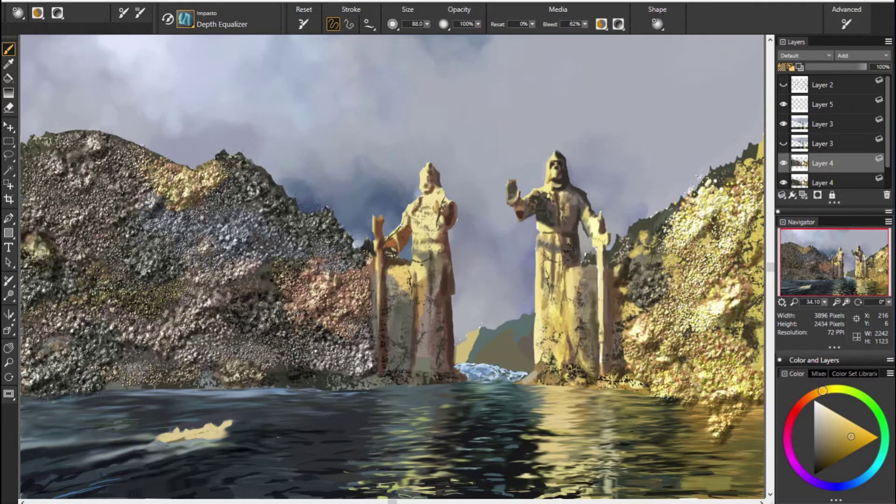
drag(361, 299, 355, 266)
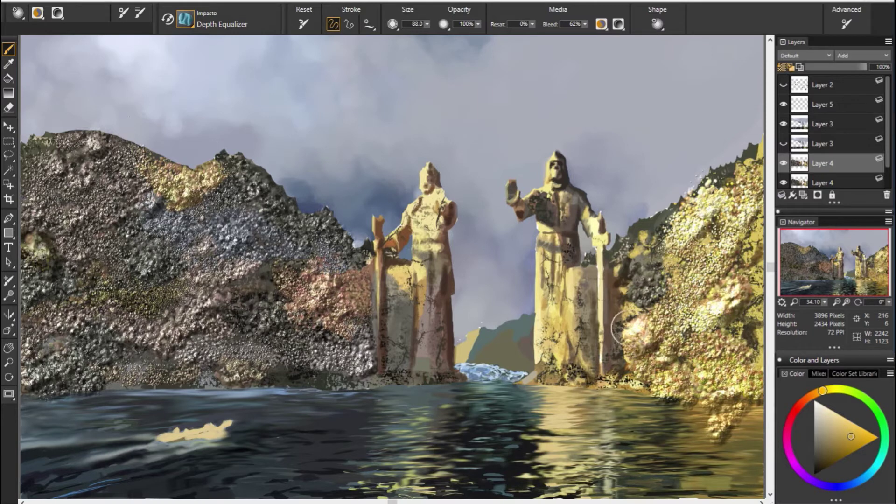
Smooth the rocky texture on the right cliff, resizing the brush between 30.2, 42 and 55.6.
drag(625, 322, 653, 350)
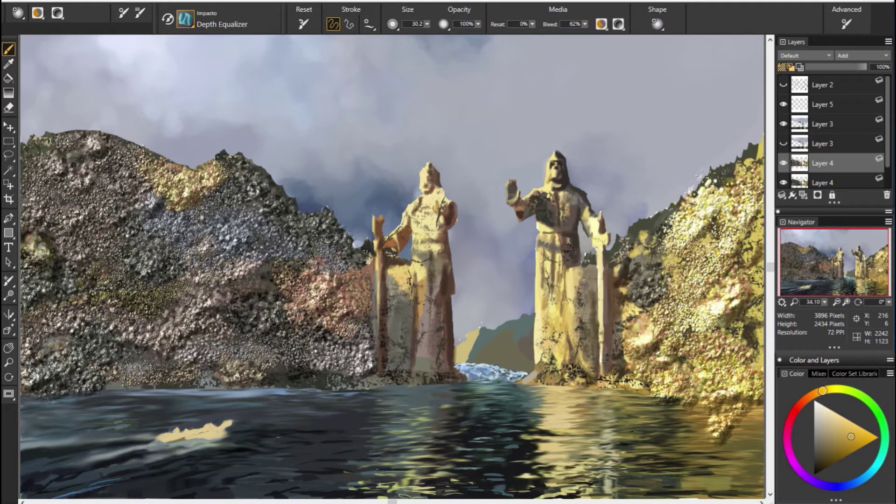
mouse_move(726, 429)
mouse_down()
mouse_move(735, 410)
mouse_move(705, 397)
mouse_move(709, 387)
mouse_move(644, 369)
mouse_move(672, 396)
mouse_up()
mouse_move(658, 345)
mouse_down()
mouse_move(635, 327)
mouse_move(662, 308)
mouse_move(721, 322)
mouse_move(714, 352)
mouse_up()
mouse_move(700, 306)
mouse_down()
mouse_move(653, 271)
mouse_move(704, 289)
mouse_move(742, 327)
mouse_up()
key(bracketleft)
key(bracketleft)
key(bracketleft)
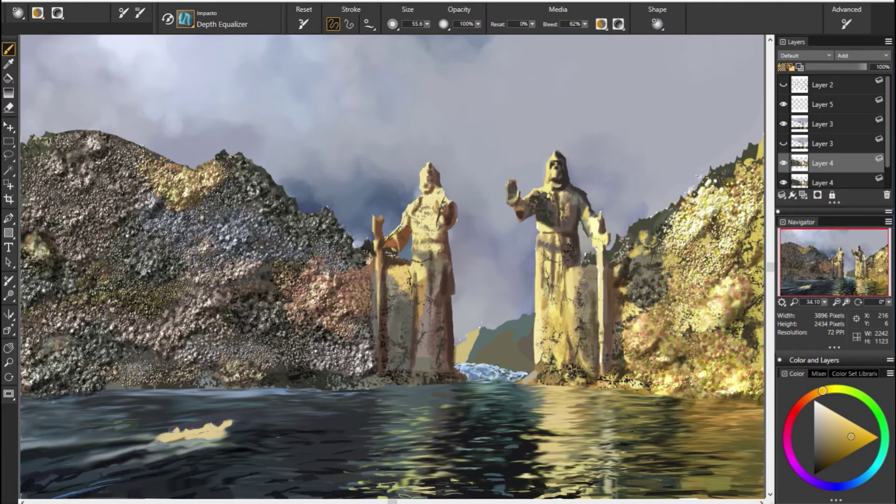
drag(702, 227, 708, 243)
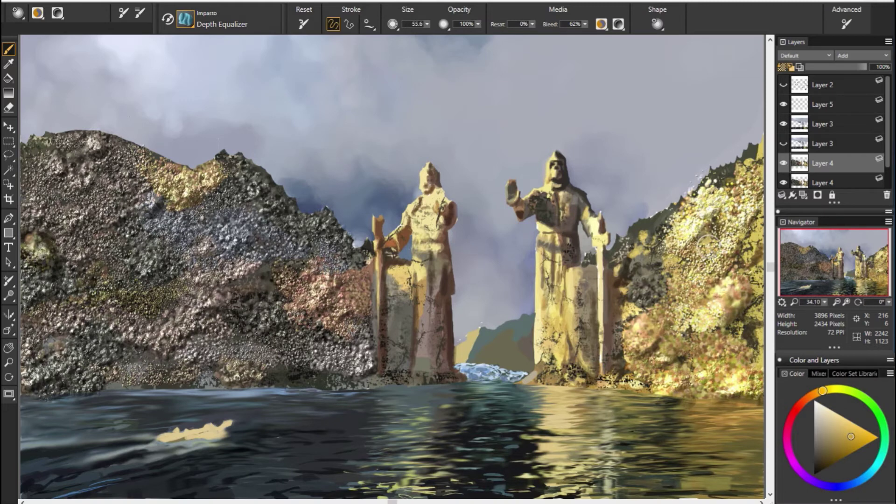
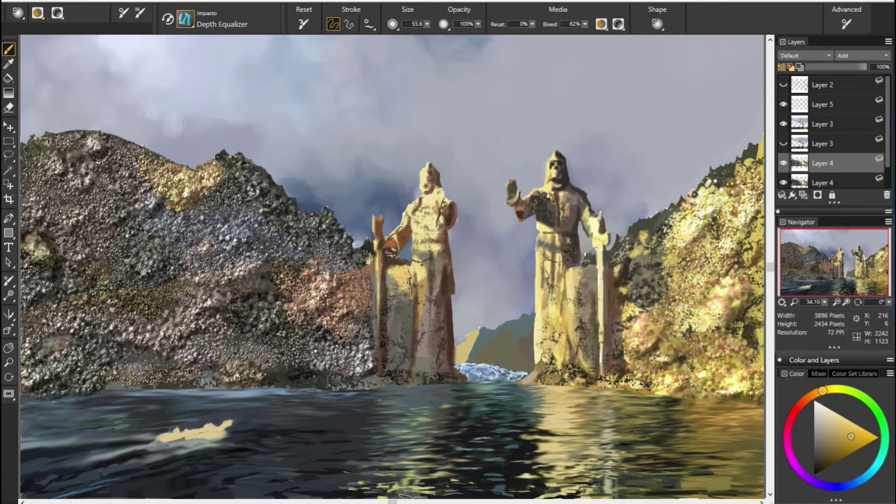
Resize the Depth Equalizer to about 71 and flatten texture patches on the left mountain and its lower edge.
key(bracketright)
key(bracketright)
key(bracketright)
key(bracketleft)
key(bracketleft)
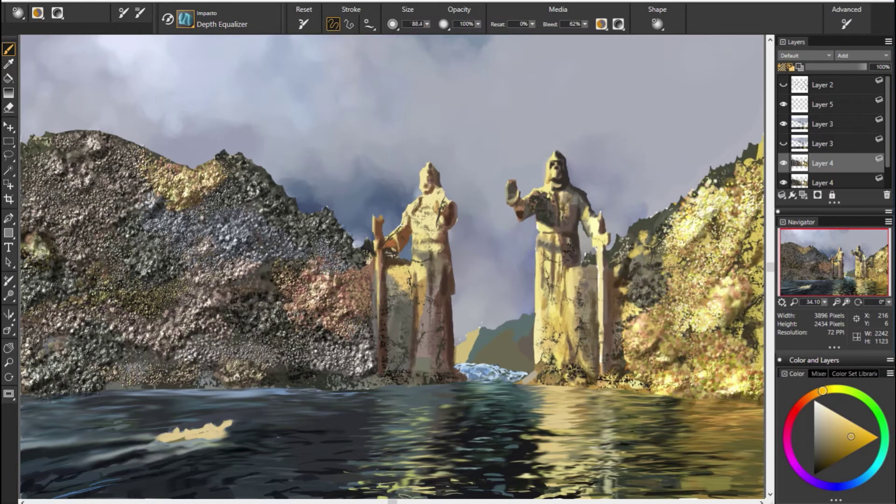
click(784, 164)
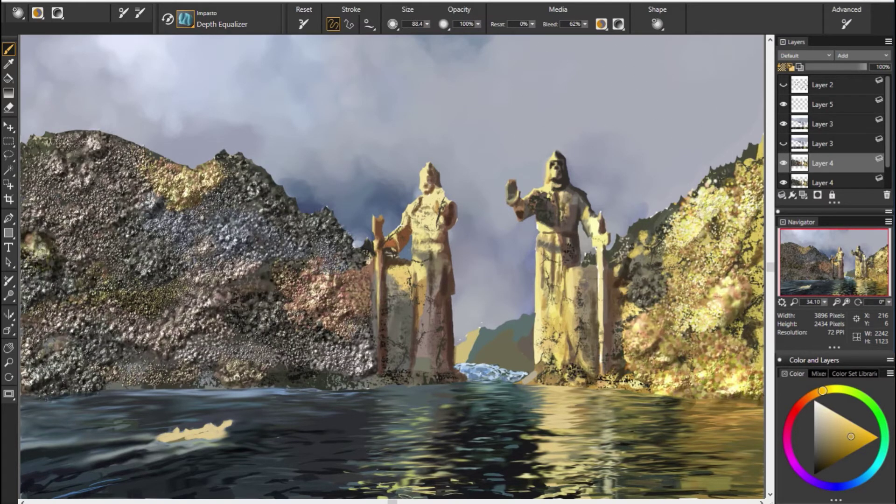
click(783, 163)
key(bracketleft)
key(bracketleft)
key(bracketleft)
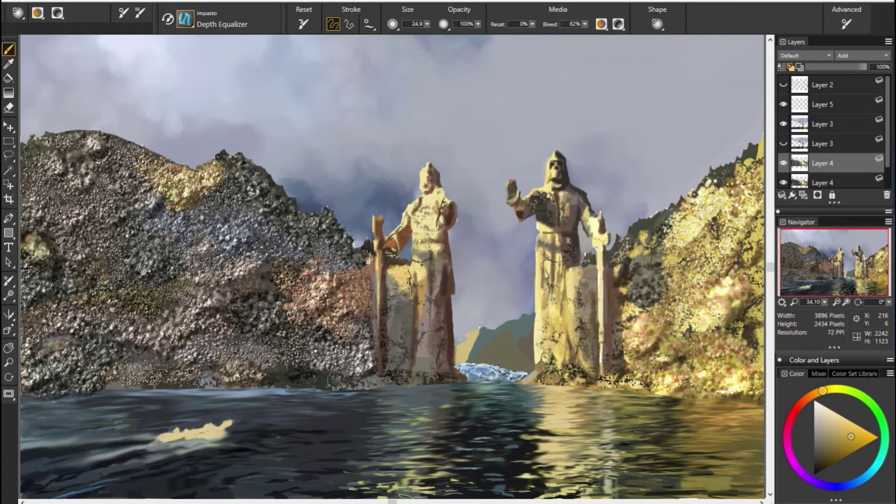
key(bracketright)
key(bracketright)
key(bracketright)
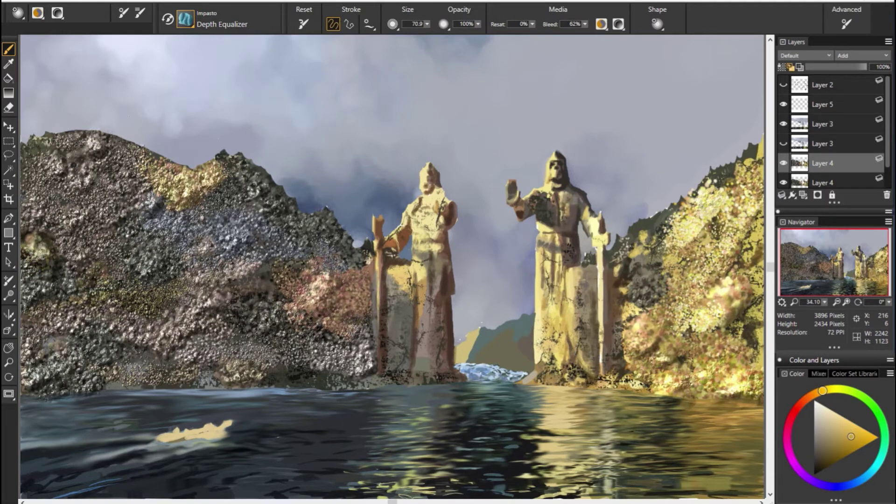
mouse_move(184, 190)
mouse_down()
mouse_move(135, 152)
mouse_move(89, 144)
mouse_move(40, 218)
mouse_move(79, 181)
mouse_move(143, 266)
mouse_up()
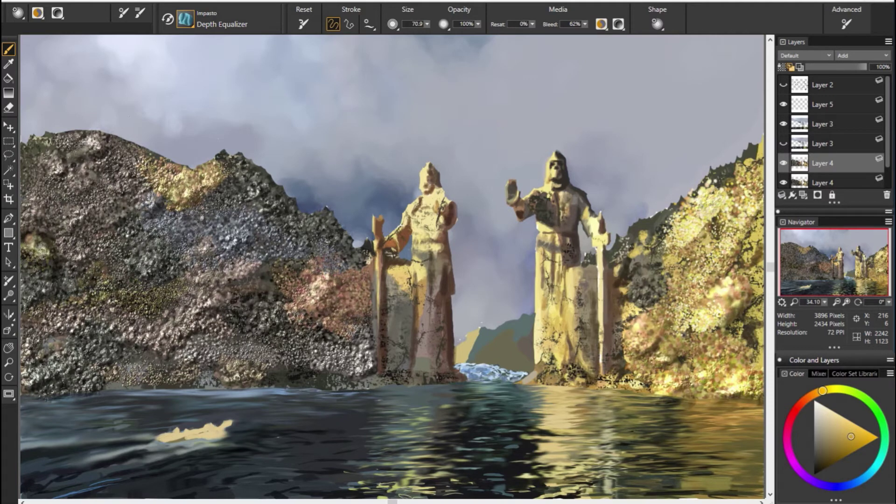
mouse_move(95, 381)
mouse_down()
mouse_move(58, 378)
mouse_move(347, 377)
mouse_move(347, 335)
mouse_move(314, 289)
mouse_move(187, 336)
mouse_move(180, 350)
mouse_move(154, 331)
mouse_move(201, 257)
mouse_move(88, 308)
mouse_move(134, 306)
mouse_up()
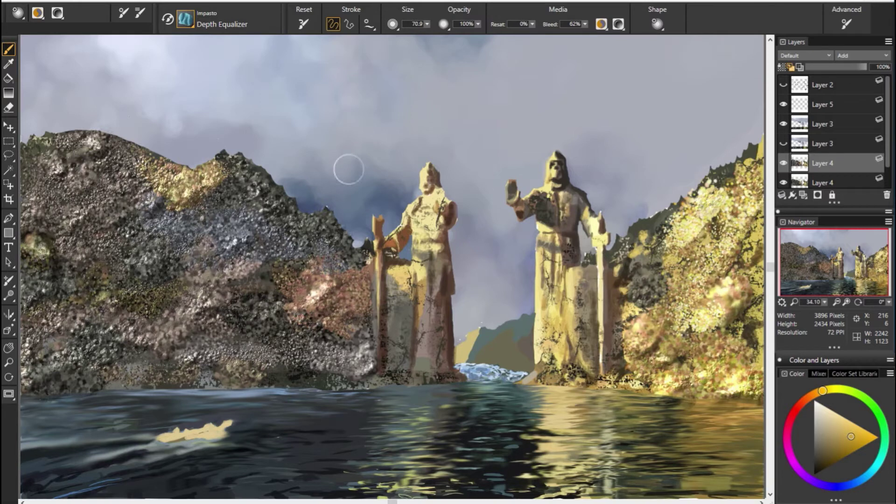
Switch to Dense Impasto Block Jitter and sample red-brown, blue-grey, pale yellow and orange-brown colours.
click(187, 19)
click(391, 156)
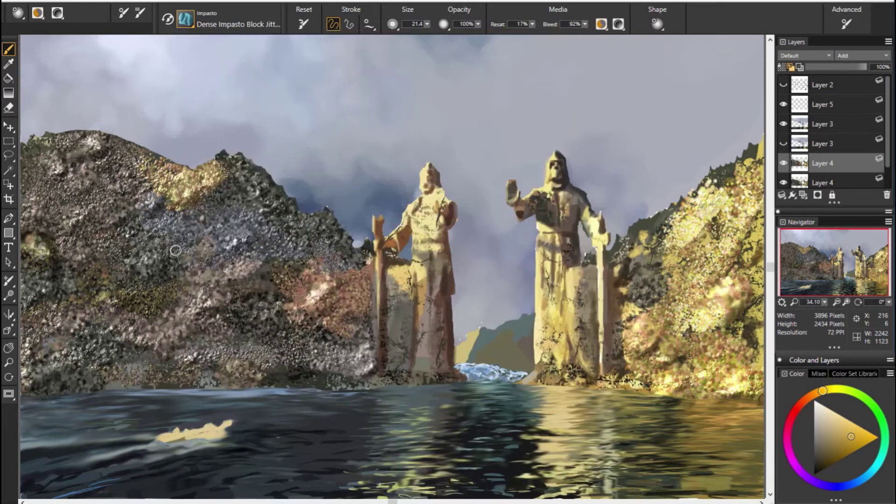
alt+click(326, 195)
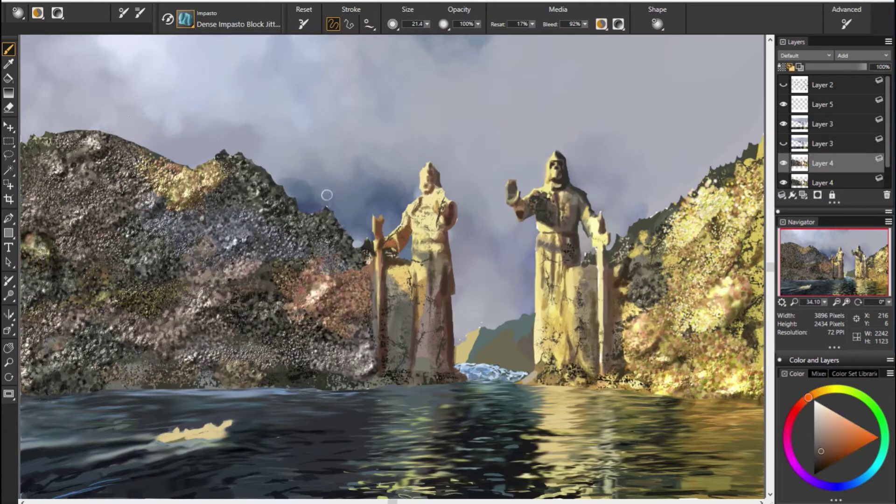
key(bracketright)
key(bracketright)
key(bracketright)
alt+click(116, 230)
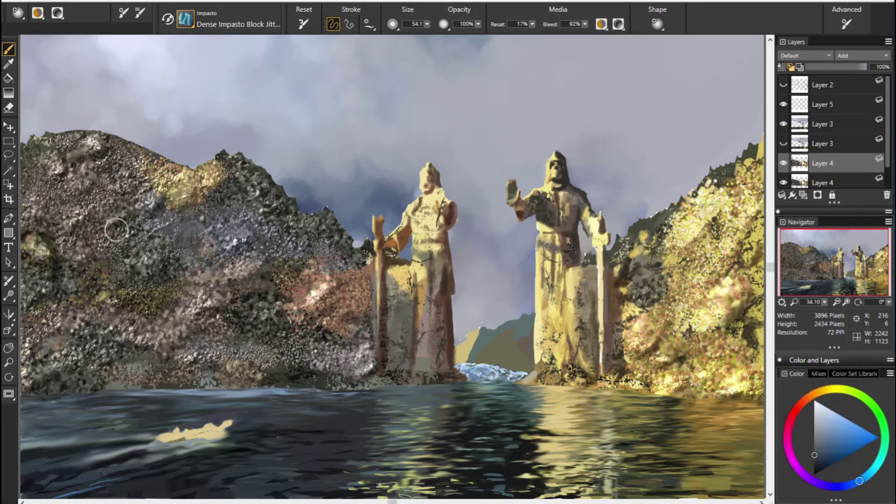
alt+click(570, 244)
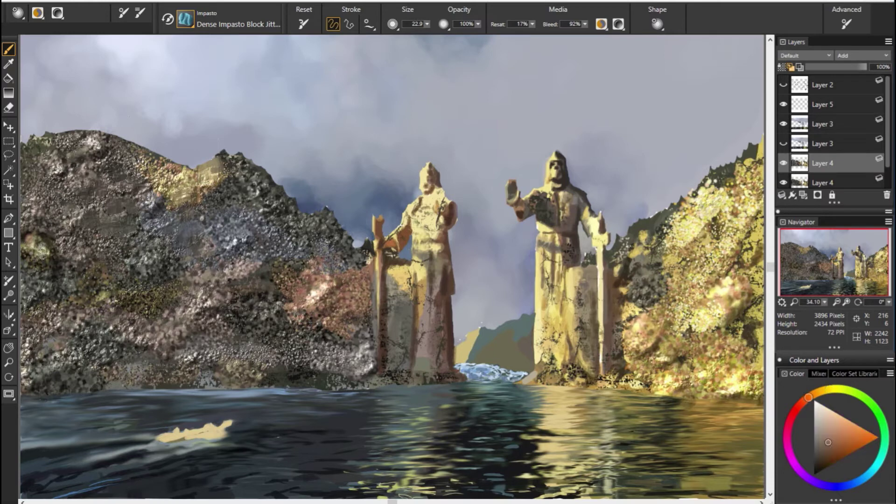
alt+click(359, 262)
click(185, 19)
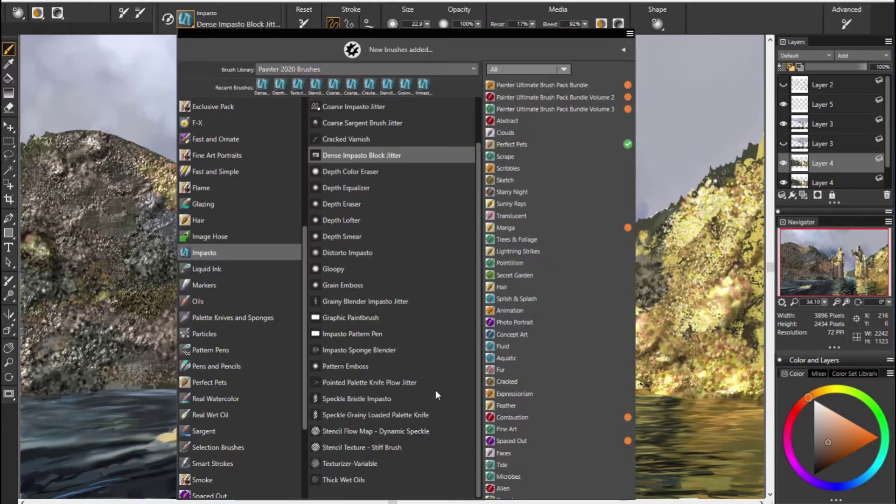
Add orange-brown Pointed Palette Knife strokes across the left rocks, including the yellow patch.
click(364, 350)
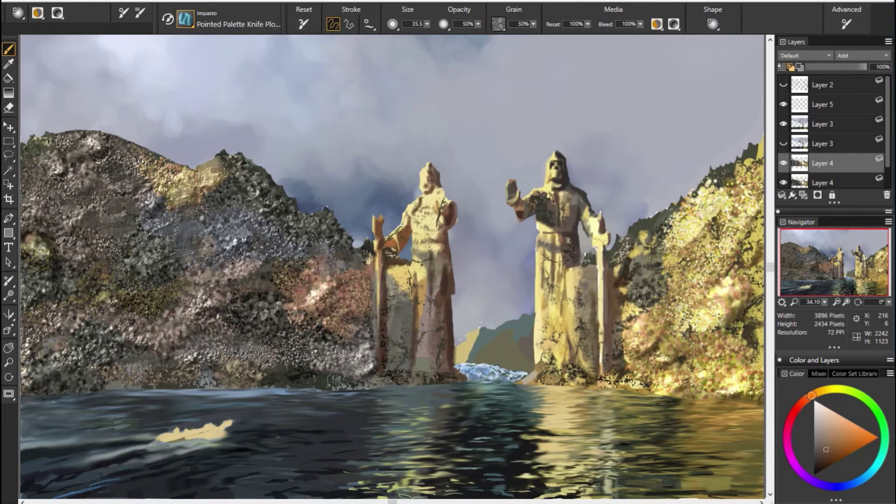
alt+click(354, 318)
drag(235, 245, 213, 240)
drag(181, 194, 199, 205)
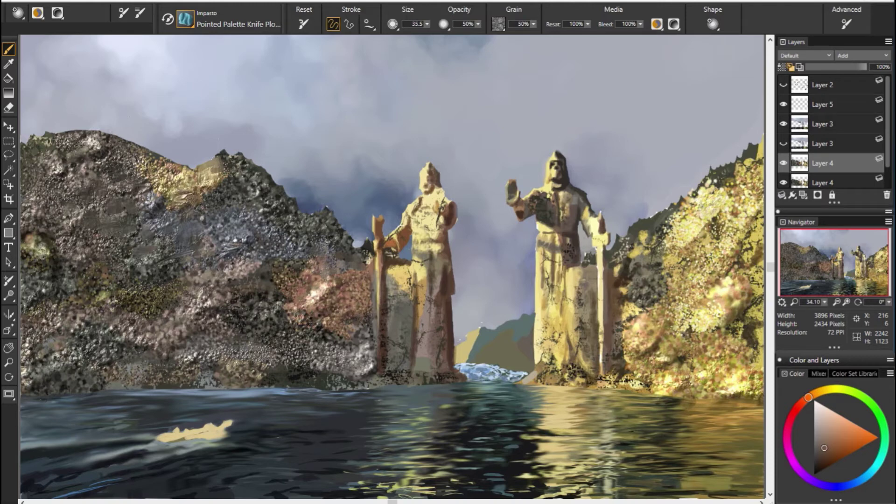
drag(47, 254, 28, 269)
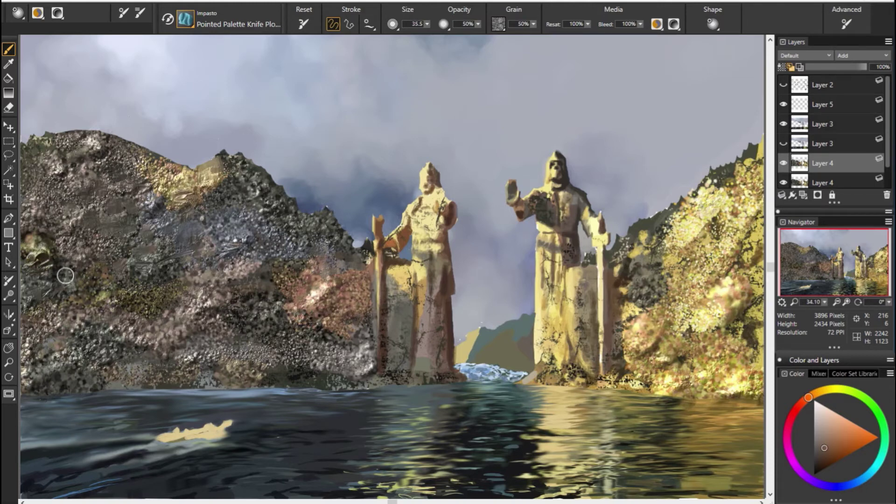
drag(159, 332, 93, 357)
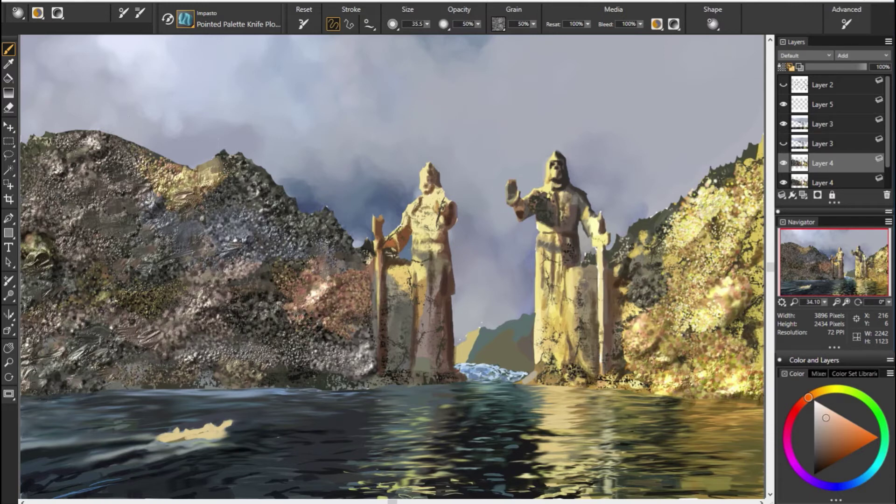
drag(110, 375, 133, 355)
drag(165, 359, 128, 346)
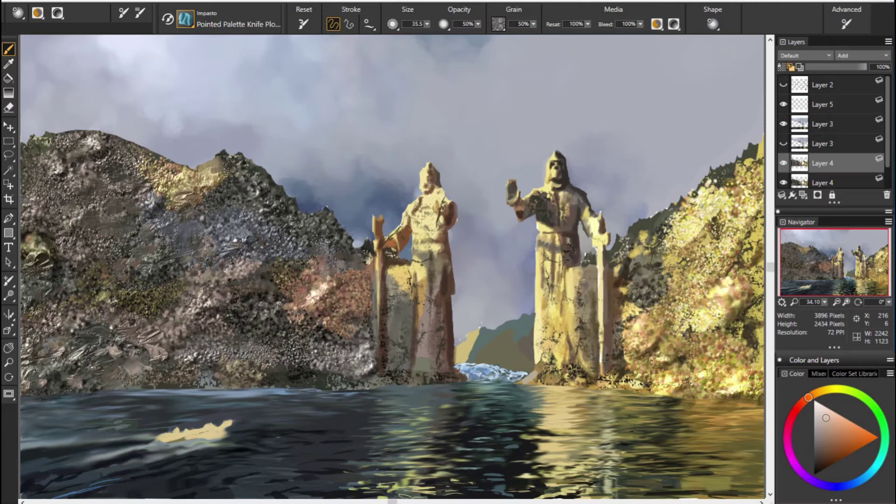
Smear yellow-green and dark green strokes on the lower left rocks and warm the golden cliff patch.
alt+click(579, 353)
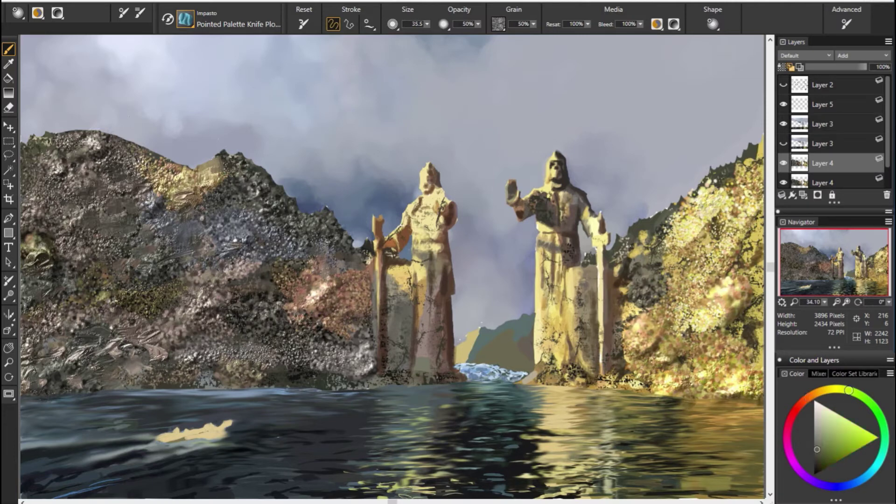
drag(70, 359, 35, 364)
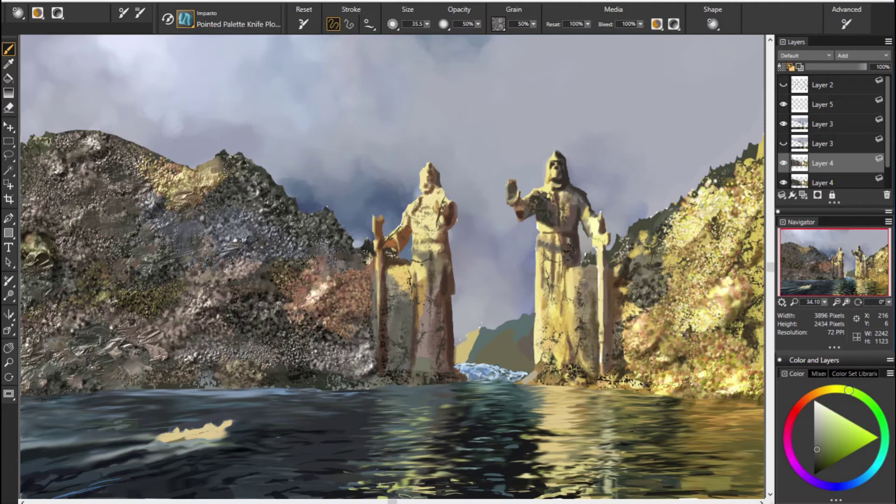
drag(153, 349, 107, 346)
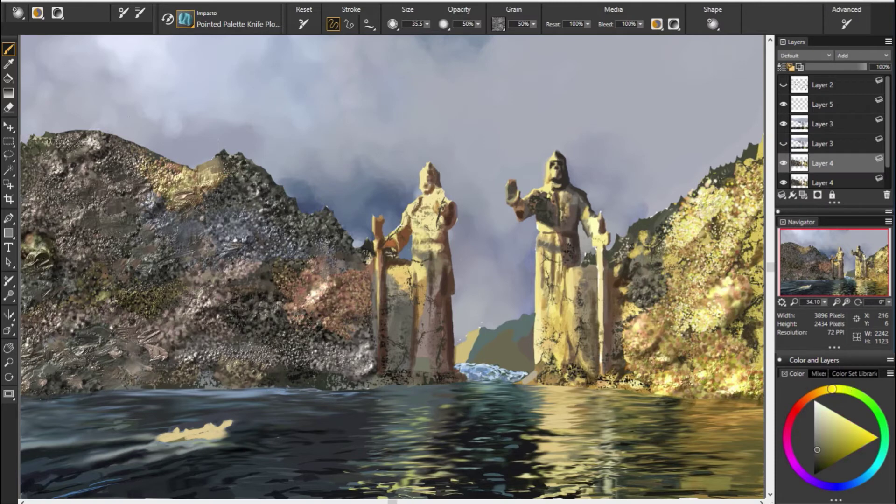
alt+click(350, 348)
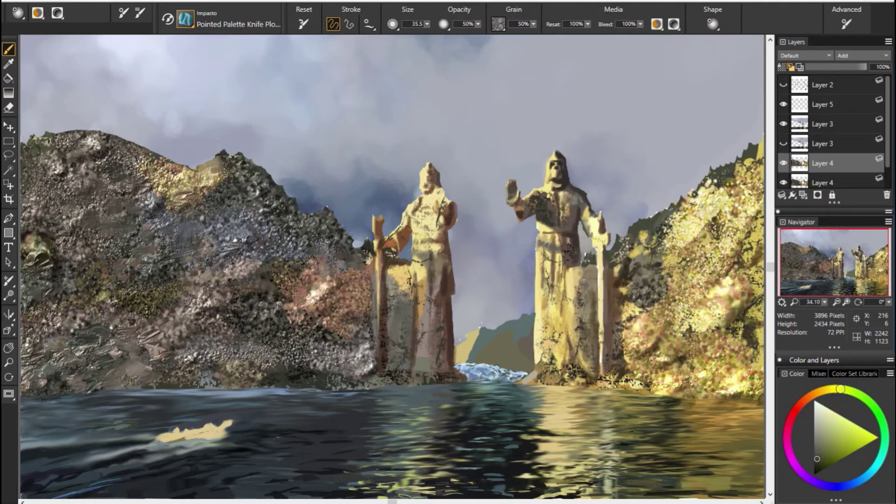
drag(220, 364, 252, 368)
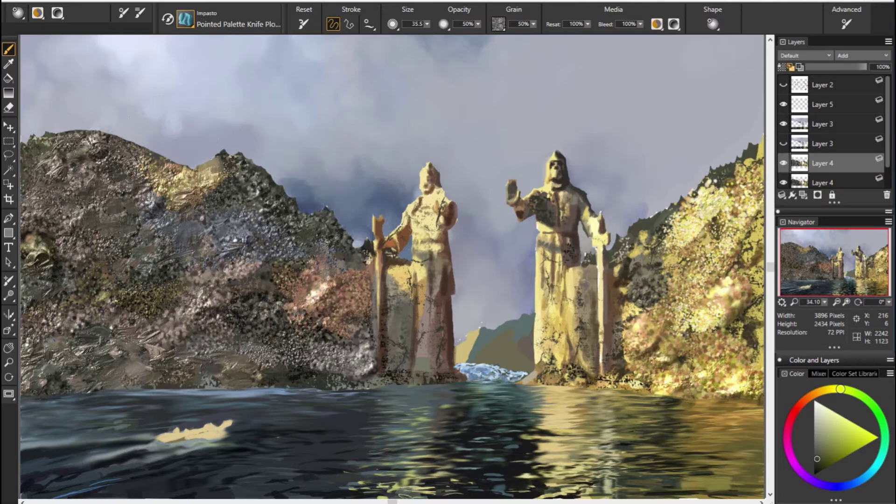
mouse_move(124, 179)
mouse_down()
mouse_move(166, 163)
mouse_move(182, 170)
mouse_up()
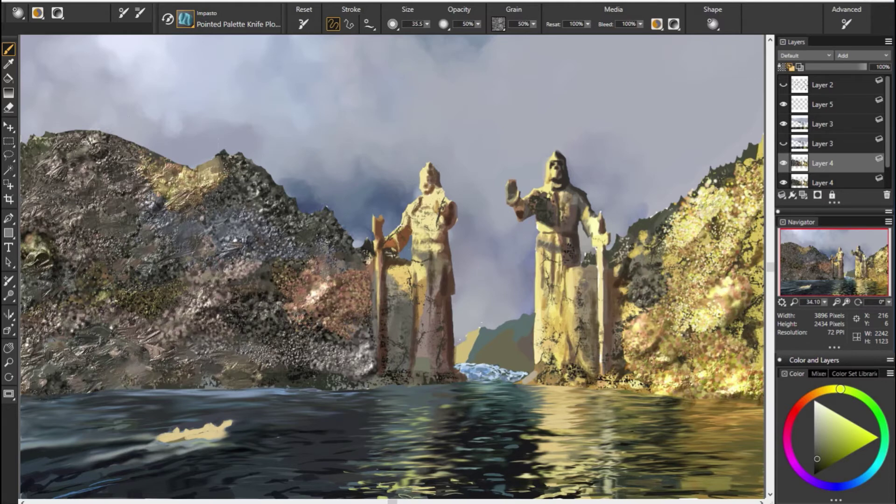
Paint dark olive knife strokes over the right cliff's grey patch and along the right shoreline.
mouse_move(674, 279)
mouse_down()
mouse_move(707, 270)
mouse_move(722, 229)
mouse_up()
drag(636, 277, 646, 301)
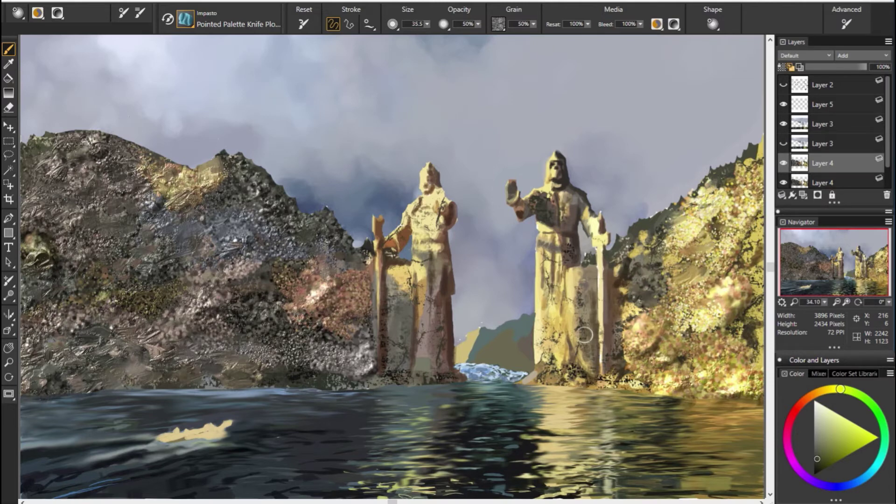
mouse_move(626, 383)
mouse_down()
mouse_move(733, 343)
mouse_move(733, 304)
mouse_move(752, 273)
mouse_up()
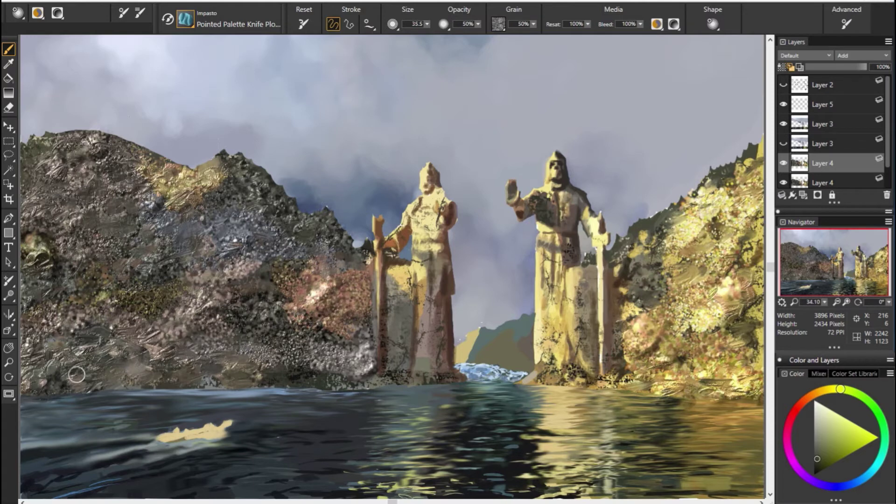
click(185, 21)
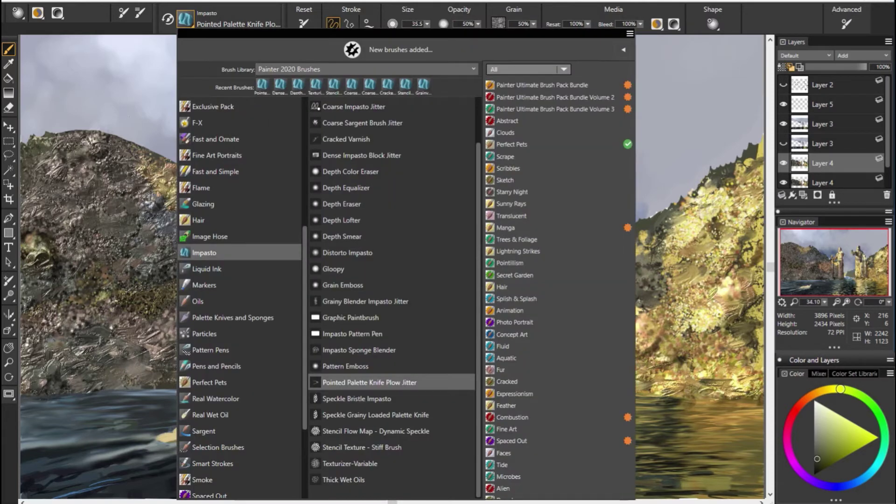
Load the Speckle Bristle Impasto brush with a green, then a yellow-green, colour.
click(361, 155)
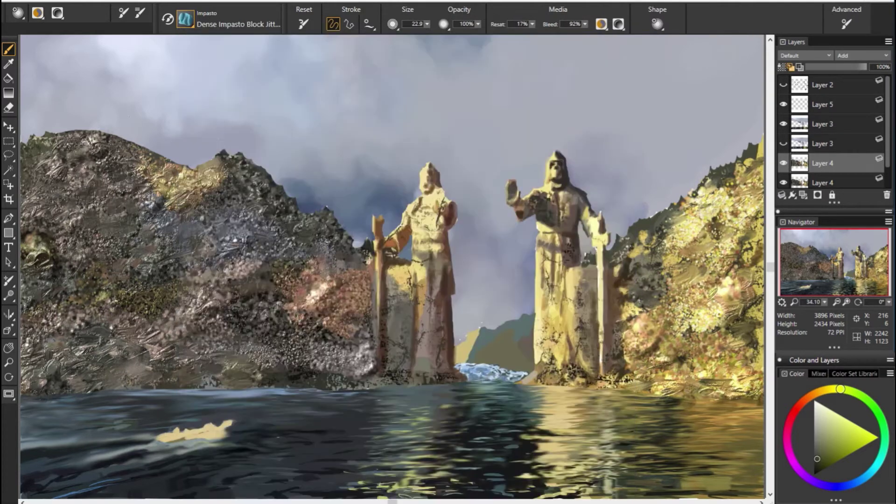
click(186, 21)
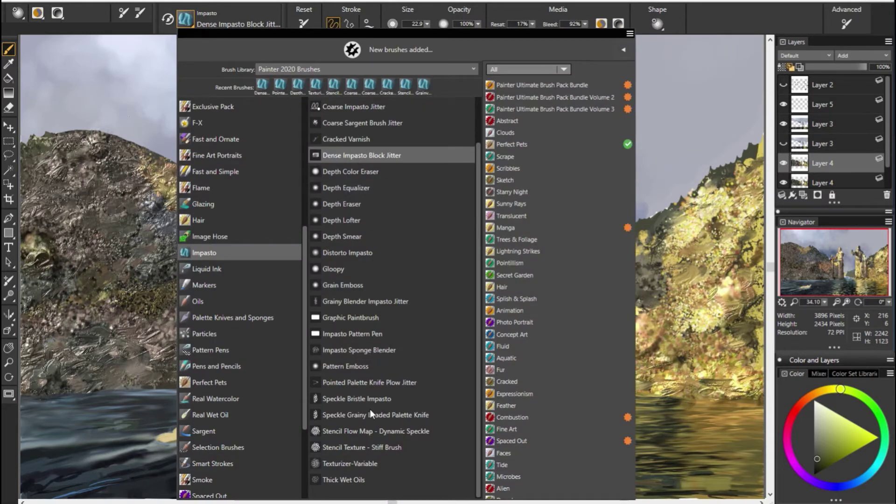
click(383, 398)
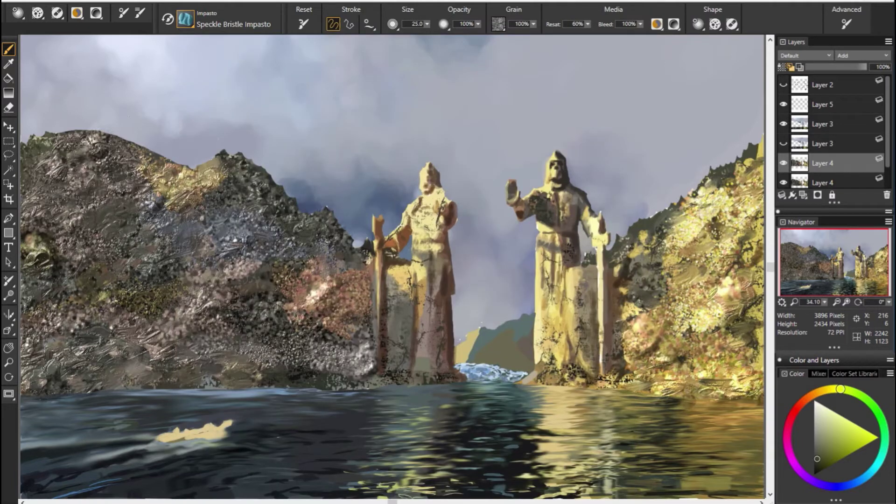
alt+click(205, 204)
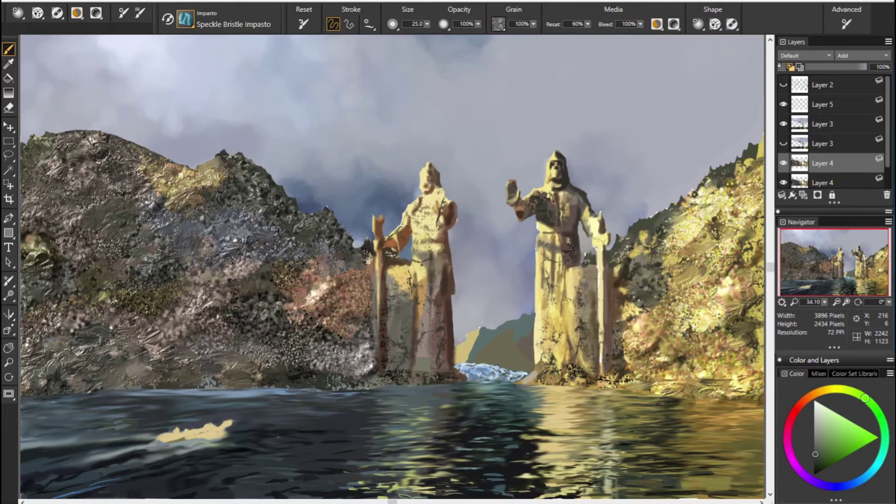
alt+click(184, 299)
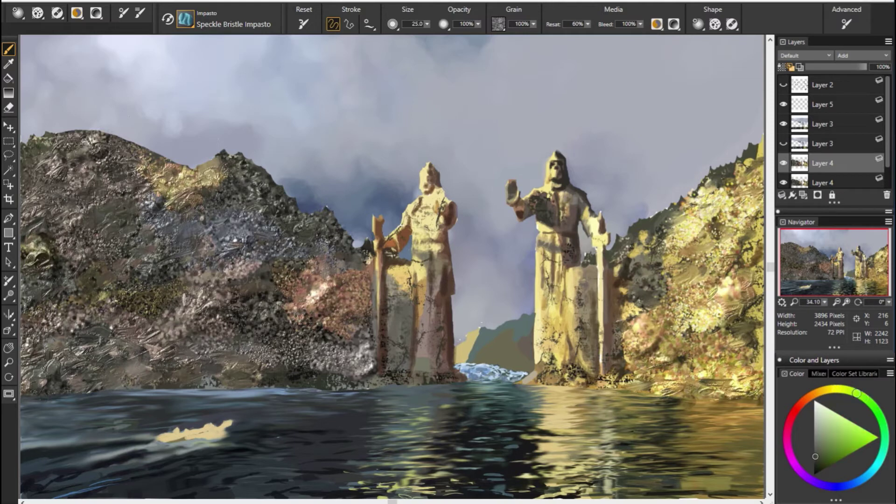
Dab and paint purple-grey Stencil Texture - Stiff Brush texture across the lower left rocks.
click(185, 19)
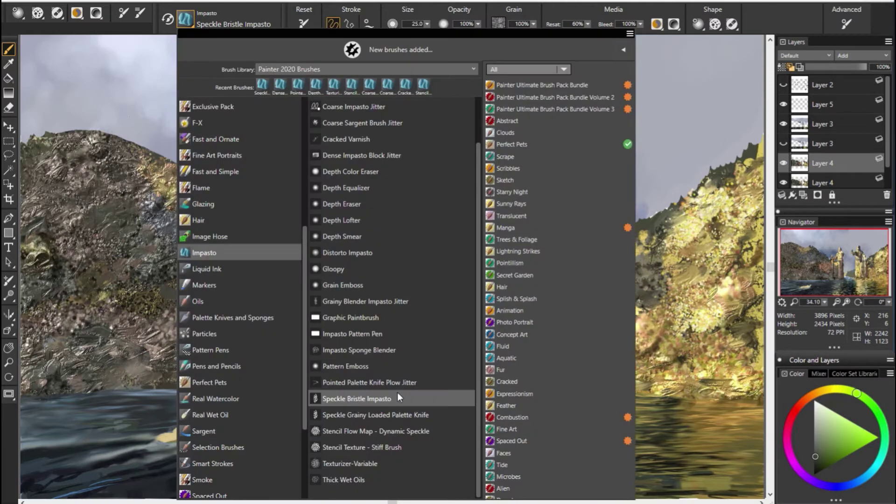
click(387, 448)
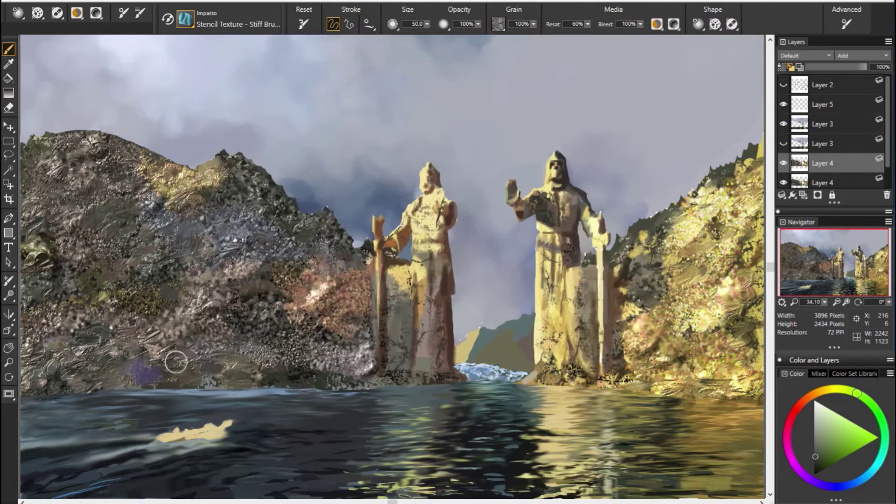
alt+click(354, 315)
click(180, 329)
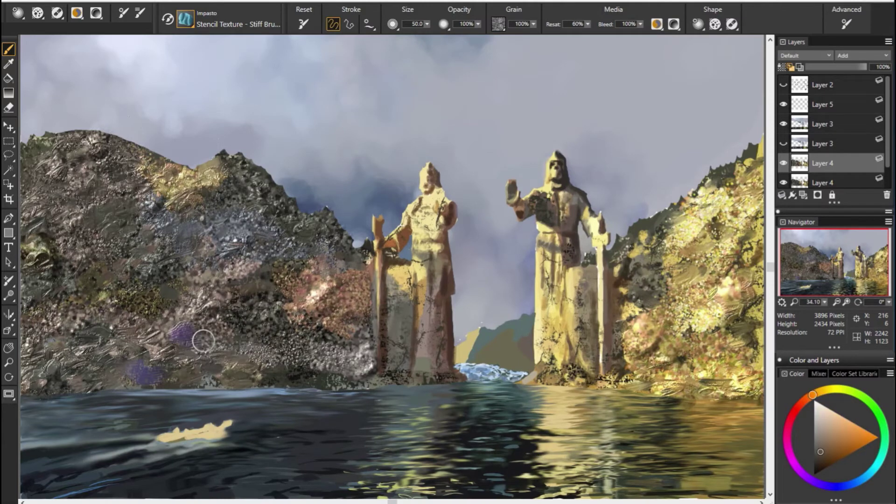
alt+click(486, 346)
mouse_move(202, 336)
mouse_down()
mouse_move(254, 350)
mouse_move(205, 364)
mouse_up()
Try the Texturizer-Variable and Thick Wet Oils brushes, ending on the Scratchboard Tool.
click(185, 19)
click(371, 464)
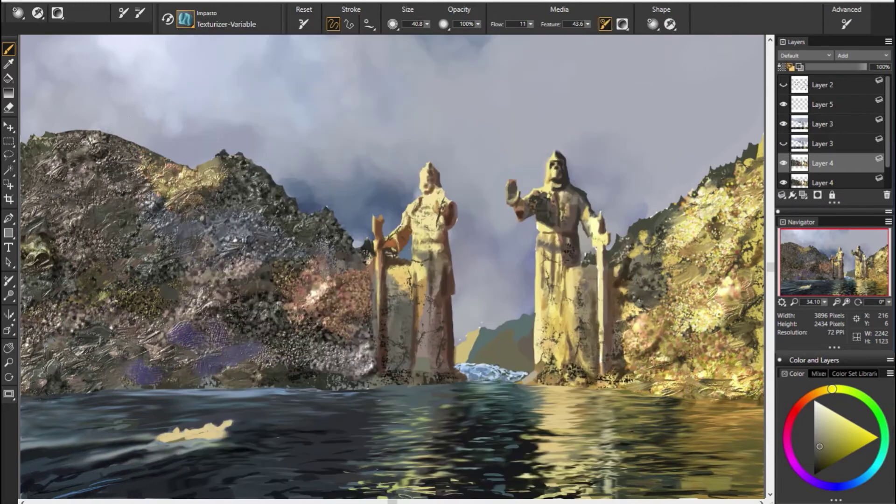
alt+click(280, 359)
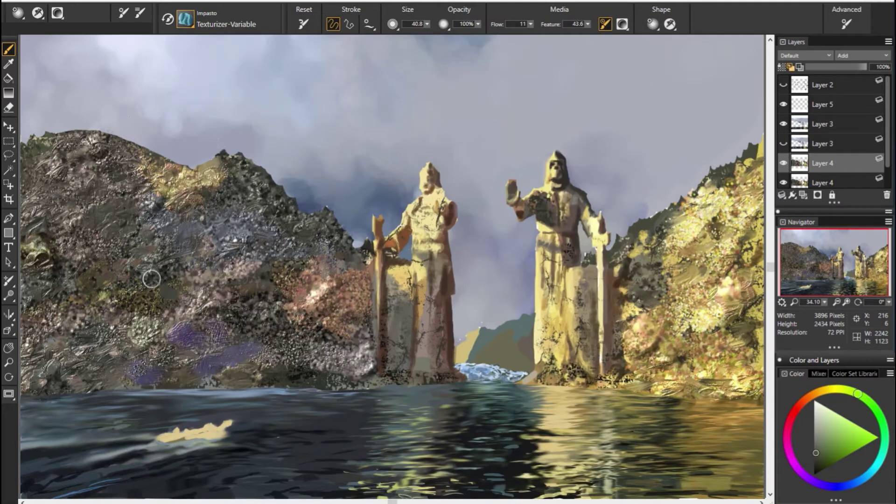
click(185, 19)
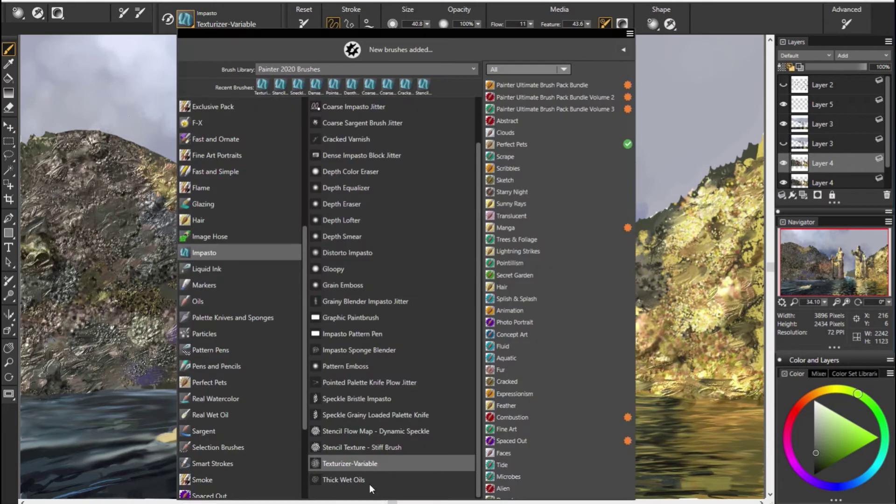
click(153, 312)
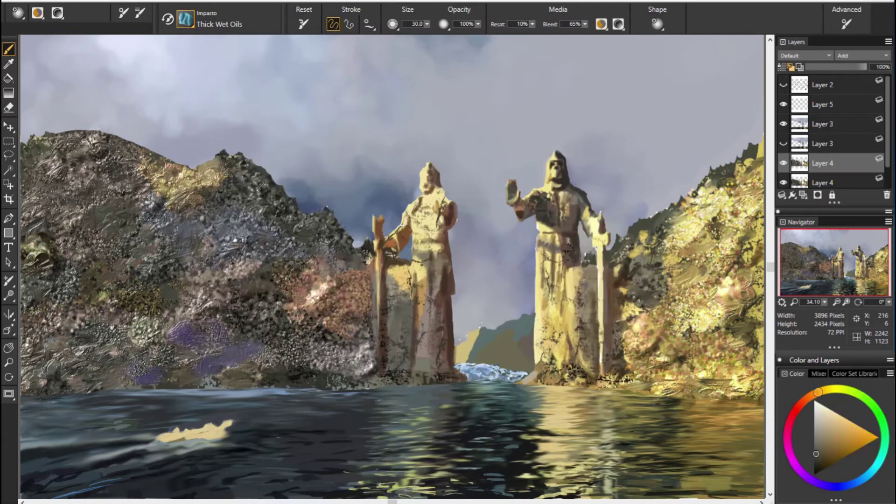
key(ctrl+b)
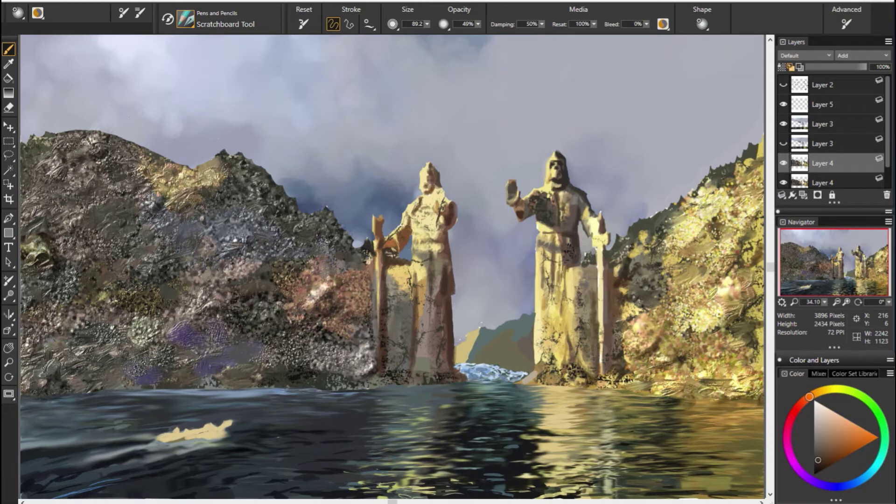
Load Square Hard Pastel, add a new layer above Layer 4, and set the brush to 20.7.
key(ctrl+b)
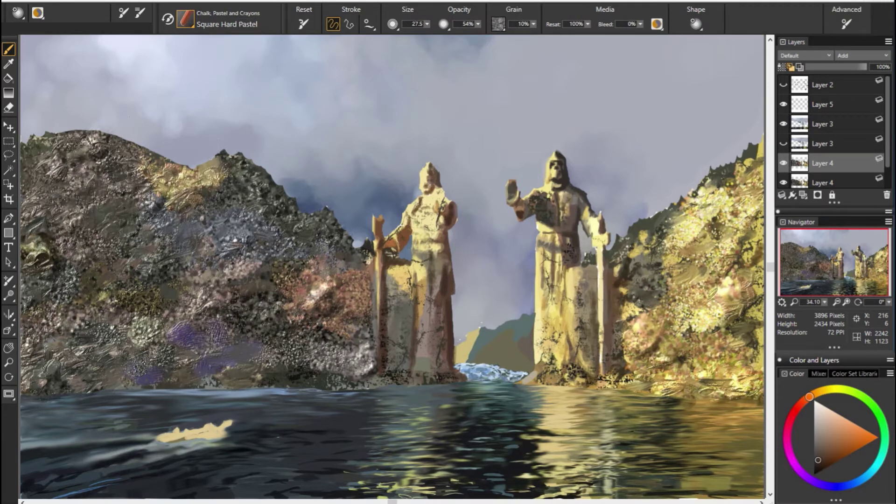
alt+click(156, 326)
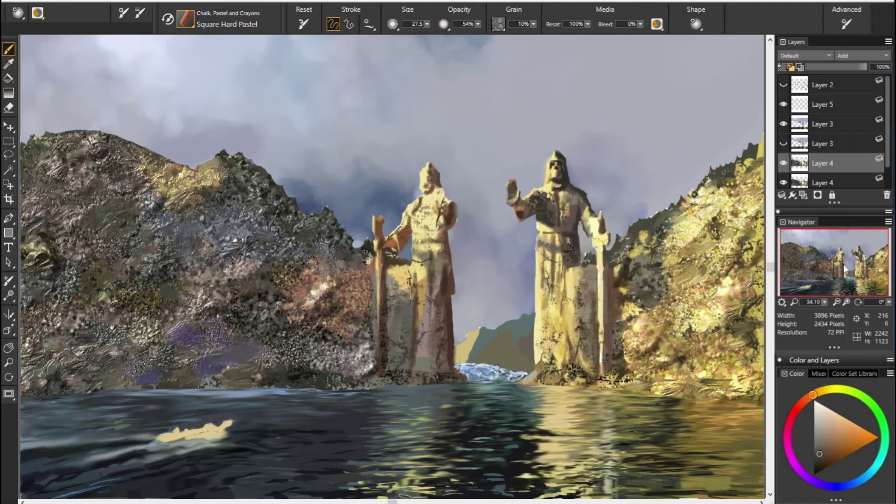
key(ctrl+shift+n)
key(bracketright)
key(bracketright)
key(bracketright)
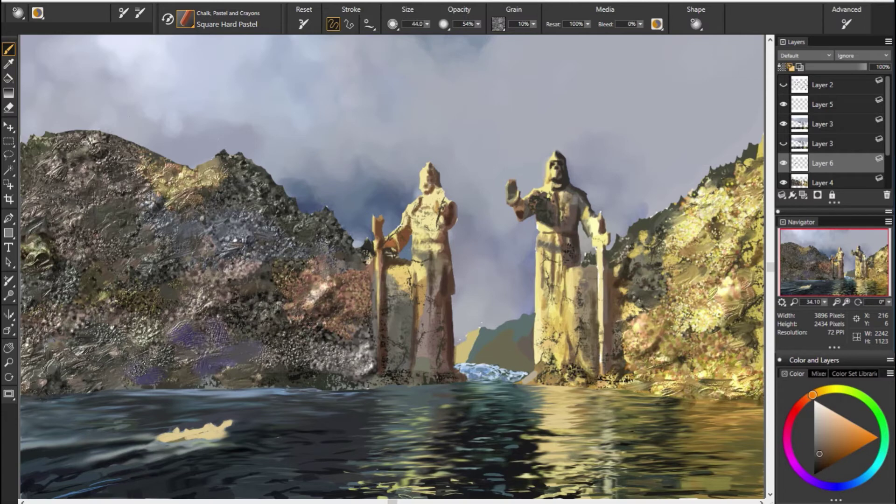
alt+click(380, 310)
key(bracketleft)
key(bracketleft)
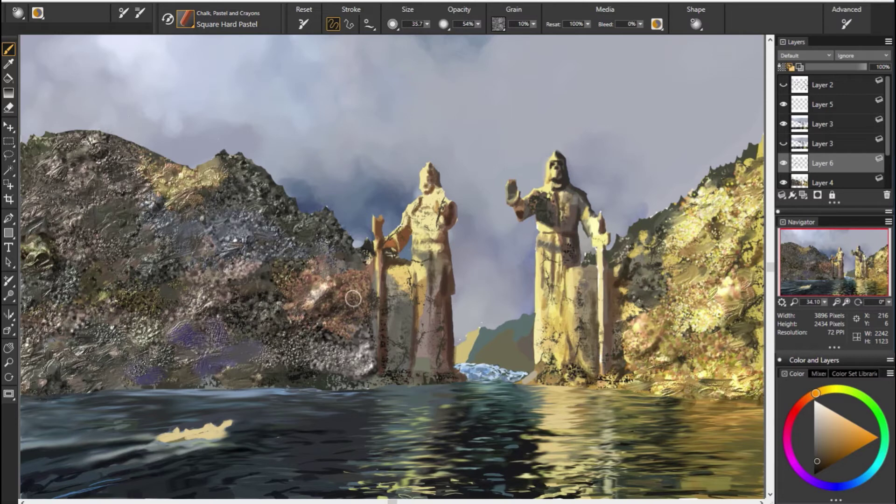
key(bracketleft)
key(bracketleft)
key(bracketleft)
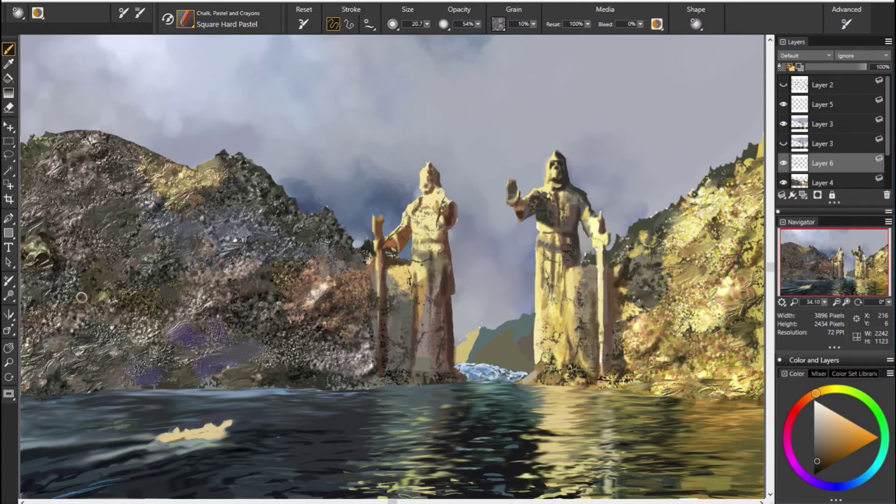
Sample orange-brown, sky blue-grey, yellow-olive, cyan-green and ochre colours from the painting.
alt+click(399, 262)
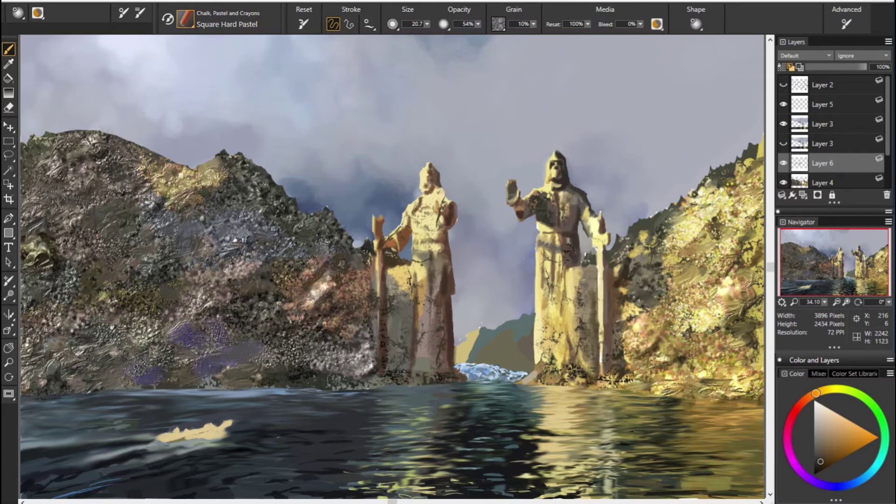
alt+click(301, 222)
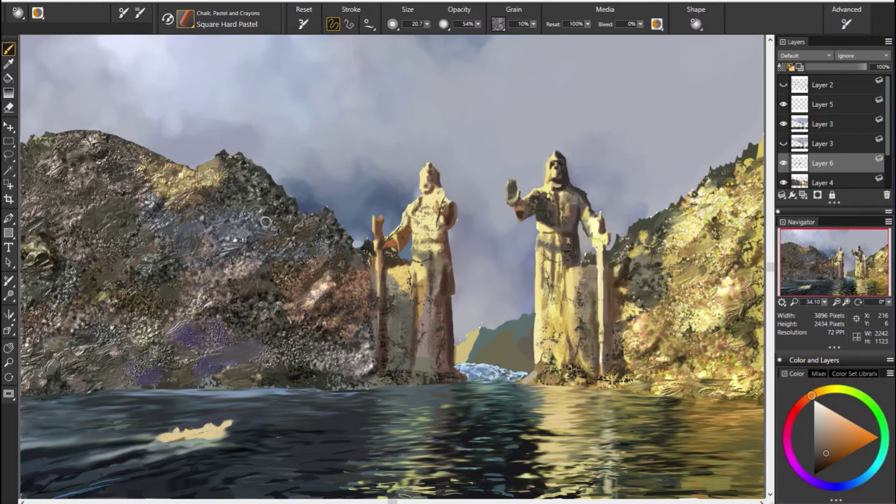
alt+click(314, 222)
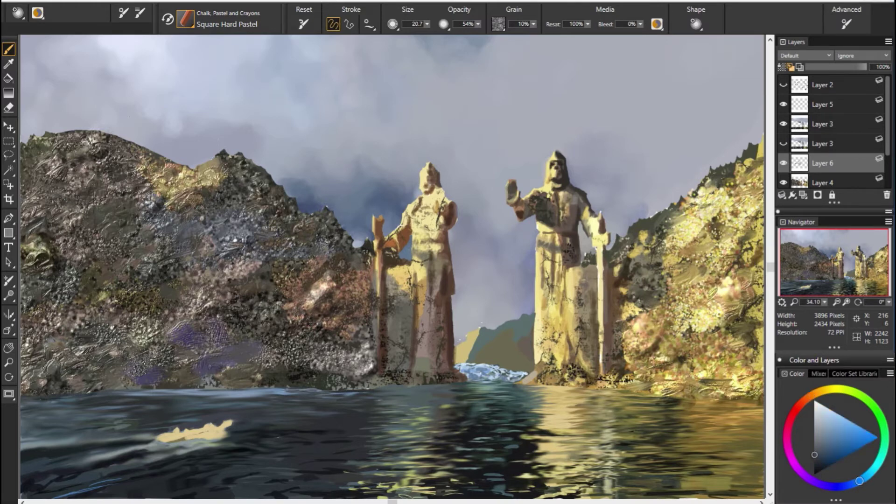
alt+click(523, 333)
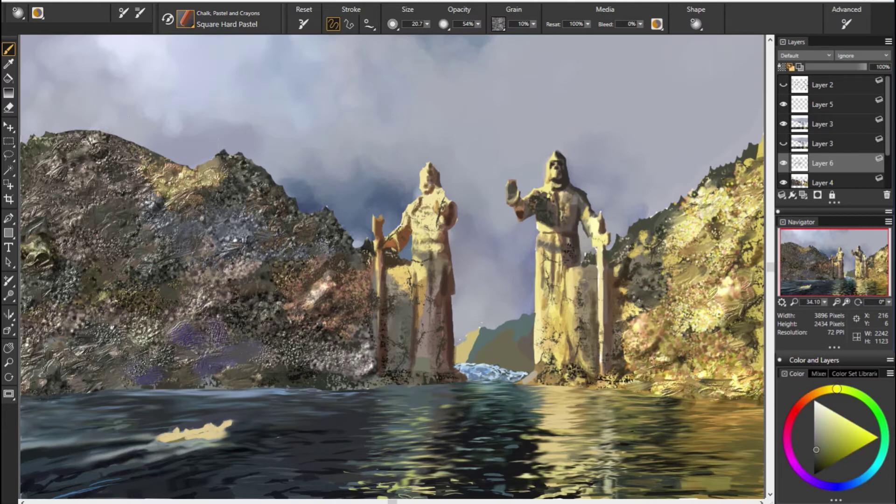
alt+click(65, 202)
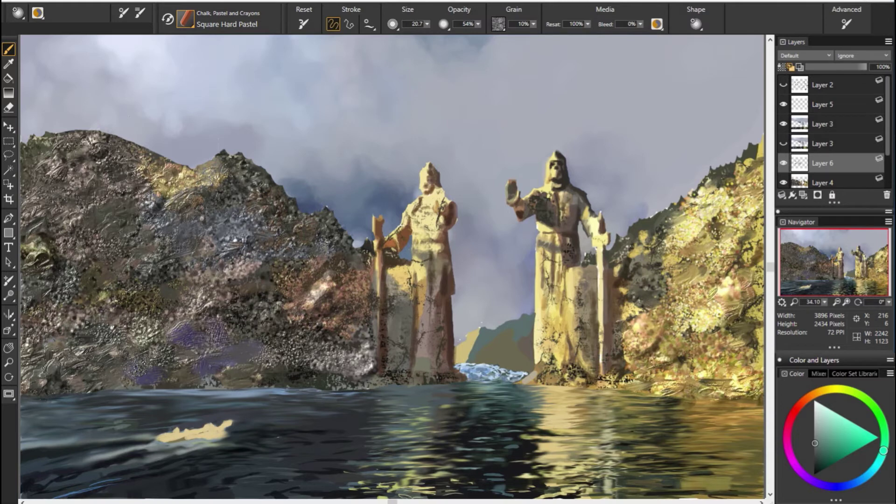
alt+click(213, 168)
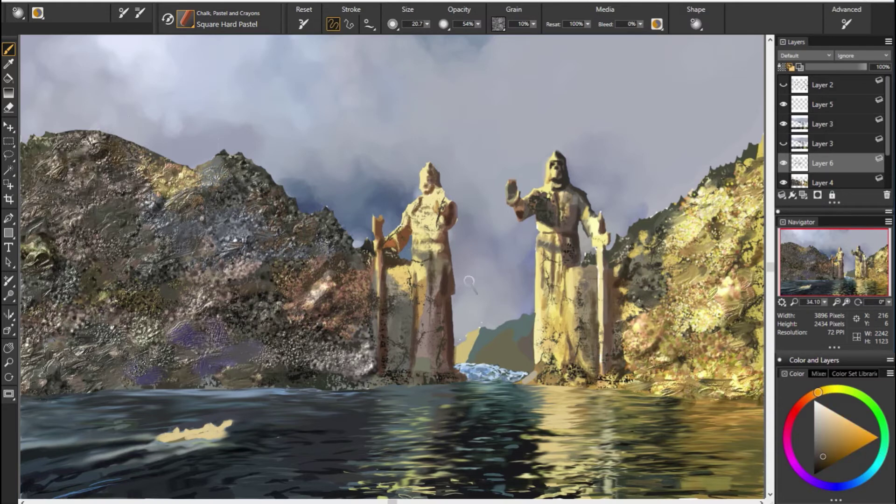
With the Scratchboard Tool, darken the yellow ridge patch and sample duller orange-browns.
alt+click(558, 176)
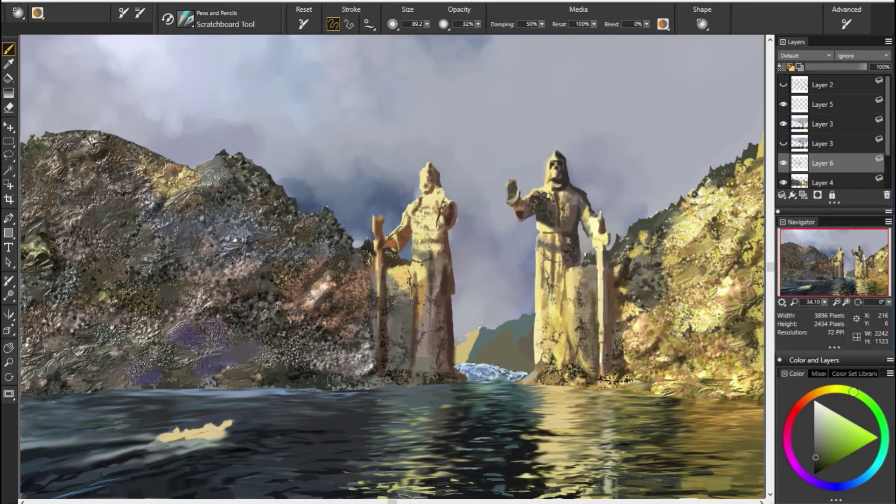
drag(140, 180, 187, 185)
alt+click(389, 322)
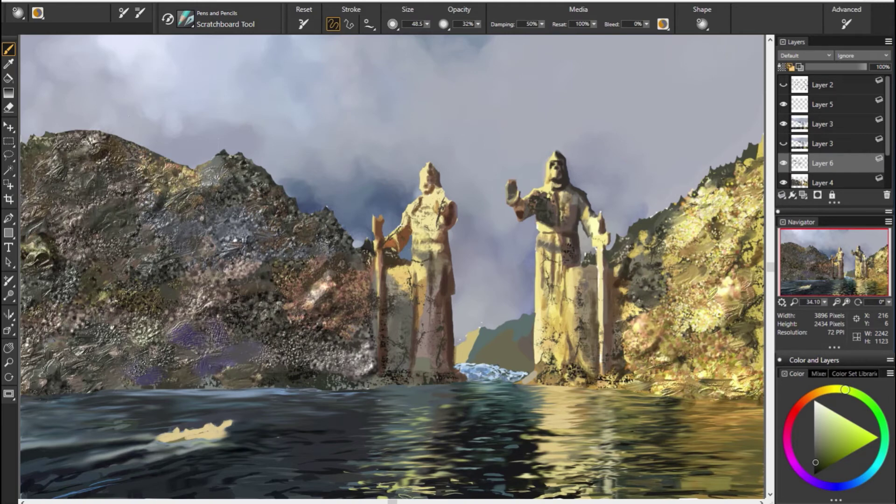
alt+click(60, 295)
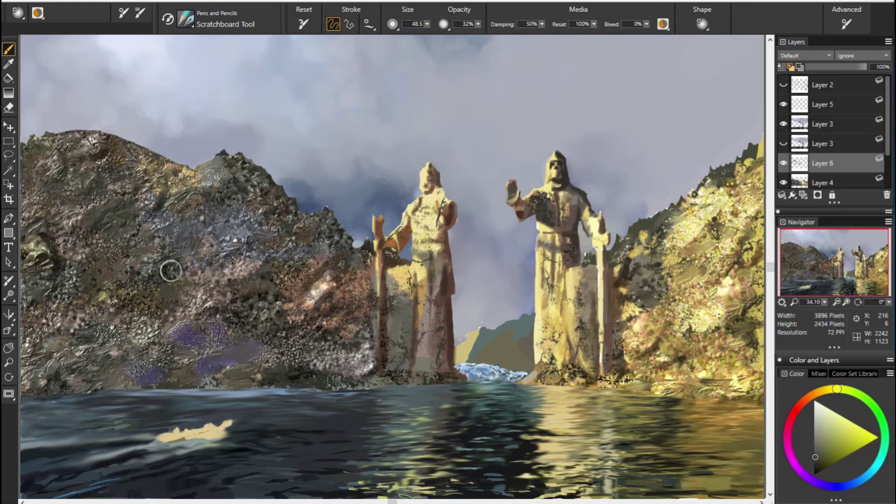
alt+click(273, 269)
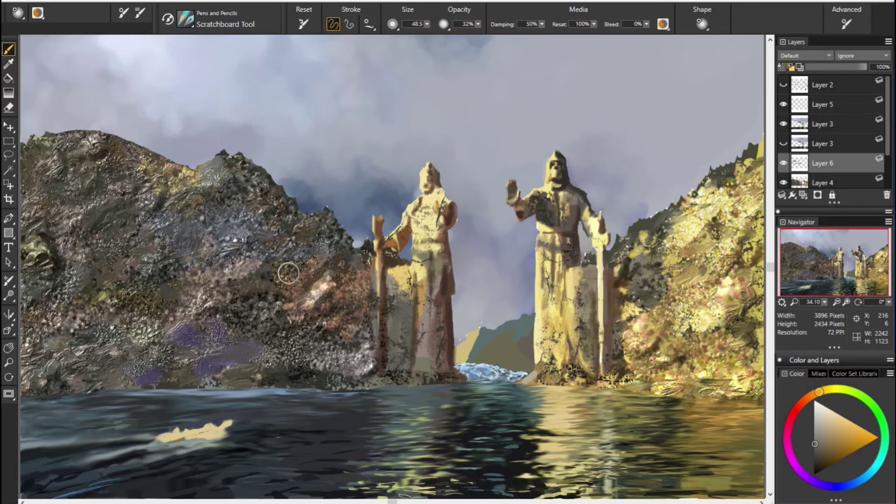
Brush muted sky blue-grey onto the lower left rocks, then load the Digital Airbrush in green.
alt+click(462, 262)
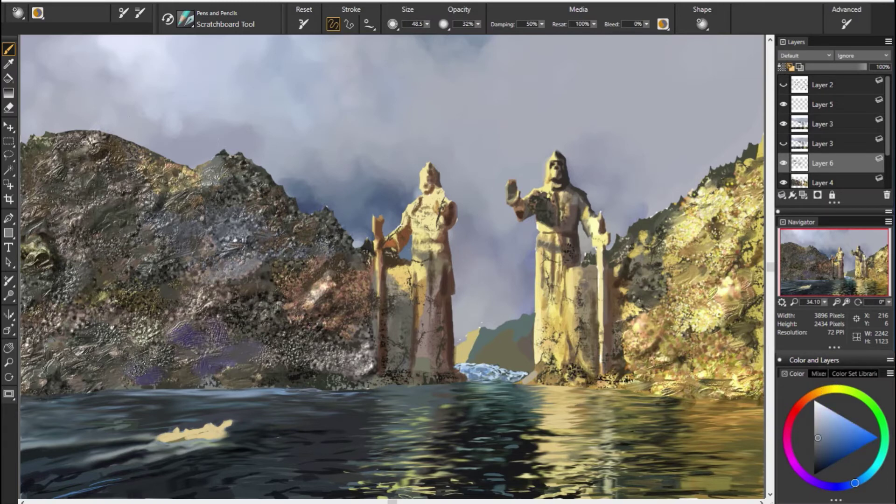
drag(164, 332, 184, 321)
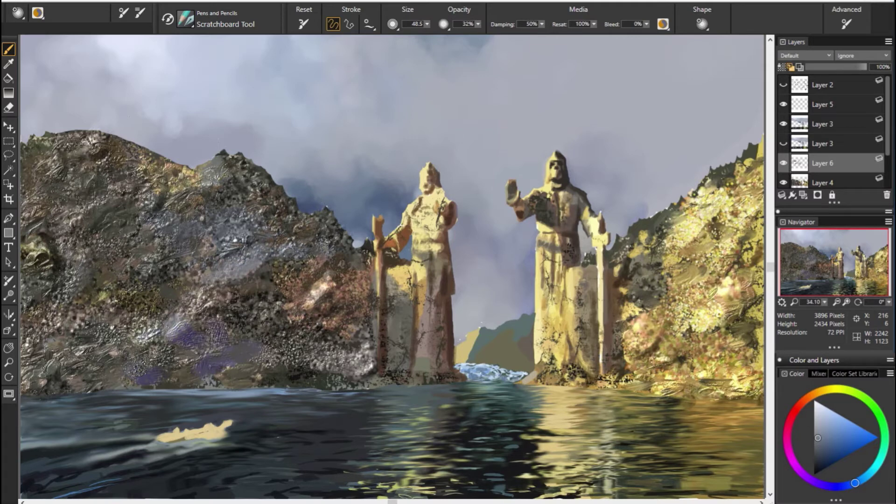
key(ctrl+b)
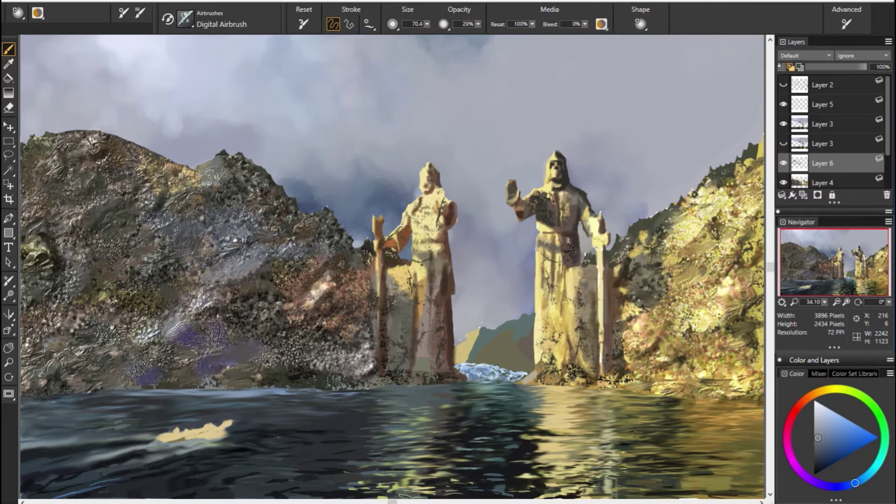
drag(855, 483, 879, 413)
Set Layer 6 to Color blending and sample orange-browns with the Scratchboard Tool.
click(826, 55)
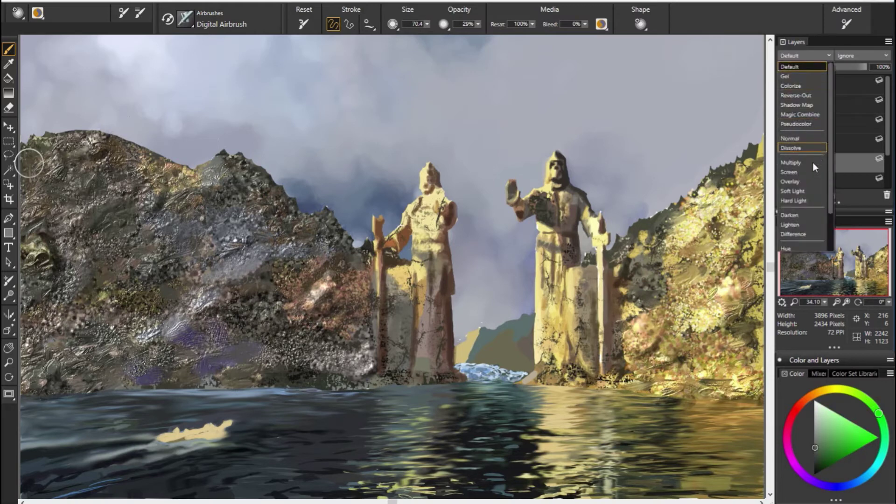
scroll(831, 206, down, 3)
click(791, 228)
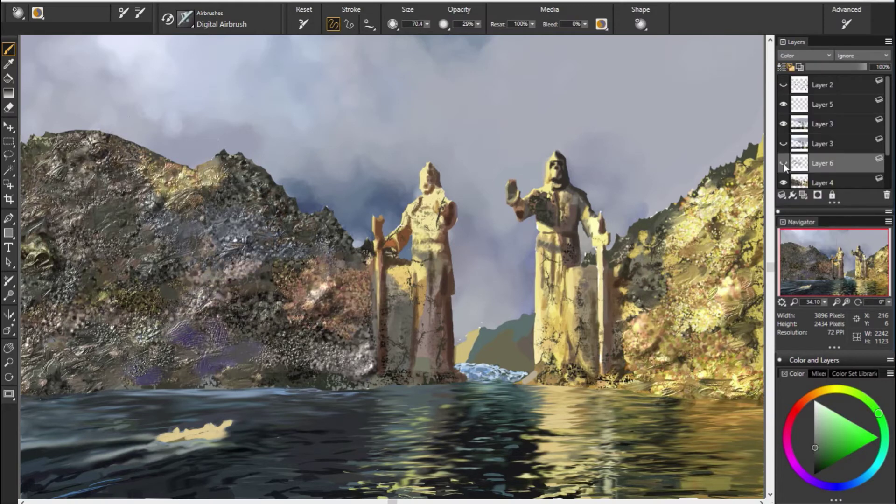
alt+click(296, 280)
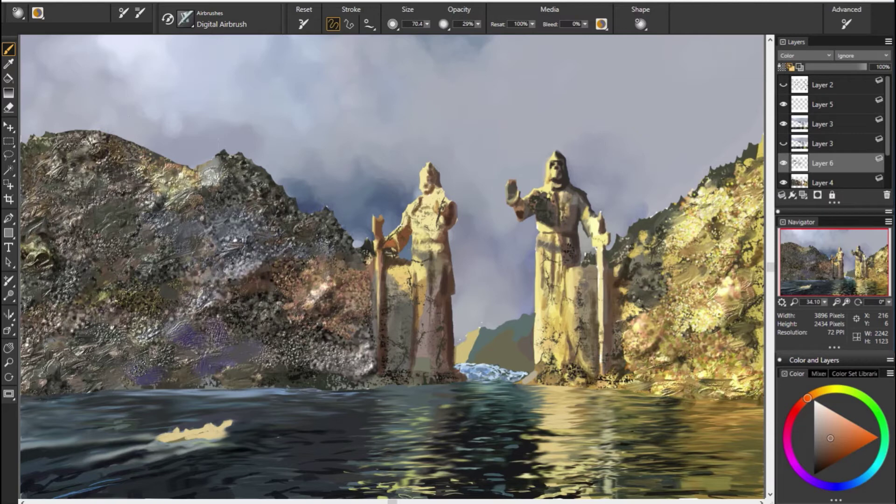
key(ctrl+b)
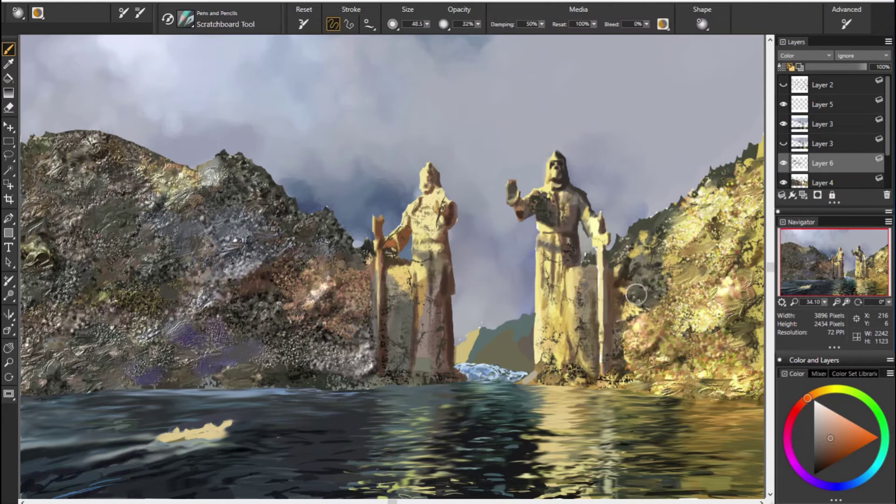
alt+click(360, 266)
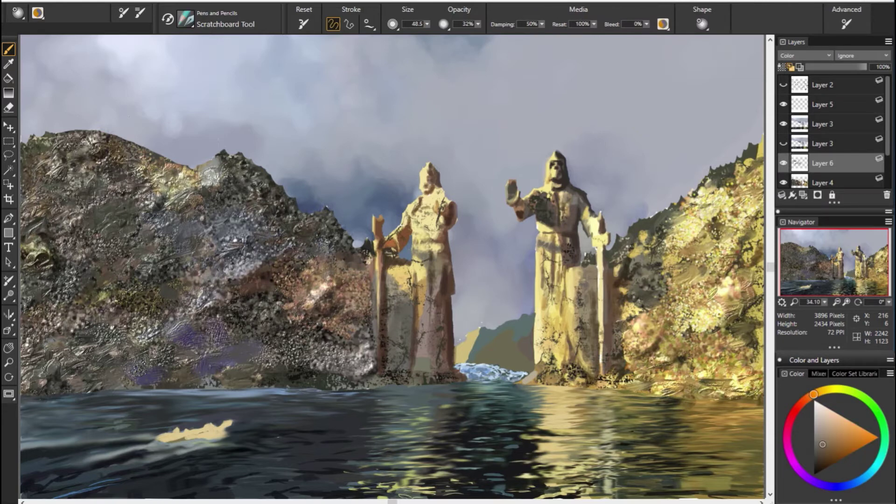
alt+click(301, 239)
Try Darken, Luminosity and Overlay on Layer 6, returning to Color.
click(812, 56)
click(819, 94)
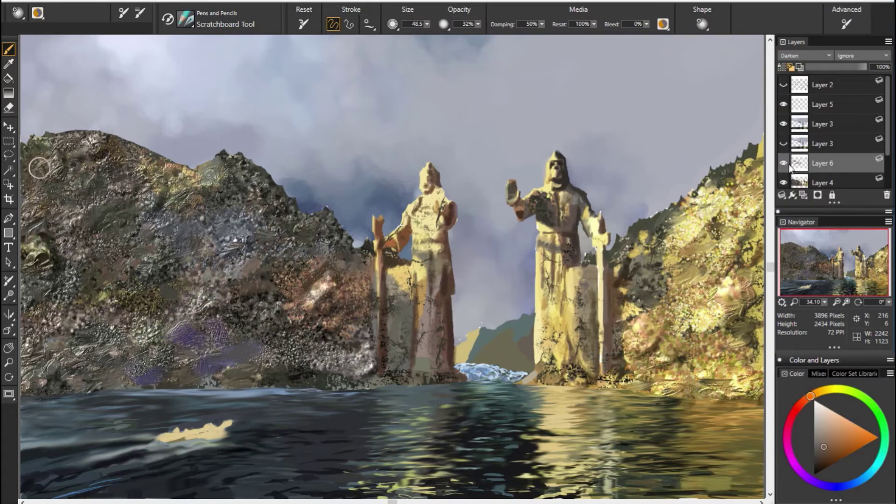
click(812, 56)
click(798, 229)
click(822, 60)
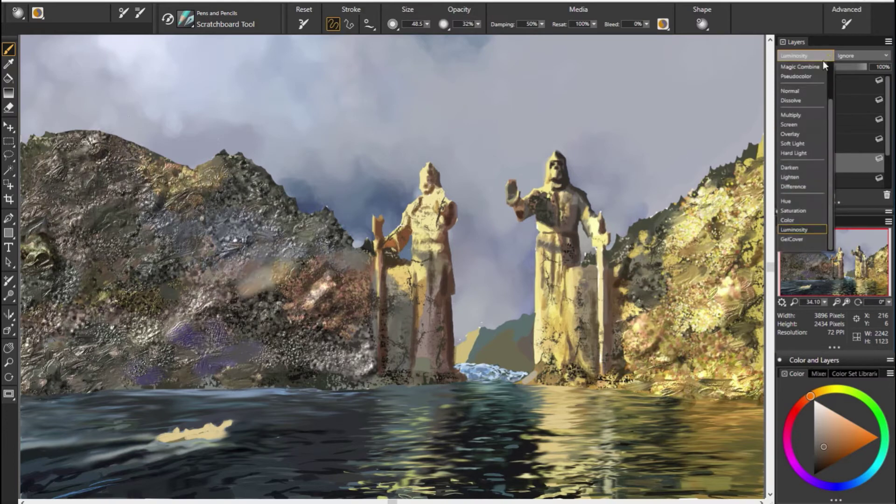
click(797, 134)
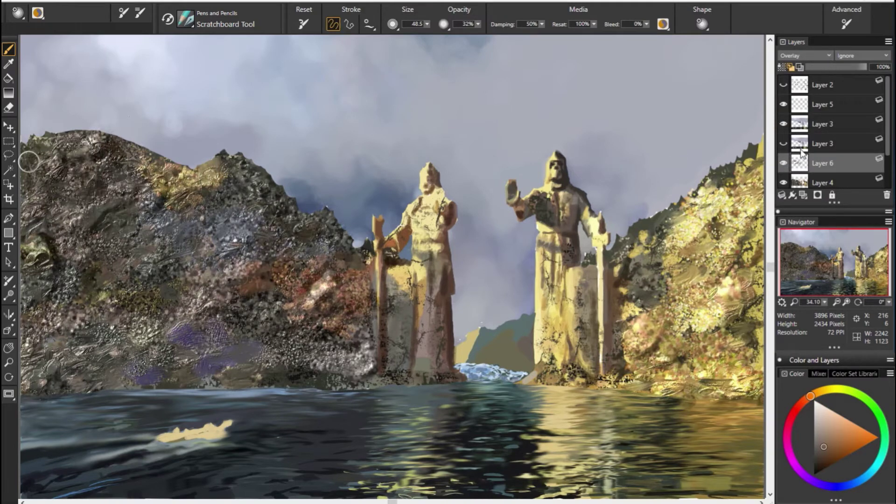
click(826, 59)
click(788, 219)
Sample olive and orange colours, then try Magic Combine and Shadow Map blending on Layer 6.
alt+click(266, 308)
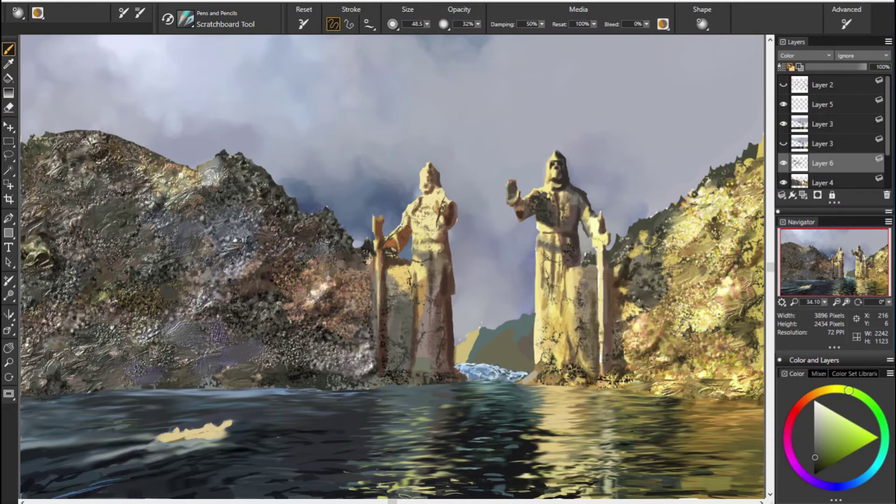
alt+click(654, 276)
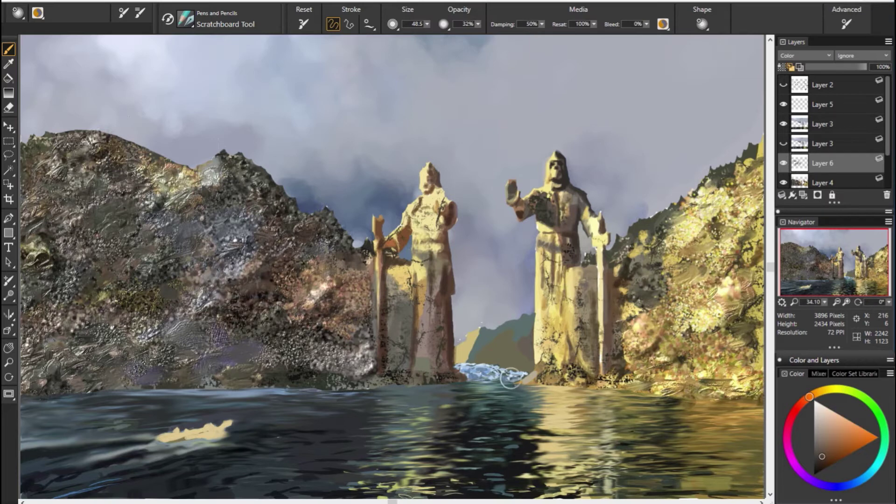
alt+click(377, 289)
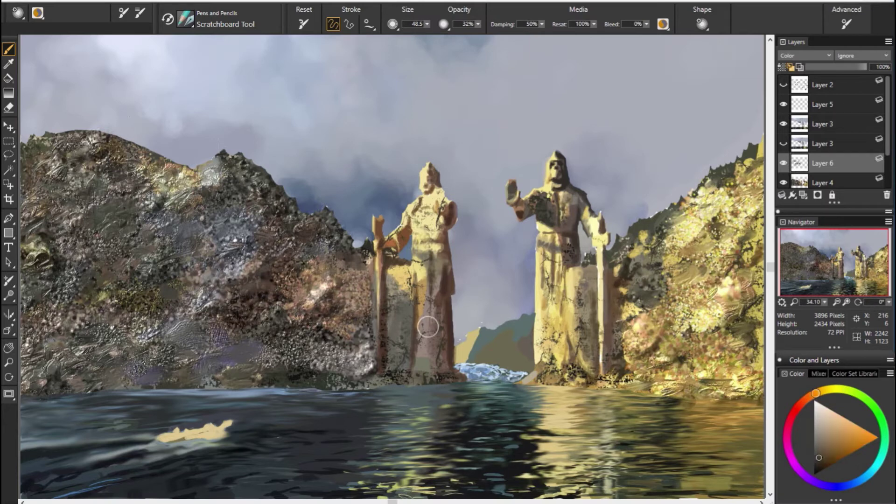
click(824, 55)
click(810, 69)
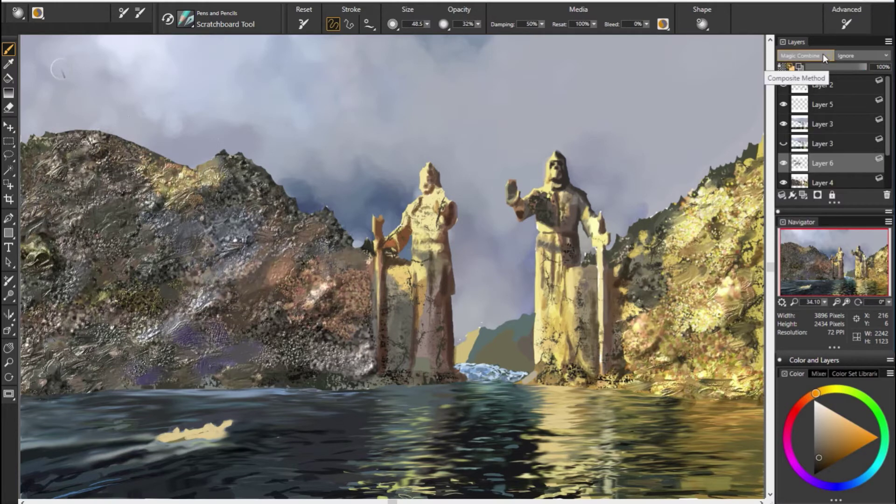
click(822, 54)
scroll(830, 68, up, 2)
click(809, 106)
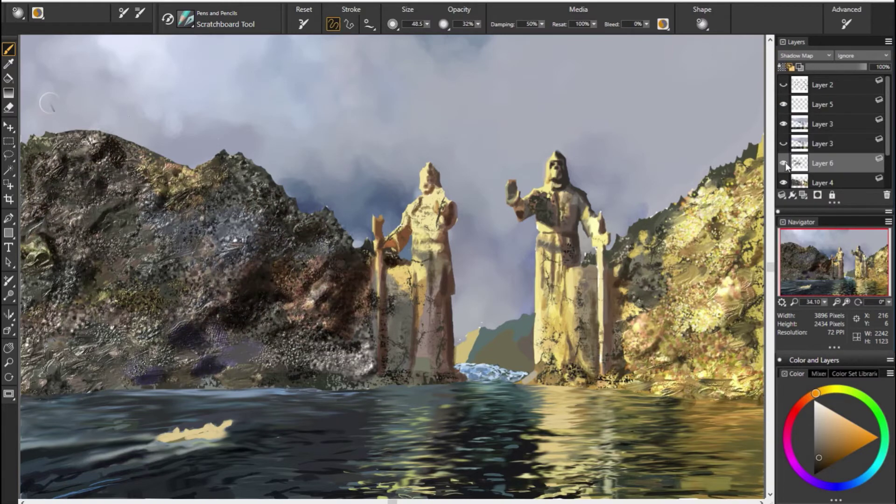
alt+click(185, 246)
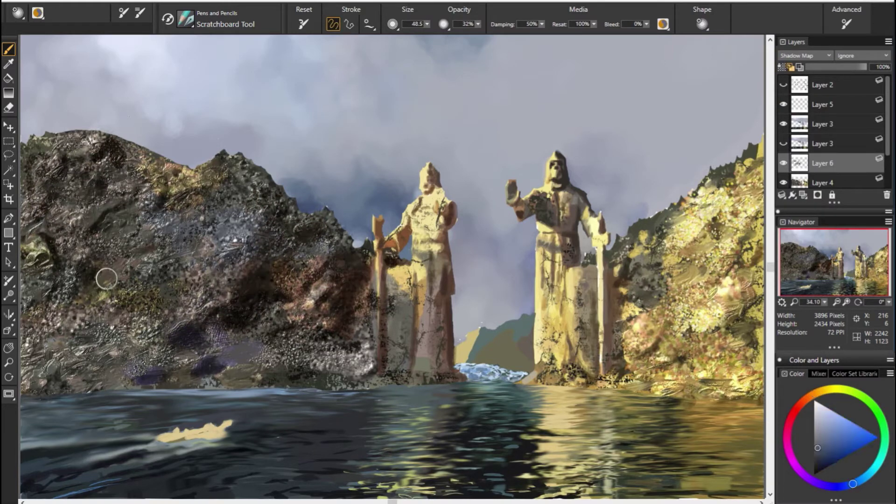
Try Gel blending, then set Layer 6 back to Default and sample a dark orange-brown.
click(822, 56)
scroll(831, 81, down, 3)
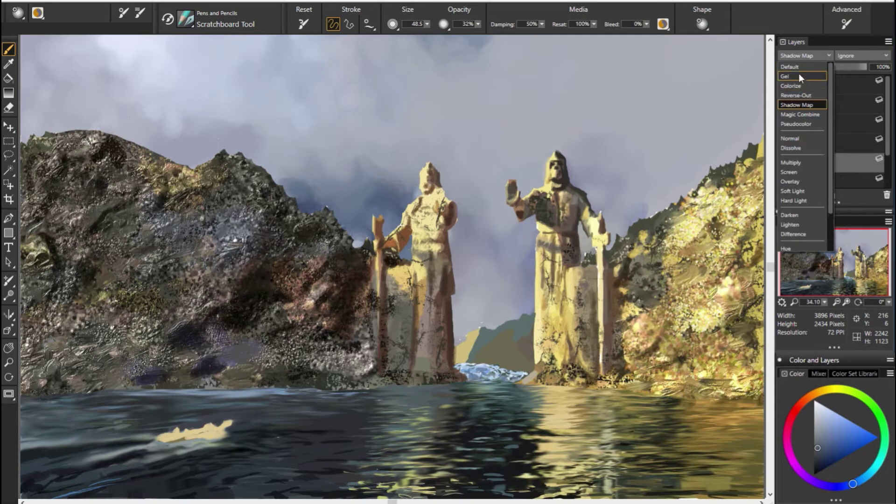
click(799, 85)
click(827, 60)
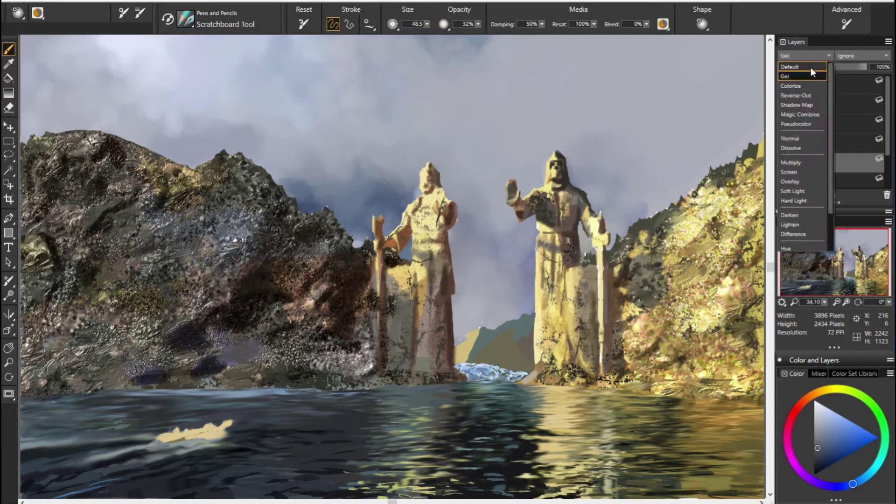
click(810, 67)
alt+click(300, 335)
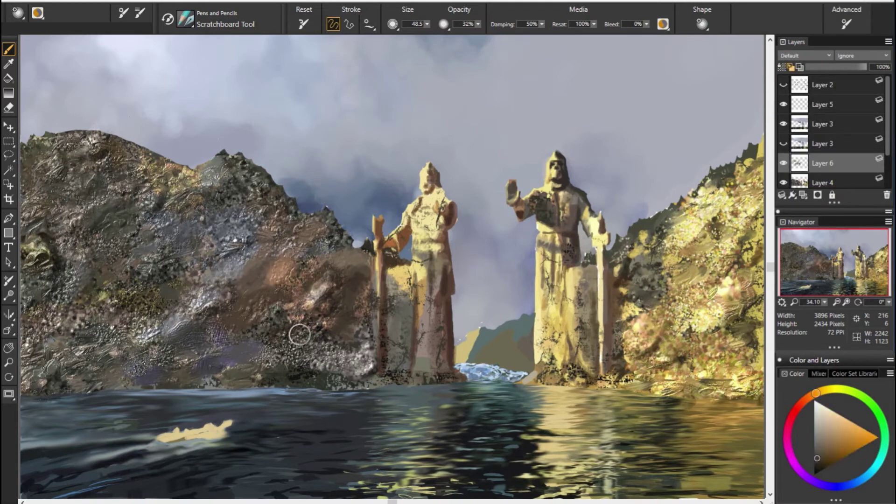
Darken the staff base and add darker orange and grey-green scratchy strokes on the left rocks.
alt+click(90, 336)
drag(371, 377, 369, 315)
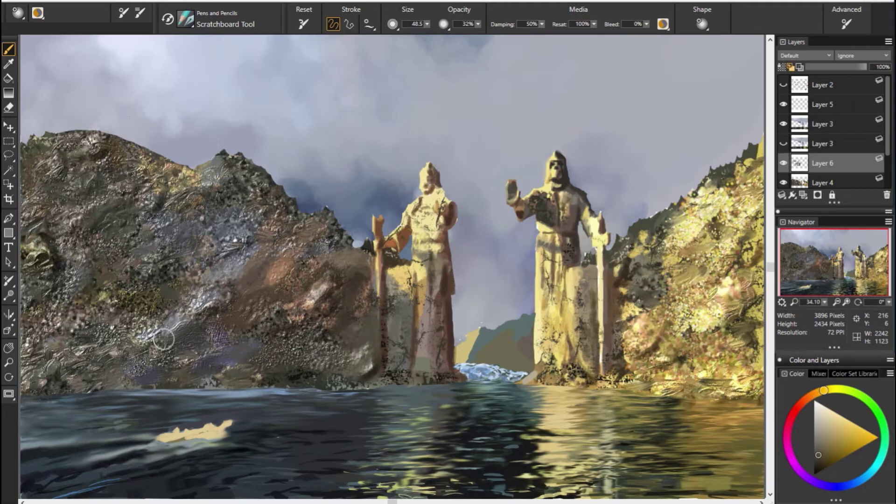
alt+click(283, 349)
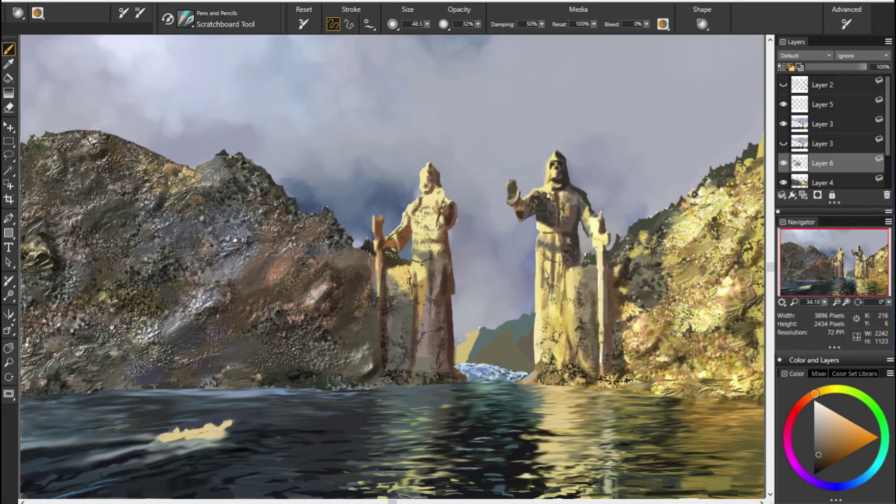
drag(275, 261, 287, 273)
alt+click(249, 314)
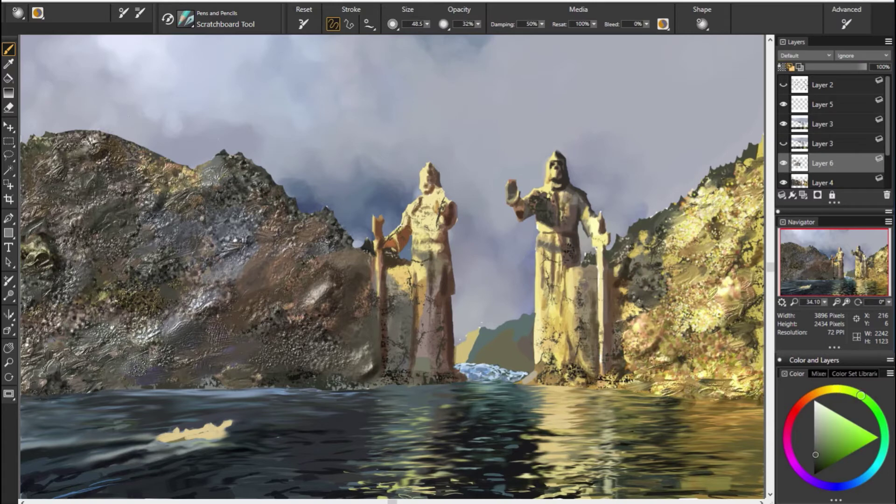
drag(115, 352, 149, 325)
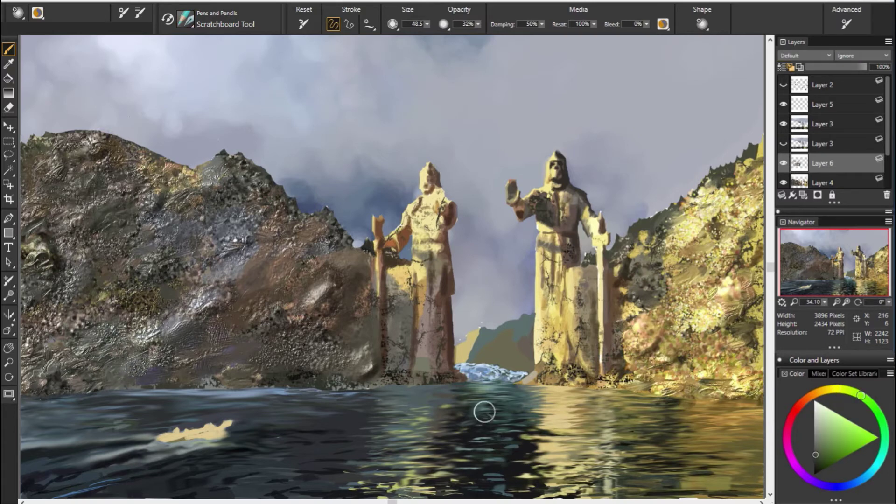
click(189, 25)
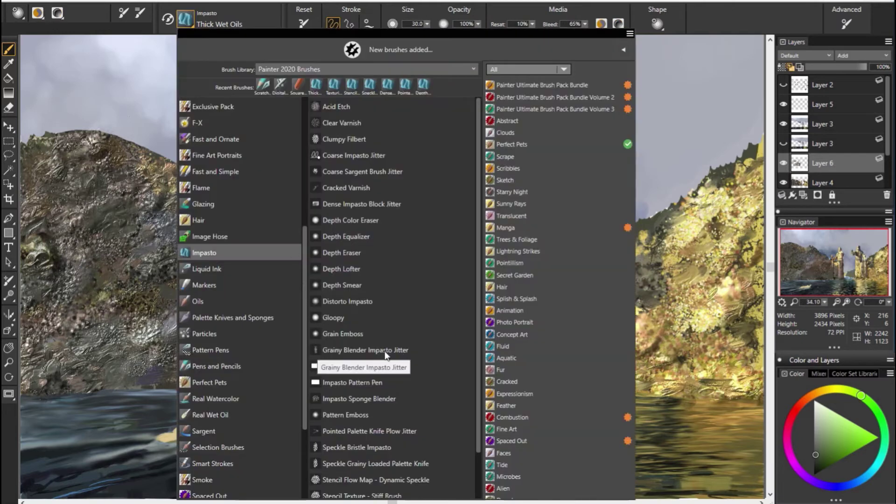
Pick Grainy Blender Impasto, then switch to the Distorto Impasto brush.
click(355, 363)
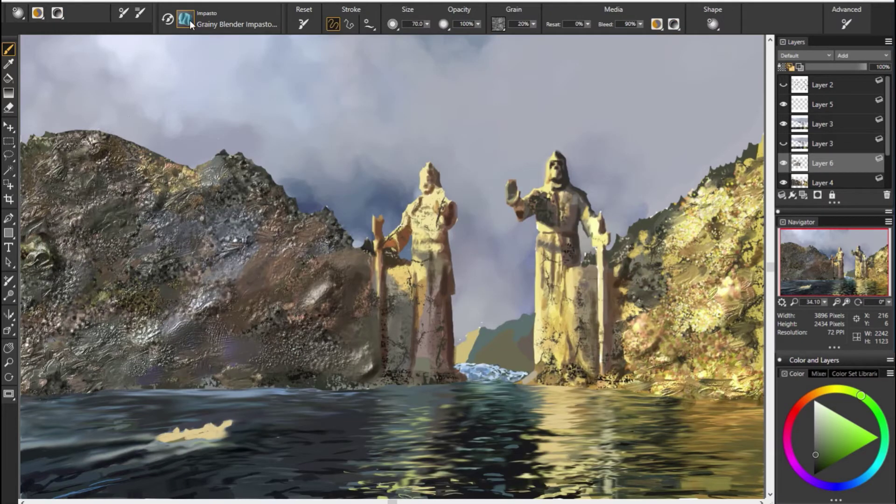
click(187, 20)
click(348, 301)
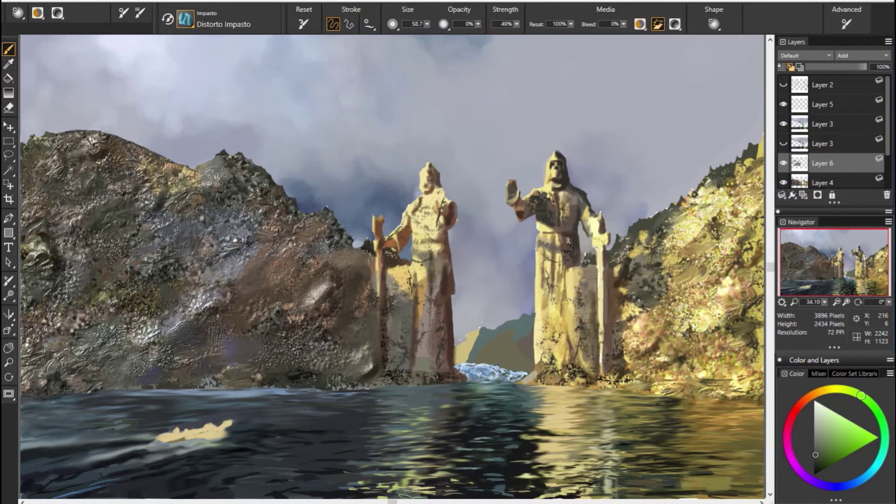
On Layer 4, smear the brown rock texture near the statue base and across the lower-left rocks.
click(819, 178)
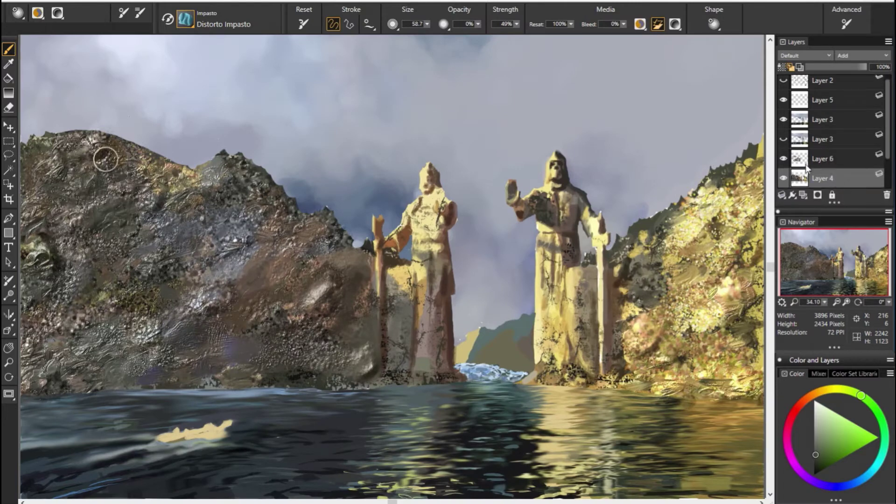
mouse_move(296, 338)
mouse_down()
mouse_move(326, 340)
mouse_move(315, 364)
mouse_move(369, 354)
mouse_move(350, 360)
mouse_move(370, 366)
mouse_move(365, 360)
mouse_up()
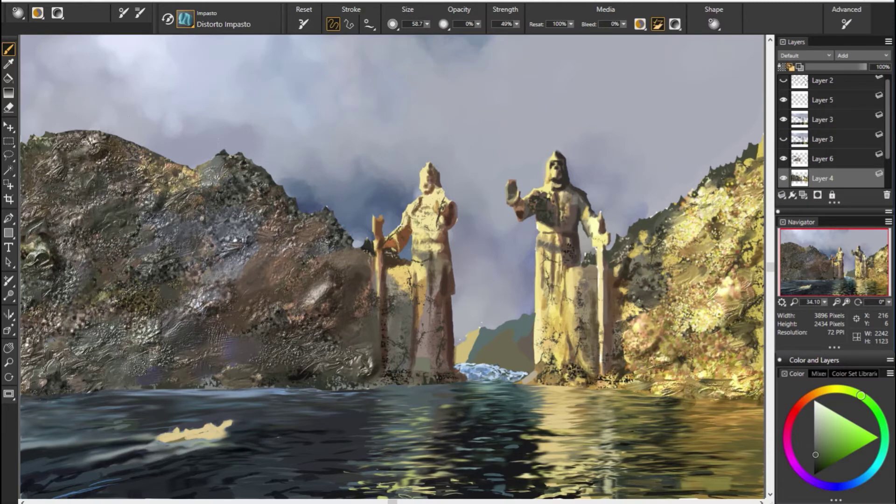
mouse_move(329, 285)
mouse_down()
mouse_move(306, 303)
mouse_move(326, 286)
mouse_move(306, 318)
mouse_move(316, 320)
mouse_move(287, 332)
mouse_move(346, 316)
mouse_up()
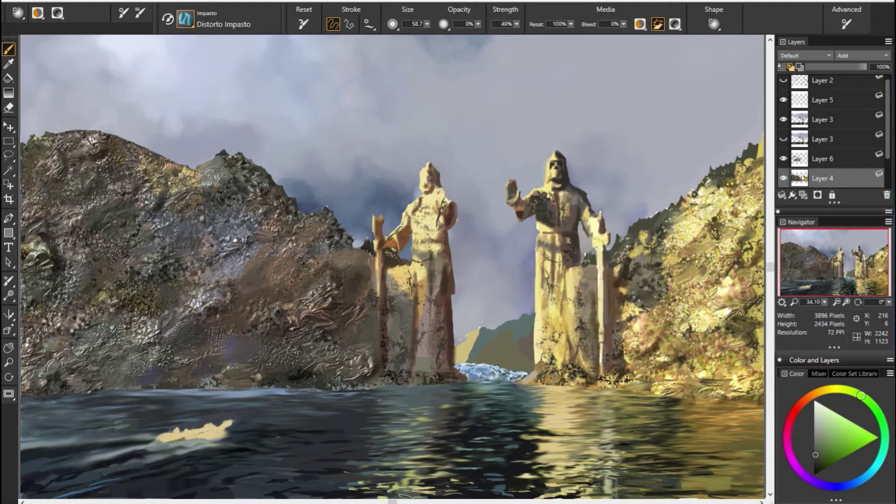
drag(220, 350, 238, 334)
drag(185, 317, 229, 301)
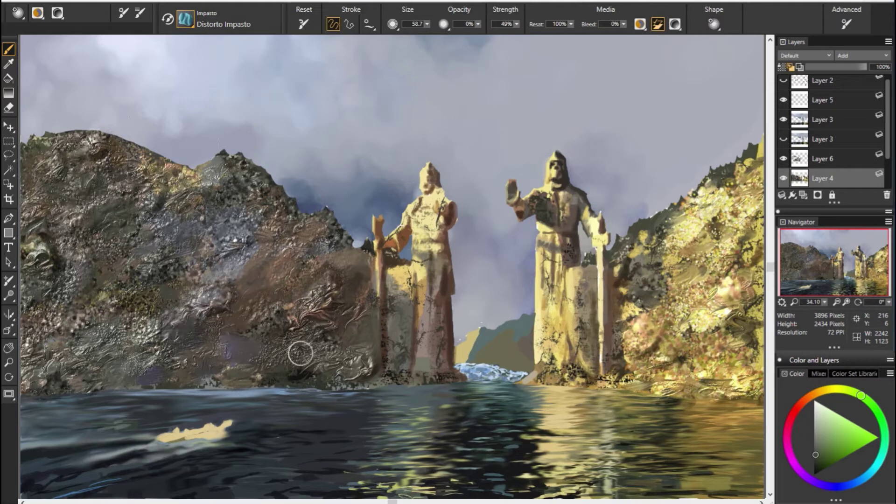
mouse_move(149, 341)
mouse_down()
mouse_move(149, 285)
mouse_move(169, 268)
mouse_move(123, 289)
mouse_move(119, 317)
mouse_move(98, 336)
mouse_move(114, 324)
mouse_move(151, 369)
mouse_move(159, 334)
mouse_move(105, 362)
mouse_move(63, 363)
mouse_move(107, 331)
mouse_move(110, 364)
mouse_move(35, 342)
mouse_move(49, 341)
mouse_up()
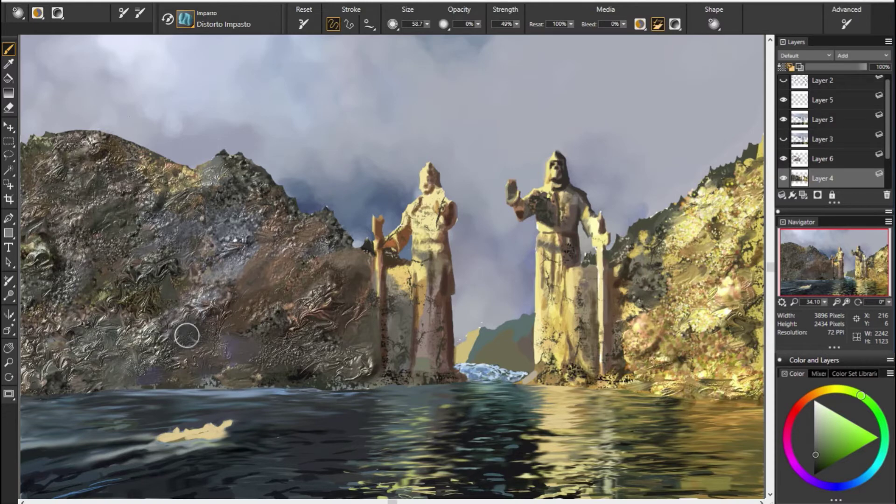
mouse_move(55, 295)
mouse_down()
mouse_move(40, 277)
mouse_move(77, 256)
mouse_move(84, 263)
mouse_up()
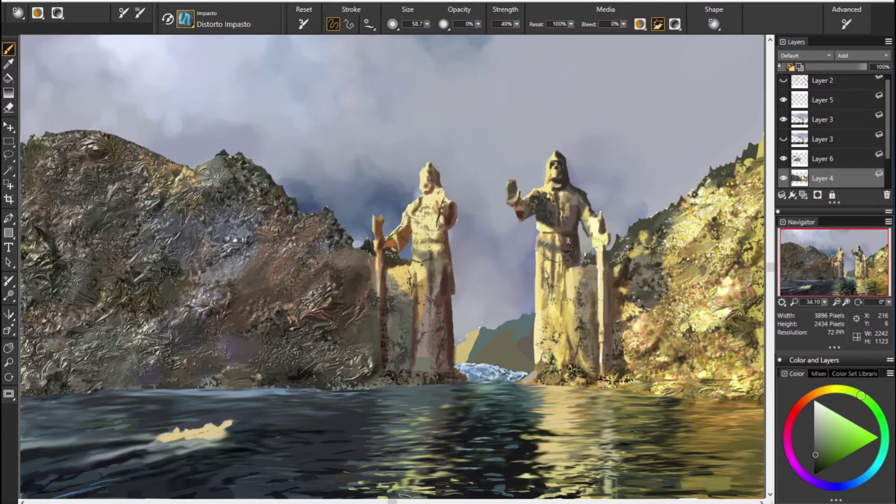
drag(198, 357, 245, 262)
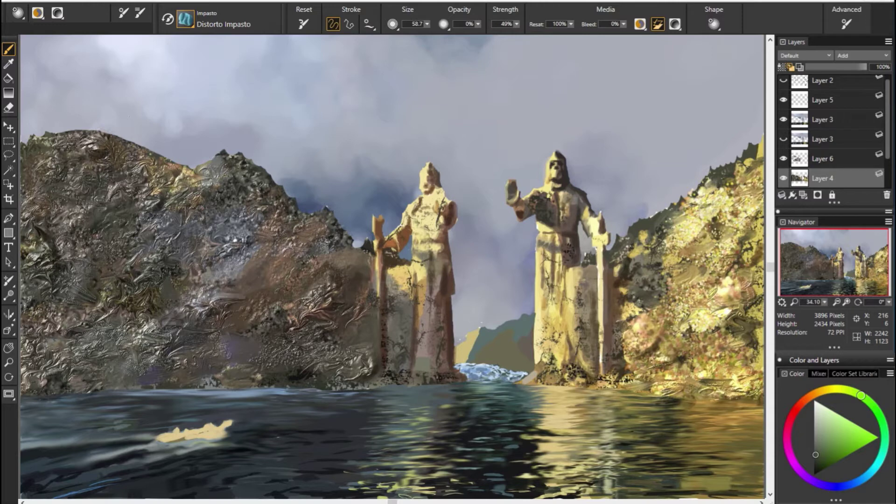
mouse_move(236, 306)
mouse_down()
mouse_move(256, 295)
mouse_move(220, 335)
mouse_up()
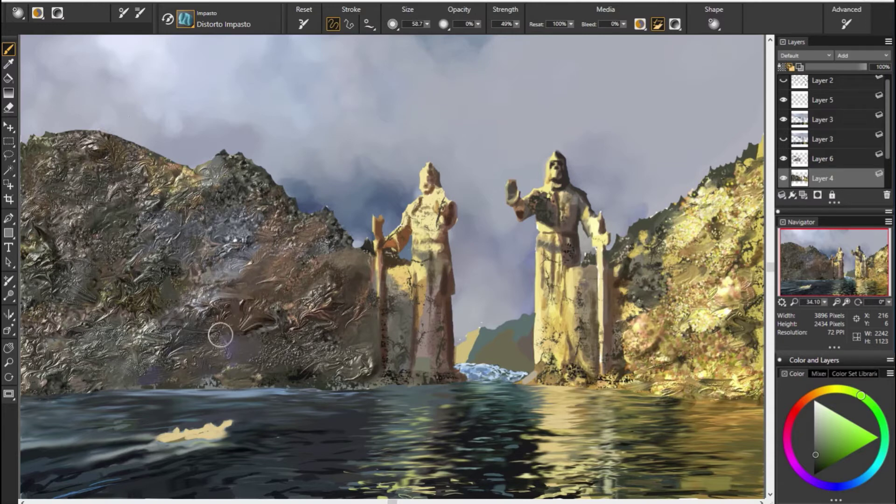
Undo, hide Layer 6, and swirl grey and gold texture across the left cliff and lower rocks.
key(ctrl+z)
key(ctrl+z)
click(783, 158)
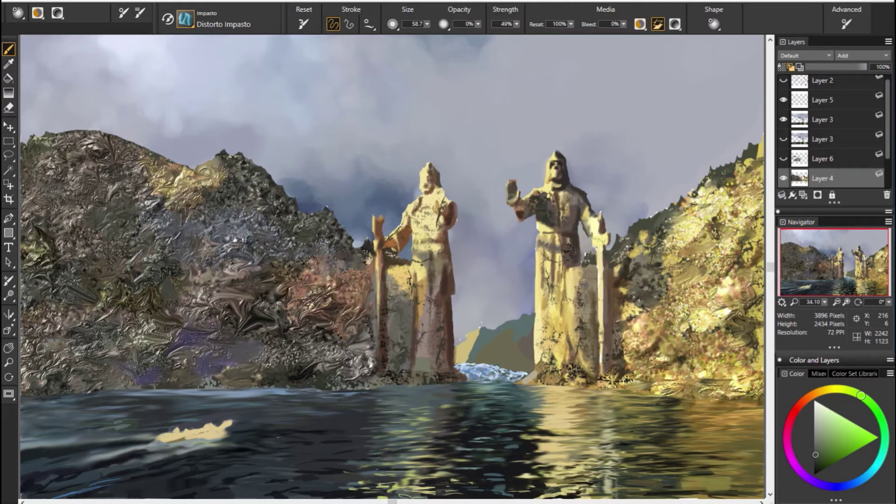
mouse_move(227, 345)
mouse_down()
mouse_move(264, 361)
mouse_move(326, 362)
mouse_up()
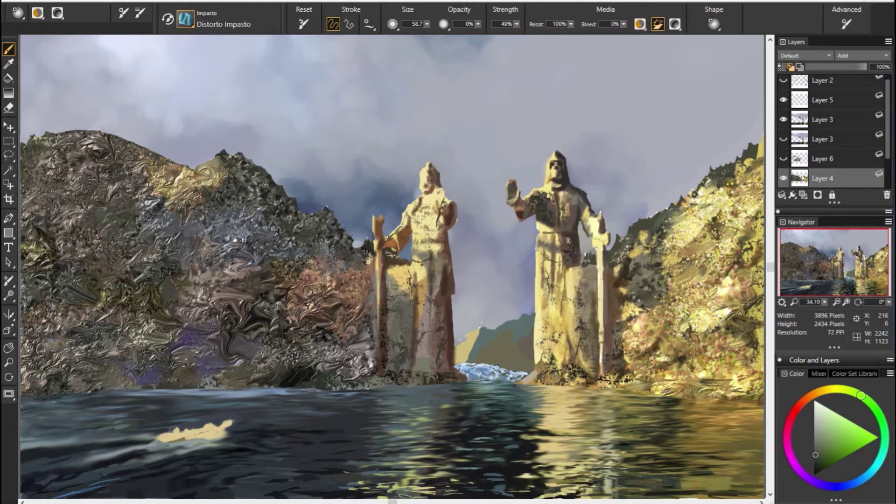
mouse_move(234, 270)
mouse_down()
mouse_move(261, 243)
mouse_move(205, 262)
mouse_up()
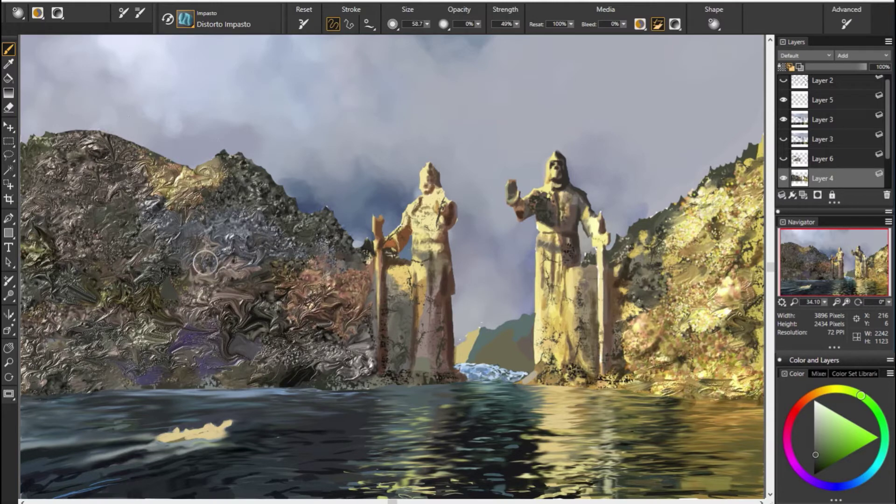
drag(156, 205, 180, 189)
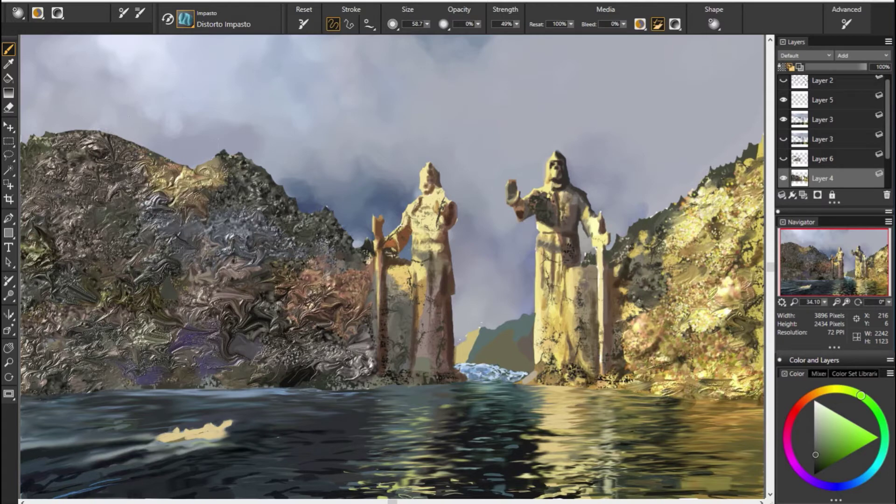
mouse_move(286, 214)
mouse_down()
mouse_move(219, 185)
mouse_move(198, 217)
mouse_up()
drag(68, 188, 47, 170)
mouse_move(86, 206)
mouse_down()
mouse_move(121, 231)
mouse_move(39, 248)
mouse_up()
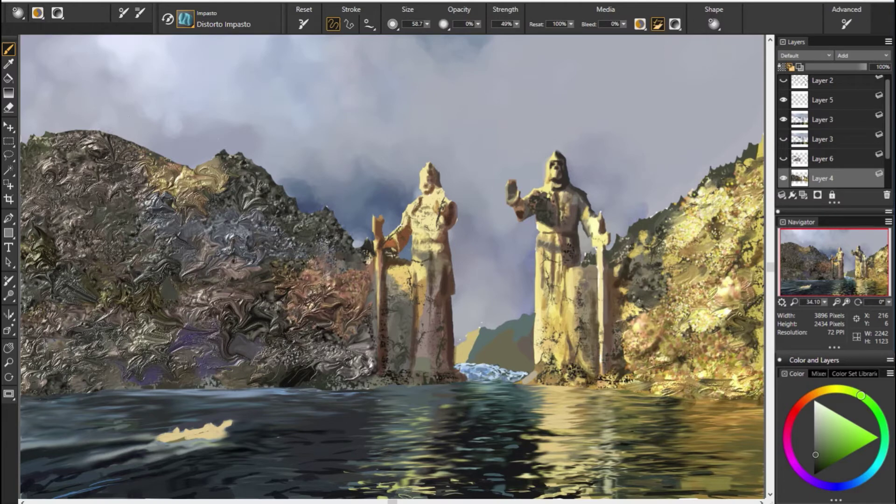
drag(327, 254, 287, 282)
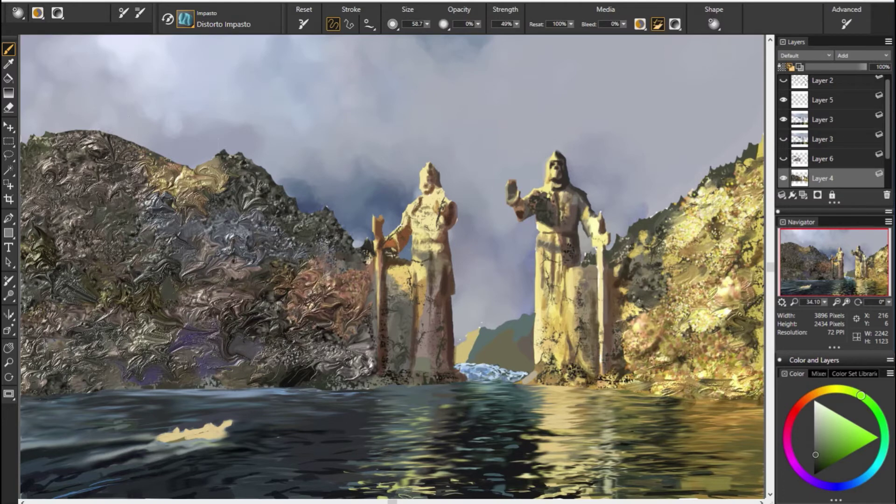
mouse_move(255, 348)
mouse_down()
mouse_move(248, 376)
mouse_move(317, 359)
mouse_move(340, 373)
mouse_move(354, 367)
mouse_up()
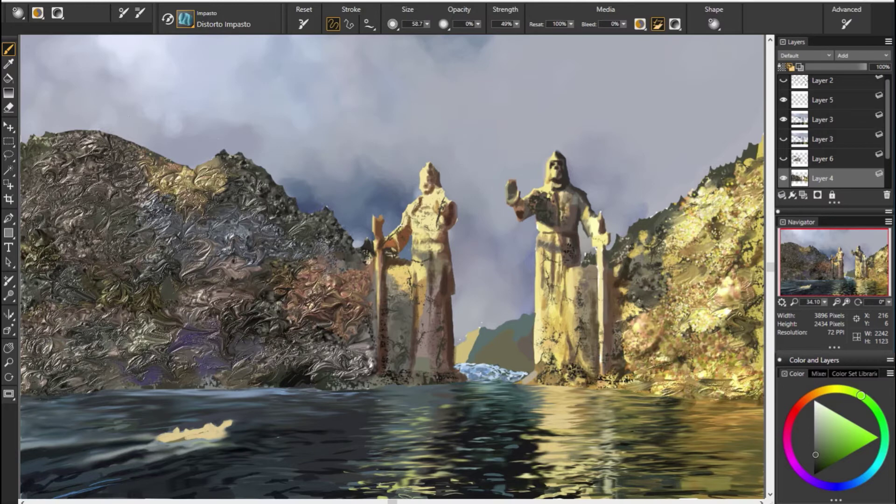
Swirl Distorto Impasto strokes over the lower edge and upper part of the right cliff.
mouse_move(663, 280)
mouse_down()
mouse_move(639, 298)
mouse_move(639, 345)
mouse_move(672, 350)
mouse_move(634, 348)
mouse_up()
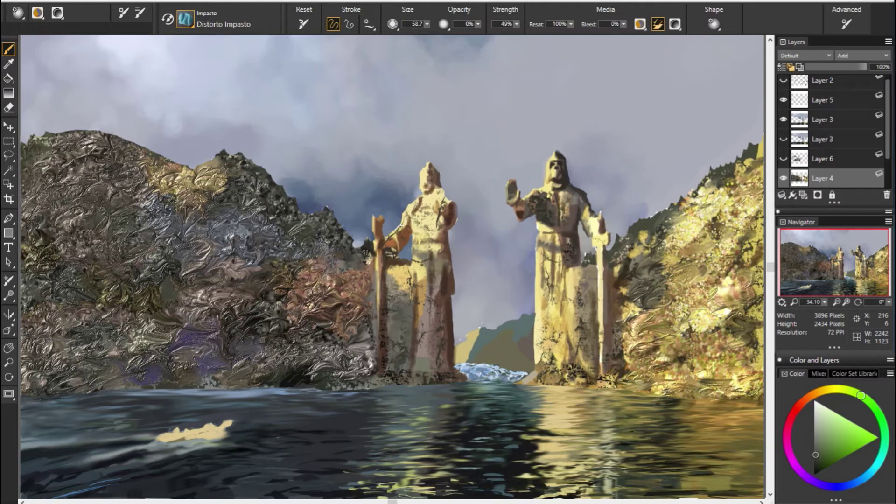
drag(637, 394, 721, 373)
mouse_move(658, 383)
mouse_down()
mouse_move(714, 369)
mouse_move(756, 390)
mouse_move(700, 322)
mouse_move(704, 299)
mouse_move(686, 266)
mouse_move(657, 240)
mouse_move(625, 248)
mouse_move(714, 210)
mouse_up()
mouse_move(681, 241)
mouse_down()
mouse_move(728, 215)
mouse_move(686, 224)
mouse_up()
drag(746, 189, 683, 236)
mouse_move(733, 212)
mouse_down()
mouse_move(700, 234)
mouse_move(686, 210)
mouse_move(698, 235)
mouse_move(630, 233)
mouse_move(638, 268)
mouse_move(632, 255)
mouse_up()
Add dark swirling Distorto Impasto strokes to the middle and lower right rocks.
mouse_move(672, 277)
mouse_down()
mouse_move(627, 317)
mouse_move(625, 362)
mouse_up()
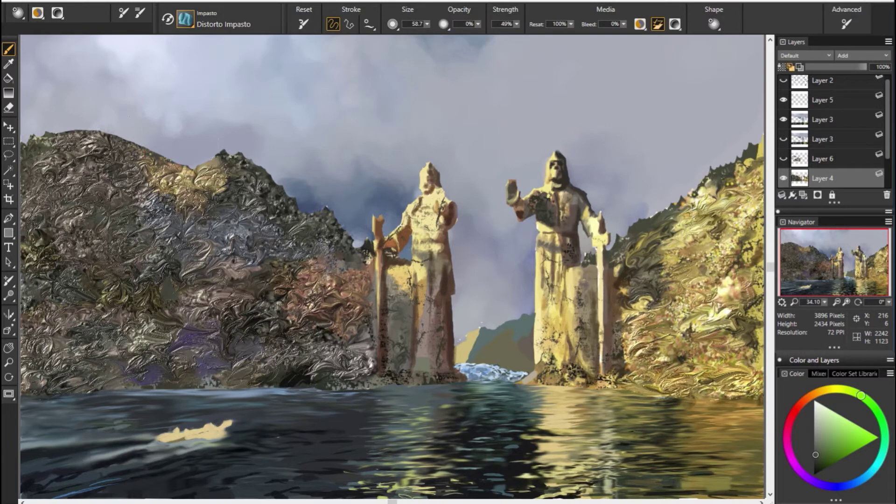
mouse_move(718, 308)
mouse_down()
mouse_move(686, 338)
mouse_move(677, 369)
mouse_up()
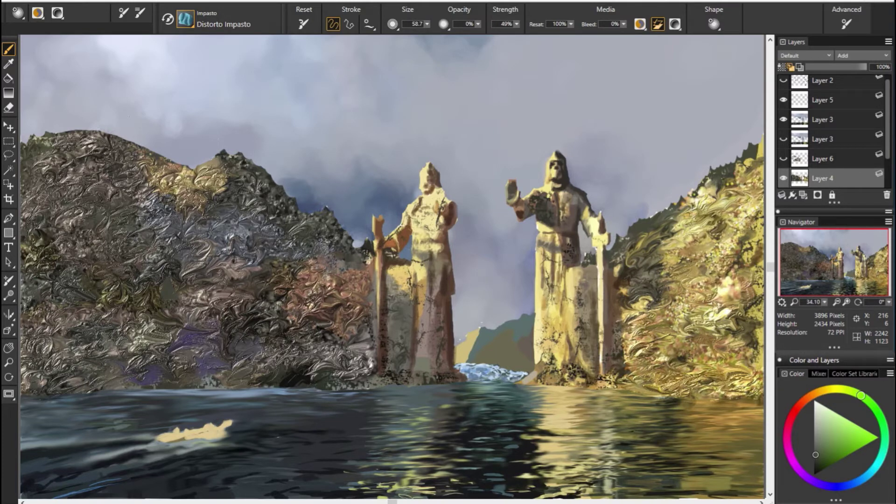
drag(756, 373, 721, 390)
mouse_move(717, 339)
mouse_down()
mouse_move(727, 308)
mouse_move(700, 275)
mouse_up()
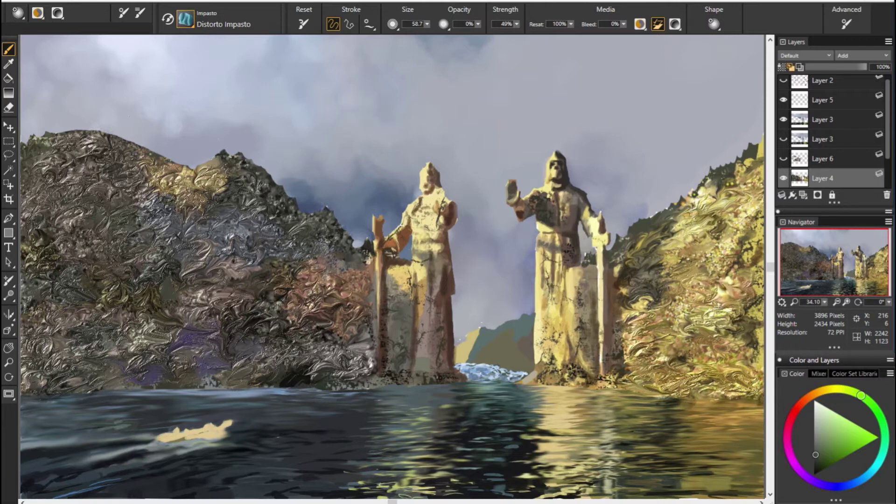
Texture the upper right cliff with more swirling impasto strokes.
drag(634, 243, 611, 266)
drag(719, 217, 688, 203)
mouse_move(745, 177)
mouse_down()
mouse_move(684, 205)
mouse_move(679, 248)
mouse_move(667, 255)
mouse_up()
drag(721, 215, 691, 239)
mouse_move(726, 194)
mouse_down()
mouse_move(676, 247)
mouse_move(719, 264)
mouse_move(676, 261)
mouse_up()
drag(742, 261, 658, 280)
Thicken the impasto on the lower right rocks down to the waterline, then select Layer 3.
drag(719, 280, 640, 326)
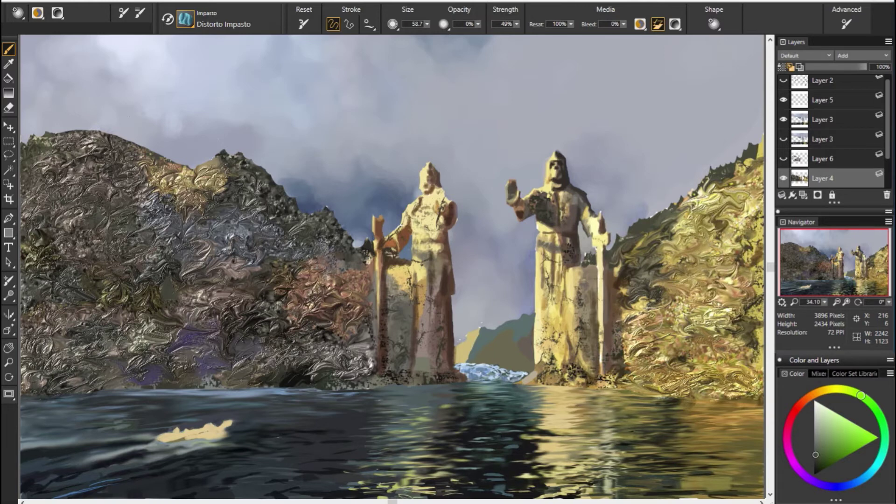
drag(726, 310, 663, 326)
drag(763, 280, 705, 332)
drag(763, 261, 746, 294)
drag(751, 347, 711, 388)
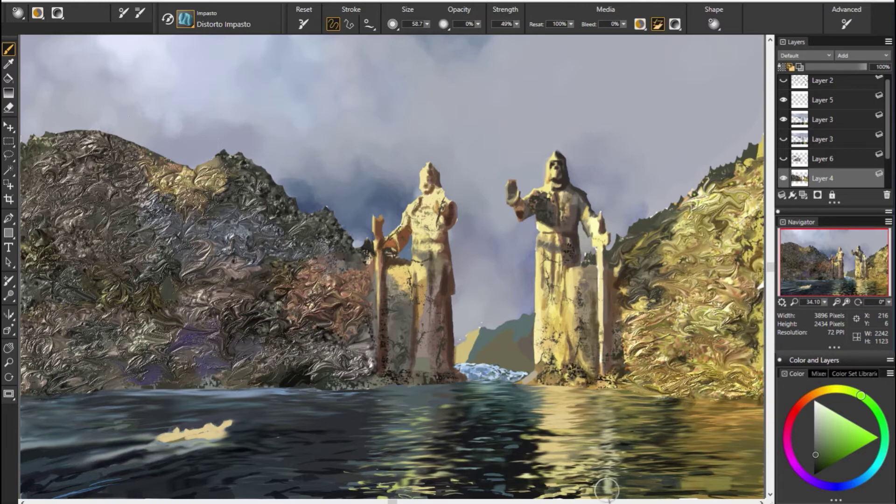
click(829, 119)
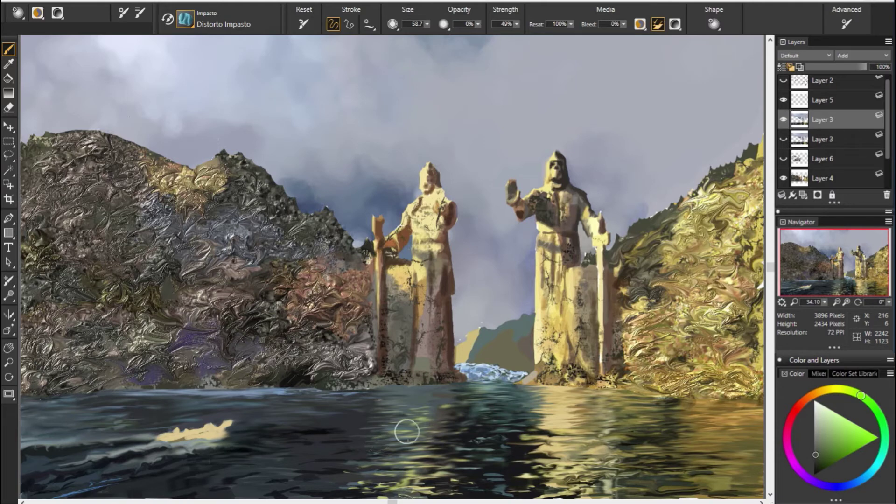
Make Layer 4 the working layer again in the Layers panel.
click(814, 179)
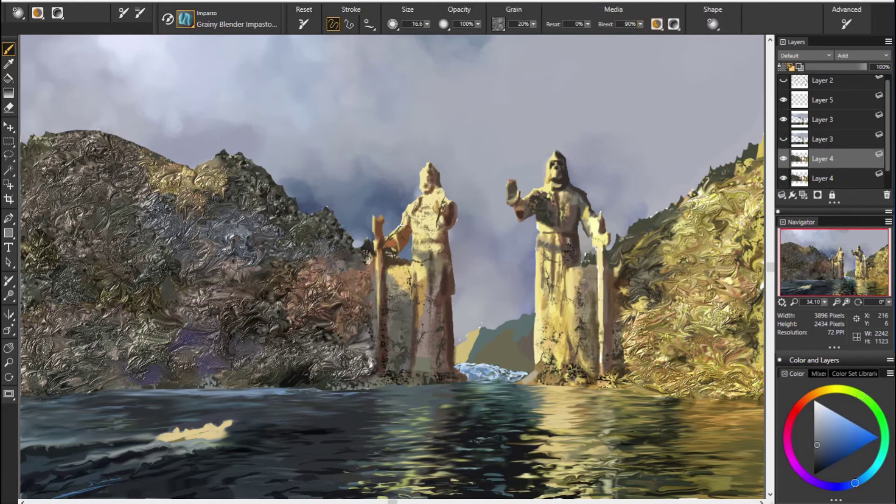
Blend the left cliff's base into the waterline in dark orange-brown, then add new Layer 6.
alt+click(315, 293)
drag(320, 280, 322, 271)
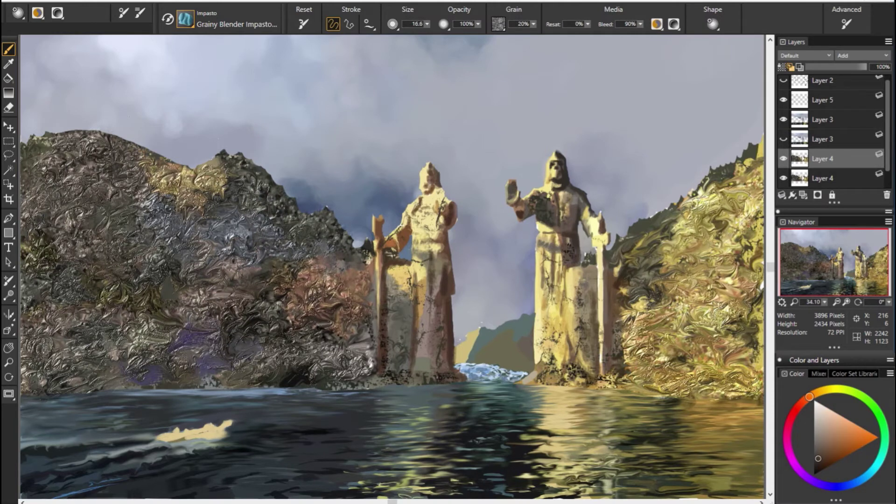
alt+click(461, 336)
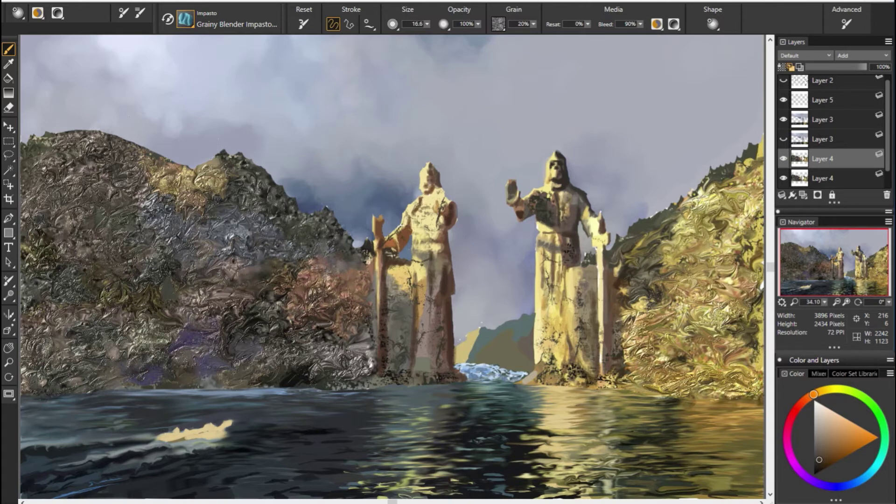
drag(313, 373, 355, 378)
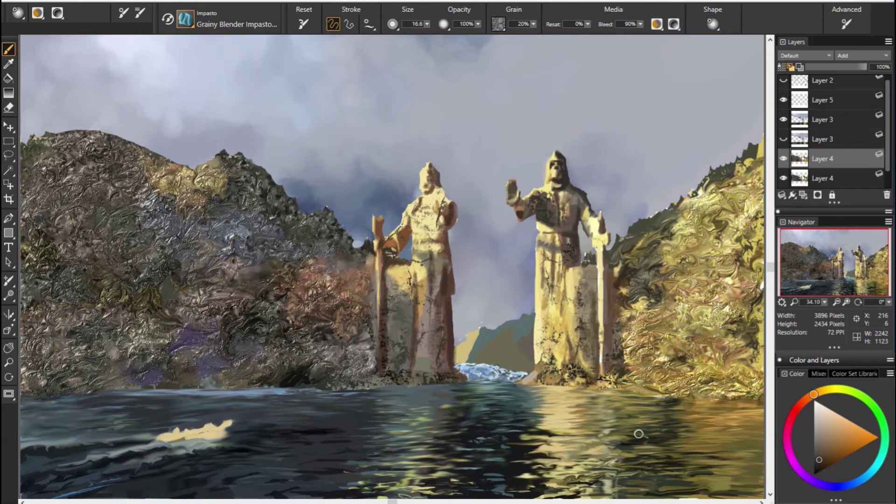
click(803, 195)
Switch to the Scratchboard Tool, sample rock colours, and repaint a patch of the left rock.
key(b)
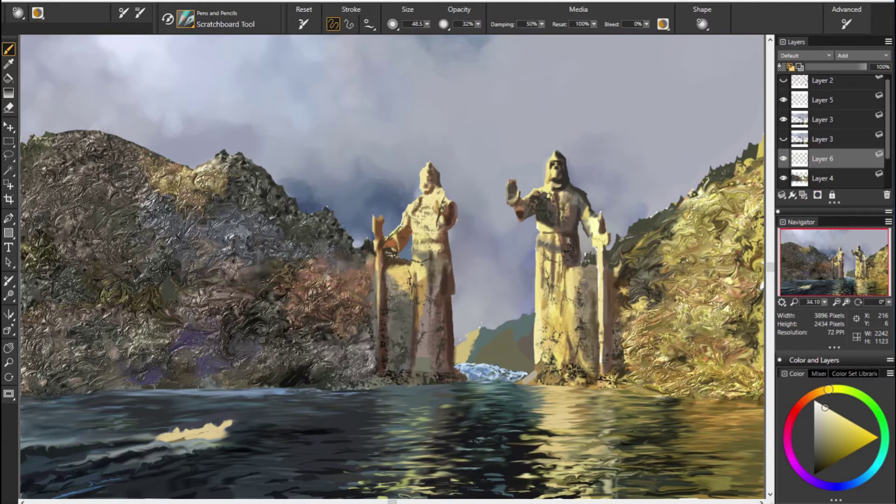
alt+click(174, 176)
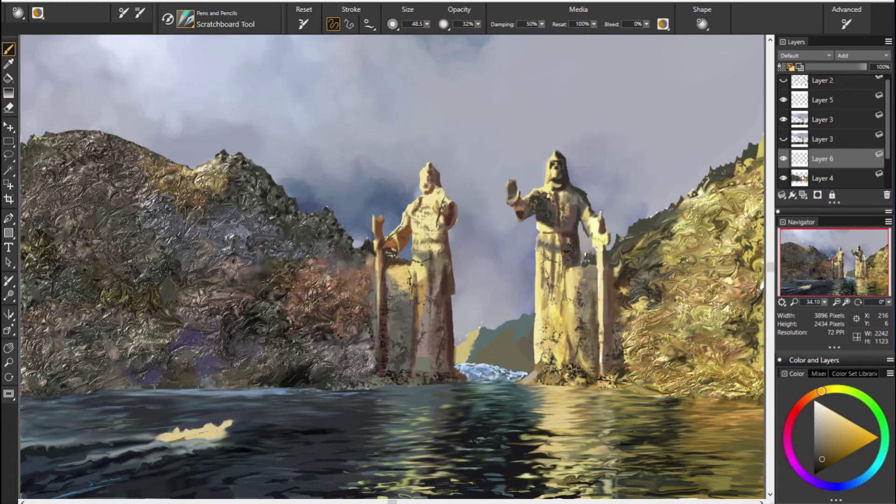
alt+click(254, 205)
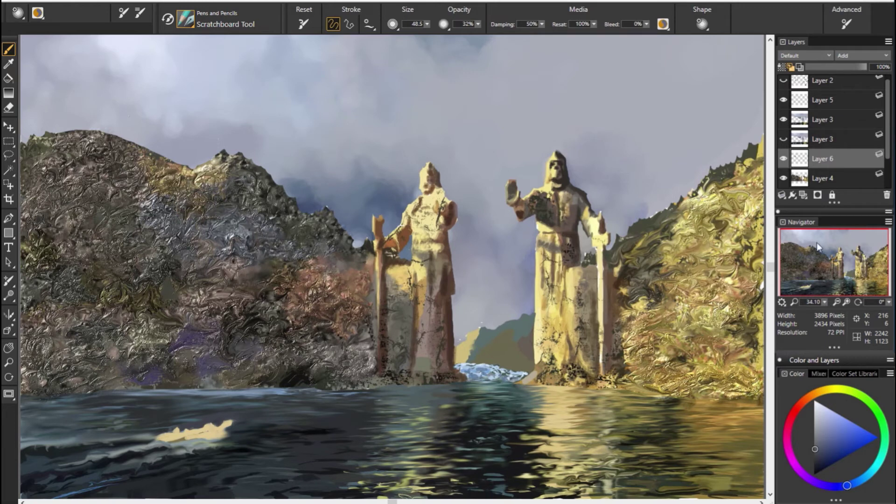
alt+click(232, 224)
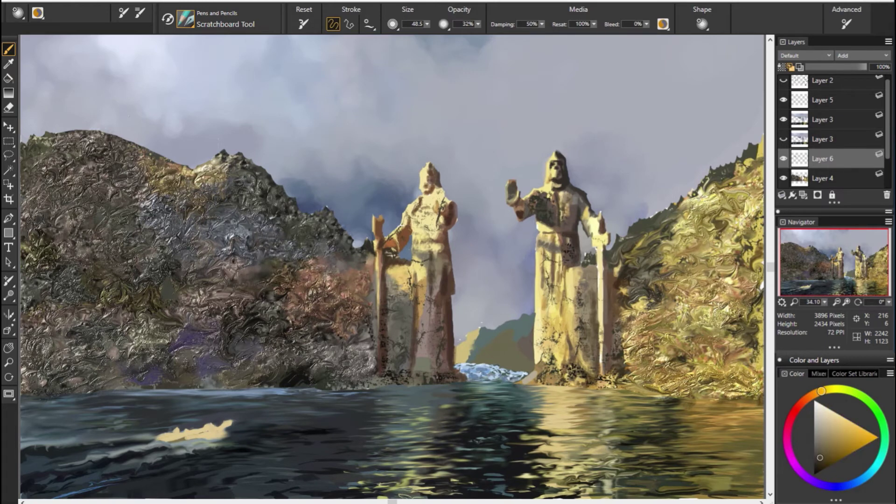
alt+click(129, 222)
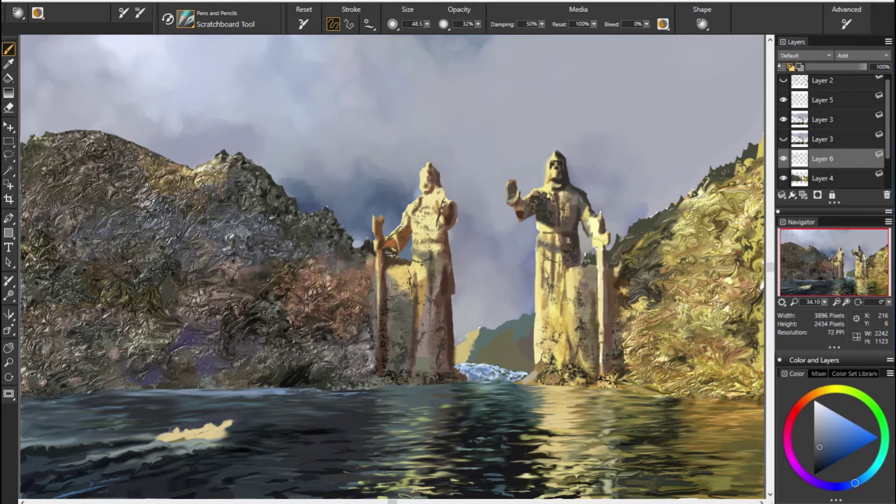
alt+click(119, 273)
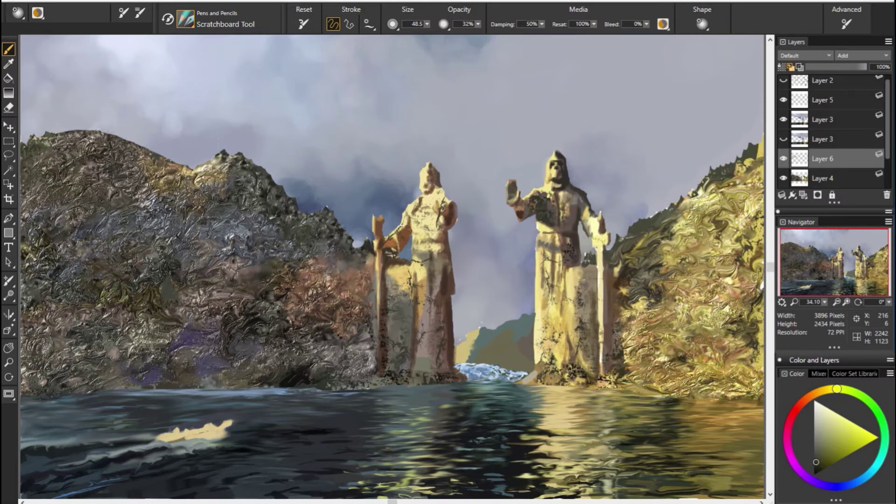
alt+click(53, 251)
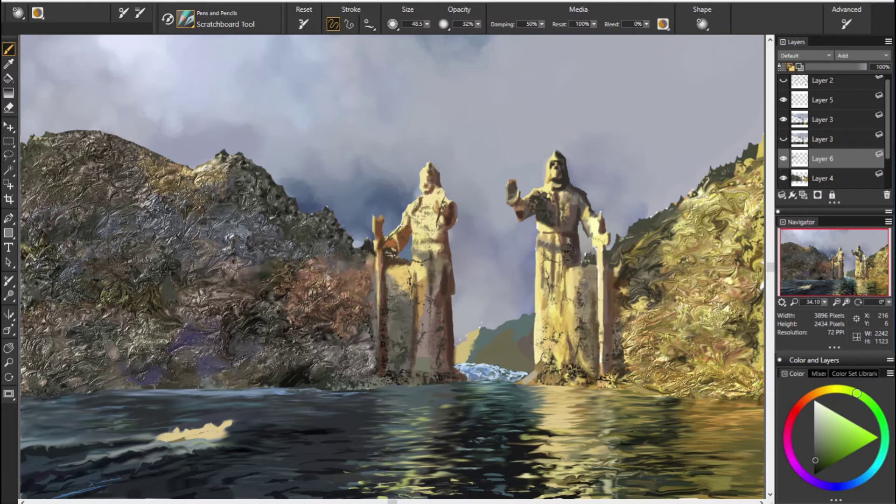
alt+click(163, 323)
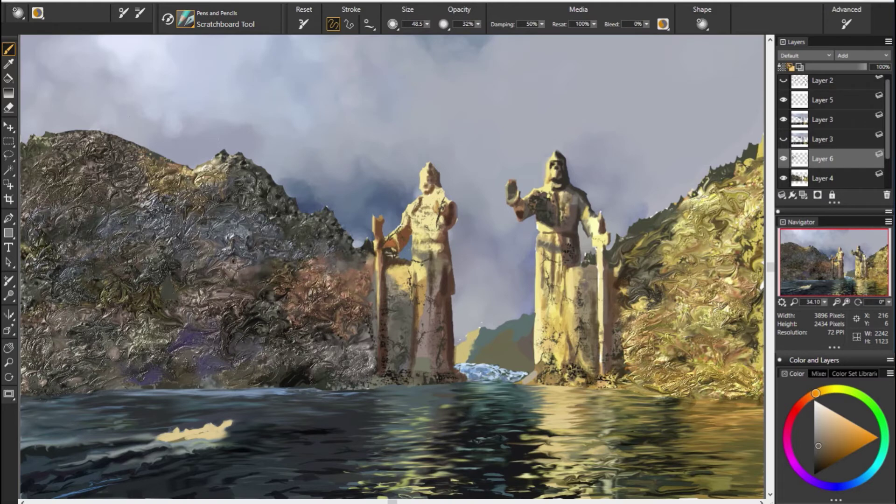
alt+click(359, 362)
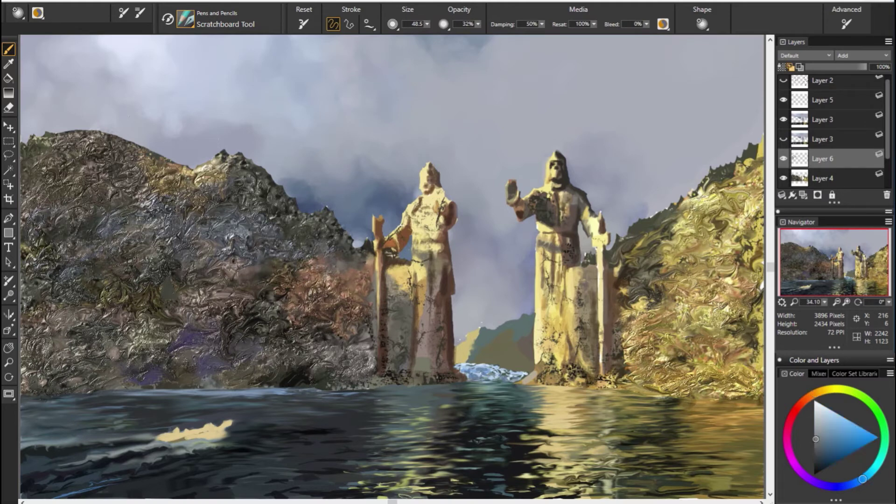
drag(140, 279, 107, 304)
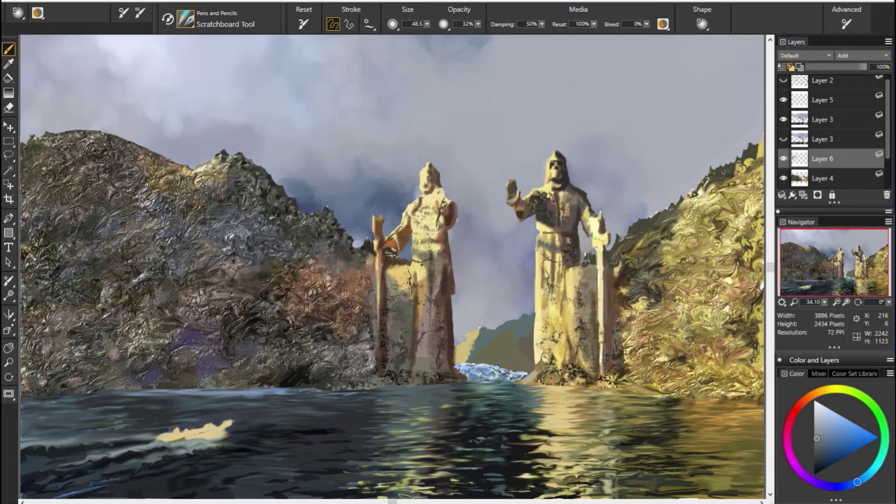
Sample orange, brown, green and golden tones from the rocks and statue base.
alt+click(341, 310)
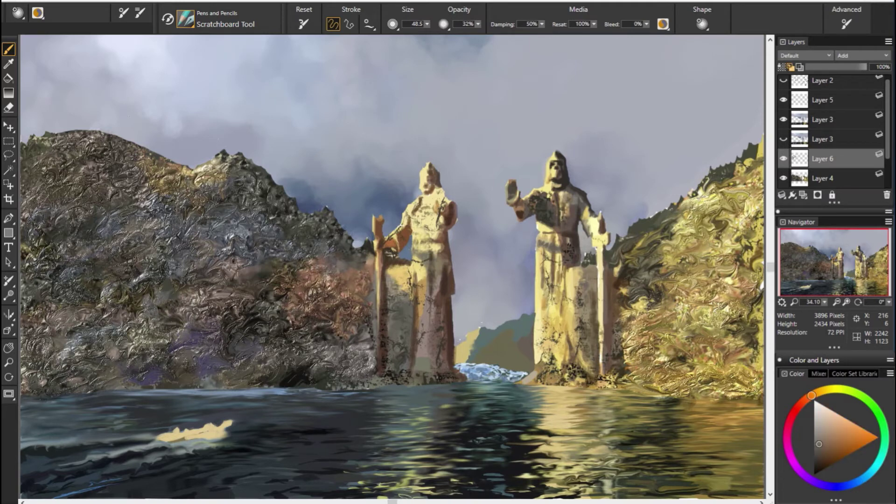
alt+click(199, 351)
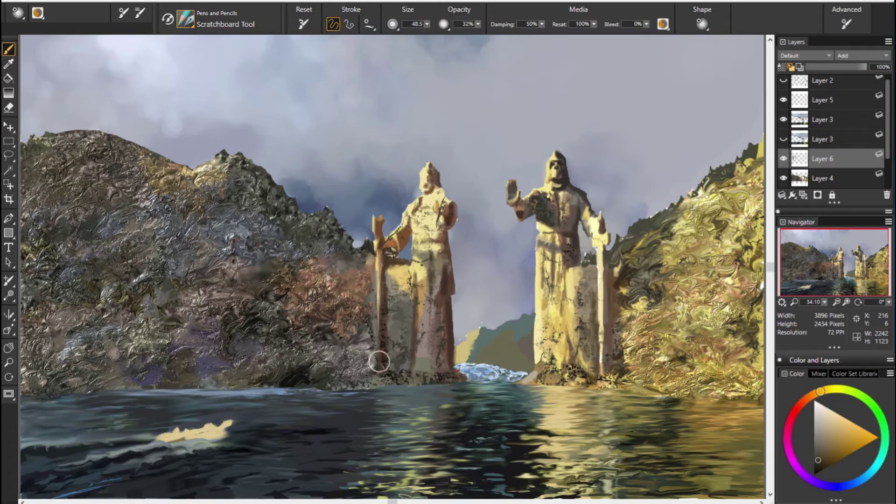
alt+click(377, 362)
alt+click(563, 378)
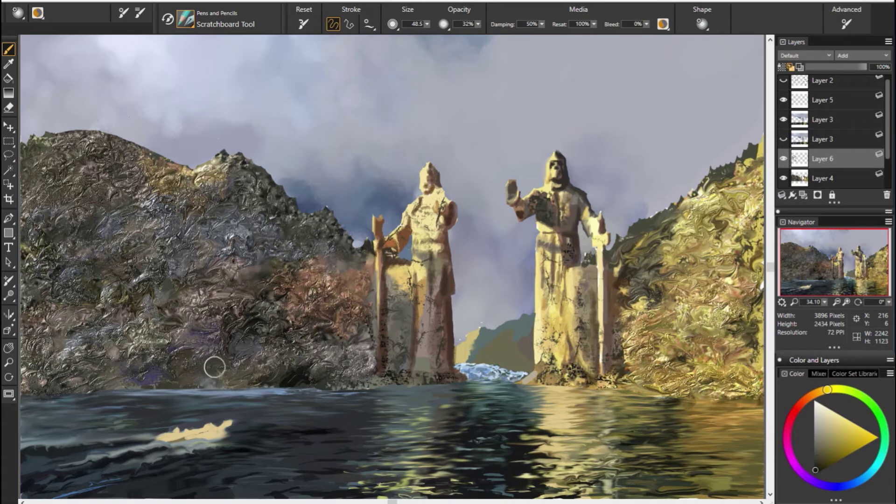
click(819, 465)
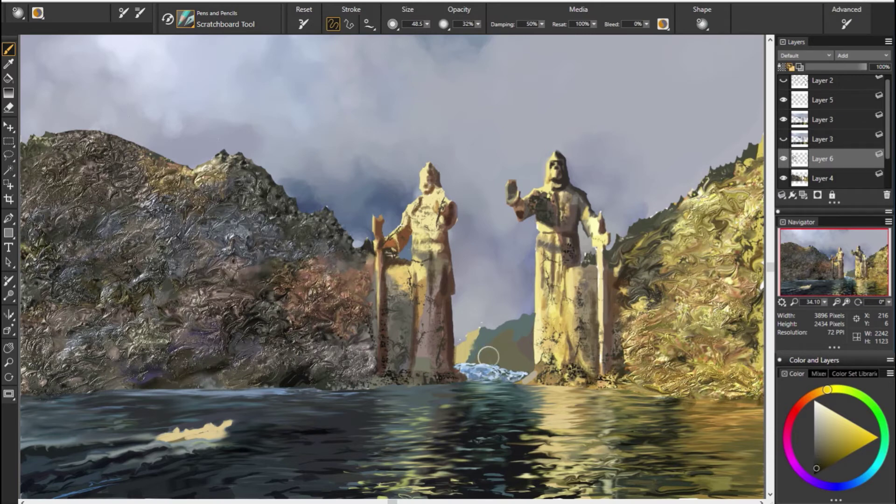
alt+click(180, 315)
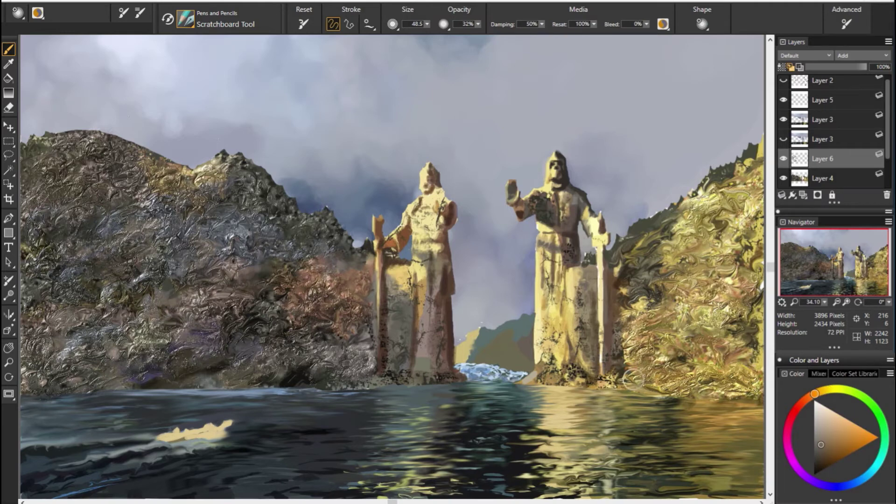
alt+click(633, 380)
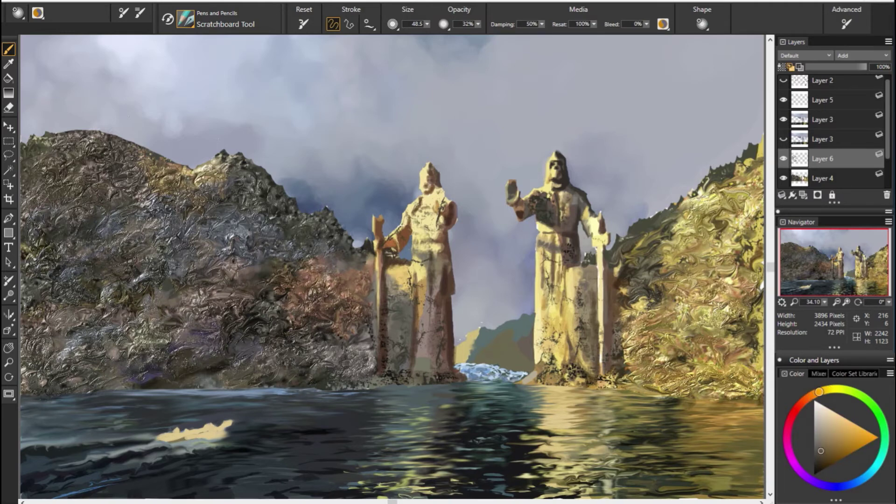
alt+click(242, 367)
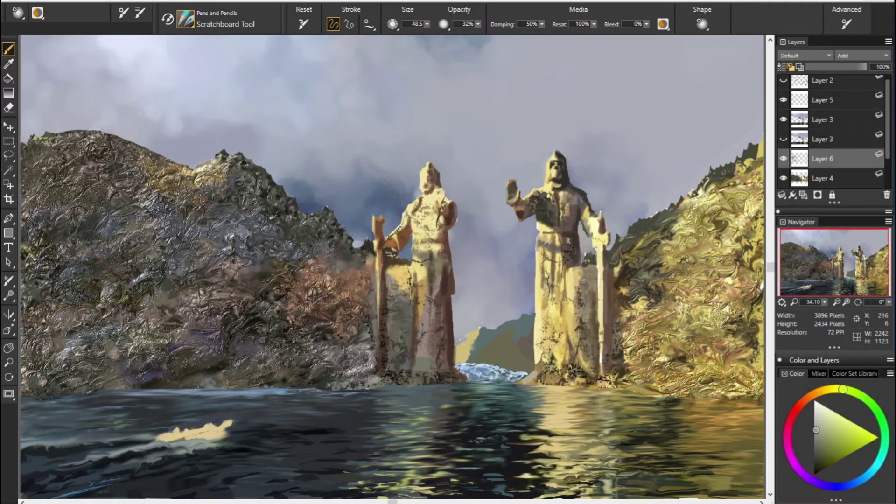
alt+click(365, 351)
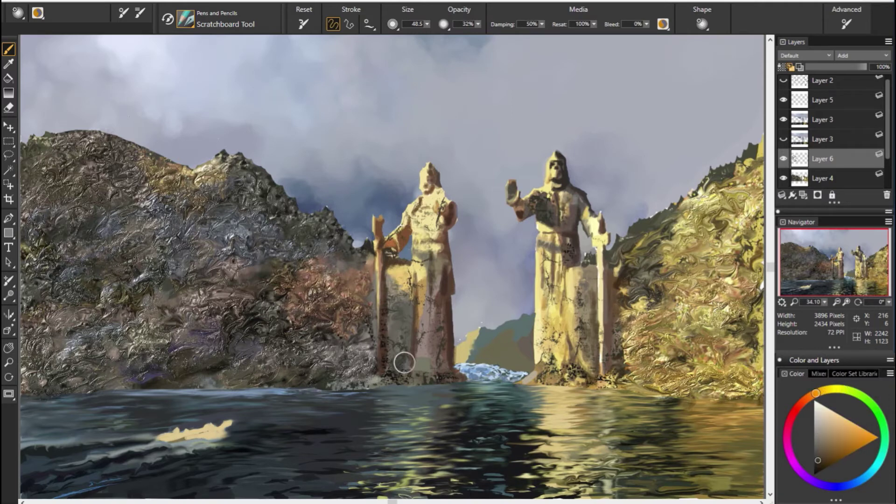
alt+click(274, 363)
Sample more browns, olives and greens, then darken a patch of rock with a short stroke.
alt+click(613, 310)
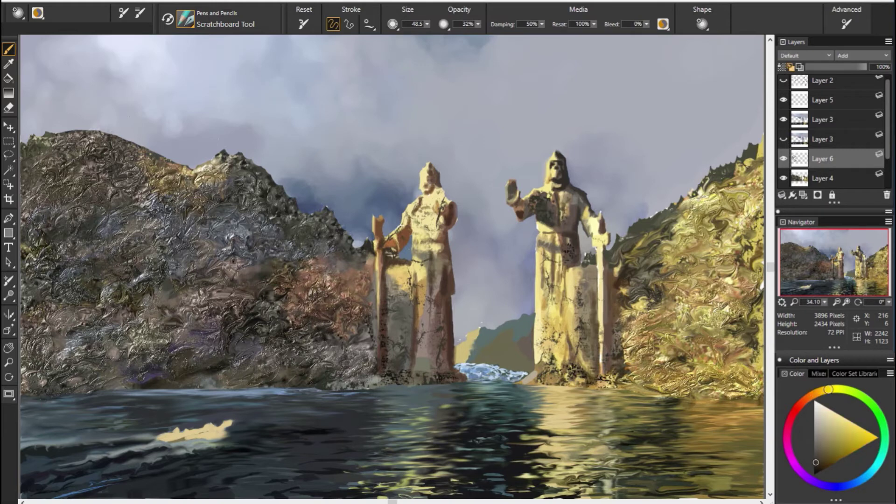
alt+click(421, 269)
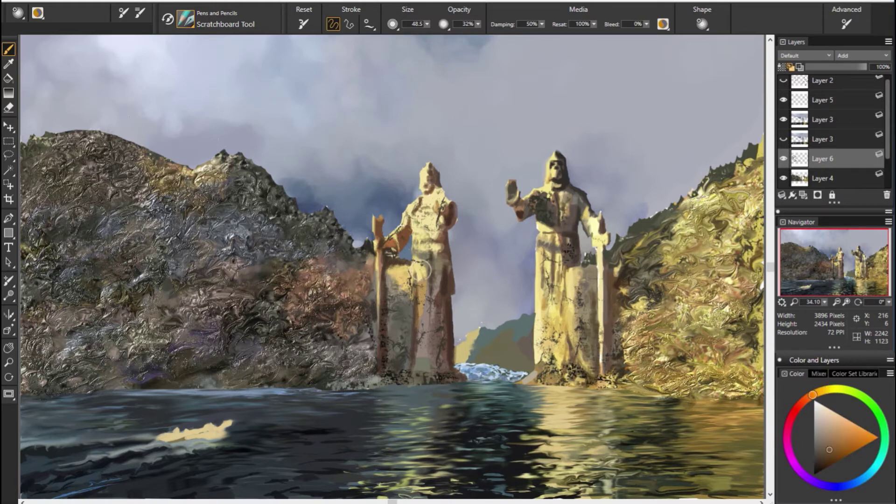
alt+click(633, 251)
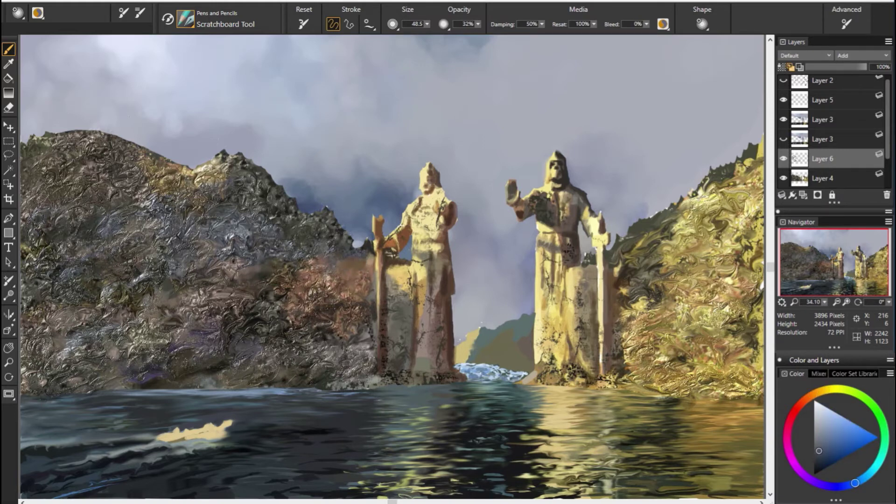
alt+click(244, 286)
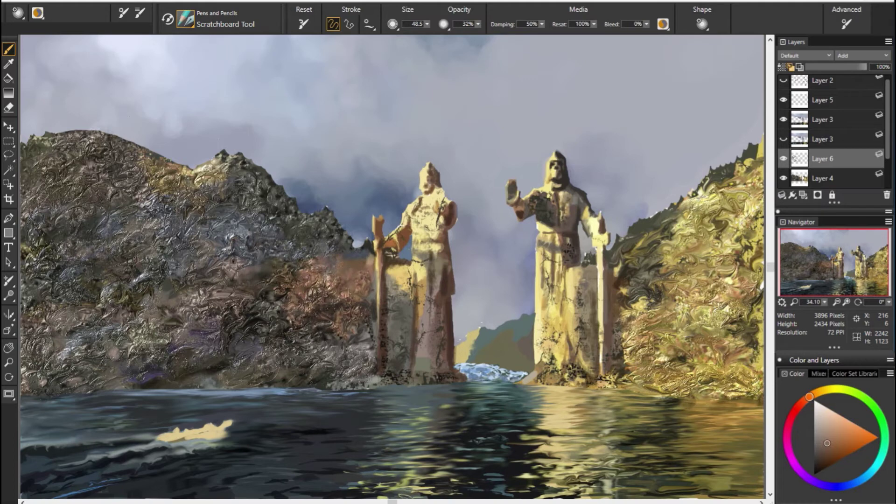
alt+click(308, 294)
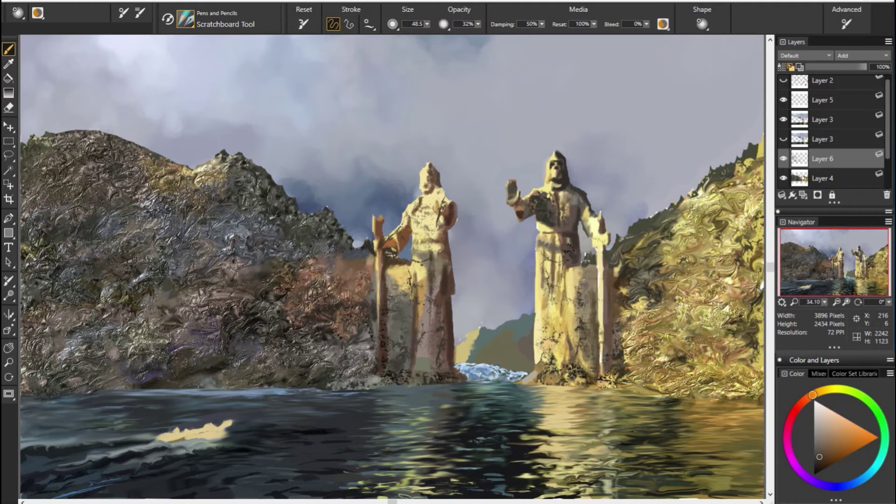
alt+click(454, 374)
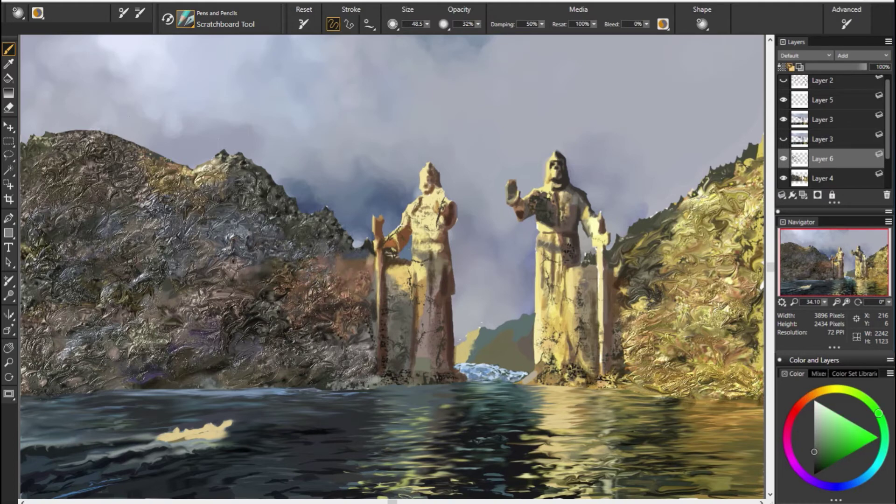
alt+click(338, 273)
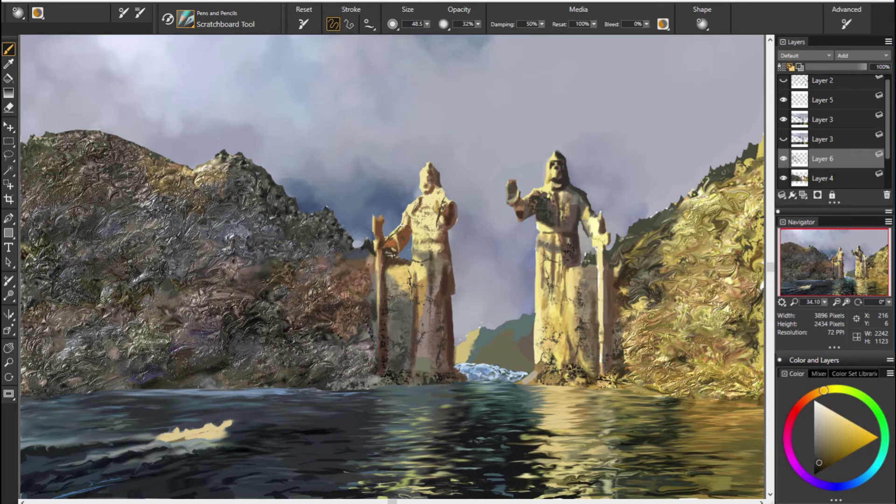
alt+click(334, 254)
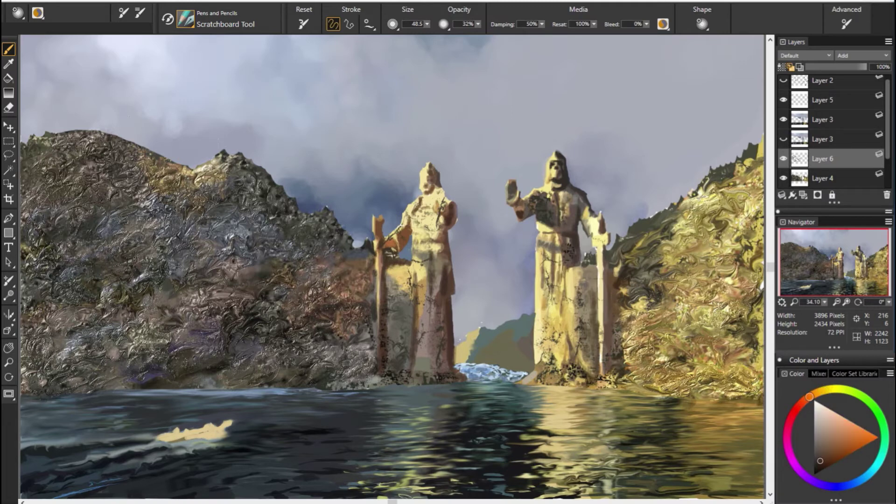
alt+click(368, 275)
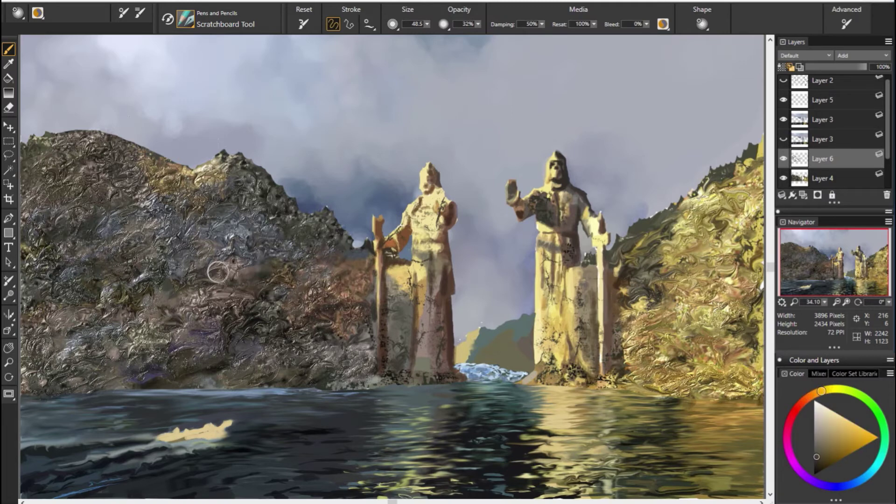
alt+click(219, 273)
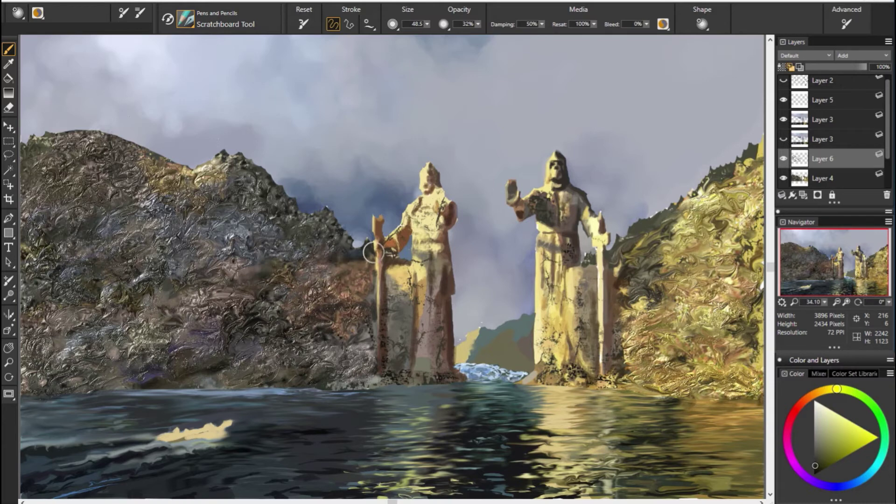
alt+click(314, 223)
drag(313, 223, 330, 231)
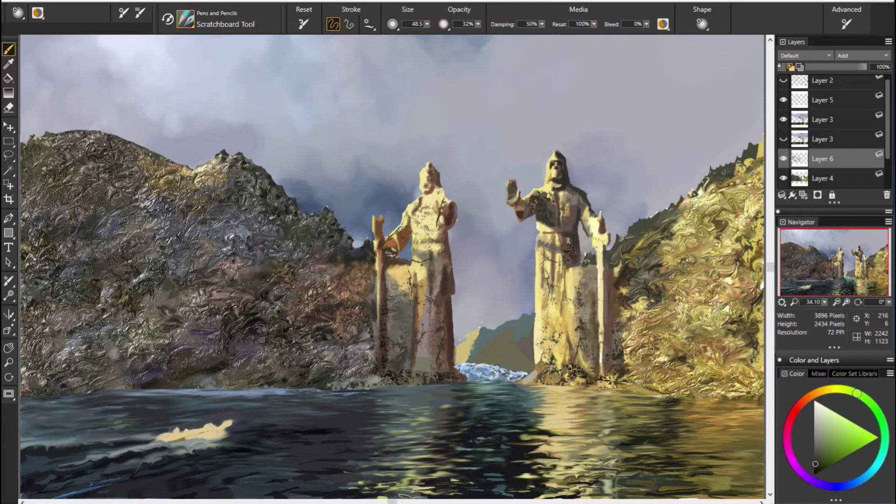
Pick a dark olive-yellow and paint dark strokes along the left cliff top.
alt+click(279, 247)
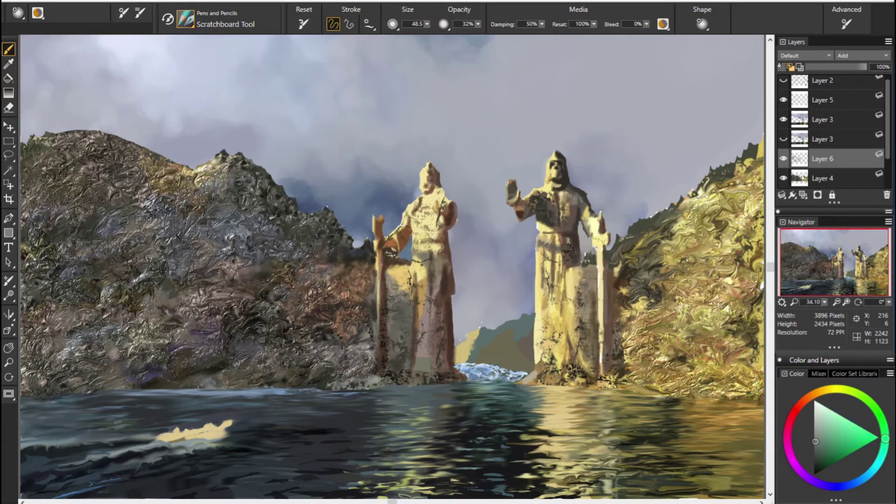
alt+click(563, 263)
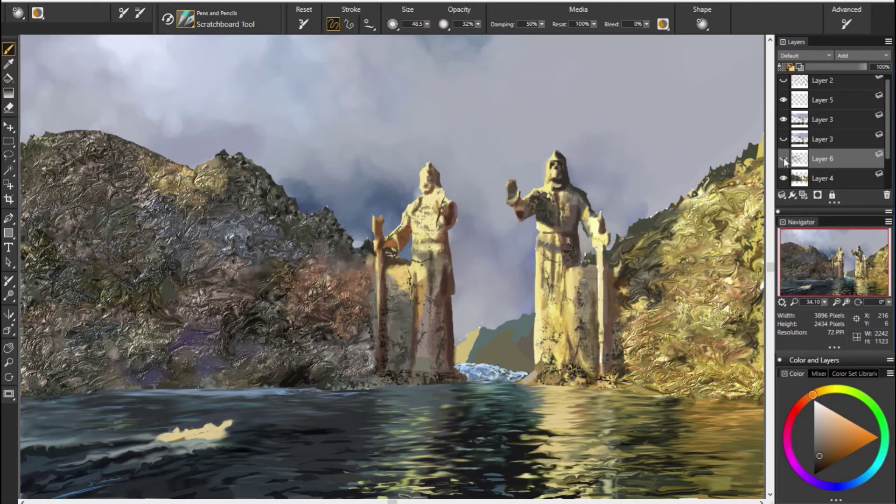
alt+click(591, 256)
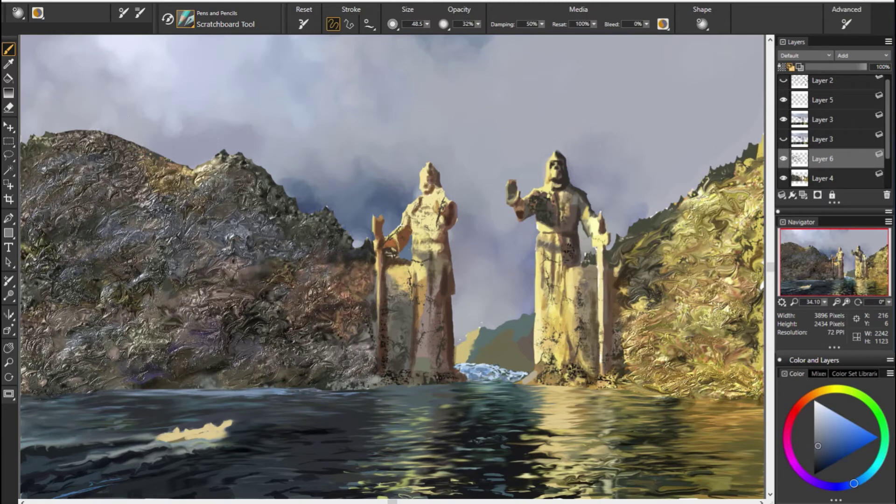
alt+click(291, 262)
mouse_move(49, 143)
mouse_down()
mouse_move(138, 162)
mouse_move(143, 172)
mouse_up()
Scratch thin light yellow lines into the right cliff.
alt+click(154, 237)
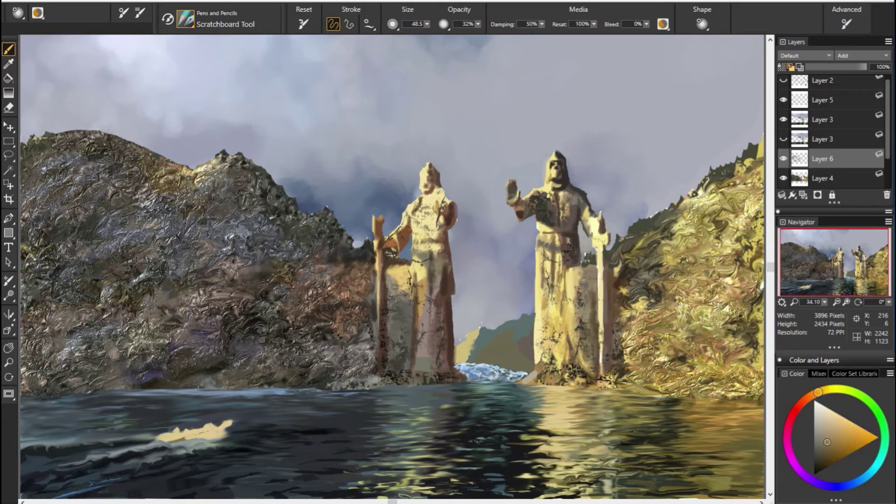
drag(848, 437, 828, 420)
alt+click(279, 203)
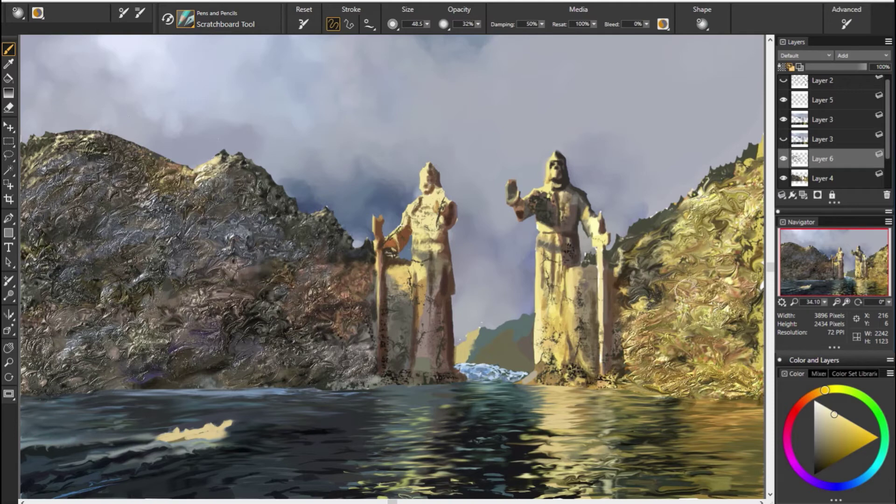
drag(658, 266, 665, 299)
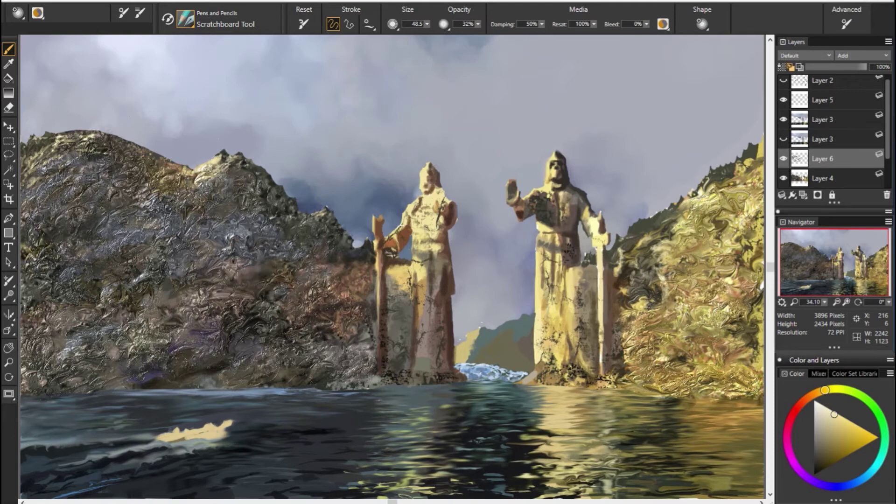
drag(653, 268, 630, 299)
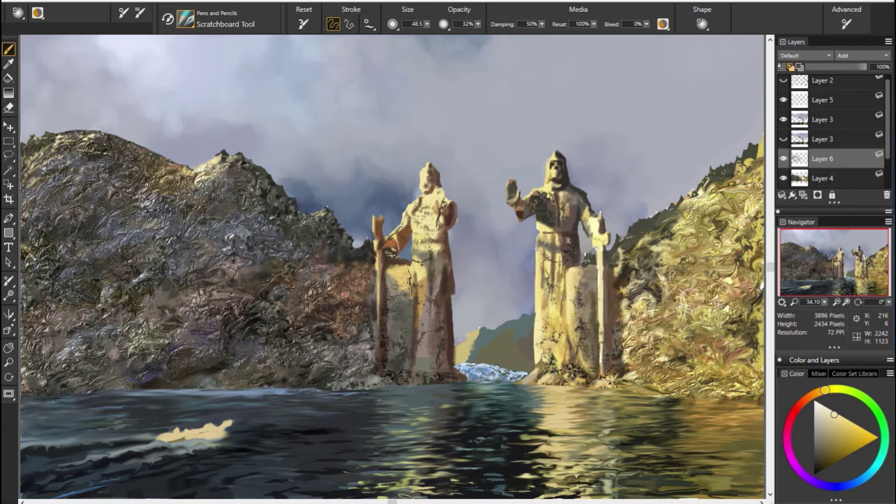
Scratch light yellow highlights across the right cliff and its upper edge.
alt+click(698, 275)
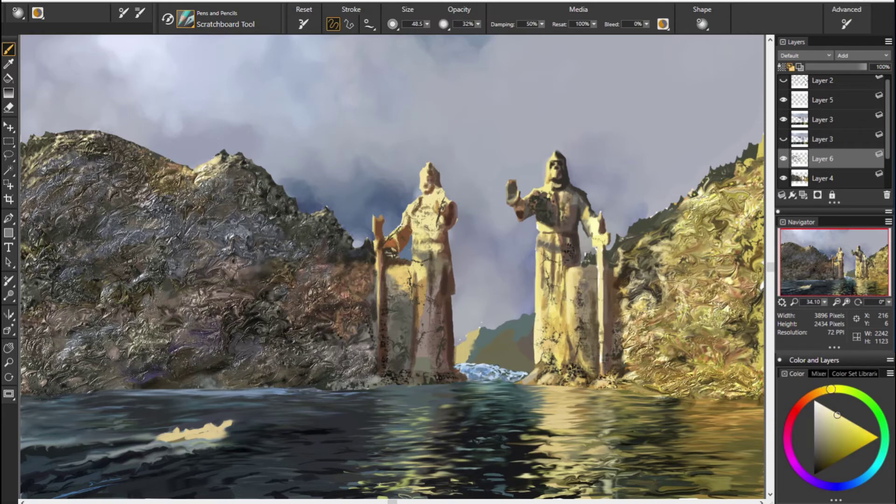
mouse_move(684, 291)
mouse_down()
mouse_move(674, 346)
mouse_move(706, 333)
mouse_up()
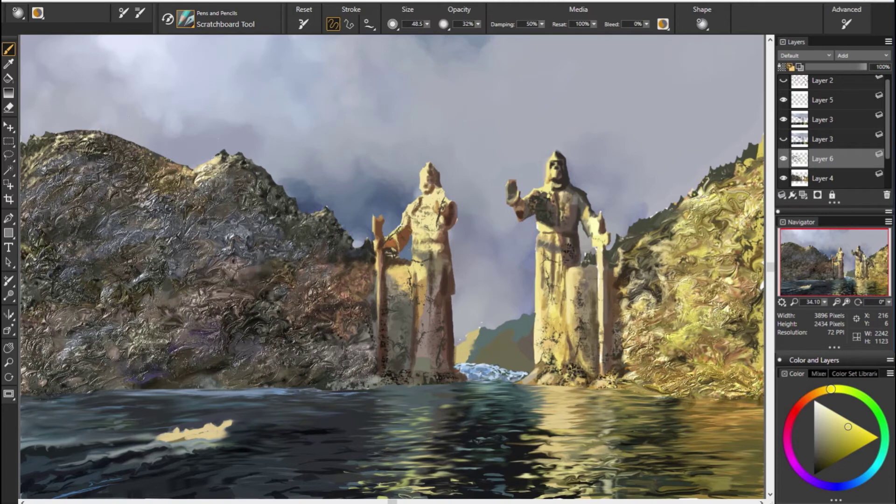
drag(729, 192, 737, 168)
Load a darkened orange-brown, then pick a muted brown from the canvas.
alt+click(716, 273)
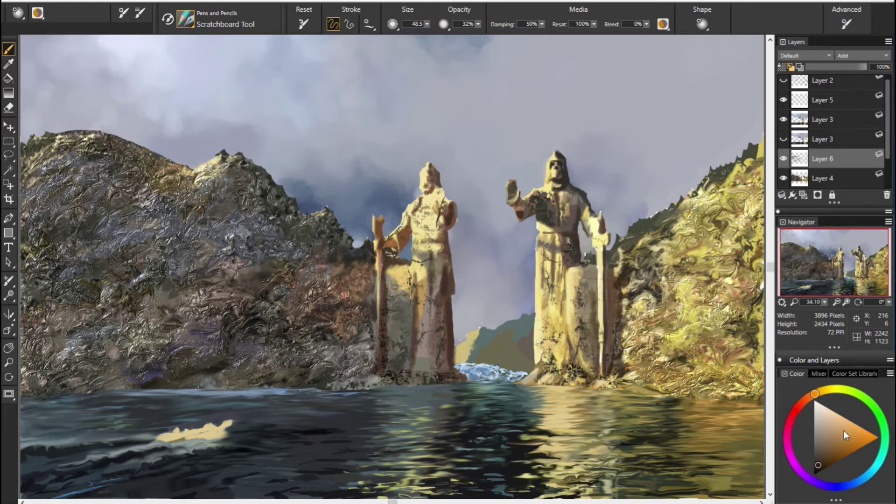
drag(819, 466, 814, 470)
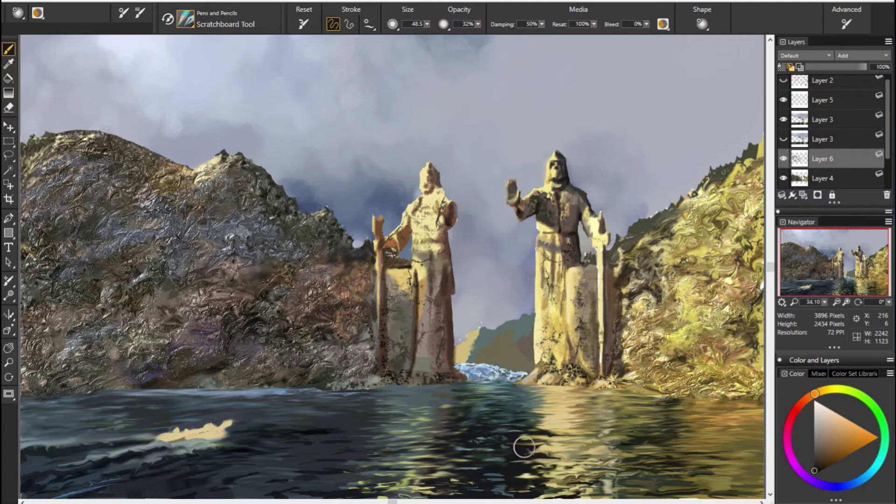
alt+click(284, 291)
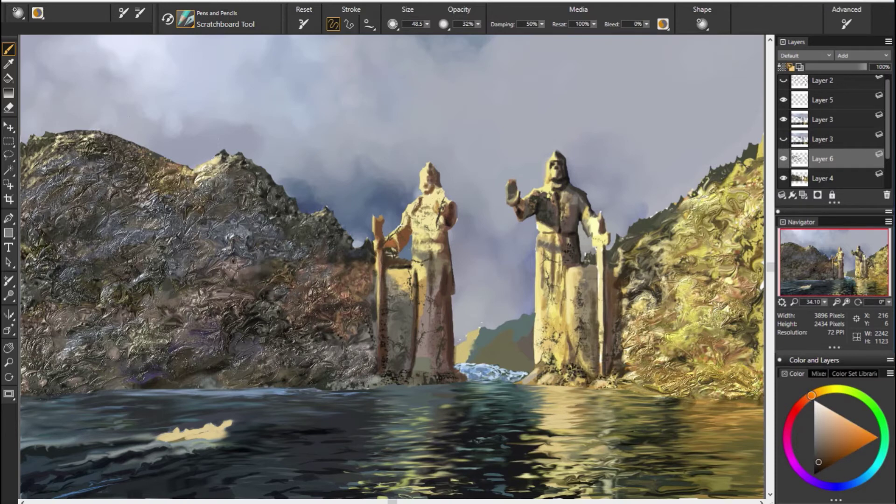
Paint darker brown onto the left statue's arm and a dark swirl on the right cliff.
alt+click(565, 374)
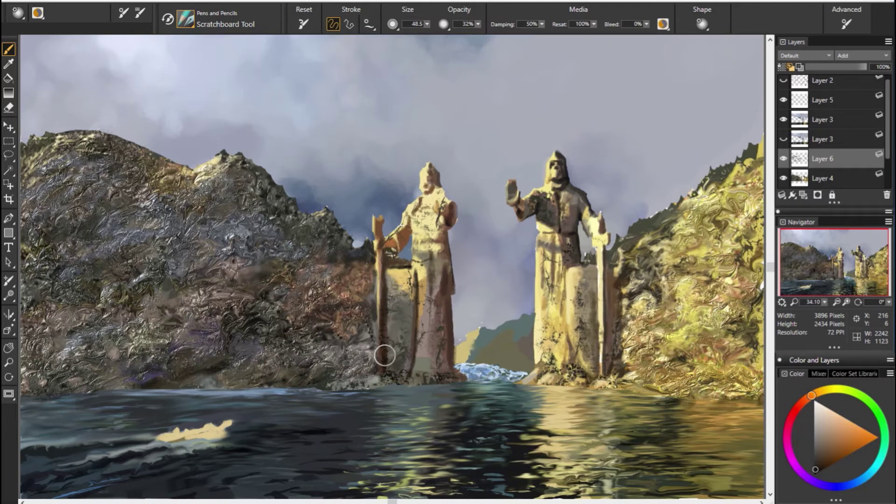
drag(404, 257, 404, 263)
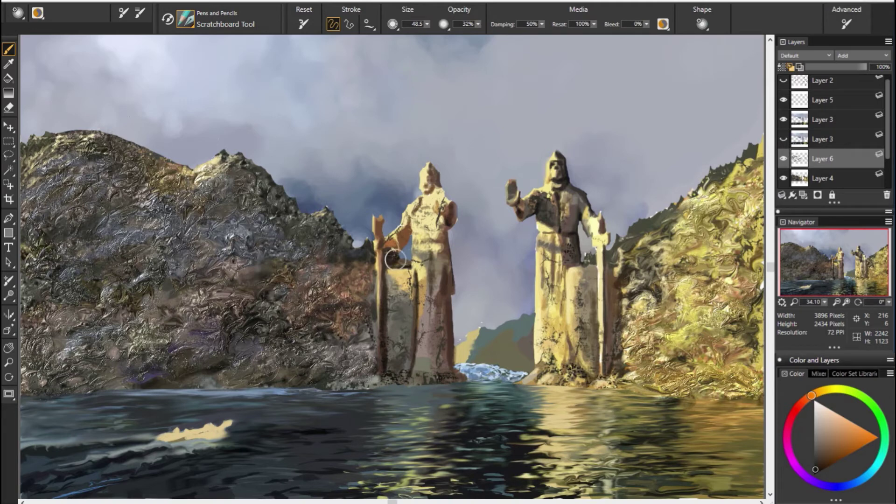
alt+click(717, 398)
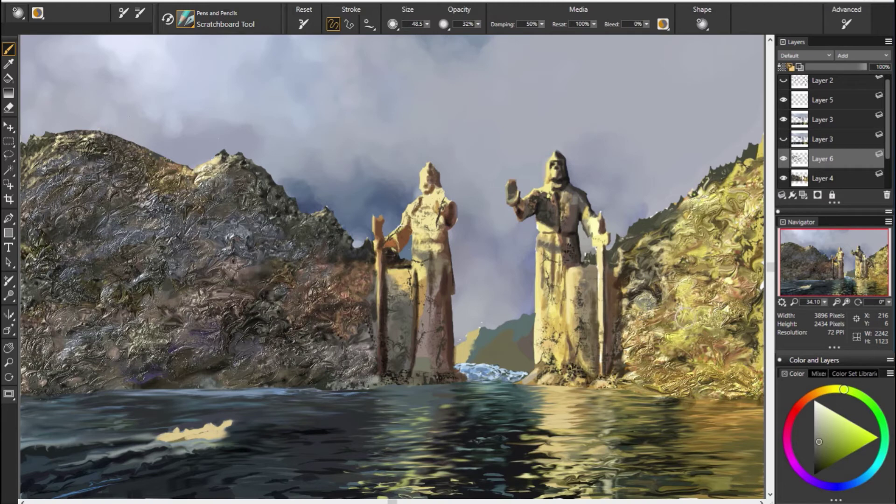
drag(666, 294, 646, 293)
Add a light stroke to the right cliff using colours sampled from it, ending on a dark shade.
alt+click(451, 308)
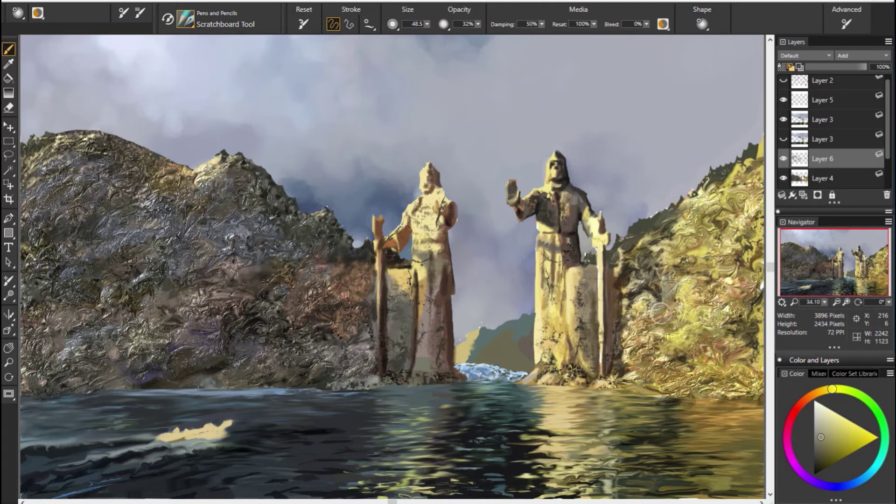
alt+click(662, 322)
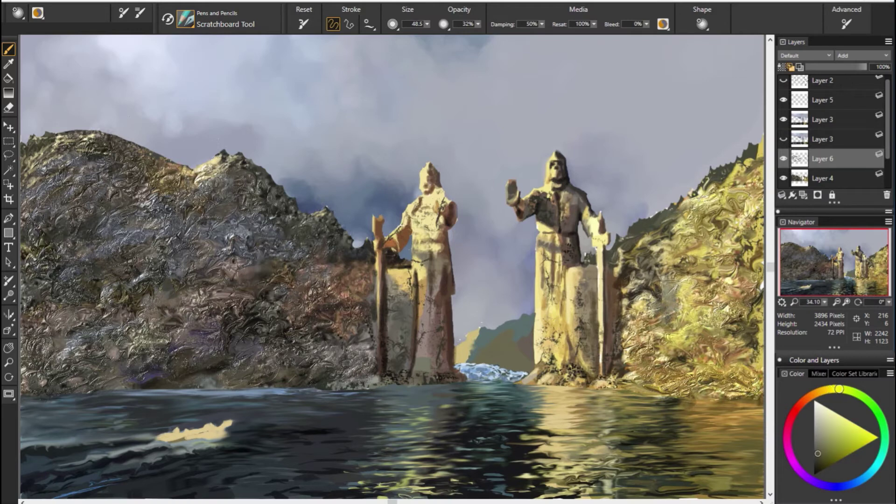
mouse_move(662, 336)
mouse_down()
mouse_move(659, 348)
mouse_move(646, 329)
mouse_move(656, 354)
mouse_up()
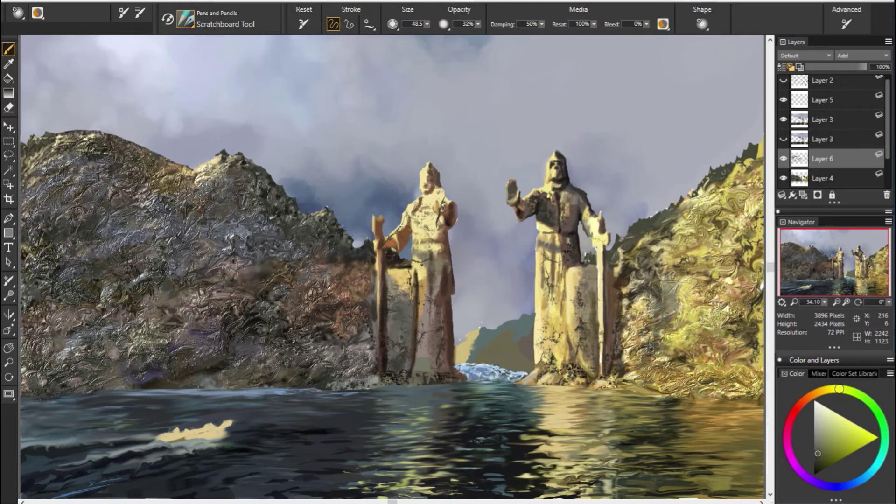
alt+click(705, 384)
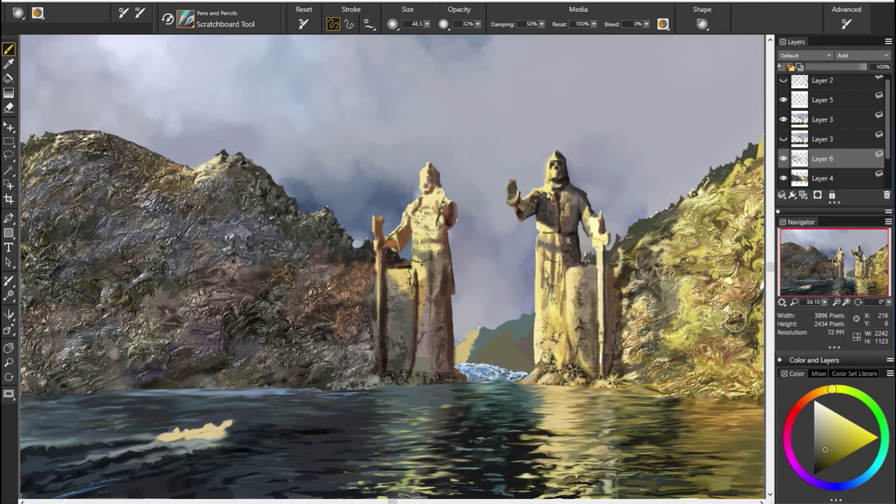
alt+click(665, 259)
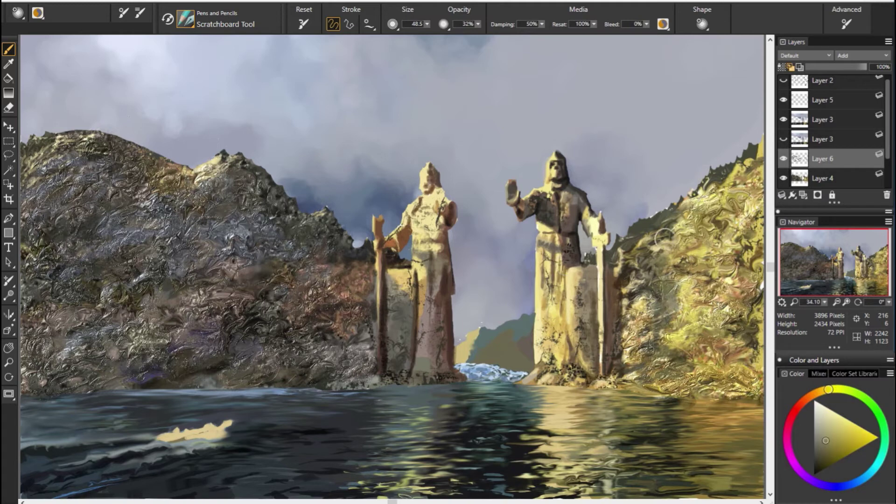
alt+click(693, 269)
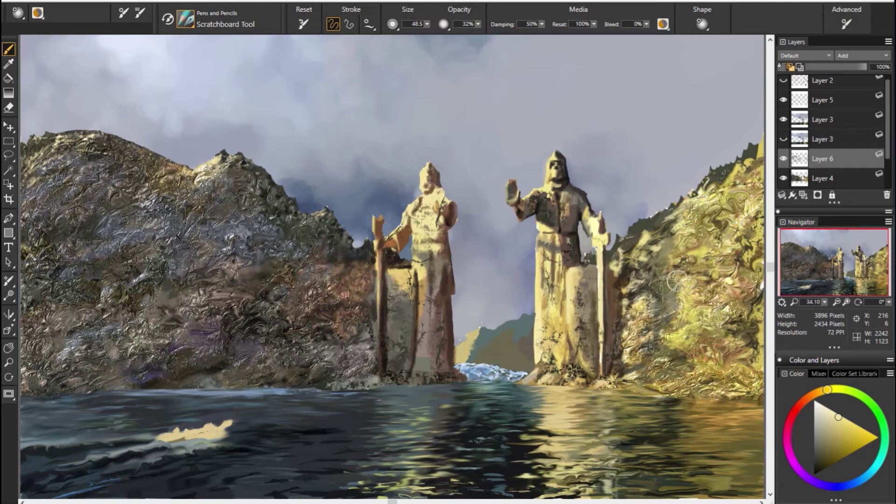
alt+click(684, 241)
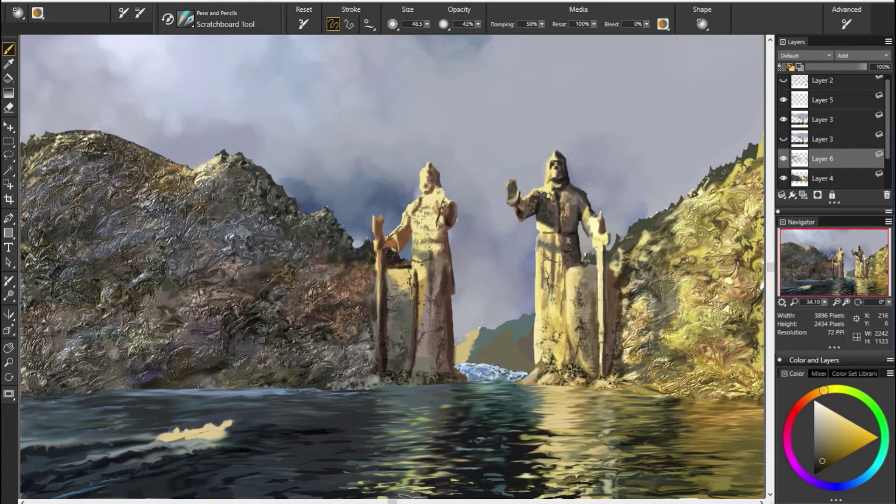
Raise stroke opacity to 43% and scratch darker orange marks along the right cliff edge.
alt+click(507, 275)
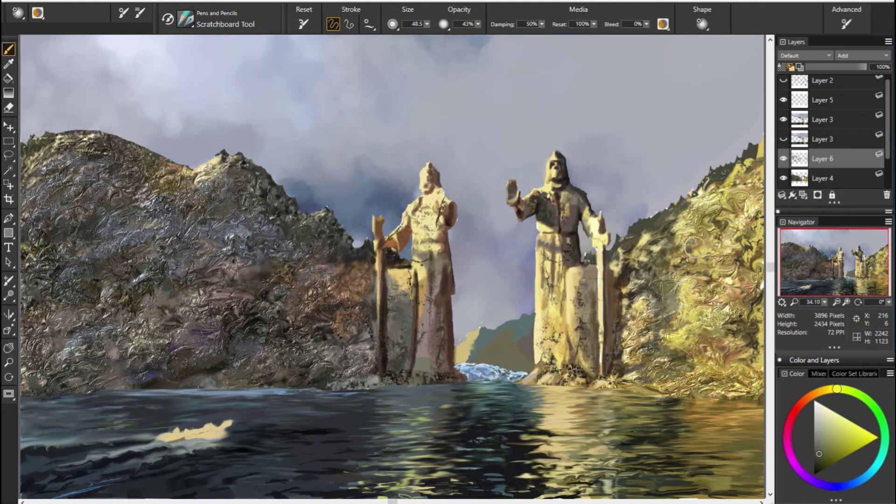
alt+click(684, 252)
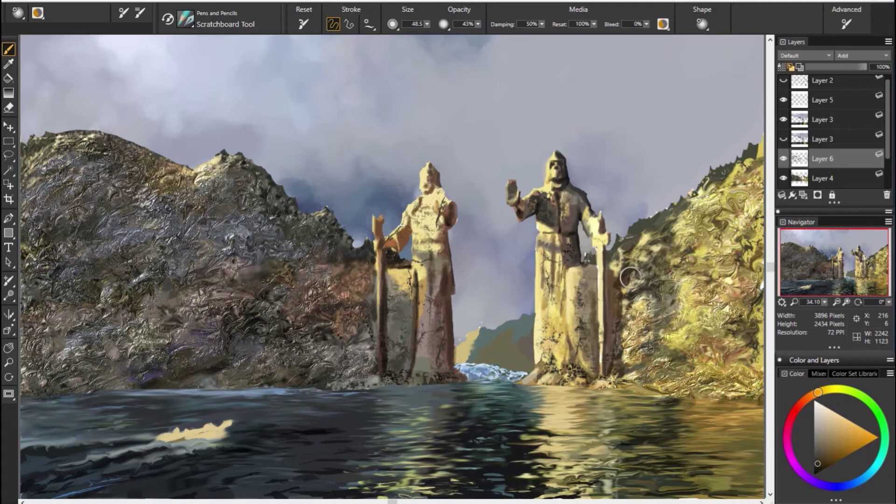
drag(628, 263, 621, 239)
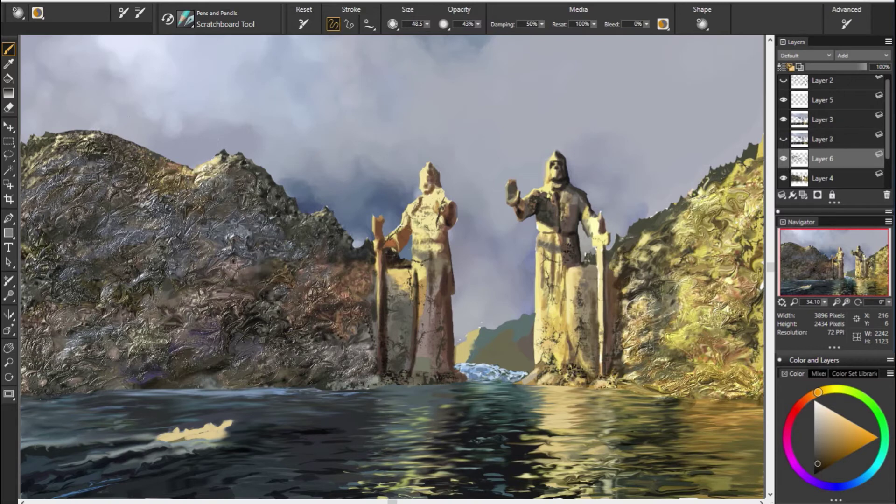
drag(638, 304, 634, 313)
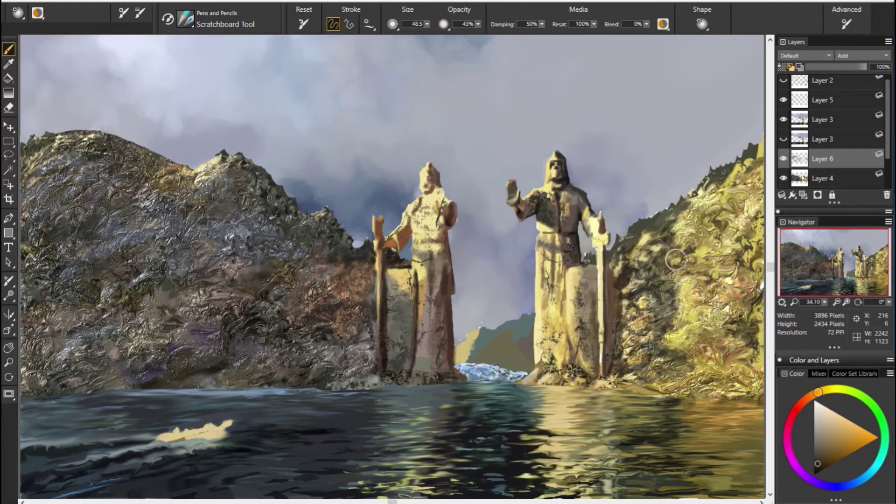
Sample yellow, orange and yellow-green tones from the right cliff and statue edge.
alt+click(673, 305)
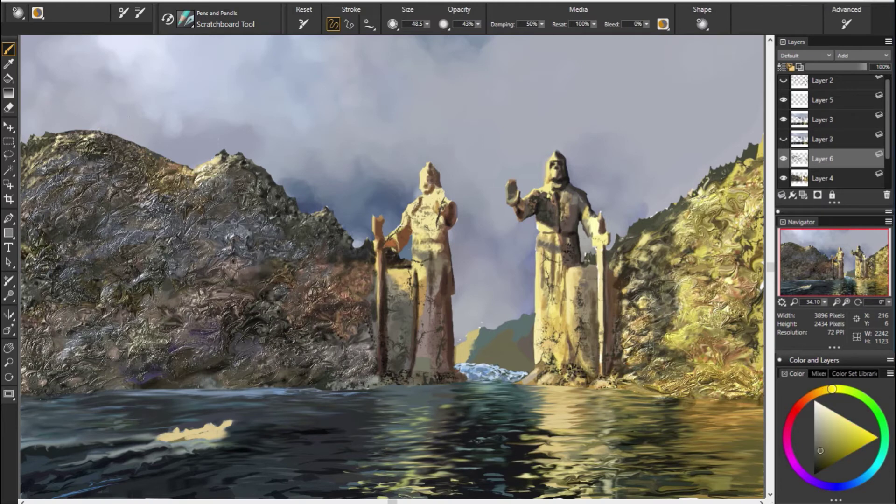
alt+click(626, 244)
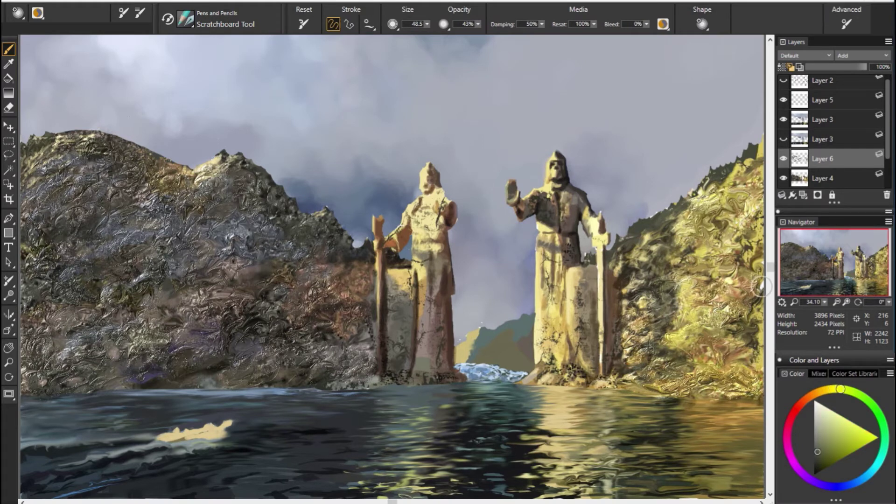
alt+click(686, 268)
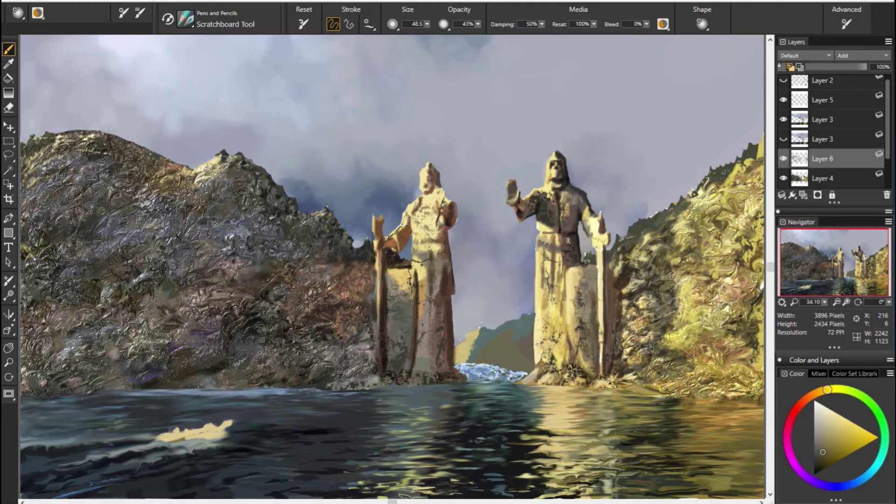
alt+click(527, 284)
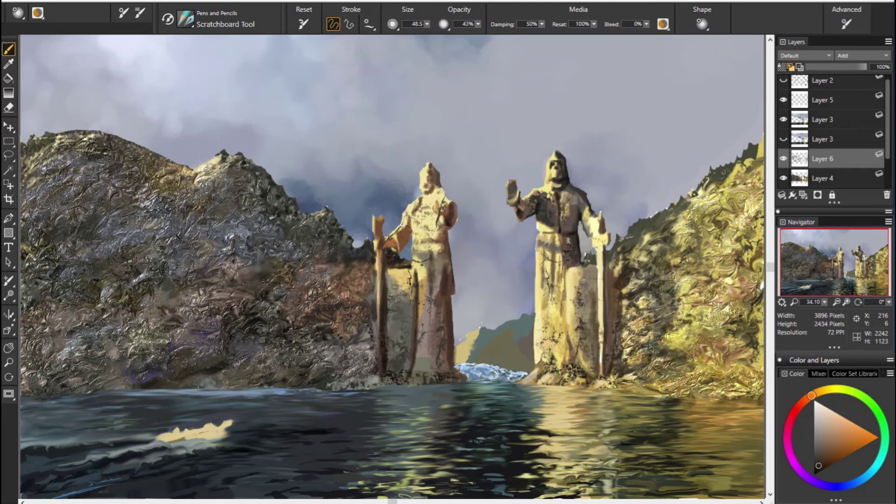
alt+click(741, 374)
alt+click(752, 285)
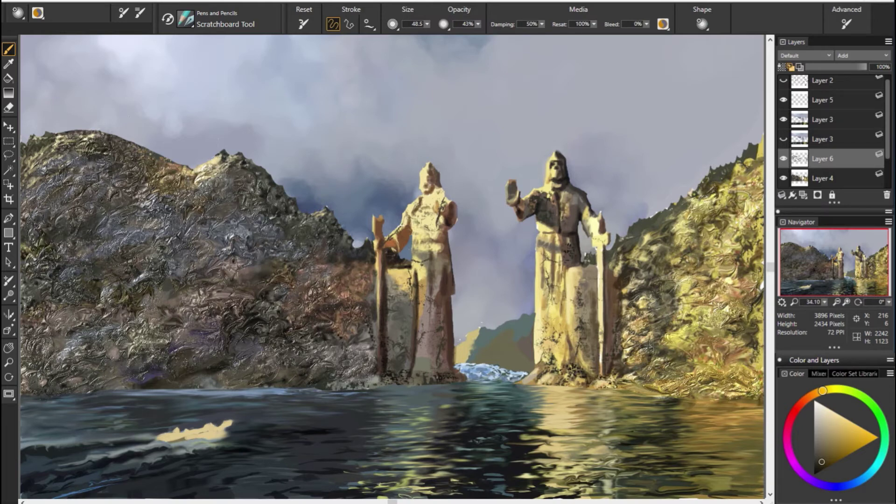
Toggle Layer 6 off and on to compare, then scratch dark marks on the lower right cliff.
alt+click(703, 267)
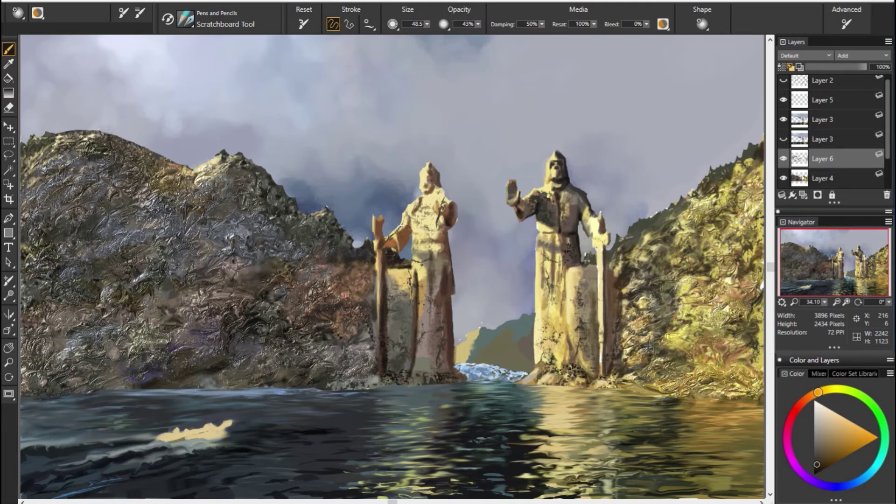
click(784, 158)
click(783, 158)
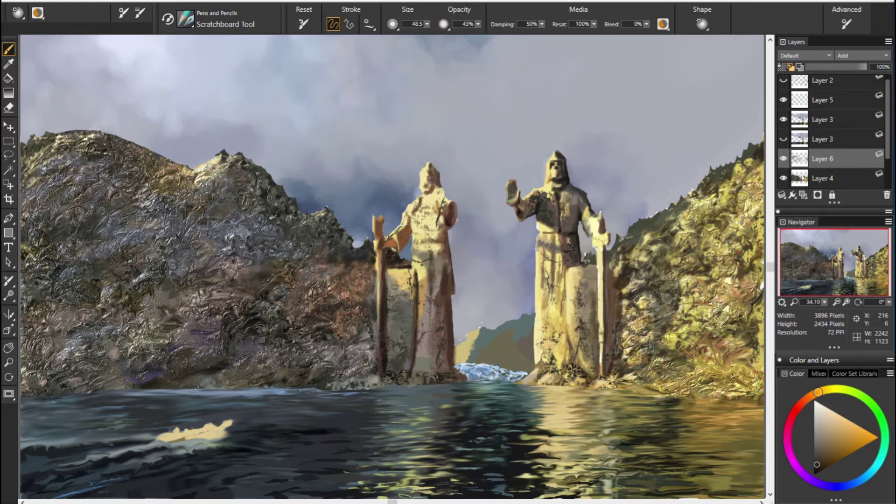
drag(681, 341, 699, 359)
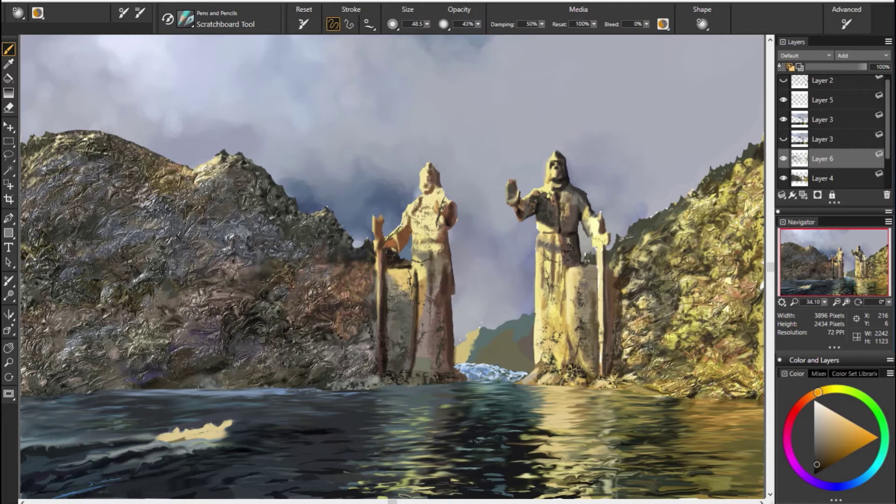
Sample golden, orange and reddish-brown tones, adjusting the colour through green and yellow.
alt+click(726, 365)
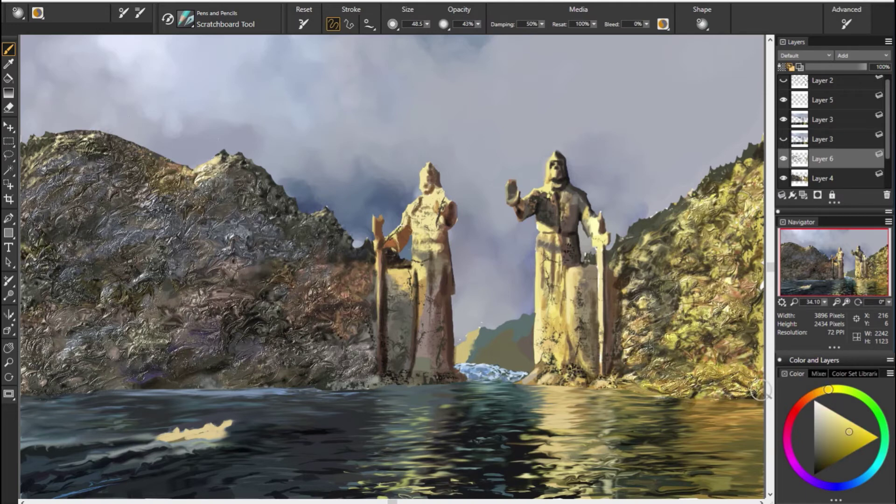
alt+click(734, 382)
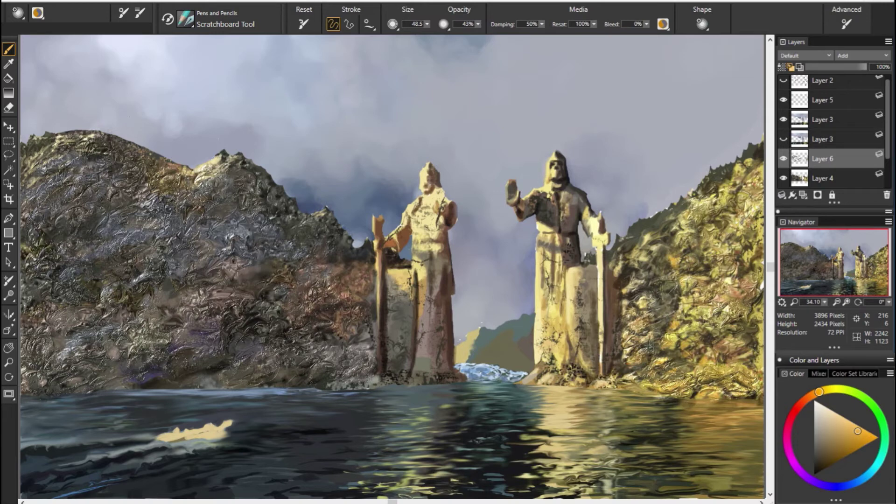
click(878, 414)
click(816, 451)
alt+click(745, 264)
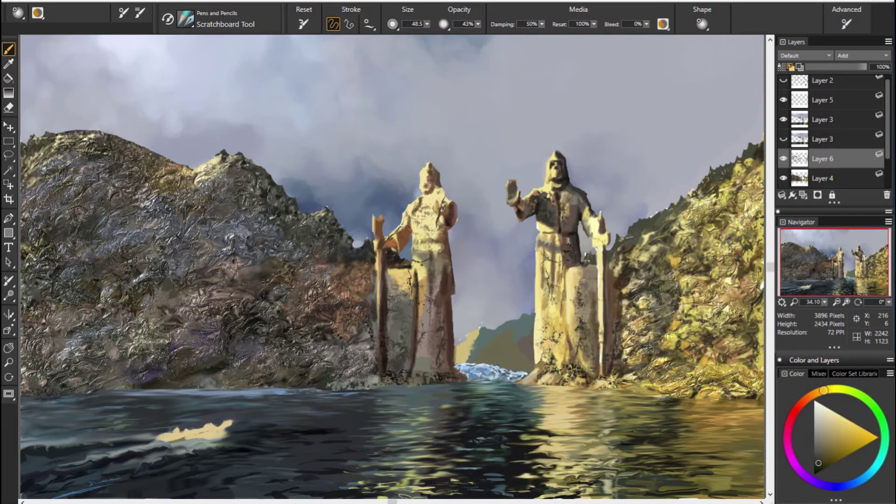
alt+click(613, 270)
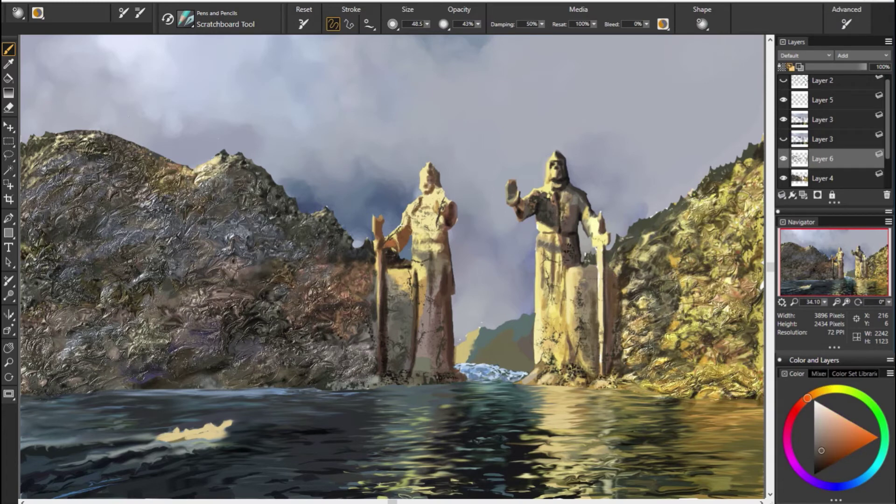
alt+click(578, 311)
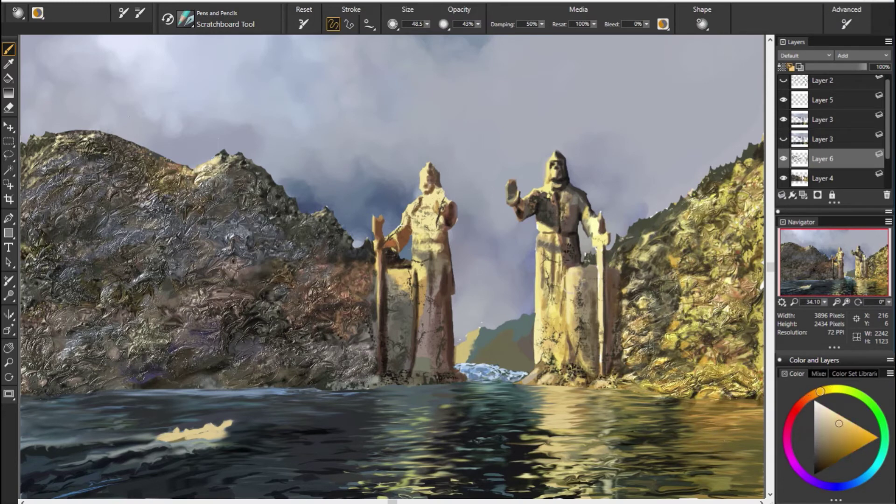
drag(820, 391, 830, 388)
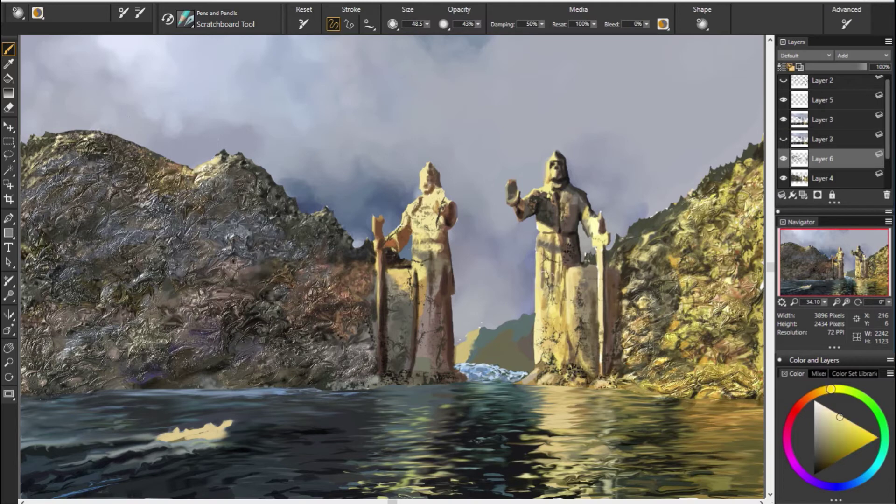
alt+click(677, 352)
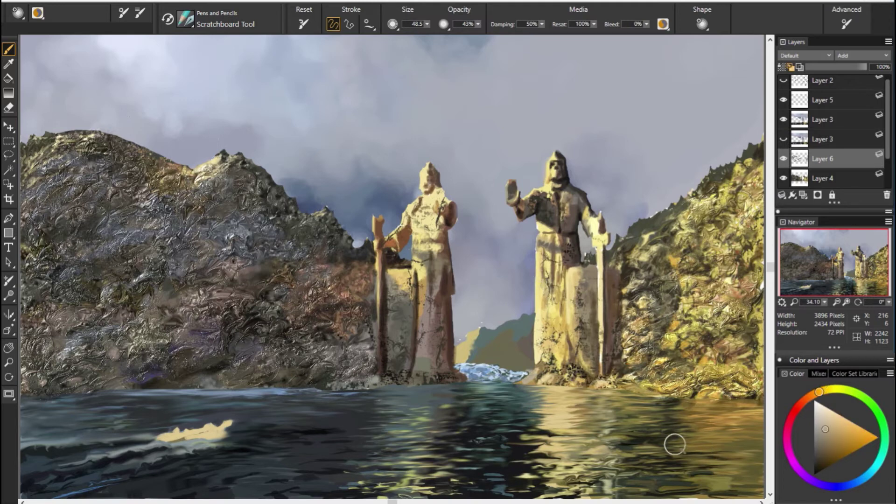
alt+click(670, 468)
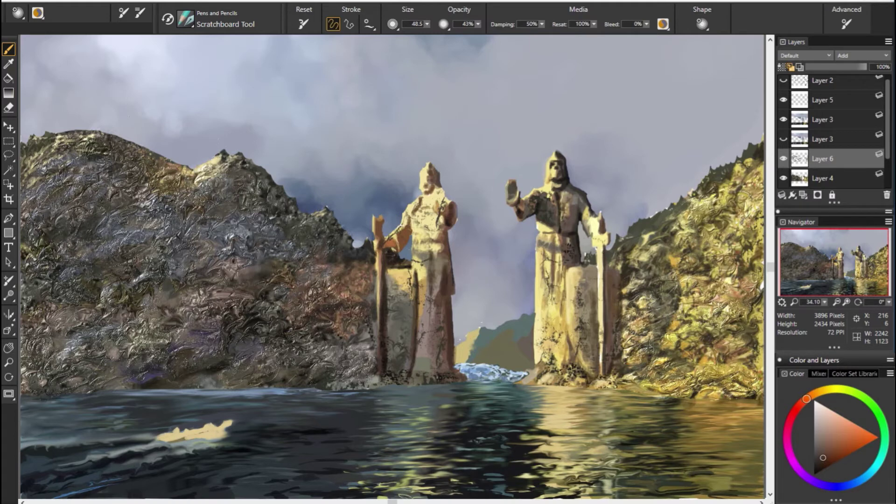
alt+click(423, 356)
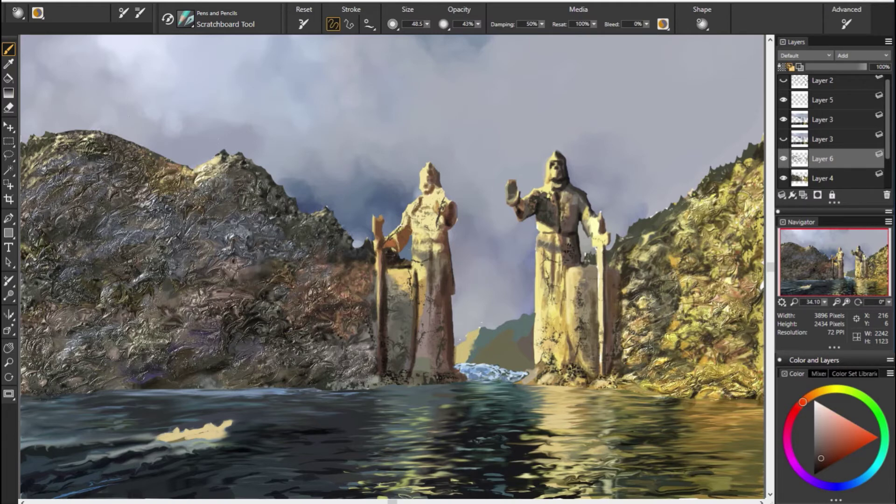
alt+click(447, 304)
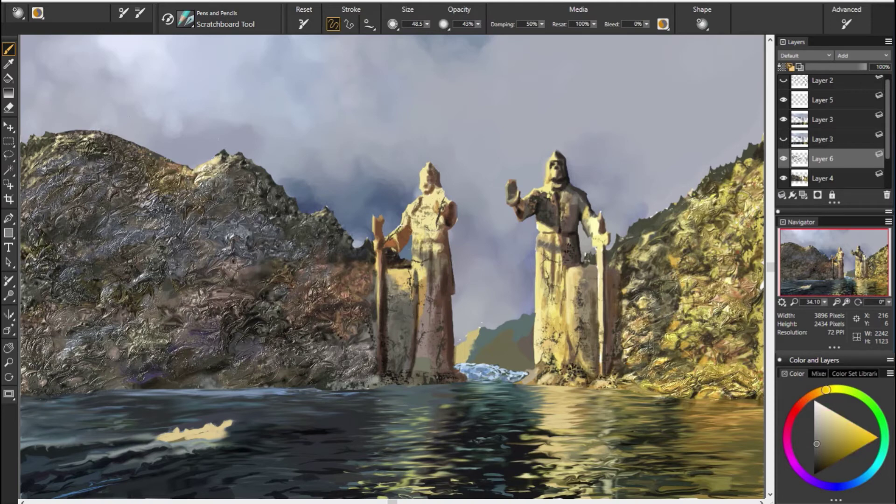
Scratch thin near-black lines into the left statue's robe and the right statue's base.
alt+click(755, 291)
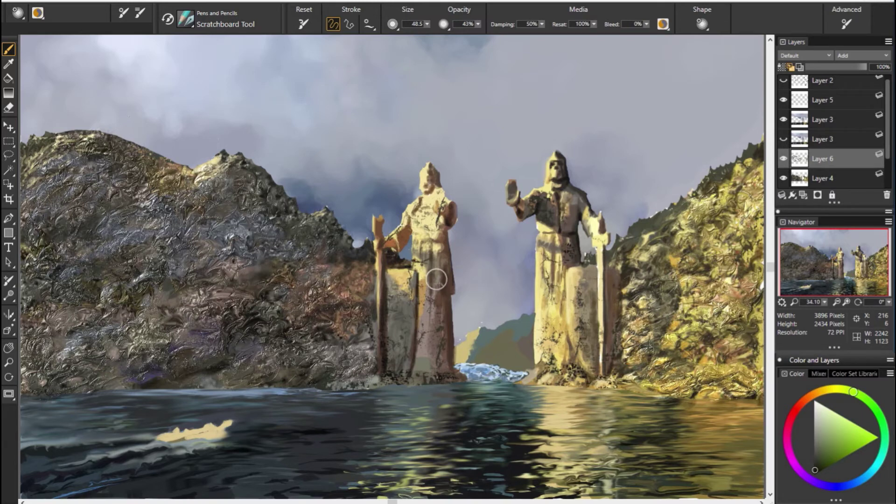
drag(427, 297, 427, 320)
drag(436, 301, 436, 322)
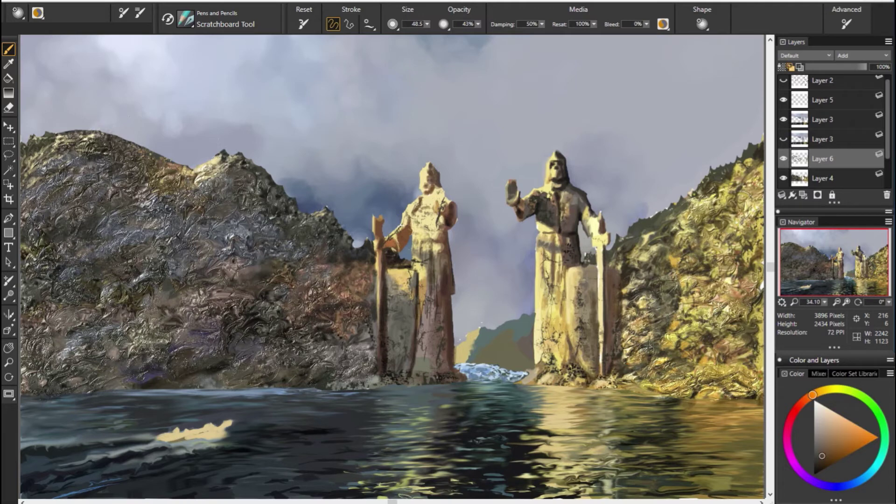
alt+click(733, 397)
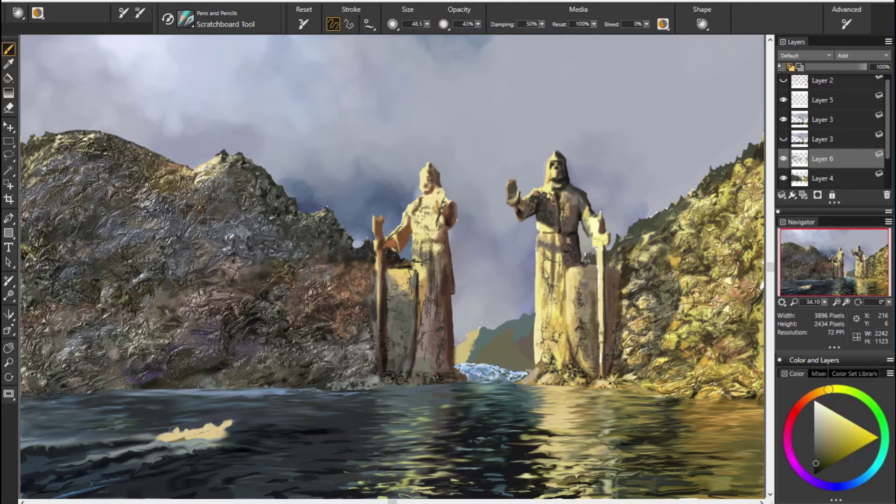
drag(580, 351, 576, 373)
Pick olive-yellow and lighter yellow, then sample dark olive and orange from the left cliff.
alt+click(650, 266)
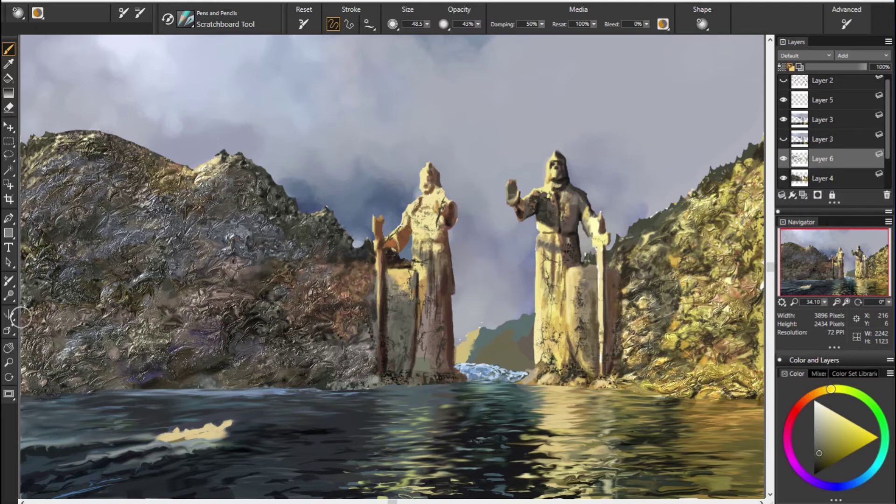
alt+click(660, 277)
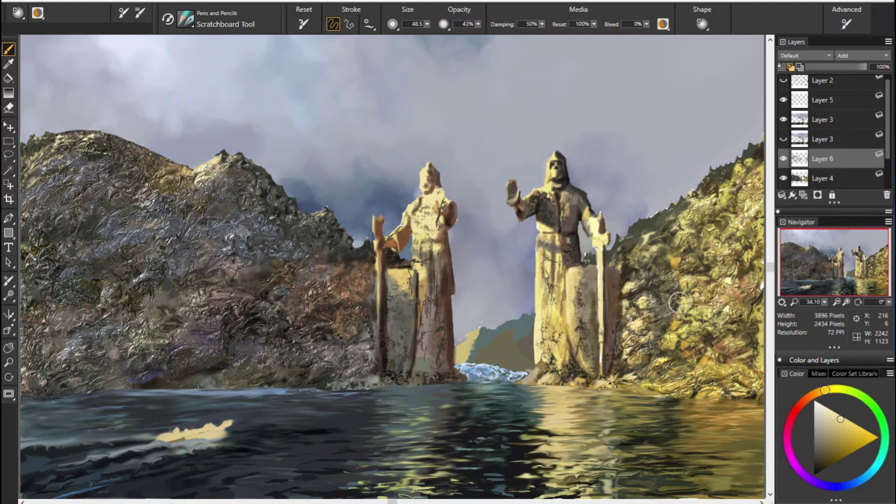
alt+click(171, 300)
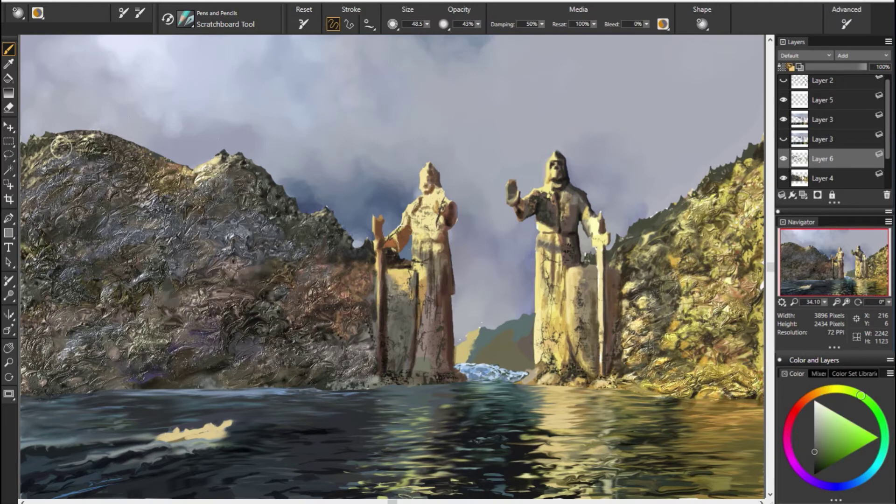
alt+click(128, 256)
alt+click(20, 233)
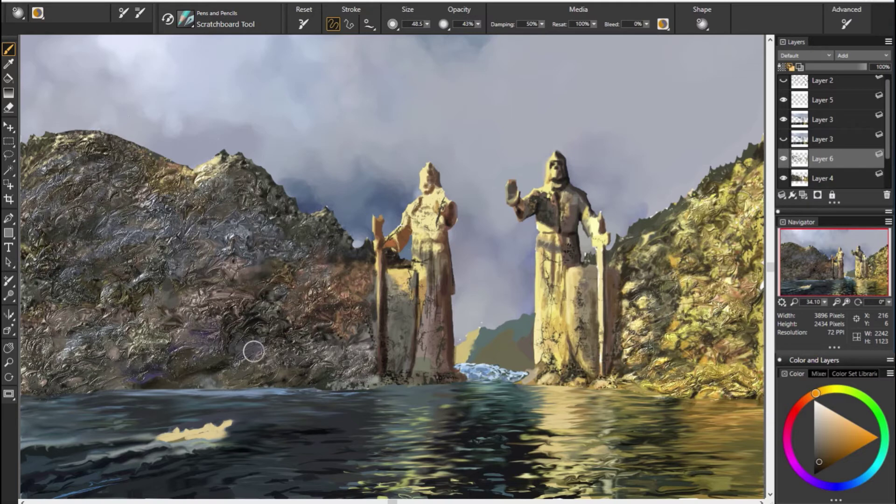
Sample green, yellow, orange, cyan and yellow-green tones from the canvas.
alt+click(138, 200)
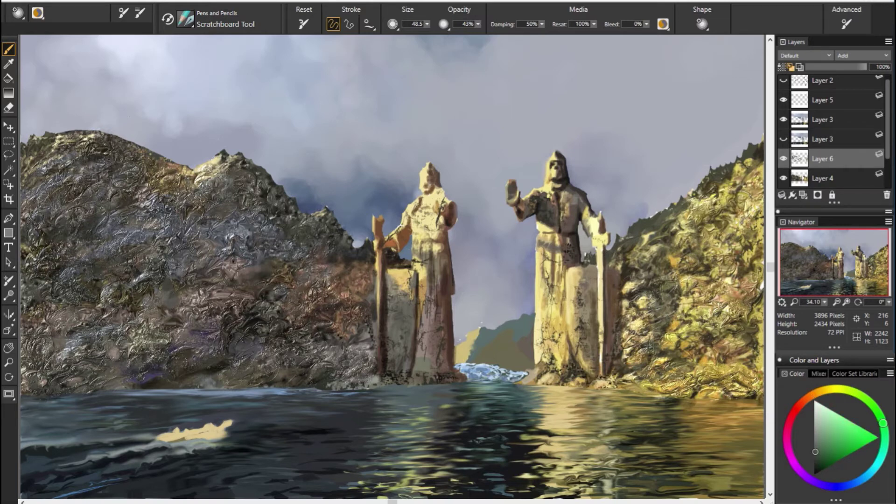
alt+click(332, 261)
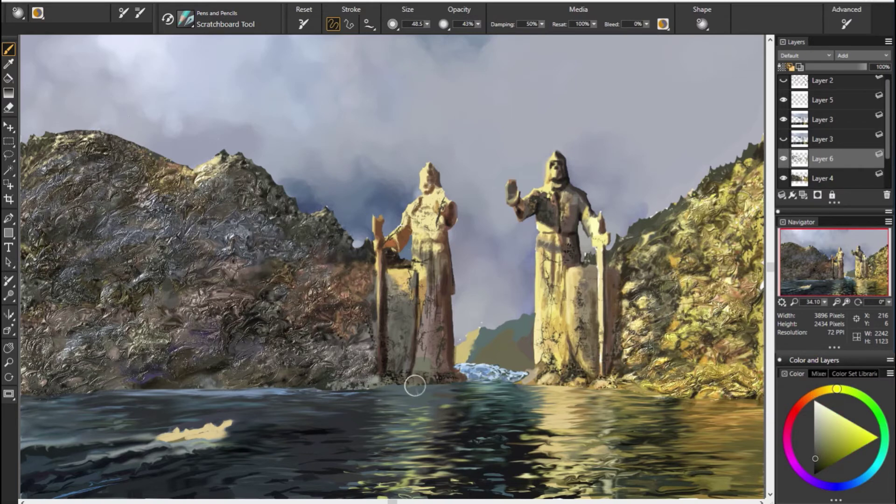
alt+click(284, 297)
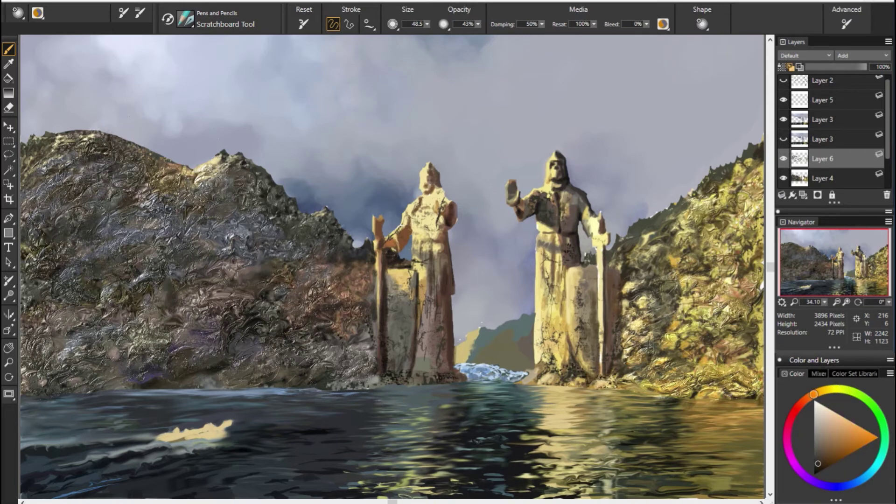
alt+click(355, 344)
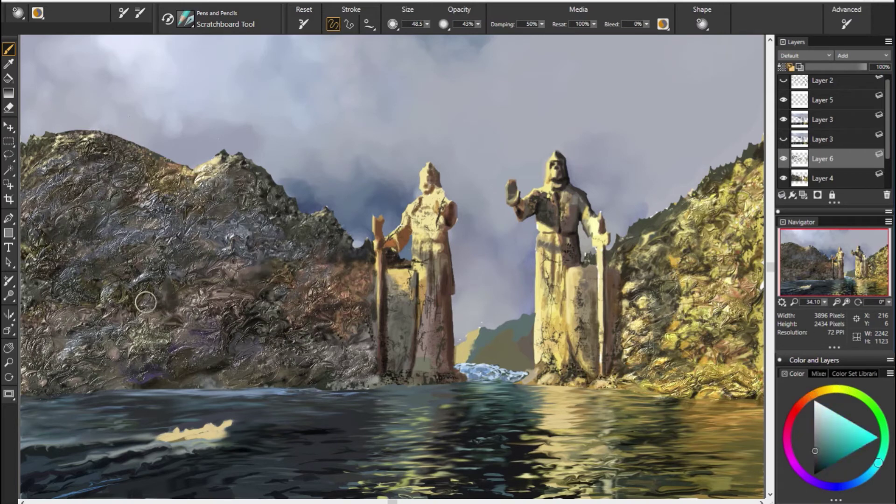
alt+click(256, 321)
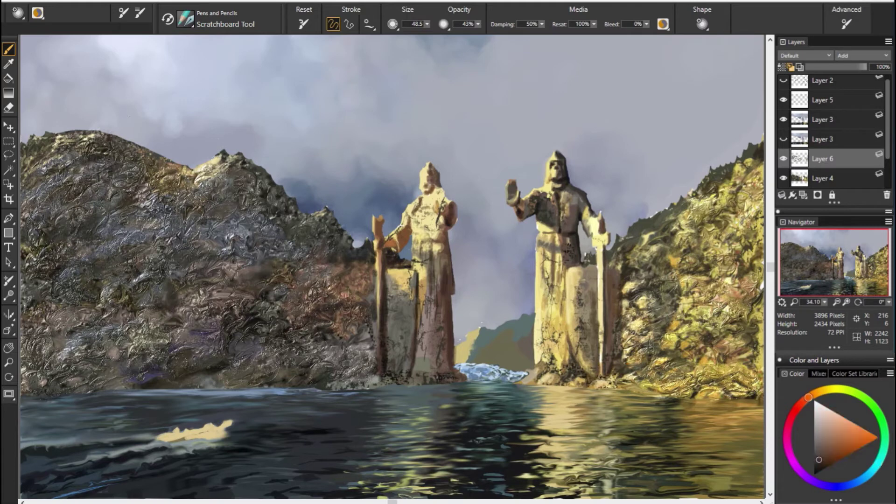
alt+click(196, 262)
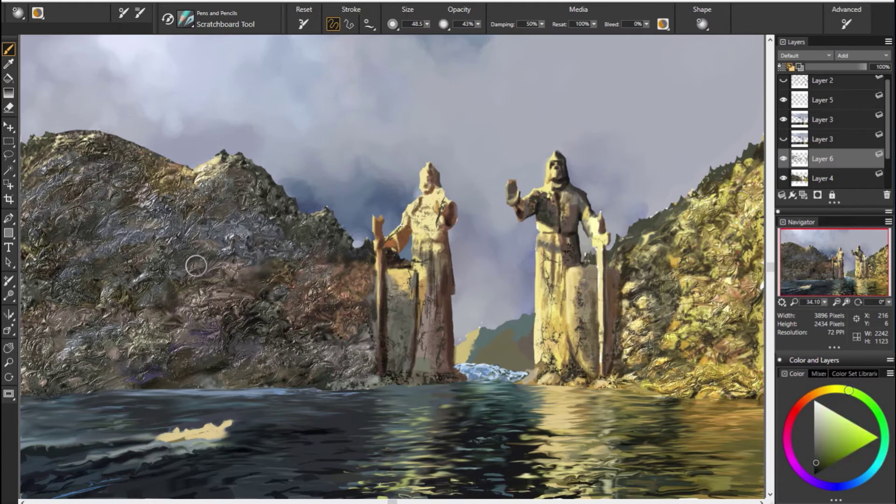
Adjust the colour through orange, cyan and yellow-green, then paint light marks along the rock-water edge.
alt+click(408, 342)
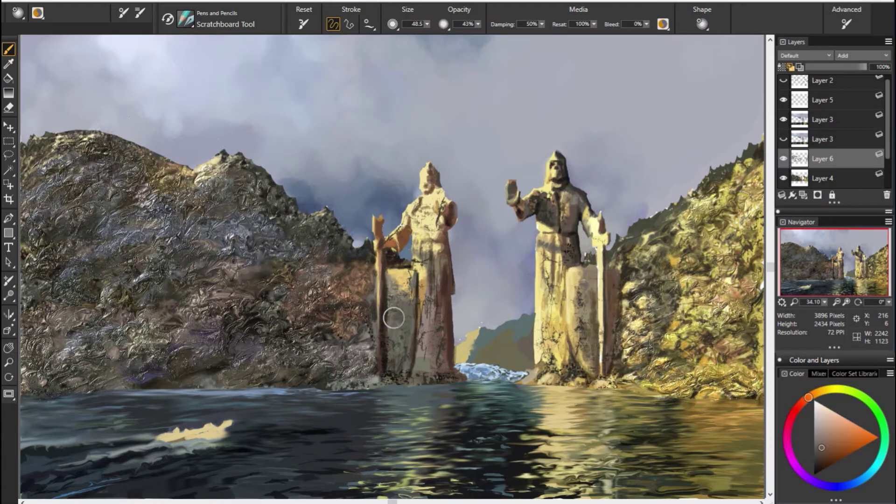
alt+click(393, 318)
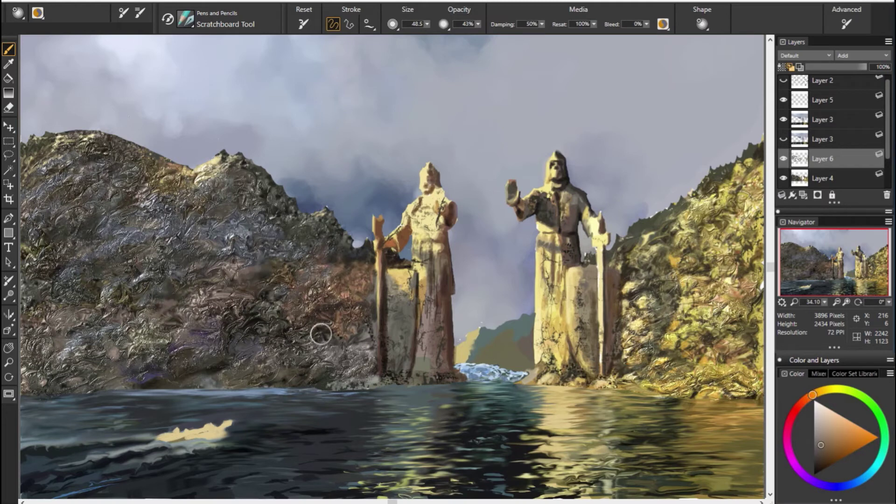
alt+click(85, 293)
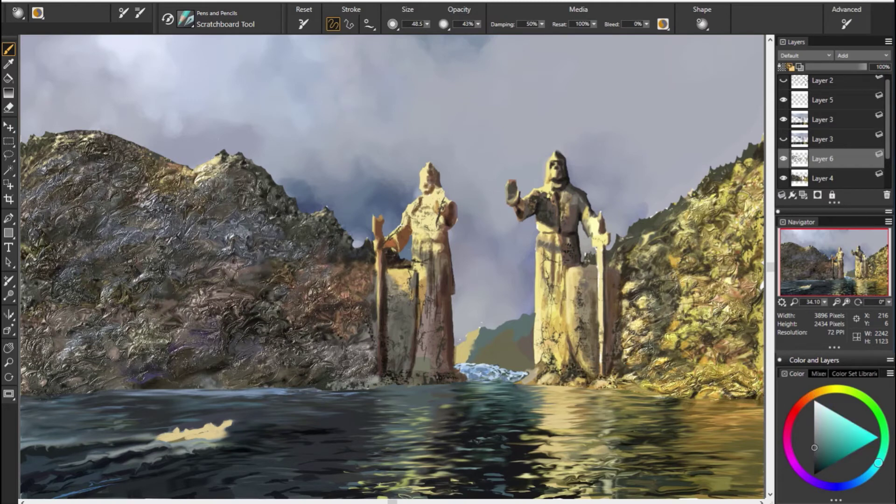
alt+click(279, 360)
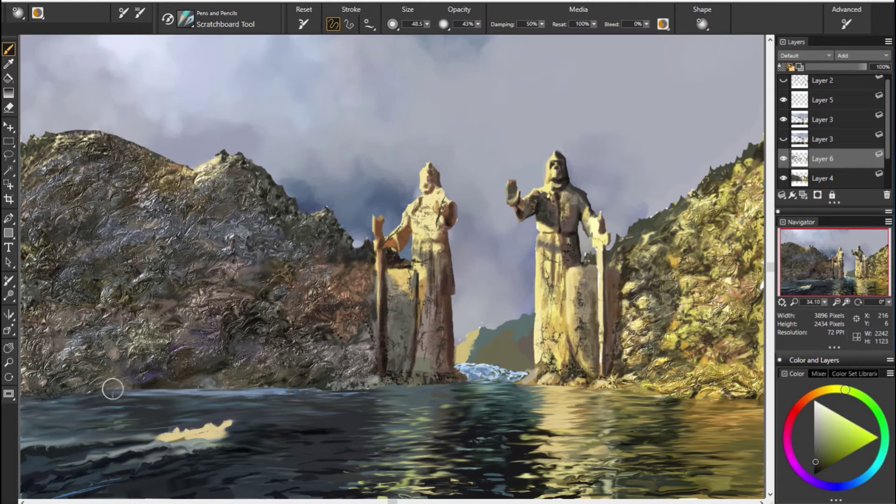
alt+click(113, 389)
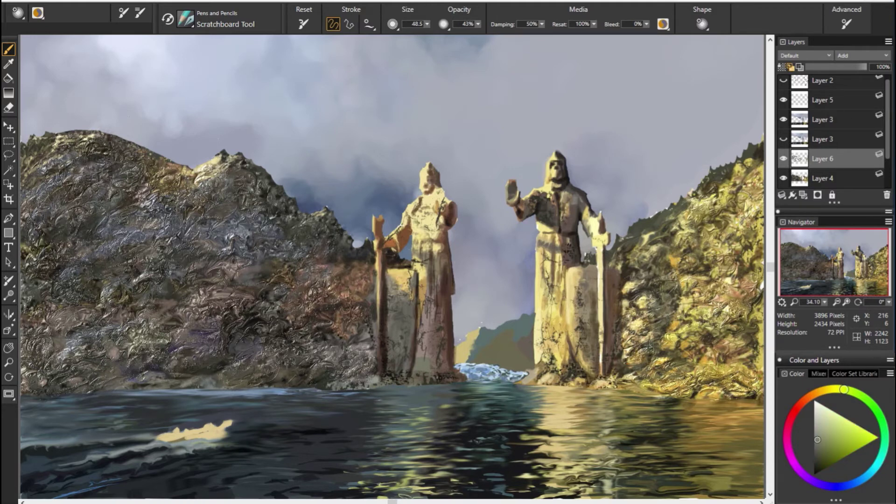
alt+click(342, 370)
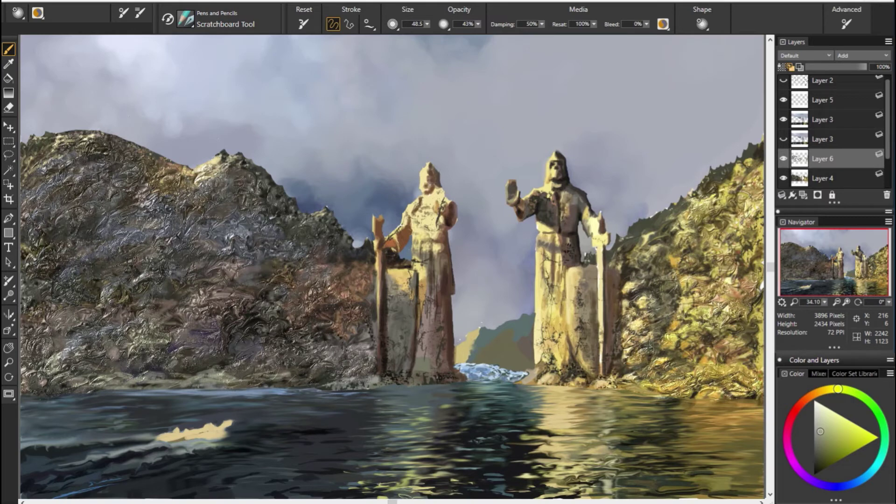
drag(298, 373, 228, 379)
Paint a thin dark orange-brown line along the left shoreline.
alt+click(443, 366)
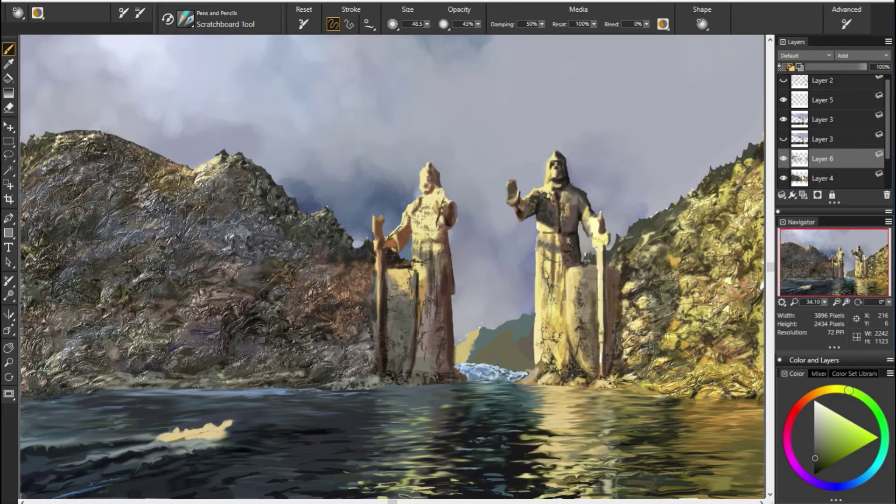
alt+click(219, 376)
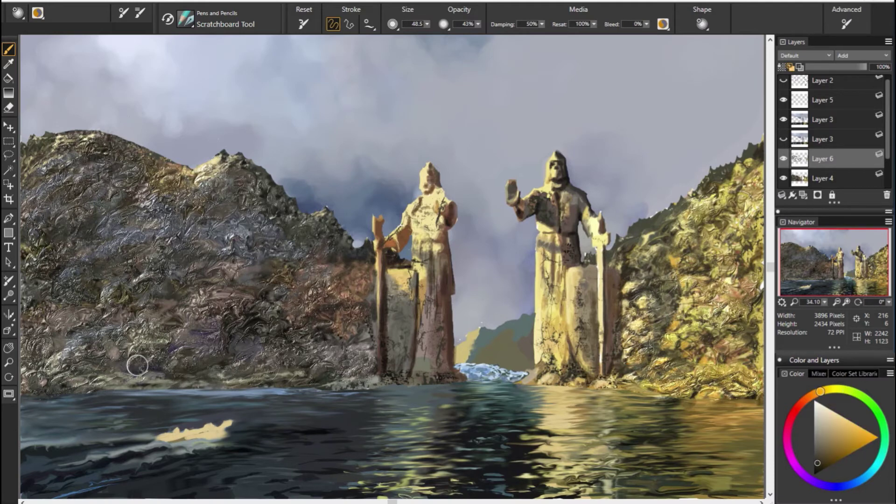
drag(106, 391, 133, 388)
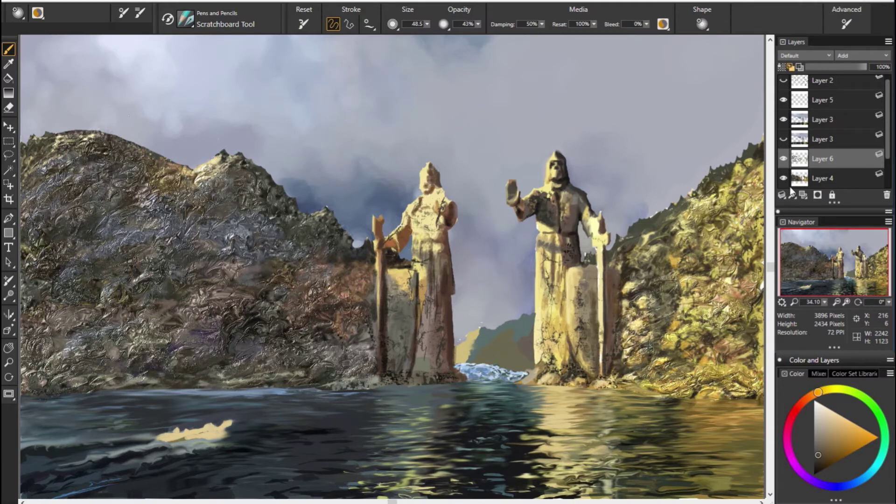
Brush a faint blue-grey stroke across the left cliff, then pick a lighter dark olive.
alt+click(238, 278)
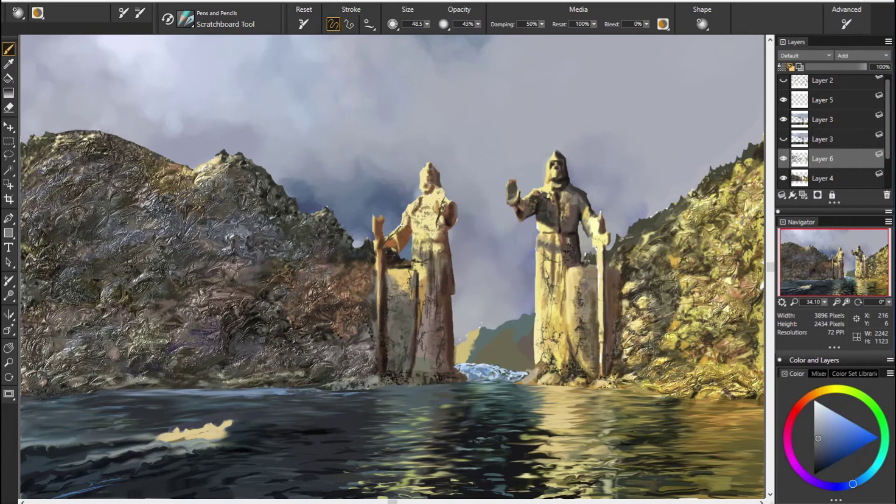
drag(191, 284, 142, 292)
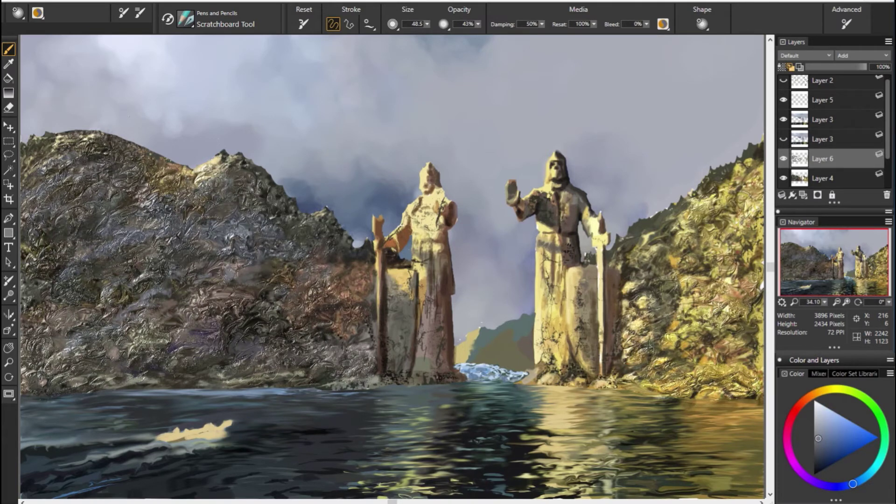
alt+click(252, 280)
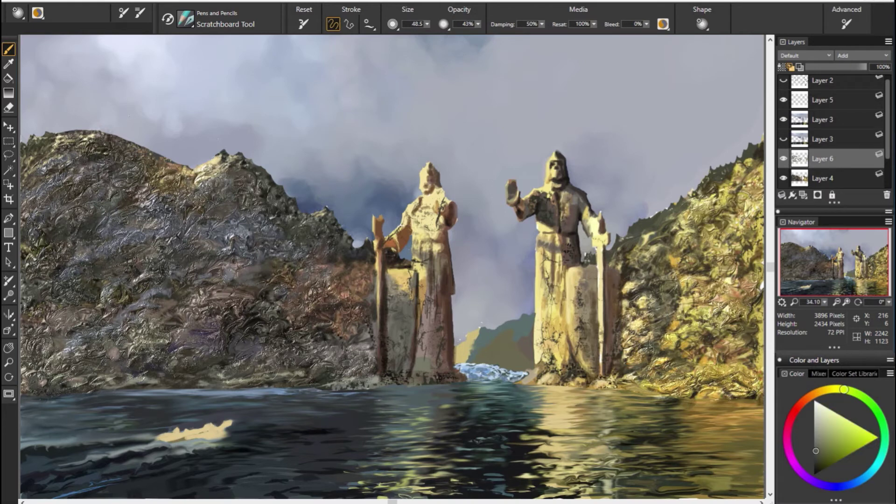
alt+click(62, 254)
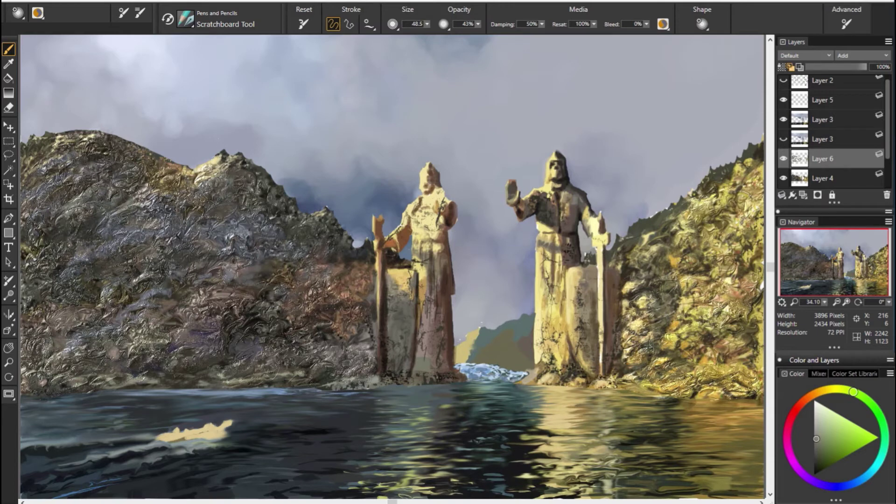
Try orange, red-orange, dark yellow-green and dark orange-red colours on the Color wheel.
alt+click(92, 167)
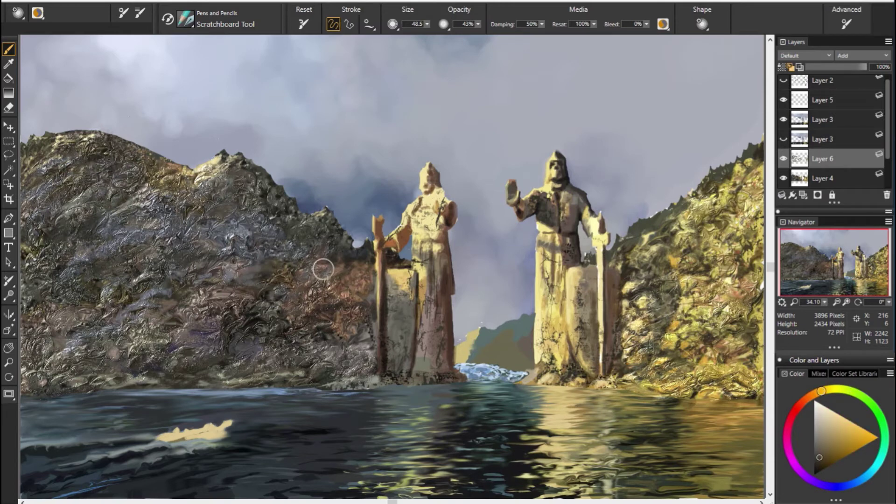
alt+click(320, 266)
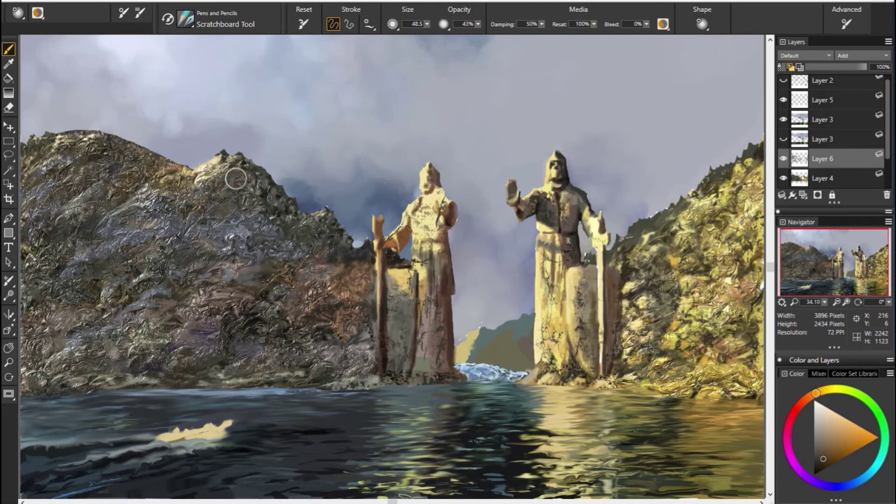
alt+click(290, 242)
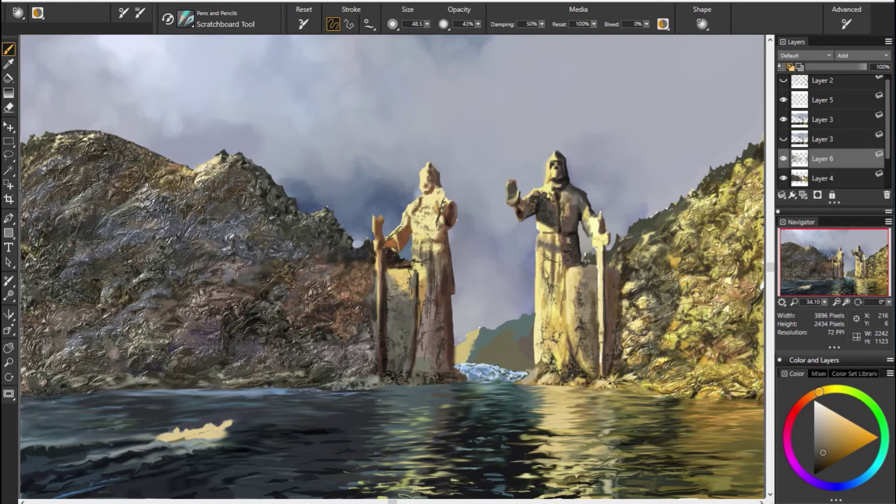
alt+click(322, 278)
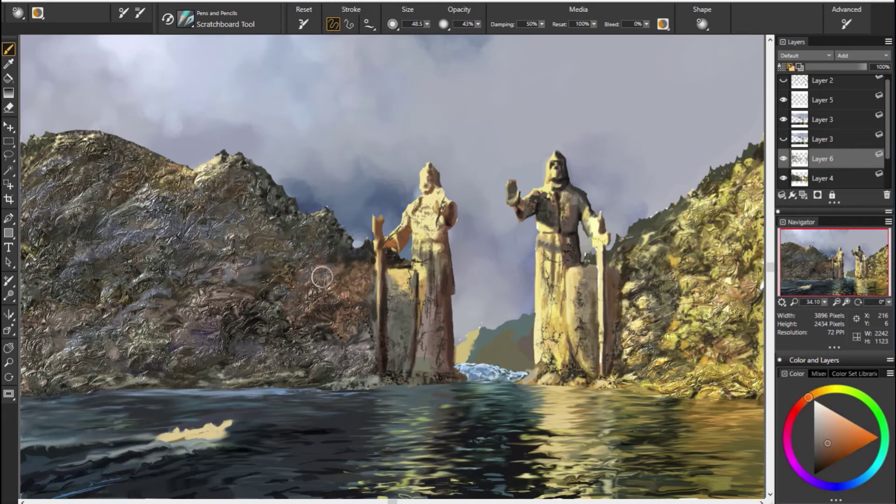
alt+click(430, 268)
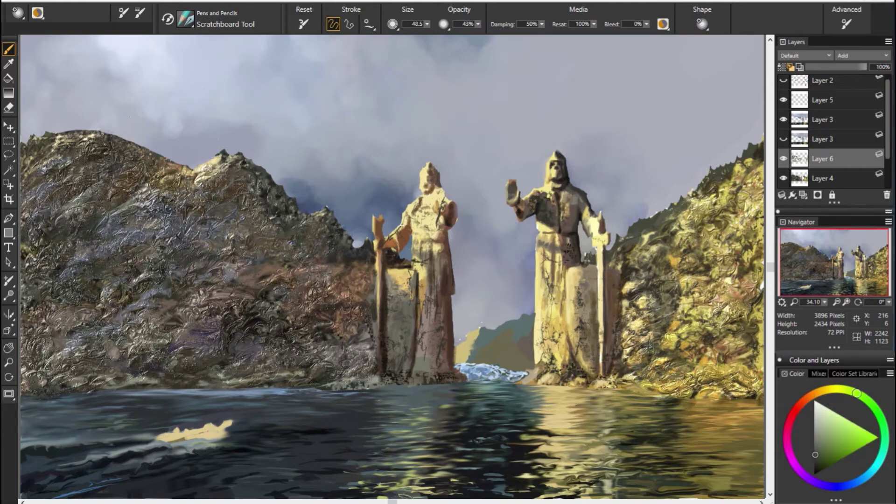
alt+click(230, 297)
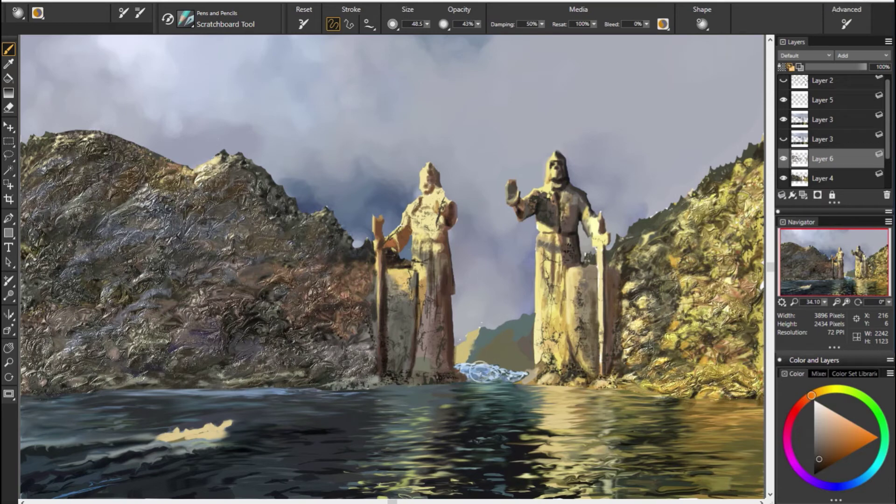
Settle on a slightly lighter dark yellow and reveal Layer 2's black line-art sketch.
alt+click(191, 273)
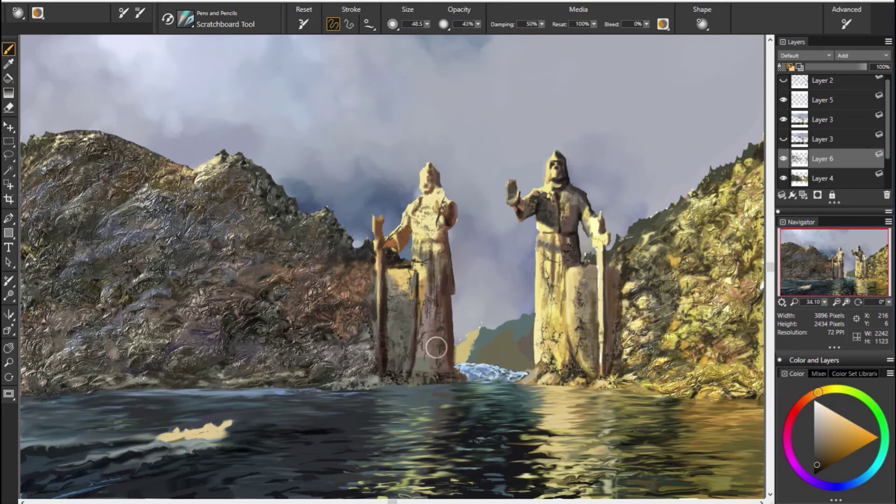
alt+click(635, 297)
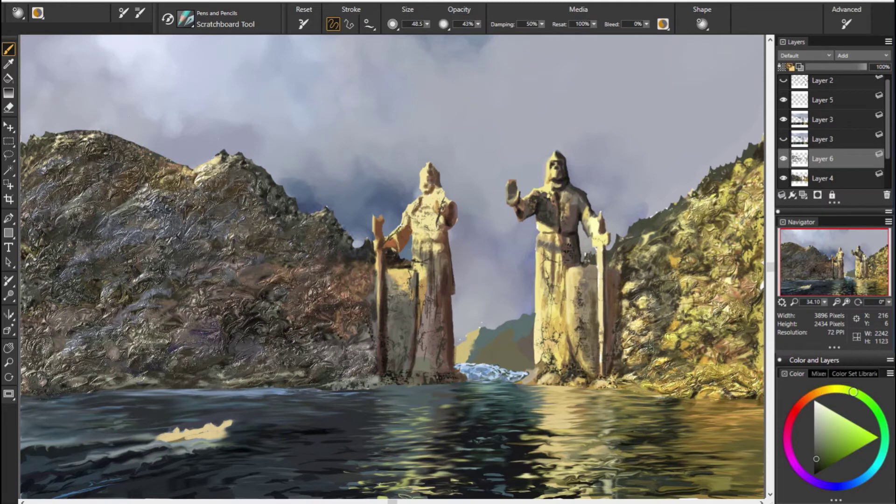
alt+click(282, 337)
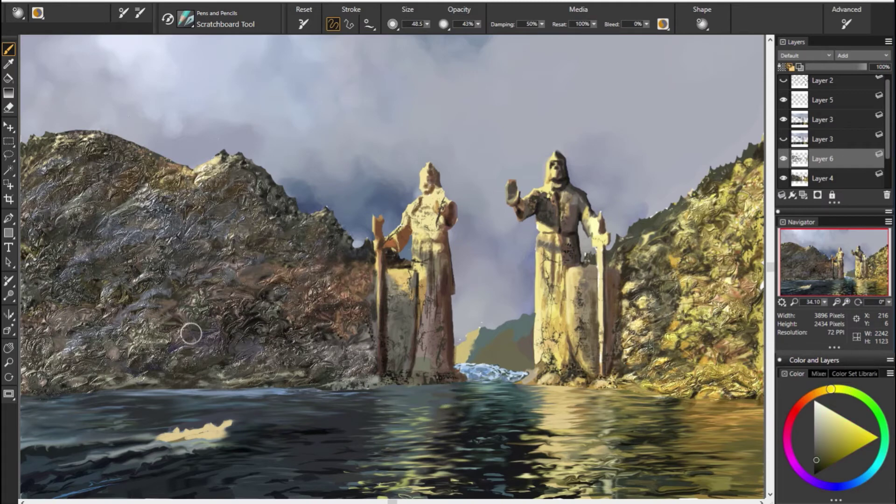
alt+click(537, 439)
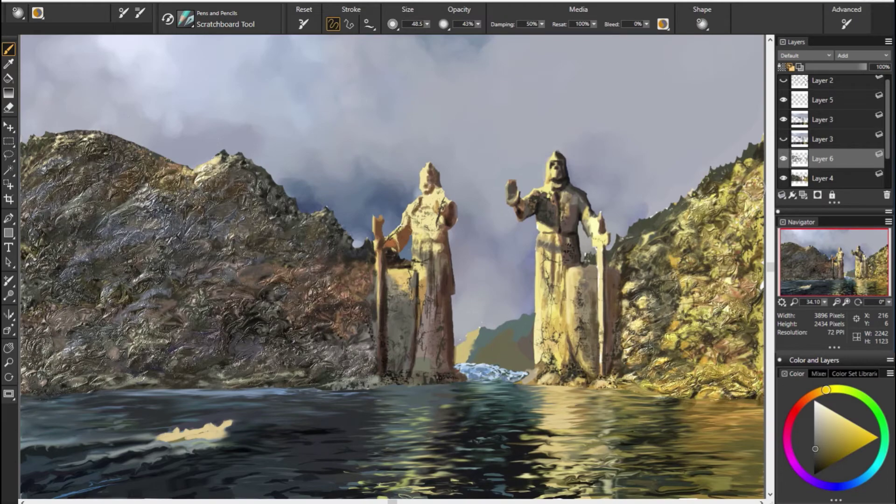
click(783, 80)
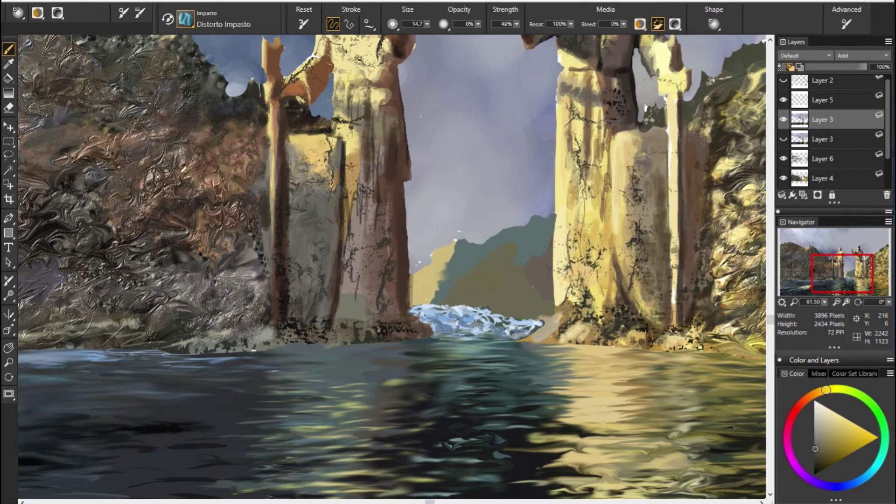
Enlarge Distorto Impasto to 27.8 and smear the foam's lower edge leftward between the statues.
key(bracketright)
key(bracketright)
key(bracketright)
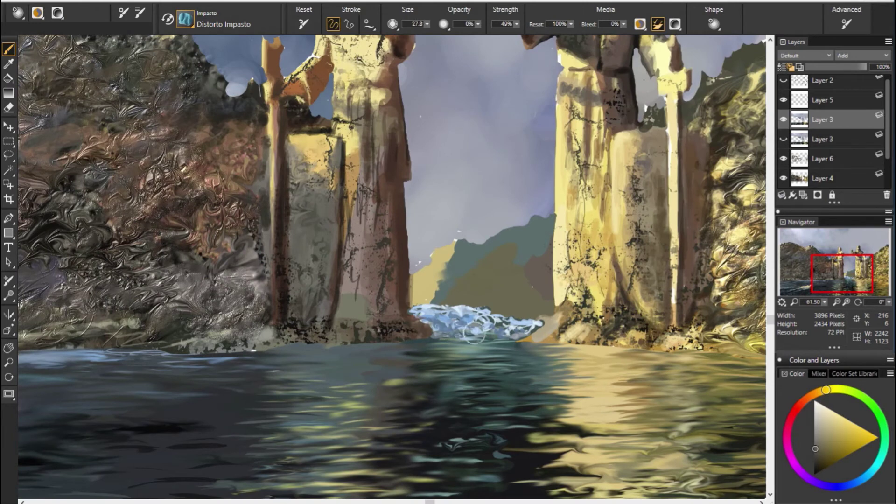
mouse_move(537, 324)
mouse_down()
mouse_move(441, 322)
mouse_move(439, 342)
mouse_move(490, 338)
mouse_up()
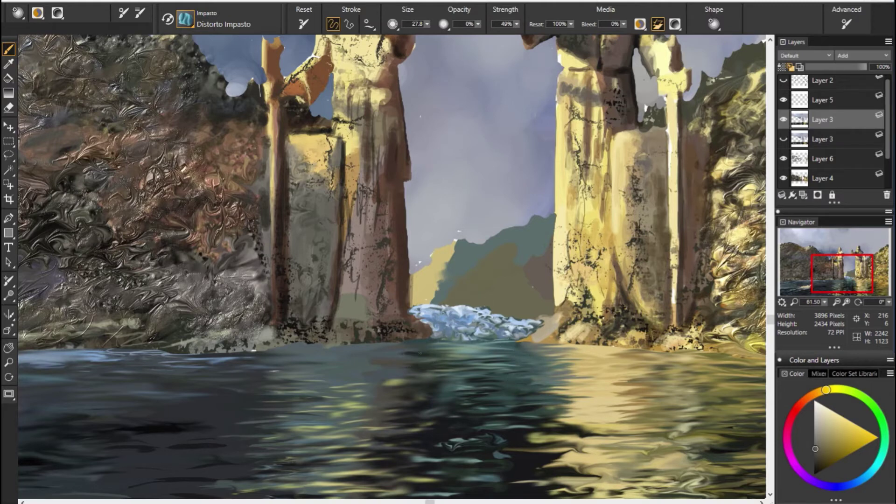
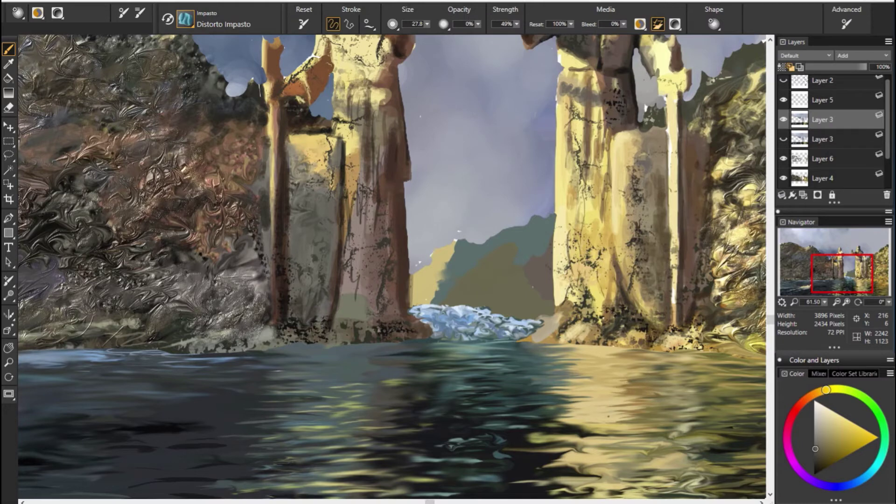
Smear the yellow-green and dark river reflections with the Distorto Impasto brush.
drag(866, 294, 888, 303)
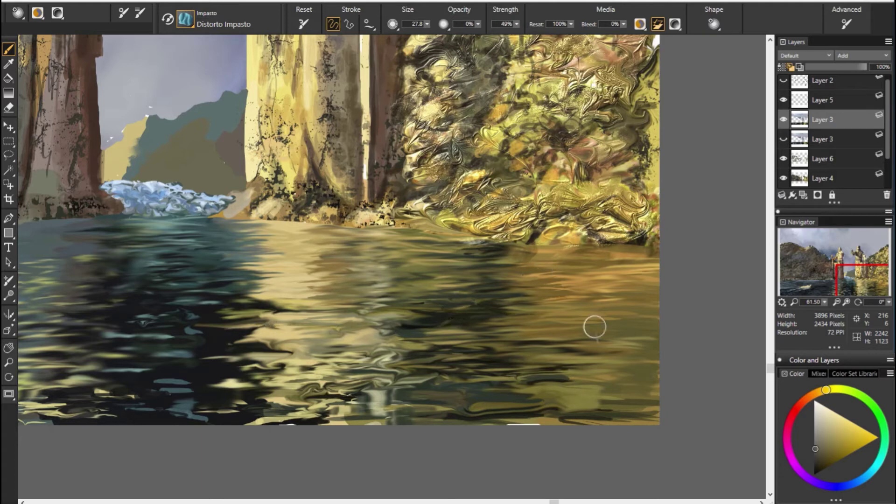
scroll(594, 324, left, 10)
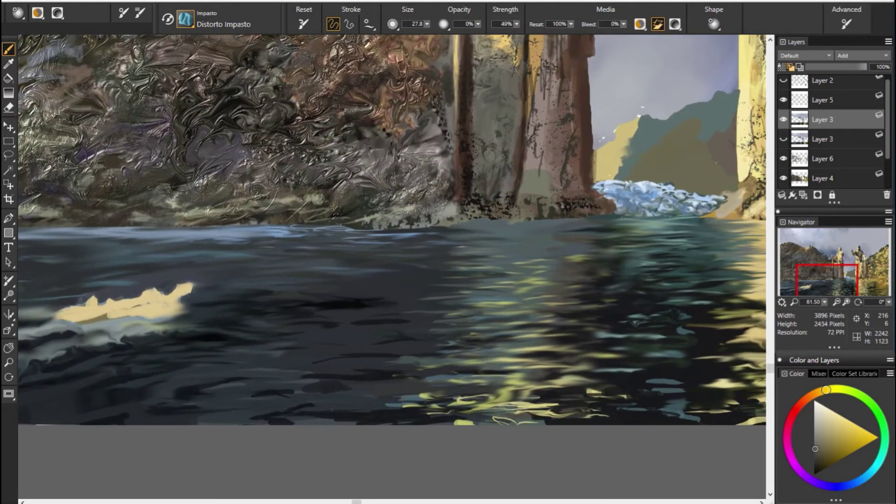
drag(341, 408, 546, 414)
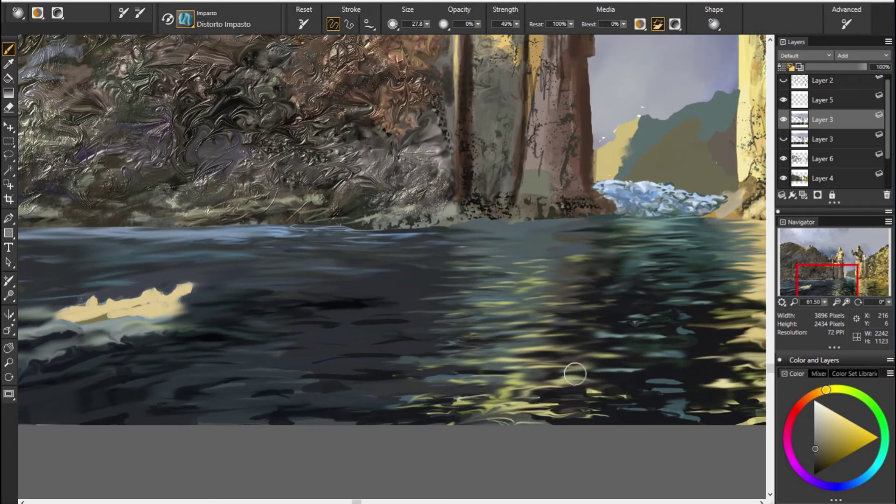
drag(415, 304, 319, 299)
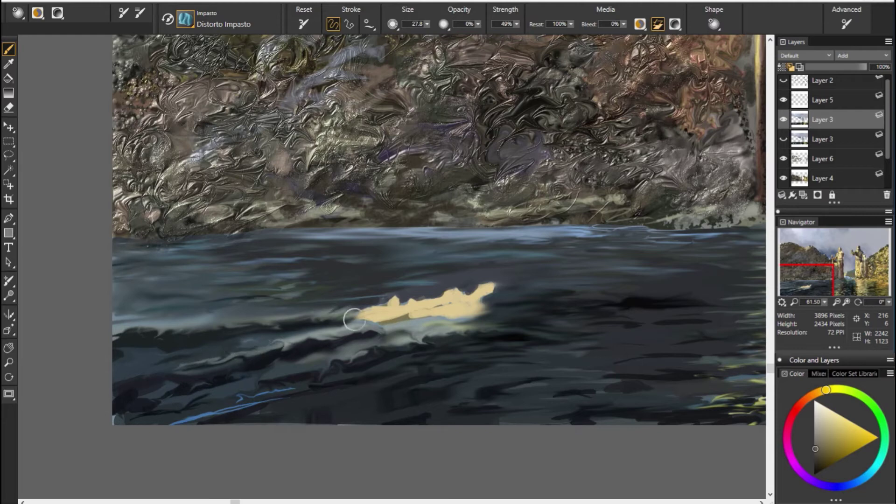
Fit the painting to the window, delete Layer 3, and sample a hill colour at 12% opacity.
key(ctrl+0)
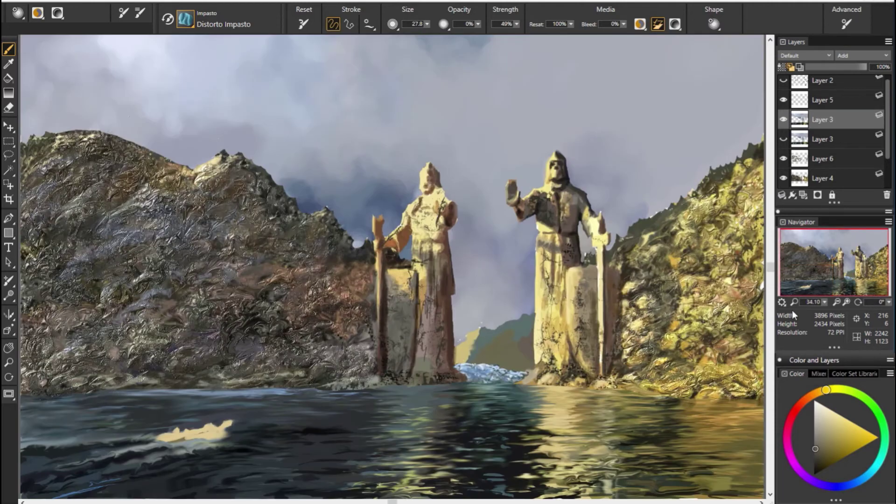
key(Delete)
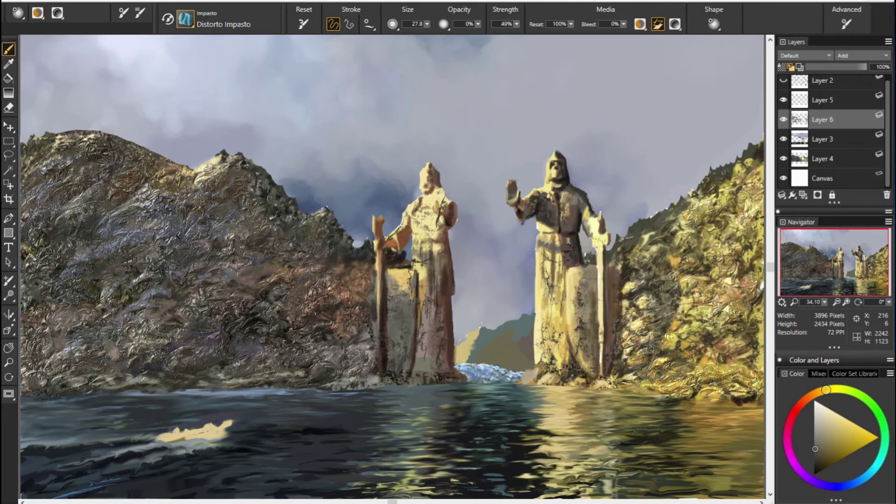
alt+click(473, 354)
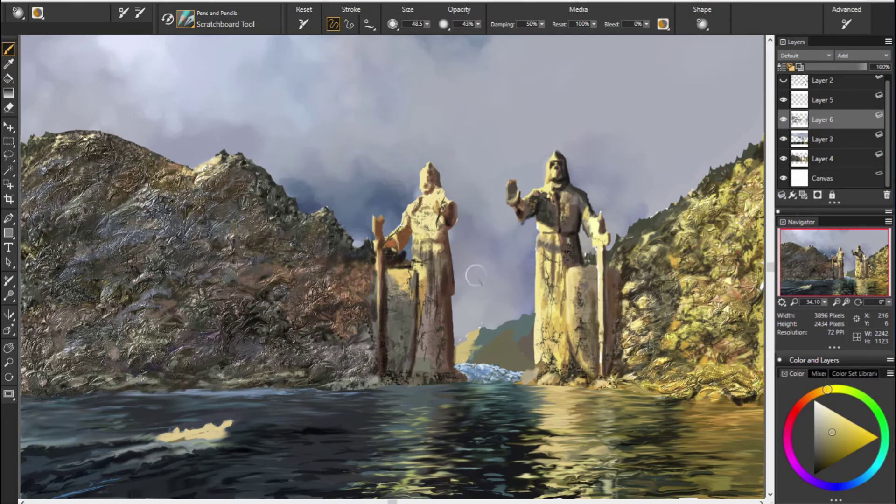
key(1)
key(2)
Raise brush opacity to 25% and sample blues, yellow and teal from the hill and statue base.
alt+click(280, 467)
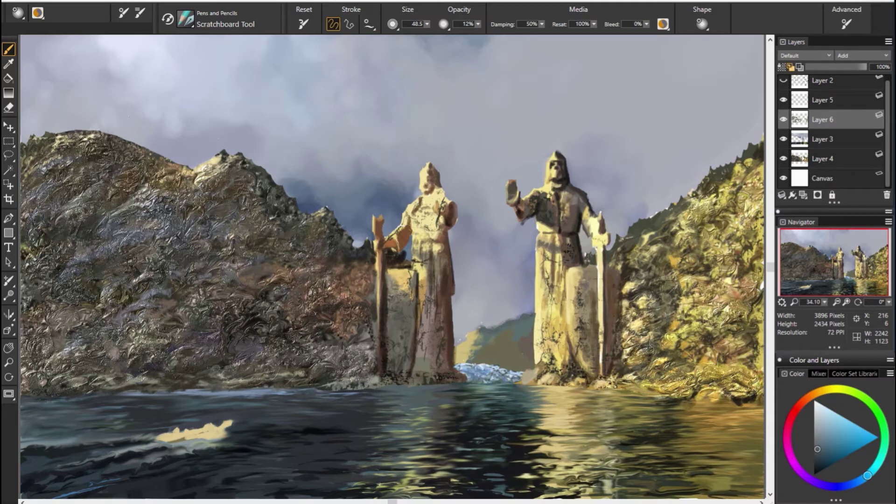
key(2)
key(5)
alt+click(523, 340)
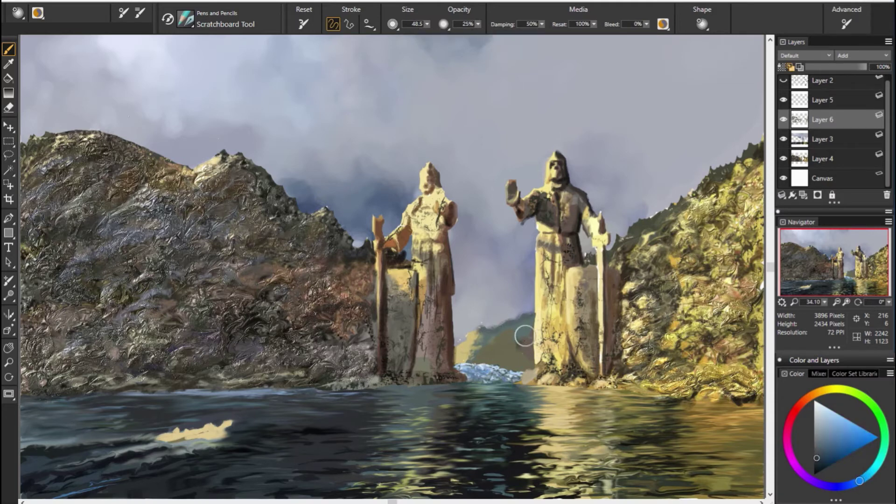
alt+click(484, 347)
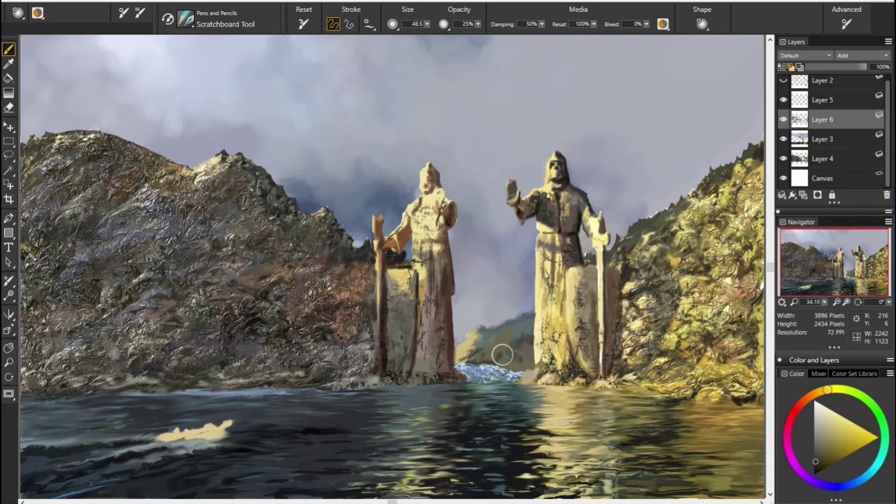
alt+click(426, 351)
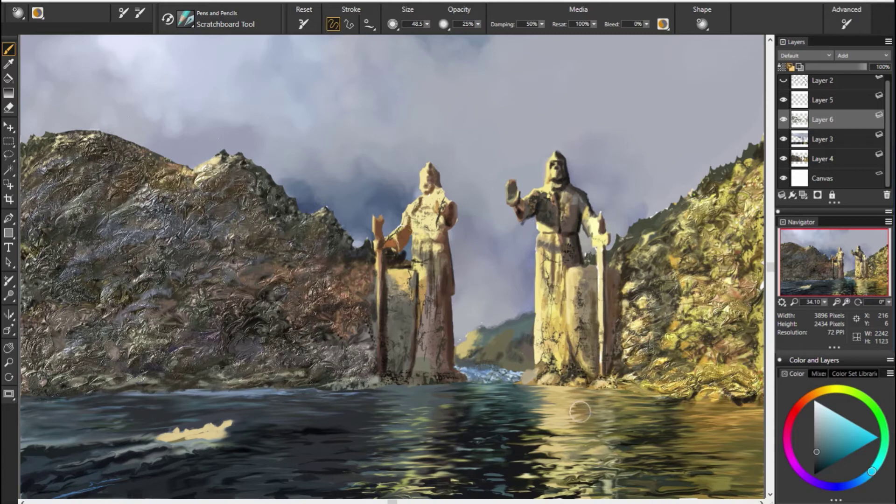
Pick olive, blue and yellow tones, then settle on pale cyan at 100% opacity.
alt+click(633, 375)
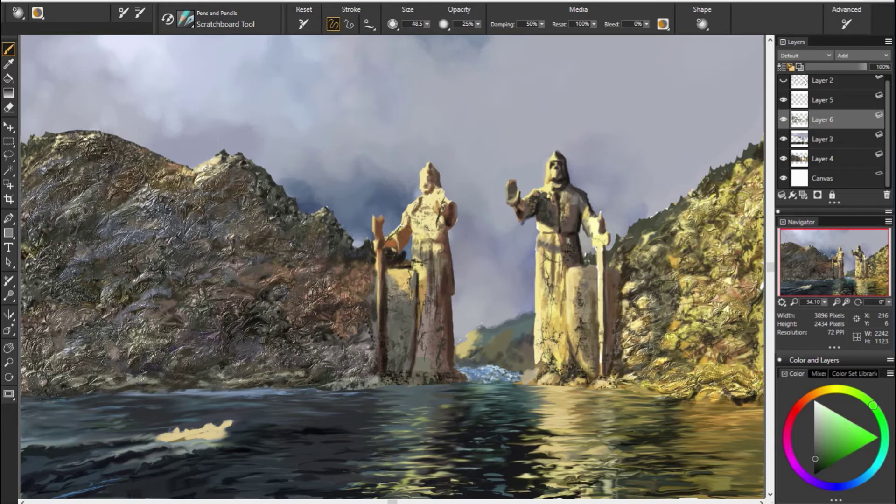
alt+click(519, 373)
alt+click(743, 367)
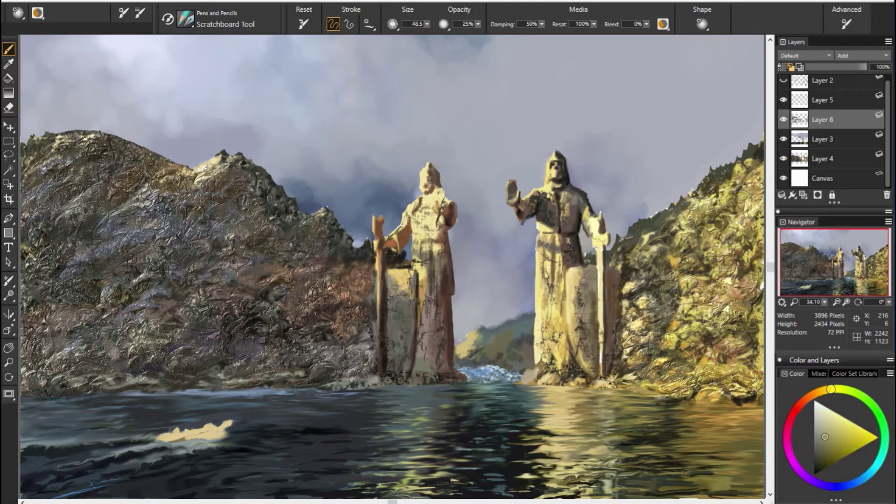
alt+click(516, 371)
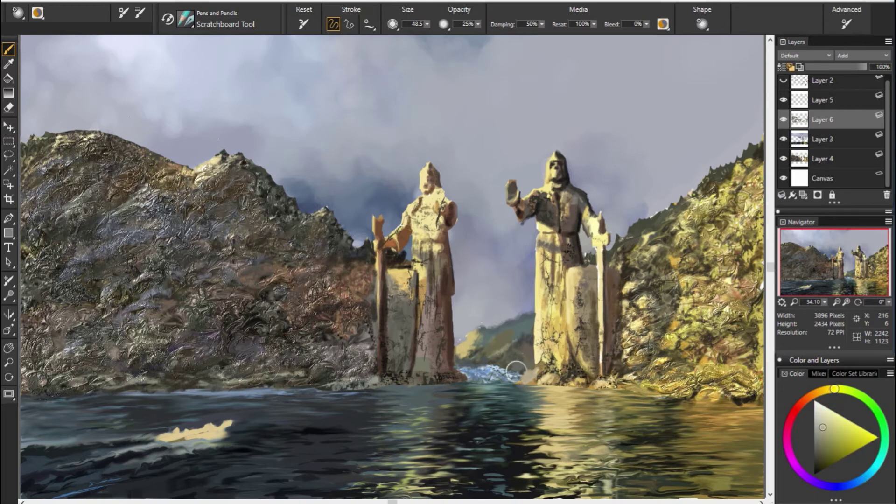
alt+click(499, 333)
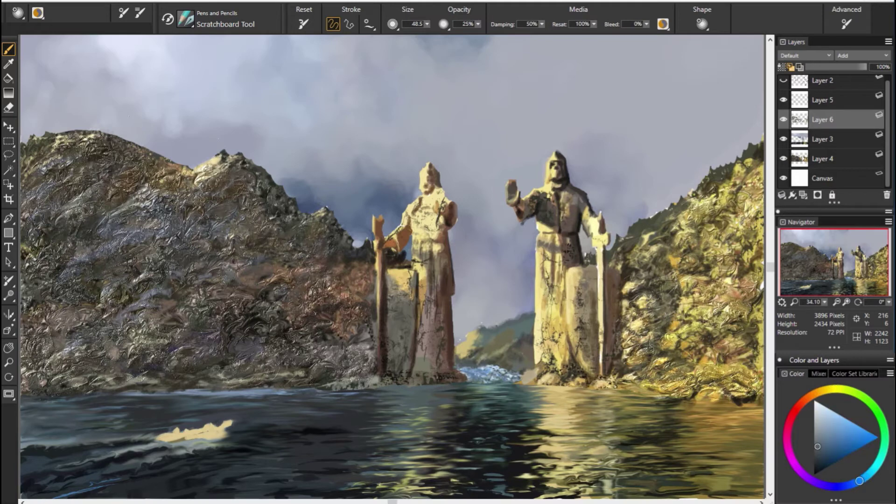
text(100)
key(Return)
drag(859, 481, 872, 470)
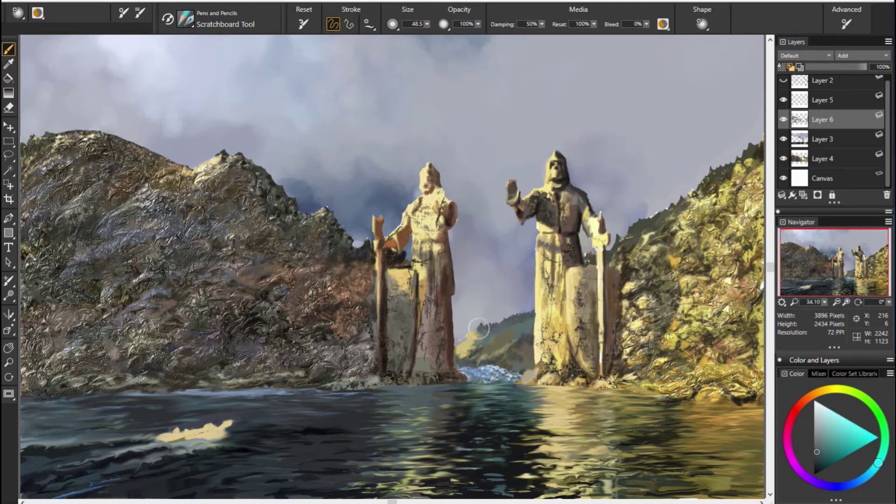
Dab yellow touches on the distant hill, then drop opacity to 60% and sample dull blue and yellow.
drag(470, 326, 481, 340)
alt+click(698, 369)
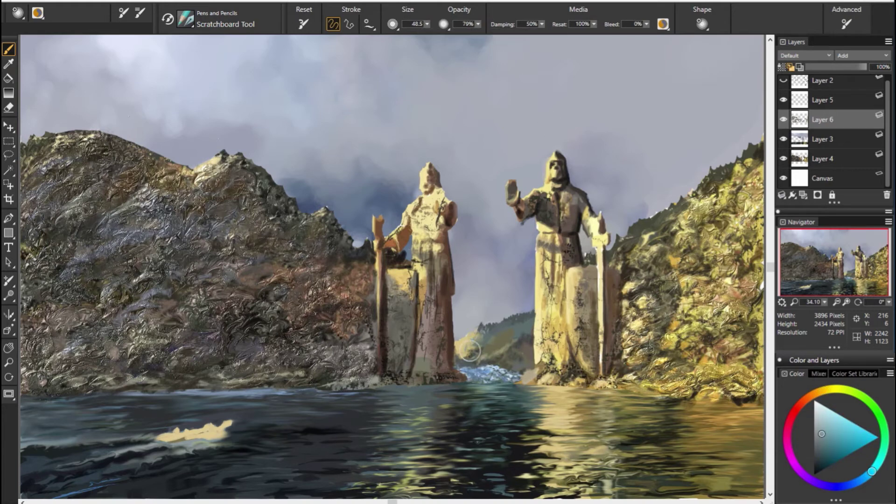
alt+click(456, 355)
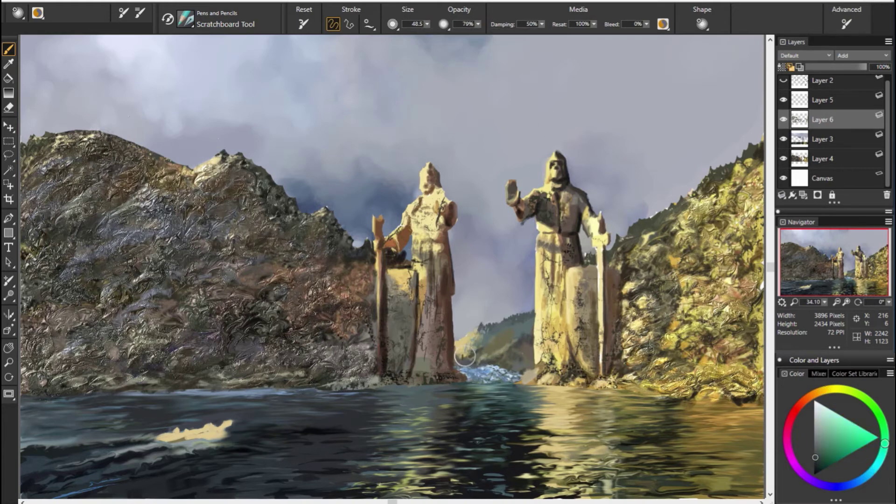
key(6)
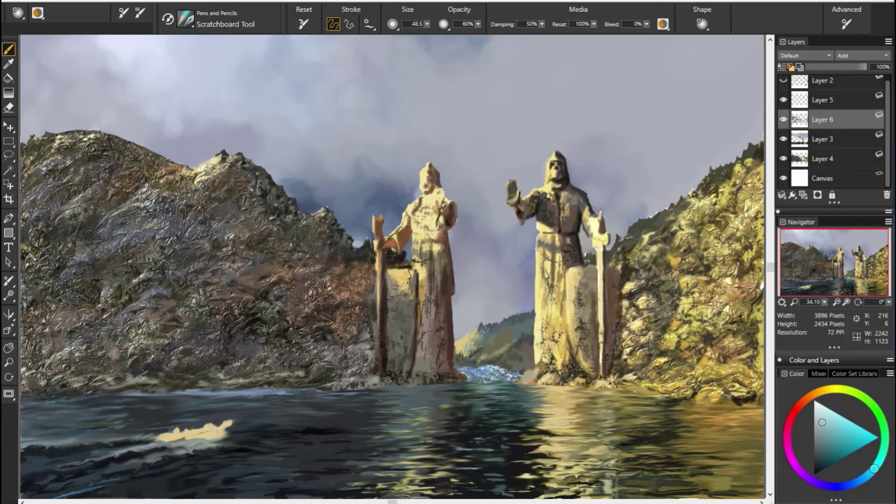
alt+click(494, 339)
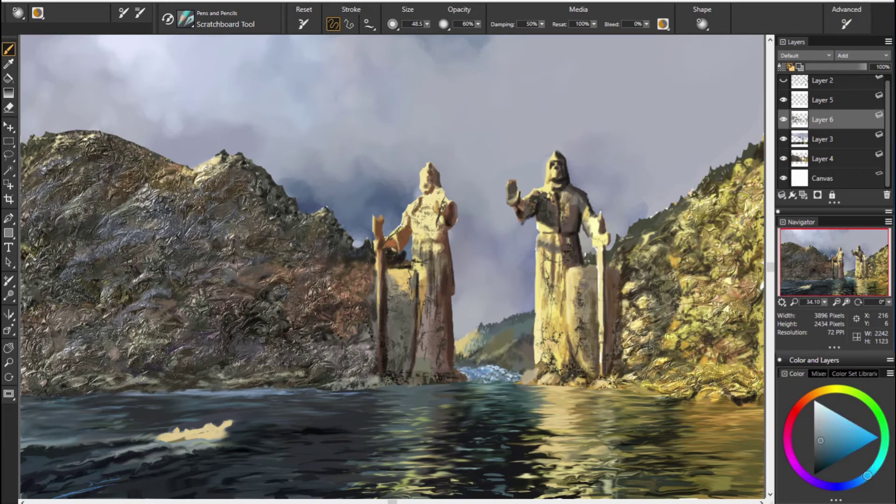
alt+click(460, 348)
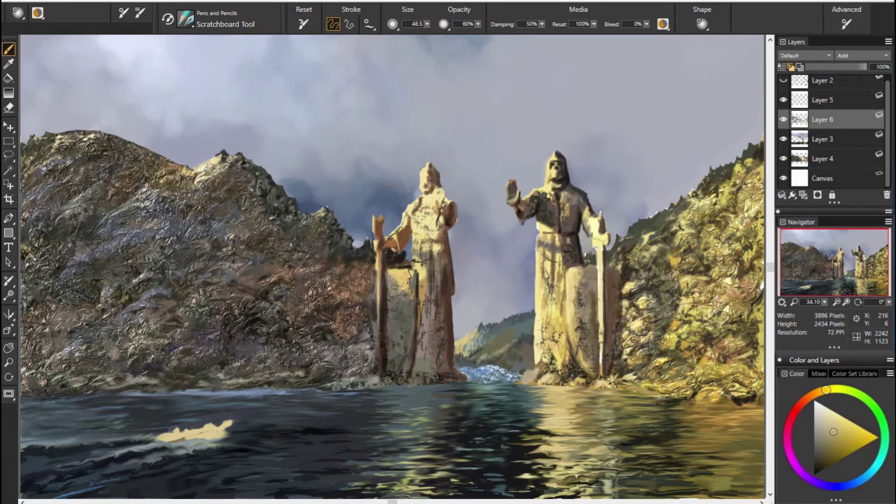
Sample dark blue, cyan, yellow-green, pale yellow and green tones from the far hill and statues.
alt+click(569, 364)
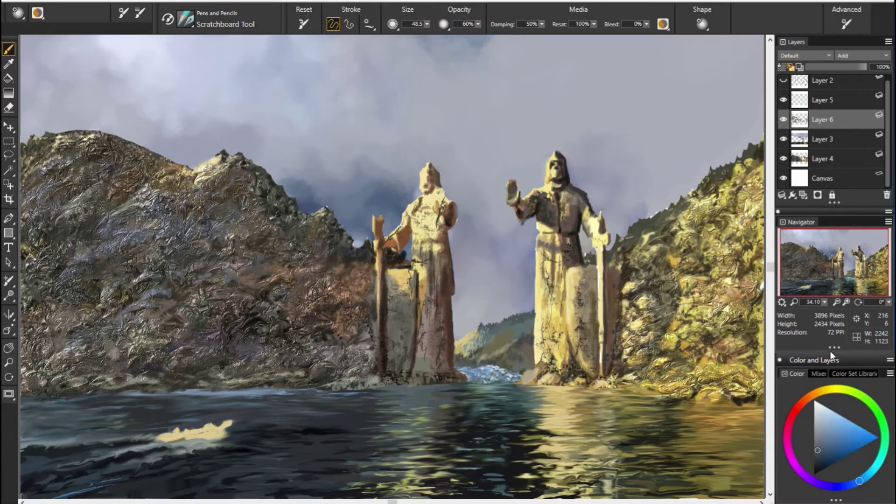
alt+click(476, 349)
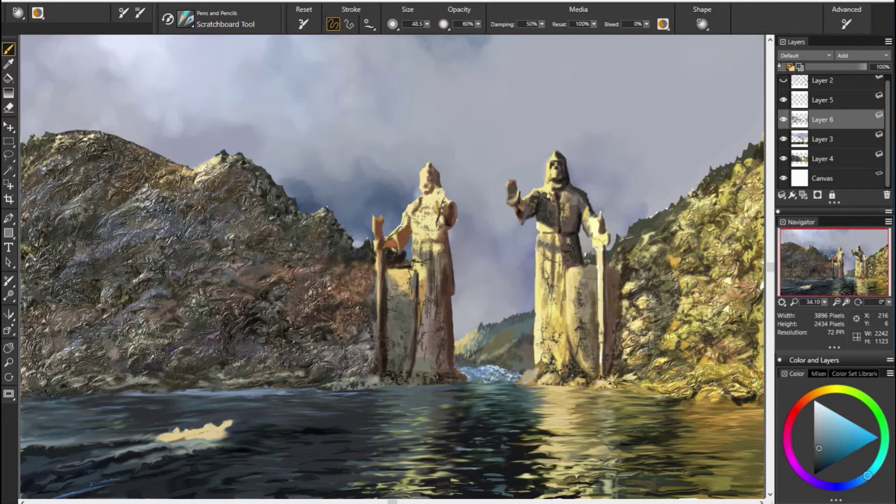
alt+click(481, 355)
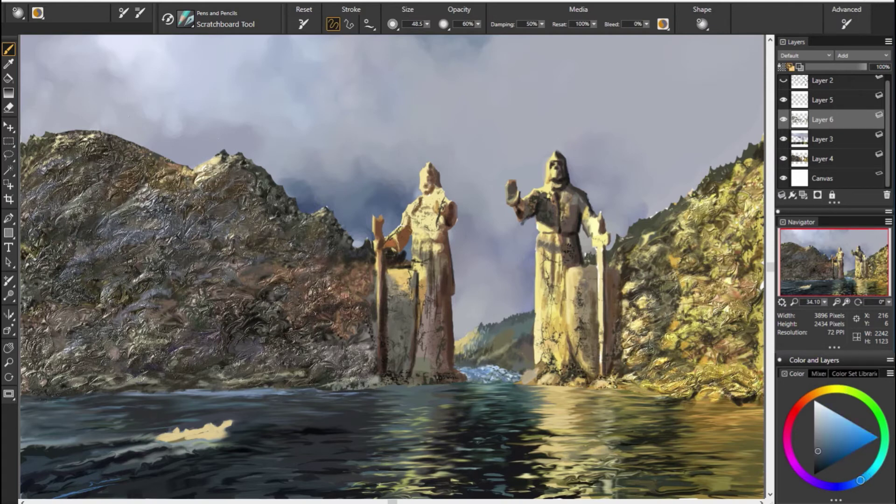
alt+click(362, 342)
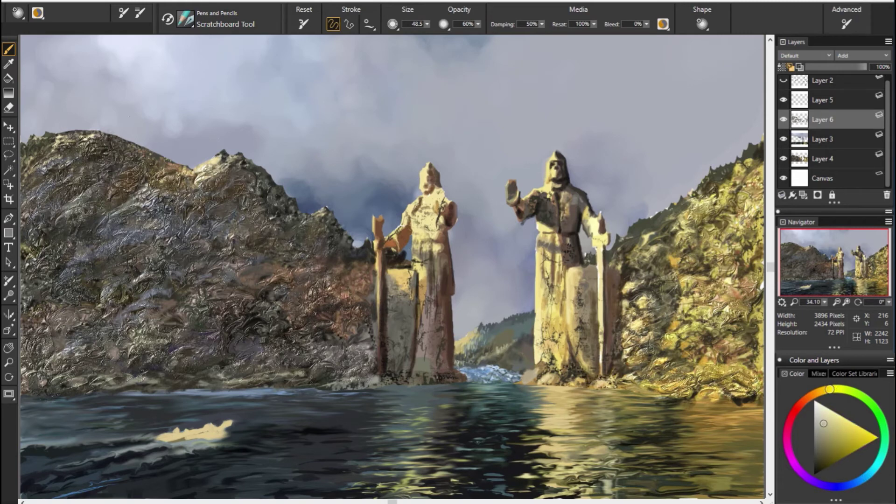
alt+click(518, 326)
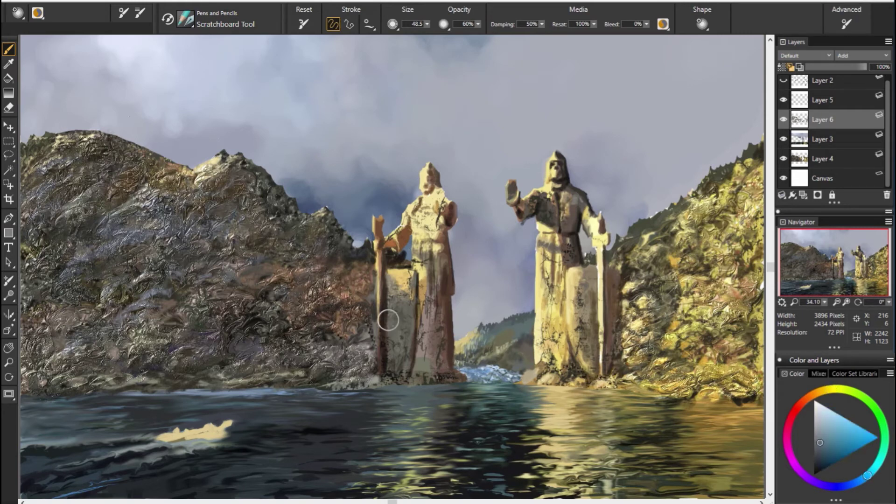
alt+click(532, 327)
alt+click(383, 322)
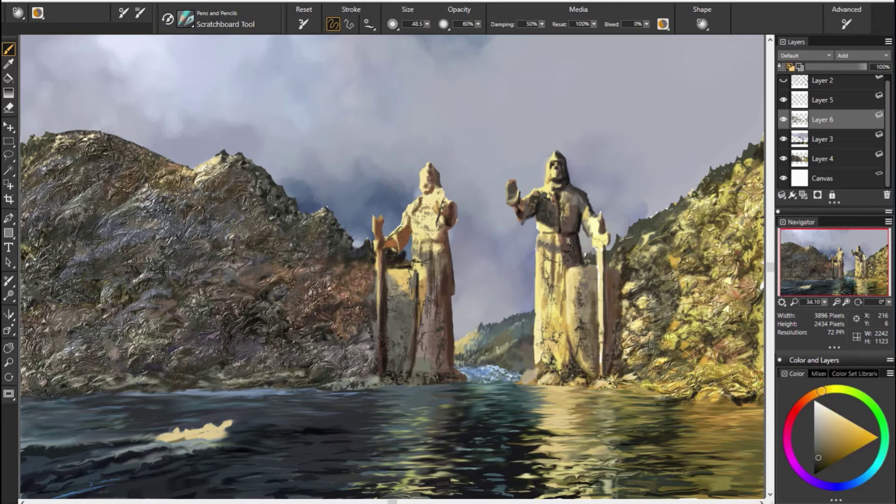
Dab tan and teal paint near the right statue's base, then switch to the Real Hard Eraser.
alt+click(520, 355)
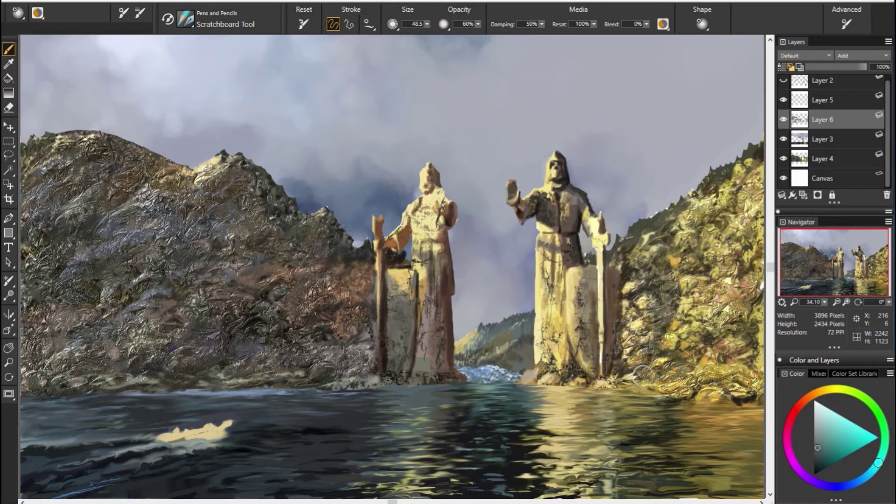
drag(518, 376, 524, 364)
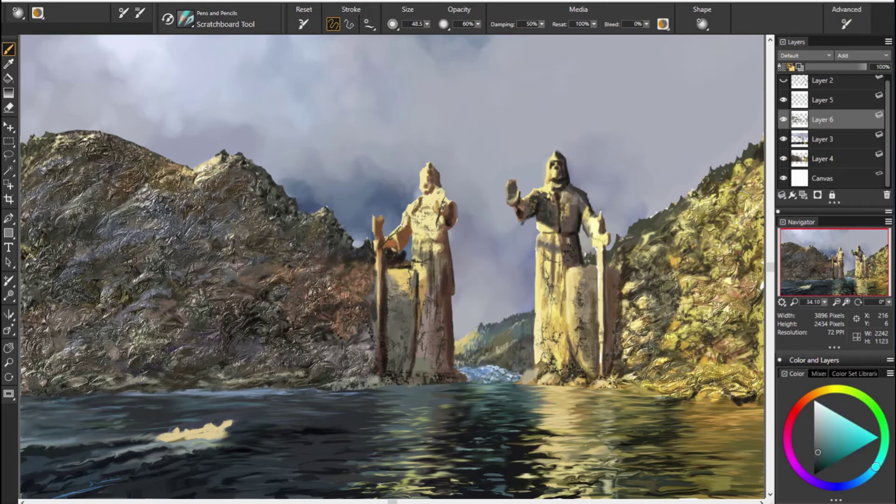
alt+click(531, 356)
key(n)
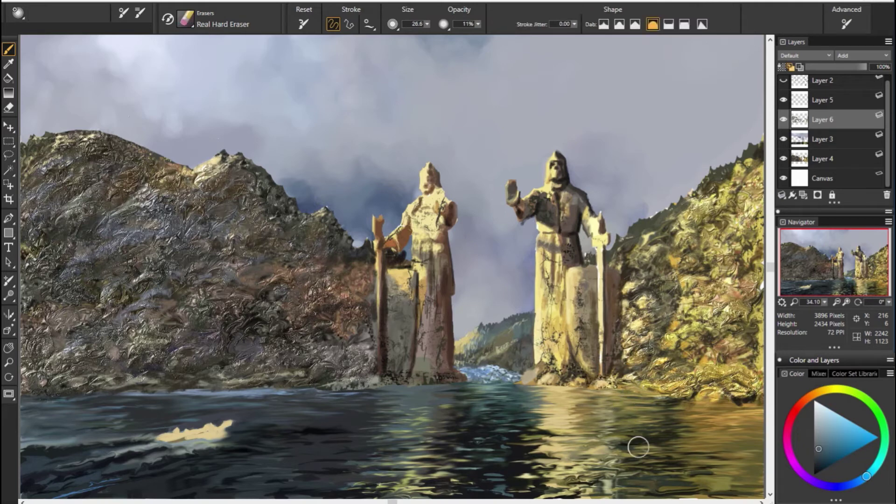
Return to the Scratchboard Tool at full opacity, sample sky and rock colours, and size the brush to 61.6.
key(n)
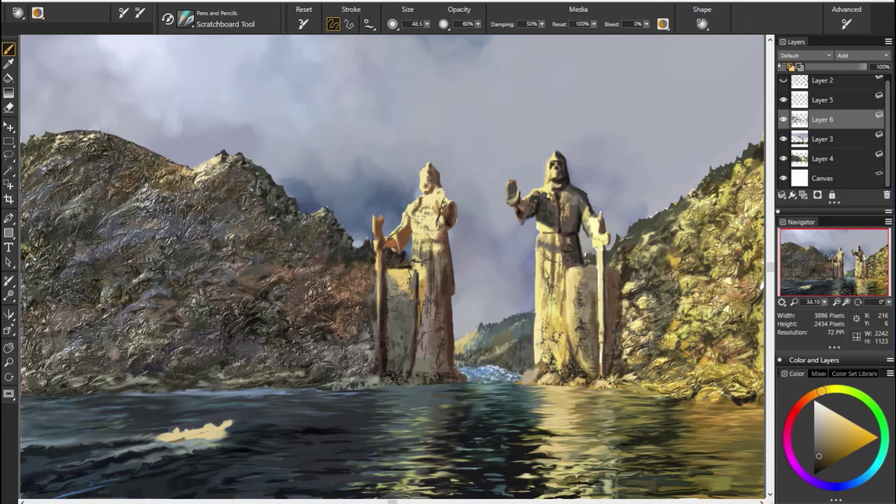
key(0)
alt+click(638, 232)
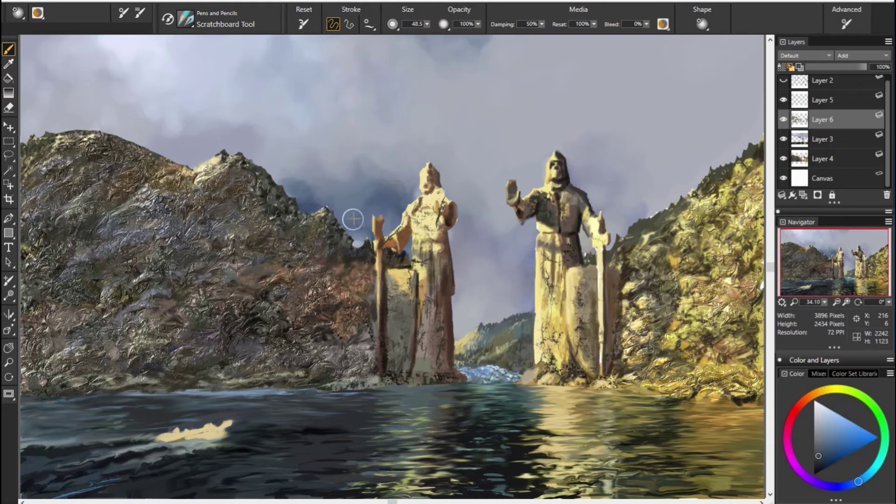
key(bracketleft)
key(bracketleft)
key(bracketleft)
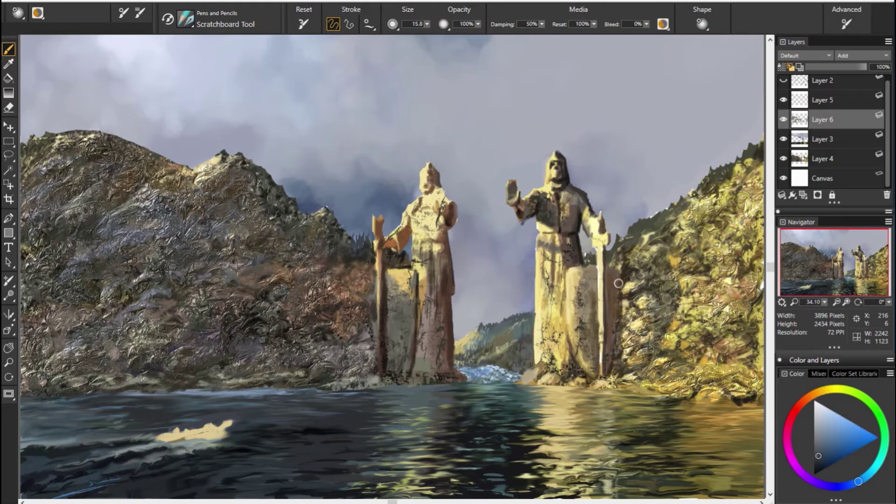
alt+click(339, 231)
alt+click(293, 255)
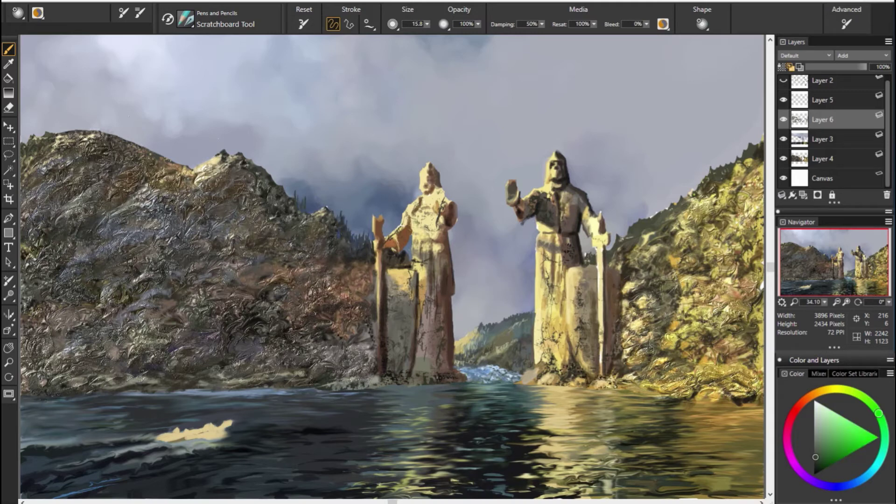
alt+click(357, 232)
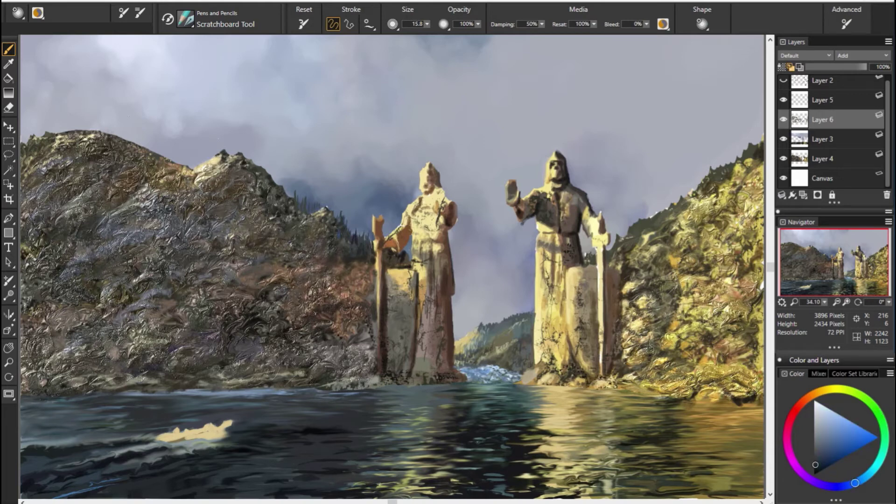
drag(427, 23, 373, 61)
Sample rock and ridge colours and paint dark trees behind the right statue's sword.
alt+click(300, 241)
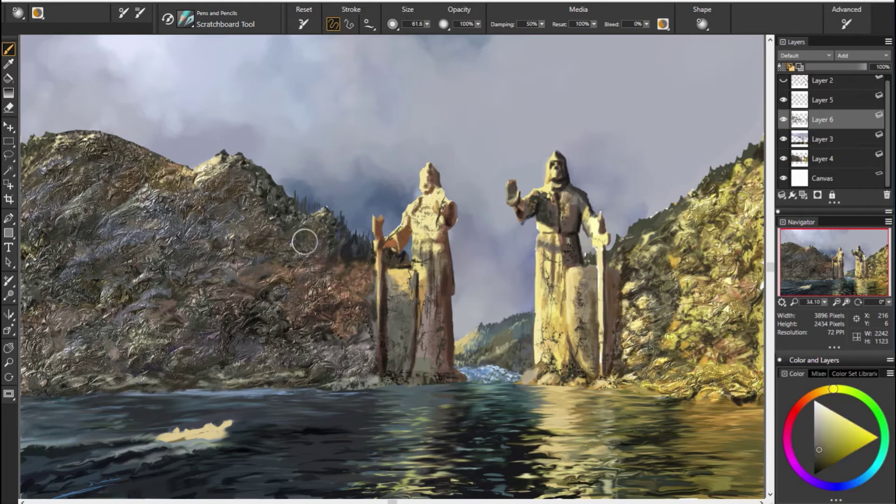
alt+click(300, 243)
alt+click(281, 182)
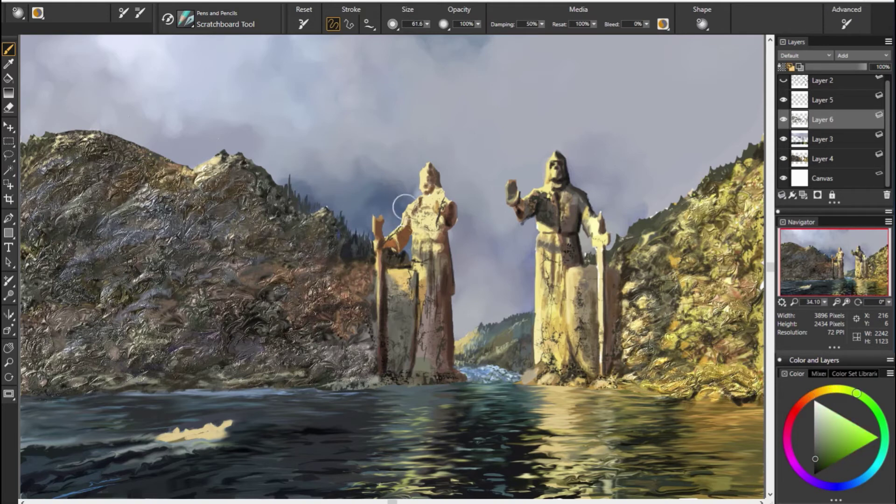
alt+click(402, 221)
alt+click(292, 185)
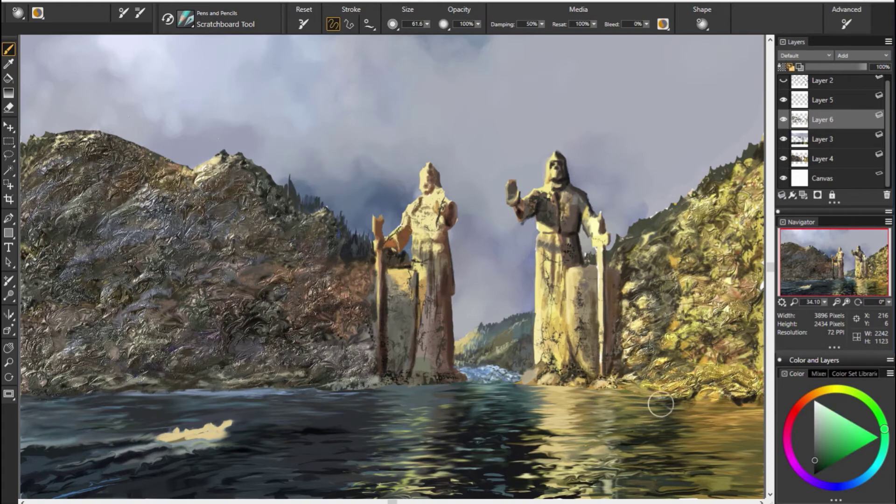
alt+click(745, 272)
drag(586, 252, 584, 261)
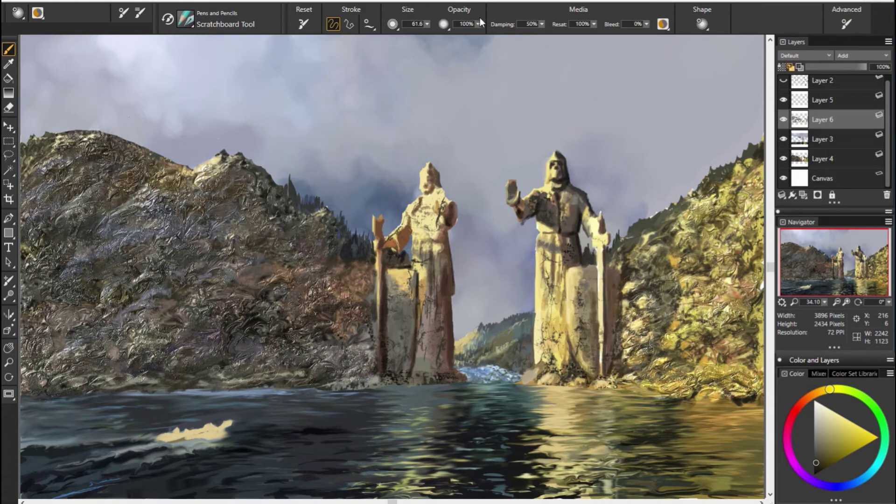
Lower opacity to 66% and paint small dark trees on the right treeline.
drag(478, 23, 497, 35)
alt+click(658, 211)
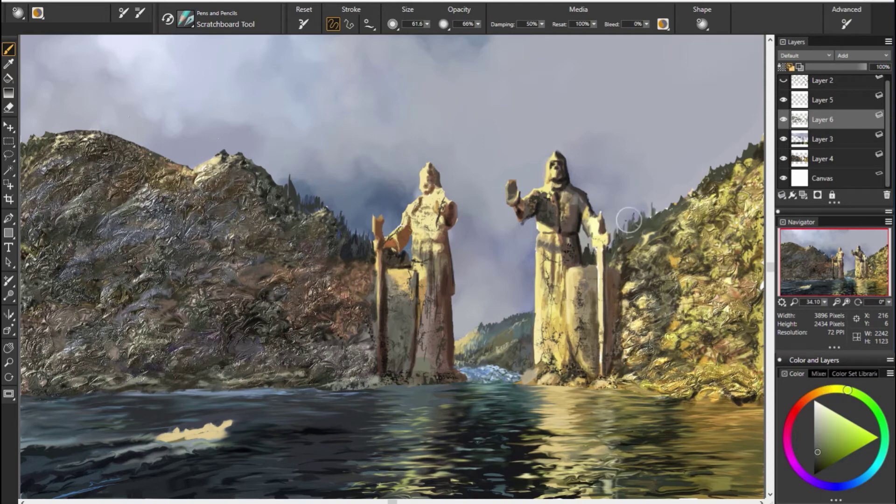
alt+click(570, 221)
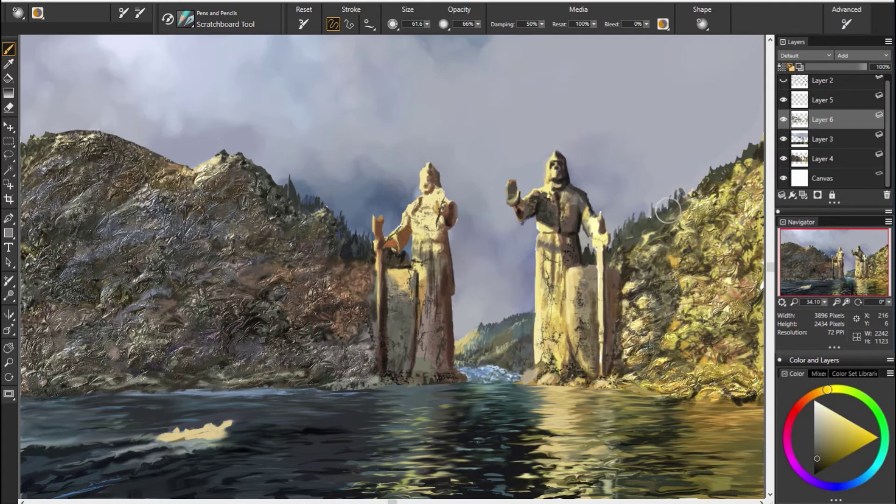
drag(642, 228, 653, 215)
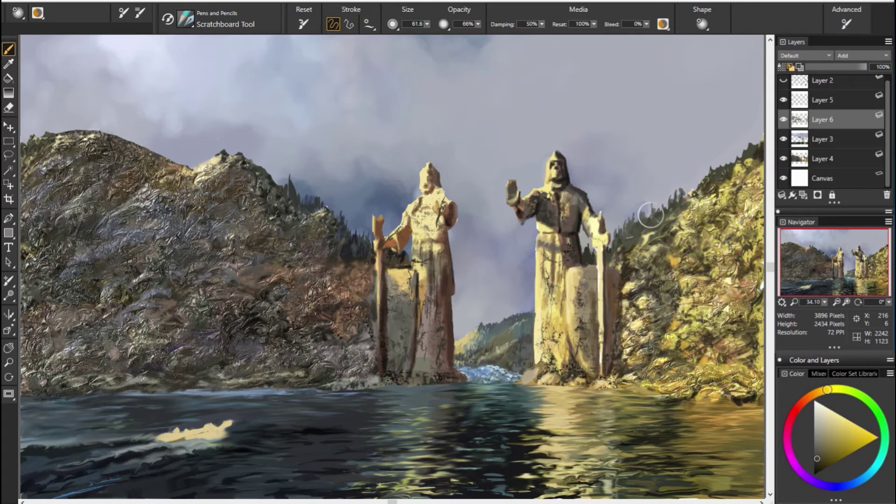
Sample treeline and hillside yellows, then add light swirly strokes to the right hillside.
alt+click(709, 172)
alt+click(695, 187)
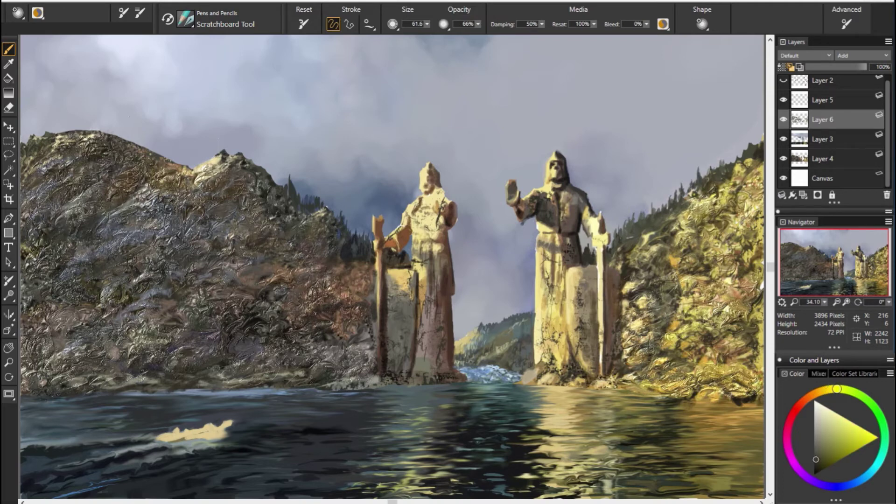
alt+click(755, 136)
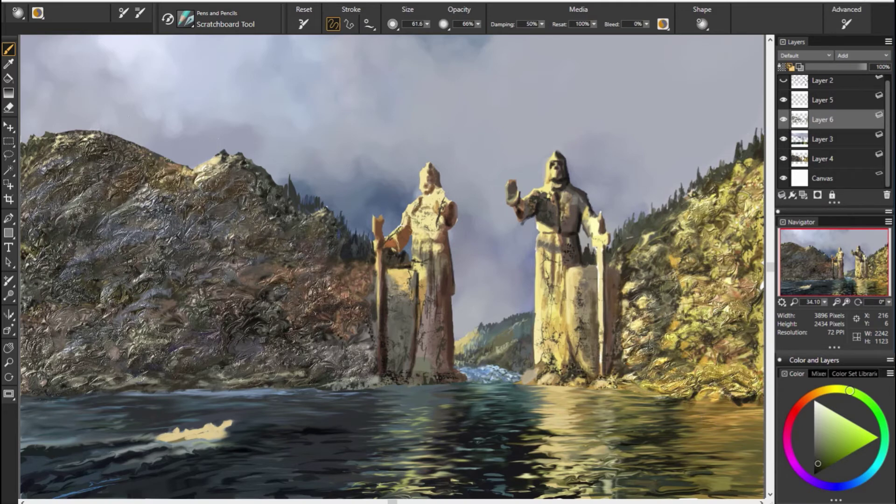
alt+click(709, 217)
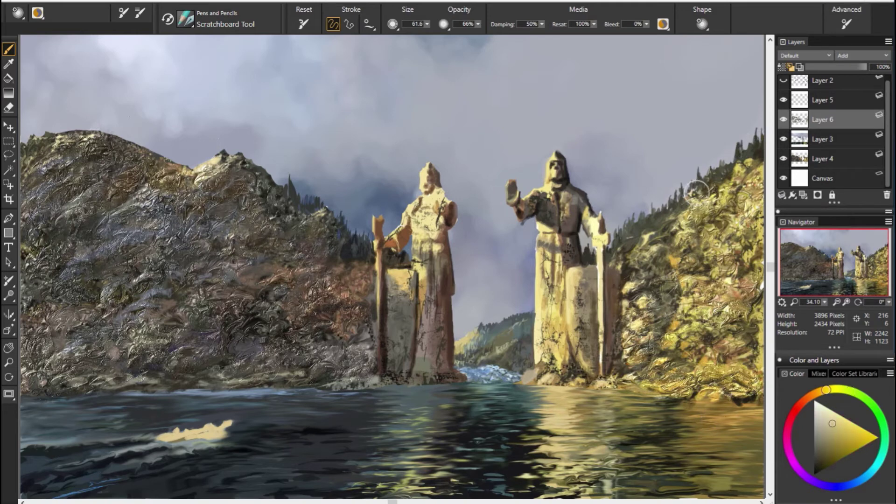
alt+click(736, 300)
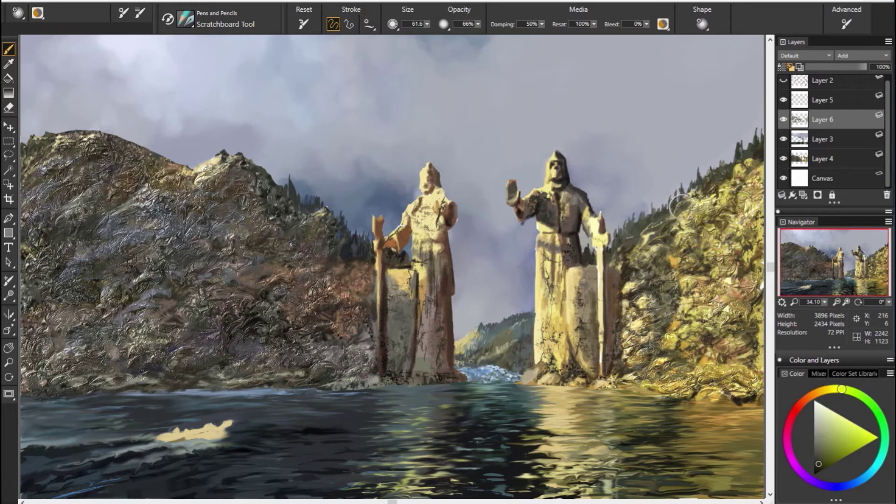
alt+click(682, 244)
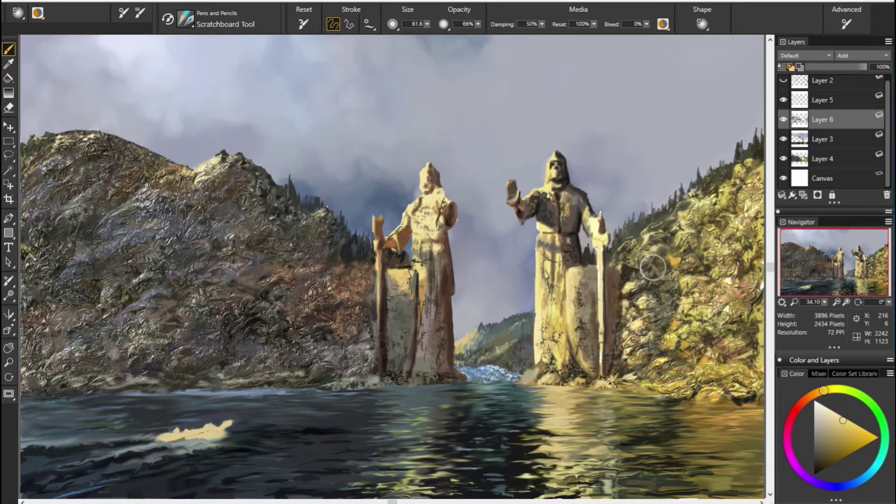
drag(658, 271, 621, 255)
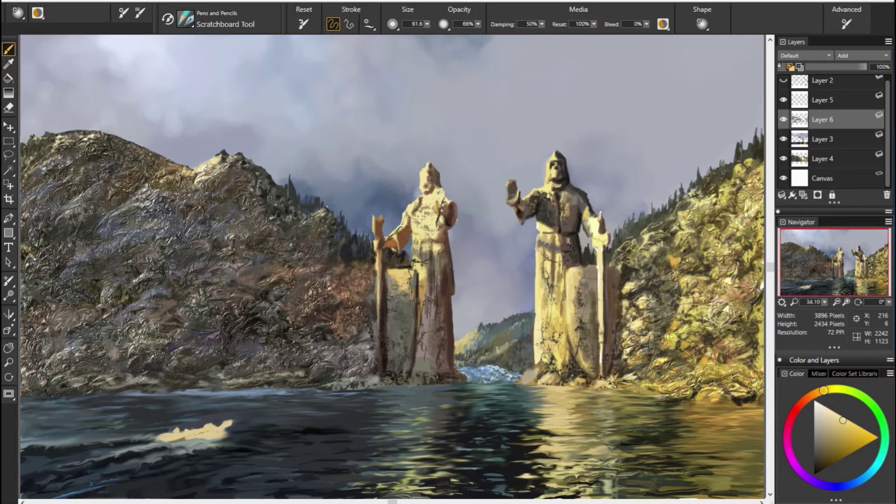
Sample sky, hillside and valley colours, then undo a stray mark in the sky.
alt+click(646, 196)
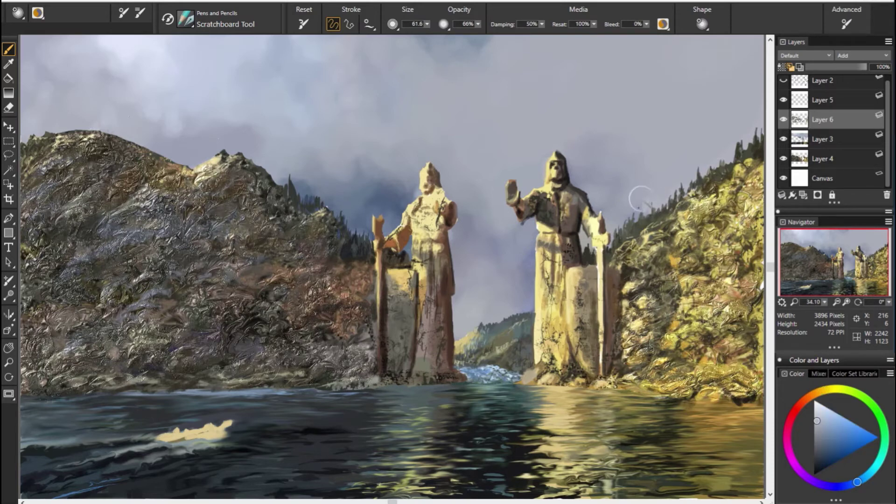
alt+click(674, 231)
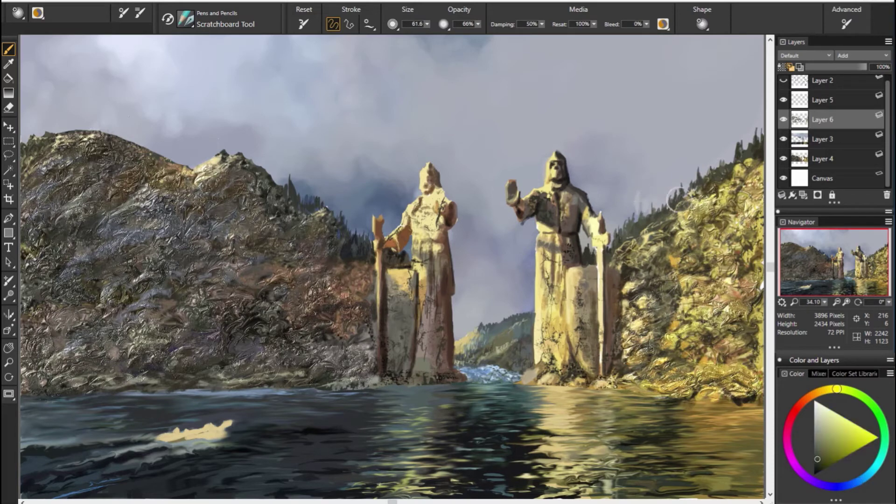
alt+click(525, 315)
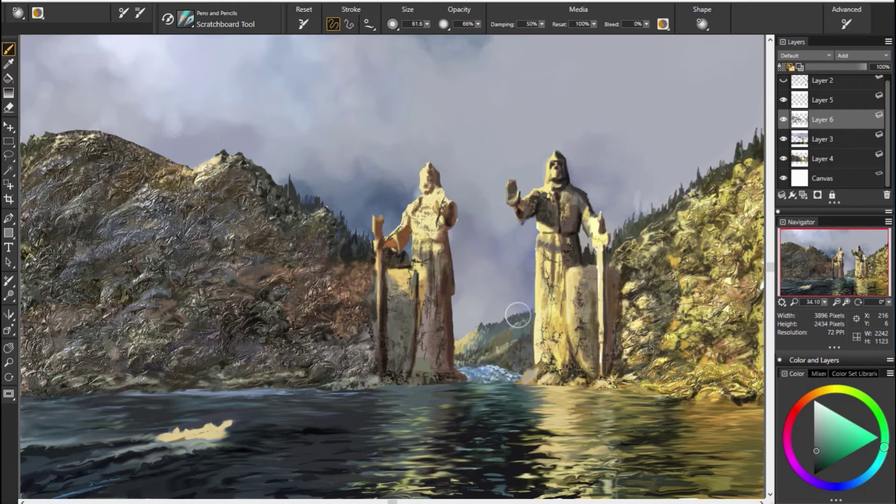
alt+click(467, 158)
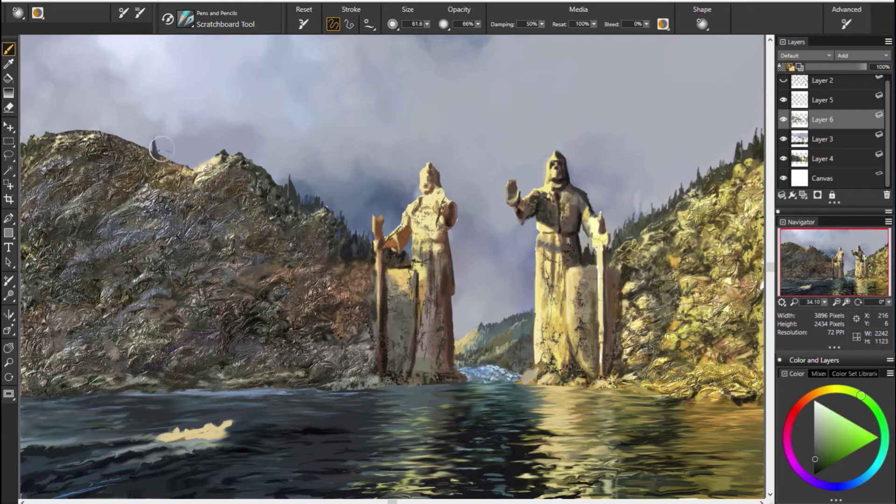
key(ctrl+z)
Browse Pattern Pens, Smart Strokes and Pens and Pencils, then select Particles > Flow Fur (size 200, 50% opacity).
click(186, 20)
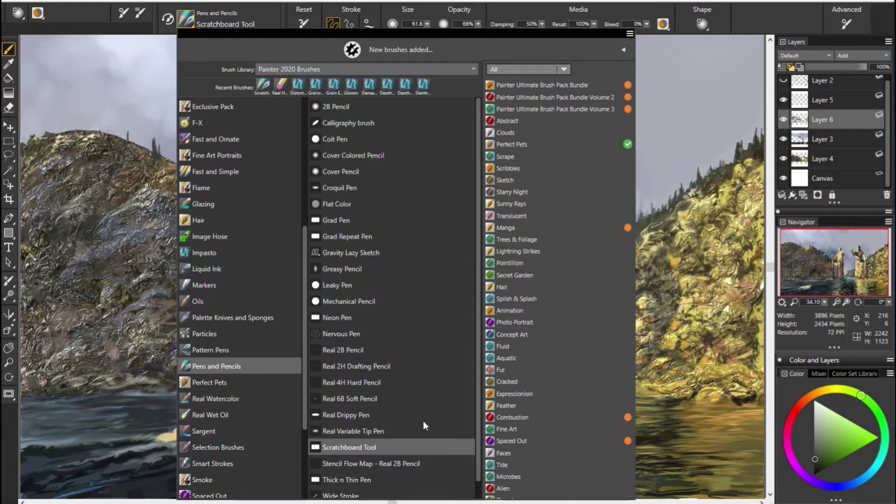
scroll(474, 454, down, 1)
scroll(217, 252, down, 3)
click(229, 220)
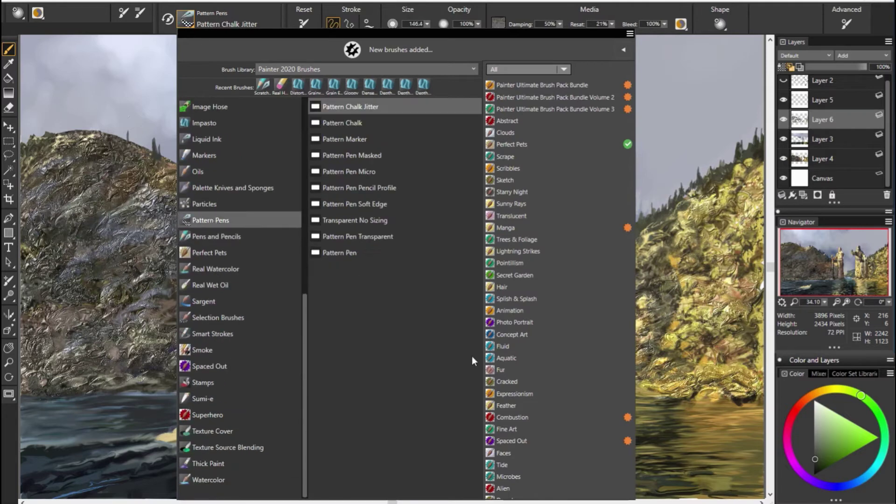
click(224, 204)
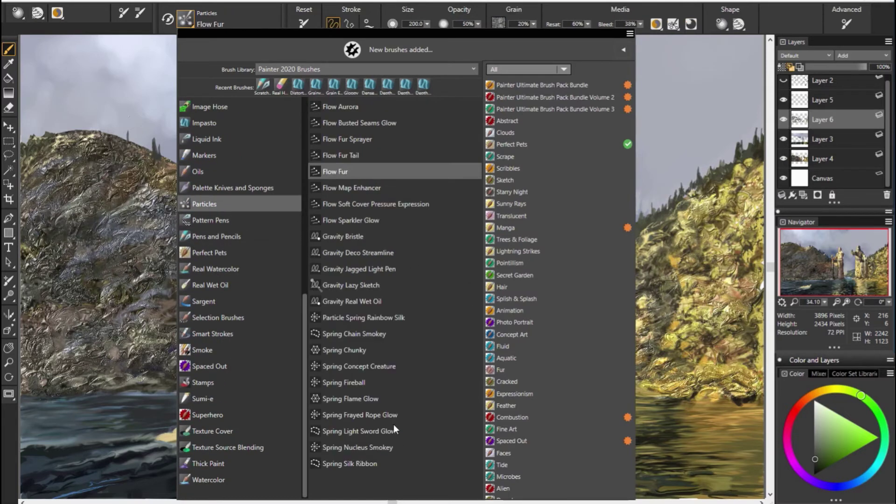
click(222, 334)
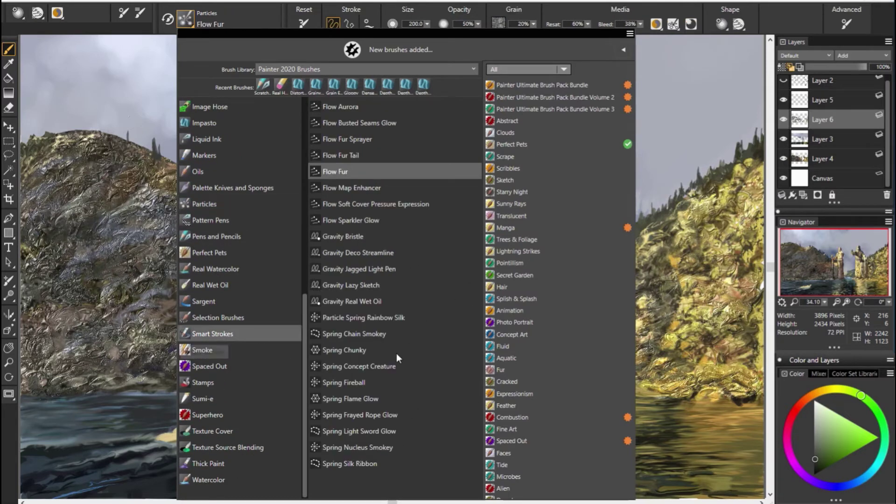
drag(303, 336, 304, 259)
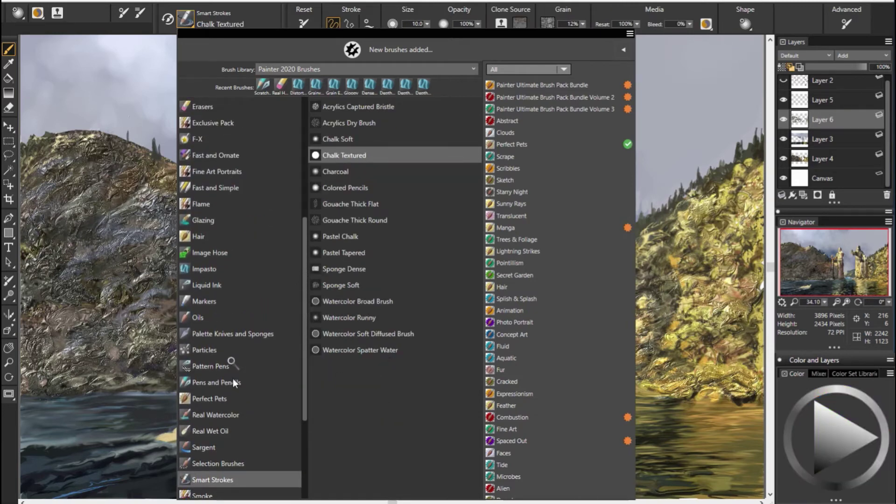
click(233, 381)
scroll(468, 373, down, 1)
scroll(280, 392, up, 2)
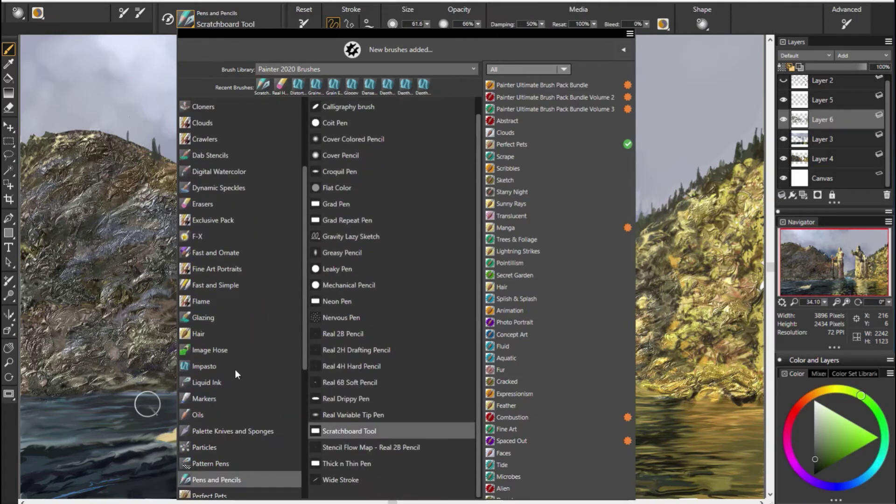
click(228, 448)
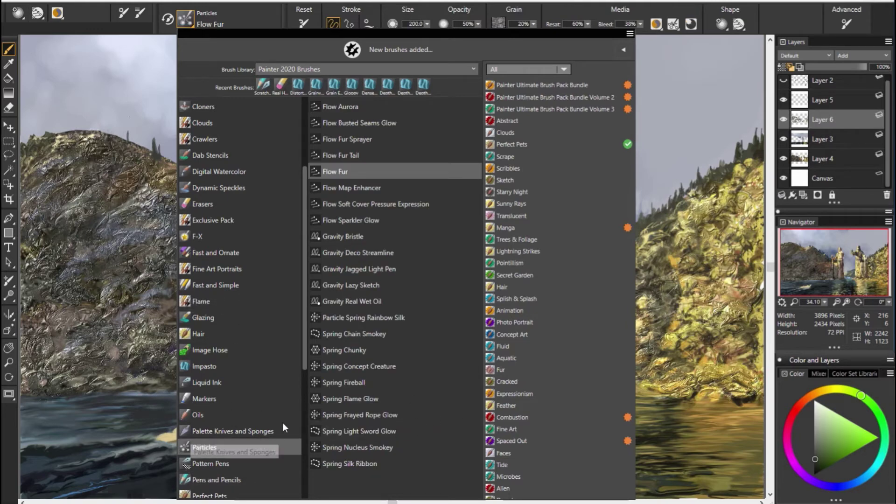
scroll(304, 284, up, 3)
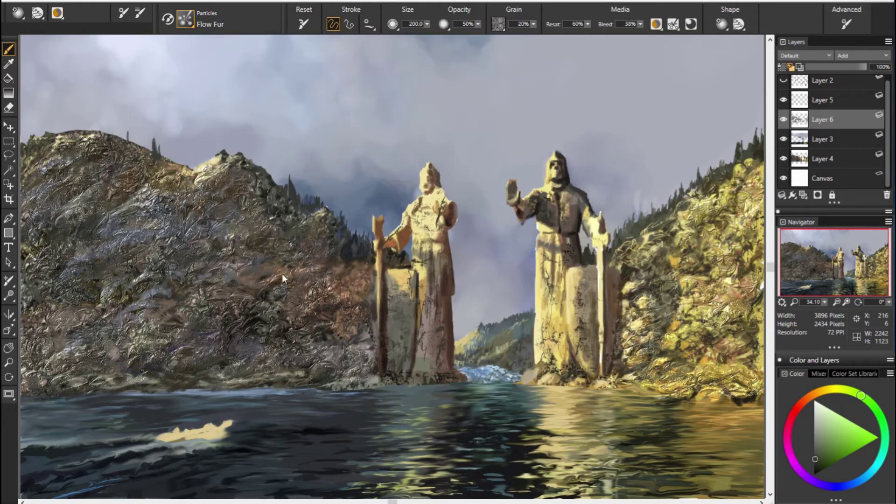
Paint dark green-cyan conifers along the left hilltop.
mouse_move(173, 122)
mouse_down()
mouse_move(174, 165)
mouse_move(203, 156)
mouse_move(195, 166)
mouse_up()
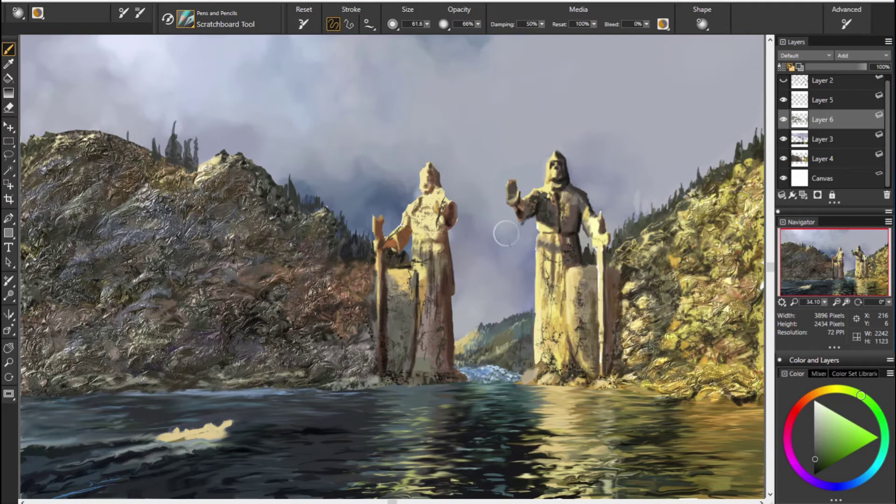
alt+click(583, 187)
mouse_move(85, 110)
mouse_down()
mouse_move(84, 130)
mouse_move(68, 132)
mouse_up()
mouse_move(49, 114)
mouse_down()
mouse_move(48, 133)
mouse_move(29, 143)
mouse_up()
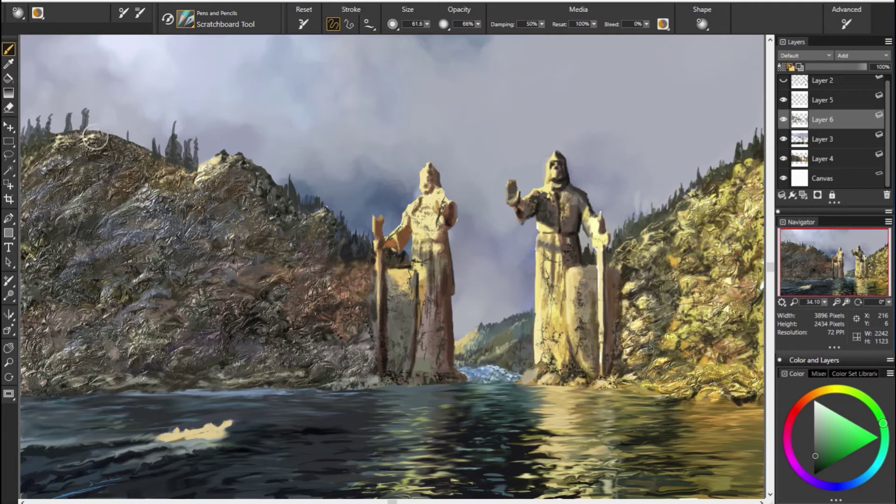
drag(70, 114, 60, 128)
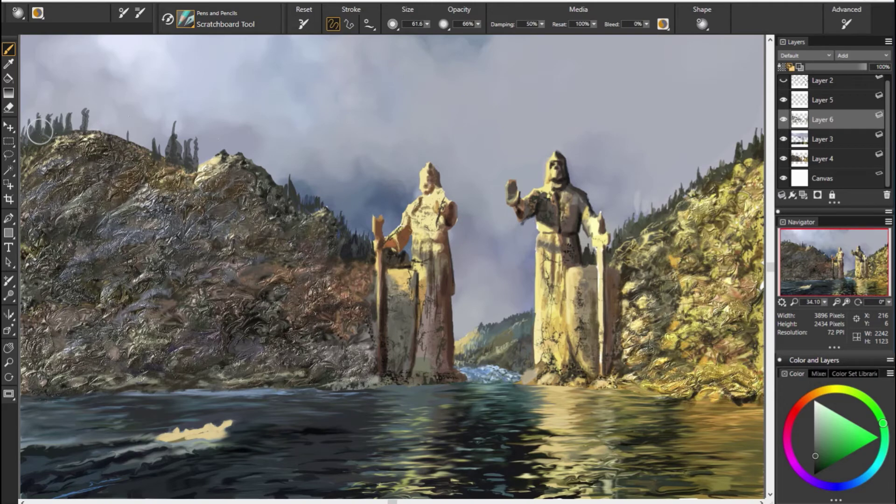
Add more small dark trees on the left treeline in greyish blue and dark teal.
alt+click(310, 170)
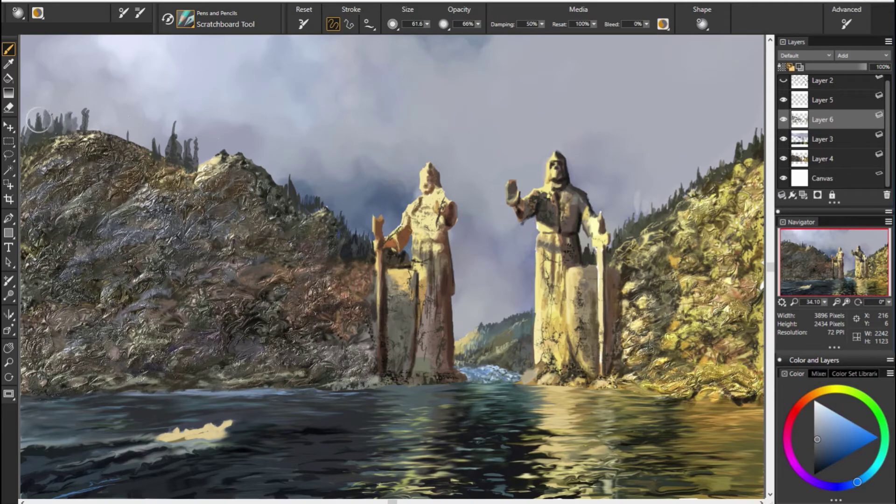
drag(36, 117, 36, 133)
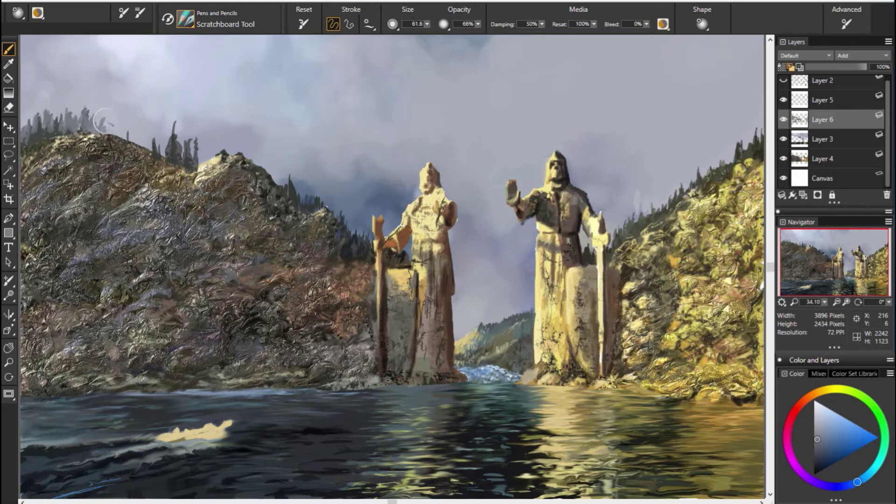
alt+click(114, 131)
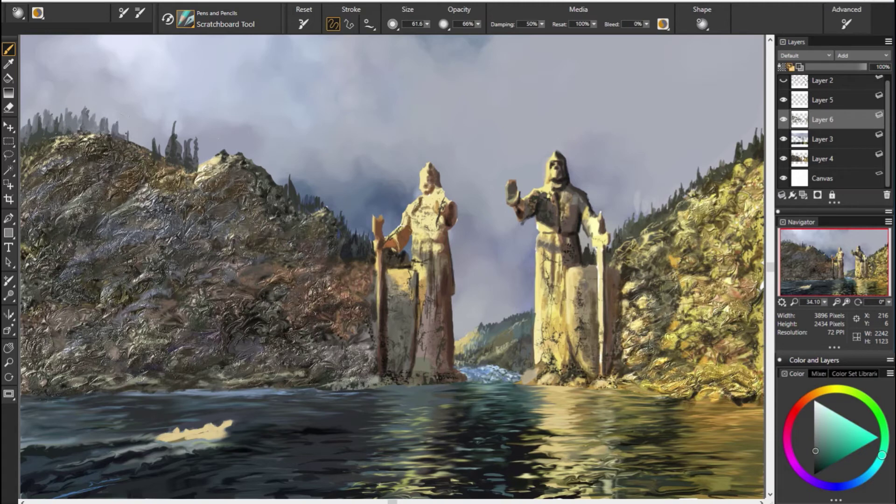
drag(135, 129, 143, 135)
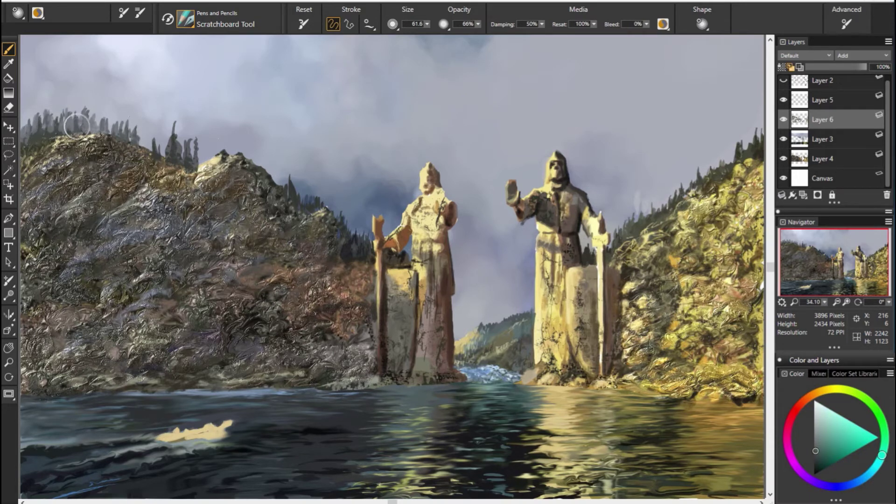
drag(106, 123, 107, 137)
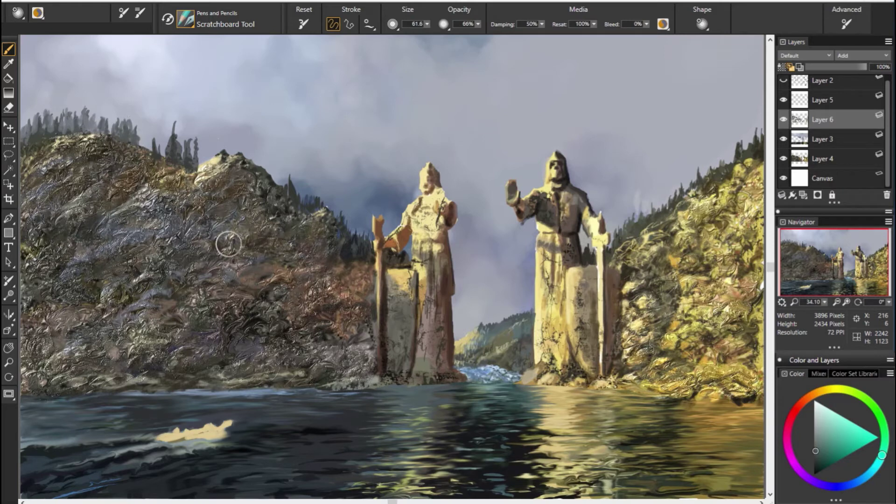
alt+click(121, 51)
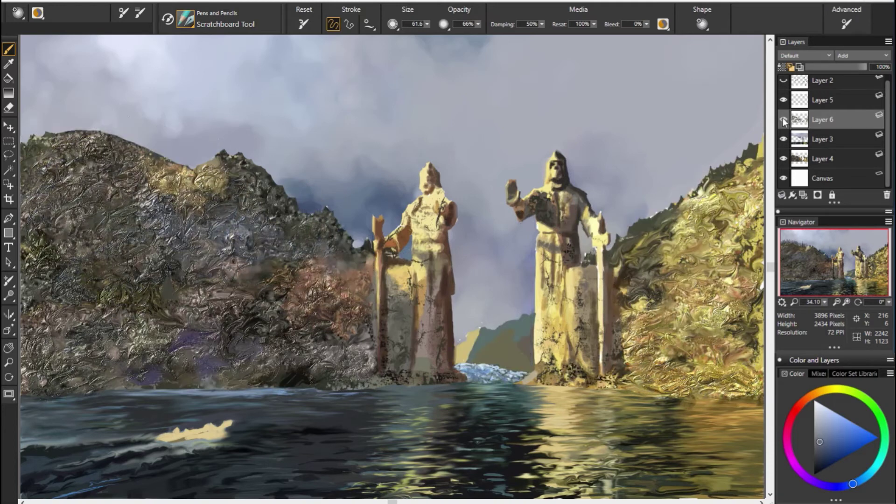
Create a new layer and paint dark conifers on the left hill's treeline.
key(ctrl+shift+n)
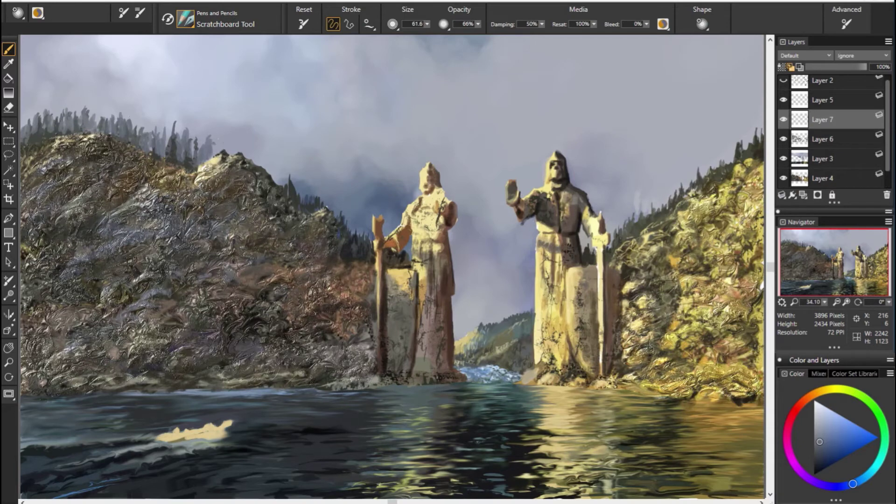
drag(221, 154, 218, 134)
alt+click(220, 142)
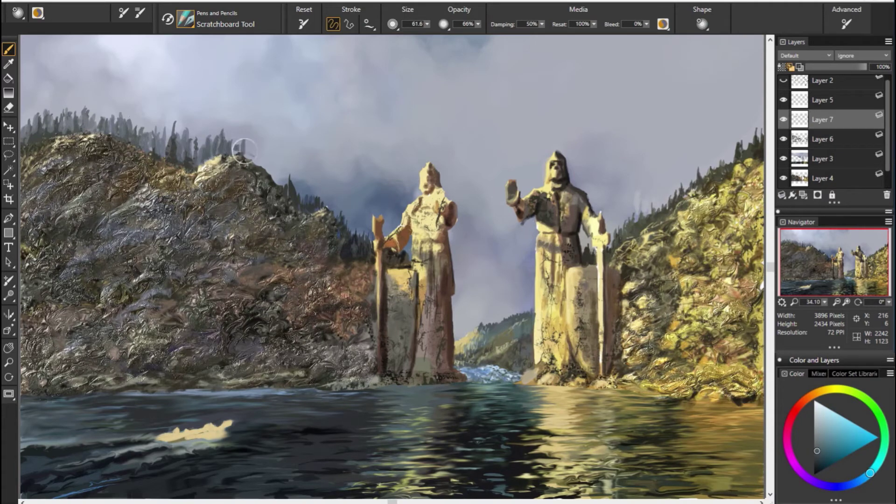
mouse_move(269, 176)
mouse_down()
mouse_move(267, 148)
mouse_move(267, 166)
mouse_up()
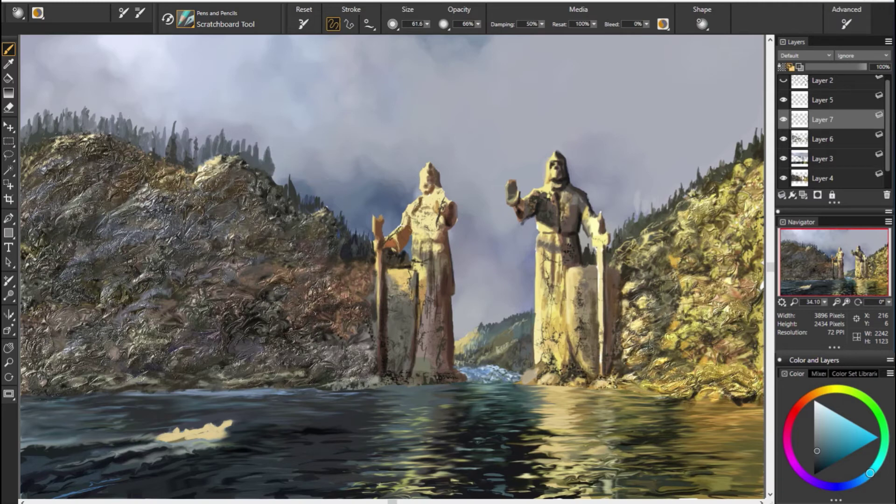
alt+click(270, 163)
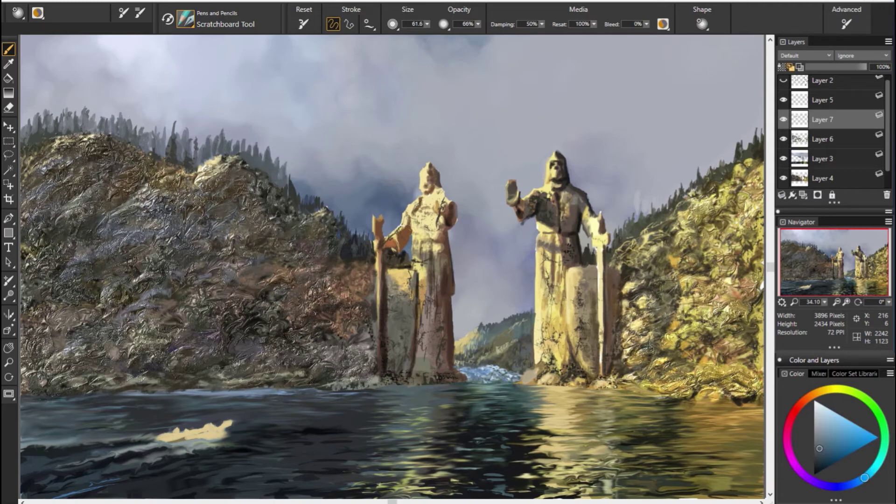
alt+click(316, 190)
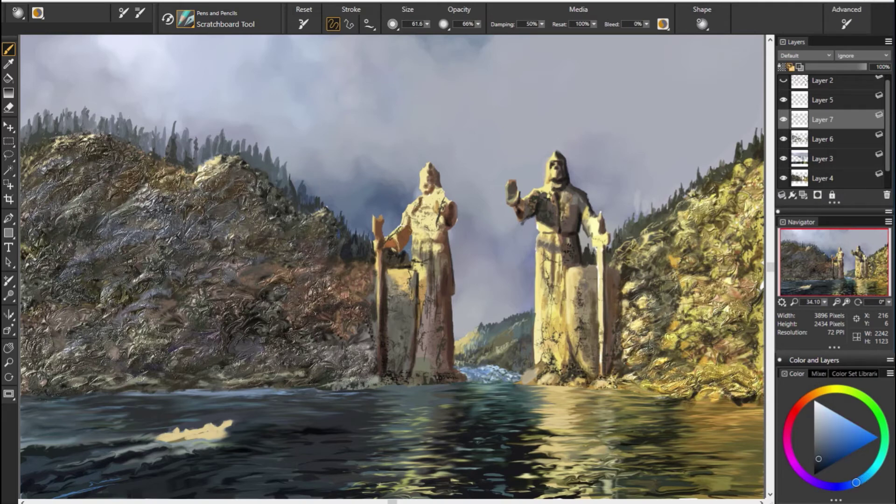
Sample darker blues and greens and paint more dark trees along the left ridge.
alt+click(436, 421)
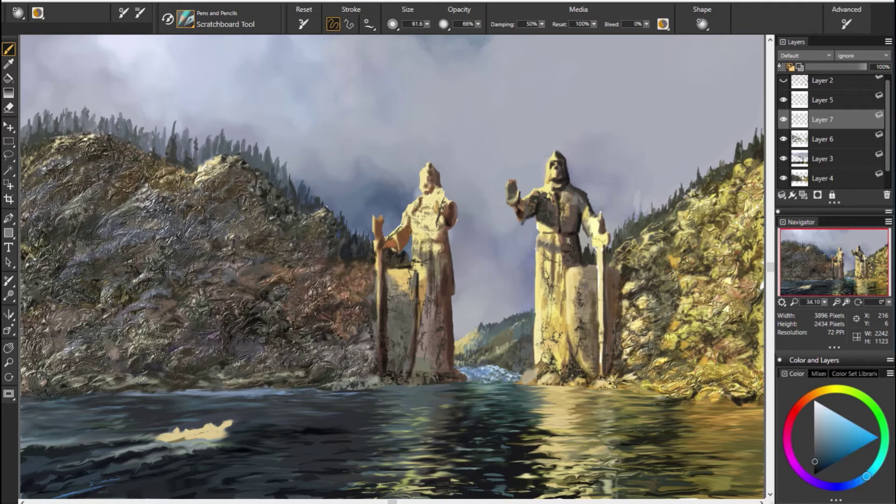
alt+click(428, 240)
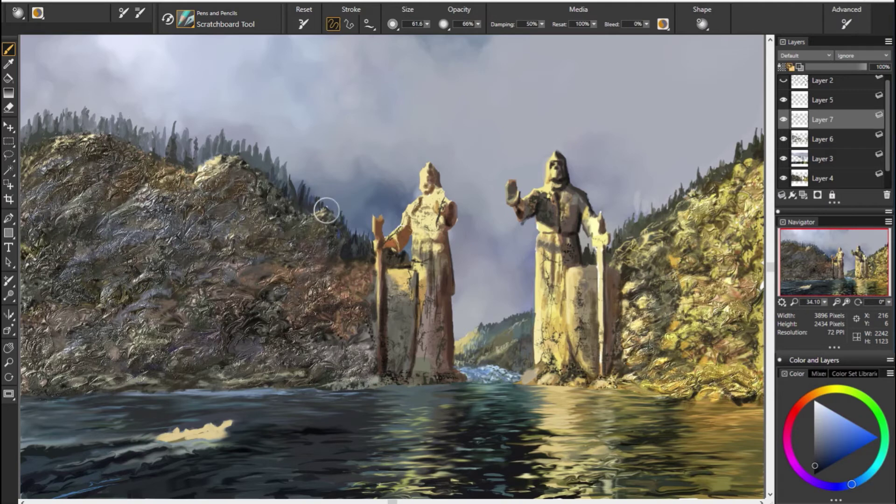
alt+click(342, 210)
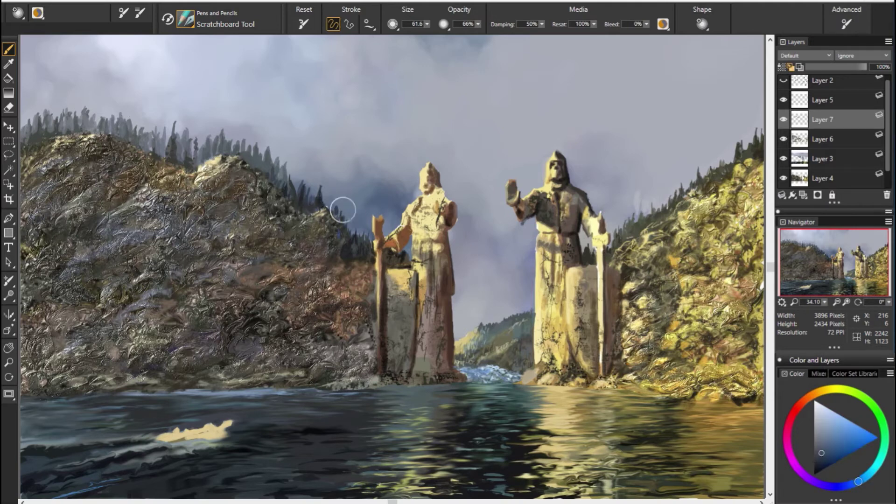
alt+click(632, 264)
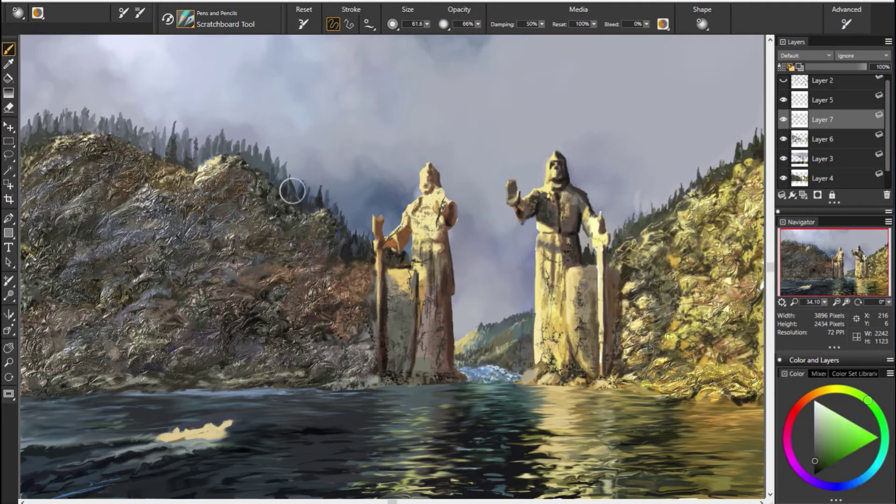
drag(290, 175, 291, 183)
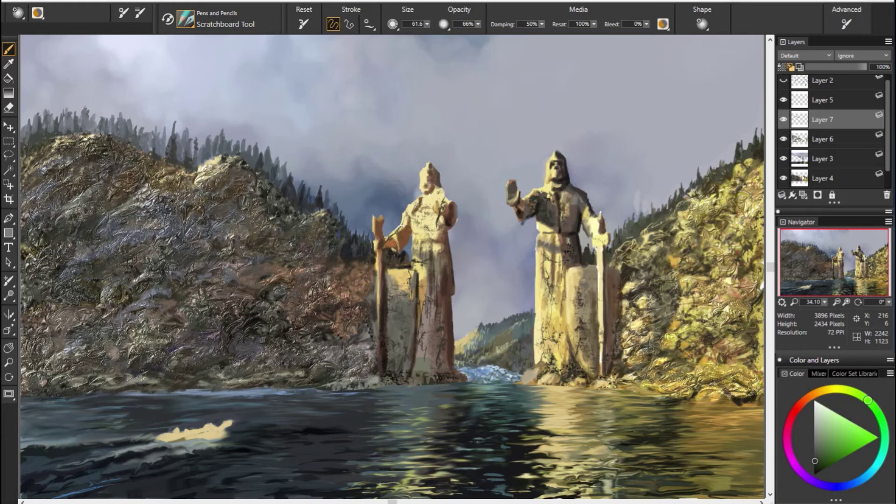
alt+click(464, 299)
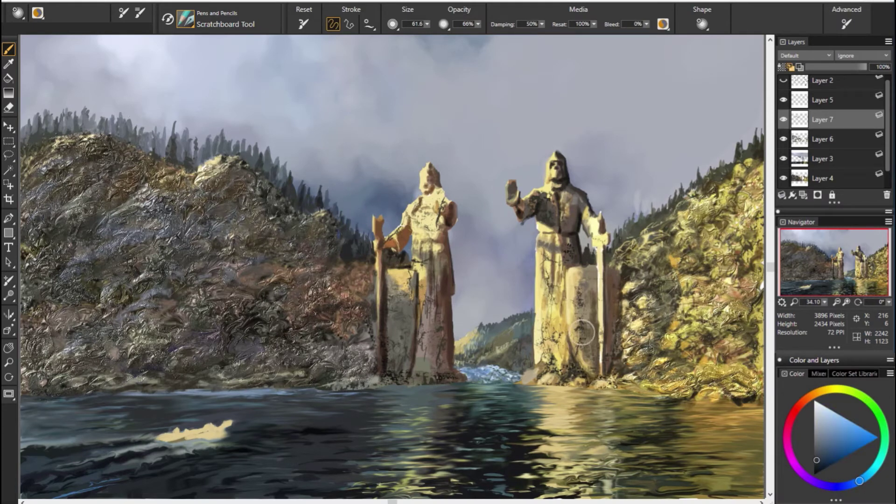
alt+click(318, 194)
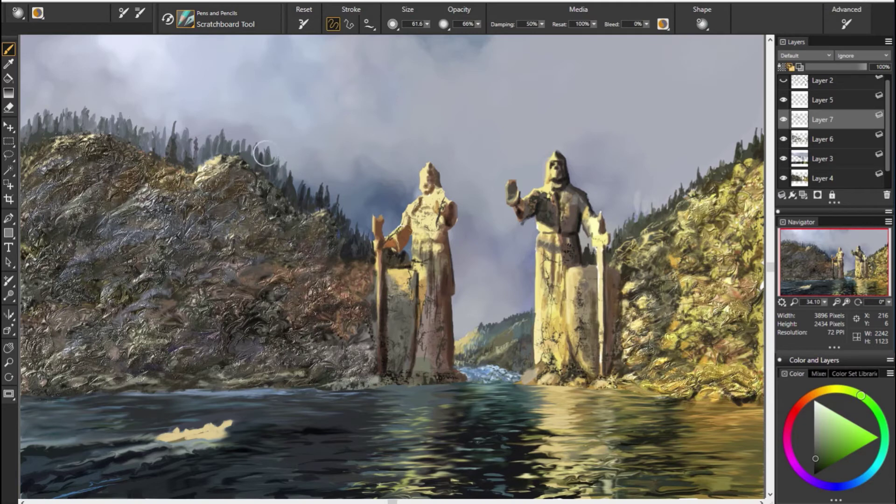
drag(286, 169, 264, 140)
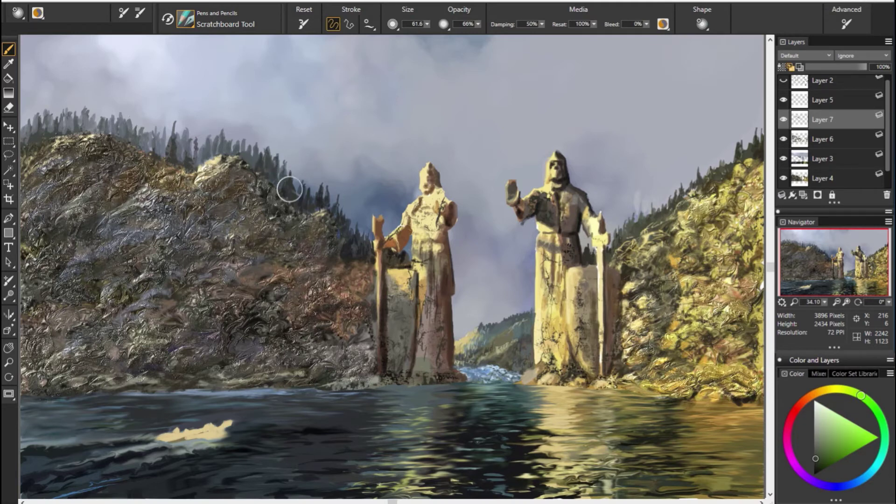
Try greens and cyans, then haze the left treeline with a pale cyan-blue fog.
alt+click(405, 233)
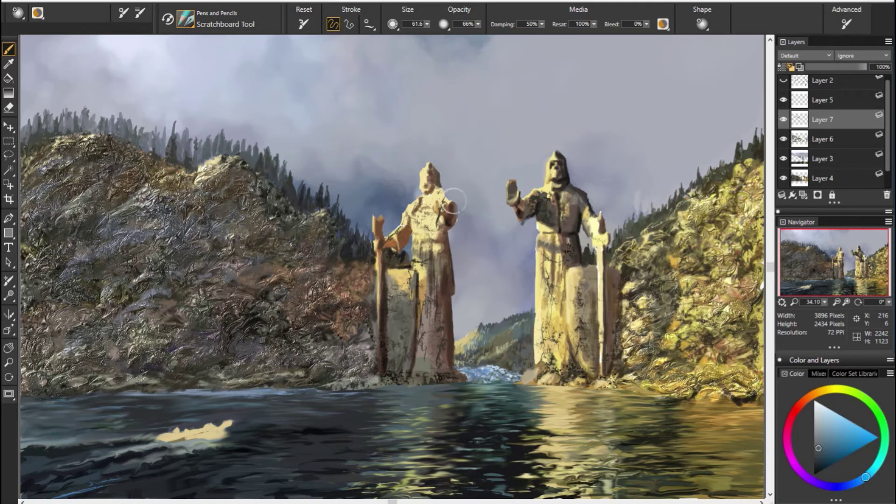
alt+click(362, 148)
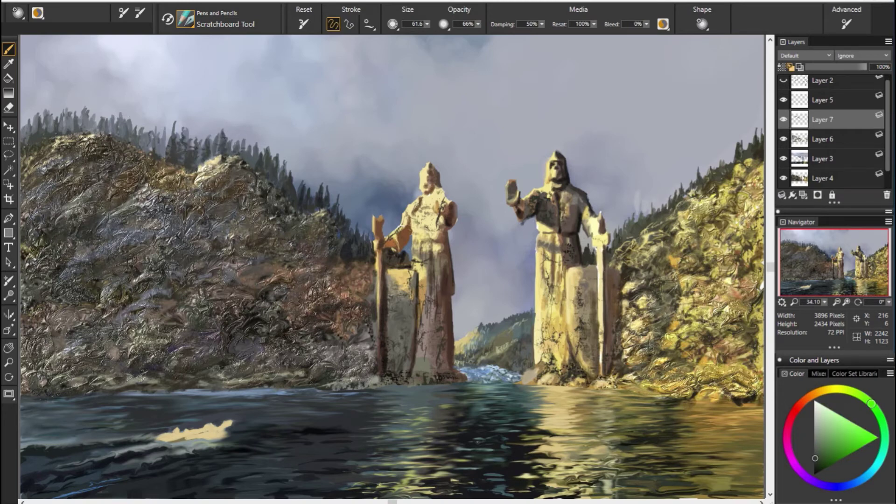
alt+click(140, 136)
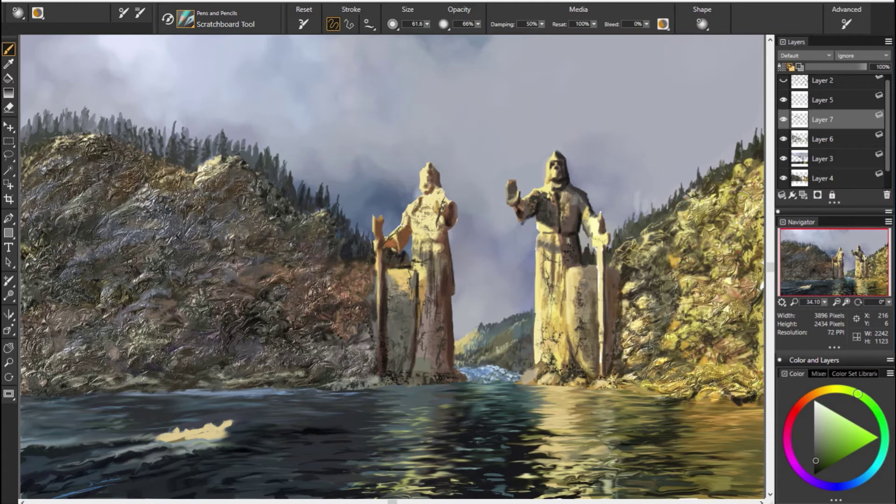
alt+click(157, 112)
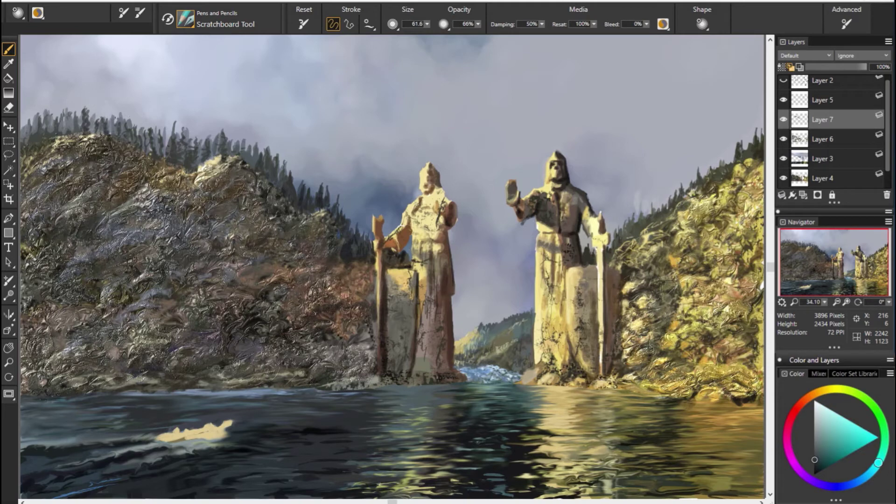
alt+click(77, 152)
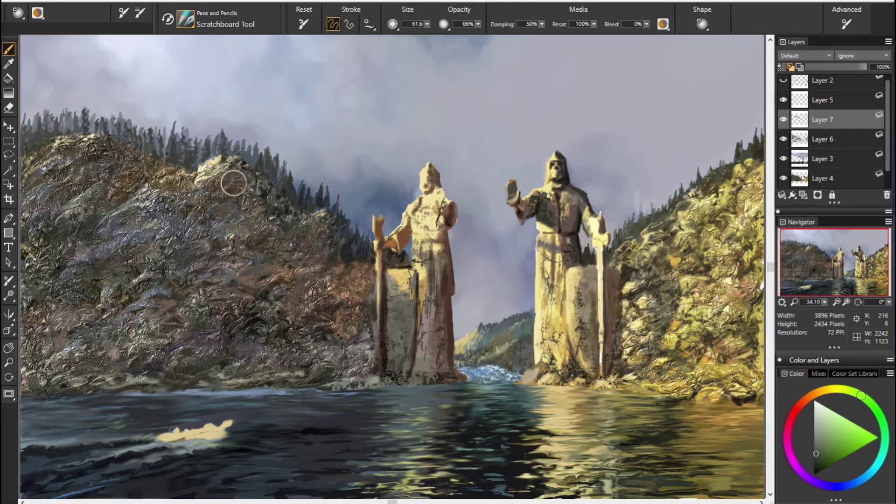
click(866, 476)
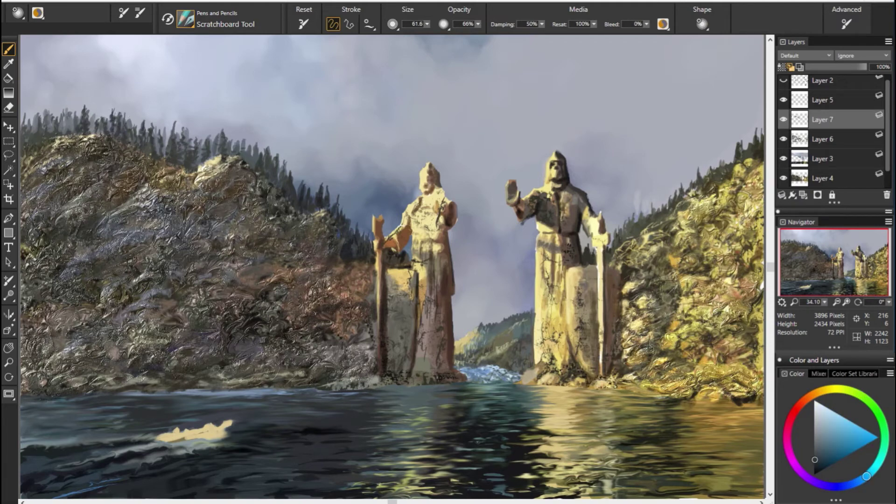
drag(56, 109, 37, 126)
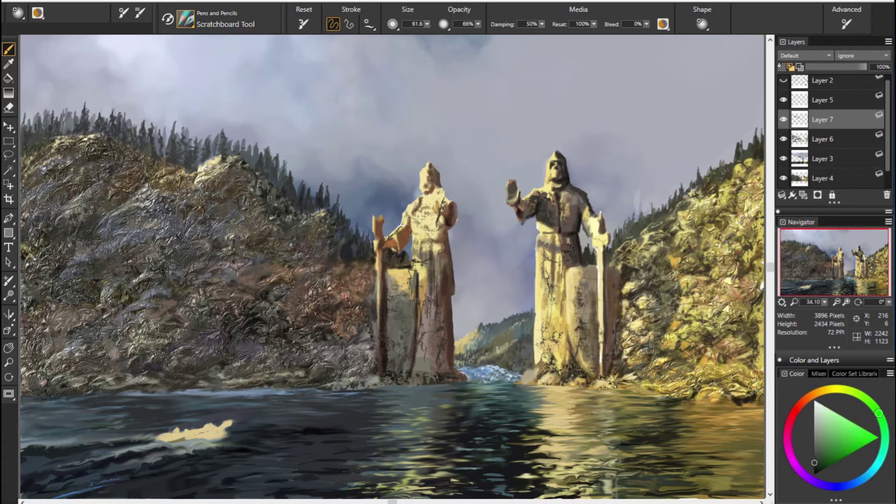
Choose dark green and green-cyan tones and darken a patch of the treeline.
click(879, 413)
alt+click(110, 190)
alt+click(102, 208)
alt+click(56, 215)
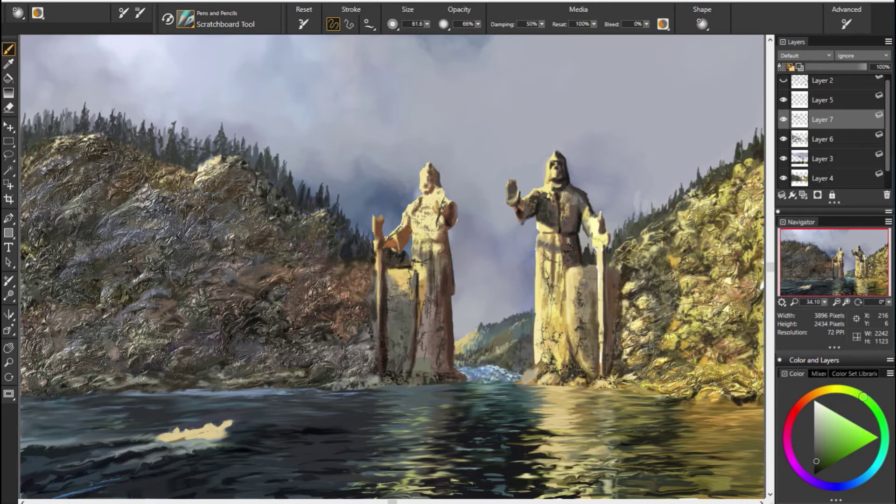
alt+click(252, 151)
alt+click(246, 152)
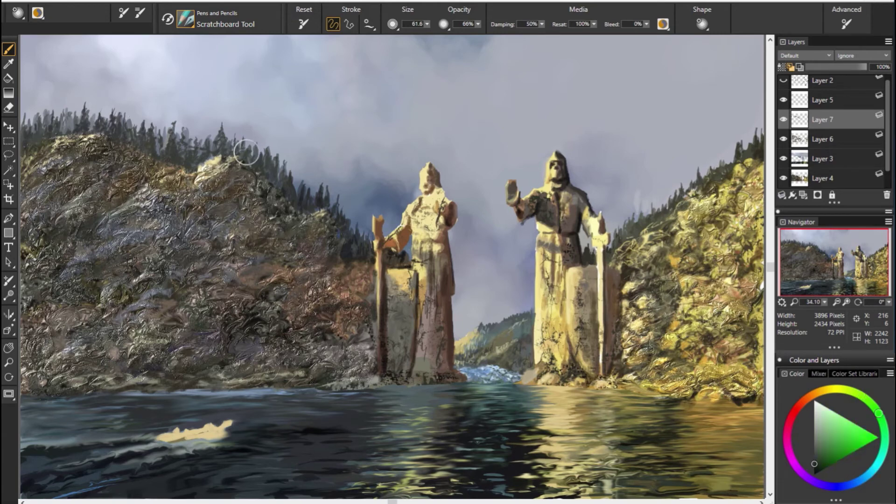
drag(246, 152, 256, 171)
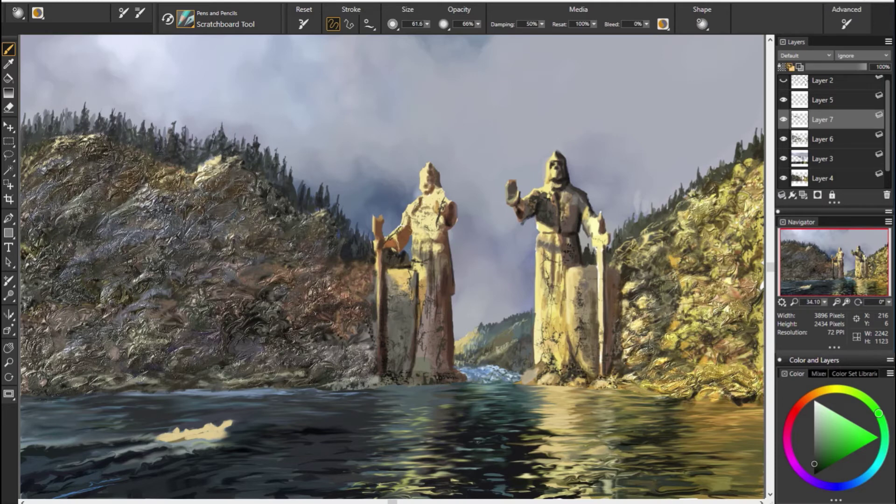
Try yellow-orange and olive, ending on a dark blue-grey sampled from the painting.
alt+click(201, 163)
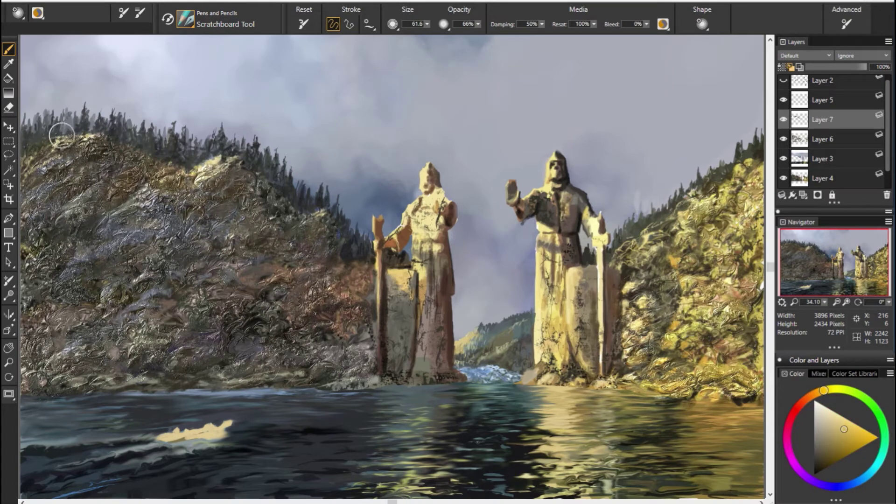
alt+click(273, 236)
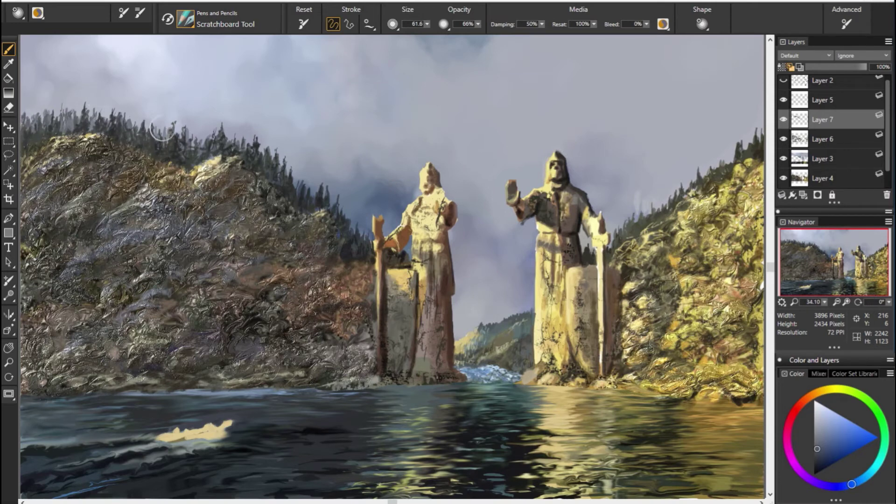
alt+click(43, 136)
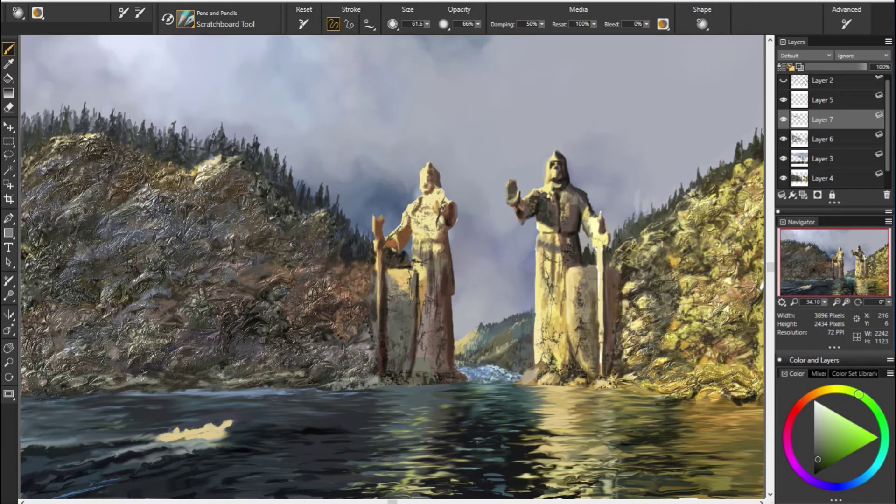
alt+click(658, 206)
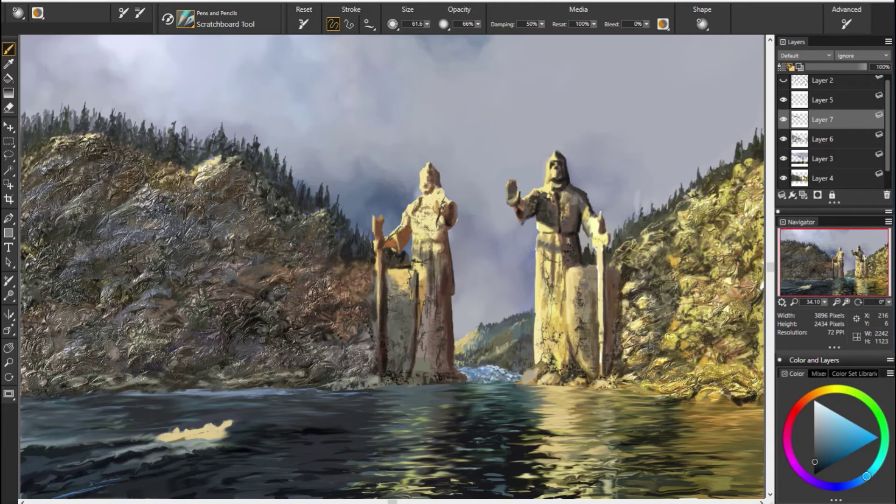
Sample olive and yellow-green tones and paint dark pine tops along the right cliff.
alt+click(627, 231)
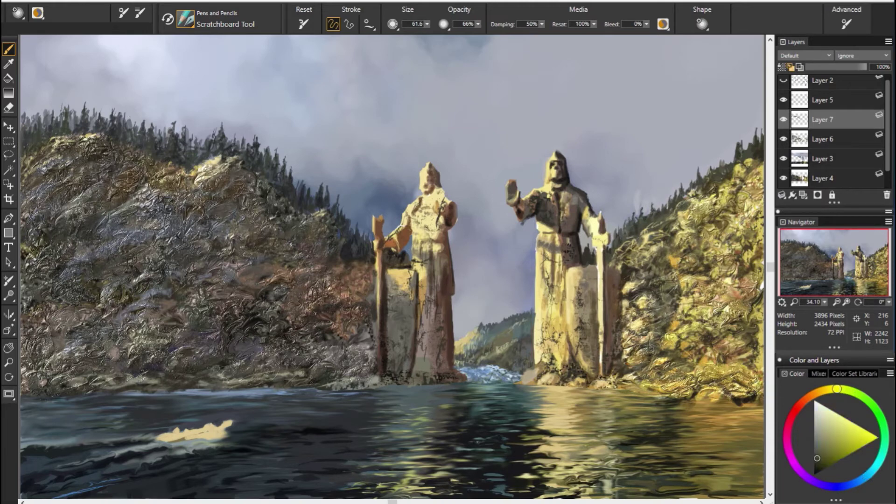
alt+click(535, 259)
alt+click(584, 252)
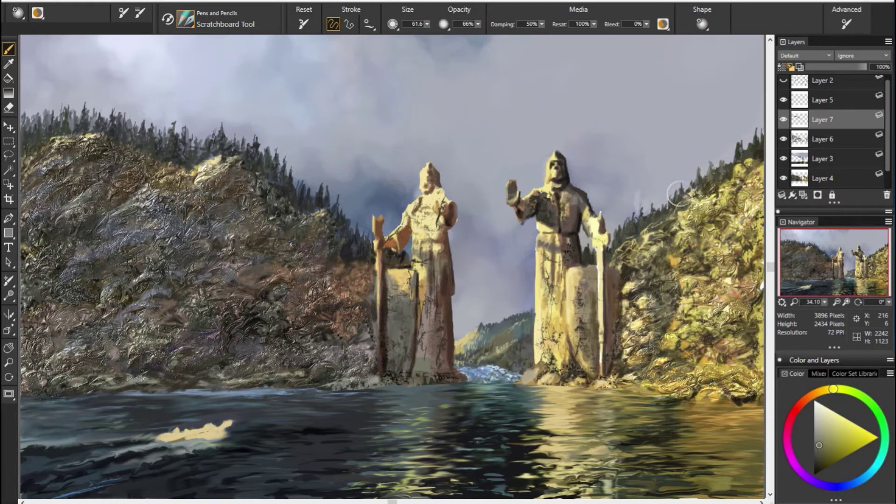
alt+click(723, 168)
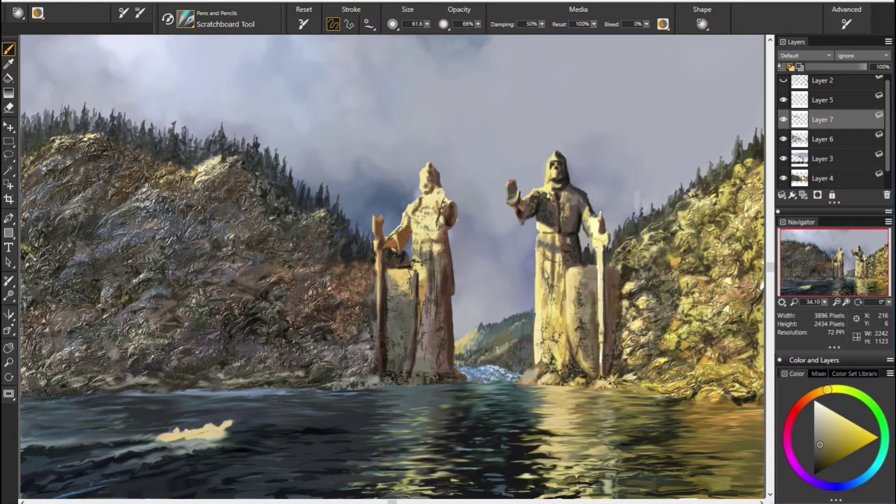
alt+click(761, 182)
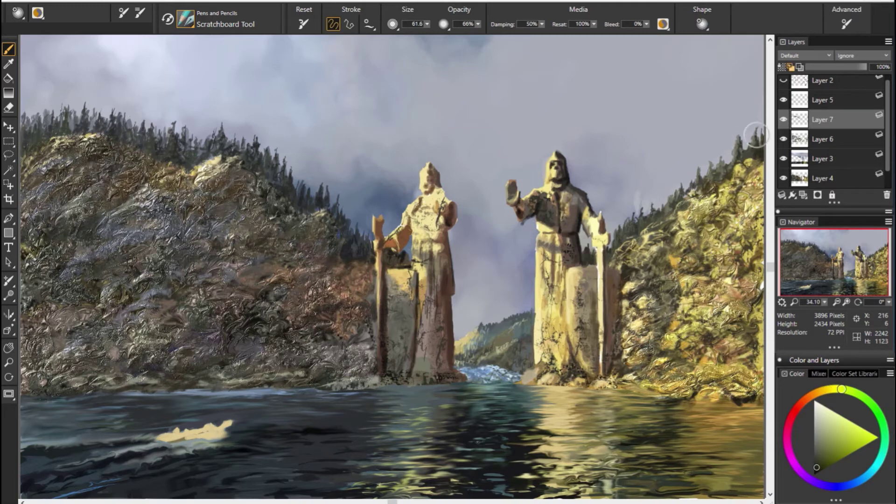
drag(742, 133, 739, 147)
alt+click(728, 198)
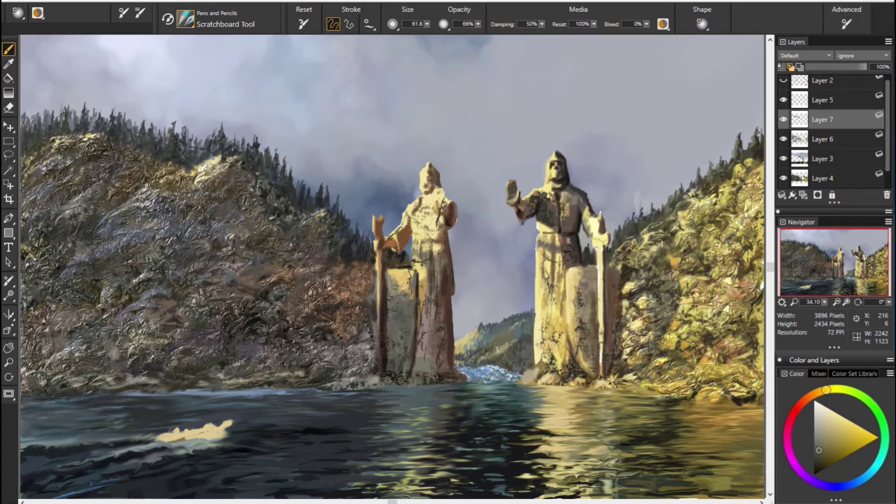
drag(733, 148, 729, 132)
Repaint the distant hilltop in misty blue-grey and add a faint pale stroke on the water.
alt+click(523, 332)
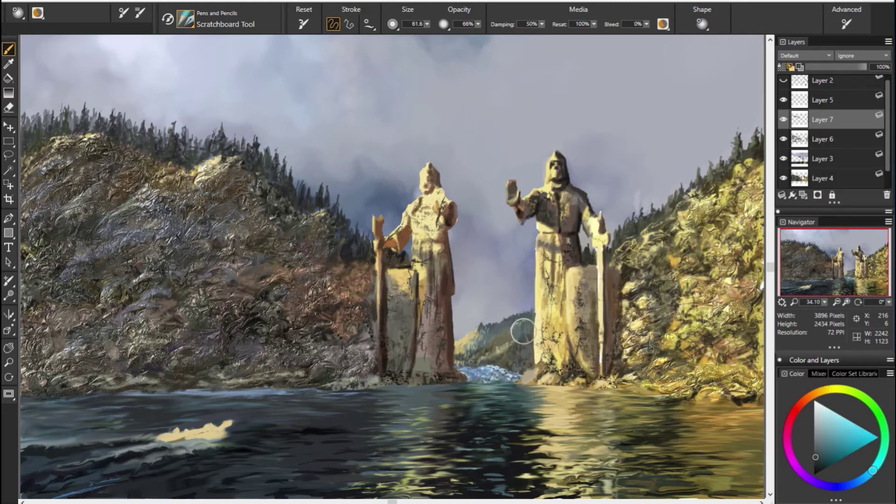
drag(524, 317, 513, 326)
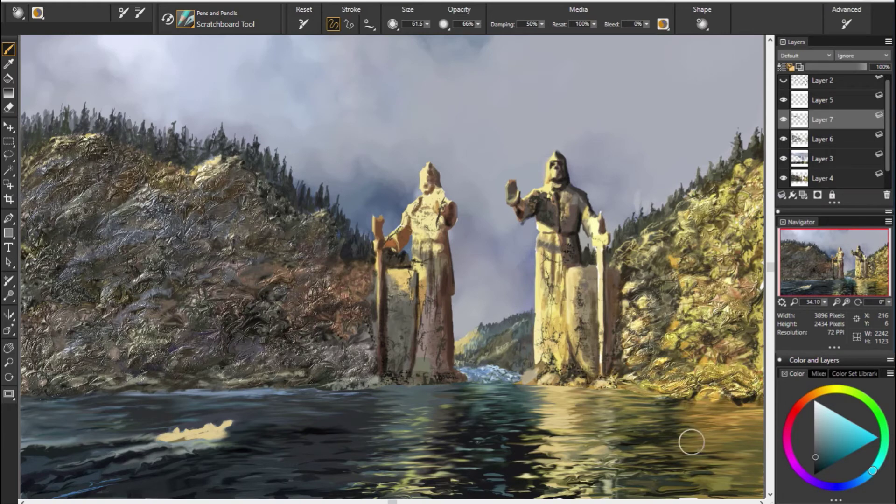
alt+click(580, 380)
alt+click(551, 390)
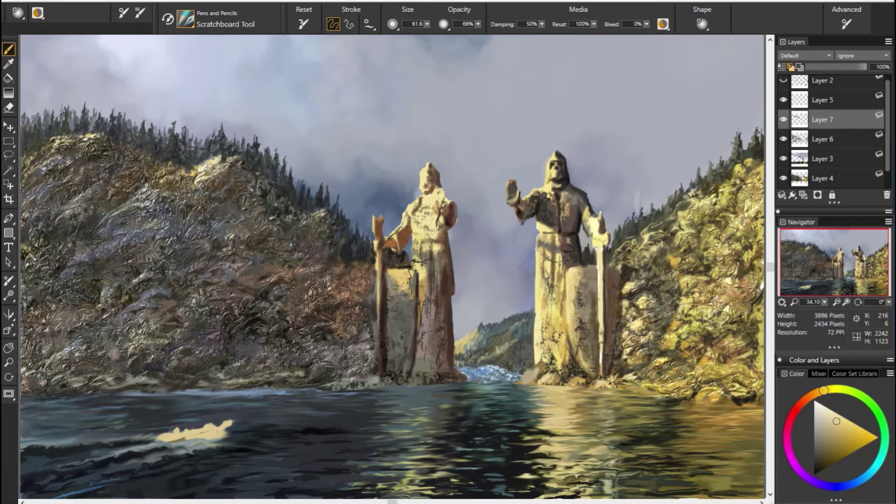
drag(525, 456, 504, 455)
Darken the bottom-right water with olive strokes.
alt+click(579, 455)
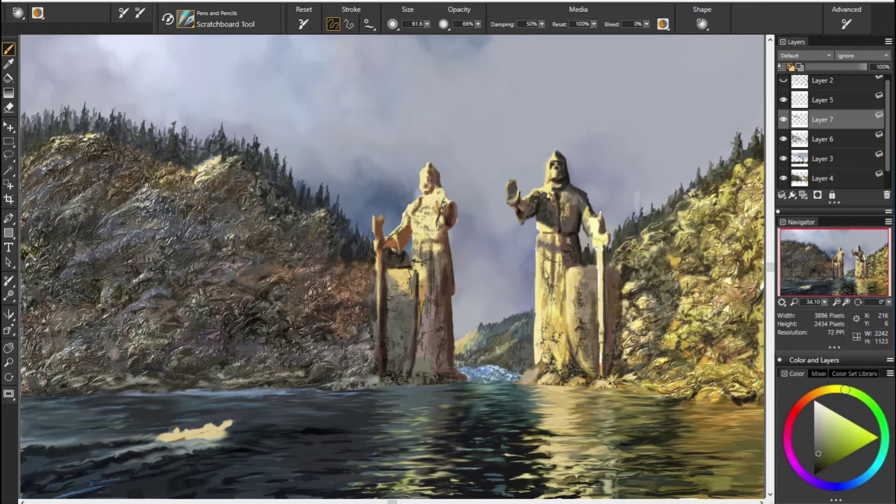
alt+click(428, 454)
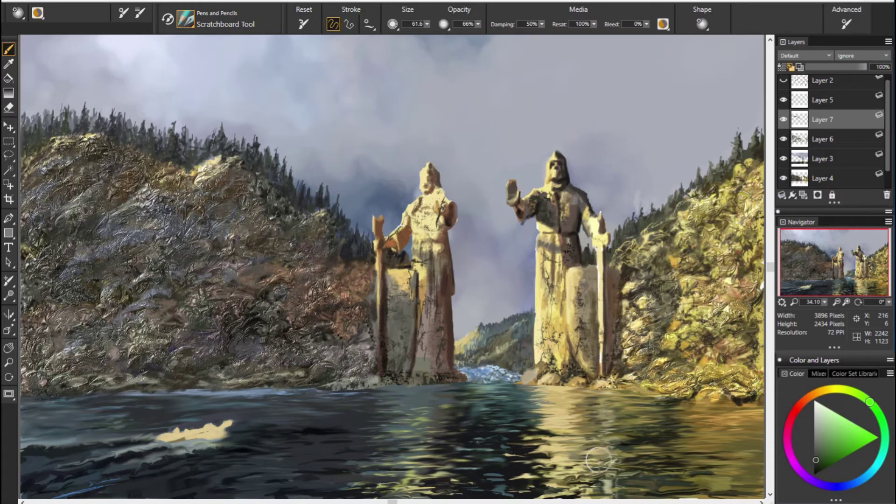
alt+click(589, 457)
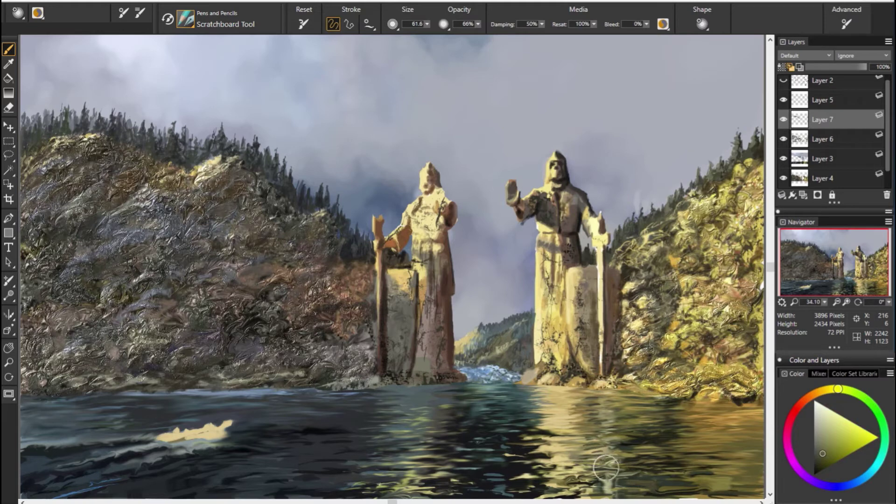
alt+click(649, 488)
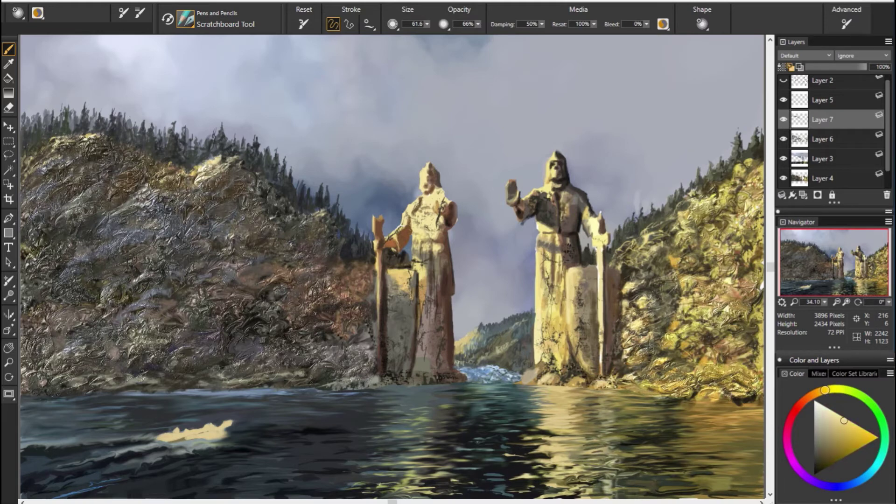
alt+click(728, 478)
drag(686, 471, 691, 495)
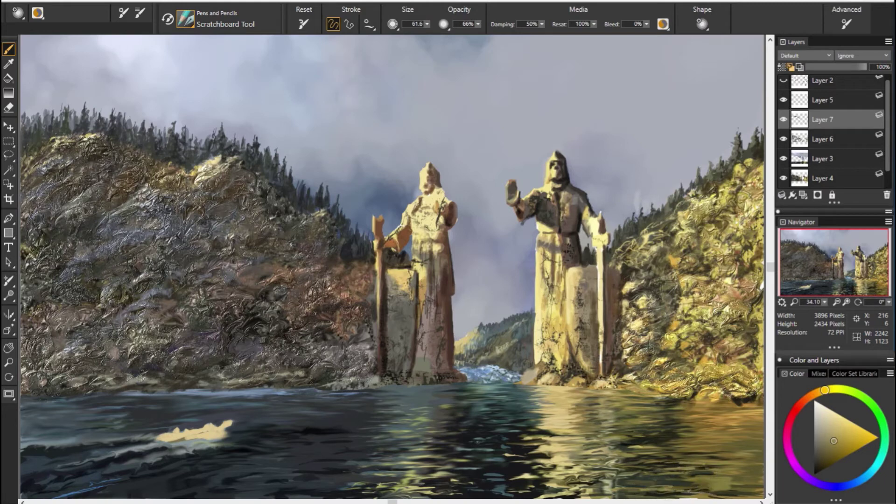
Sample a range of orange, yellow and olive tones from the shoreline water.
alt+click(747, 483)
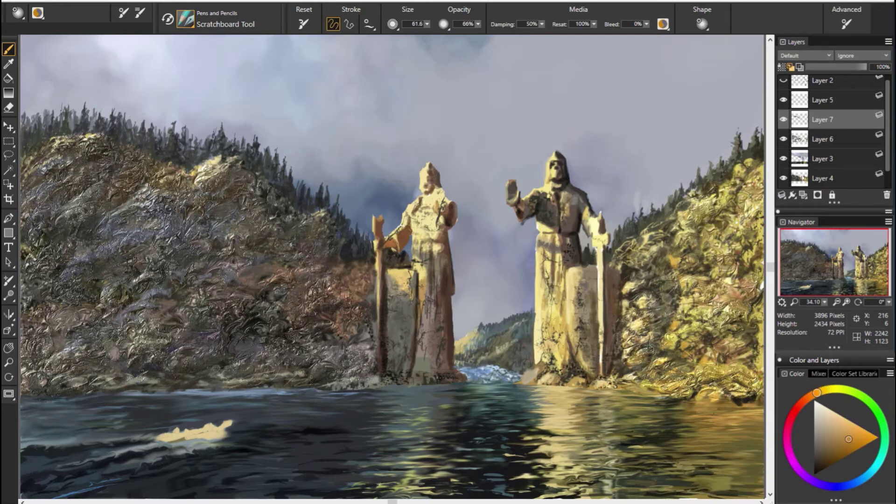
alt+click(700, 438)
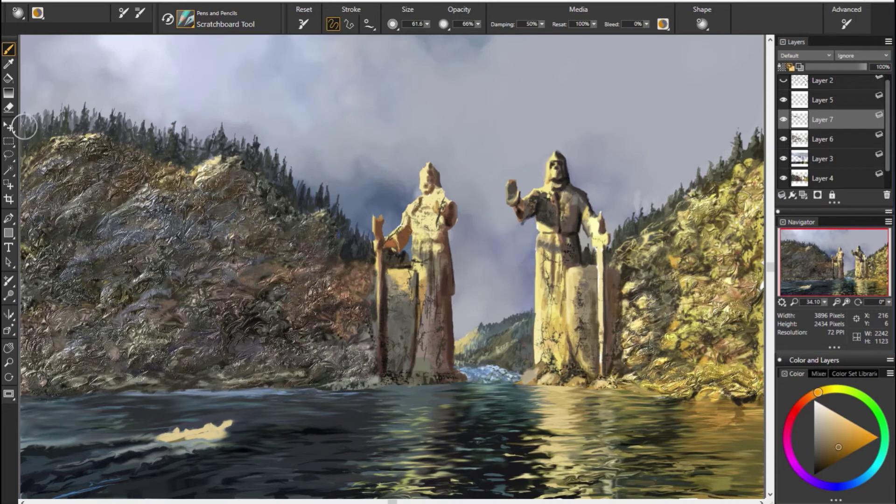
alt+click(695, 422)
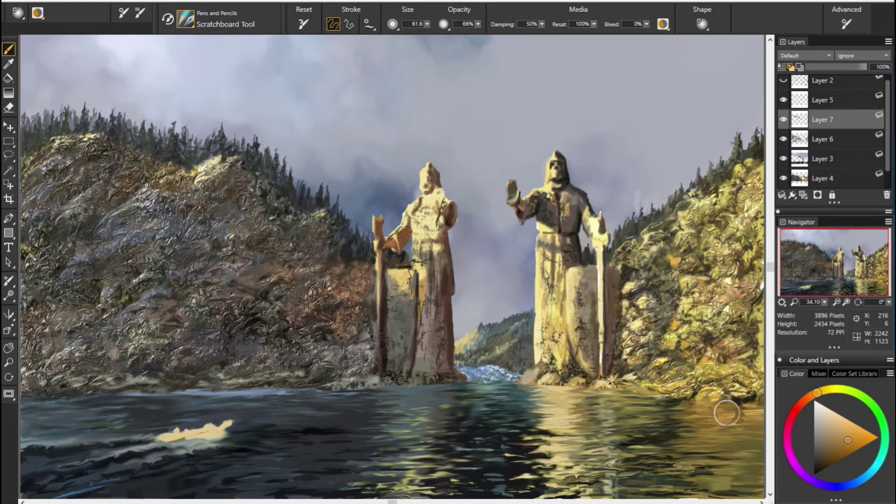
alt+click(721, 432)
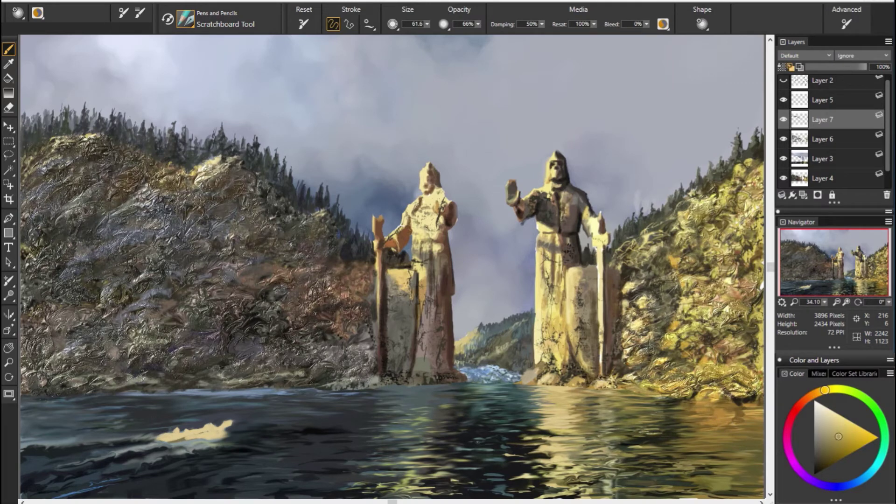
alt+click(691, 413)
alt+click(695, 410)
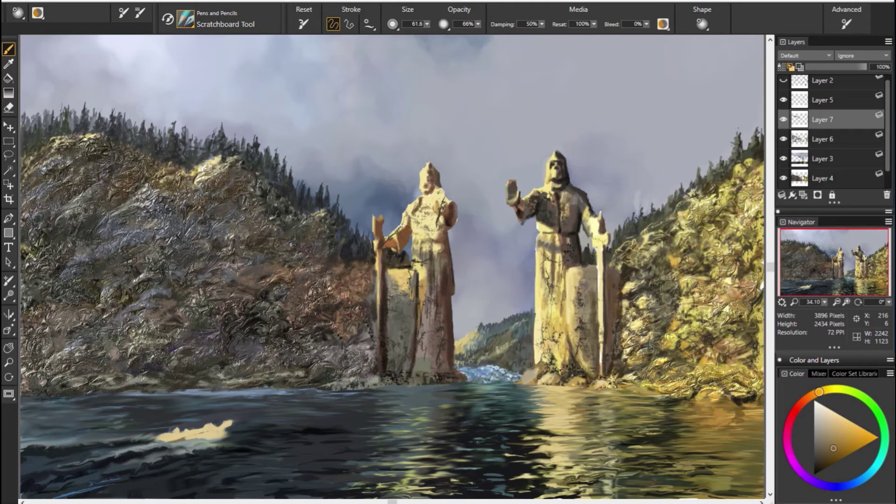
alt+click(744, 408)
alt+click(723, 414)
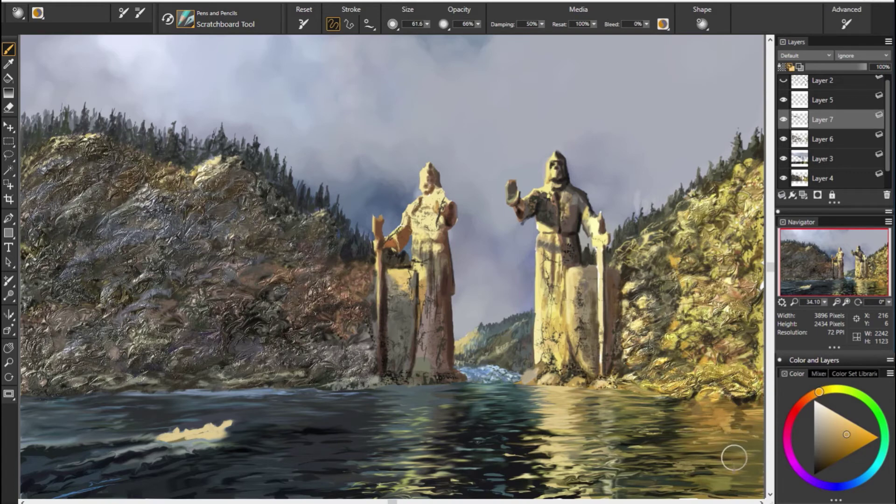
alt+click(711, 428)
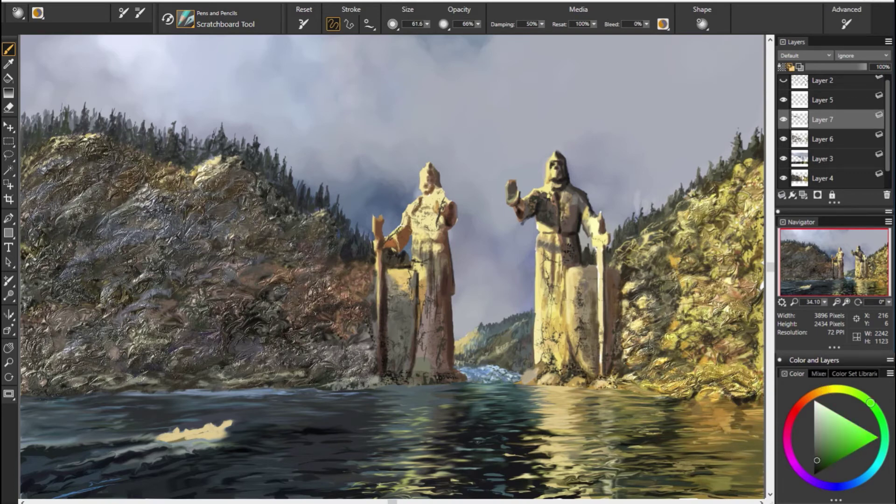
alt+click(660, 404)
alt+click(660, 411)
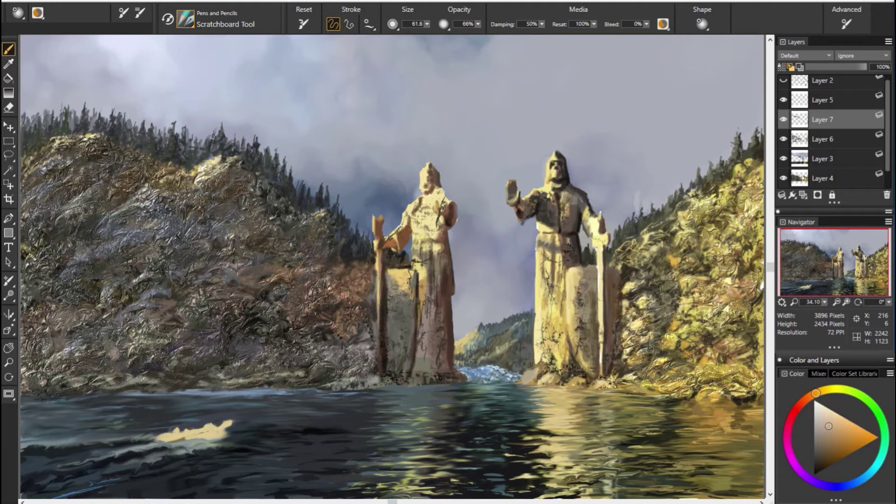
Paint light highlights along the shoreline water edge and the right shoreline.
alt+click(761, 284)
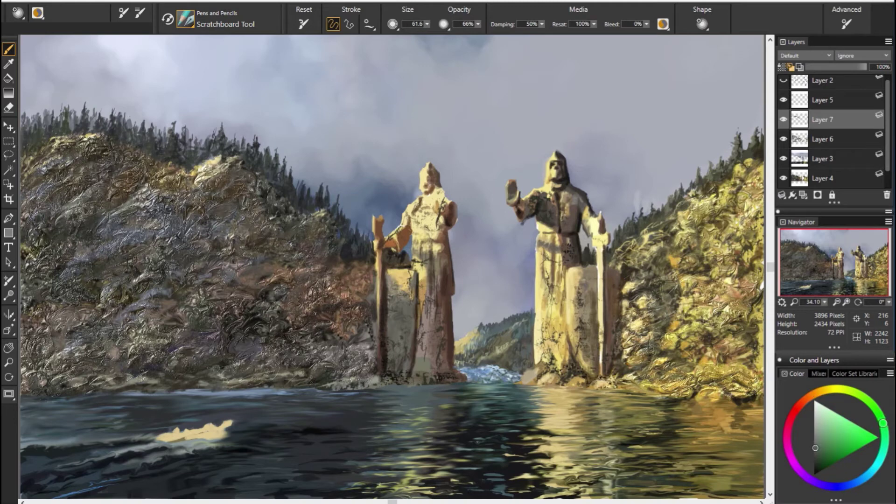
alt+click(605, 408)
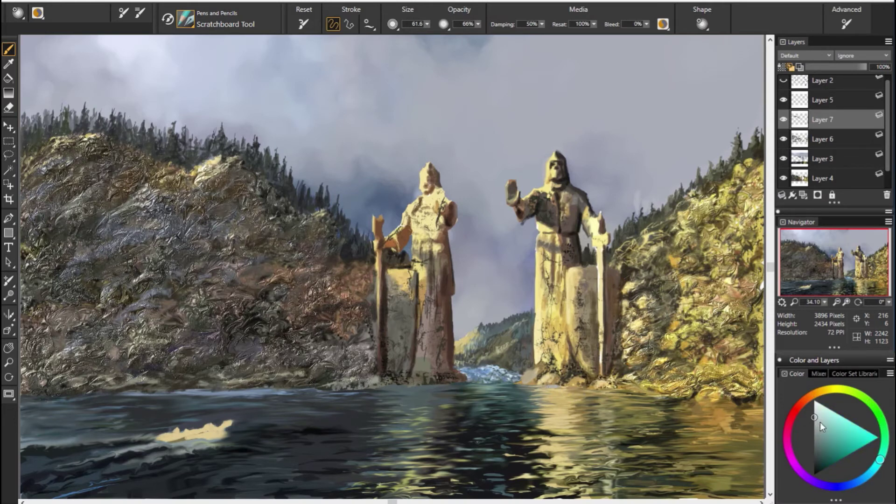
alt+click(678, 410)
drag(610, 393, 642, 396)
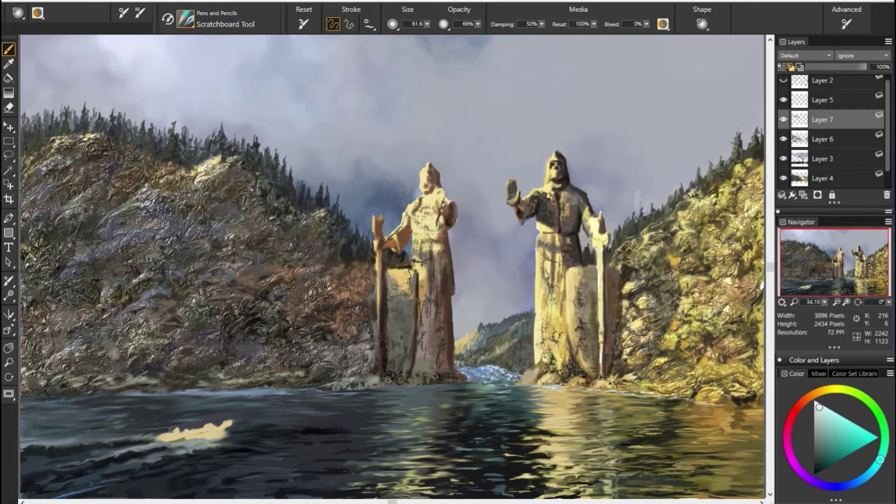
drag(705, 402, 761, 404)
alt+click(747, 417)
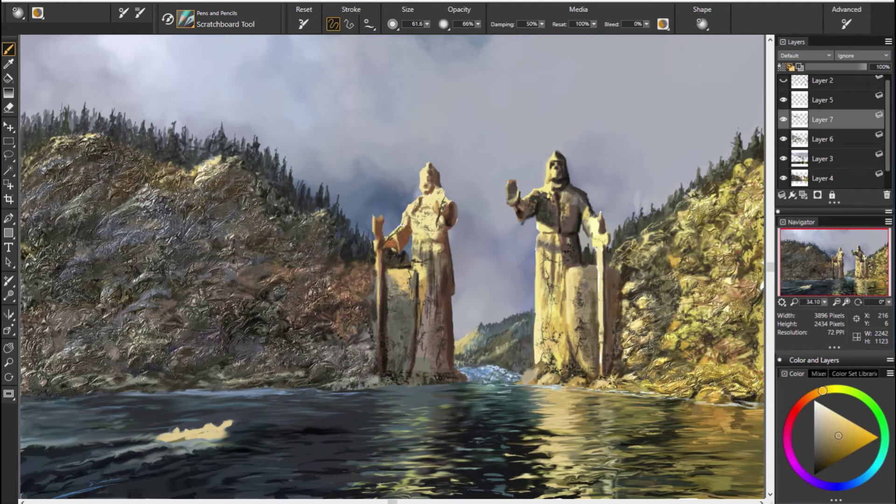
alt+click(629, 395)
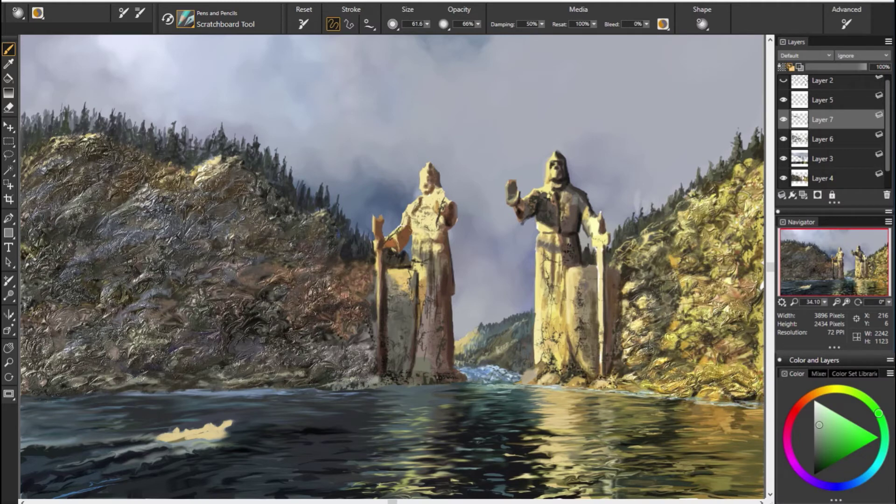
Darken a strip along the left shoreline with a green stroke.
alt+click(658, 392)
click(784, 119)
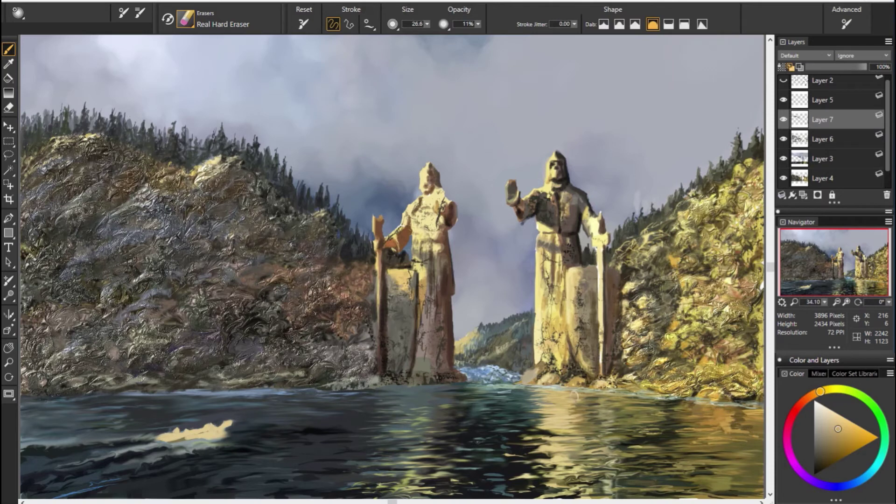
alt+click(626, 420)
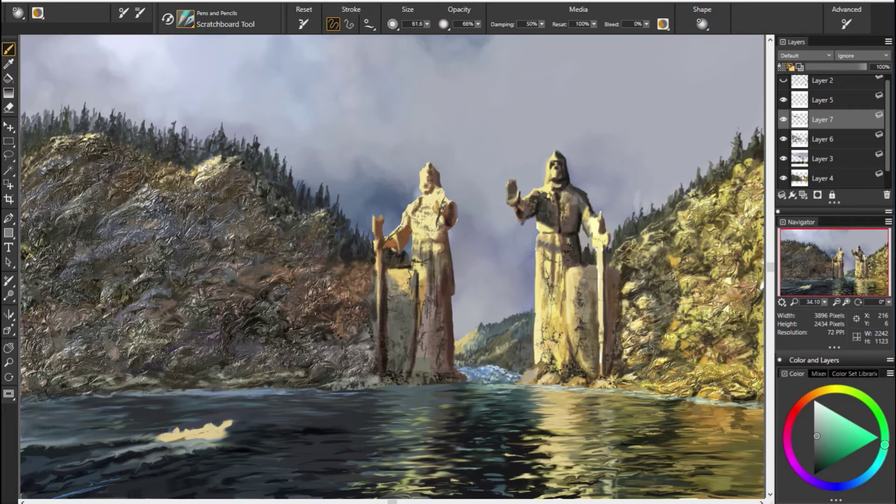
alt+click(112, 399)
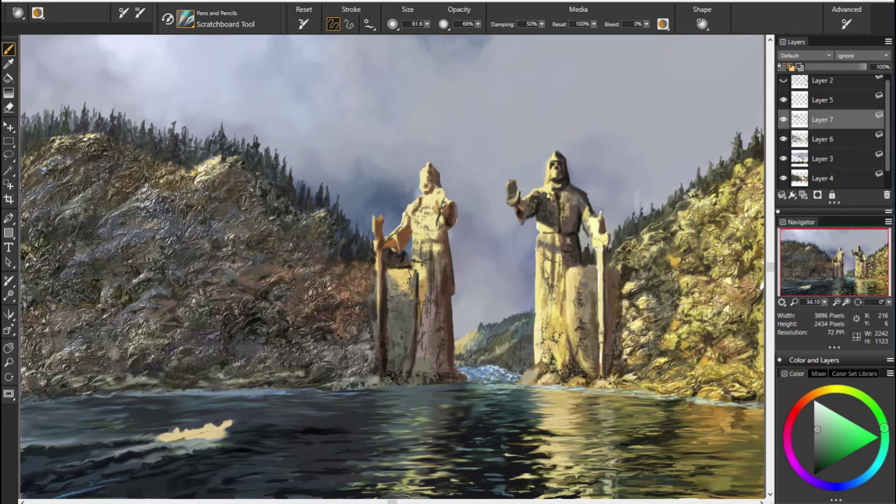
alt+click(109, 398)
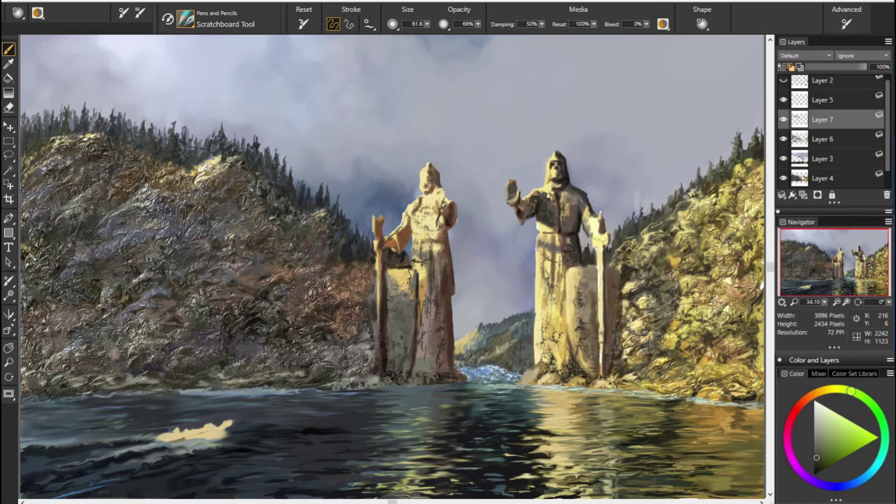
alt+click(209, 389)
drag(261, 382, 206, 392)
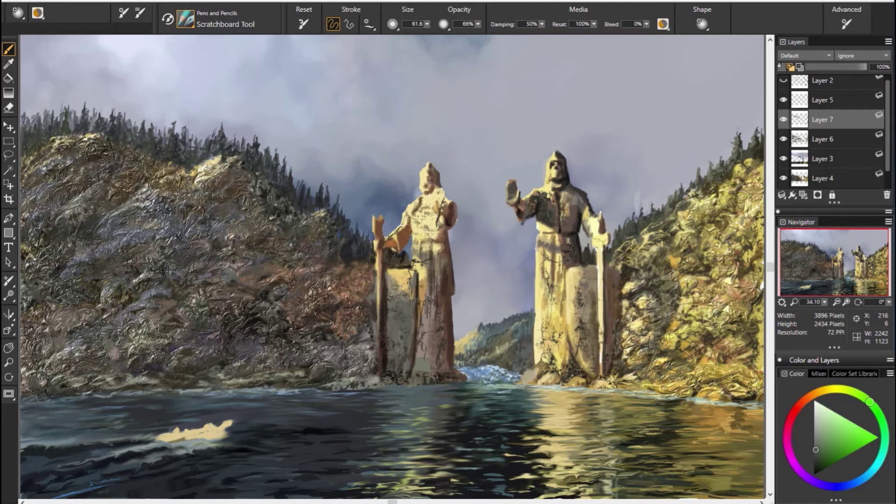
Sample dark tones near the rapids and cover the yellow highlight in the water.
alt+click(68, 401)
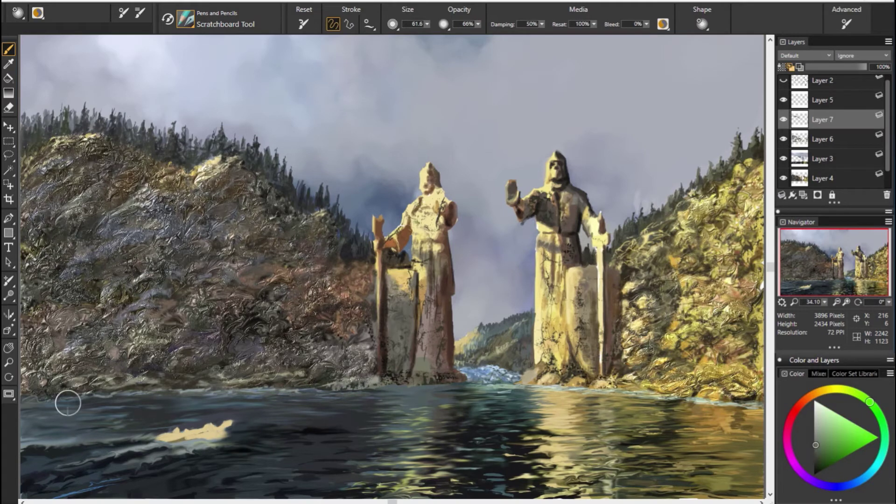
alt+click(217, 384)
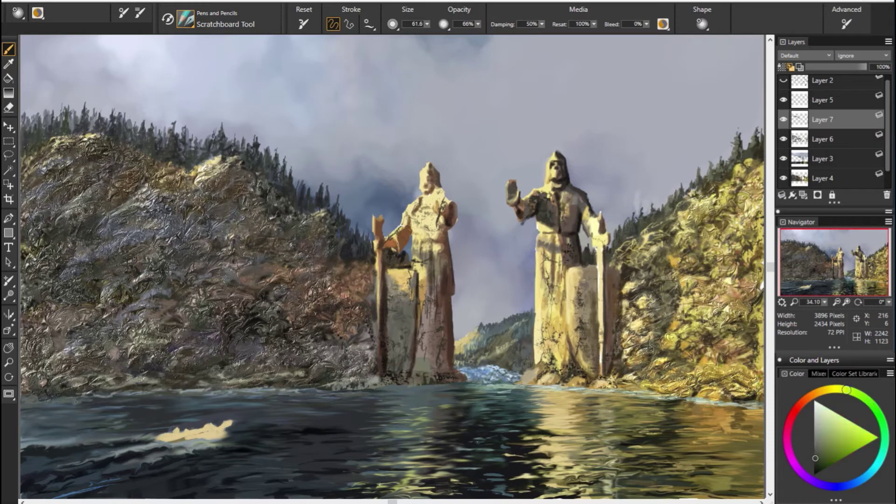
alt+click(93, 434)
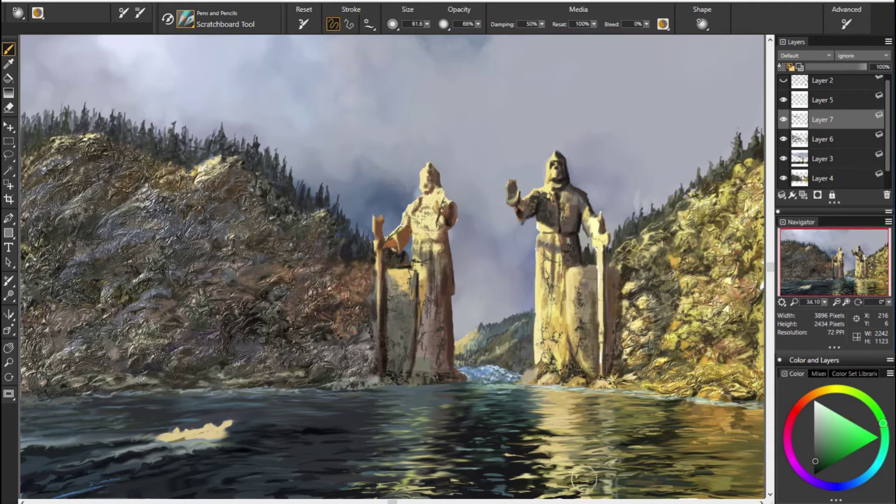
alt+click(486, 380)
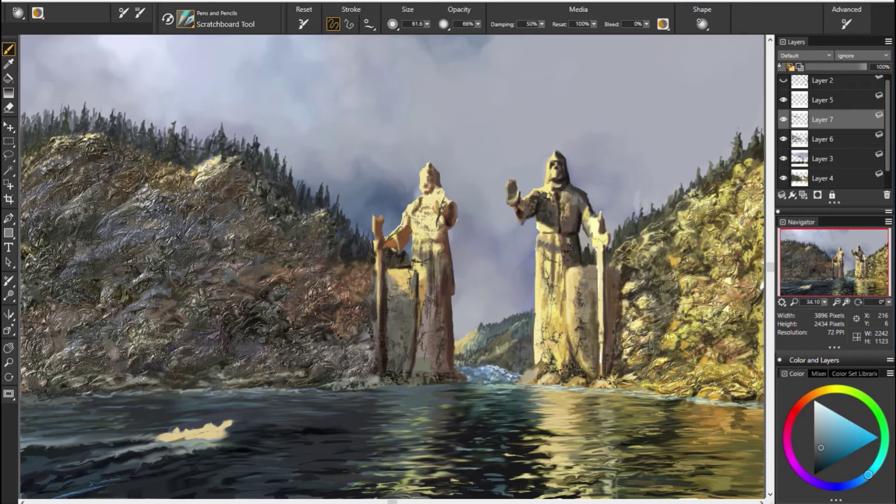
alt+click(473, 374)
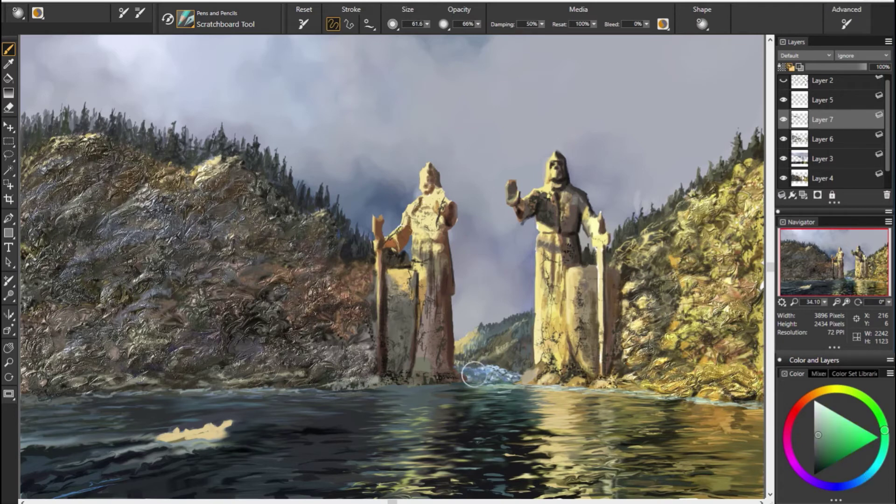
alt+click(664, 481)
alt+click(470, 375)
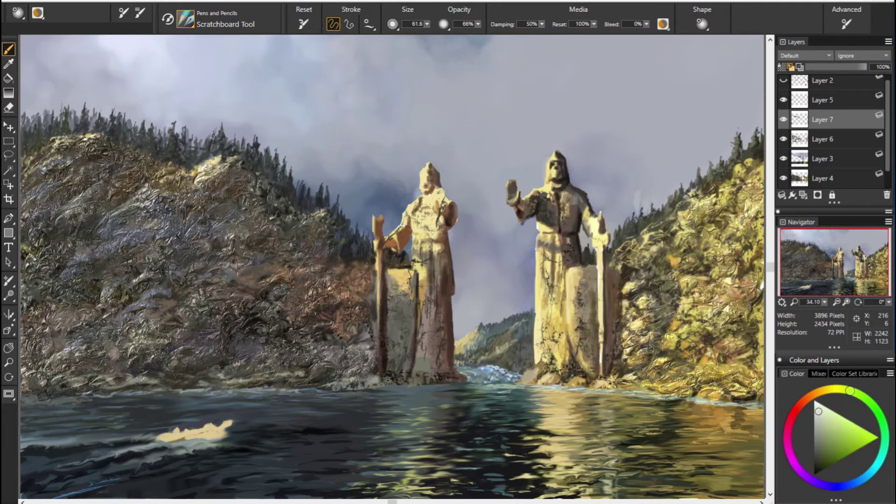
alt+click(470, 374)
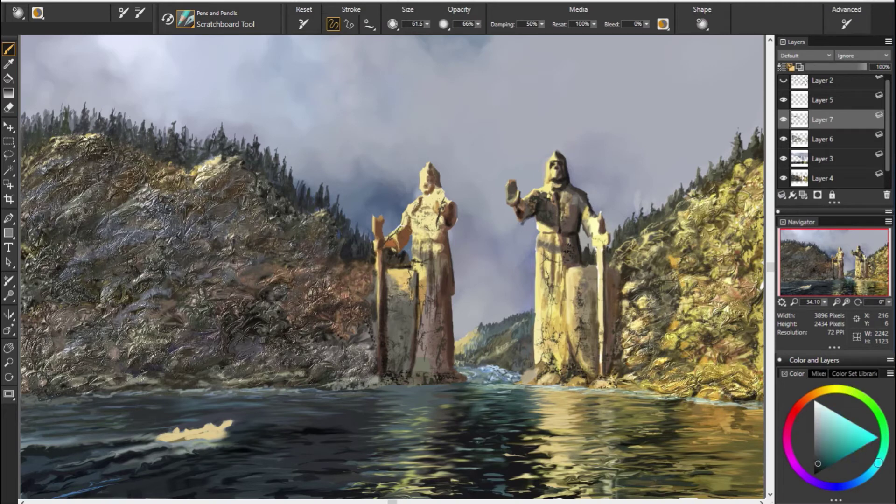
alt+click(462, 366)
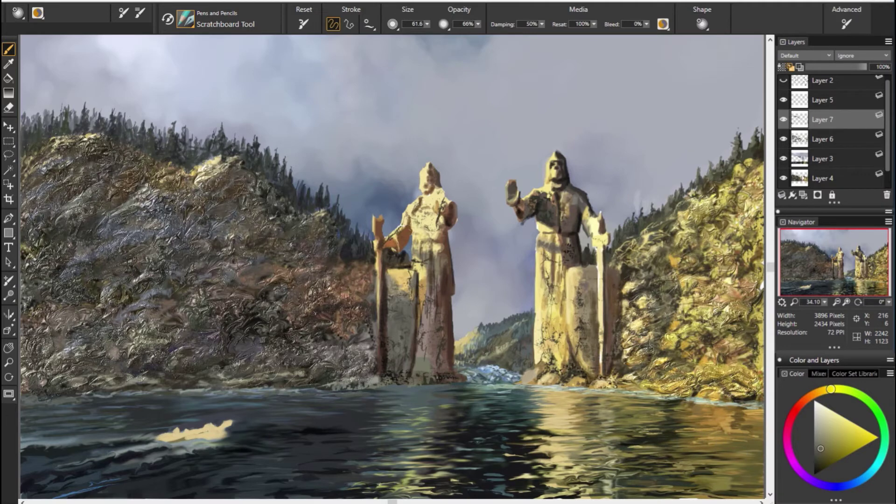
alt+click(535, 430)
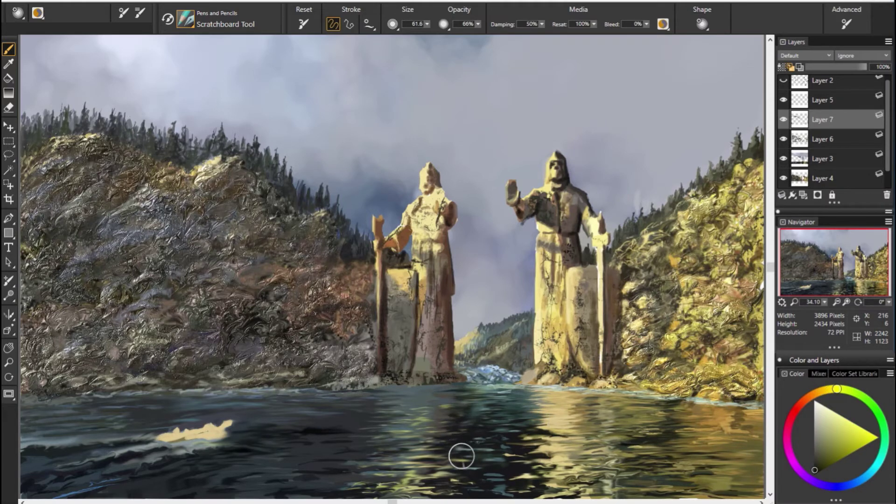
drag(461, 457, 448, 466)
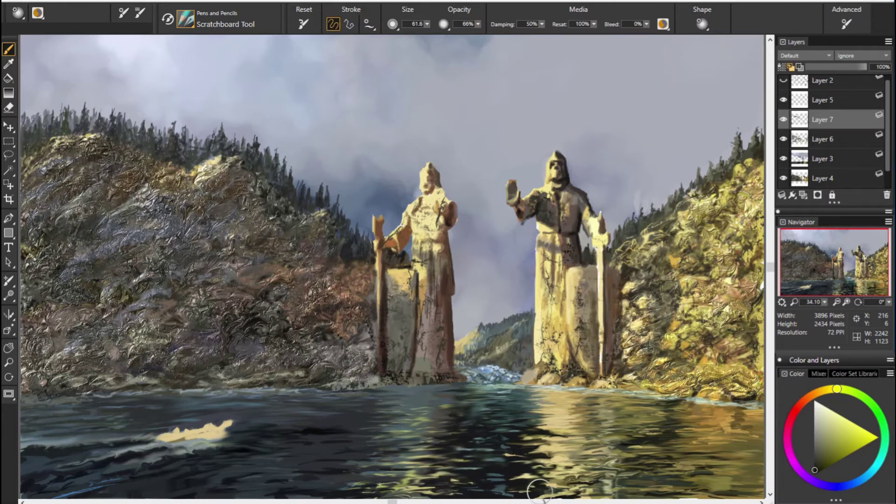
Adjust the paint colour to a darker green shade.
alt+click(655, 417)
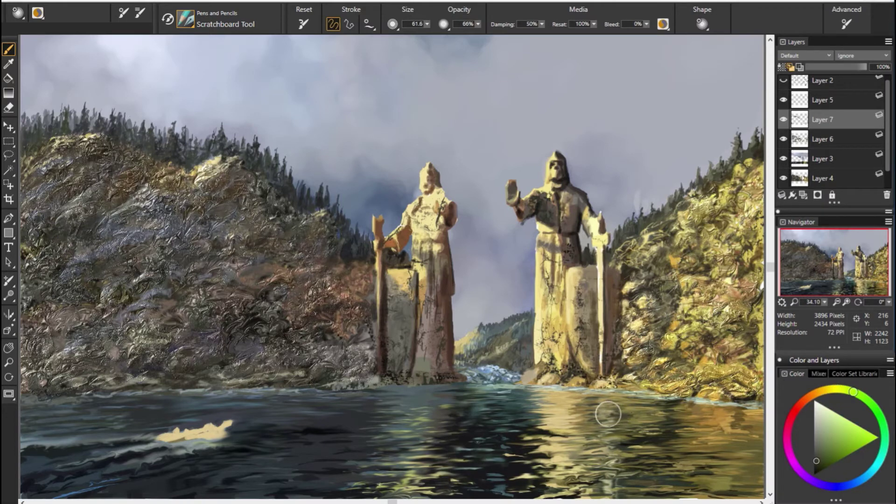
alt+click(633, 424)
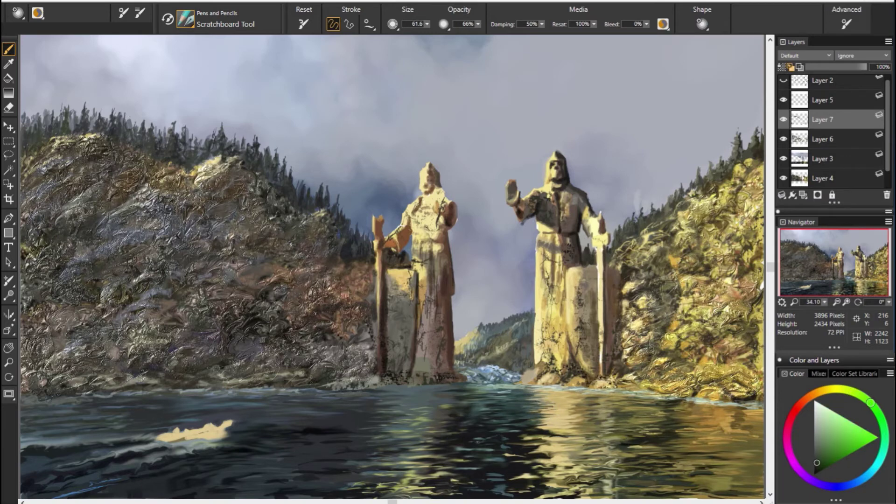
alt+click(247, 266)
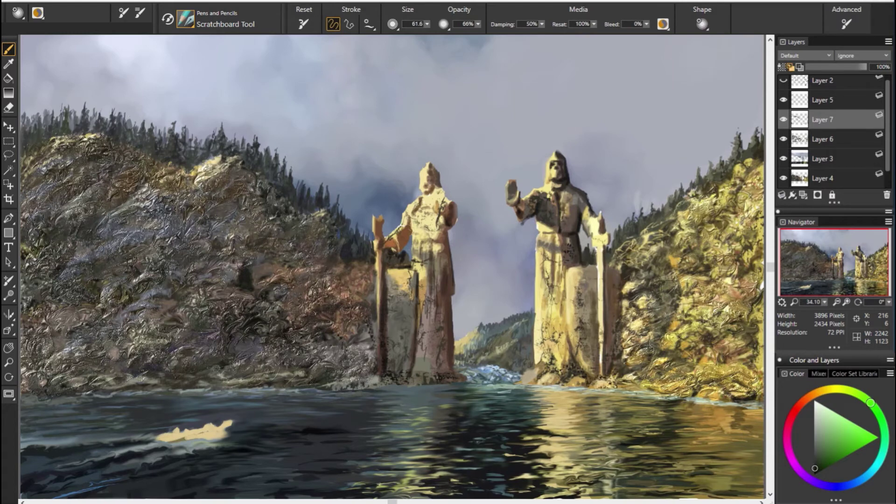
alt+click(347, 291)
Add dark pine shapes around the small tree on the left cliff, then check with Layer 7 hidden.
alt+click(249, 279)
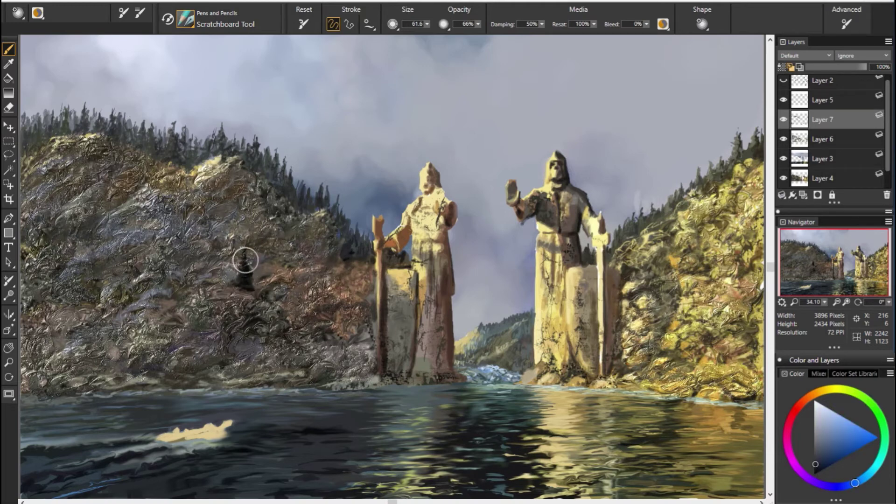
drag(239, 280, 261, 285)
alt+click(348, 256)
alt+click(355, 236)
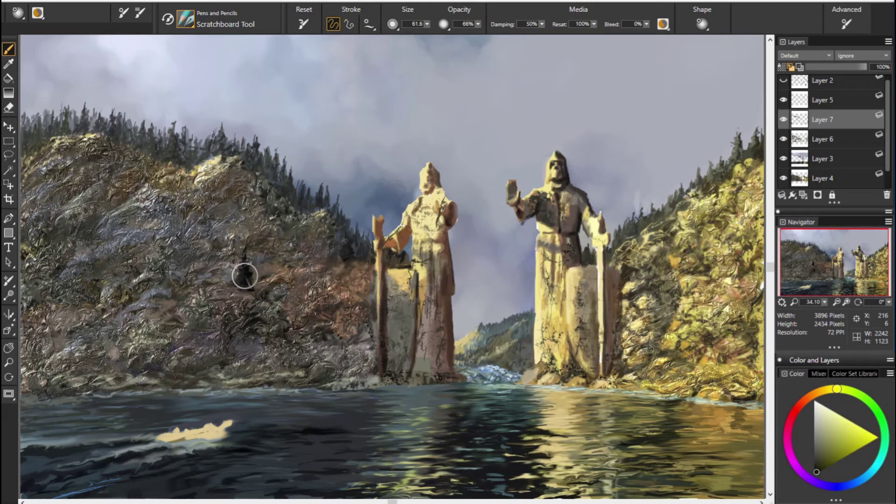
drag(242, 272, 260, 273)
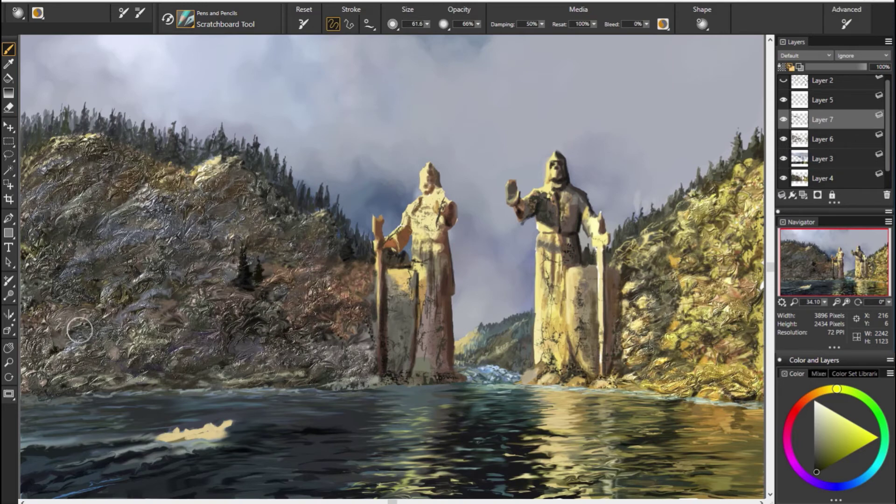
click(784, 120)
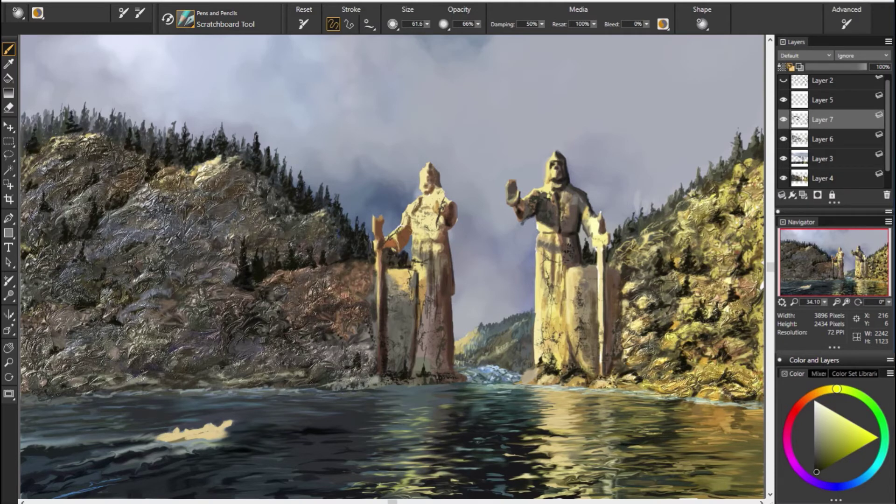
Stroke dark pine detail along the left hillside's upper edge.
drag(42, 150, 31, 165)
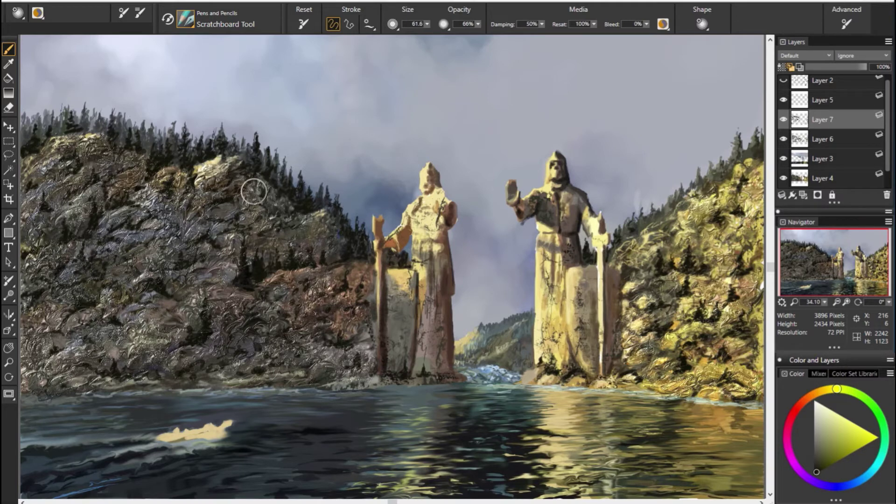
Compare with Layer 7 hidden, then scratch dark strokes into the right and left waterline rocks.
click(783, 119)
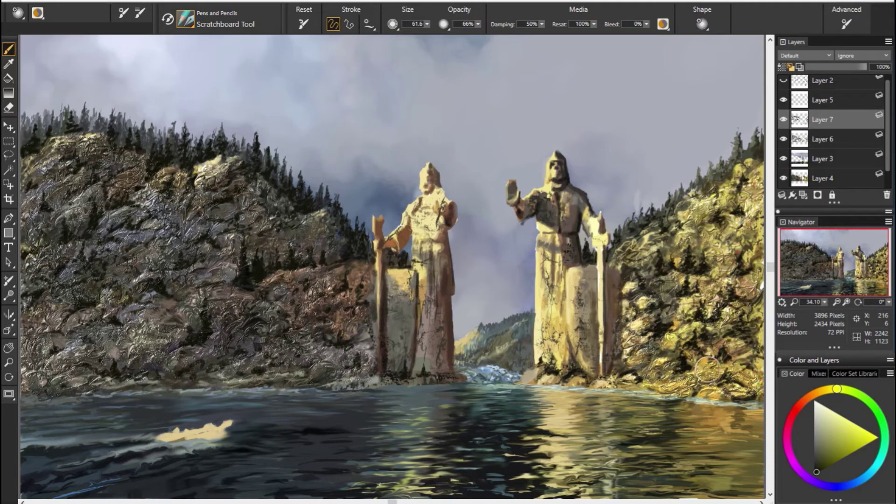
drag(676, 373, 719, 357)
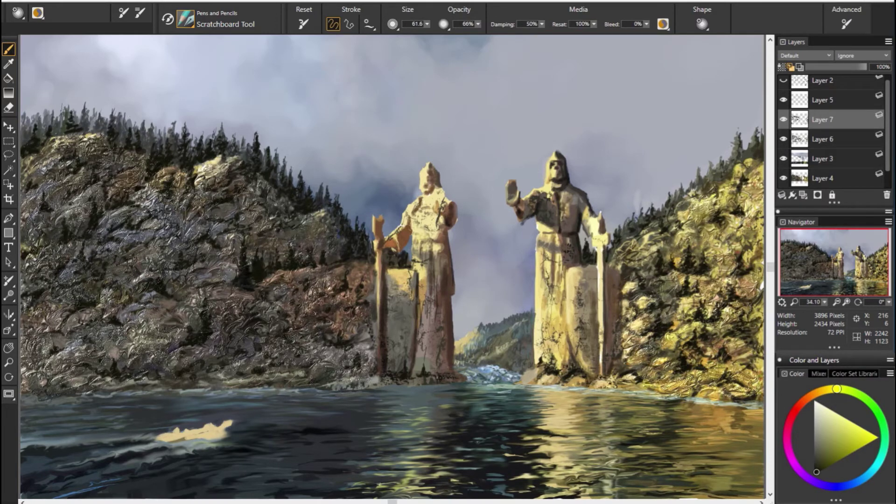
drag(668, 396, 716, 396)
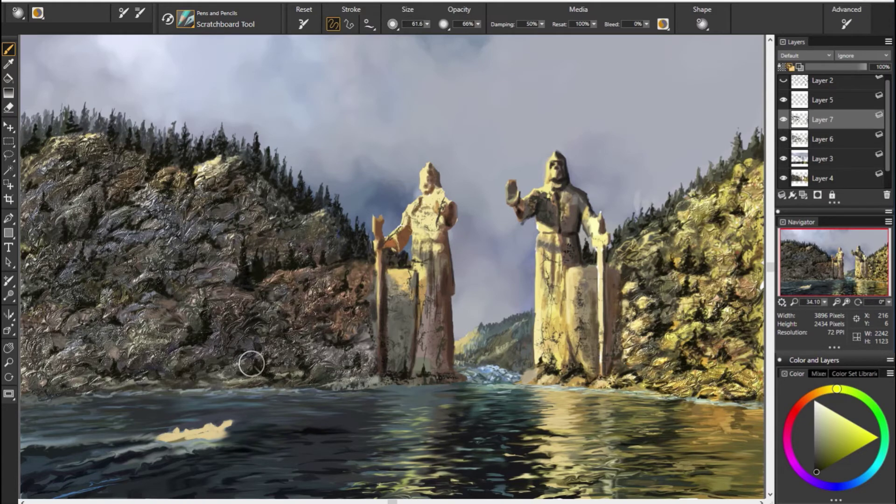
drag(201, 355, 212, 346)
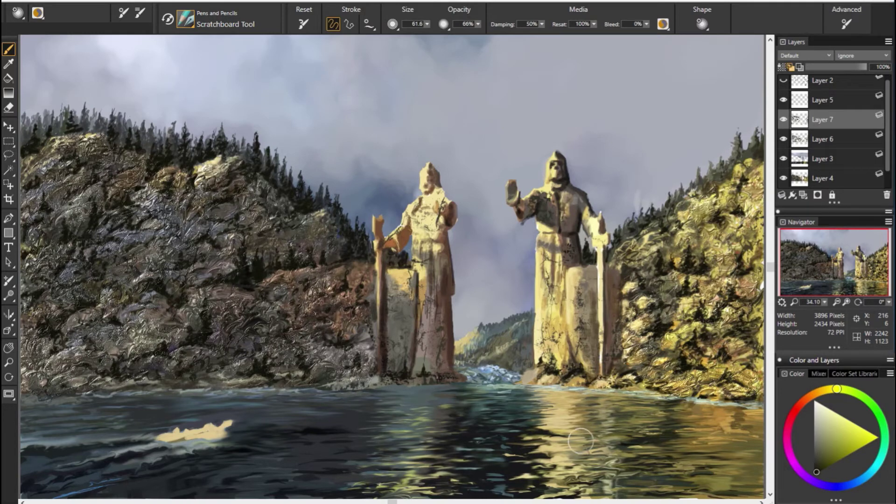
Pick a new colour, set brush opacity to 46%, and make Layer 5 active.
click(783, 119)
alt+click(574, 235)
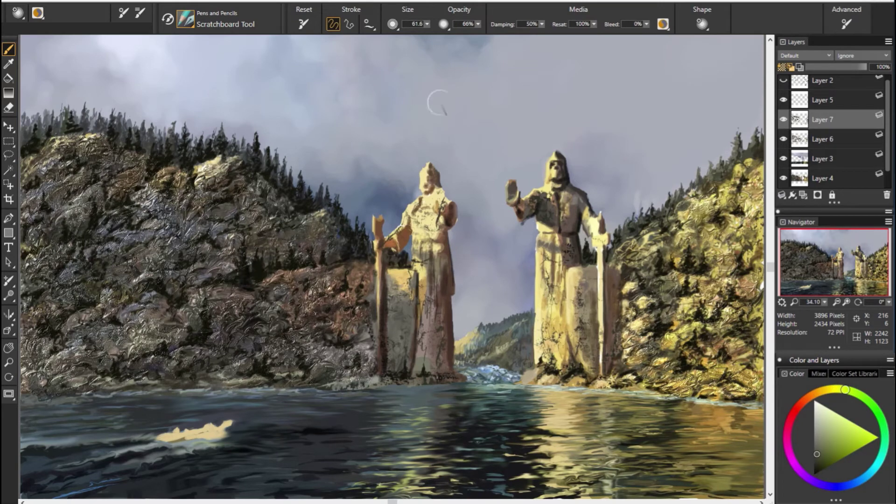
key(0)
alt+click(528, 237)
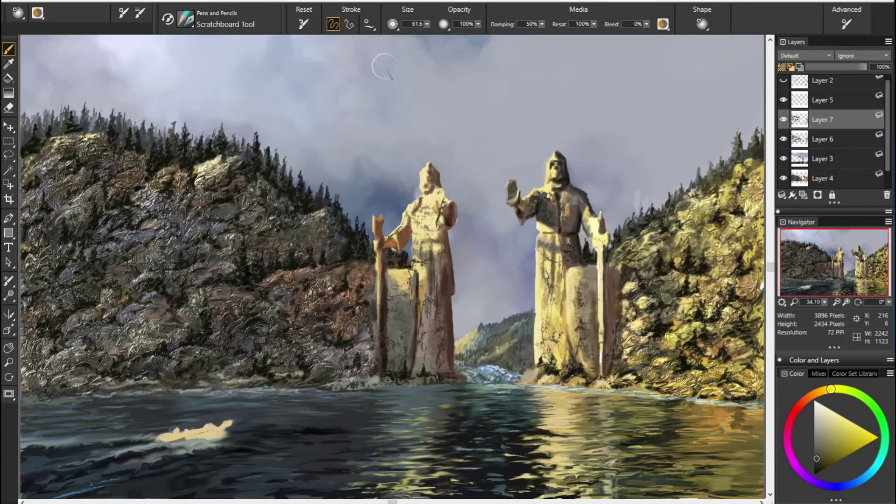
drag(478, 23, 473, 35)
click(418, 87)
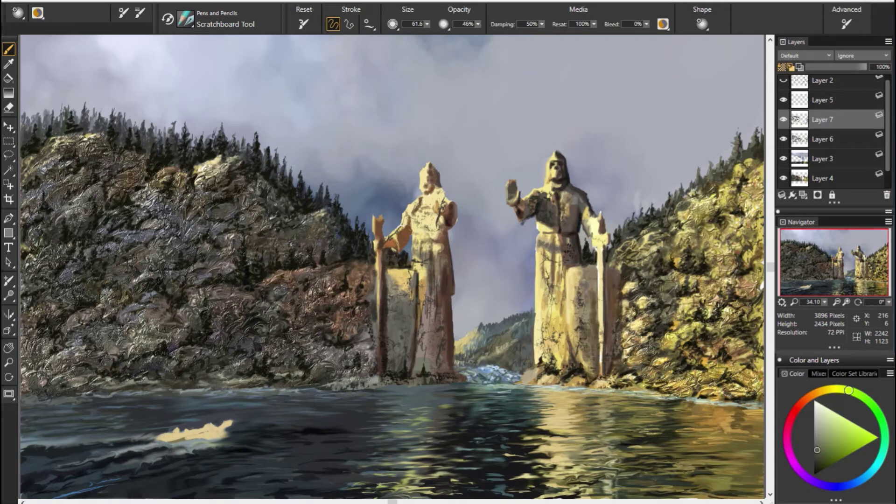
click(792, 101)
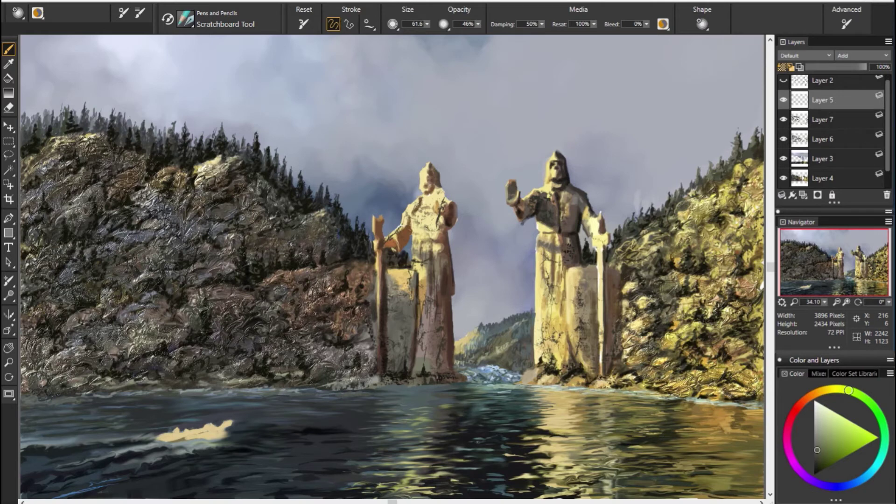
Switch to the blender brush and collapse the selected painted layers into Layer 4.
key(b)
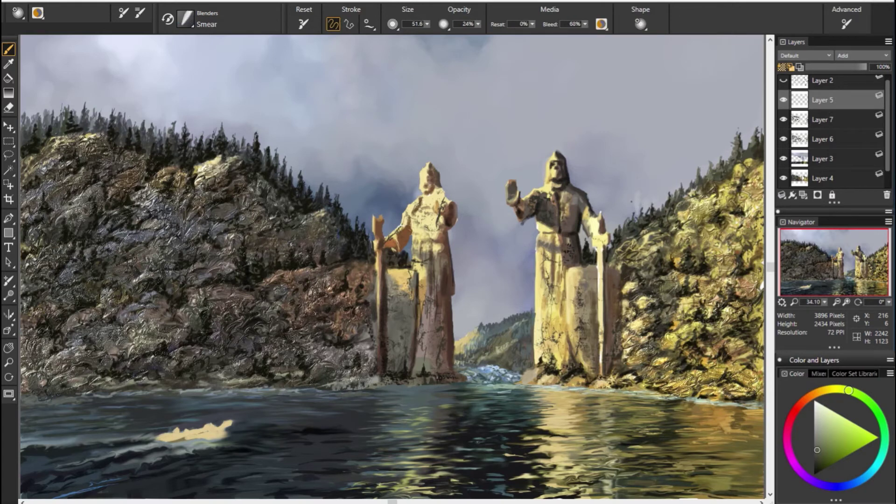
click(783, 119)
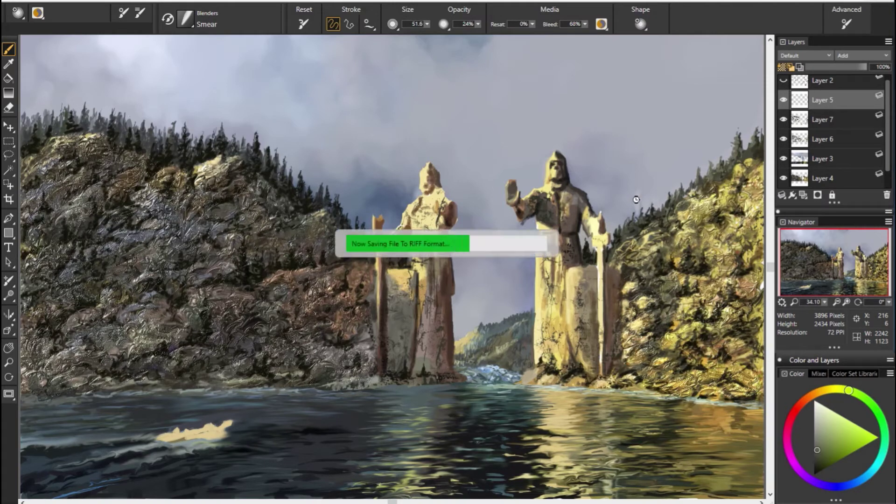
scroll(831, 140, down, 1)
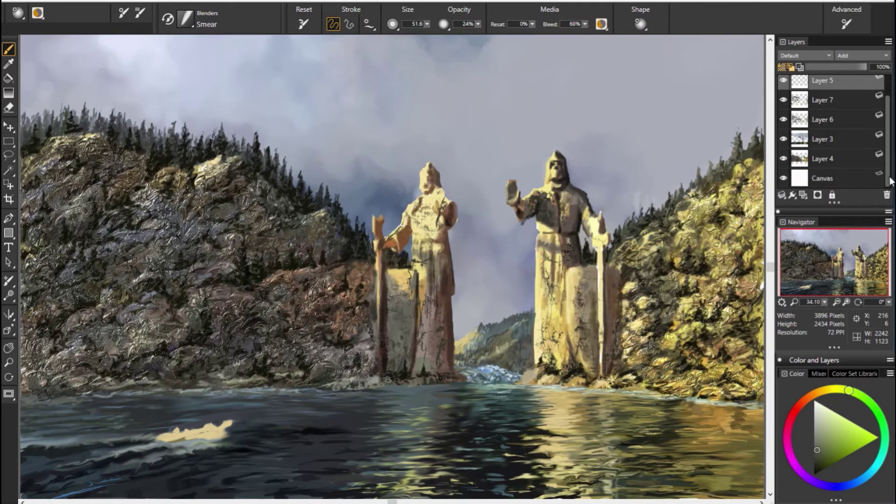
shift+click(788, 166)
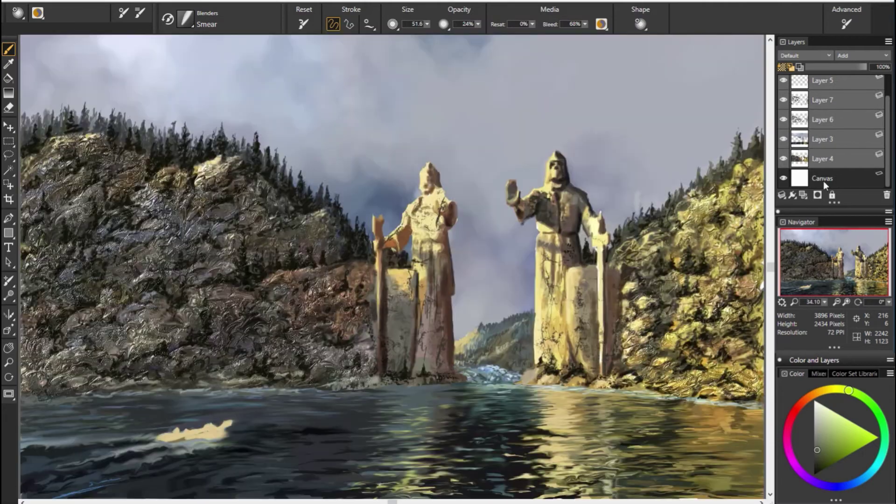
click(781, 195)
click(707, 241)
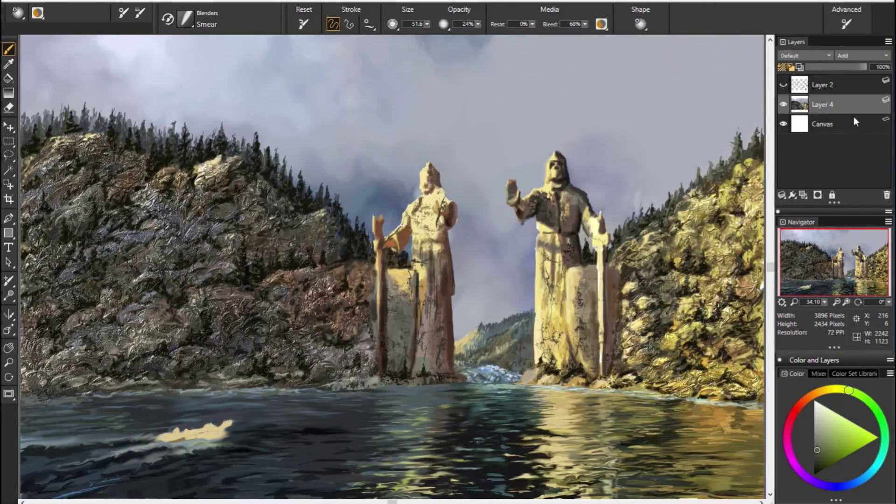
Duplicate the merged Layer 4 and enlarge the brush to about 61.7.
click(803, 195)
click(690, 183)
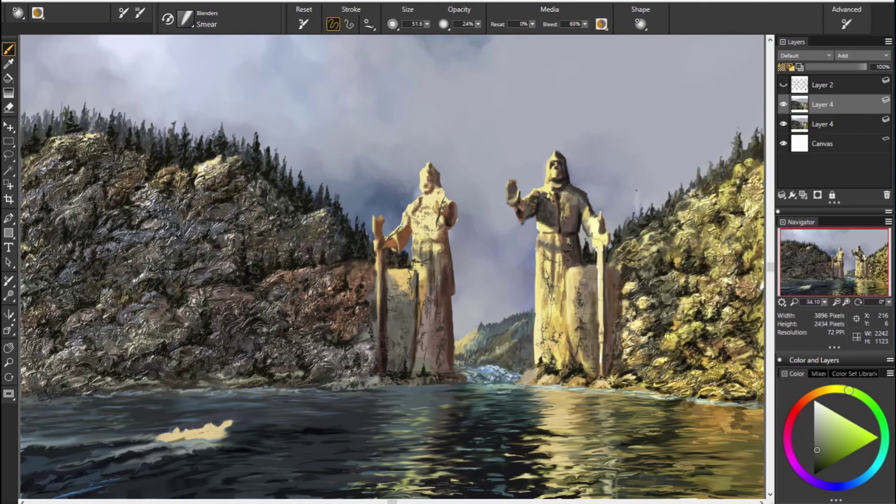
drag(648, 170, 653, 170)
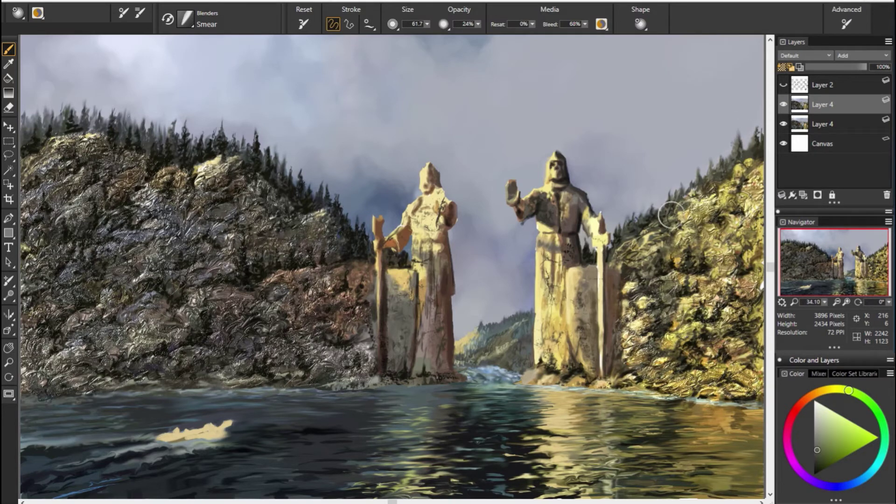
Add a new layer, show the Layer 2 line art, zoom on the statues and select the Scratchboard Tool.
click(805, 195)
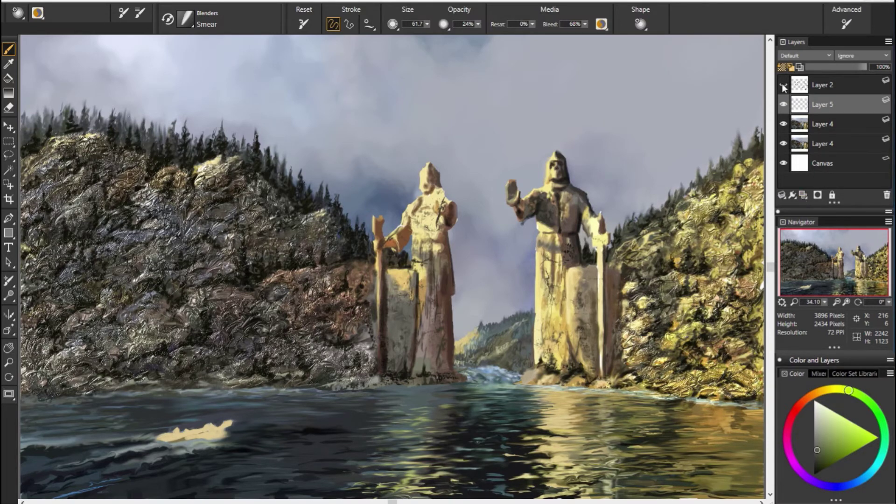
click(784, 85)
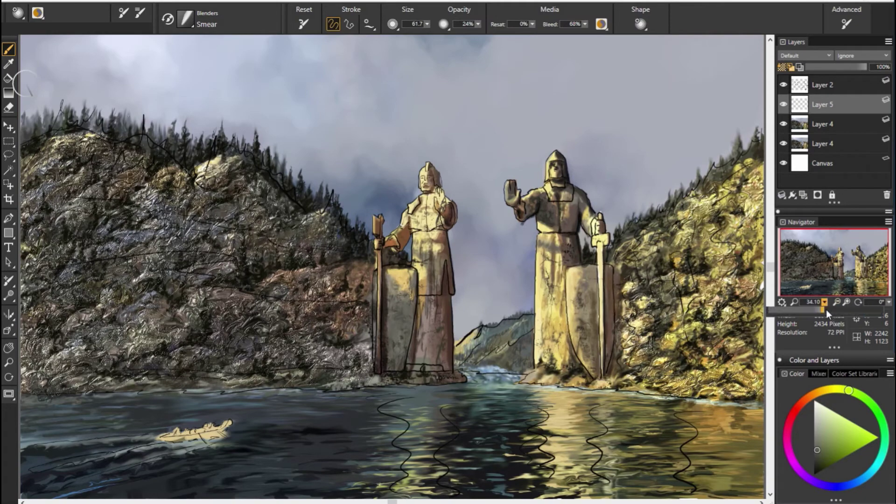
drag(824, 302, 828, 308)
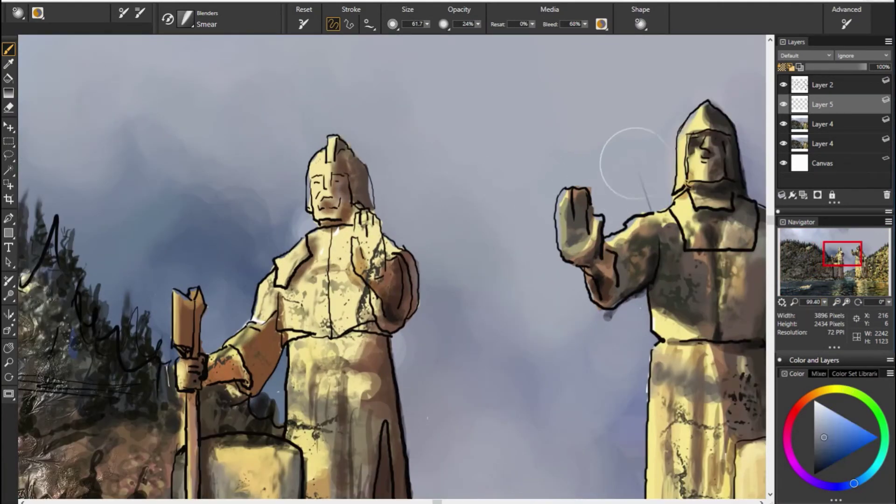
alt+click(413, 201)
key(bracketleft)
key(bracketleft)
key(bracketleft)
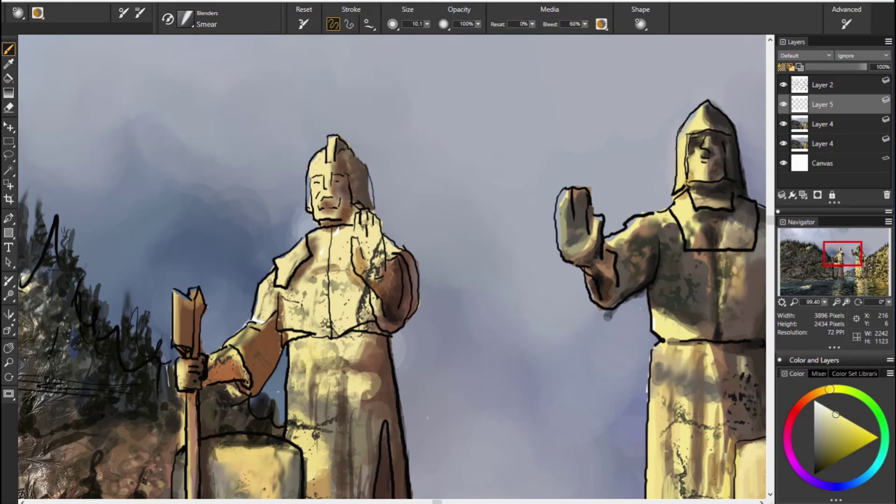
key(slash)
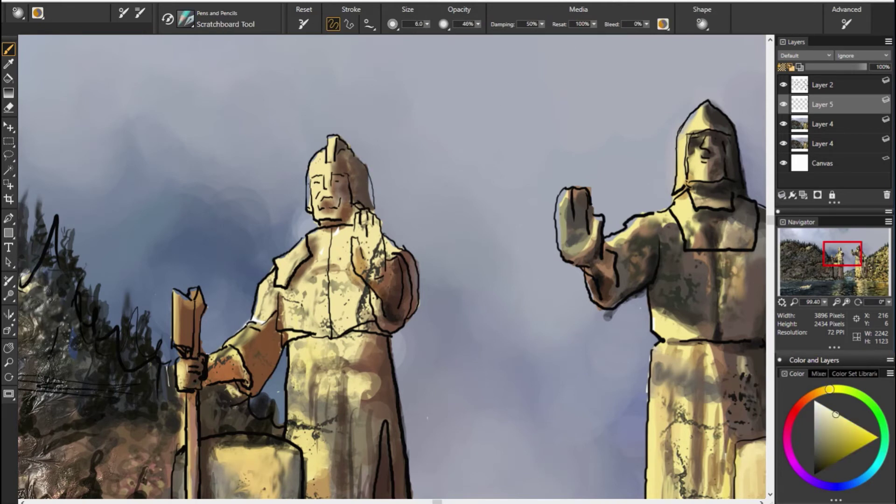
click(784, 104)
click(783, 84)
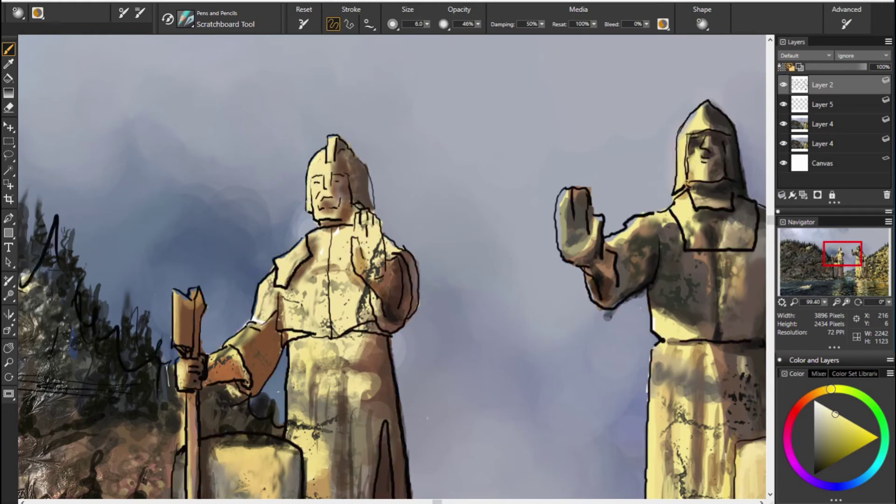
Shade the left statue's cheek and eye darker and brighten its mouth area.
alt+click(559, 194)
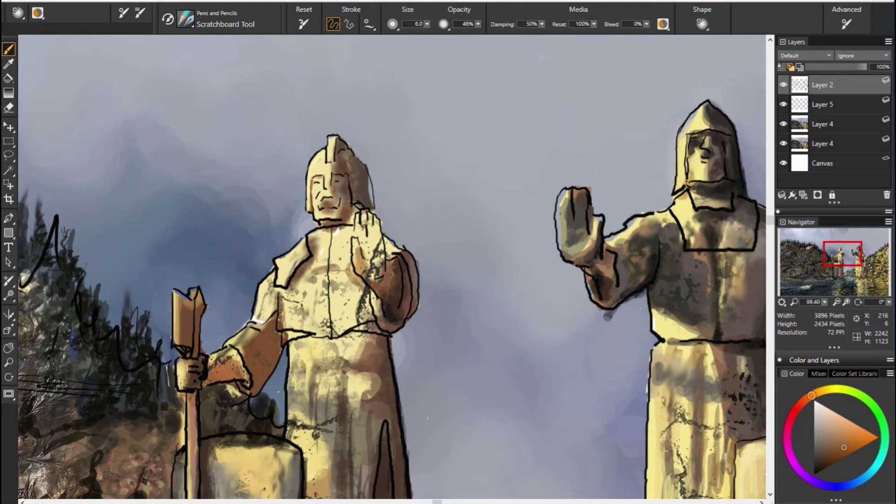
alt+click(344, 187)
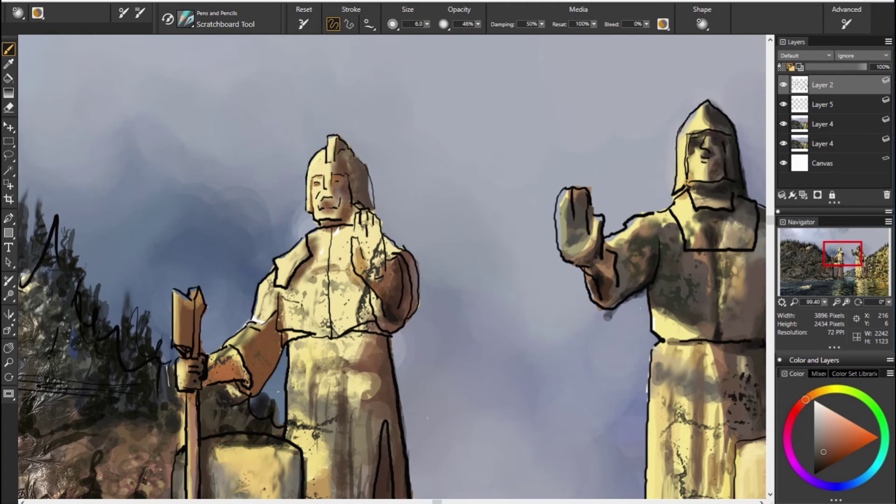
alt+click(335, 181)
alt+click(337, 180)
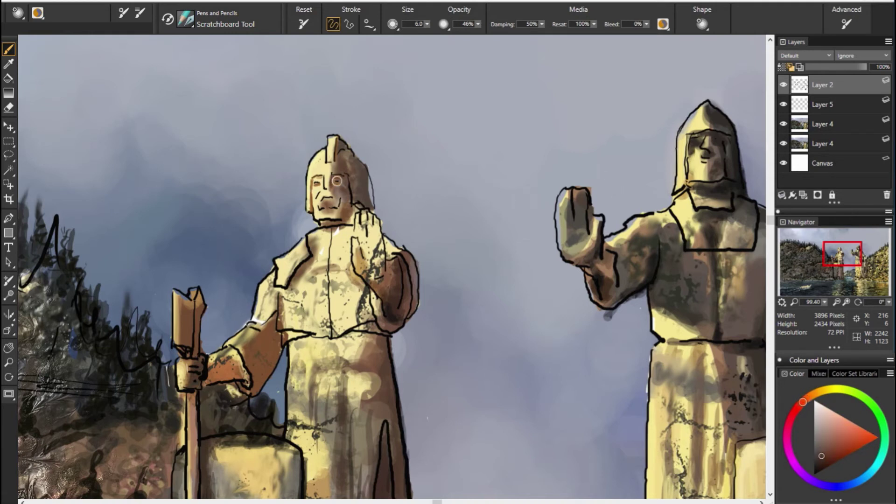
mouse_move(339, 182)
mouse_down()
mouse_move(349, 194)
mouse_move(317, 185)
mouse_up()
alt+click(625, 231)
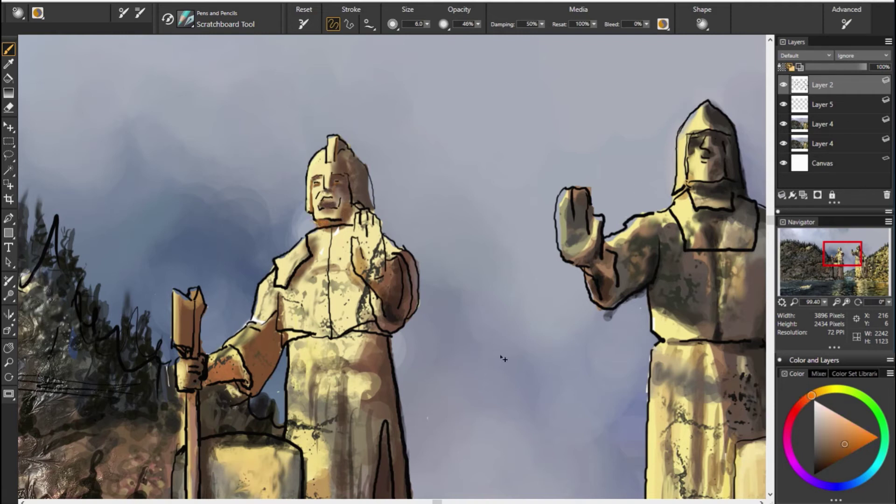
mouse_move(319, 206)
mouse_down()
mouse_move(336, 201)
mouse_move(337, 180)
mouse_up()
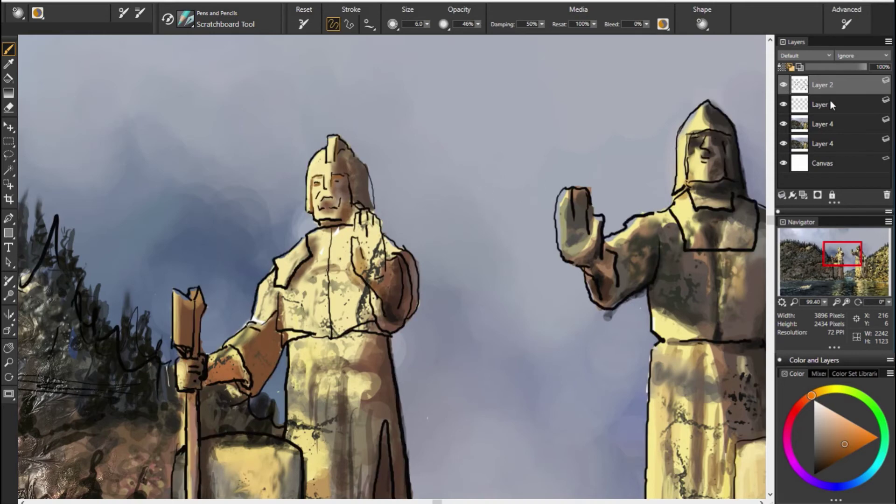
On Layer 5, paint a dark moustache and dark strokes on the raised hand.
click(779, 108)
alt+click(339, 176)
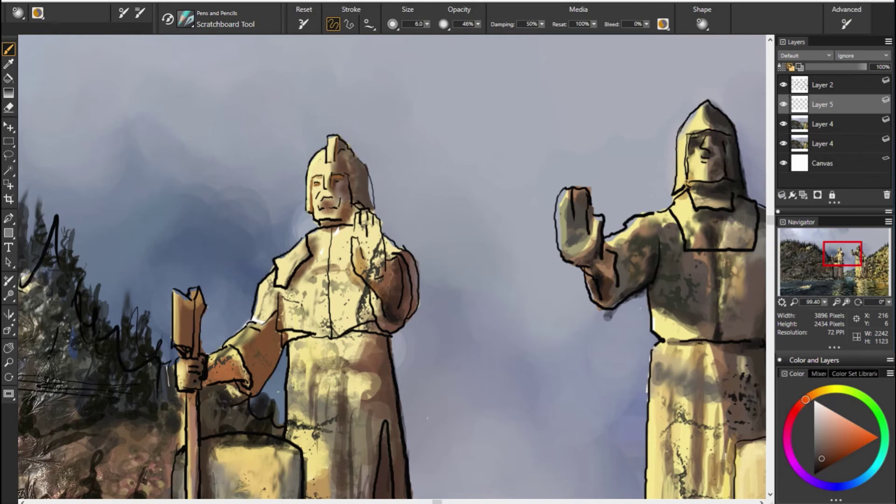
drag(320, 208, 338, 204)
alt+click(591, 206)
alt+click(341, 205)
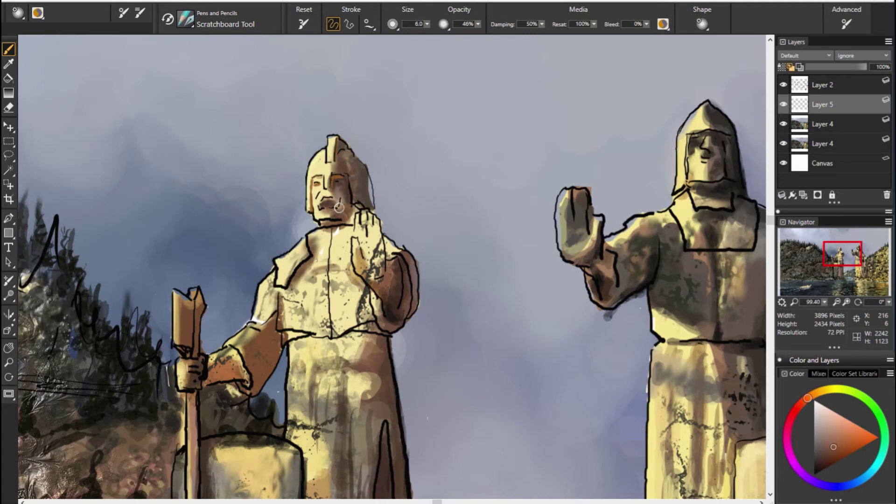
alt+click(342, 192)
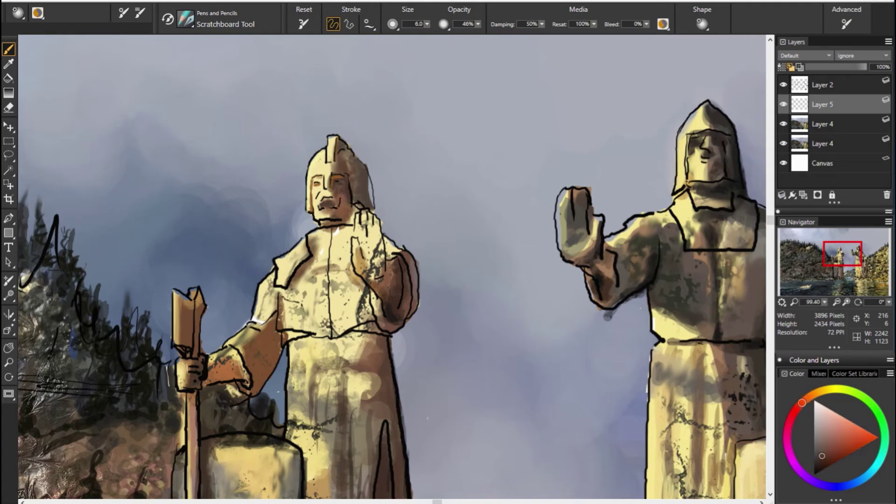
drag(351, 213, 348, 226)
Darken the helmet cheek beside the face, then check and reselect the Layer 2 line art.
alt+click(353, 169)
alt+click(346, 165)
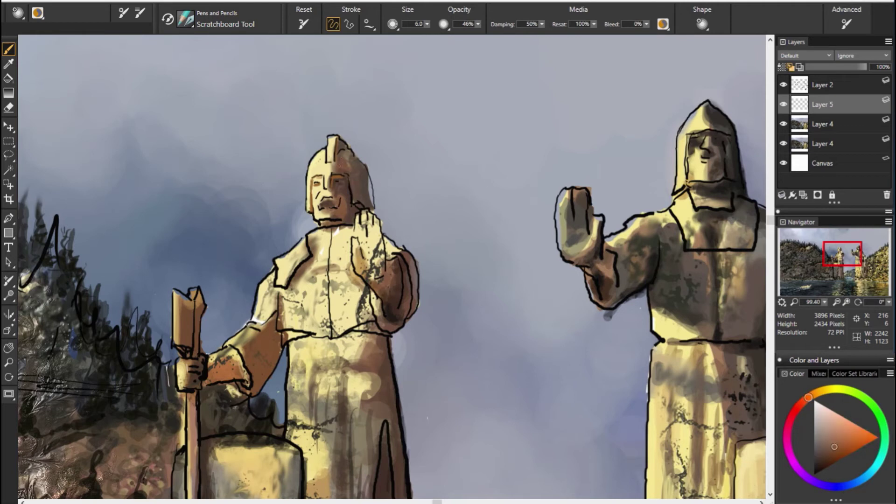
alt+click(538, 215)
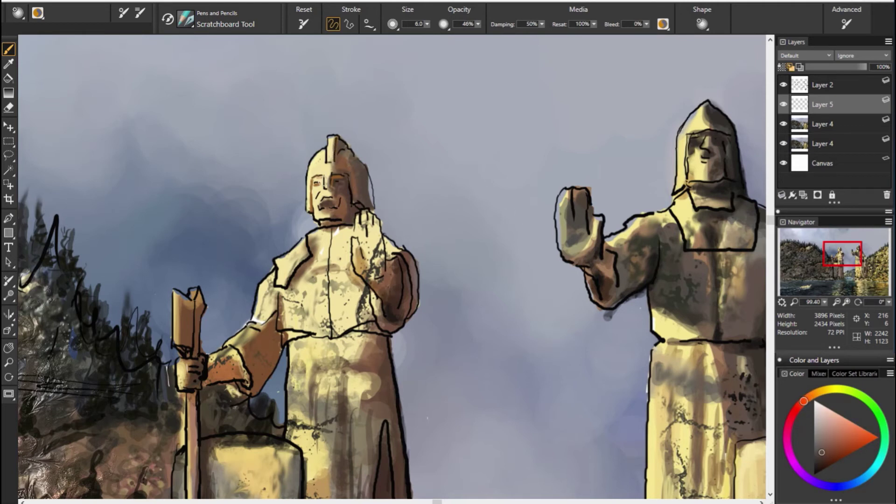
alt+click(327, 215)
drag(343, 192, 349, 205)
alt+click(444, 189)
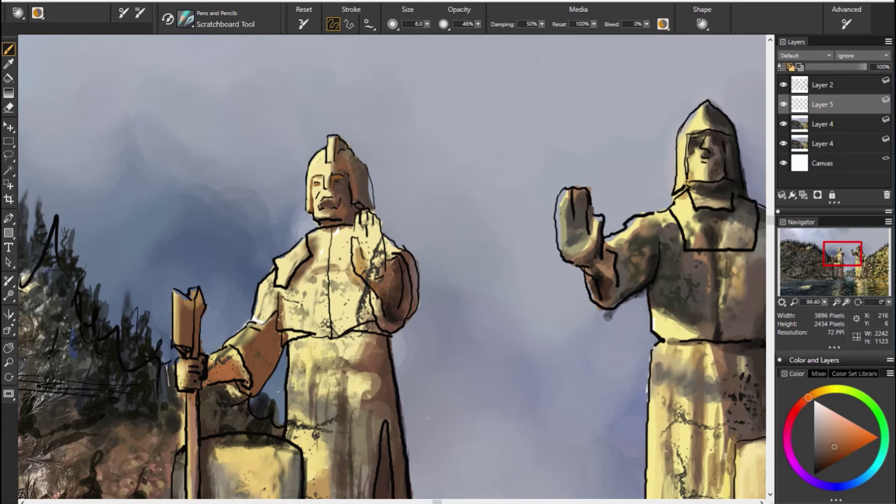
click(783, 84)
click(783, 85)
alt+click(732, 112)
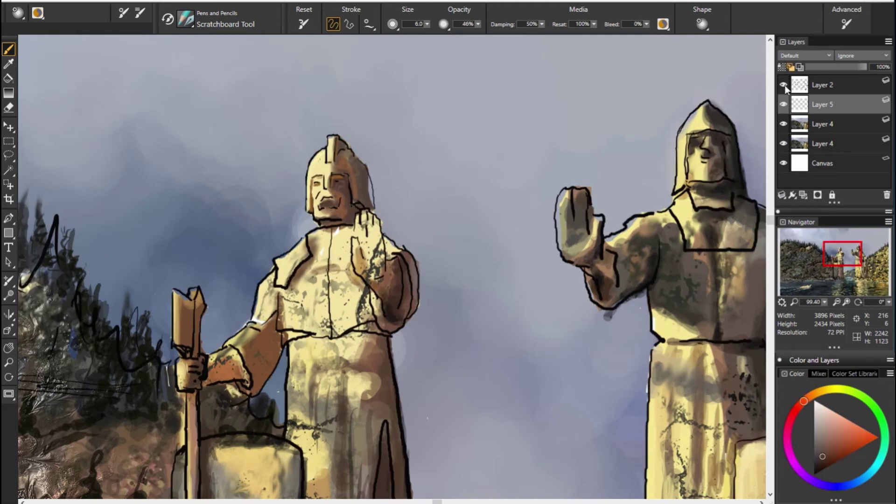
click(821, 85)
Fade the line art to 28% and paint a dark brown V-neckline on Layer 5.
drag(866, 67, 822, 67)
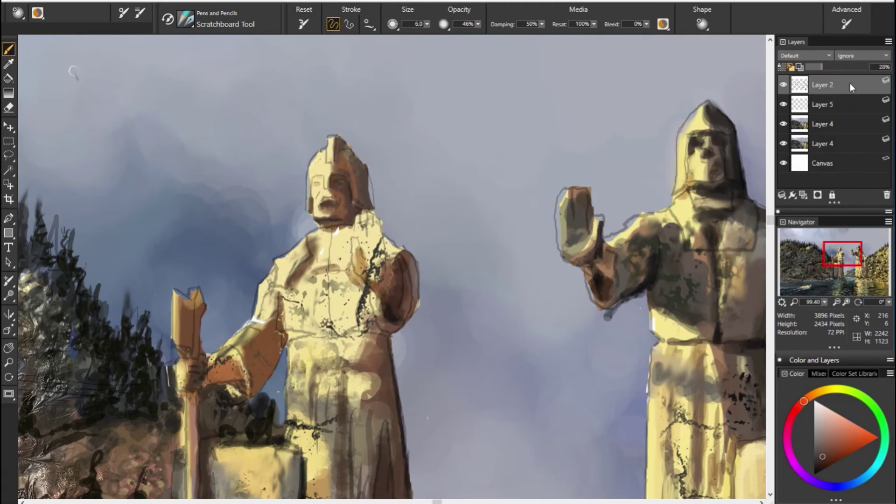
click(835, 105)
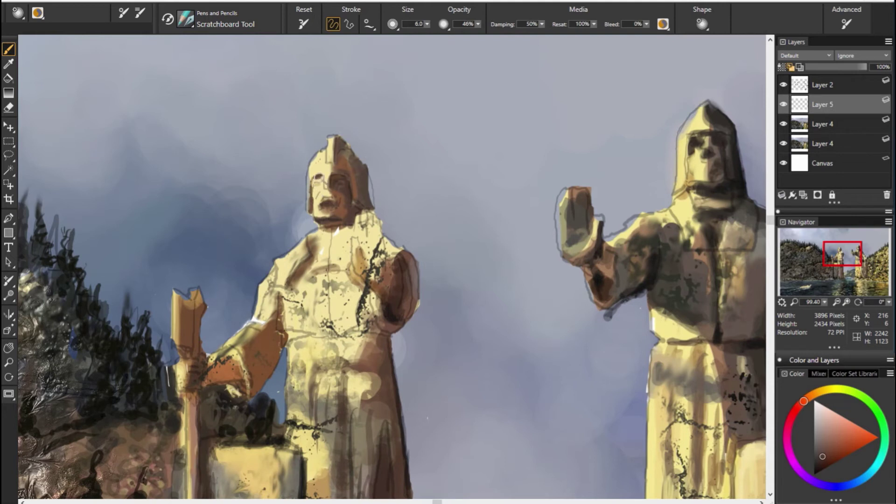
alt+click(315, 188)
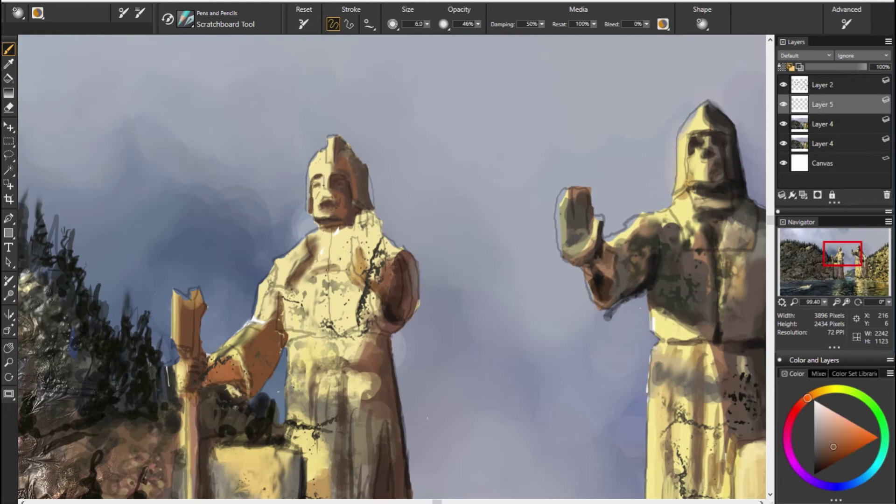
alt+click(315, 168)
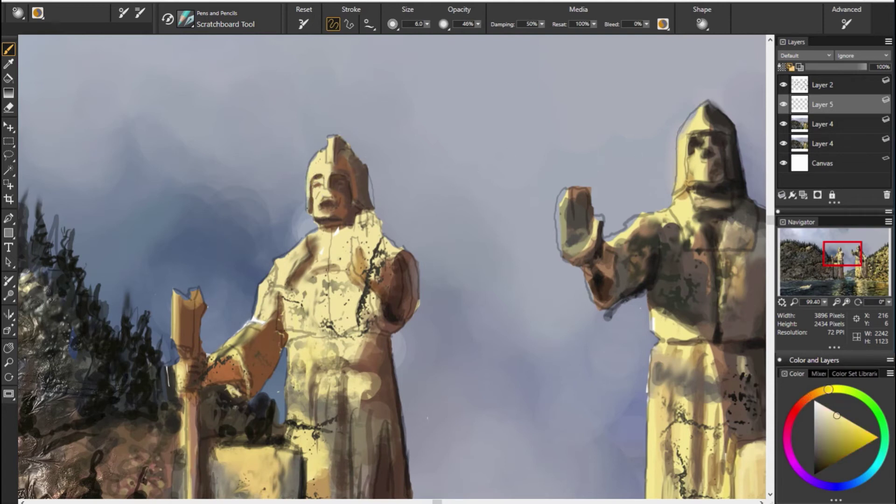
alt+click(322, 200)
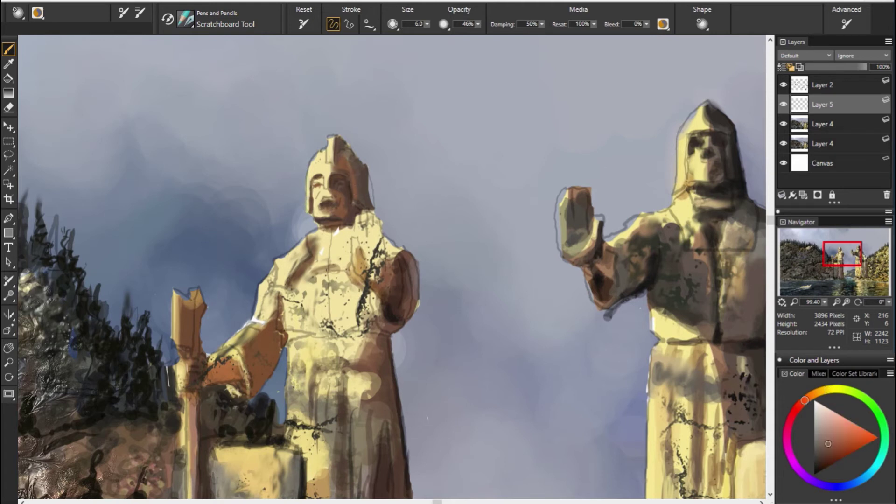
click(825, 435)
alt+click(332, 223)
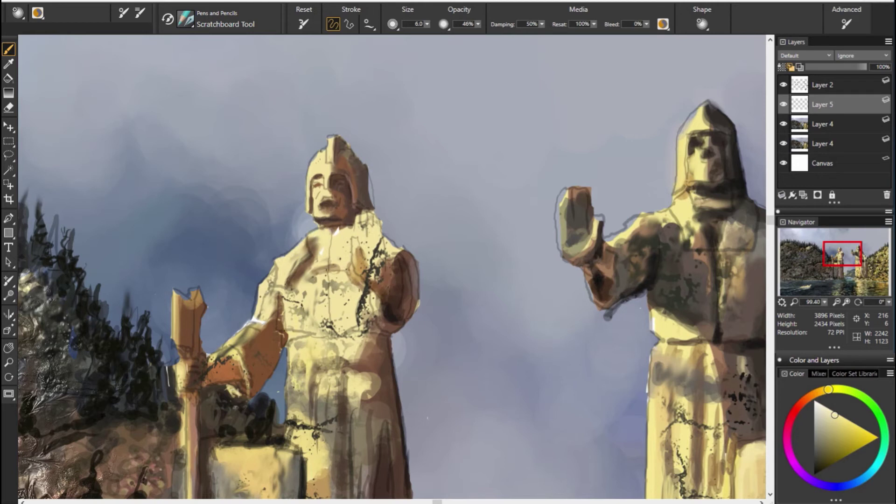
alt+click(278, 287)
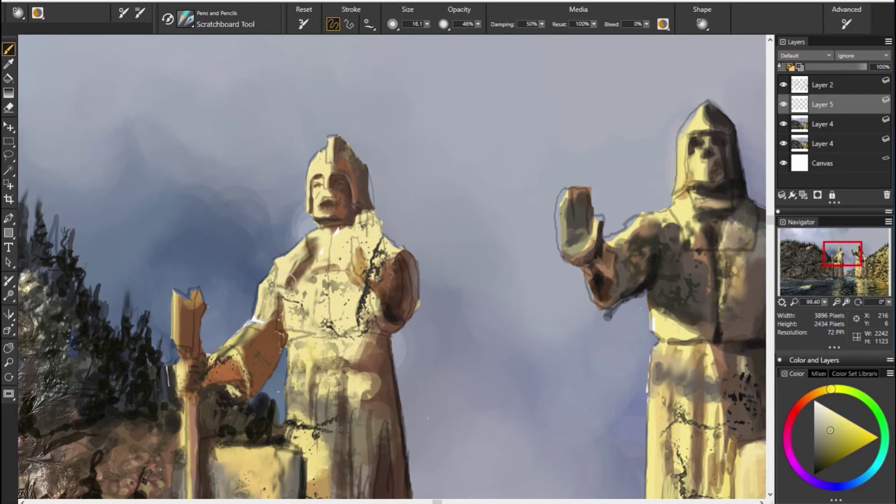
alt+click(590, 280)
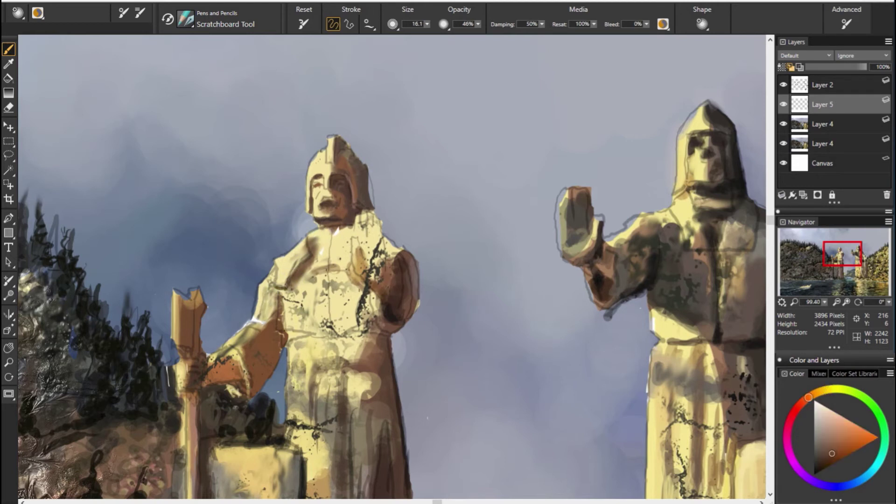
mouse_move(343, 232)
mouse_down()
mouse_move(332, 251)
mouse_move(329, 245)
mouse_move(359, 242)
mouse_move(347, 252)
mouse_move(338, 294)
mouse_up()
Add a bright yellow stroke to the statue's arm, then hide the Layer 2 line art.
alt+click(332, 282)
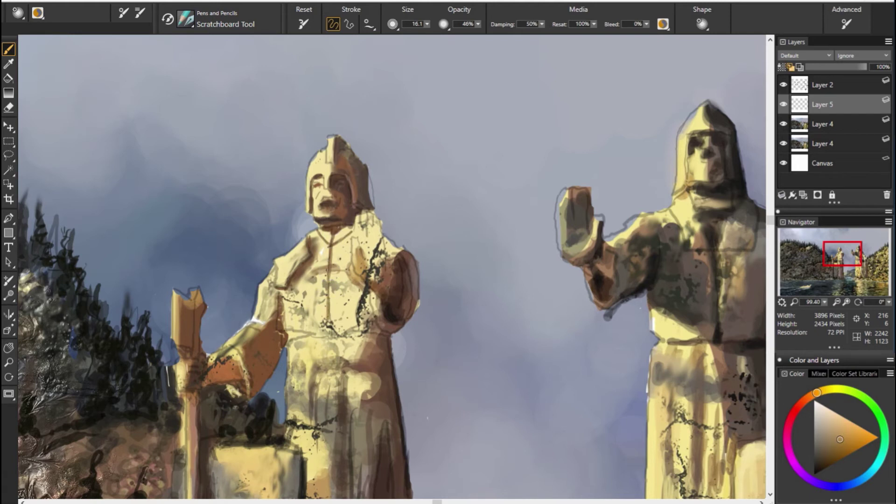
alt+click(642, 296)
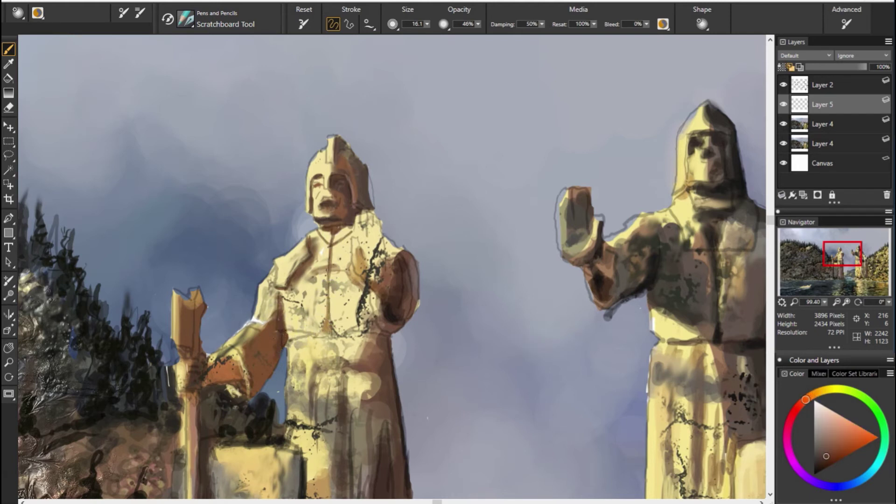
alt+click(289, 374)
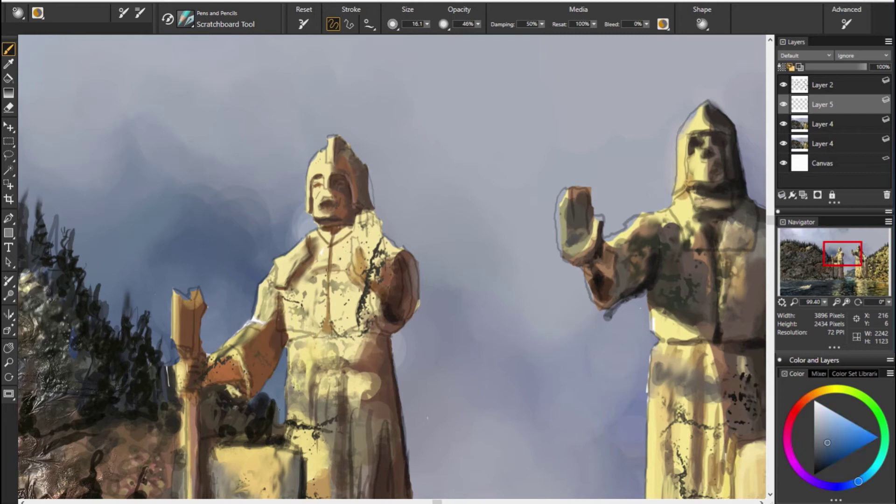
alt+click(114, 322)
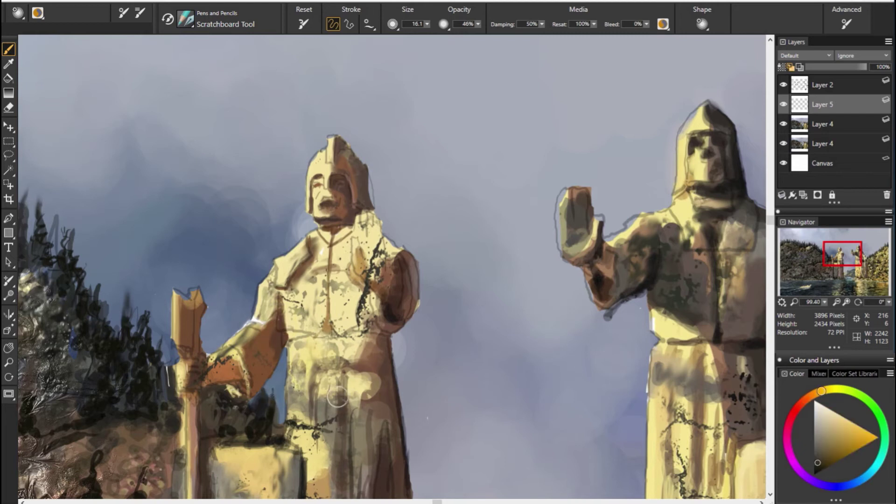
alt+click(585, 309)
alt+click(551, 300)
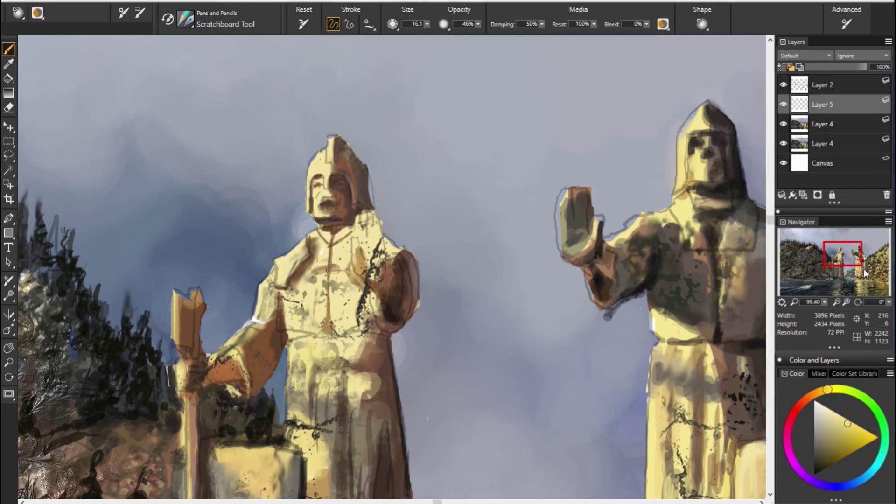
drag(219, 357, 235, 339)
click(784, 81)
click(784, 81)
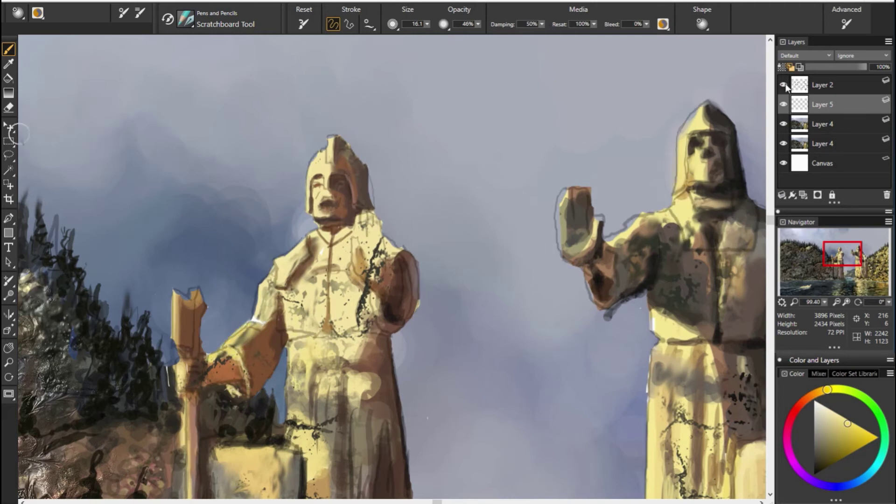
click(784, 85)
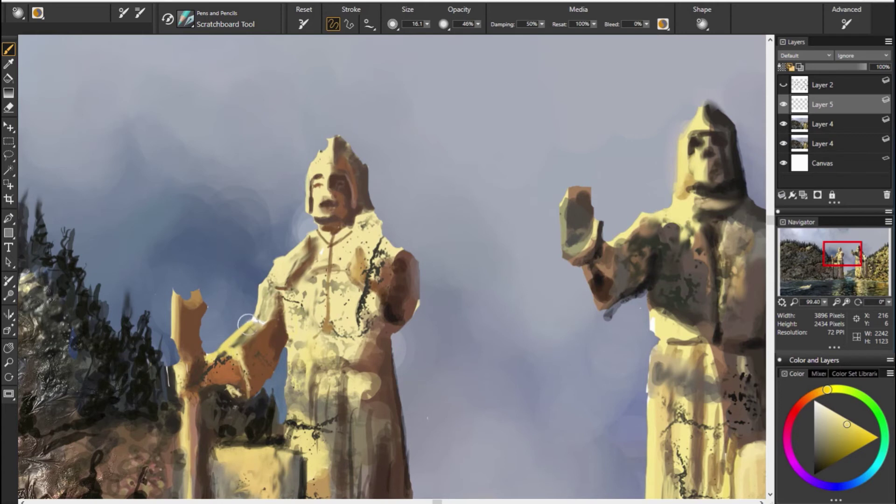
Sample browns from the left statue and paint a dark brown stroke on its arm.
alt+click(256, 303)
alt+click(277, 292)
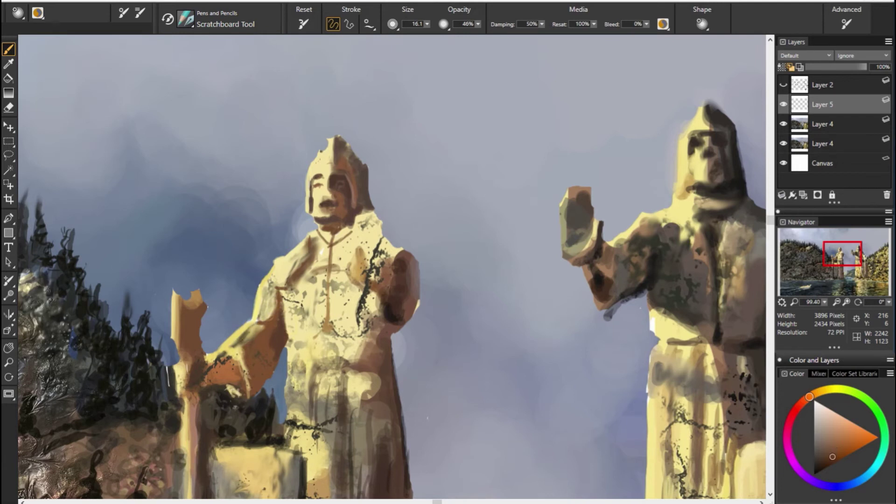
drag(241, 344, 267, 323)
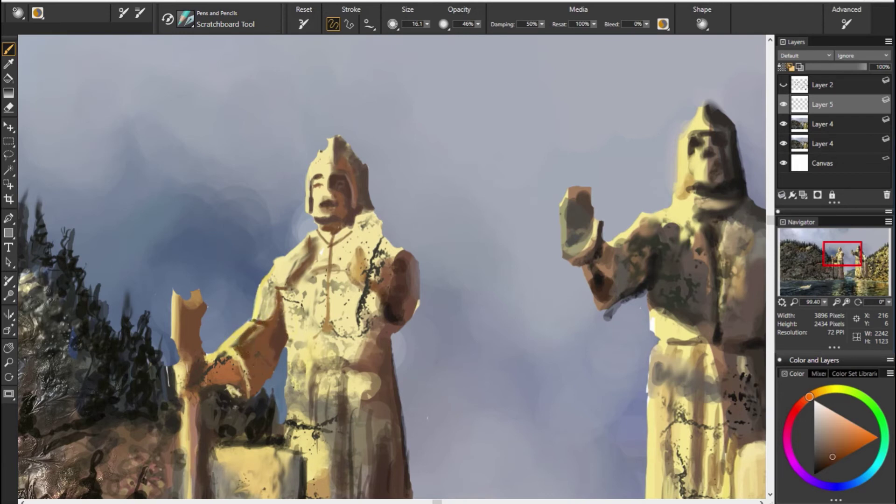
alt+click(252, 349)
alt+click(283, 322)
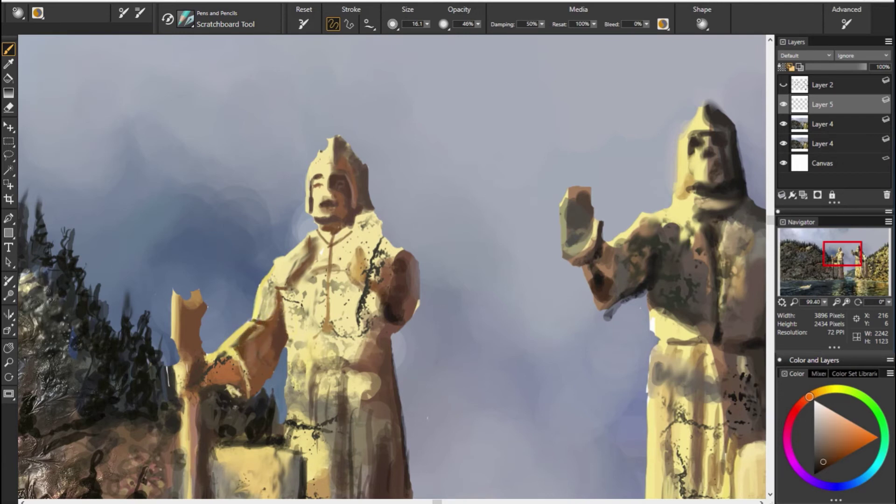
Pick lighter and darker brown tones and show the Layer 2 sketch line art again.
alt+click(677, 317)
alt+click(120, 266)
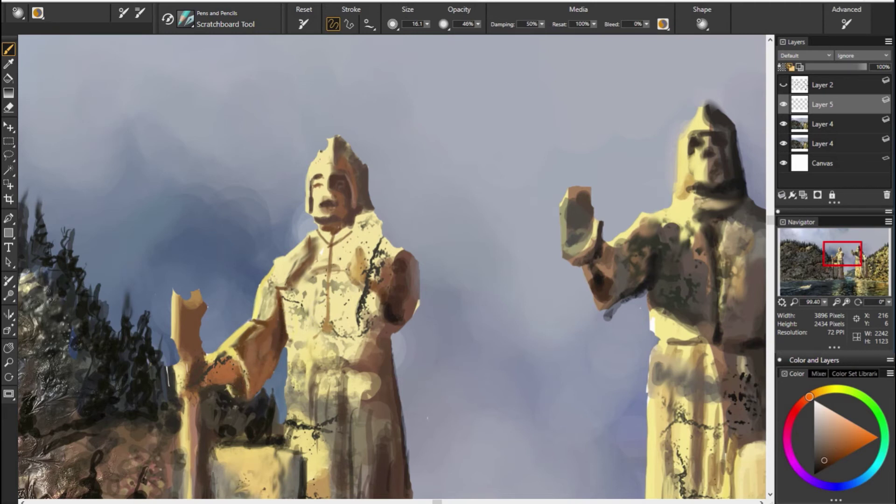
alt+click(224, 382)
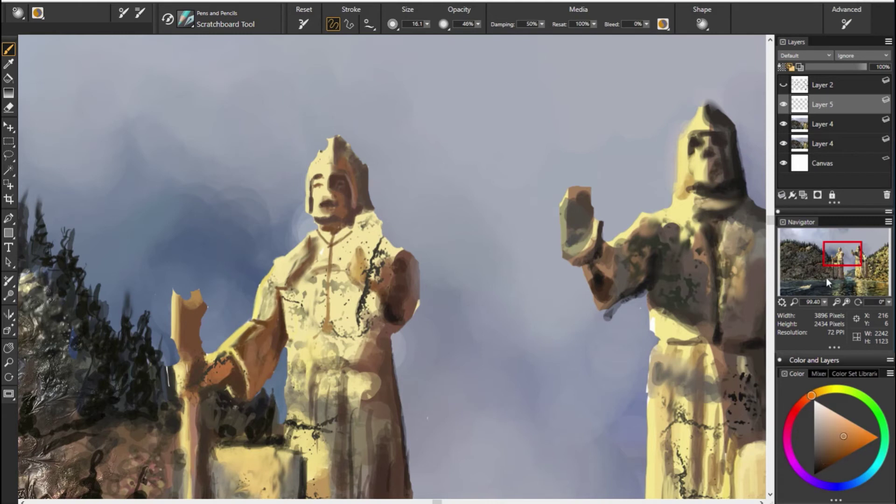
alt+click(375, 351)
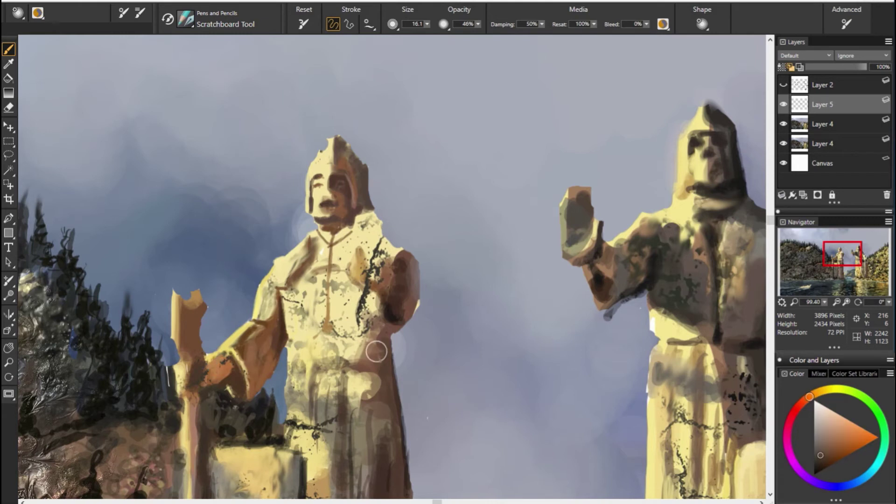
click(784, 85)
alt+click(192, 294)
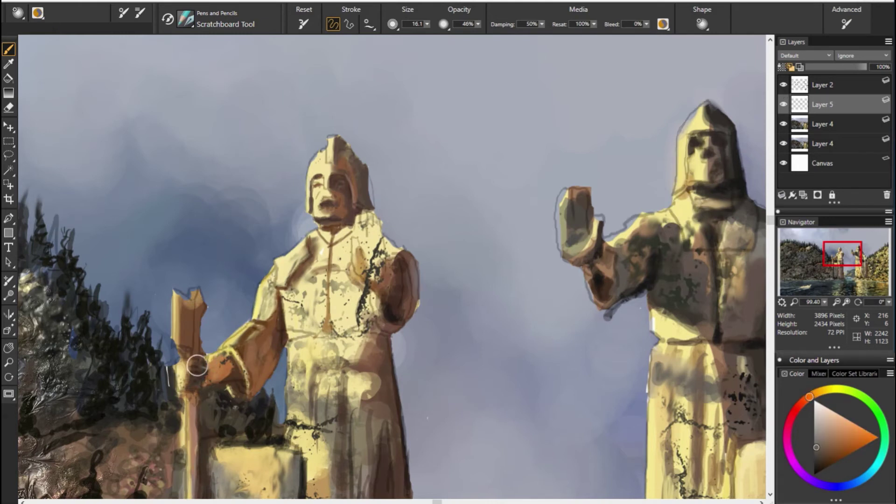
Paint light yellow highlights and cream tones on the hand holding the staff, hiding the sketch.
alt+click(287, 372)
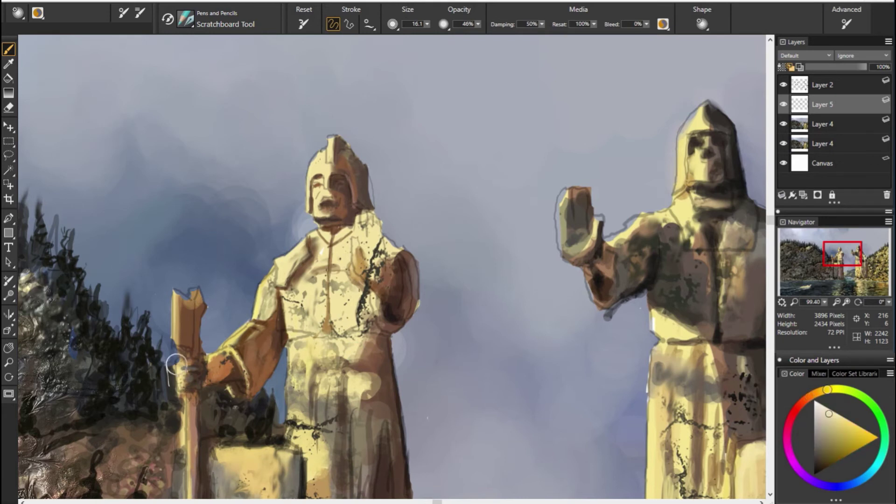
drag(176, 362, 194, 366)
alt+click(217, 373)
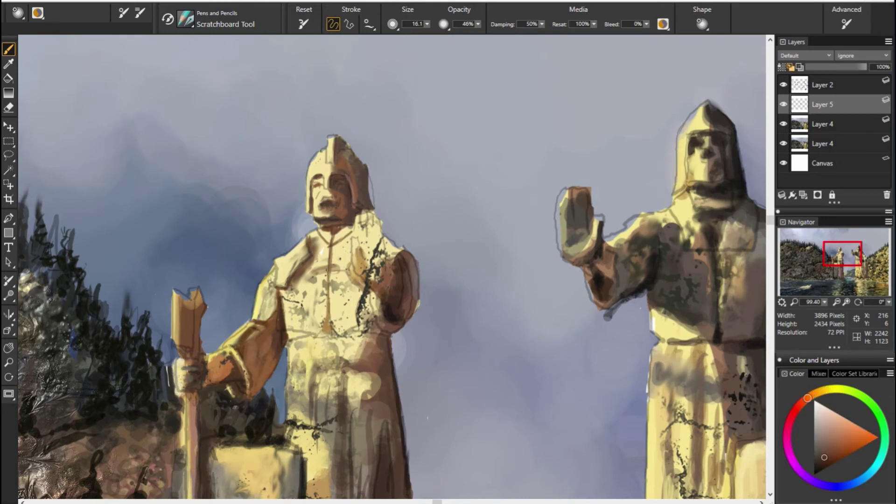
click(784, 84)
alt+click(201, 367)
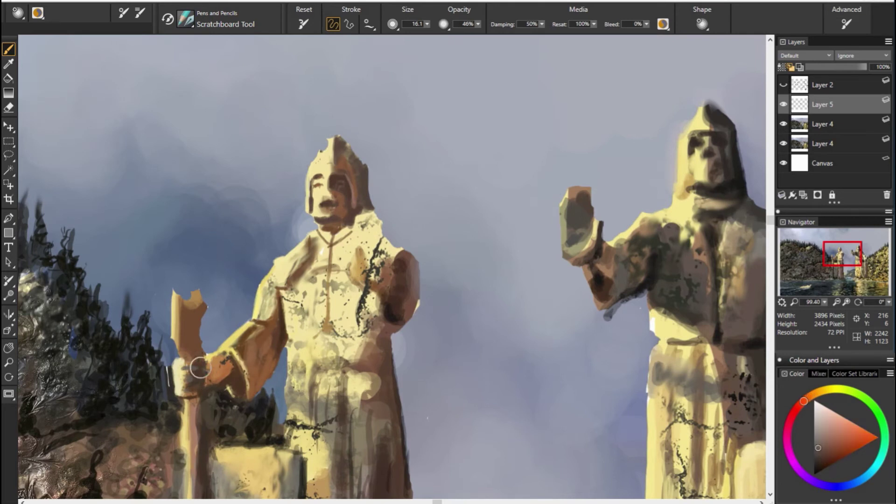
alt+click(197, 371)
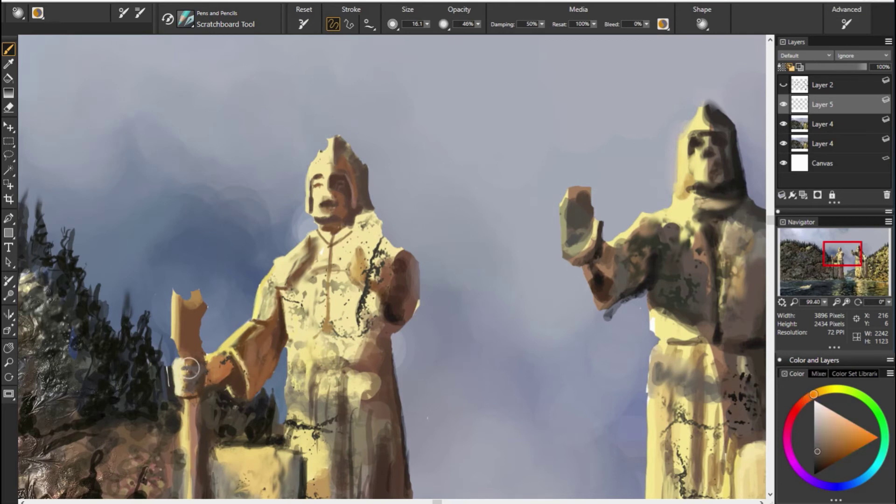
mouse_move(197, 371)
mouse_down()
mouse_move(194, 366)
mouse_move(205, 374)
mouse_up()
Paint a light cream stroke along the staff's left edge.
alt+click(364, 359)
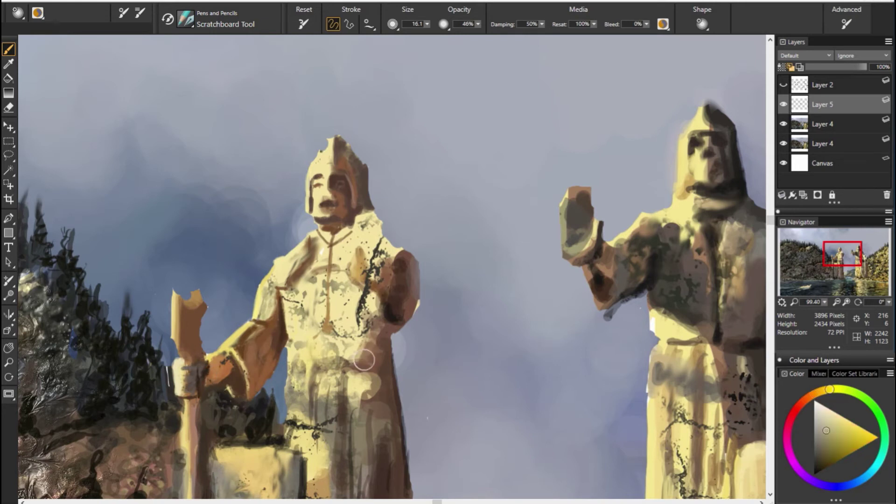
alt+click(451, 322)
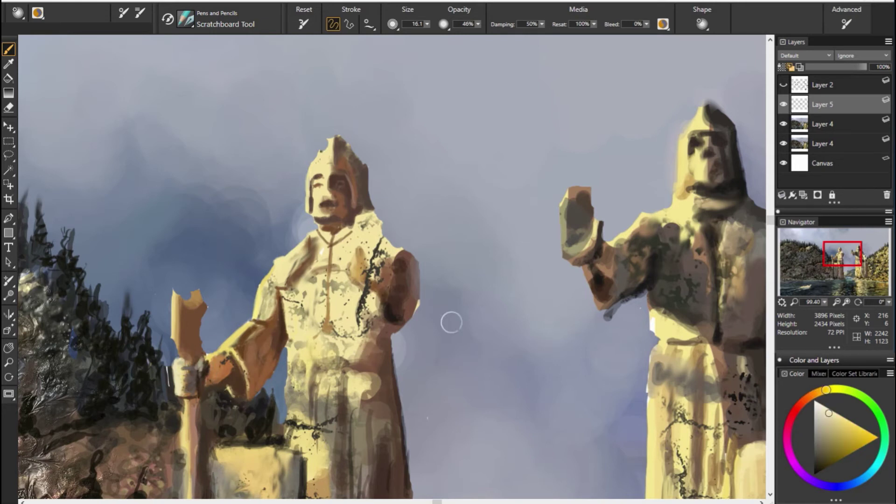
drag(176, 354, 173, 326)
alt+click(571, 231)
Paint dark brown down the staff's upper shaft and dark olive branches on the left pines.
alt+click(250, 329)
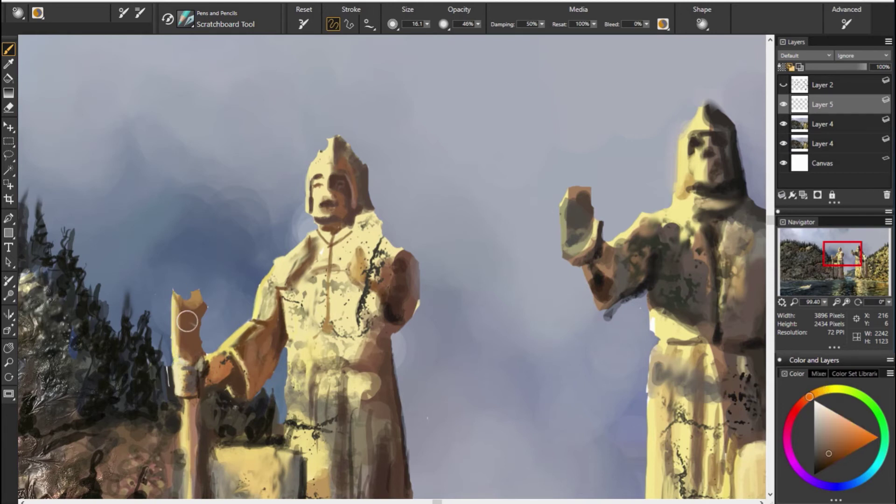
drag(185, 359, 183, 309)
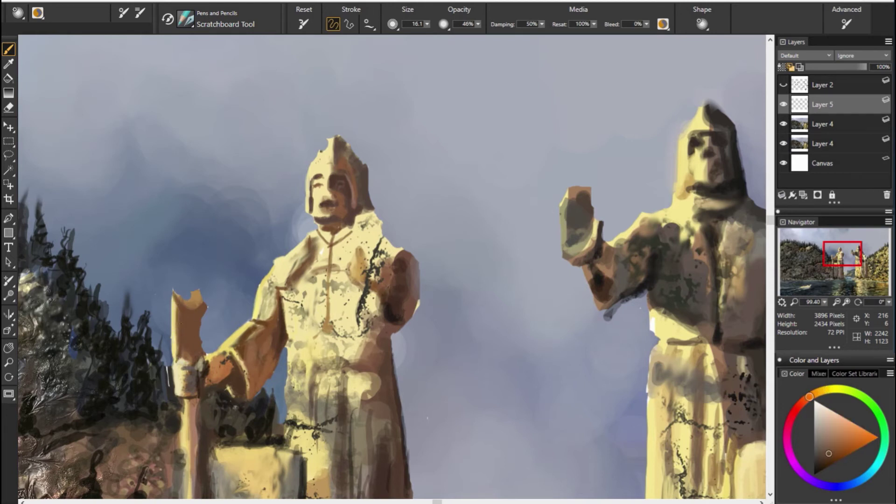
alt+click(196, 321)
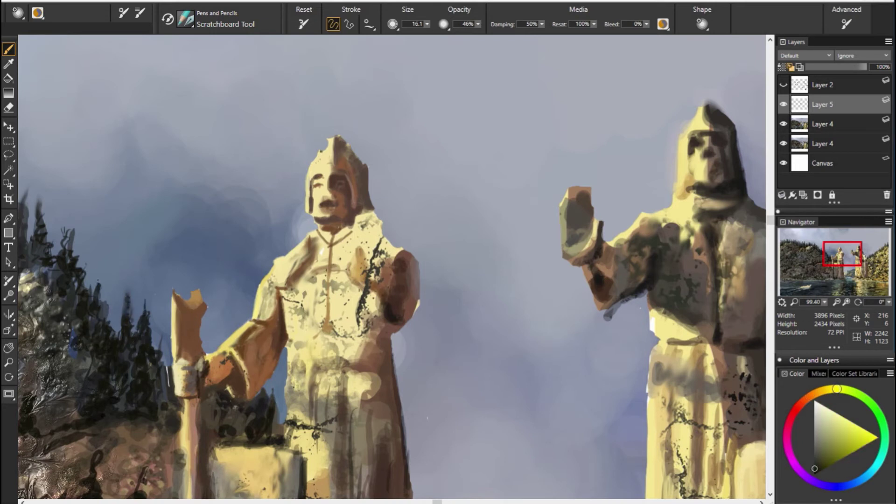
drag(58, 214, 46, 276)
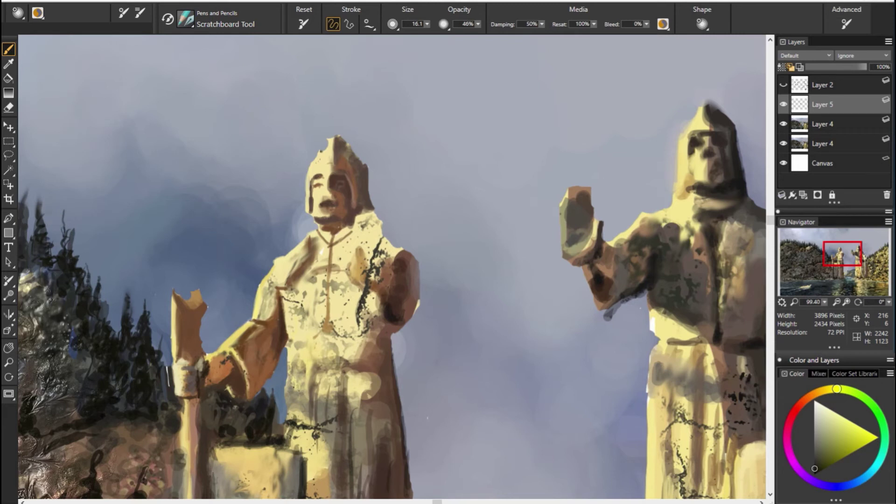
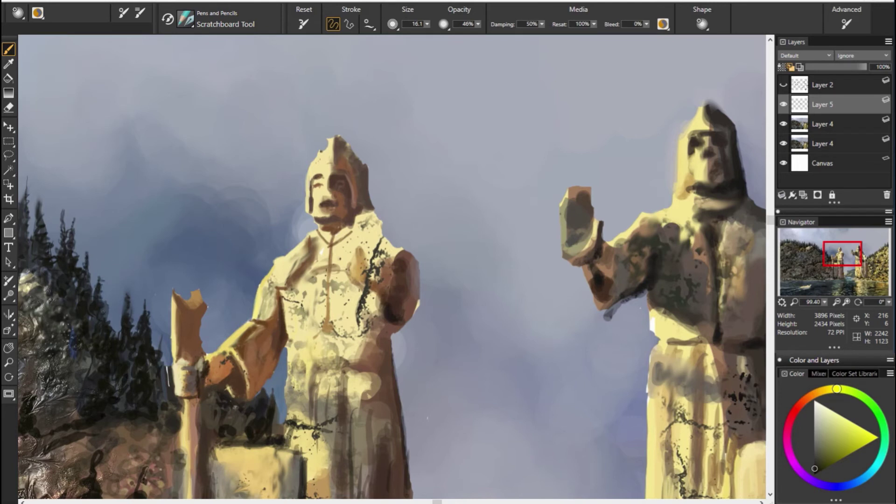
Extend a dark pine upward and shade the left statue's arm darker orange-brown.
drag(126, 283, 127, 293)
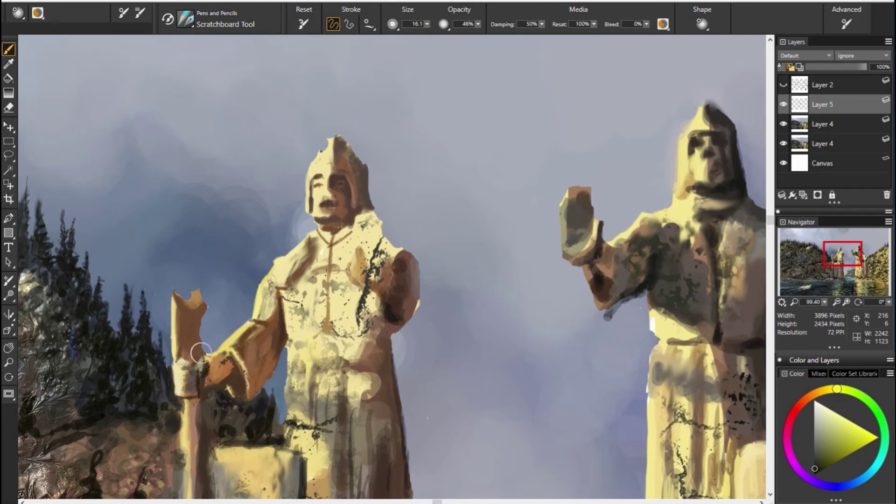
alt+click(300, 303)
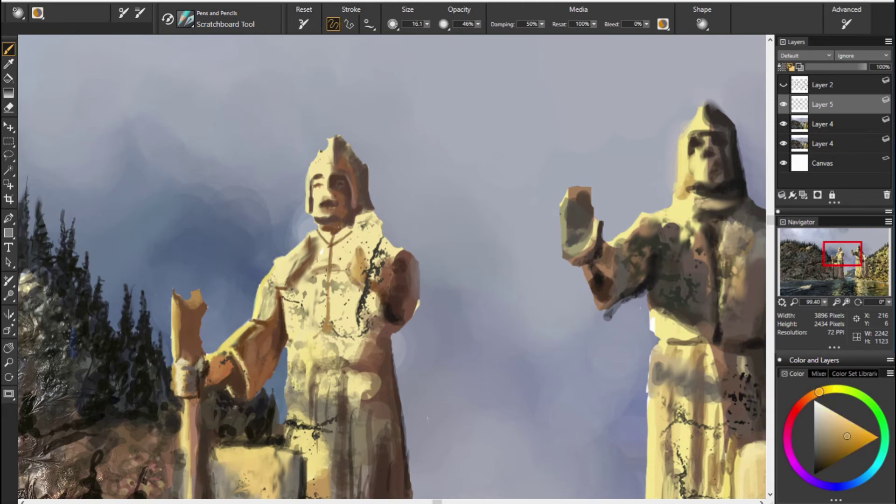
alt+click(236, 340)
alt+click(237, 341)
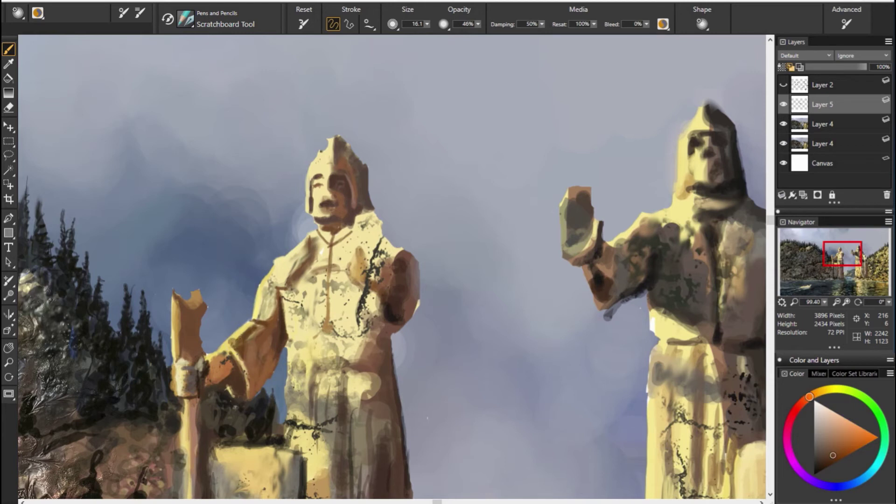
drag(275, 325, 267, 299)
alt+click(246, 337)
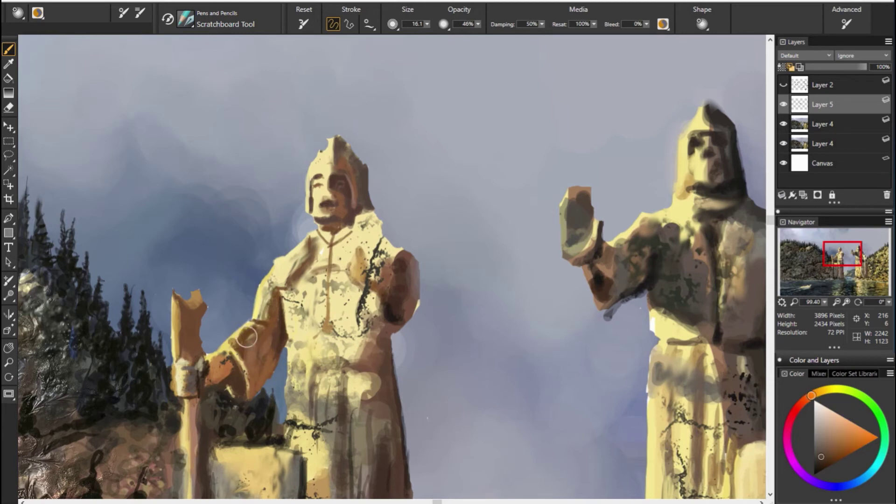
Add a light yellow highlight on the left statue's arm.
alt+click(244, 378)
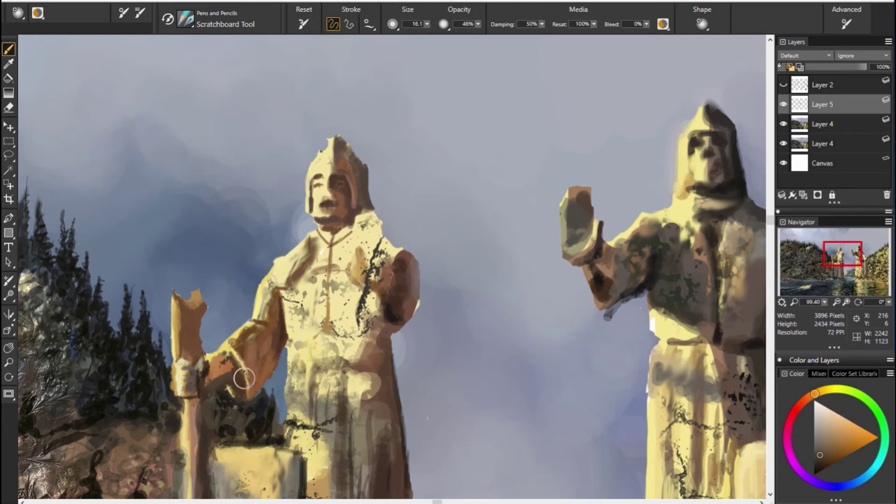
alt+click(109, 328)
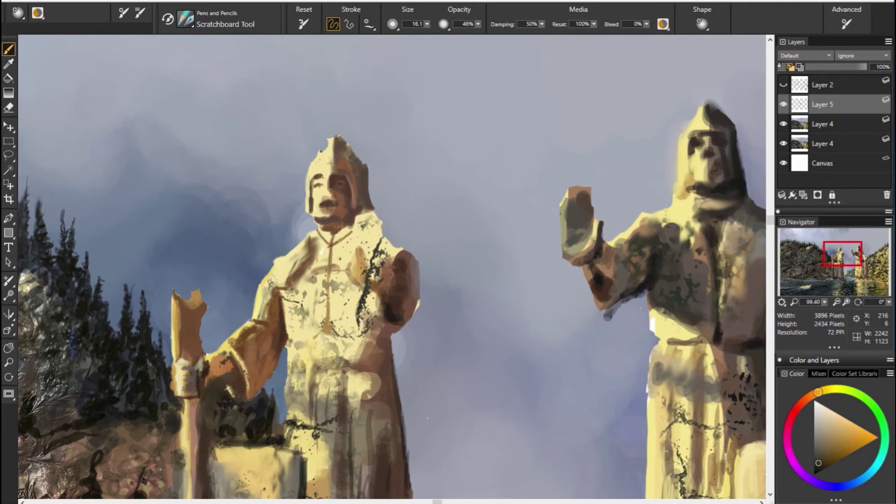
alt+click(254, 352)
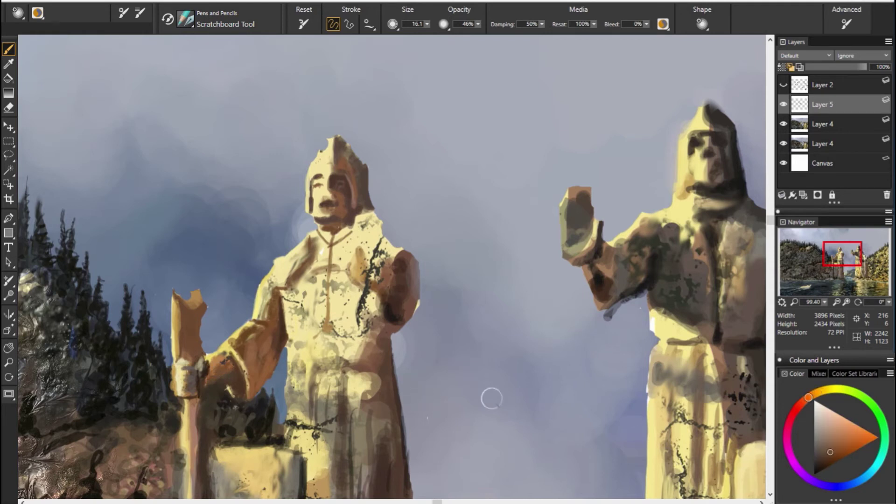
alt+click(243, 378)
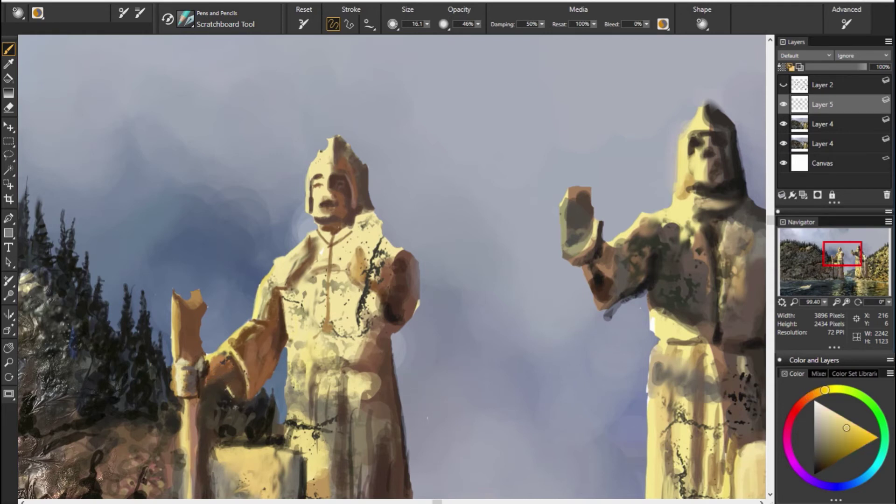
drag(224, 387, 243, 404)
Refine the left statue's face and chin and darken around its eye.
alt+click(303, 257)
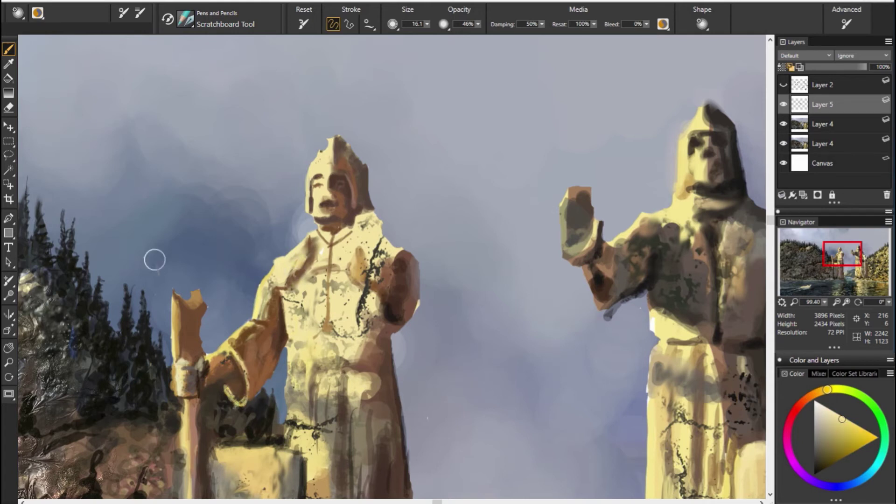
alt+click(299, 263)
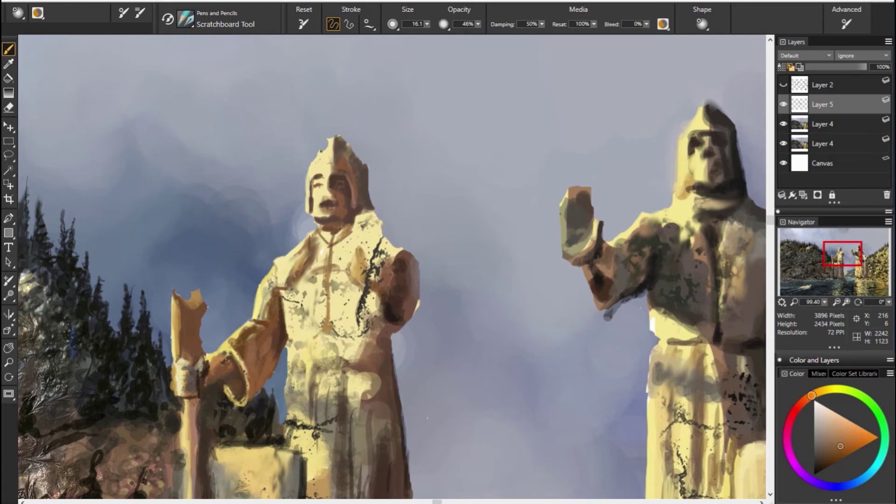
alt+click(327, 256)
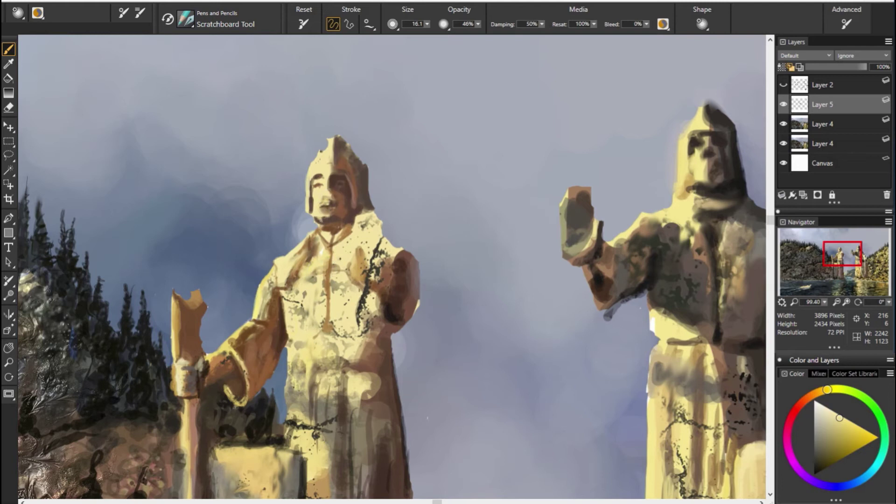
alt+click(437, 220)
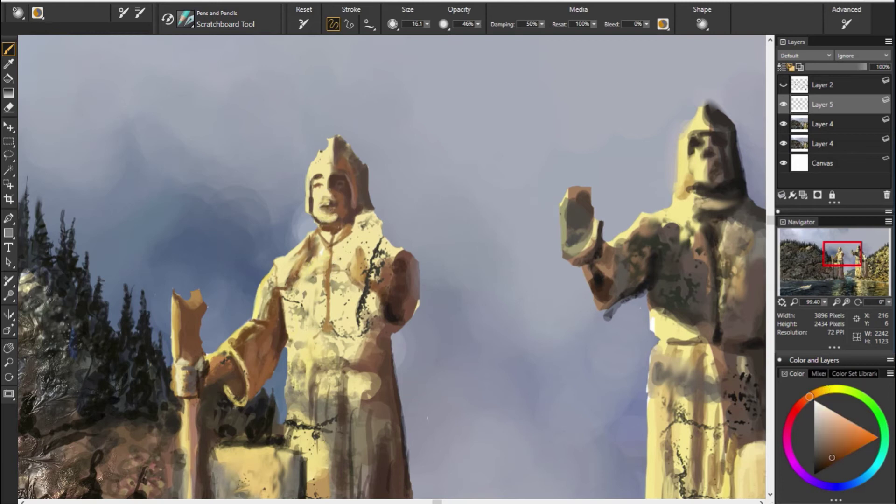
alt+click(332, 227)
drag(346, 205, 357, 217)
drag(312, 190, 322, 175)
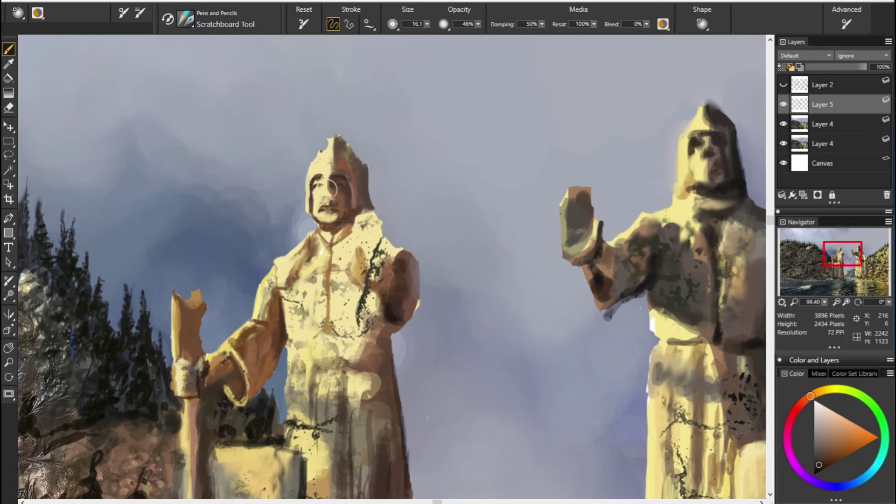
Sample darker browns from the painting and reveal Layer 2's line-art sketch.
key(d)
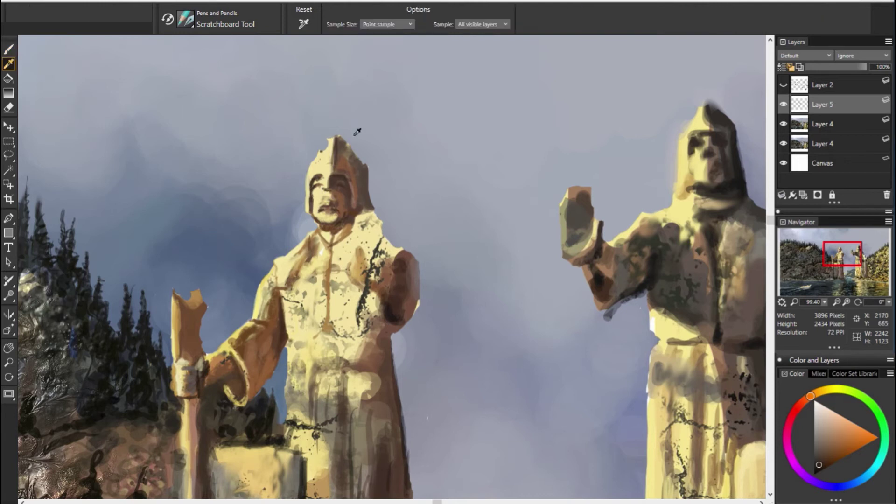
click(350, 156)
key(b)
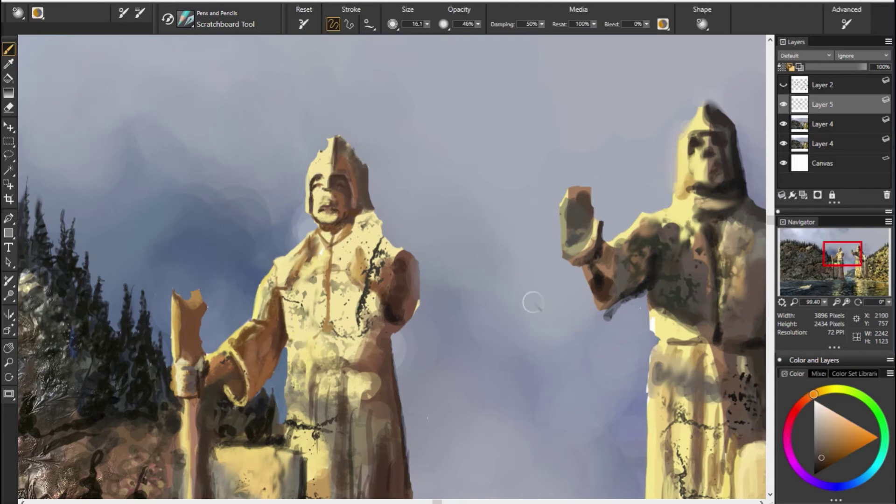
alt+click(351, 145)
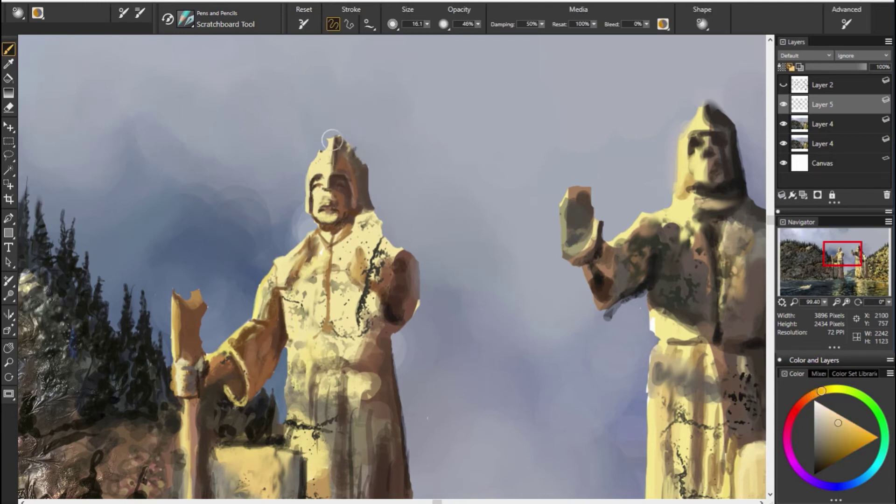
alt+click(420, 223)
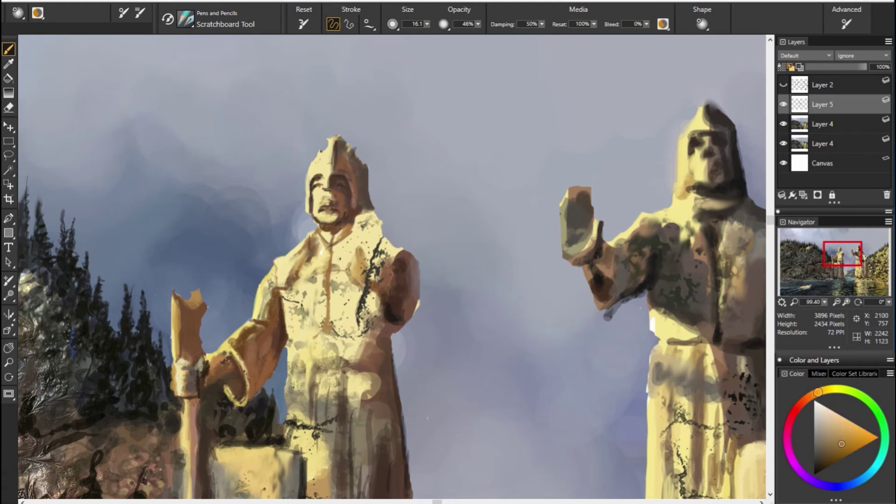
alt+click(613, 248)
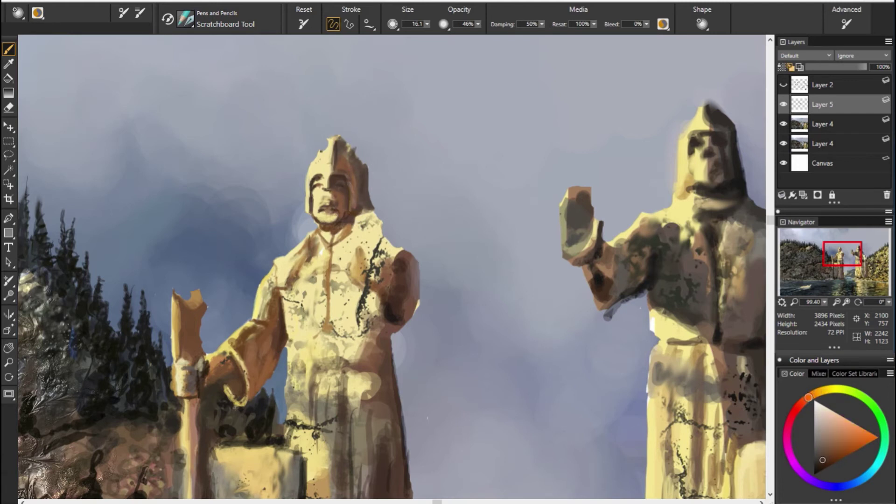
alt+click(232, 198)
click(783, 84)
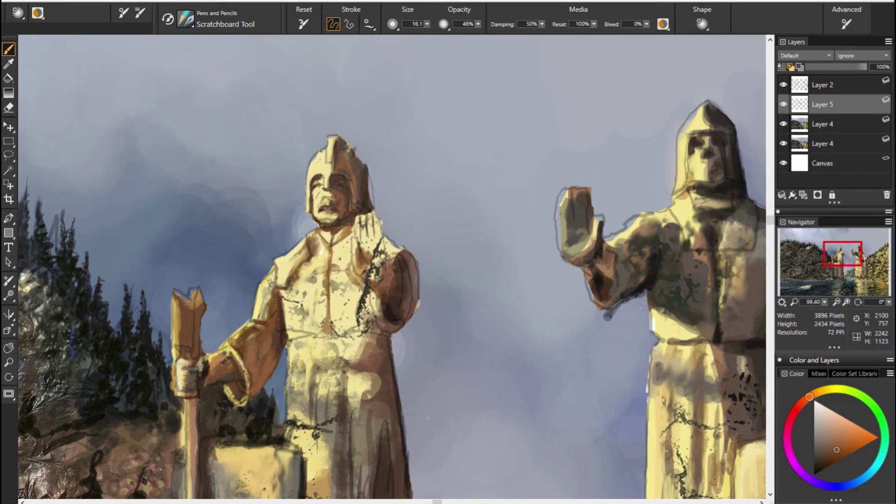
Paint darker brown shading down the left statue's chest.
alt+click(360, 255)
alt+click(341, 257)
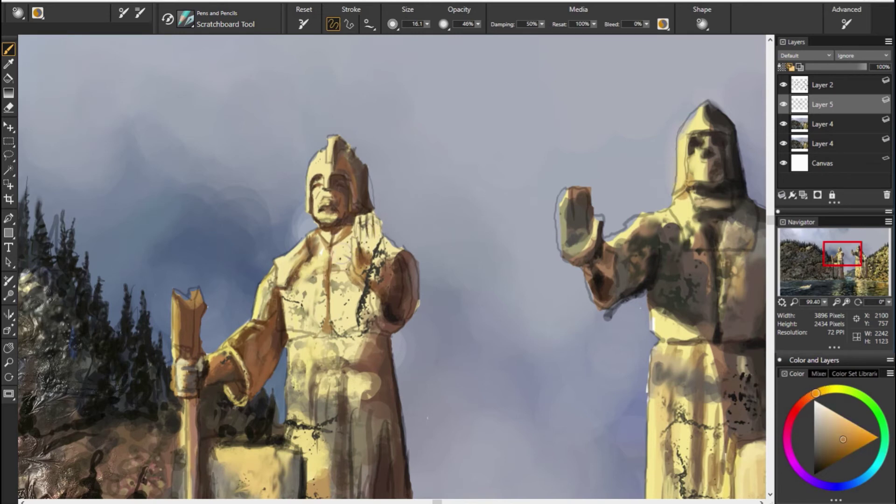
drag(344, 294, 356, 322)
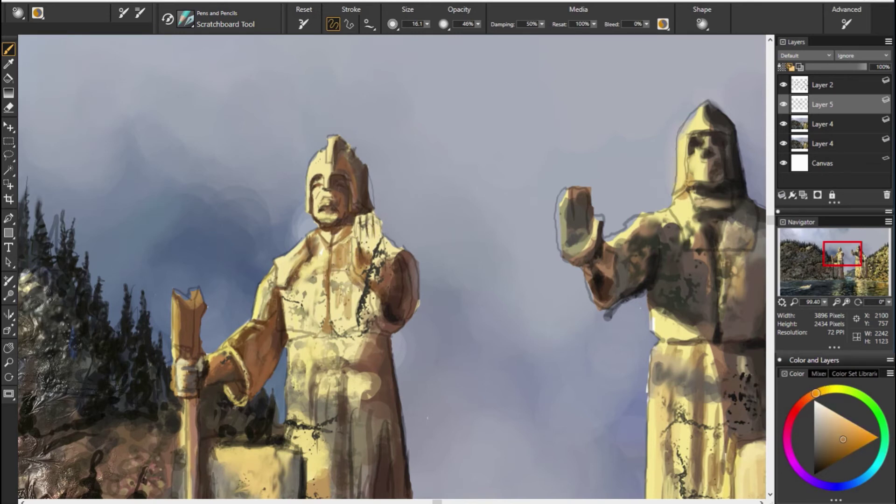
mouse_move(350, 275)
mouse_down()
mouse_move(367, 298)
mouse_move(334, 322)
mouse_up()
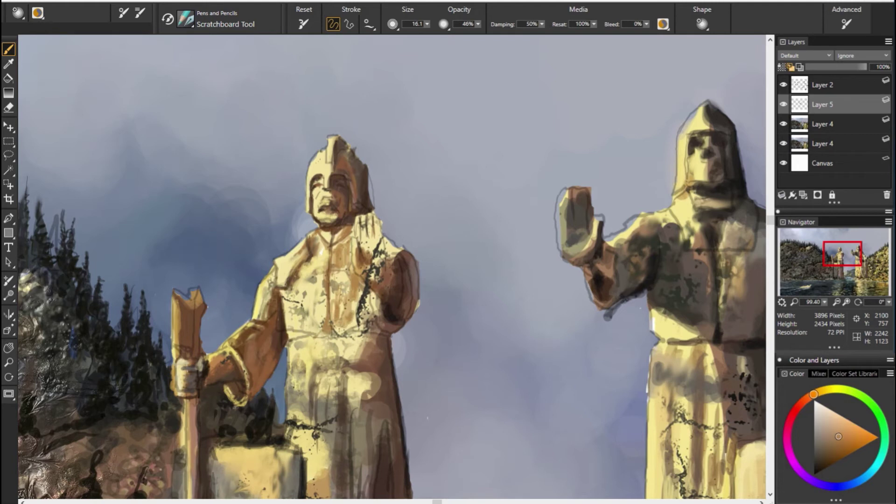
alt+click(364, 297)
drag(363, 294, 353, 329)
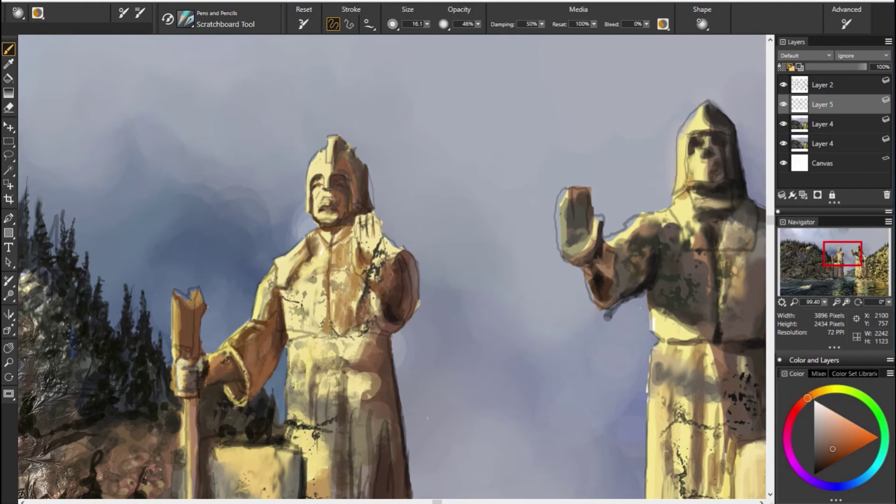
Darken the left statue's belt area and add a dark brown stroke on the robe.
alt+click(363, 318)
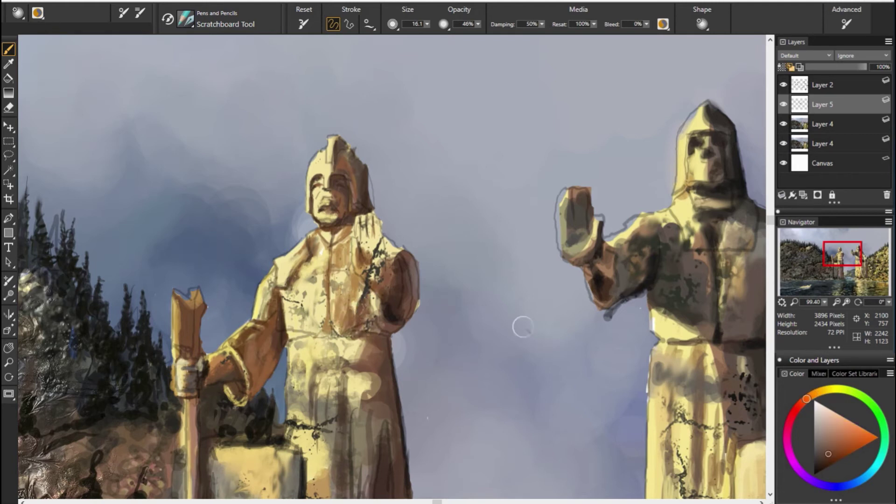
alt+click(195, 291)
drag(332, 333, 348, 362)
alt+click(675, 279)
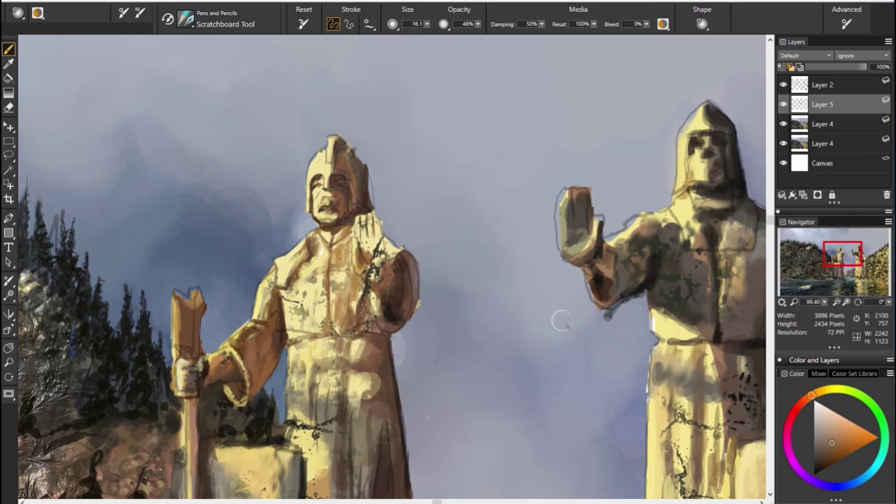
alt+click(329, 193)
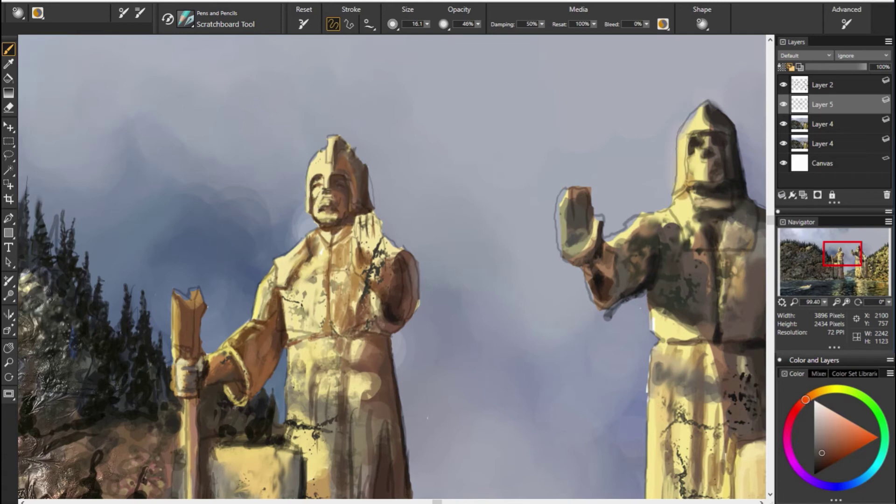
alt+click(334, 217)
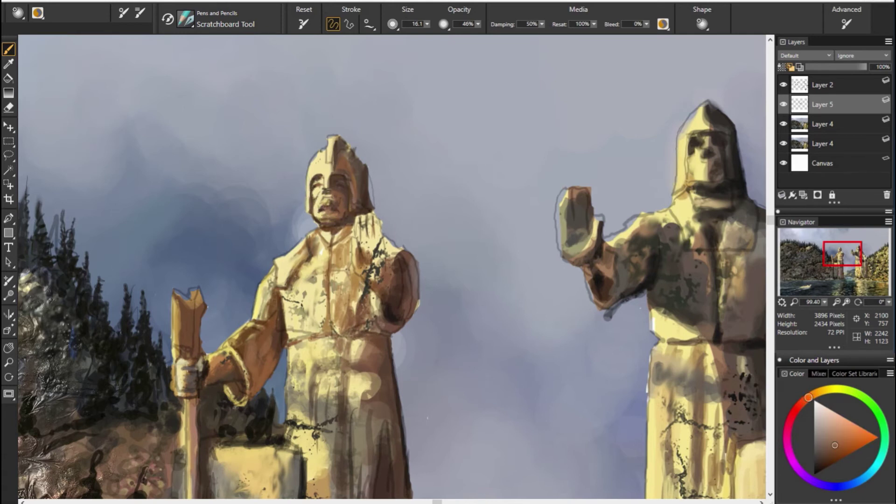
alt+click(699, 221)
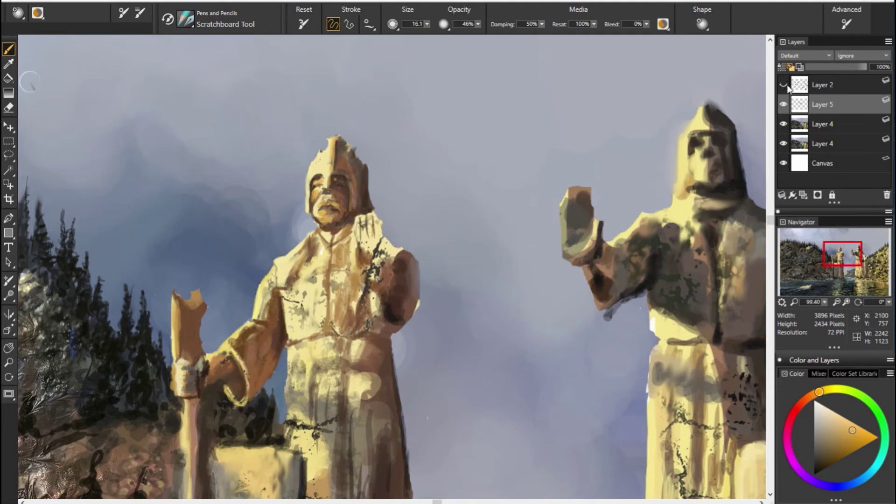
Cover the dark specks on the left statue's raised hand with sampled yellow.
alt+click(389, 304)
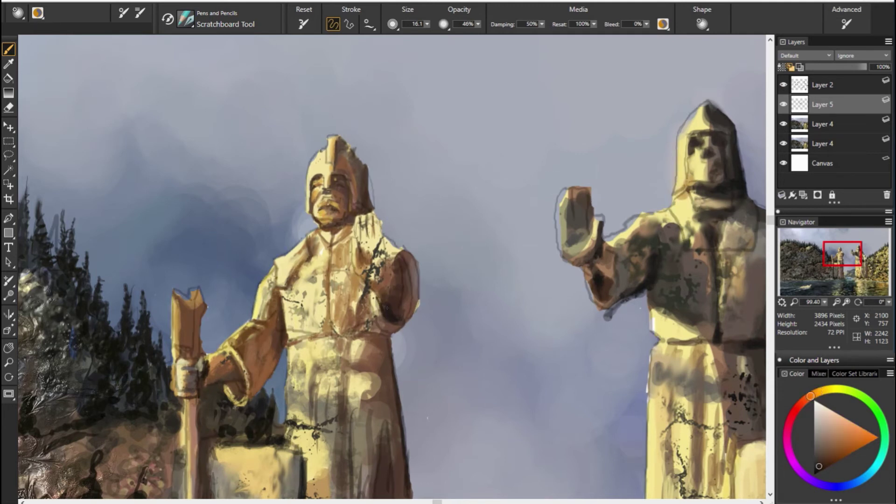
alt+click(304, 246)
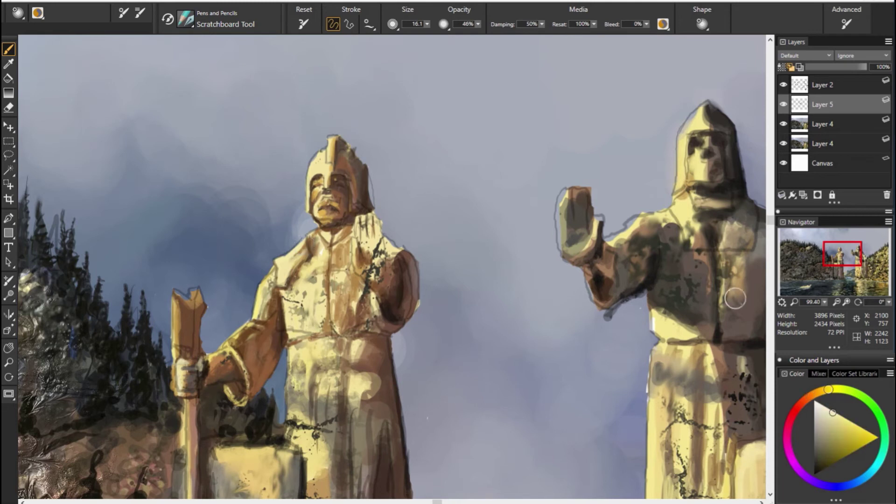
alt+click(591, 232)
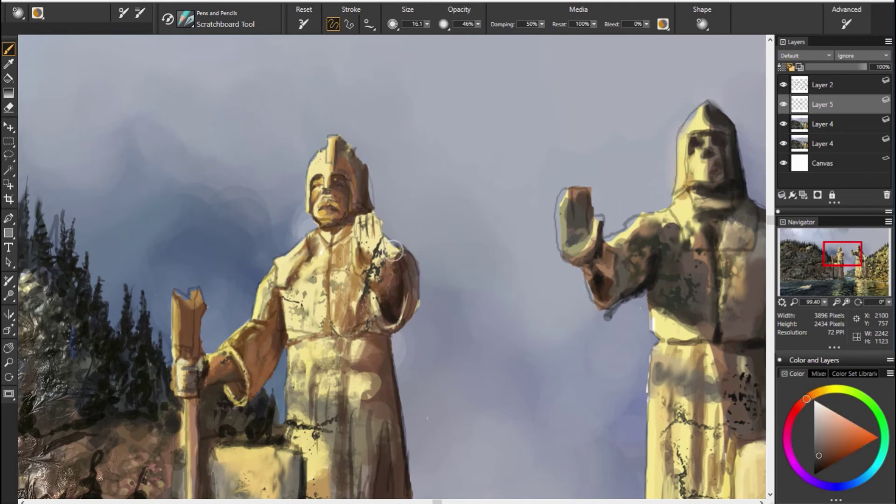
alt+click(366, 250)
drag(366, 251, 377, 248)
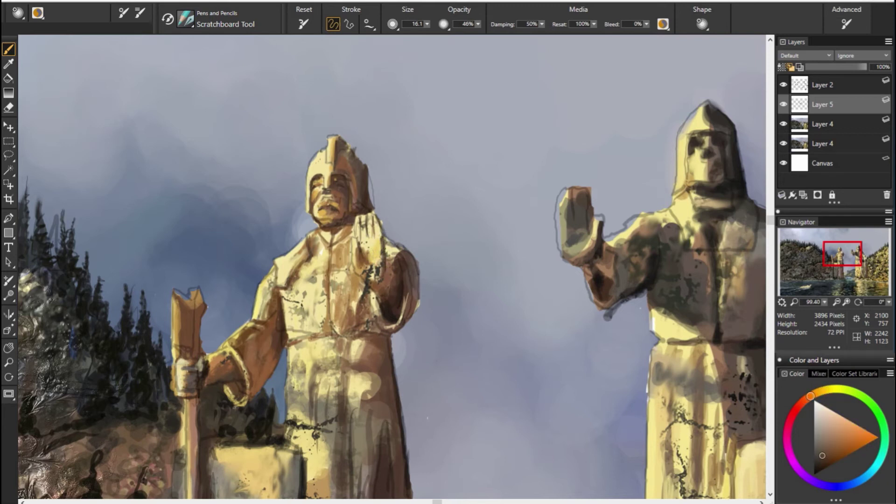
Paint brown and yellow strokes on the raised arm, toggling the Layer 2 sketch to check.
alt+click(404, 275)
drag(404, 276, 376, 310)
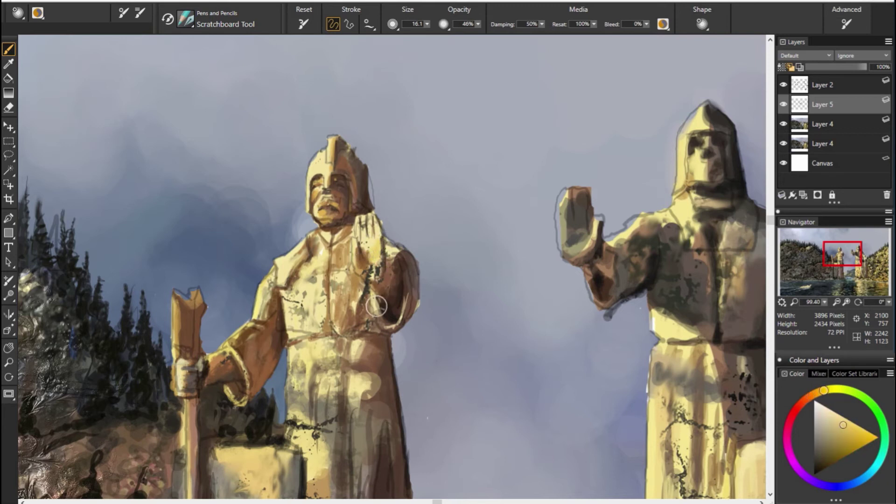
alt+click(378, 280)
drag(354, 262, 362, 285)
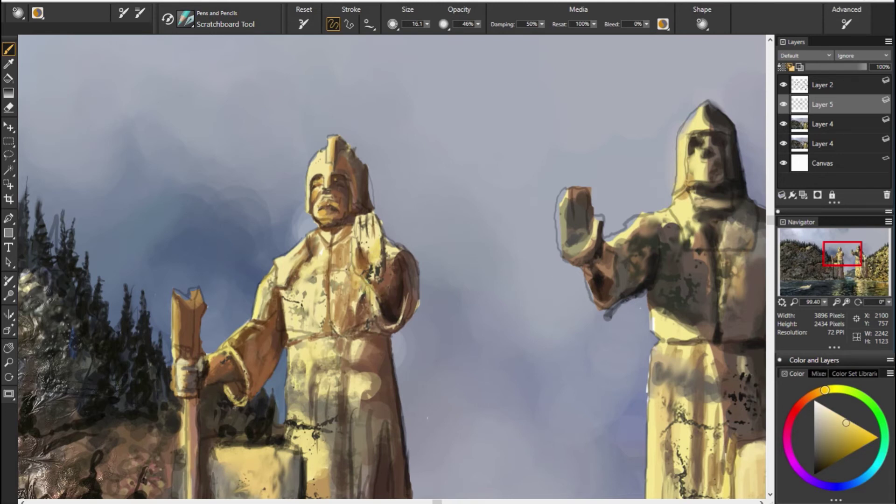
alt+click(635, 224)
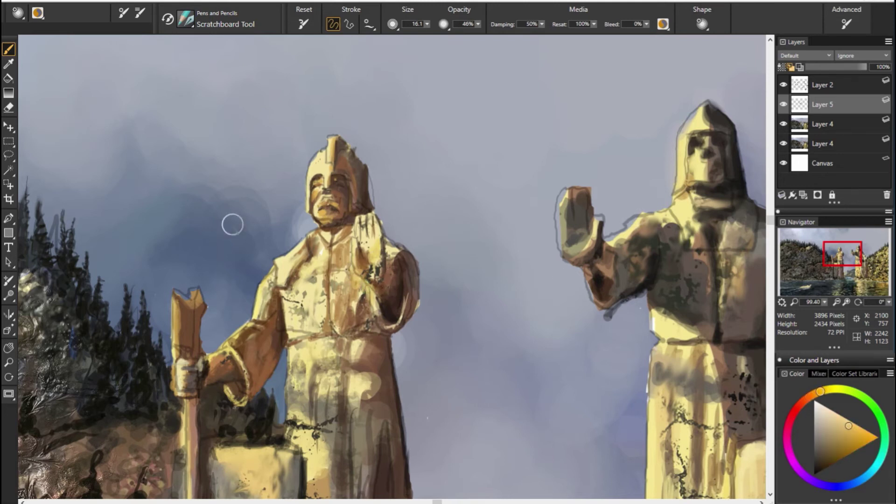
click(783, 84)
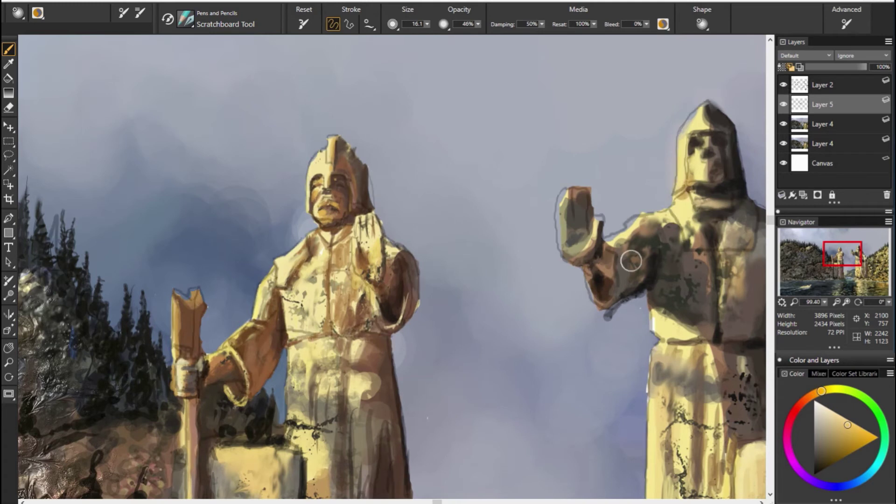
alt+click(630, 260)
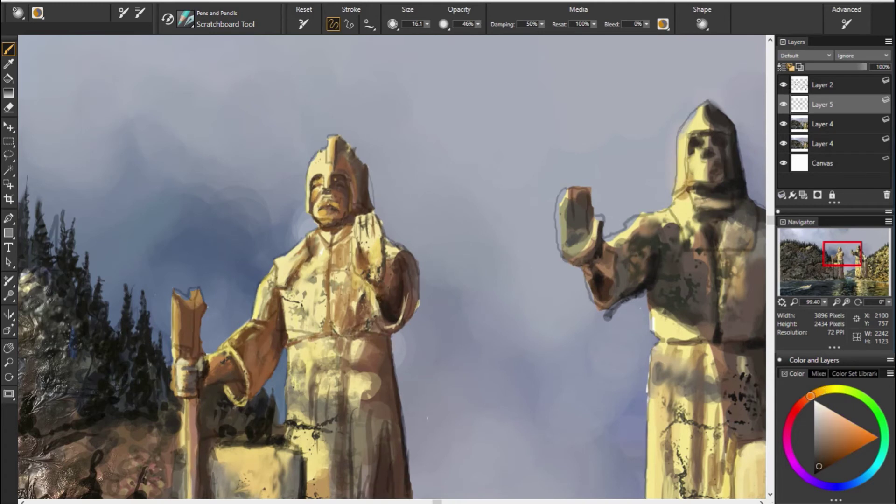
Shade the left statue's robe near the waist with a darker brown.
alt+click(615, 227)
alt+click(419, 321)
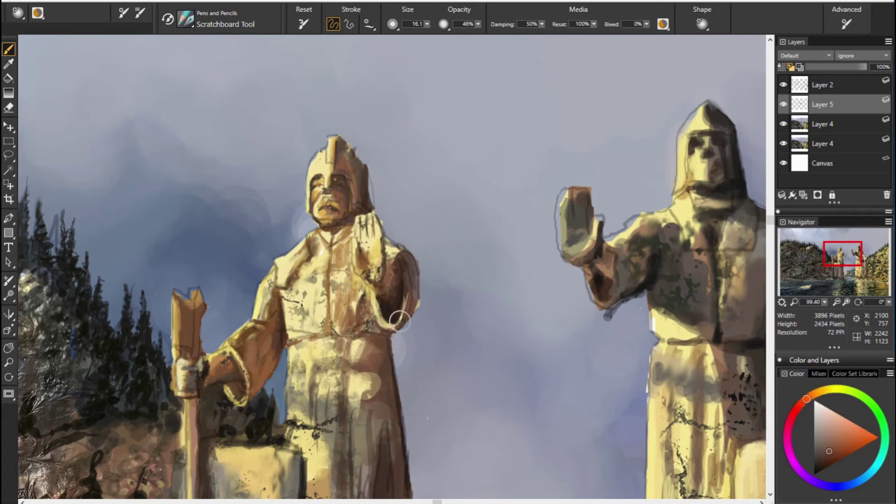
alt+click(459, 284)
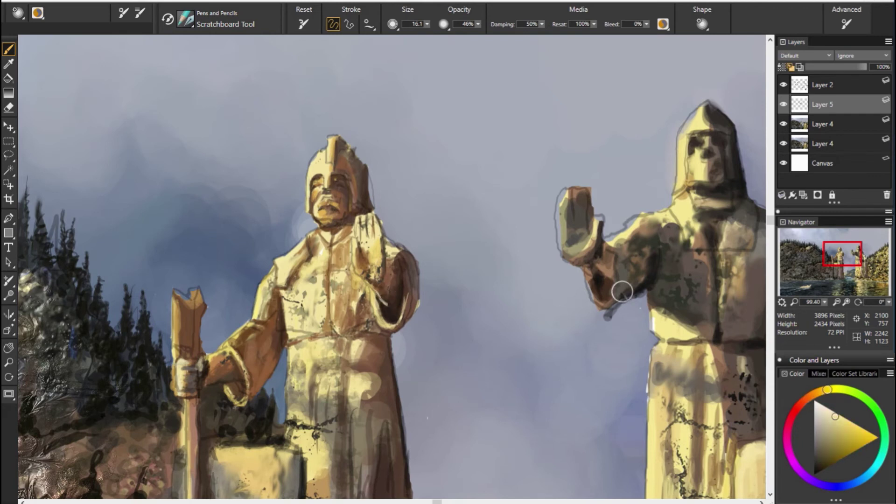
alt+click(622, 291)
alt+click(440, 270)
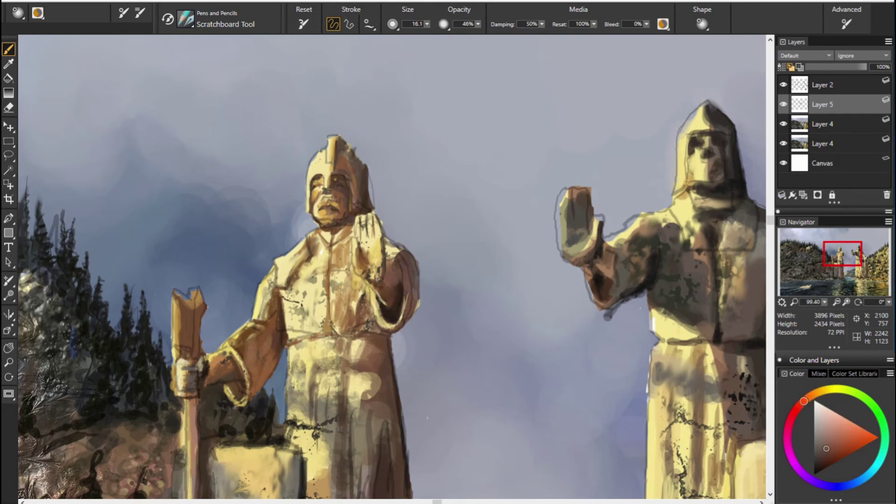
alt+click(407, 250)
drag(345, 343, 361, 336)
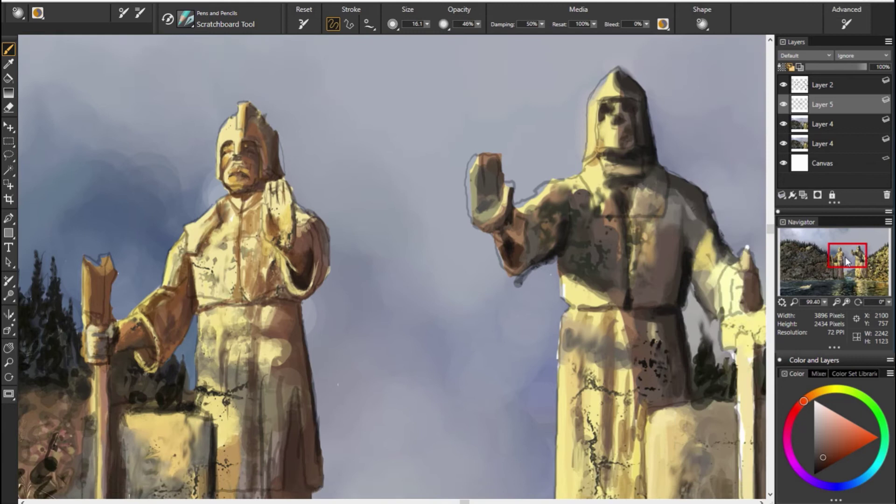
Model the right statue's raised hand with dark brown fingers and light yellow edge highlights.
drag(574, 392, 416, 369)
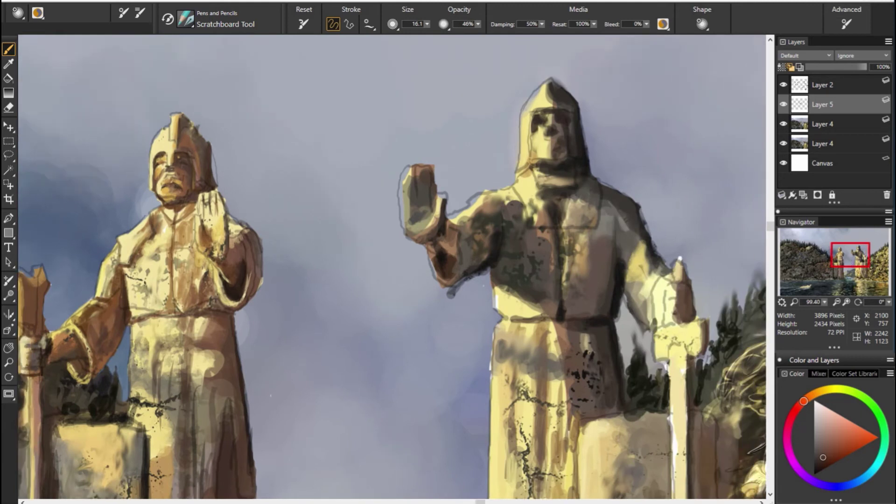
alt+click(428, 166)
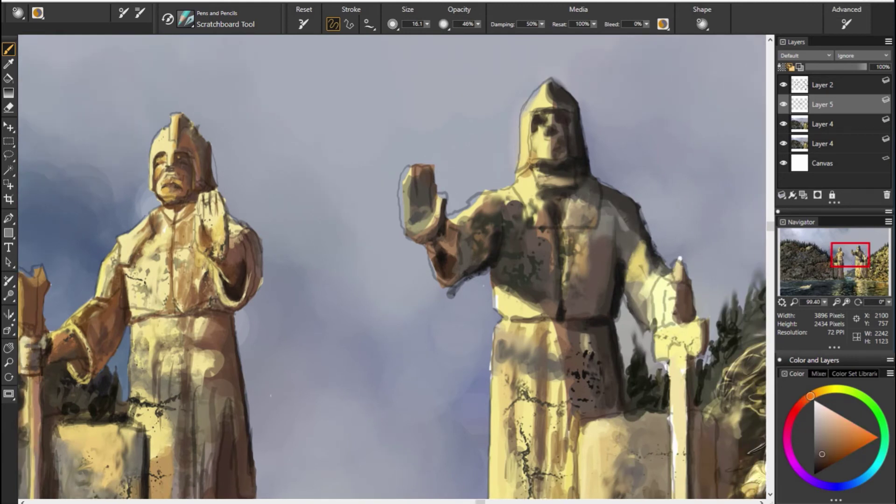
alt+click(415, 189)
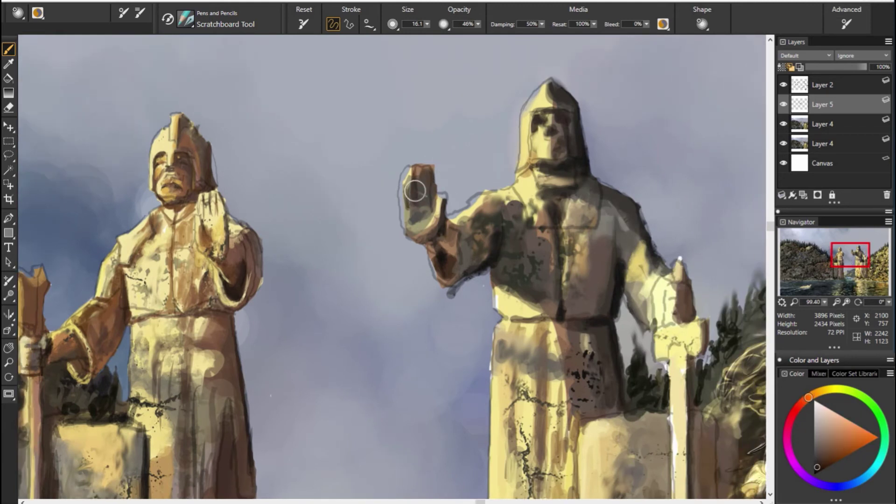
mouse_move(417, 168)
mouse_down()
mouse_move(415, 205)
mouse_move(428, 186)
mouse_move(446, 221)
mouse_up()
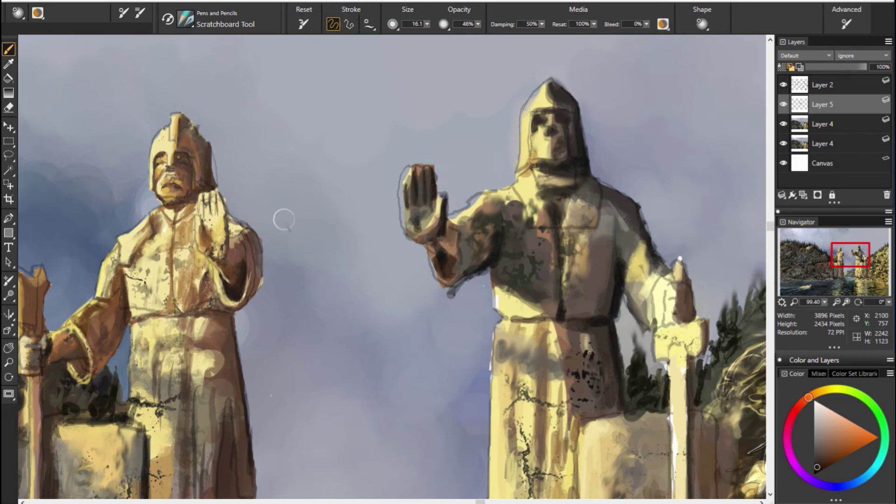
alt+click(408, 196)
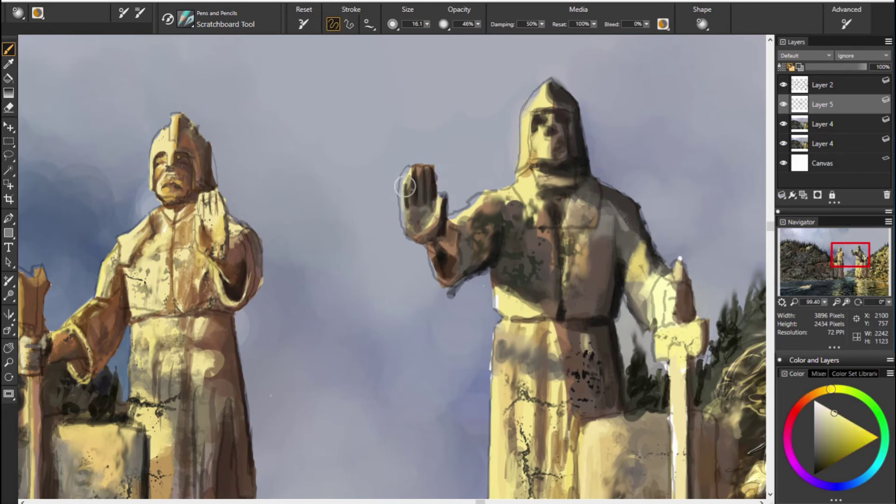
mouse_move(406, 186)
mouse_down()
mouse_move(404, 224)
mouse_move(427, 191)
mouse_move(425, 201)
mouse_up()
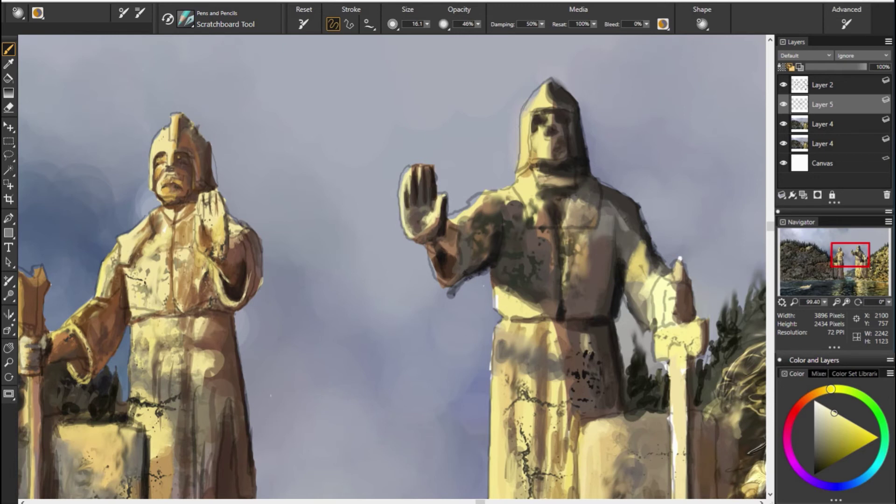
Paint dark green between the trees and sword base, and orange-brown under the hood.
alt+click(538, 222)
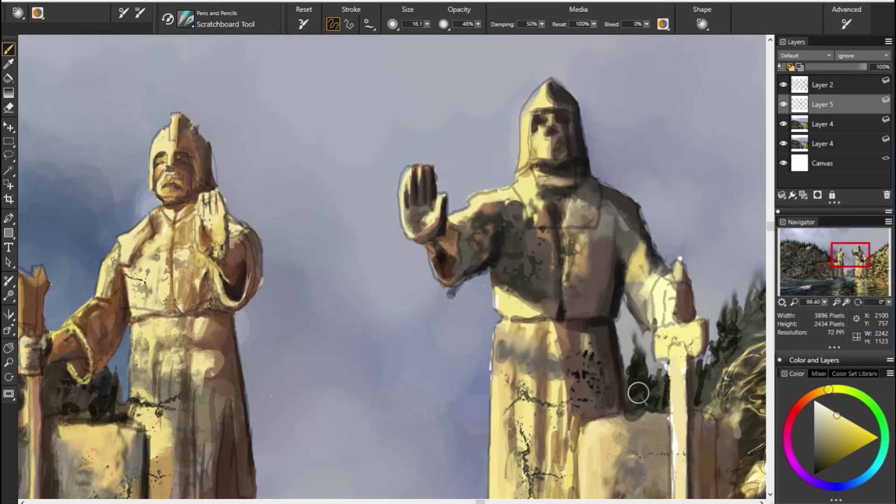
drag(636, 390, 656, 408)
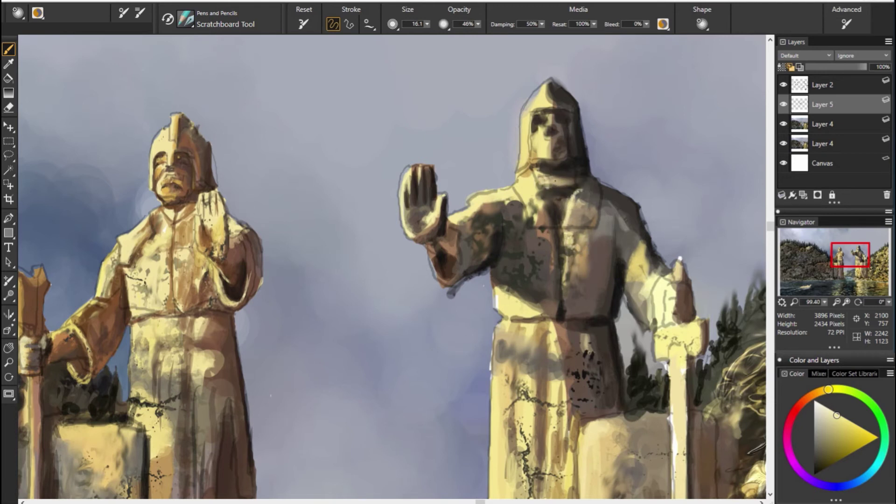
alt+click(556, 176)
drag(539, 164, 570, 167)
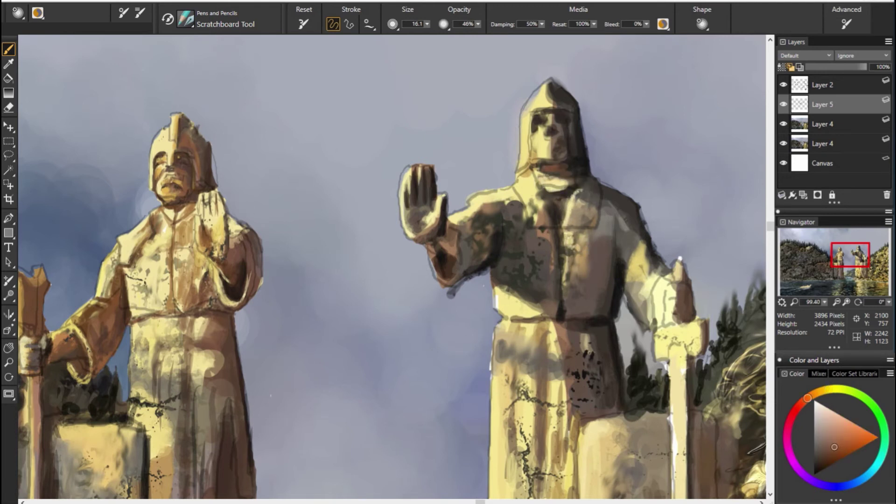
Brighten the hooded statue's face with a light yellow stroke.
alt+click(576, 154)
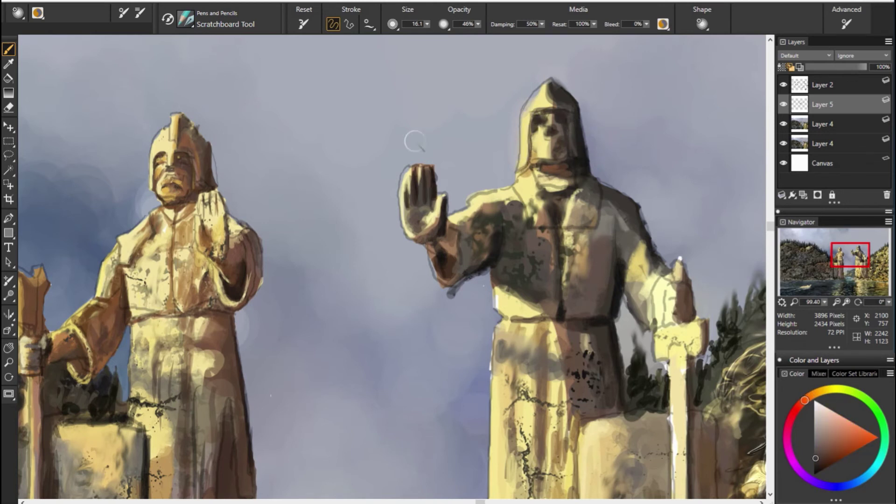
alt+click(571, 134)
alt+click(537, 100)
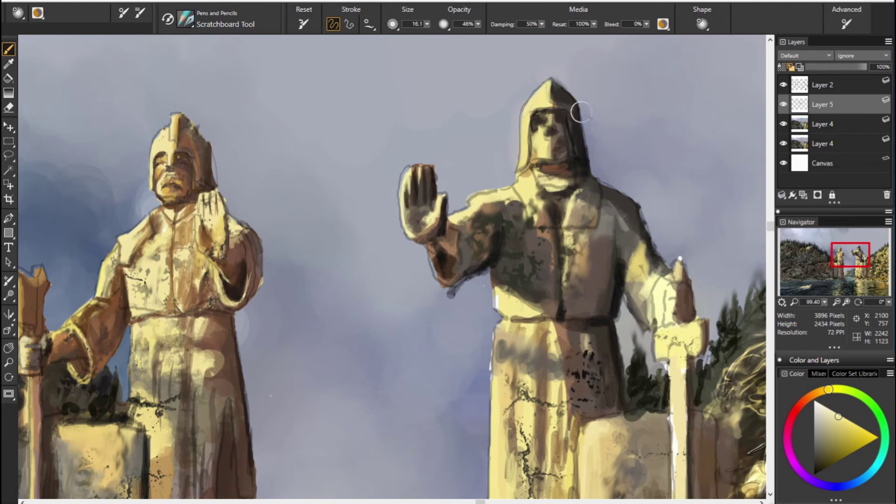
alt+click(541, 119)
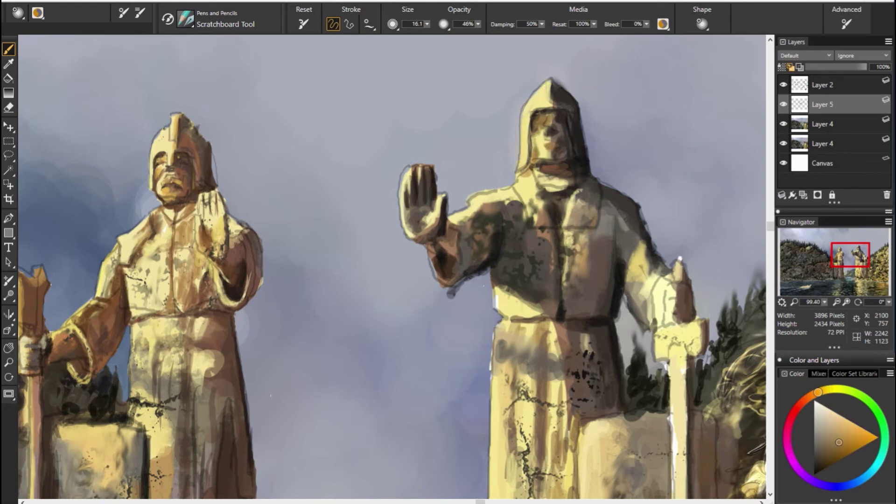
alt+click(540, 126)
alt+click(544, 127)
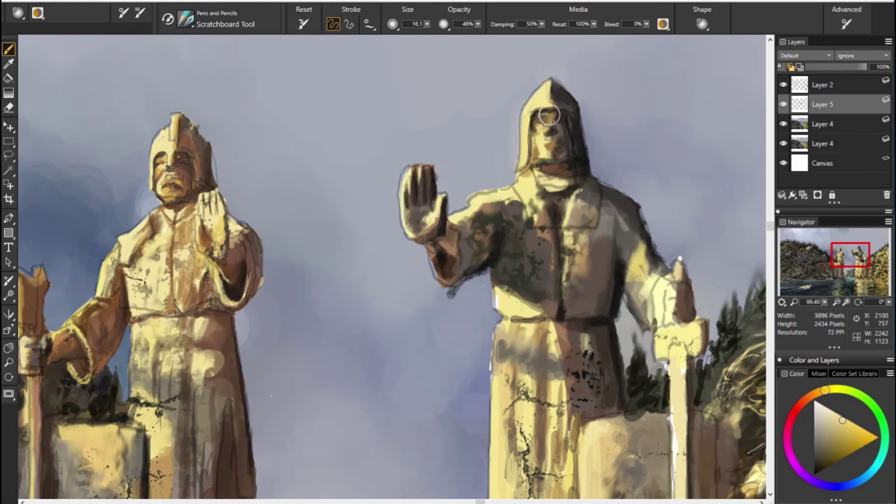
drag(554, 122, 547, 139)
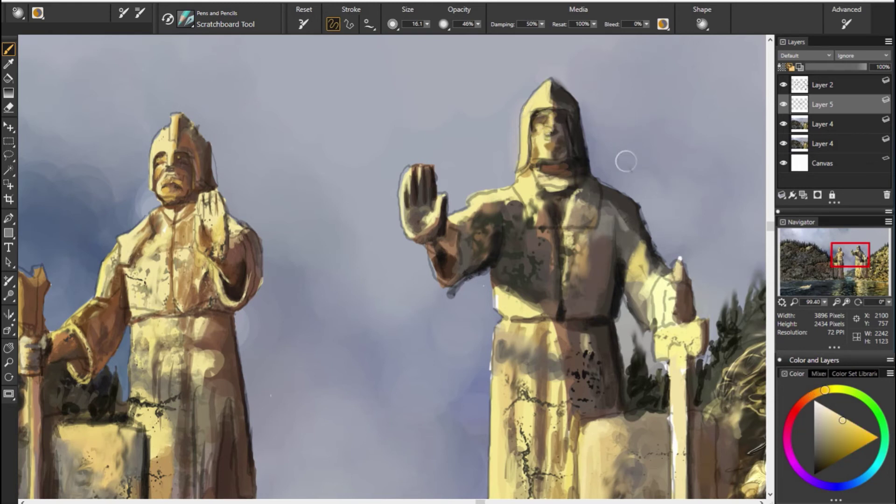
Warm and lighten the face shading with a mid orange, then hide the Layer 2 sketch.
alt+click(544, 119)
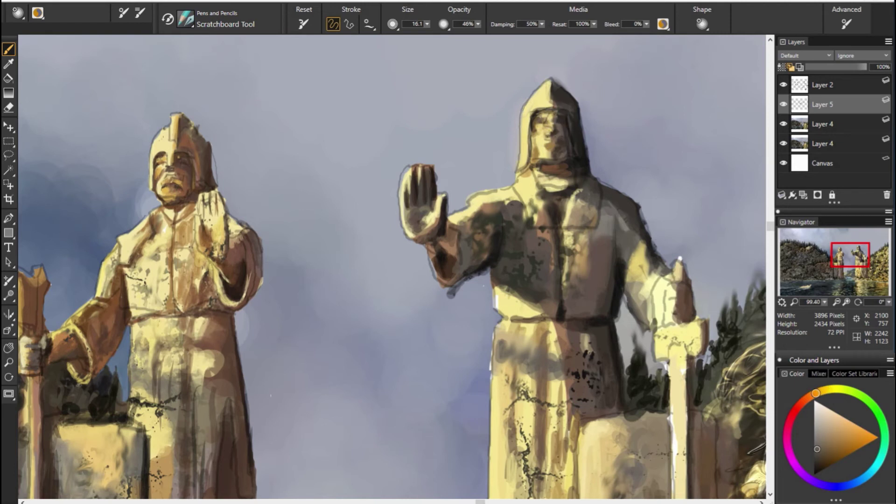
alt+click(563, 159)
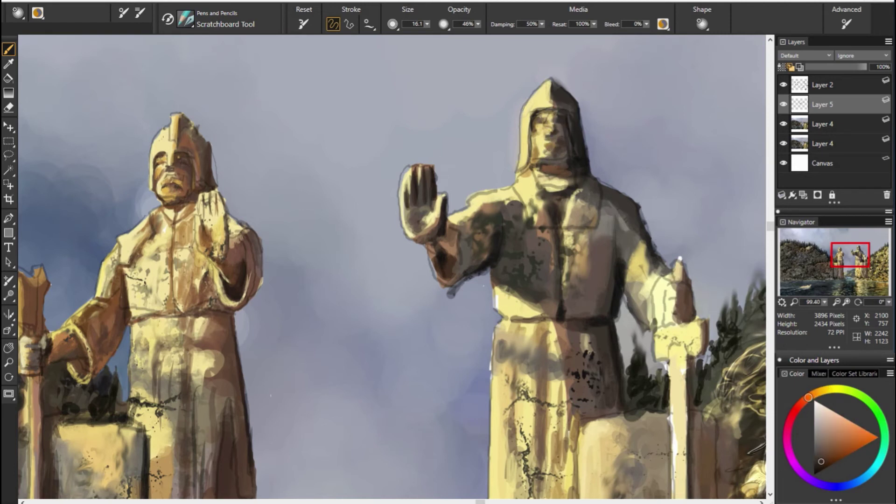
alt+click(572, 120)
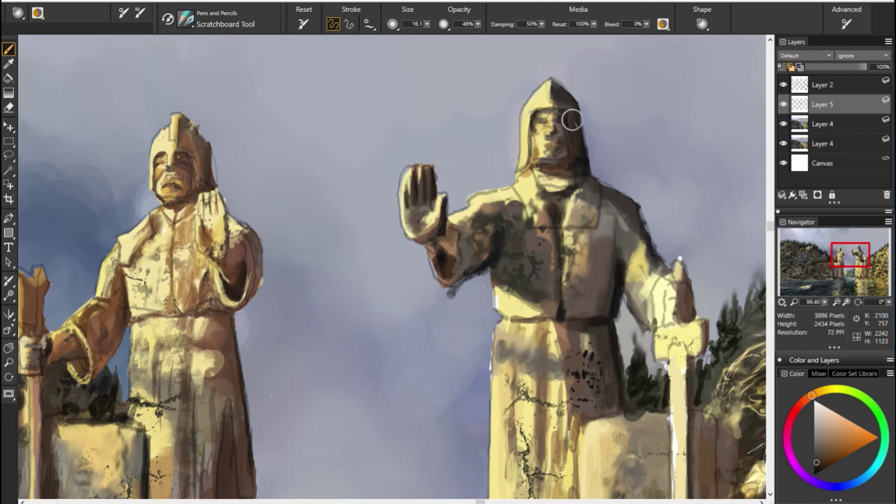
alt+click(570, 114)
alt+click(577, 137)
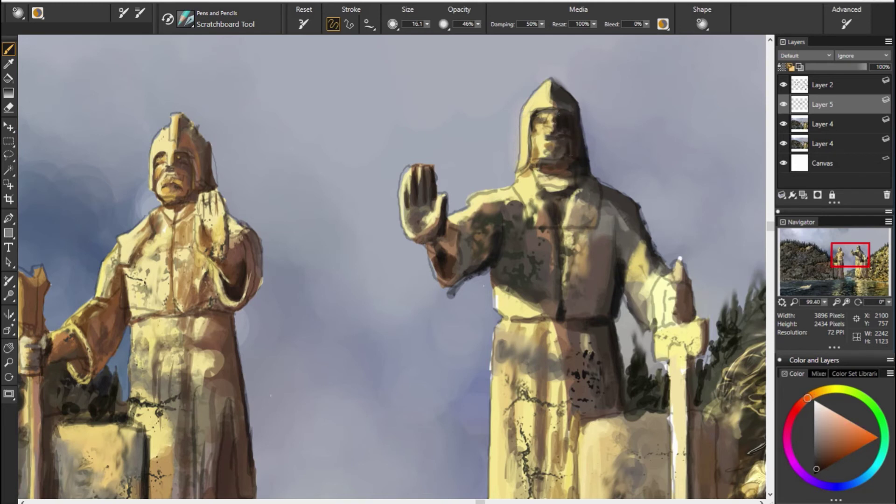
alt+click(590, 170)
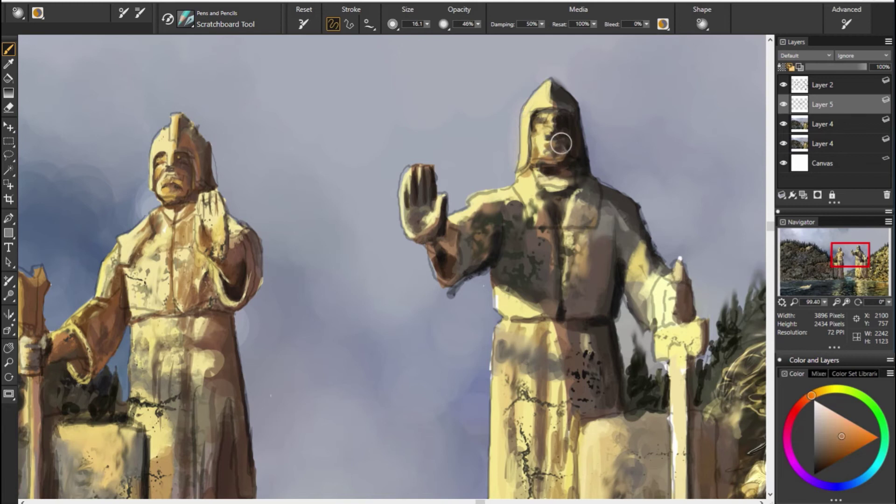
drag(560, 140, 546, 142)
alt+click(598, 179)
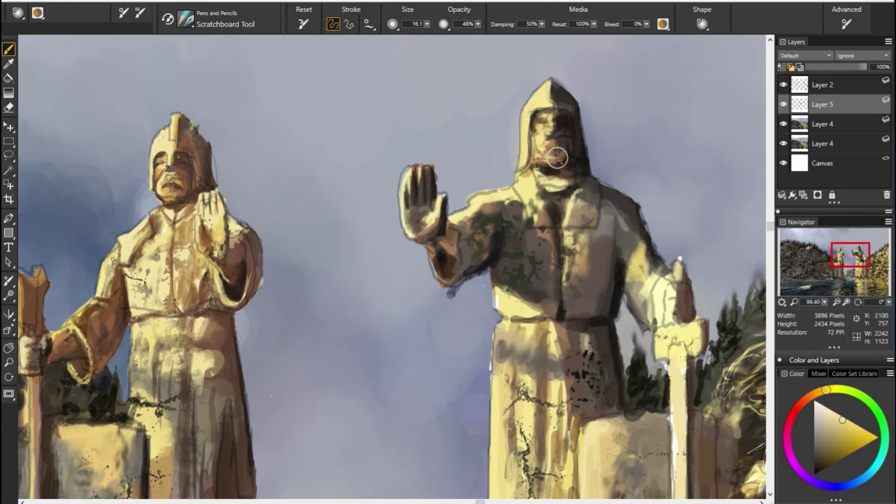
click(783, 84)
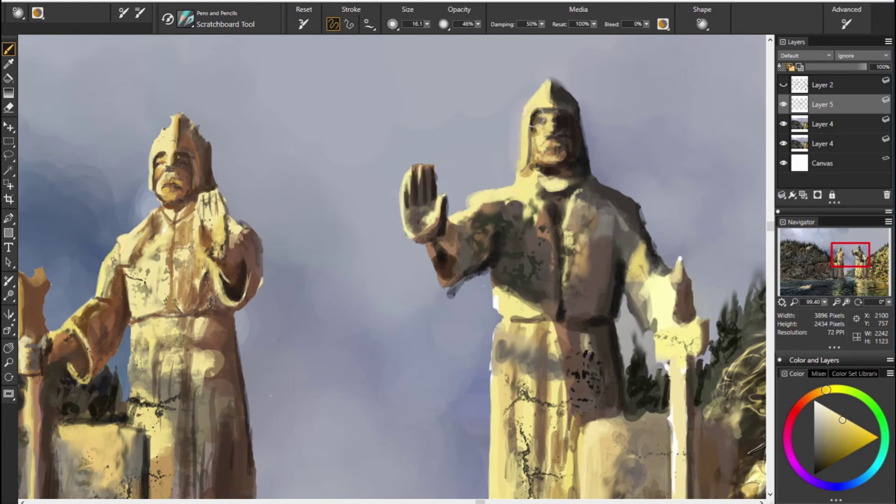
Show the sketch again and brighten the raised hand's fingers with yellow.
click(783, 84)
drag(421, 171, 413, 187)
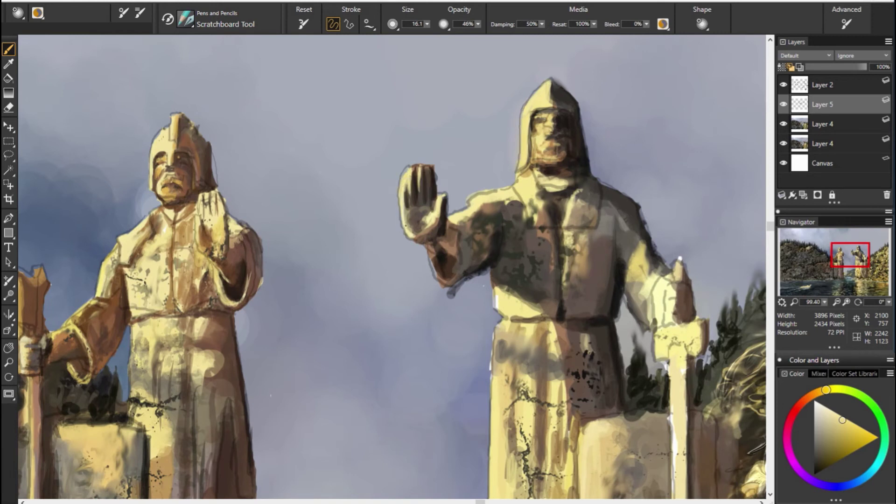
alt+click(628, 224)
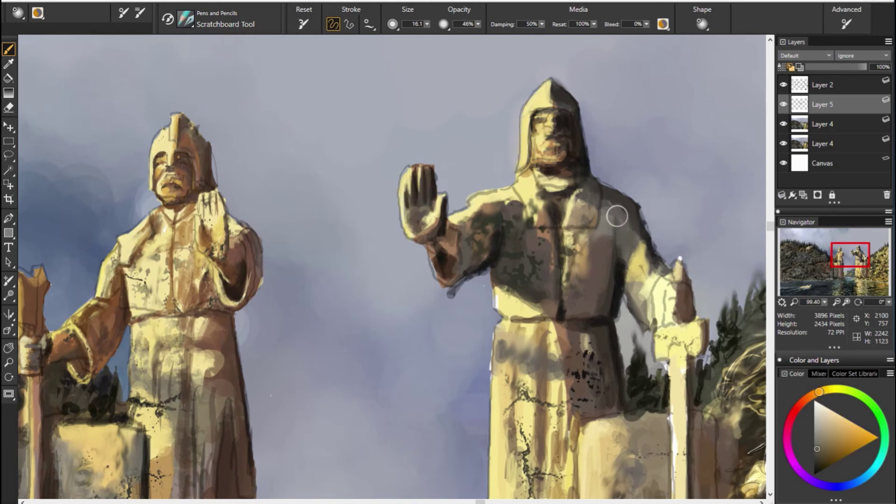
alt+click(217, 200)
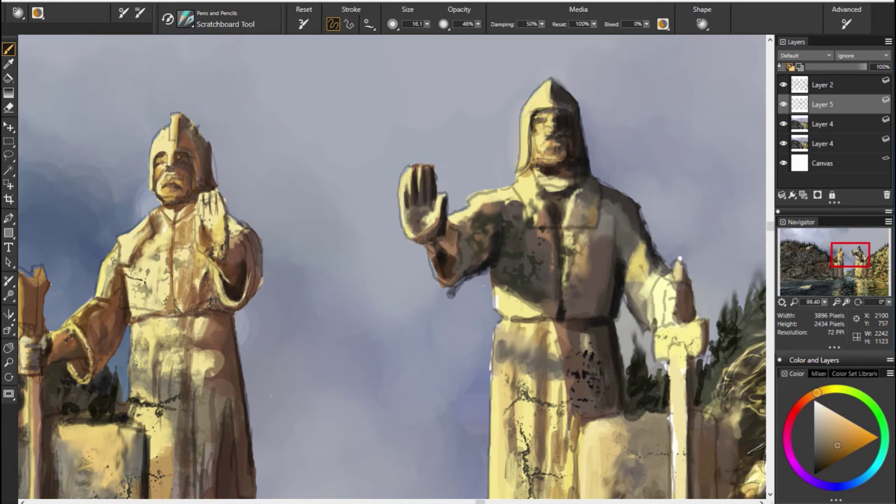
alt+click(600, 197)
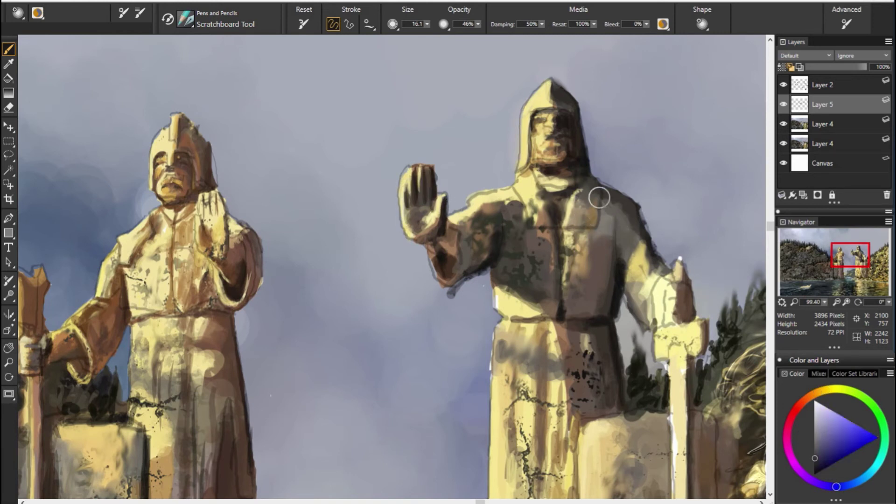
alt+click(461, 244)
alt+click(452, 292)
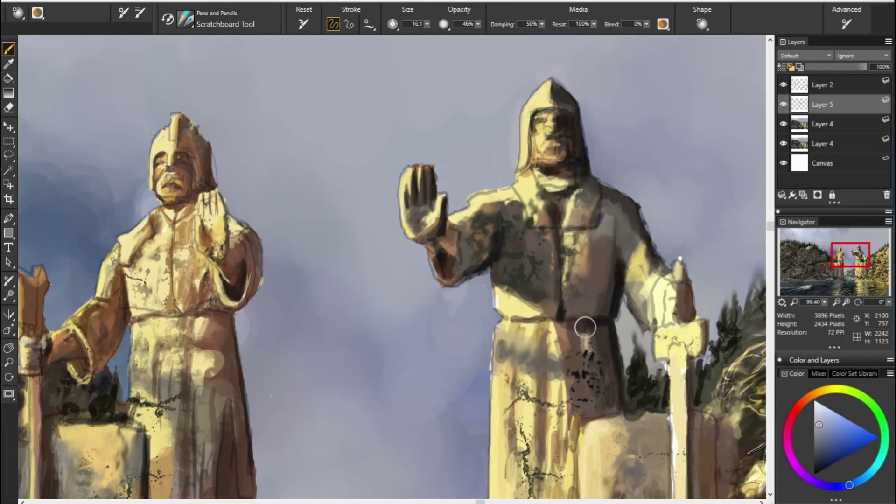
alt+click(430, 252)
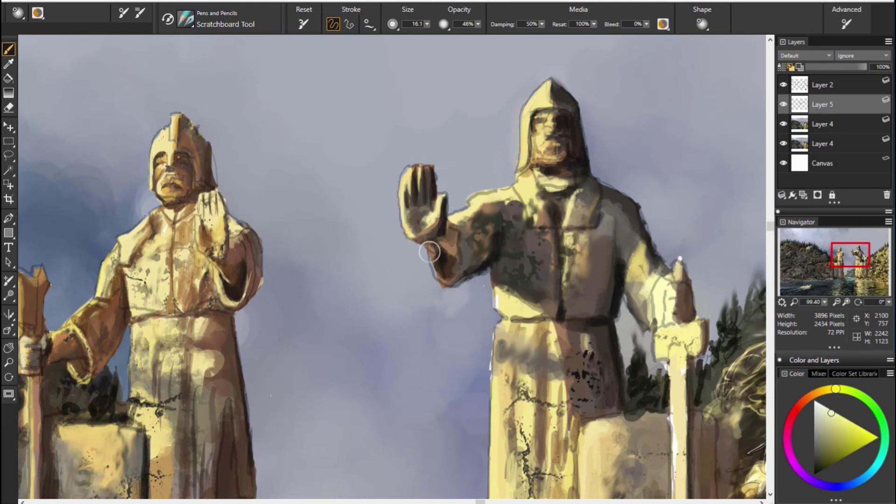
click(783, 85)
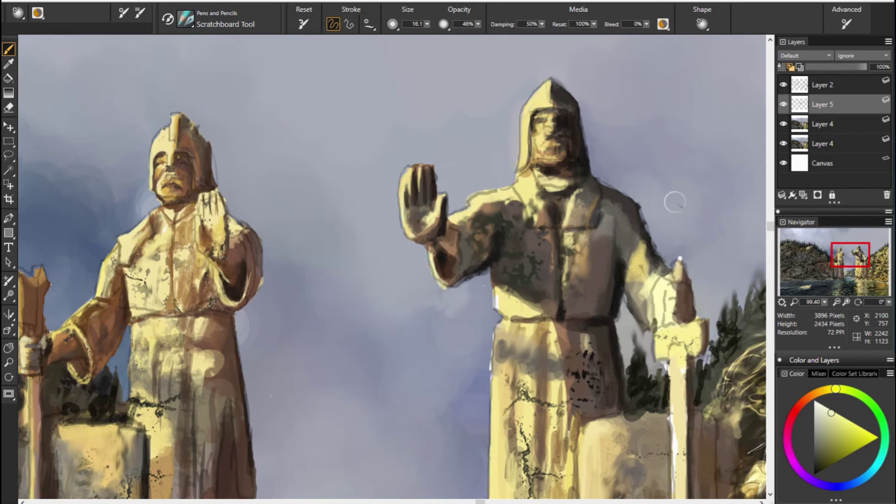
alt+click(496, 207)
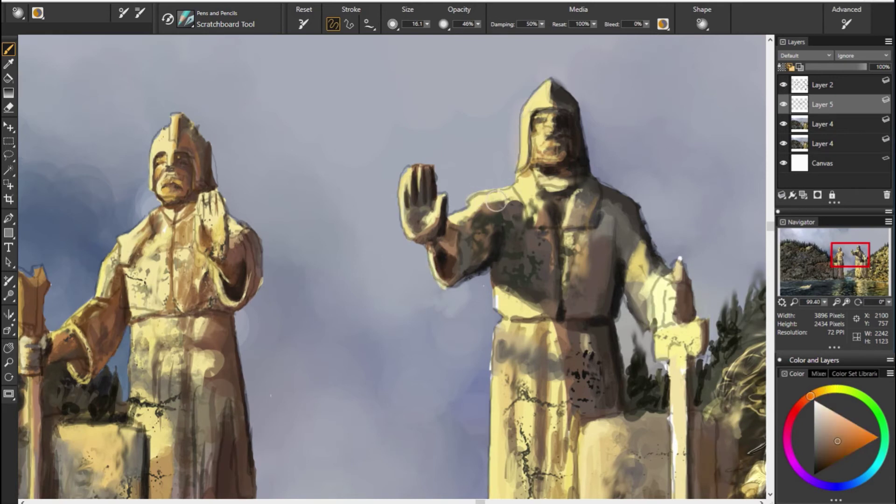
Sample light yellow and orange-brown tones from the right statue's shoulder and arm.
alt+click(614, 190)
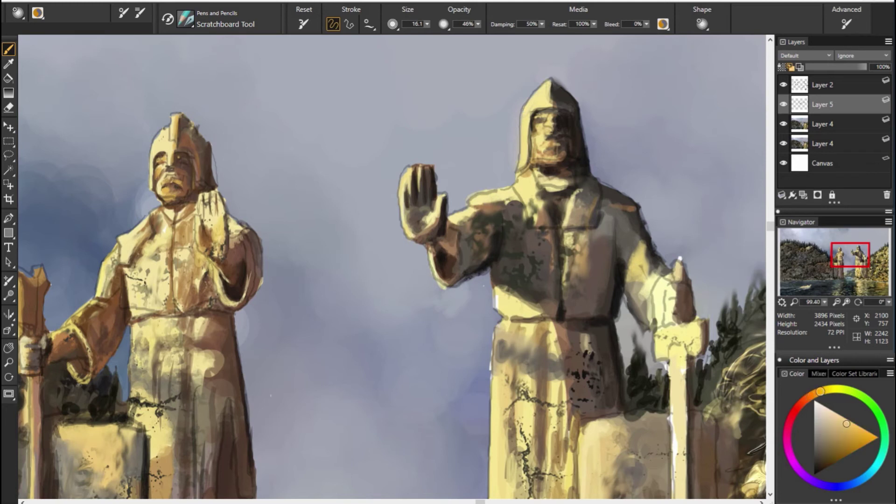
alt+click(609, 184)
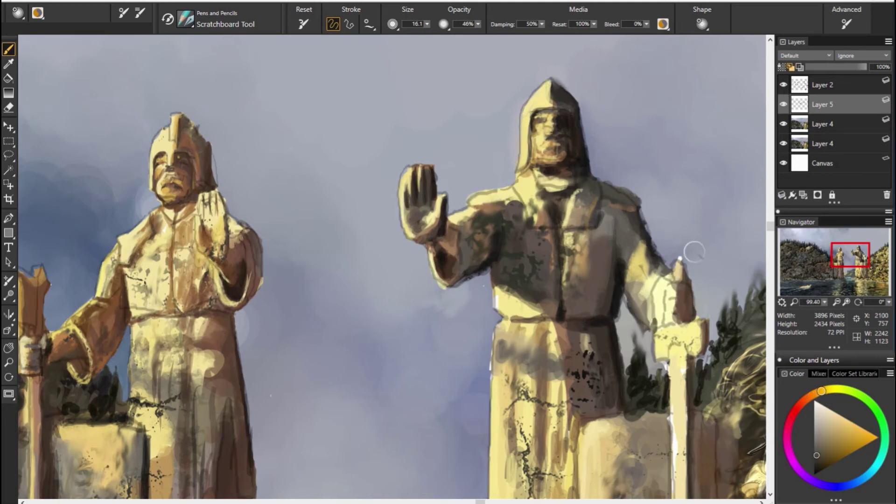
alt+click(617, 223)
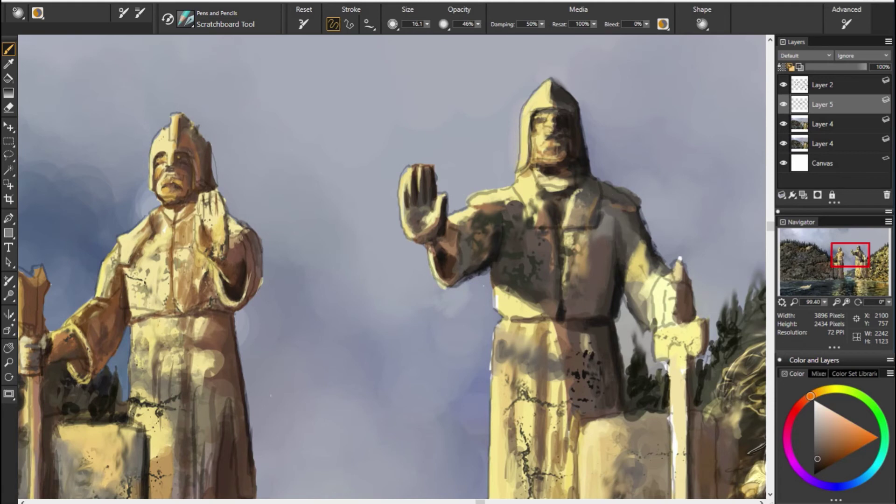
alt+click(626, 224)
alt+click(626, 225)
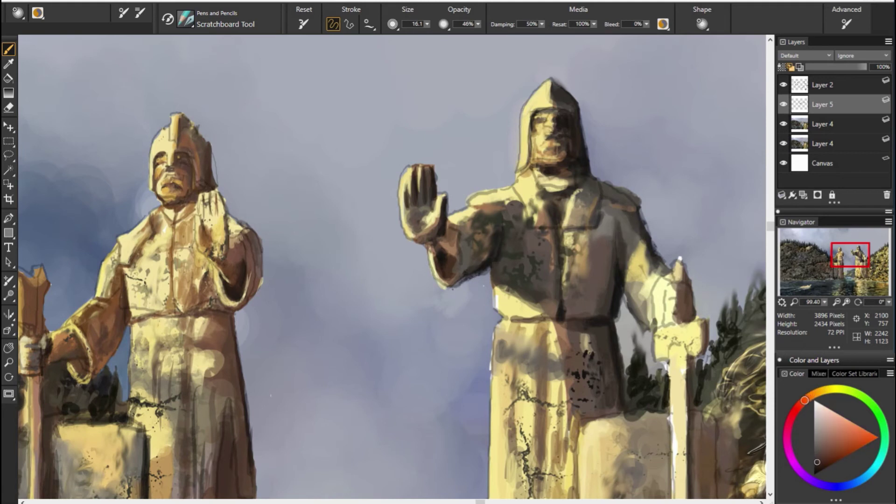
alt+click(465, 282)
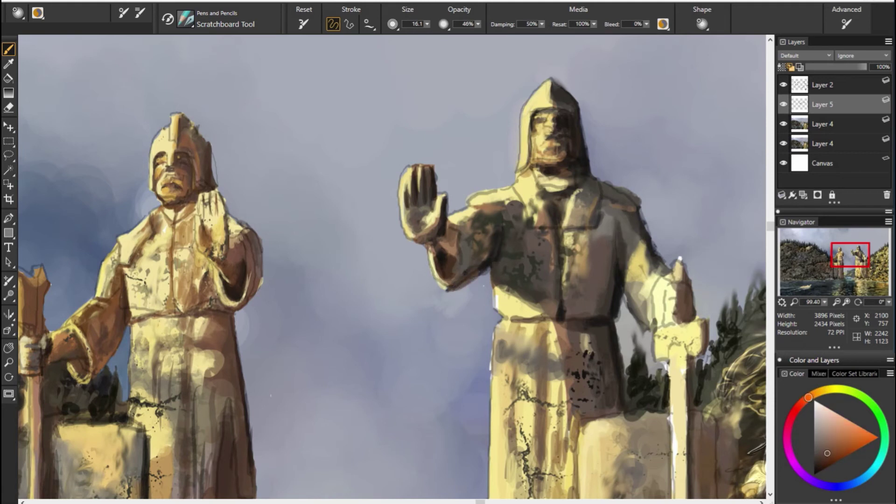
alt+click(457, 283)
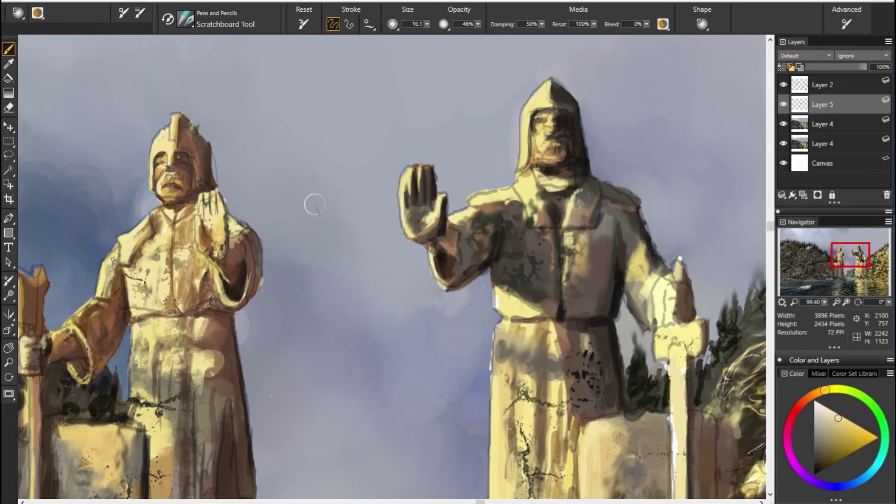
Add light strokes down the right statue's chest.
alt+click(693, 262)
alt+click(476, 239)
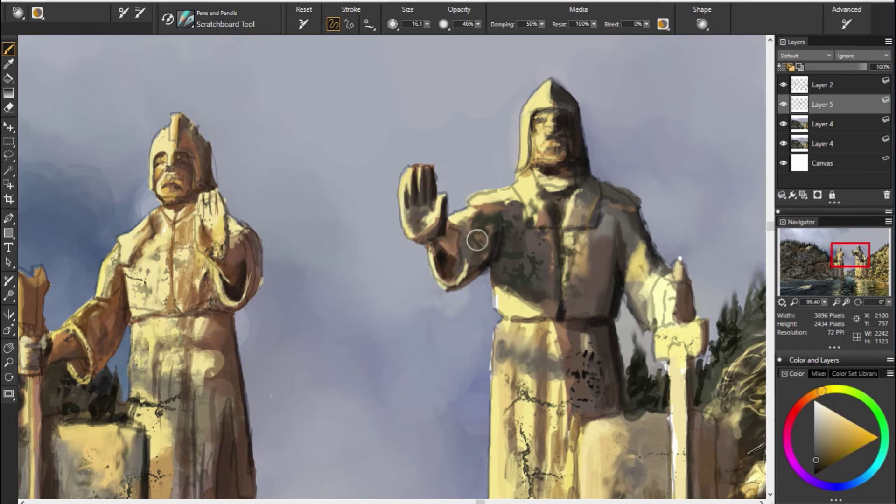
alt+click(612, 344)
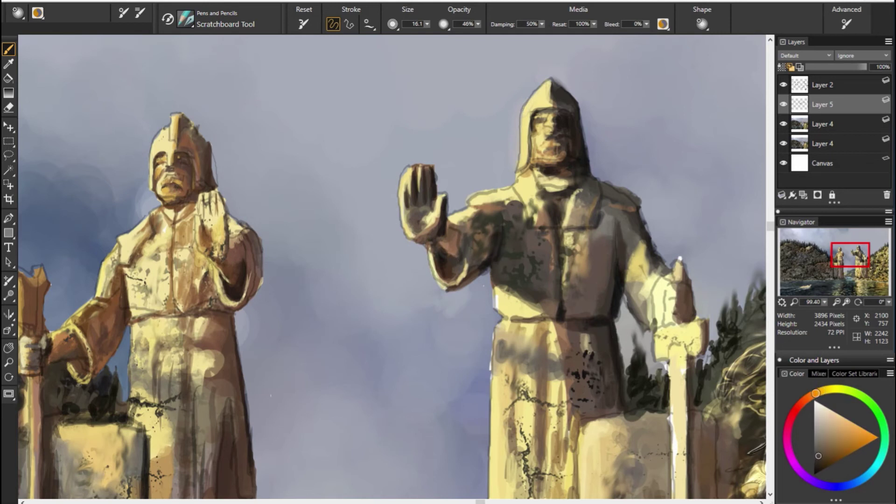
alt+click(517, 210)
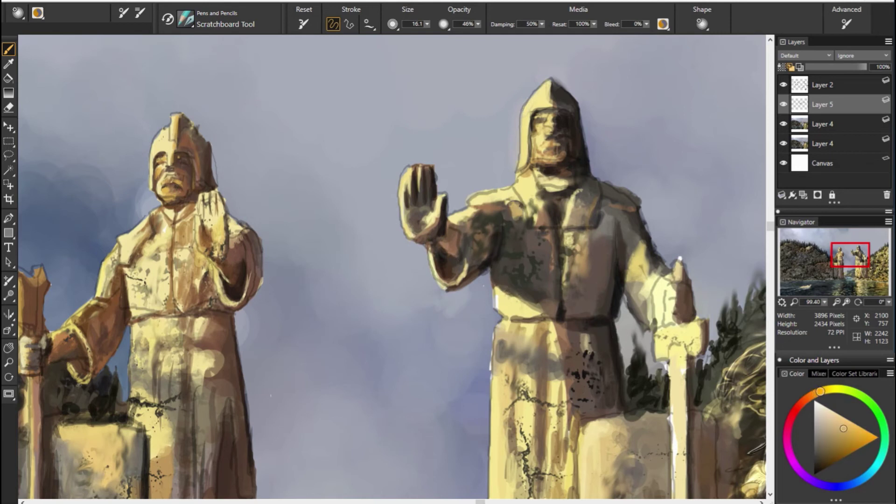
alt+click(602, 206)
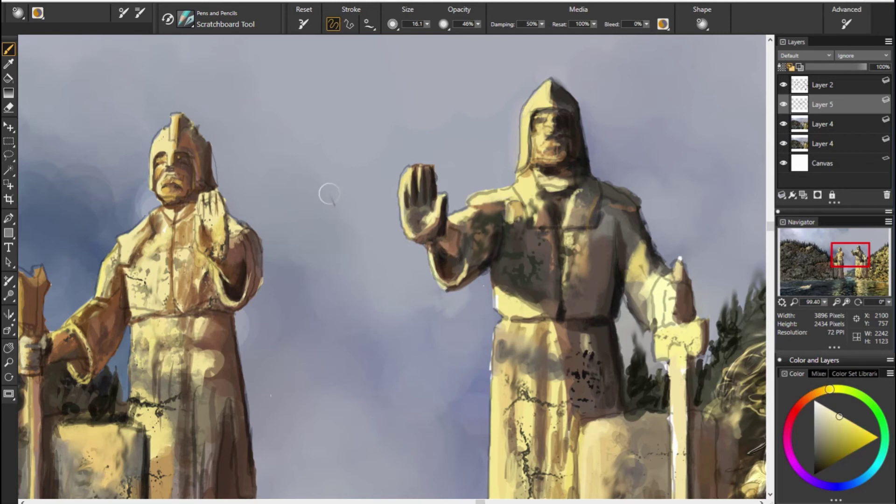
alt+click(615, 237)
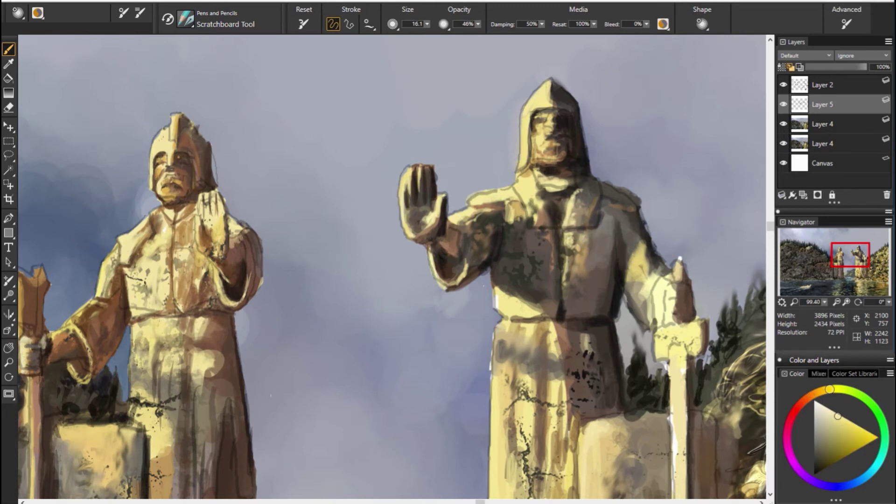
mouse_move(564, 201)
mouse_down()
mouse_move(579, 217)
mouse_move(548, 227)
mouse_move(564, 261)
mouse_up()
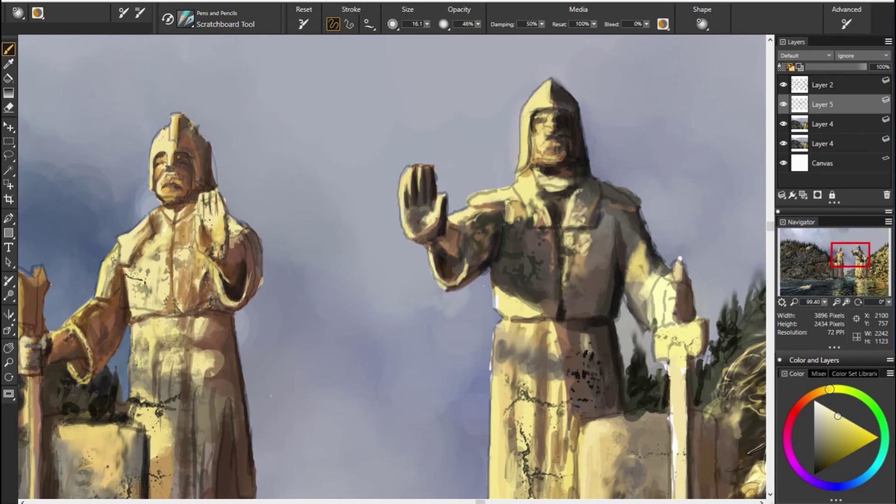
Paint a brown belt across the right statue's waist.
alt+click(578, 266)
alt+click(598, 266)
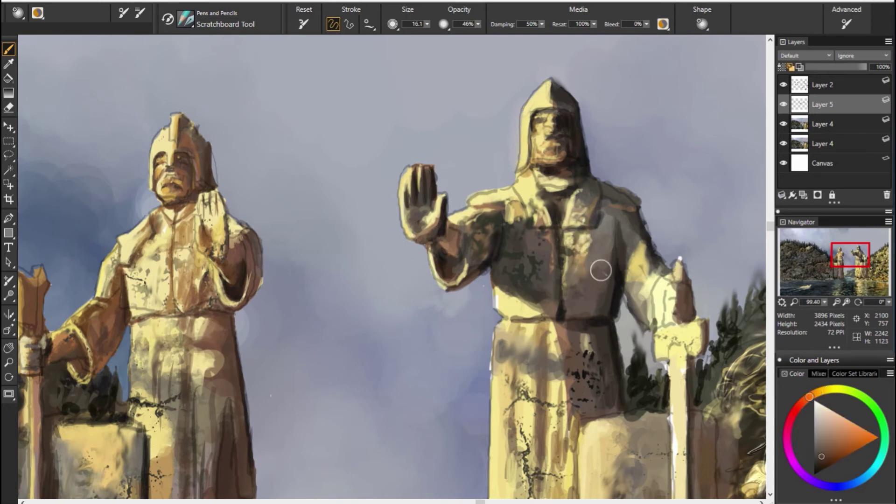
alt+click(621, 225)
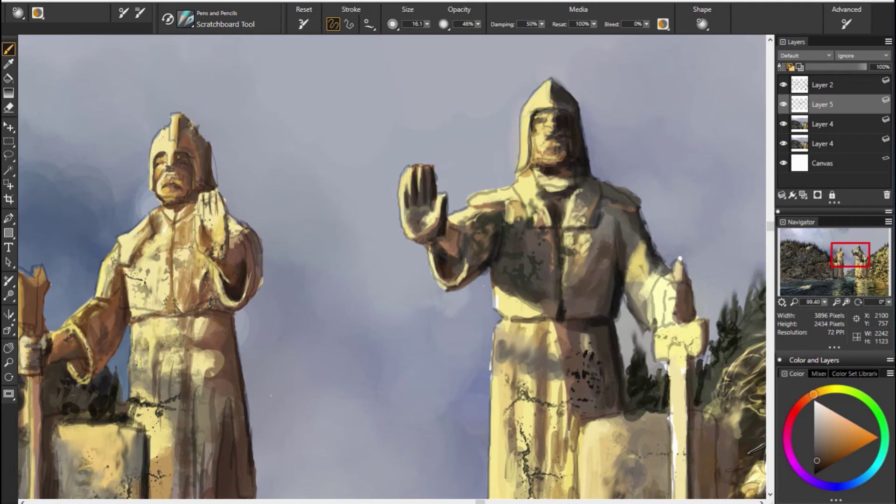
alt+click(443, 260)
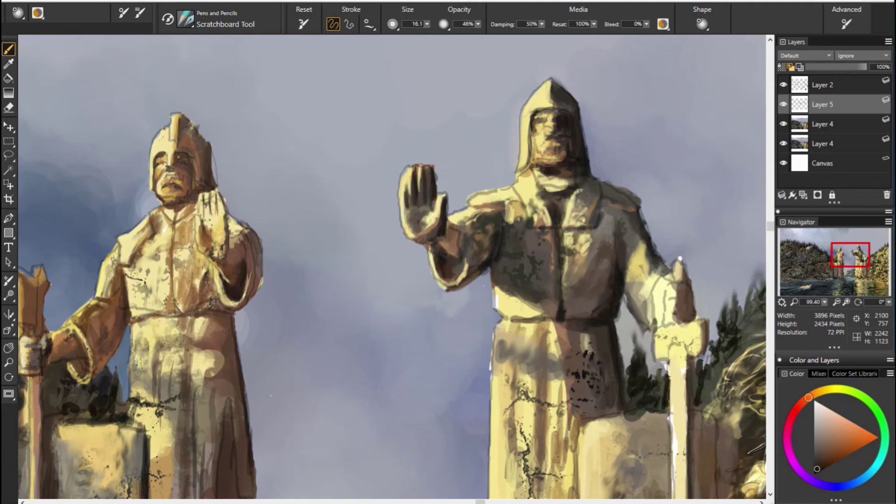
drag(492, 310, 600, 321)
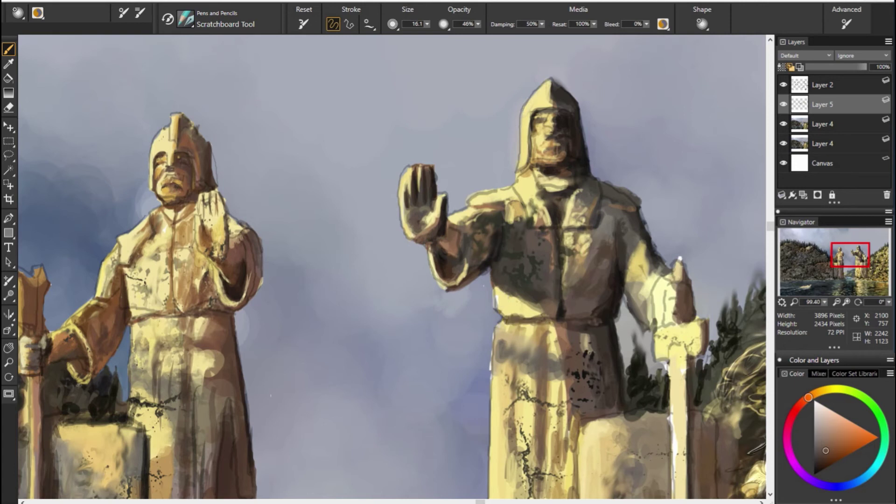
Sample yellow-orange tones near the belt and bring the statues' pedestals into view.
alt+click(546, 323)
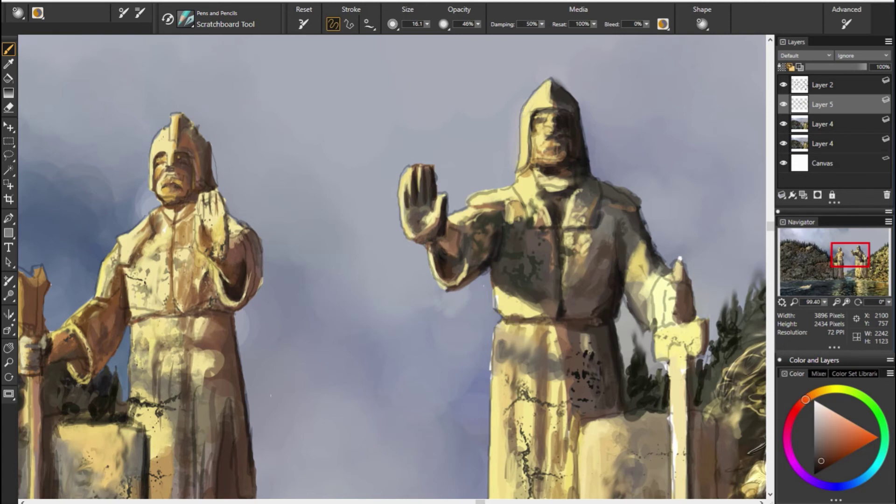
alt+click(515, 282)
alt+click(493, 286)
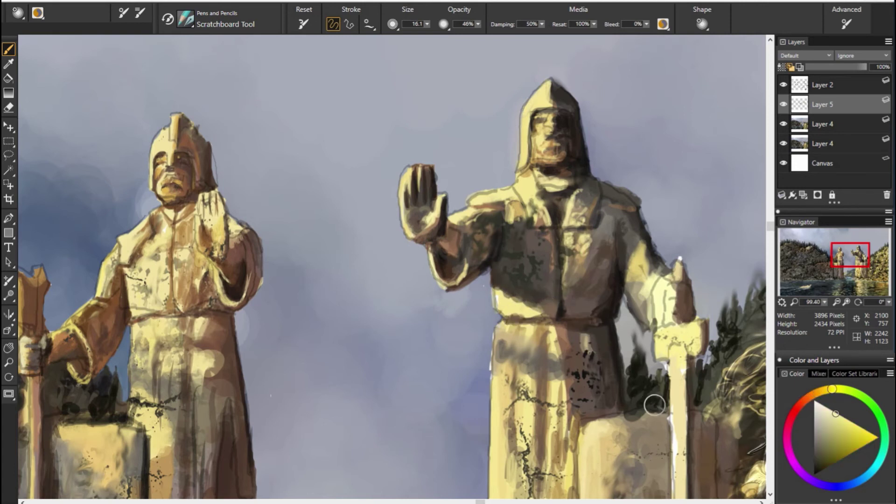
drag(848, 263, 844, 271)
Sample a saturated yellow and extend the highlight down the left statue's staff.
alt+click(649, 270)
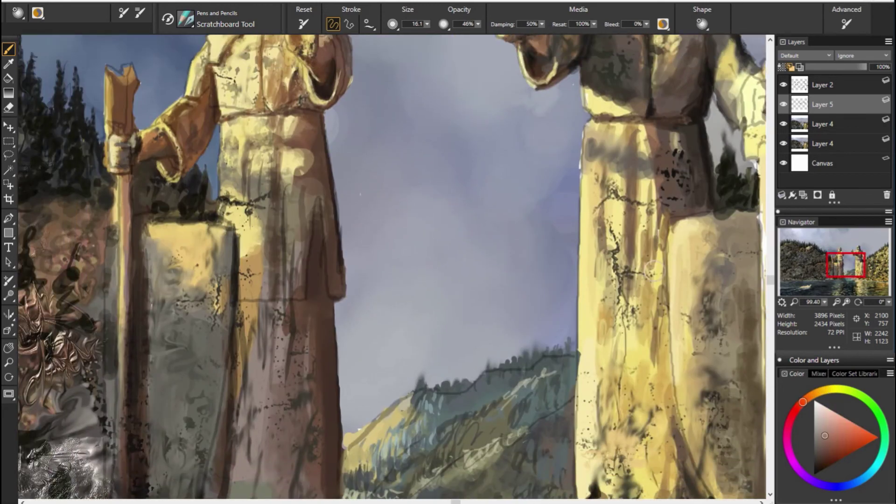
alt+click(116, 178)
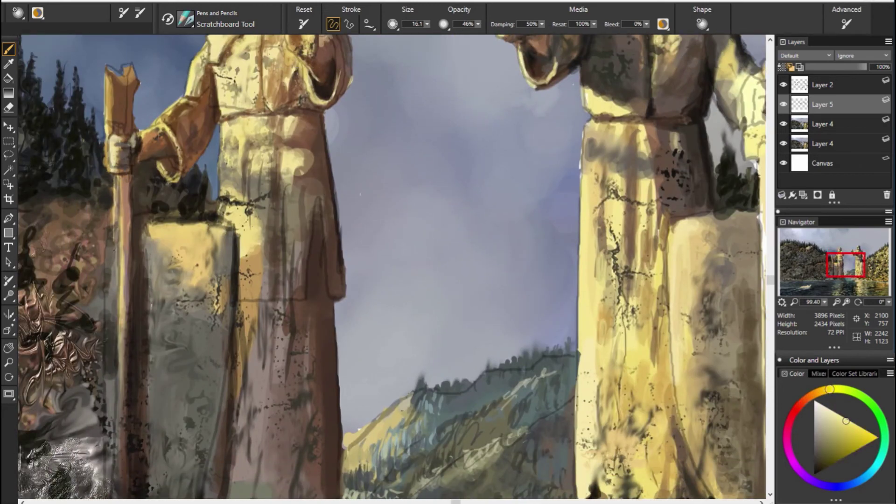
drag(114, 333, 114, 413)
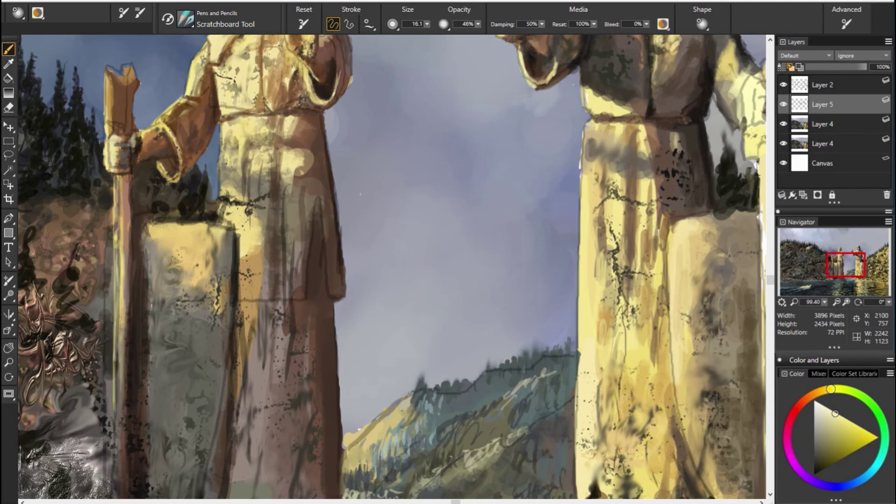
Brighten the top edge of the left pedestal with a sampled robe yellow.
alt+click(139, 215)
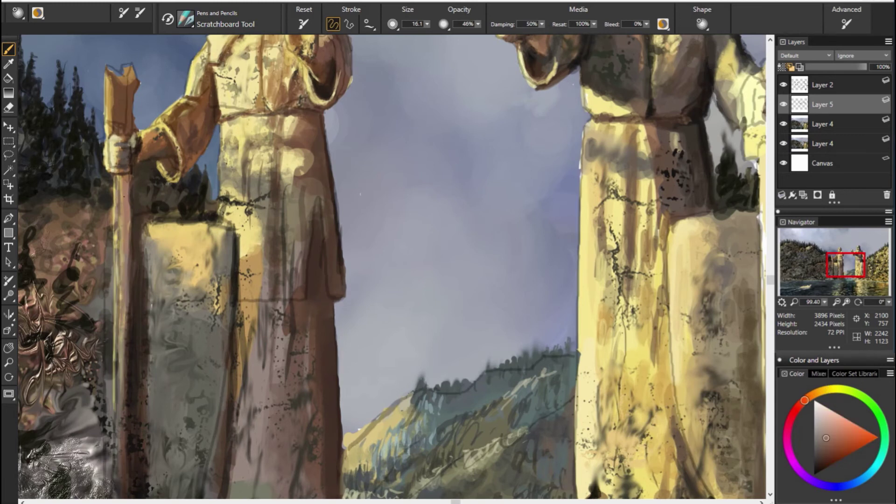
alt+click(278, 290)
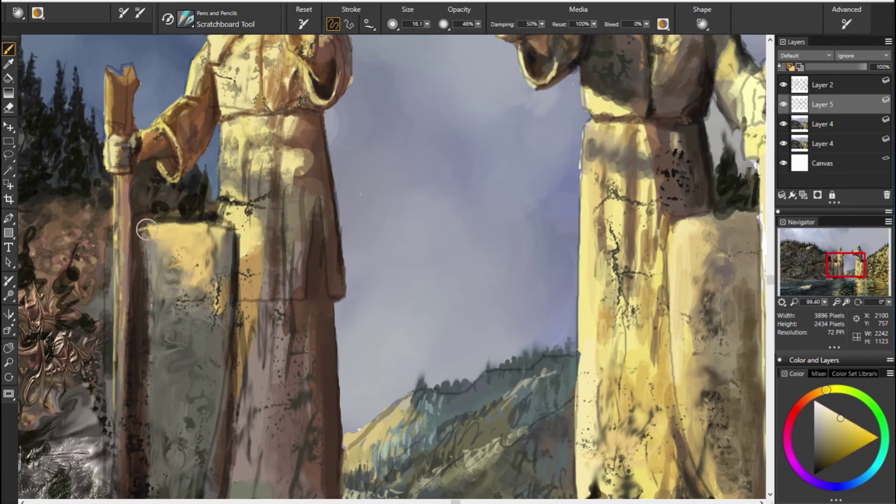
drag(145, 229, 228, 228)
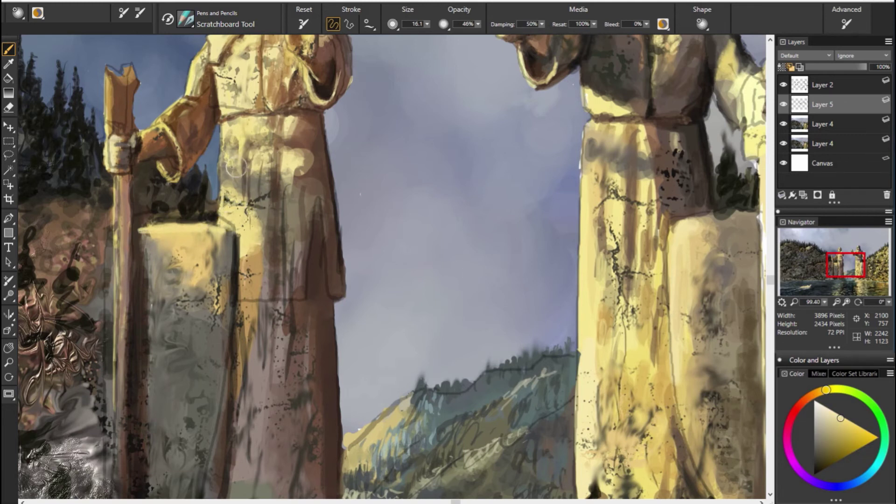
Brush light yellow highlights onto the left statue's robe.
alt+click(328, 219)
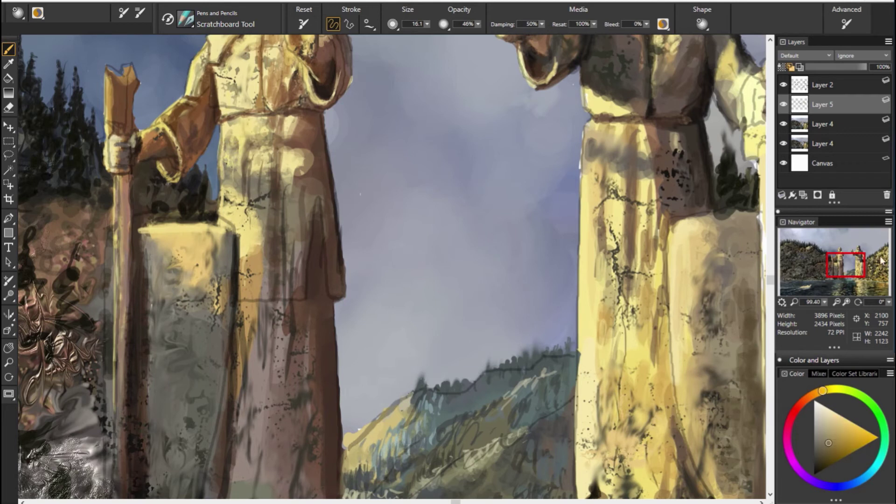
alt+click(254, 168)
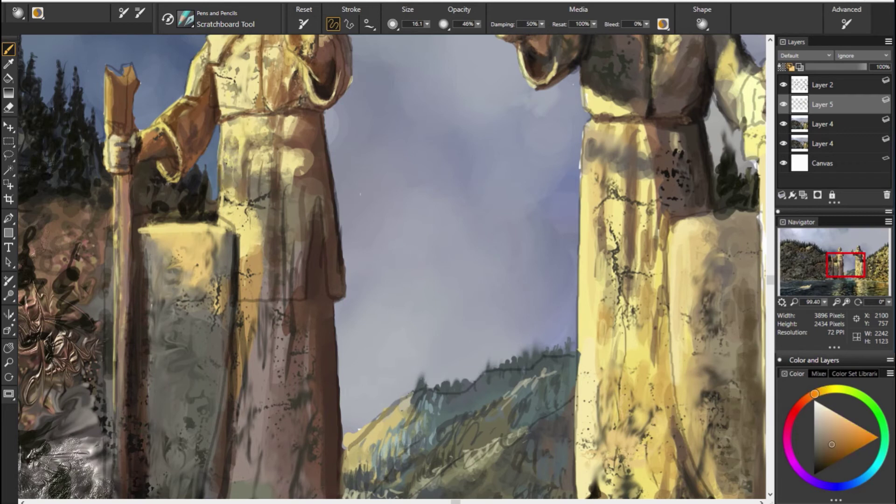
alt+click(228, 199)
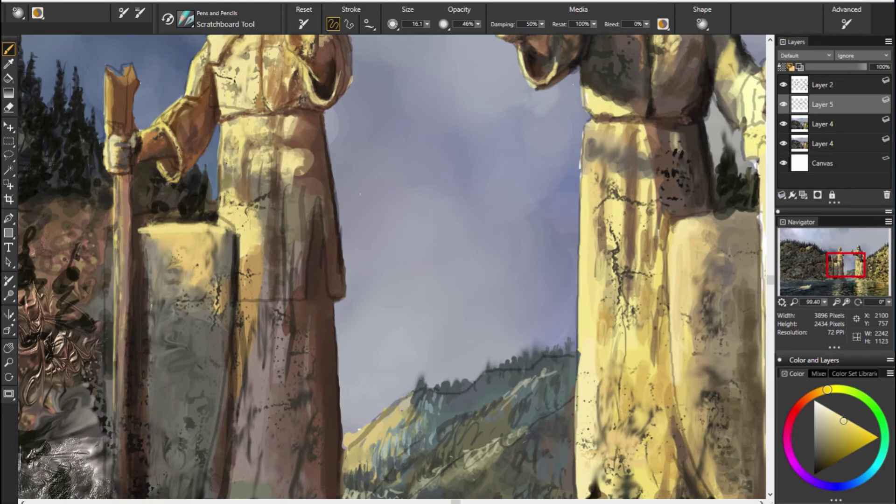
alt+click(251, 285)
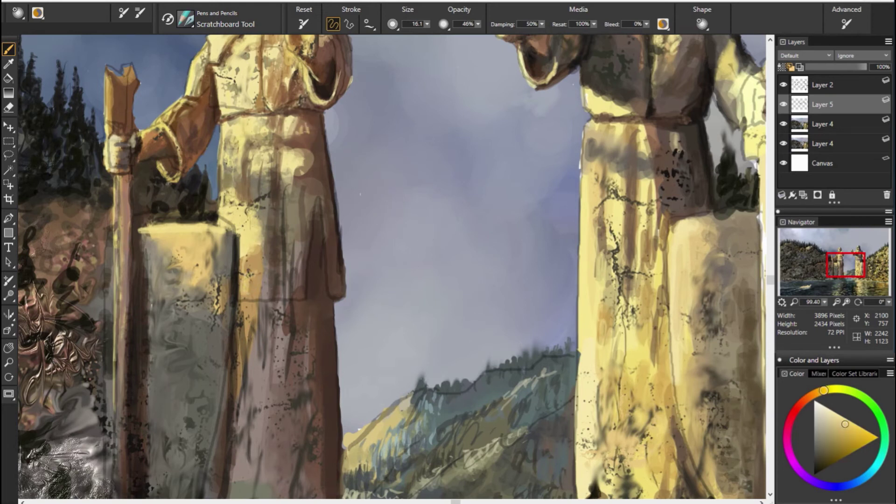
drag(252, 273, 263, 294)
Lighten the left pedestal's left and right edges and grey face with pale paint.
alt+click(214, 205)
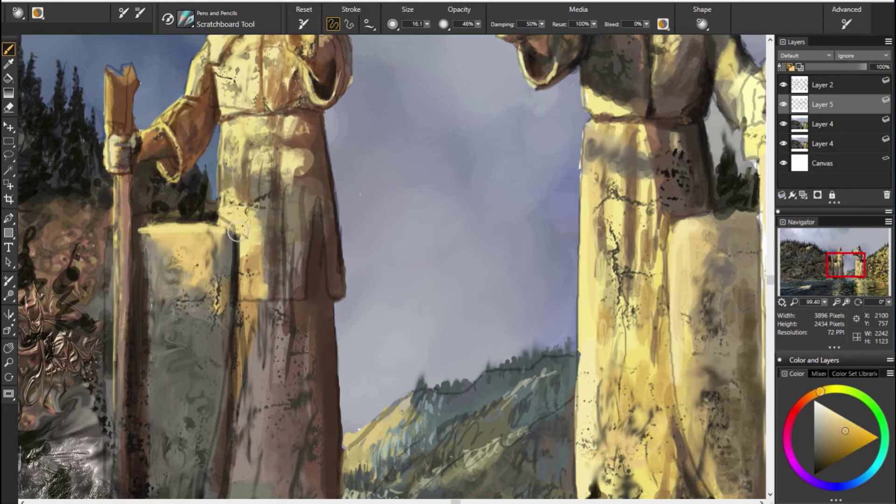
alt+click(221, 203)
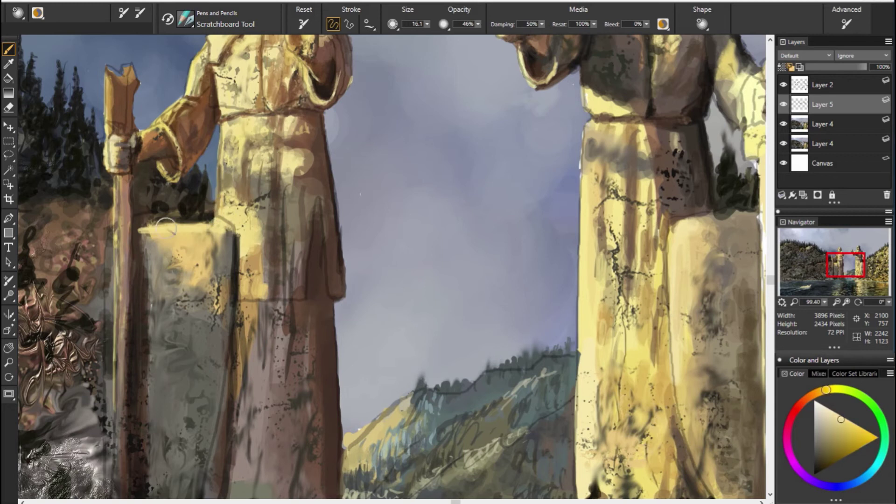
alt+click(191, 292)
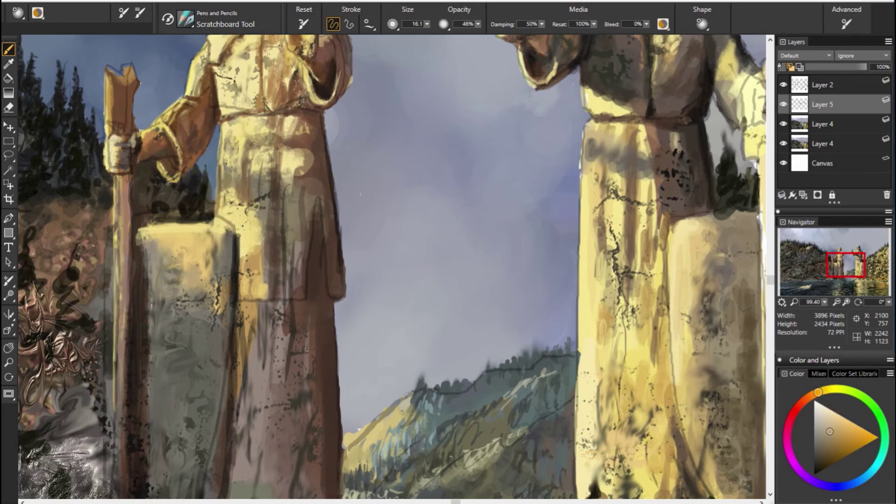
alt+click(575, 352)
drag(149, 275, 147, 395)
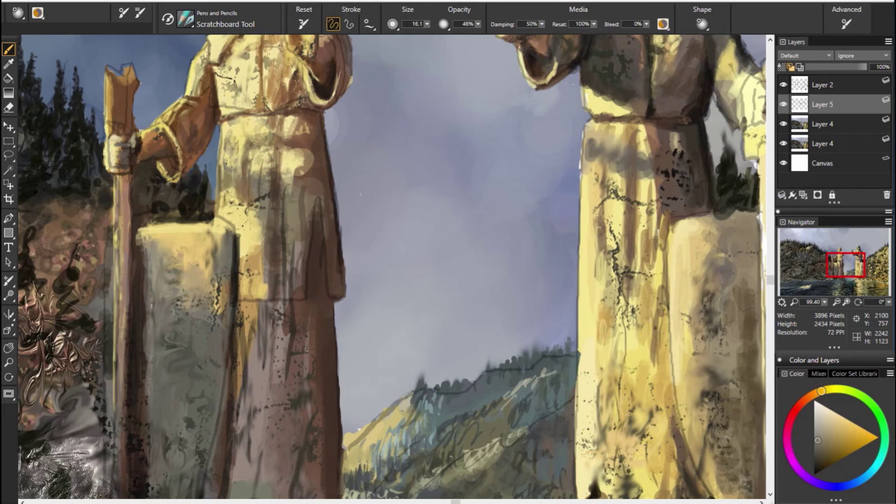
drag(184, 338, 208, 371)
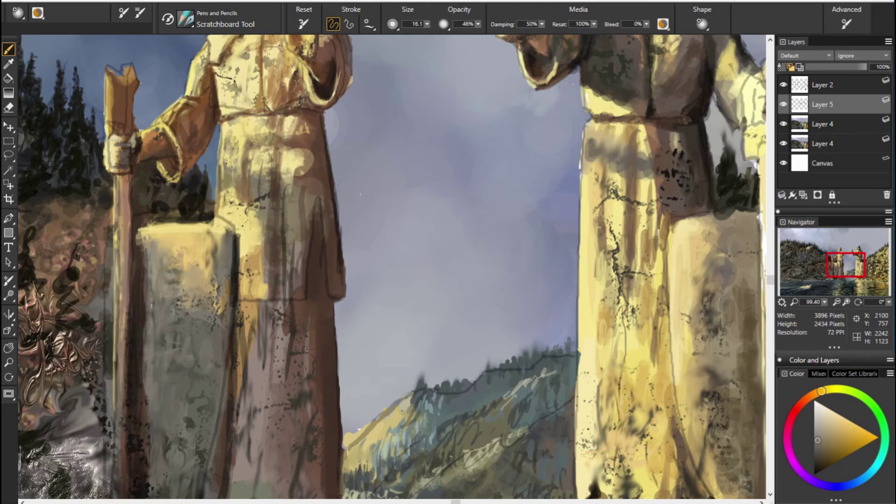
alt+click(297, 310)
mouse_move(226, 236)
mouse_down()
mouse_move(216, 313)
mouse_move(227, 345)
mouse_up()
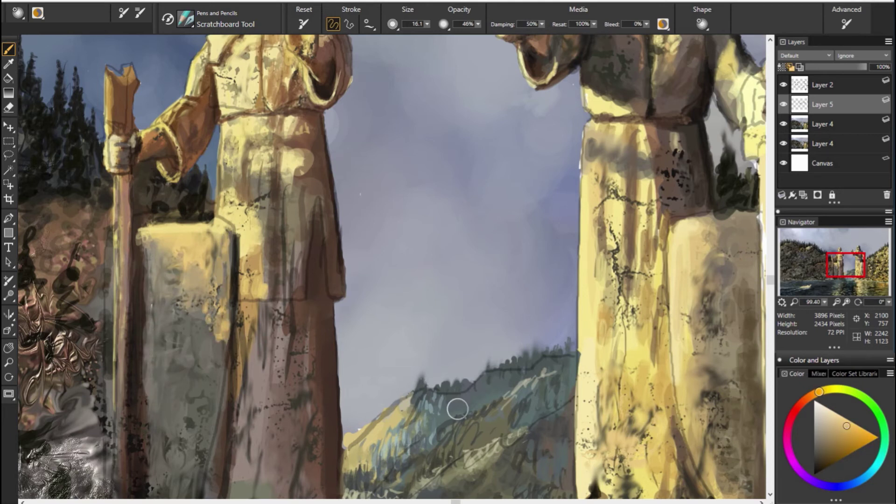
Paint orange along the top of the left statue's staff.
alt+click(275, 140)
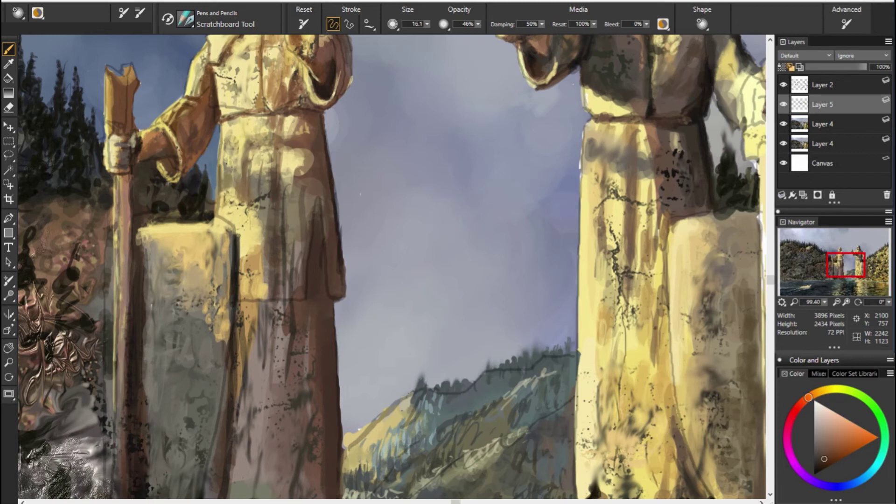
alt+click(172, 151)
alt+click(143, 143)
drag(129, 77, 135, 68)
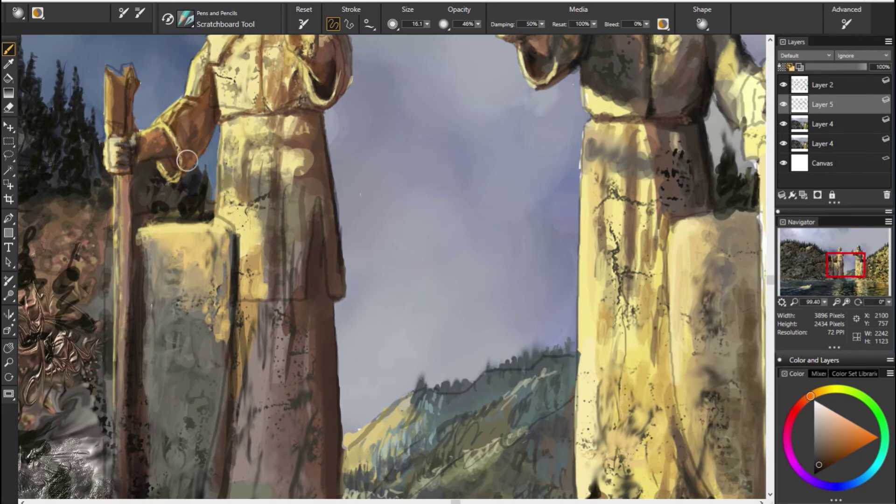
Add a bright yellow rim down the right statue's edge.
alt+click(197, 313)
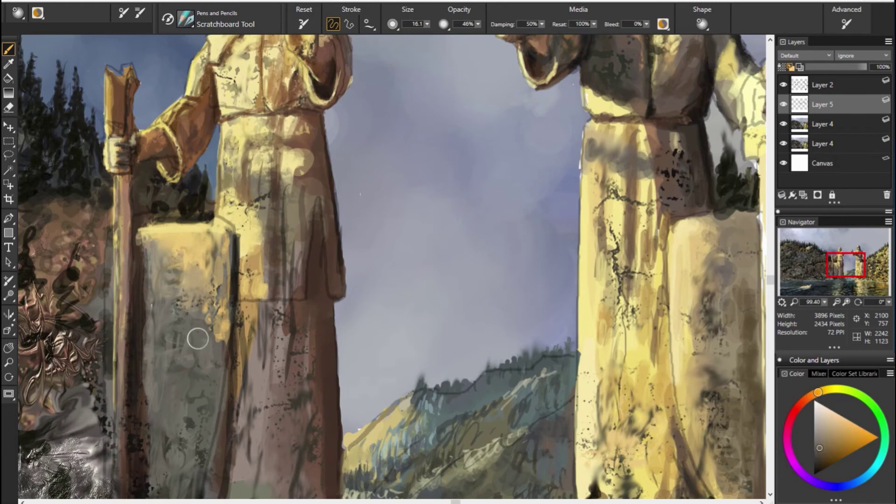
alt+click(101, 288)
alt+click(155, 279)
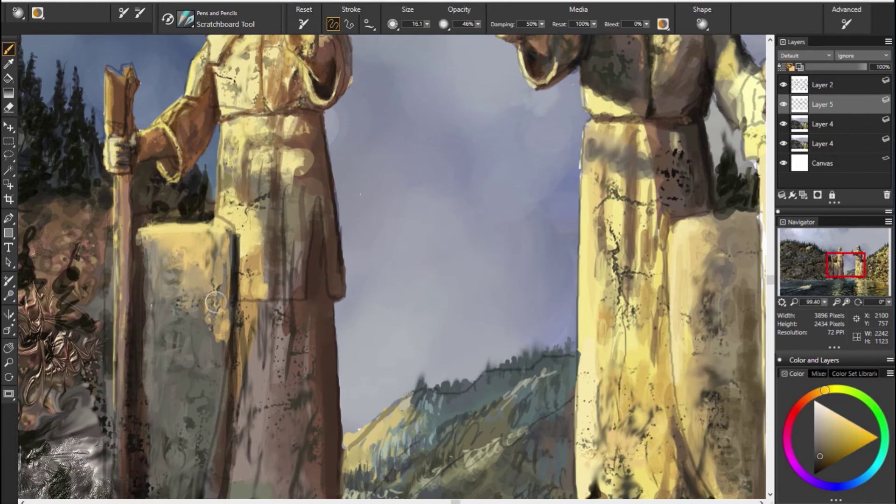
alt+click(242, 363)
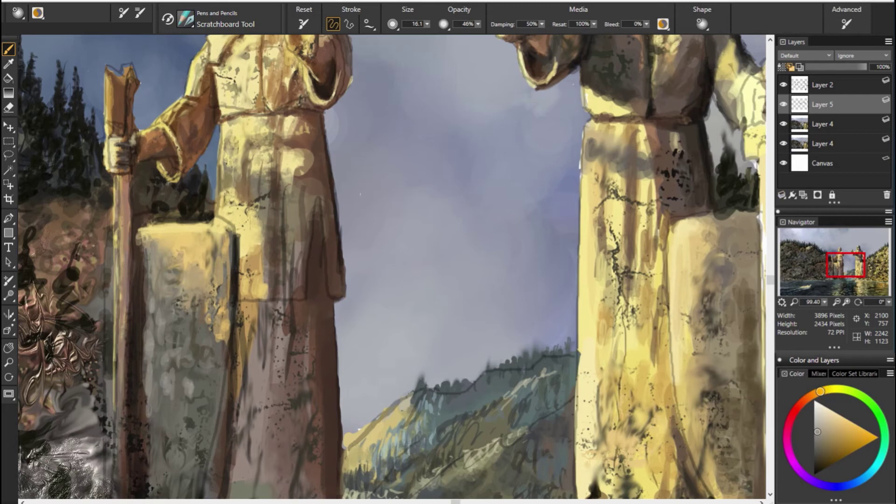
alt+click(571, 269)
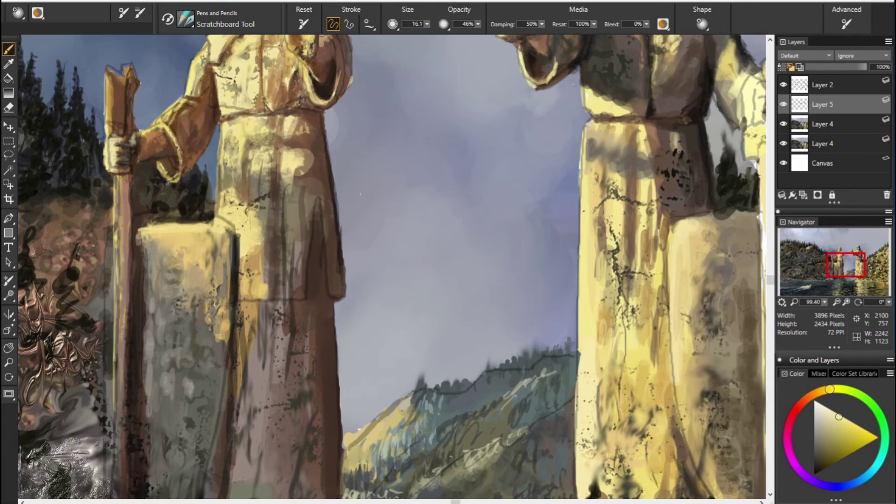
drag(580, 186, 580, 241)
alt+click(694, 185)
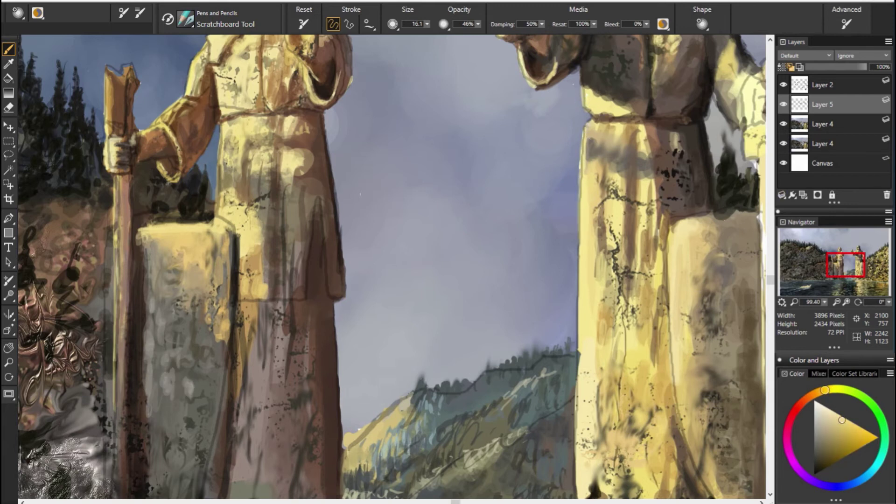
alt+click(603, 167)
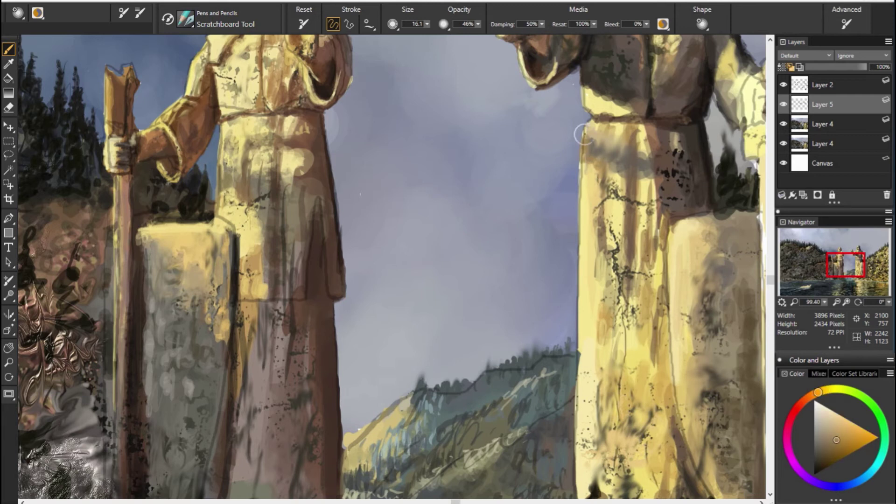
Cover the shadow above the right pedestal with yellow and darken its top.
alt+click(605, 260)
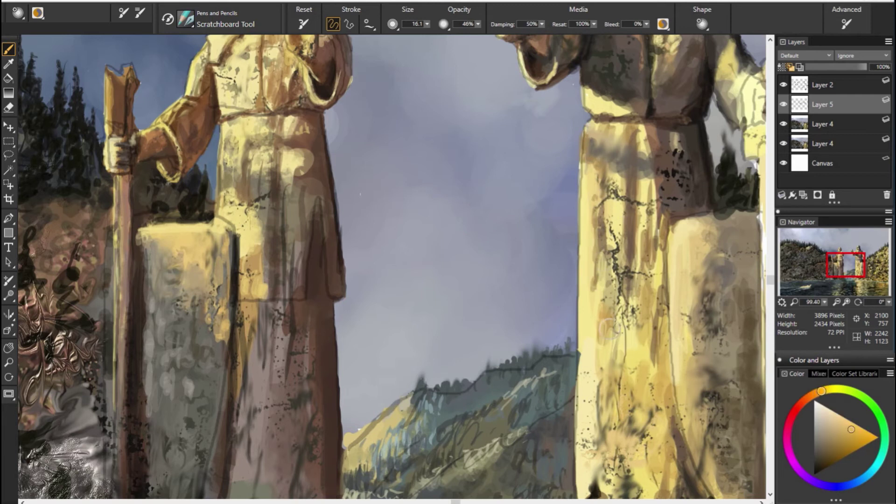
alt+click(581, 350)
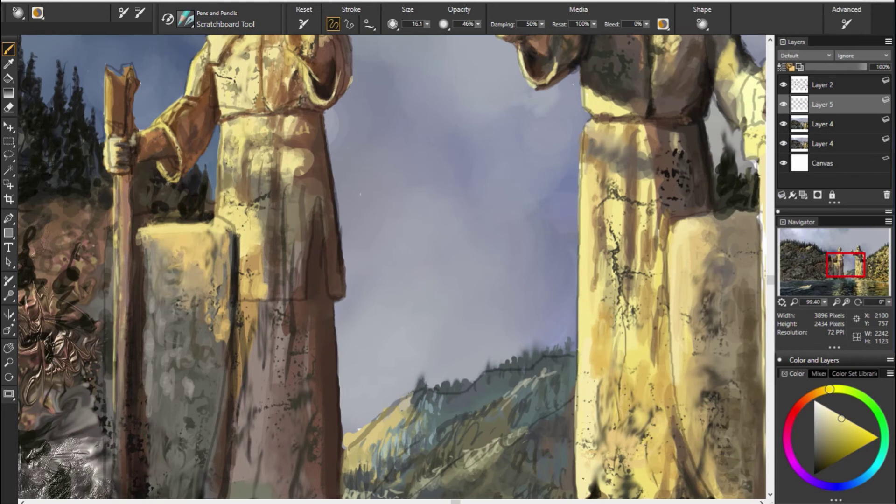
alt+click(593, 340)
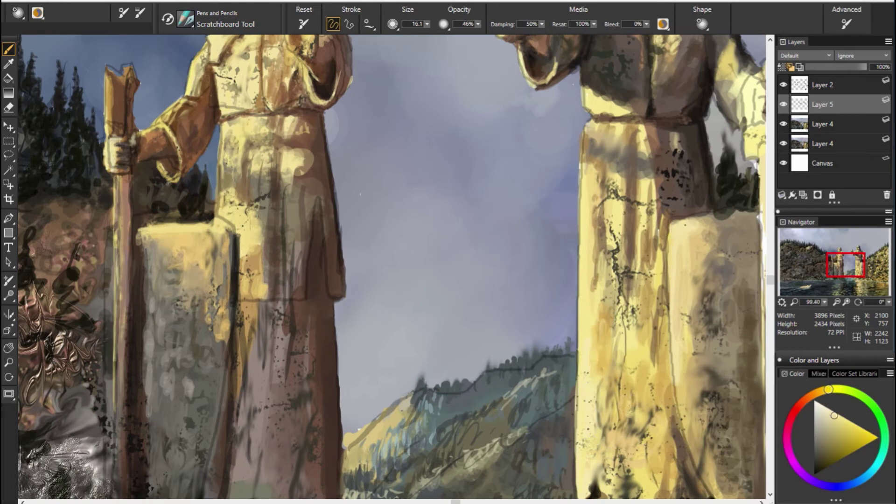
mouse_move(706, 225)
mouse_down()
mouse_move(747, 203)
mouse_move(697, 217)
mouse_move(742, 215)
mouse_move(740, 247)
mouse_up()
alt+click(498, 230)
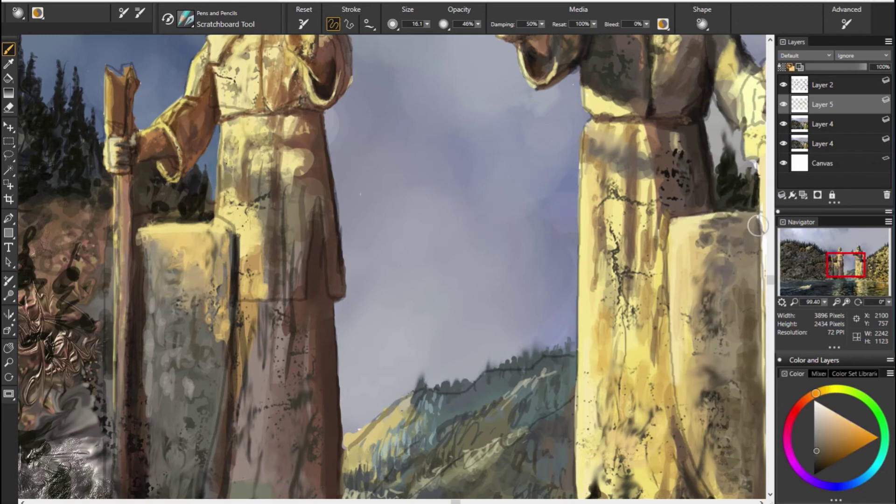
Add light yellow highlights on the right statue's robe, then pan down to the river.
alt+click(739, 299)
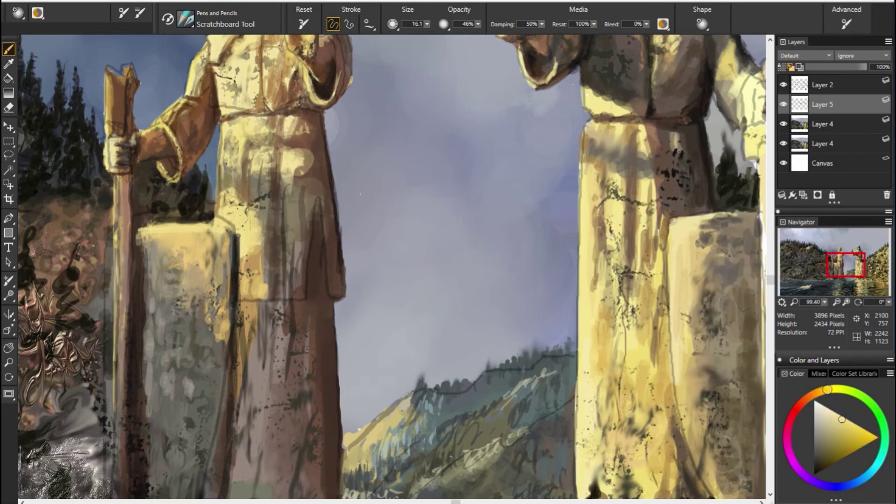
drag(620, 273, 623, 322)
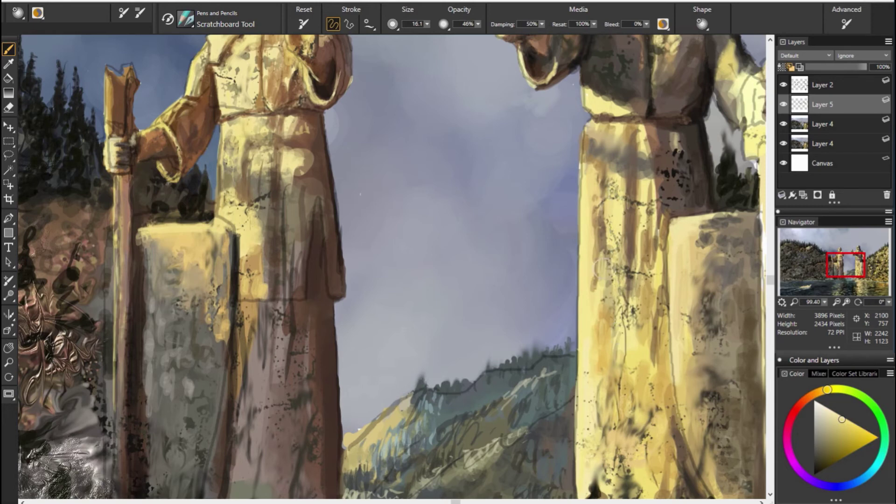
drag(629, 266, 634, 326)
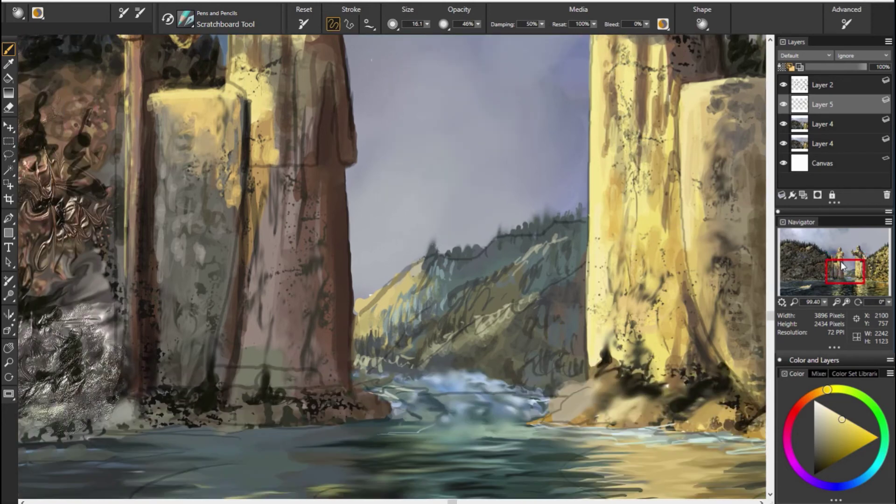
drag(844, 260, 841, 266)
alt+click(376, 321)
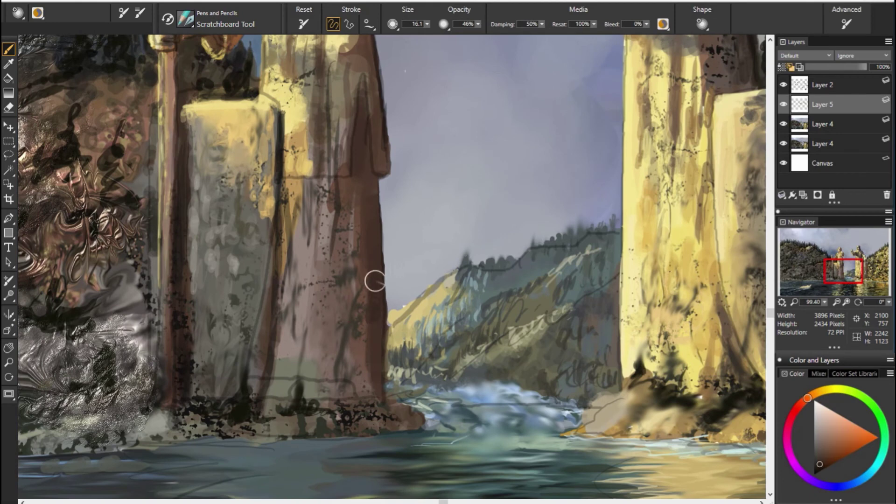
Add darker orange-brown marks to the left statue's robe.
alt+click(403, 264)
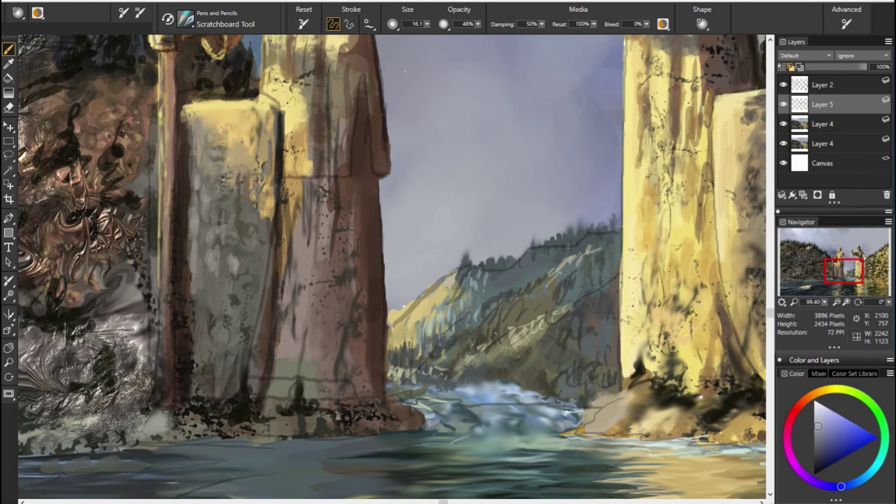
alt+click(400, 319)
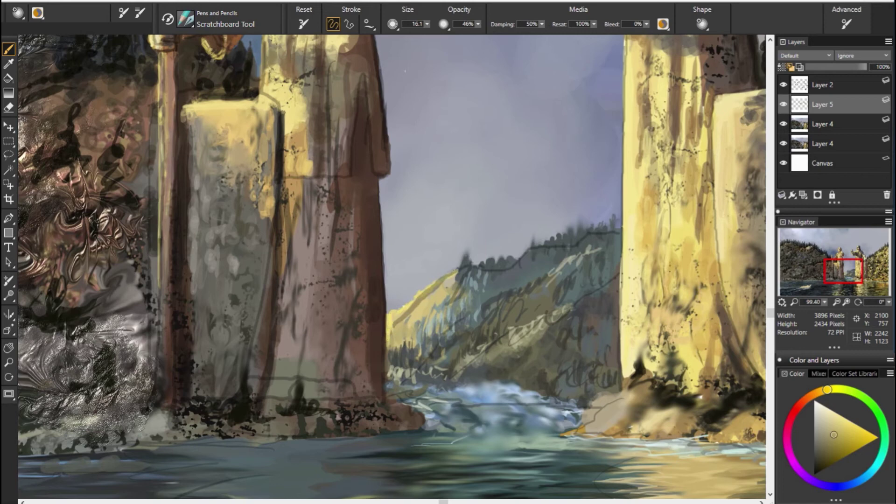
alt+click(376, 330)
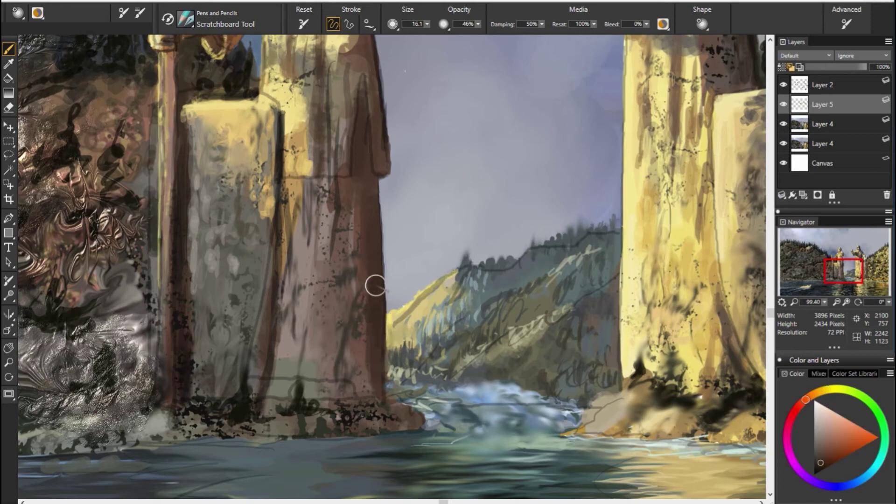
alt+click(323, 186)
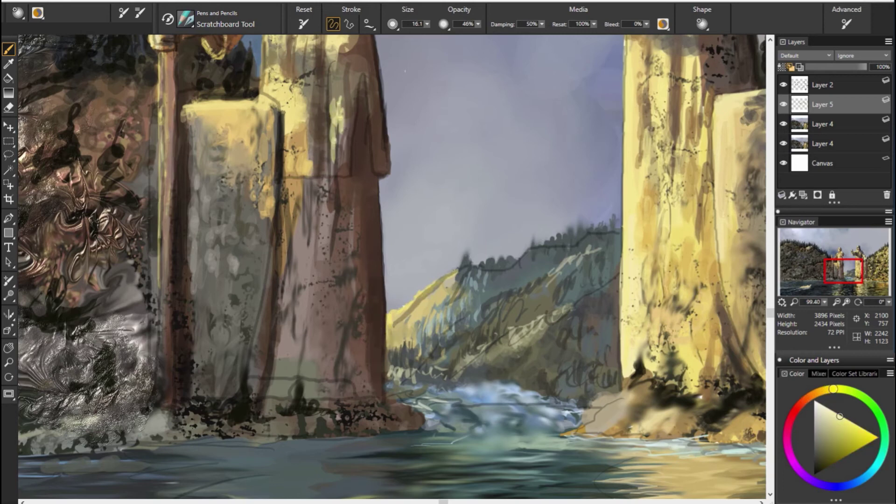
scroll(454, 198, up, 3)
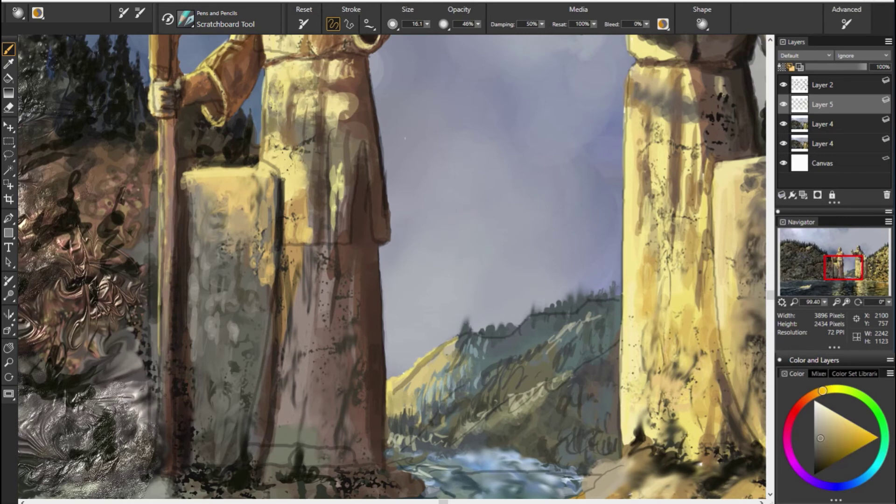
alt+click(292, 152)
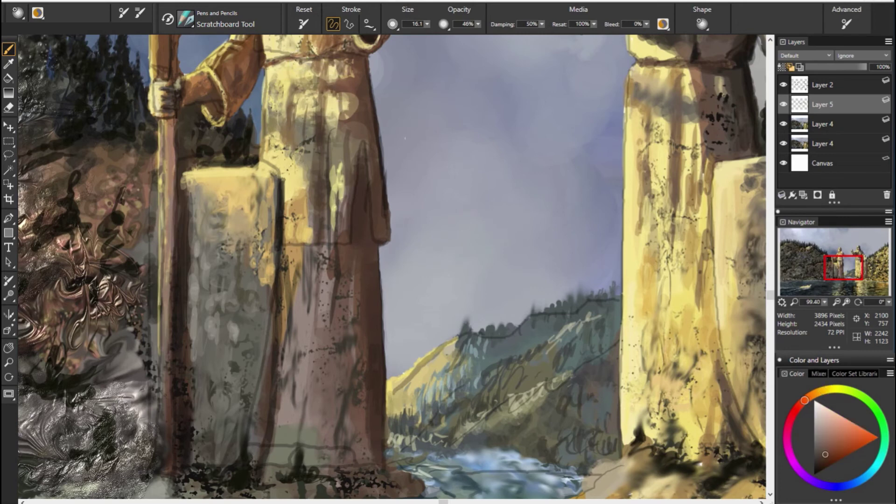
alt+click(427, 188)
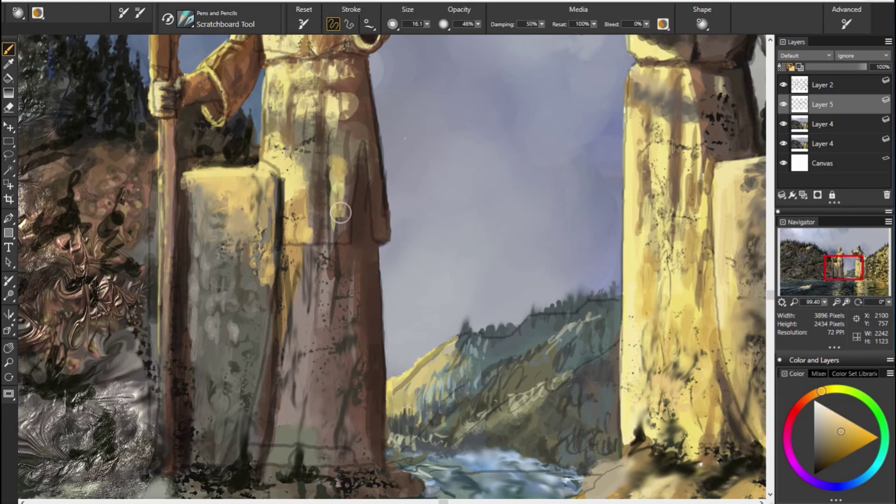
alt+click(340, 213)
drag(315, 144, 326, 198)
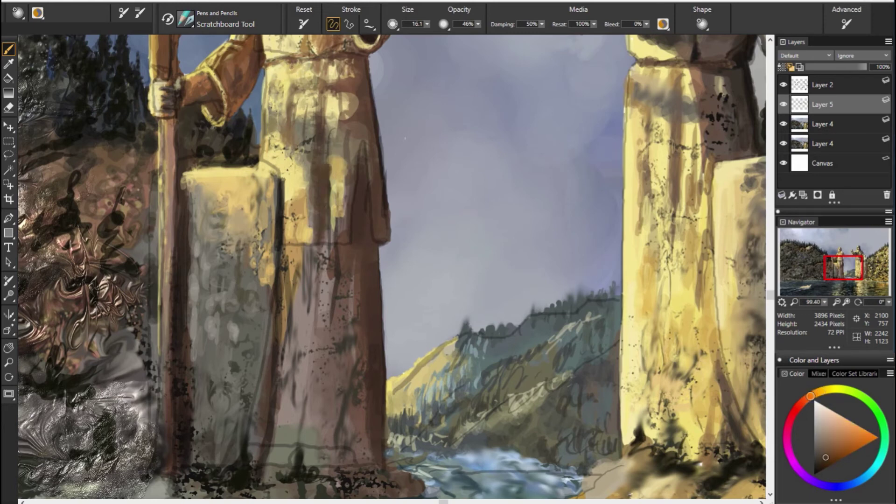
Paint a greyish-yellow highlight up the left pedestal's left edge.
alt+click(600, 308)
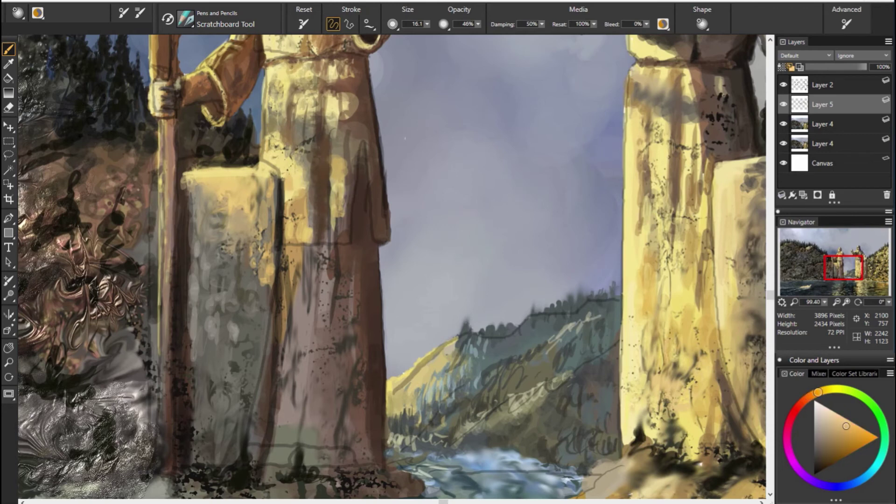
alt+click(248, 197)
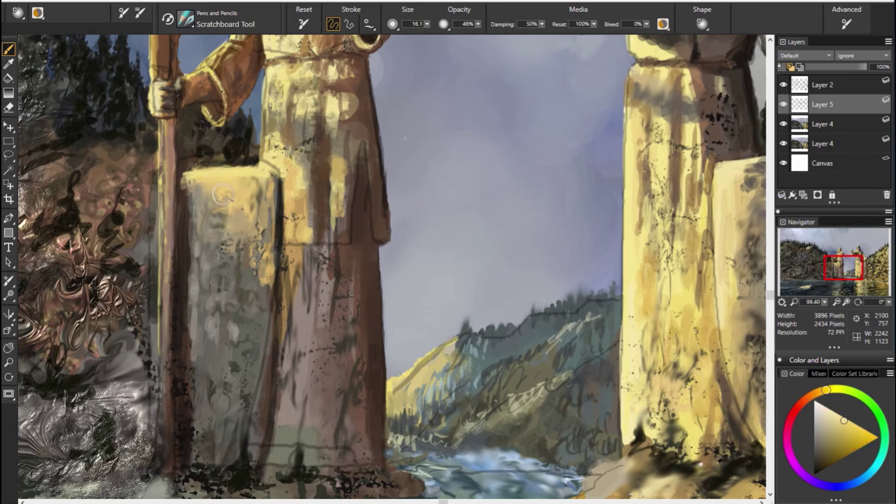
alt+click(187, 227)
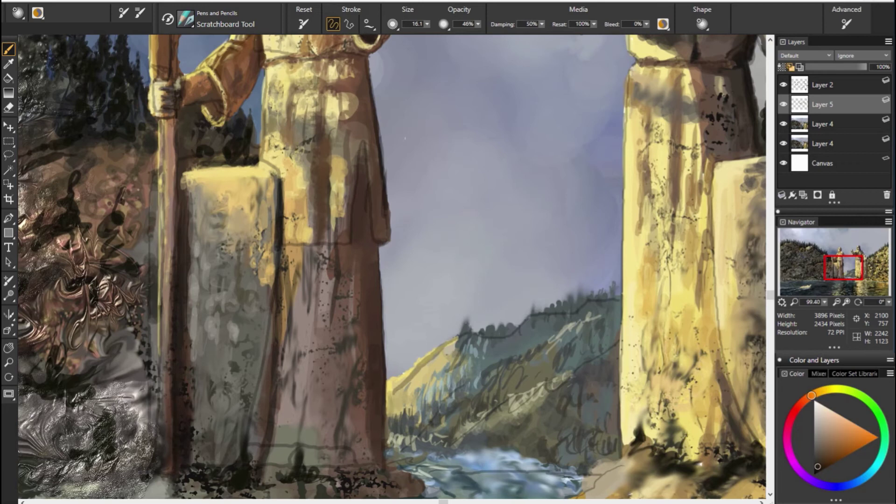
alt+click(292, 448)
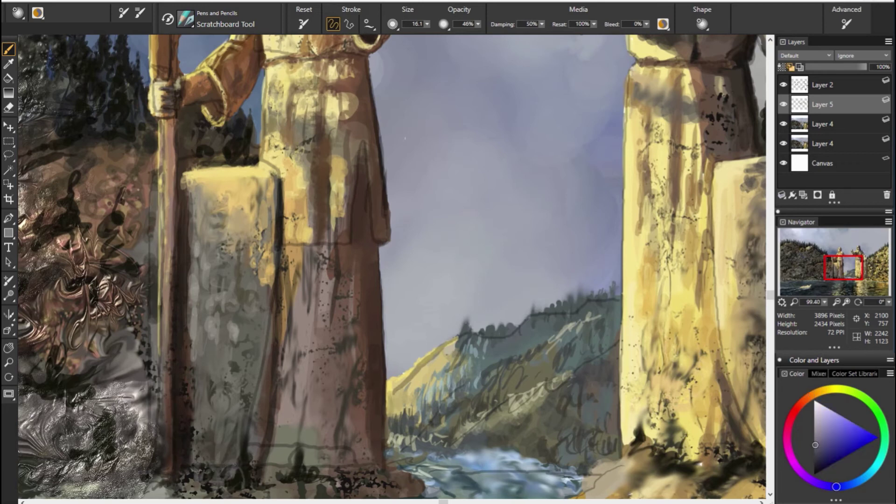
alt+click(240, 356)
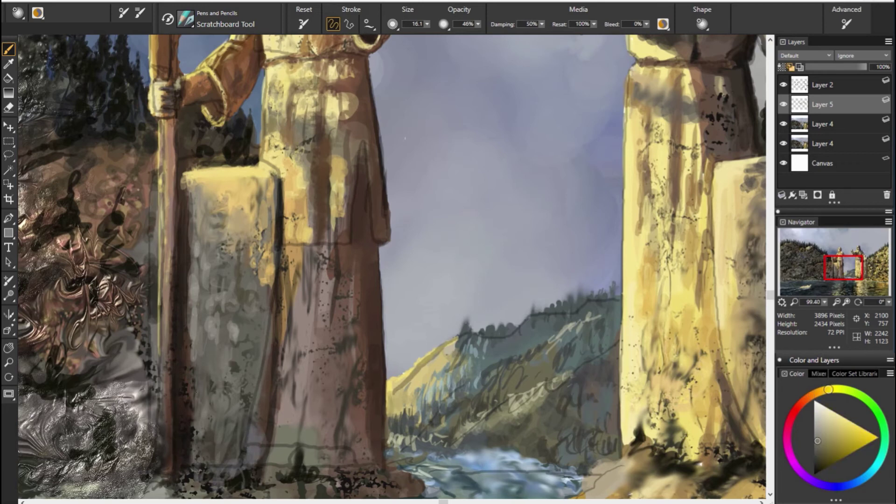
drag(192, 411, 188, 196)
alt+click(563, 329)
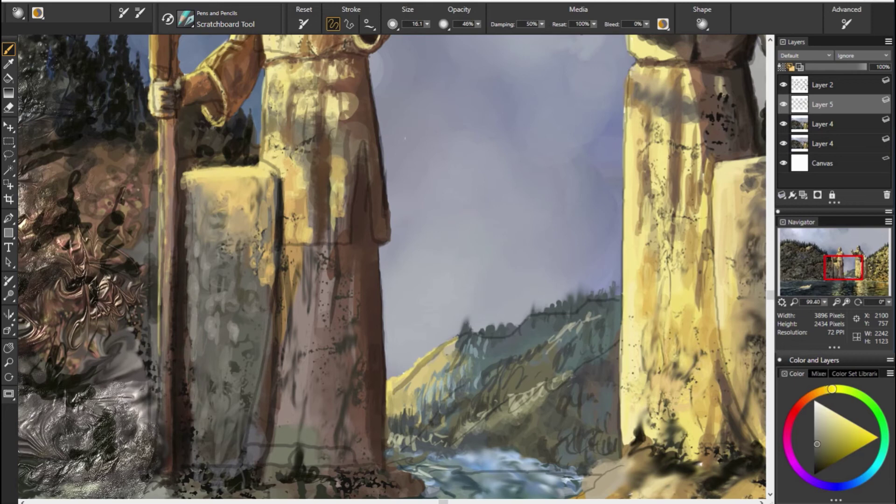
Hide the sketch lines over the hills and paint light strokes down the staff.
click(783, 85)
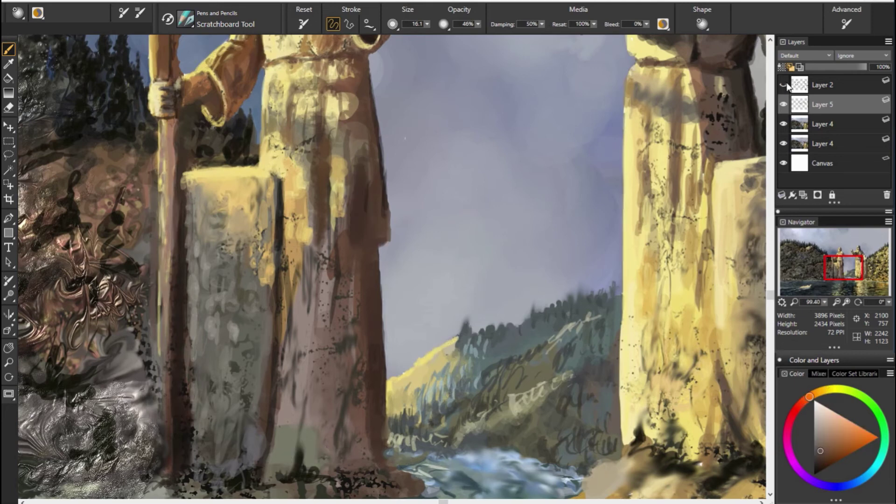
alt+click(340, 194)
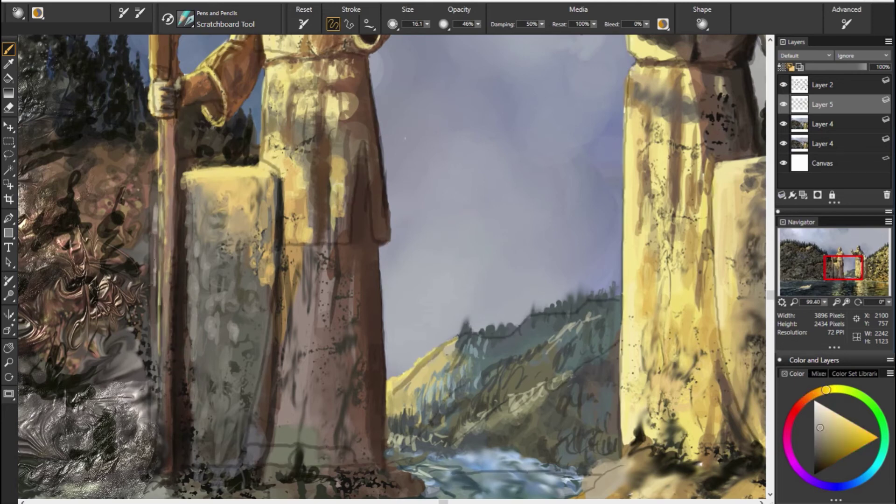
drag(156, 285, 156, 187)
alt+click(183, 294)
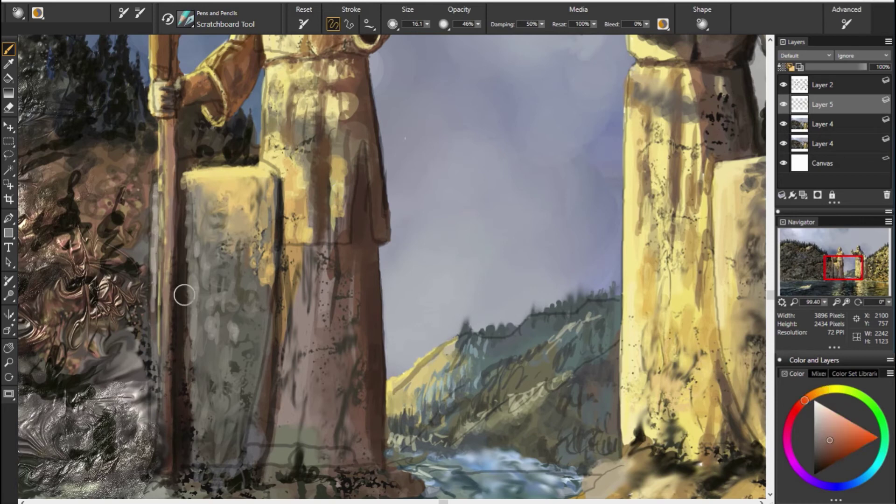
drag(160, 290, 162, 434)
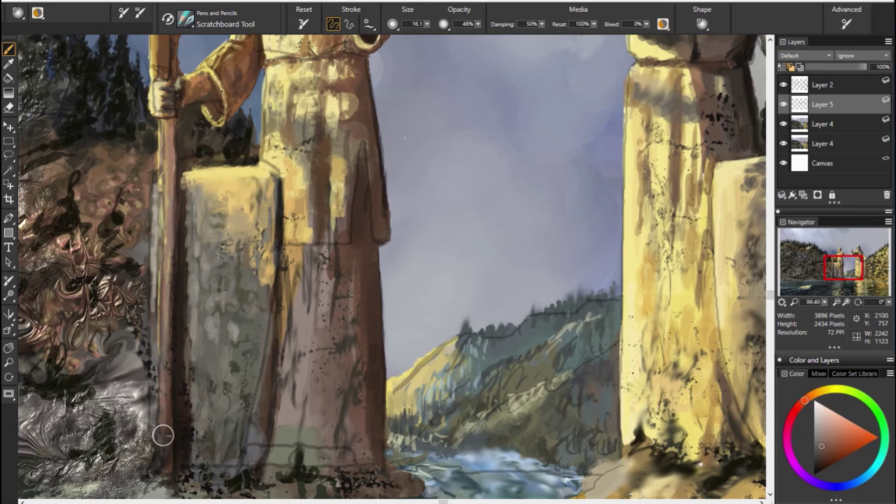
Paint grey-blue stone colour down the pedestal's right edge.
alt+click(226, 378)
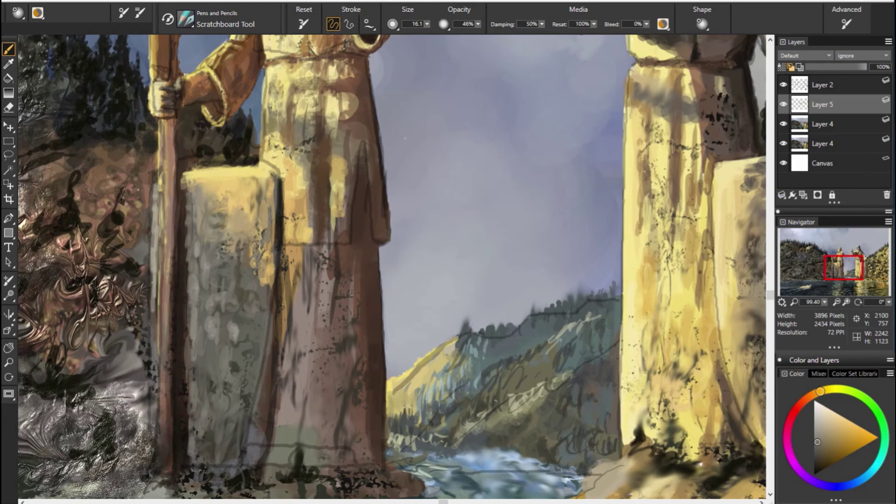
alt+click(271, 266)
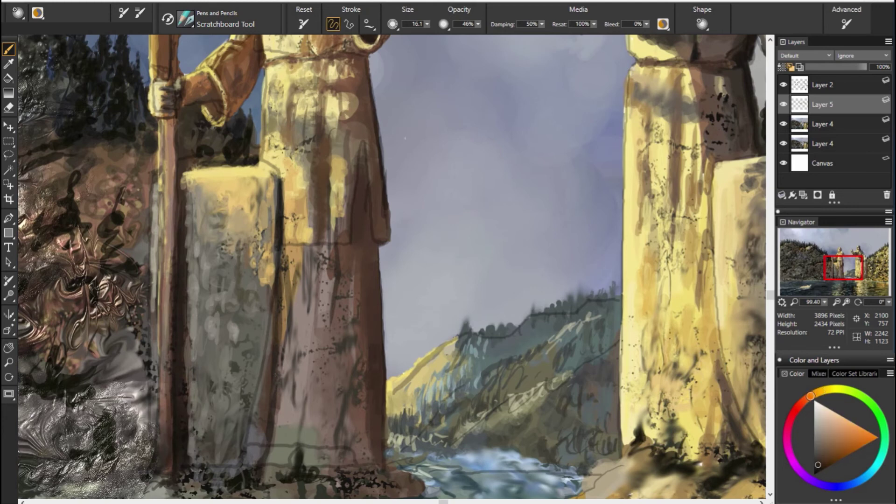
alt+click(269, 425)
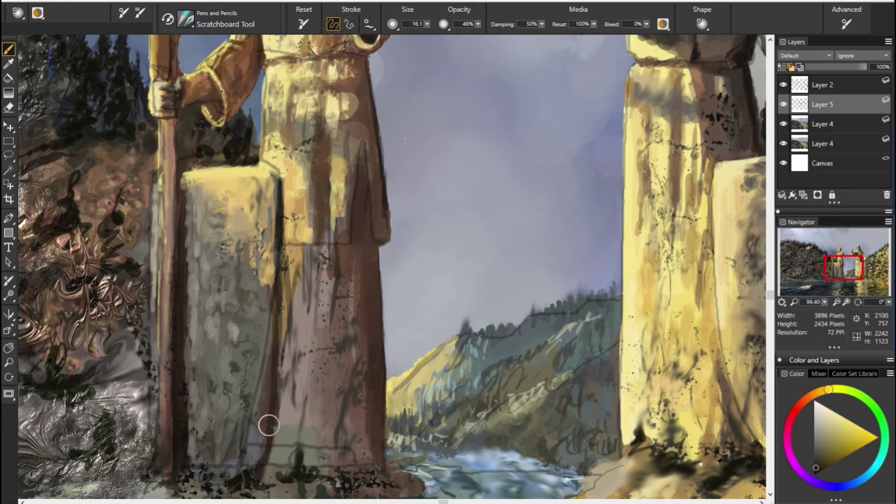
alt+click(278, 445)
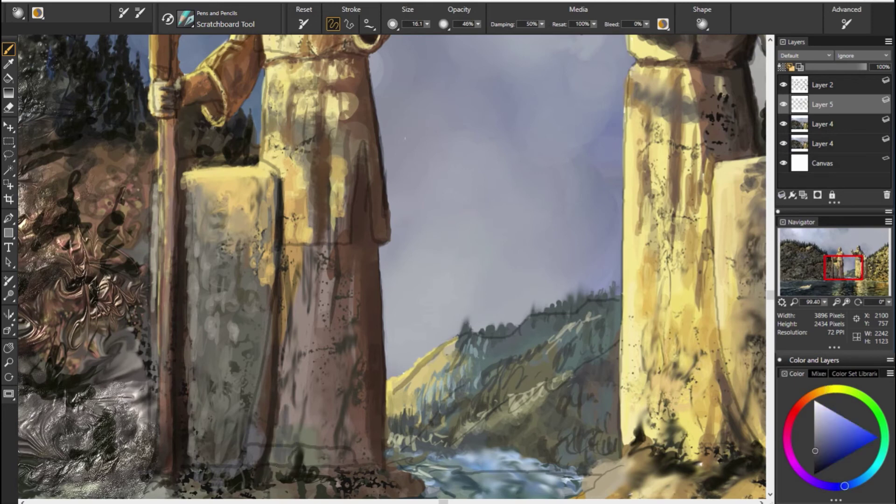
drag(214, 331, 257, 413)
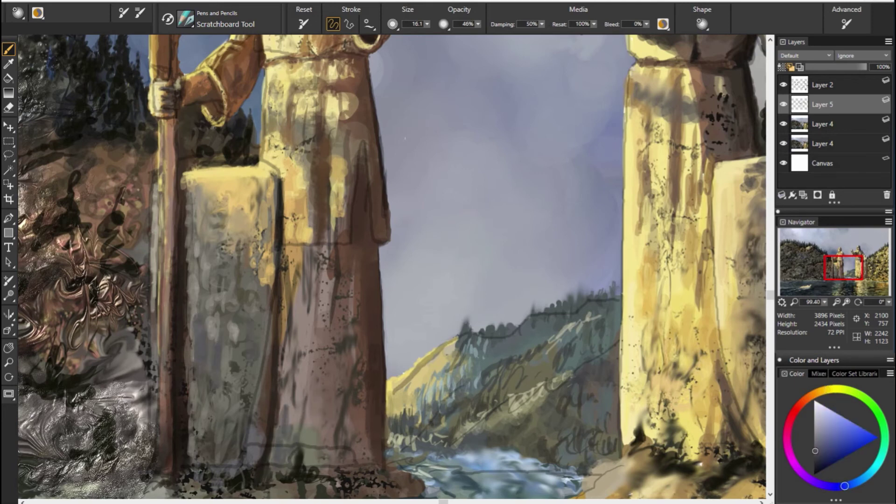
Darken the line along the left statue's lower robe edge.
alt+click(248, 275)
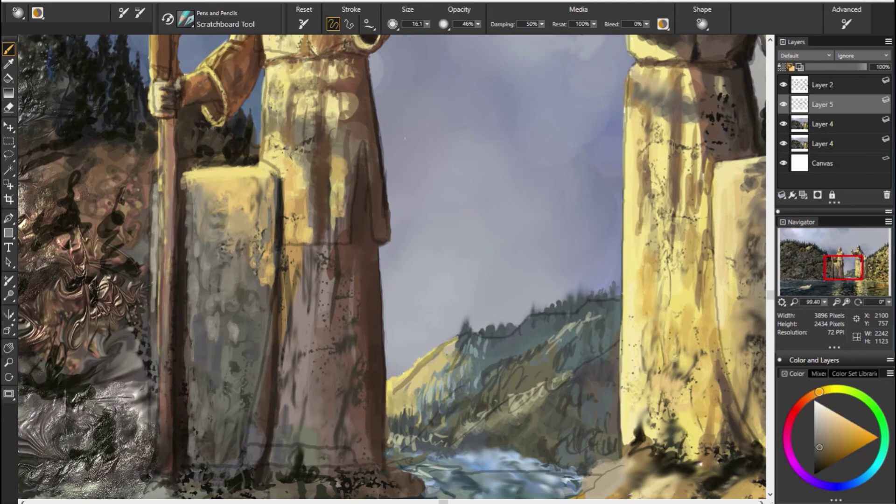
alt+click(310, 357)
alt+click(211, 288)
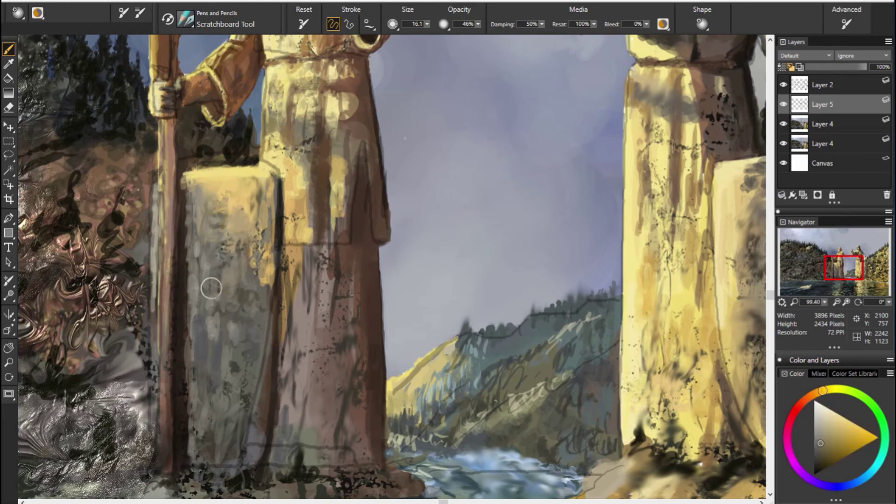
alt+click(319, 80)
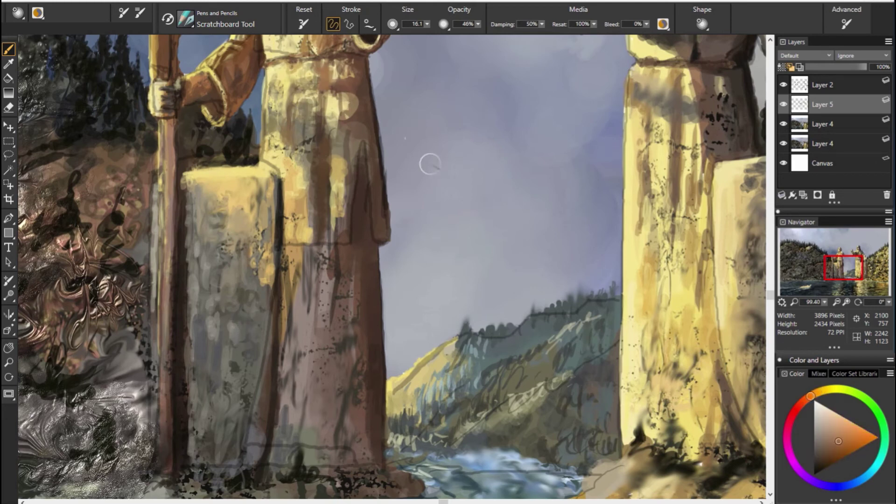
alt+click(331, 58)
alt+click(302, 200)
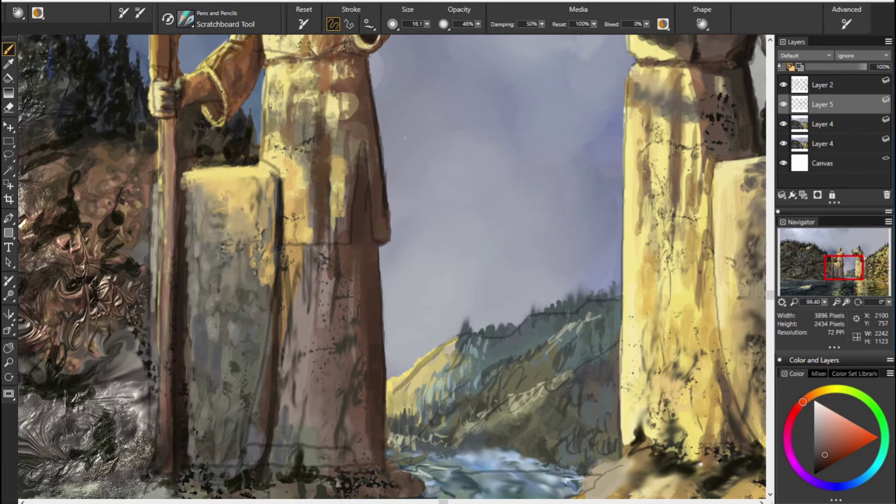
alt+click(363, 152)
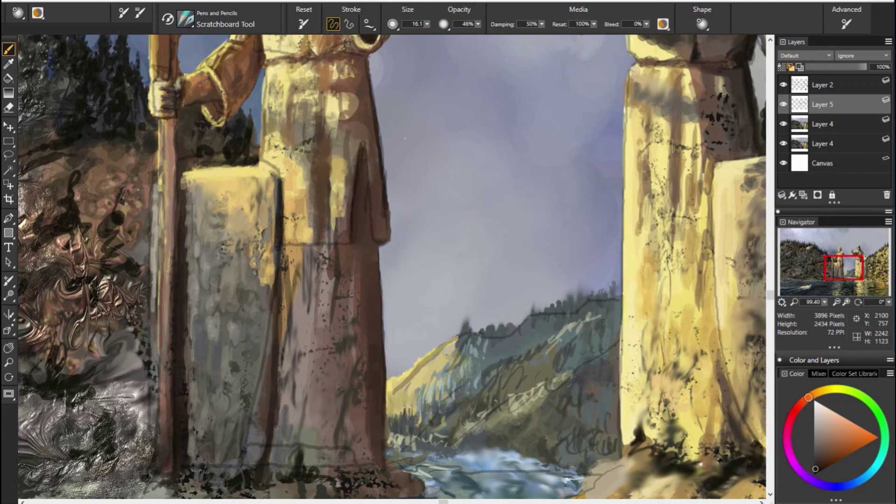
drag(308, 245, 388, 243)
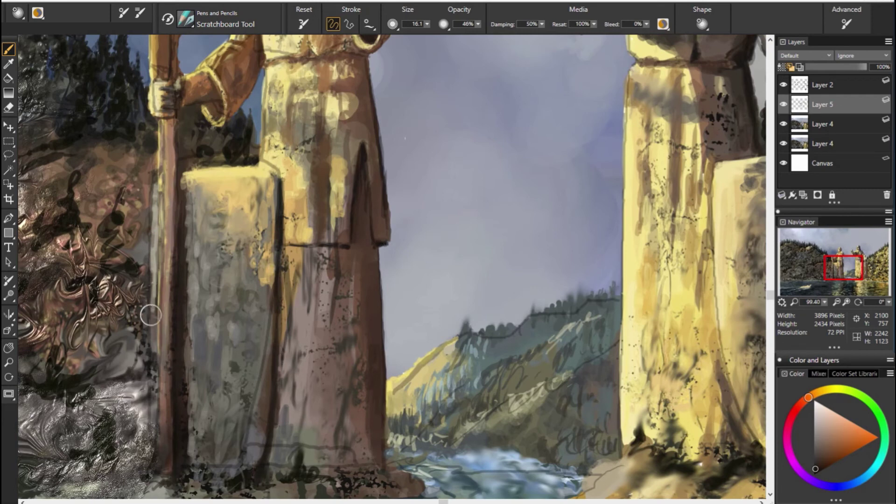
Highlight the staff's left edge and repaint the gripping hand with lighter fingers.
alt+click(154, 363)
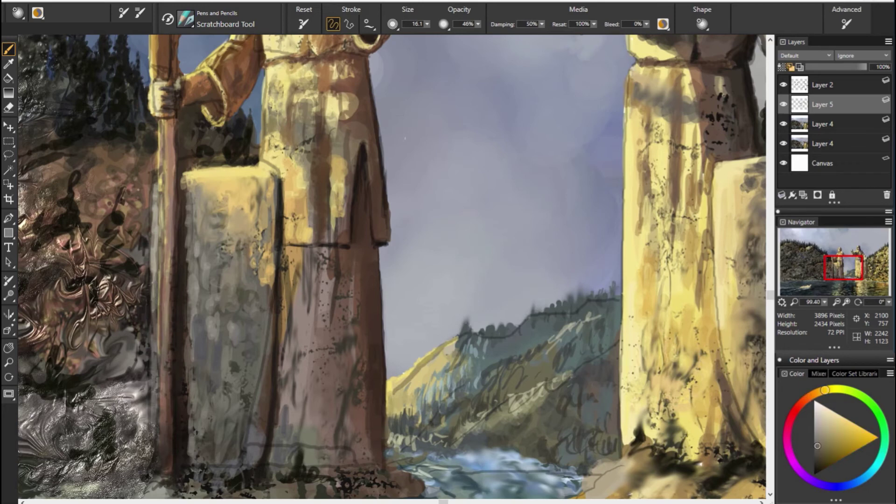
alt+click(152, 375)
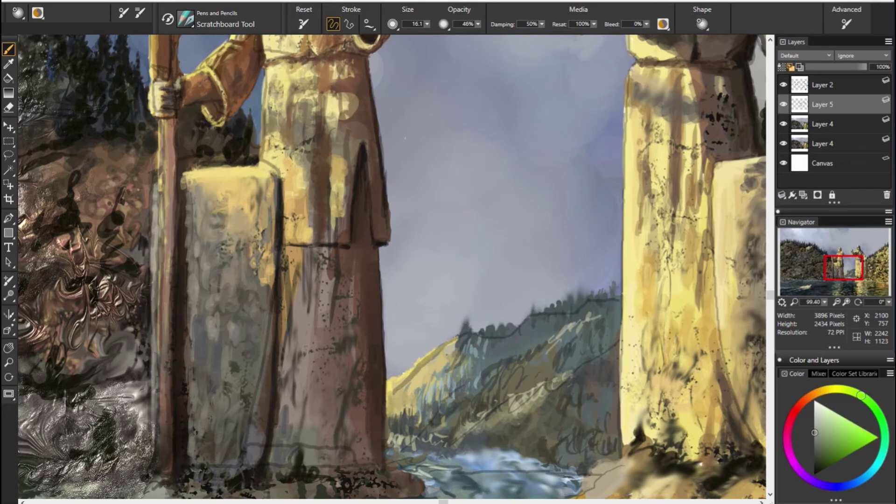
drag(159, 184, 158, 282)
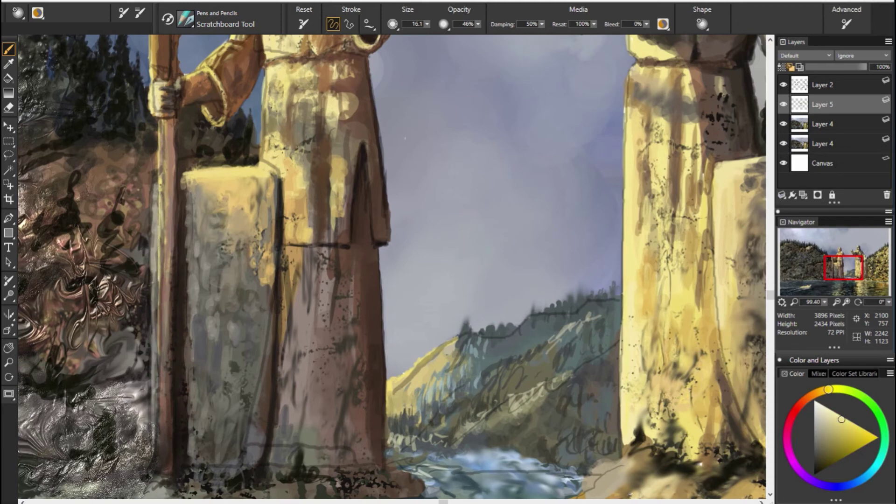
drag(157, 103, 177, 116)
Add a salmon stroke to the left statue's robe.
alt+click(372, 263)
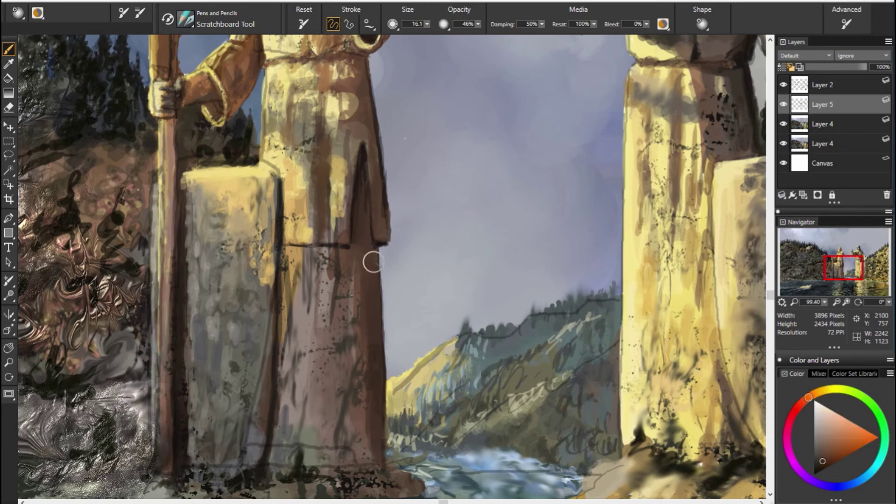
alt+click(192, 356)
drag(347, 322, 342, 280)
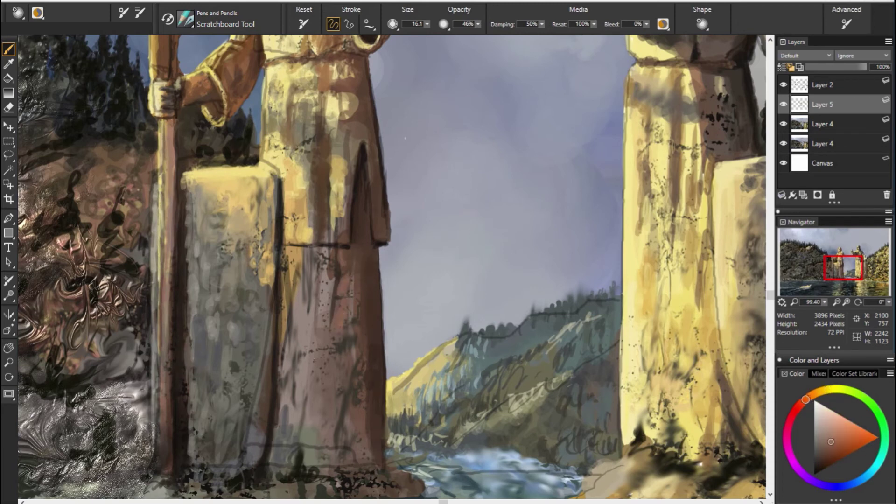
alt+click(321, 422)
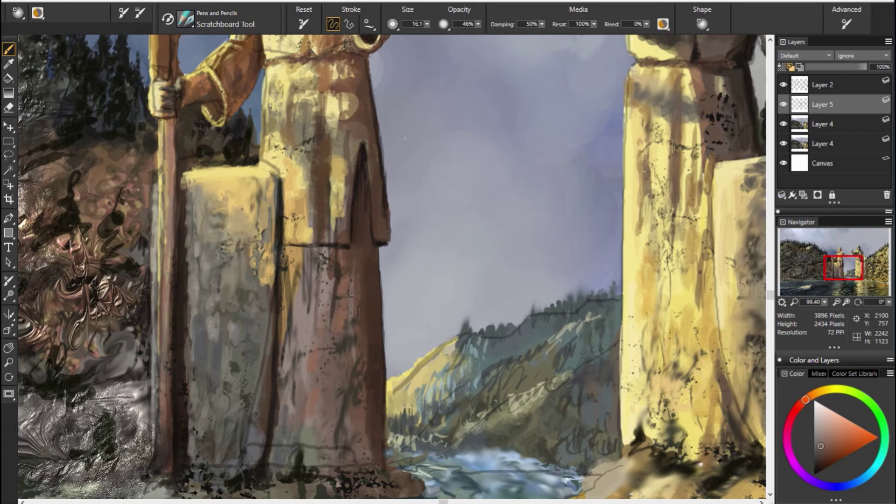
alt+click(210, 398)
At 99% opacity, scratch dark marks and a thin line along the pedestal edge.
drag(478, 25, 535, 45)
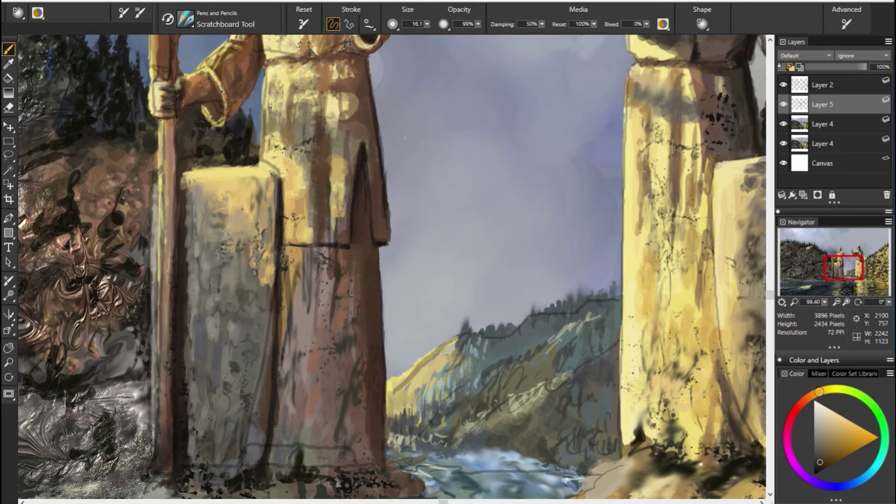
alt+click(61, 133)
drag(343, 411, 320, 440)
drag(277, 254, 275, 359)
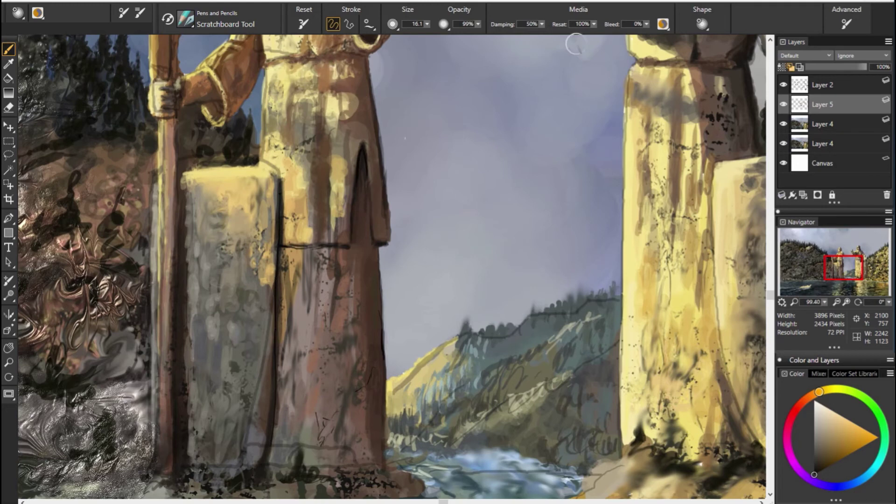
At 66% opacity, darken the fingers, robe arch and robe's right edge, then lighten it.
drag(477, 23, 379, 48)
drag(175, 99, 172, 107)
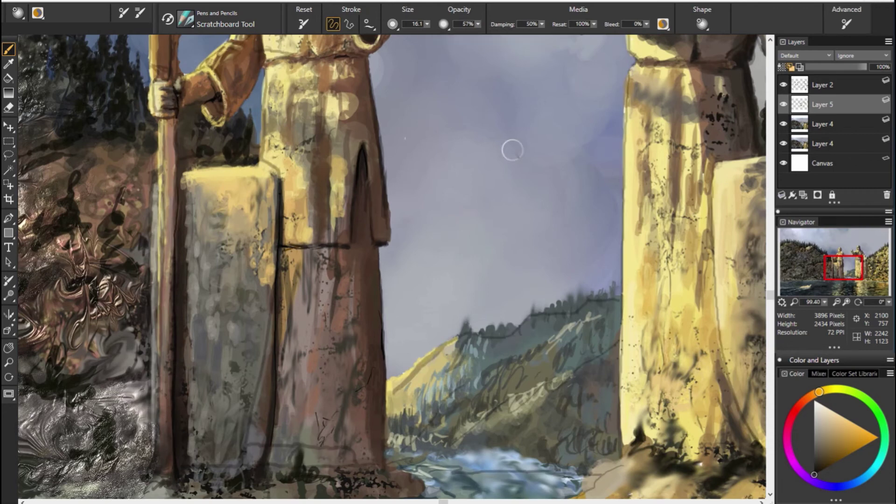
alt+click(361, 296)
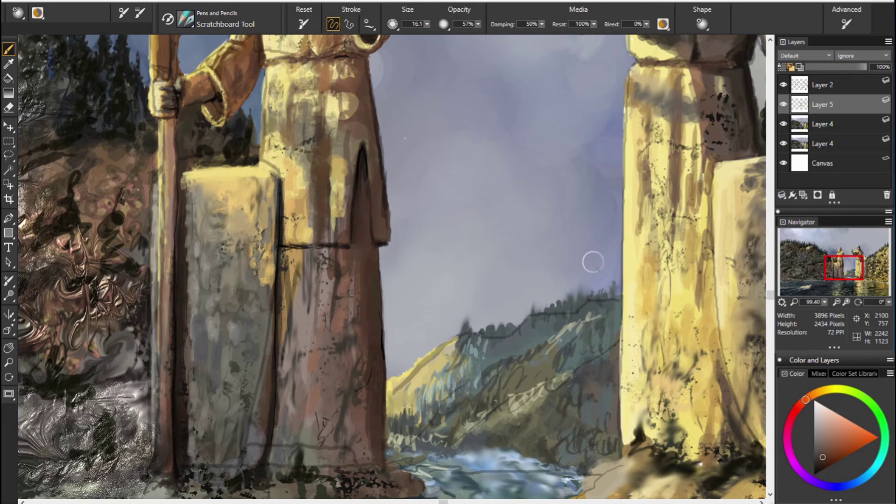
alt+click(557, 338)
drag(364, 185, 362, 245)
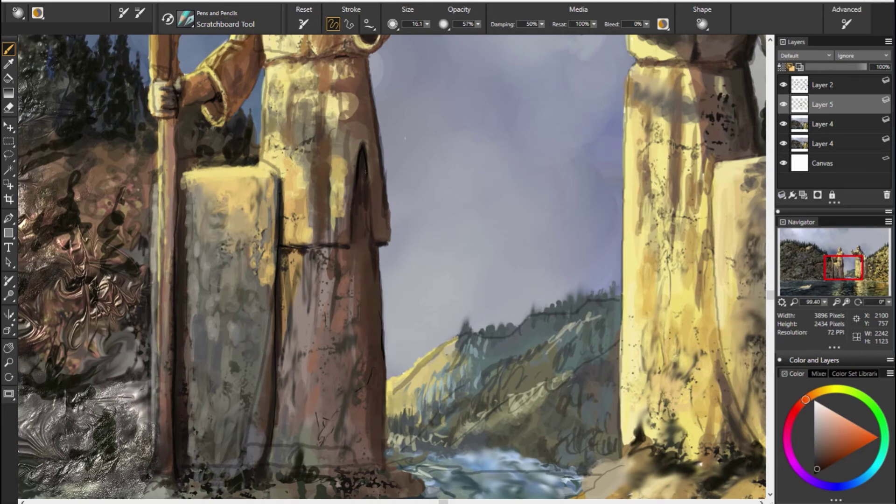
drag(373, 224, 391, 244)
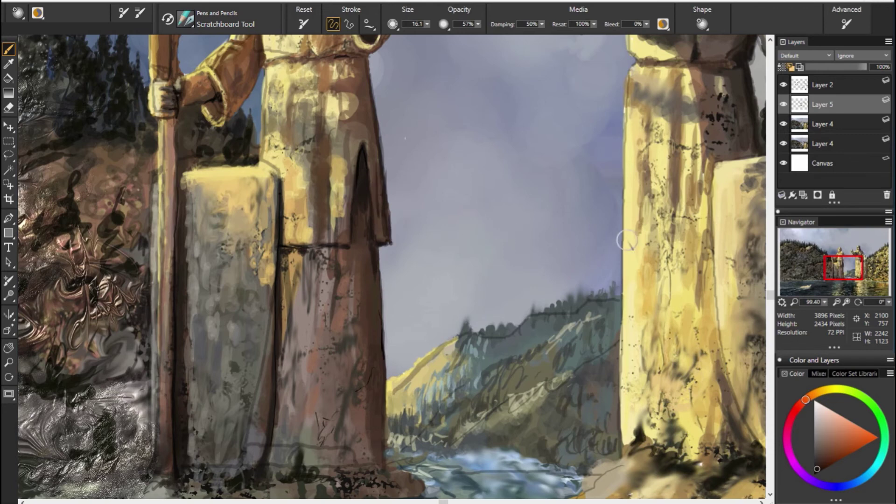
alt+click(499, 245)
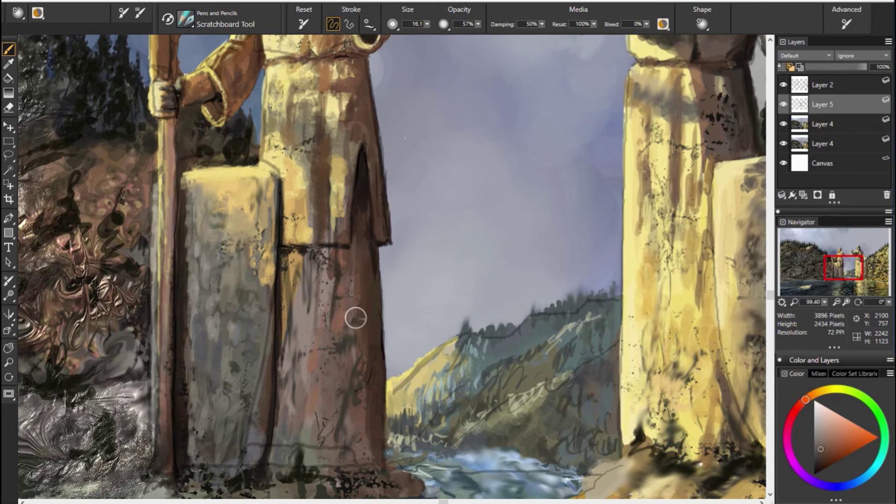
drag(354, 316, 377, 370)
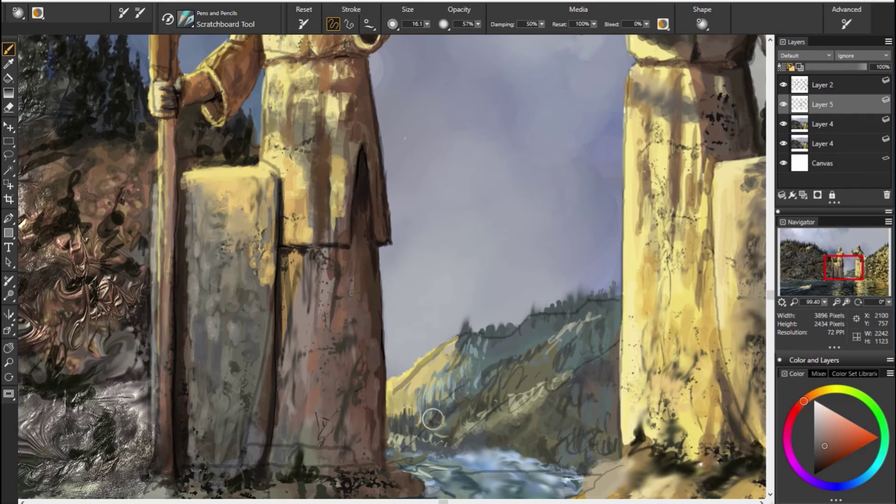
Sample robe and stone tones, then pan to the right-hand pillar and rocks.
alt+click(485, 434)
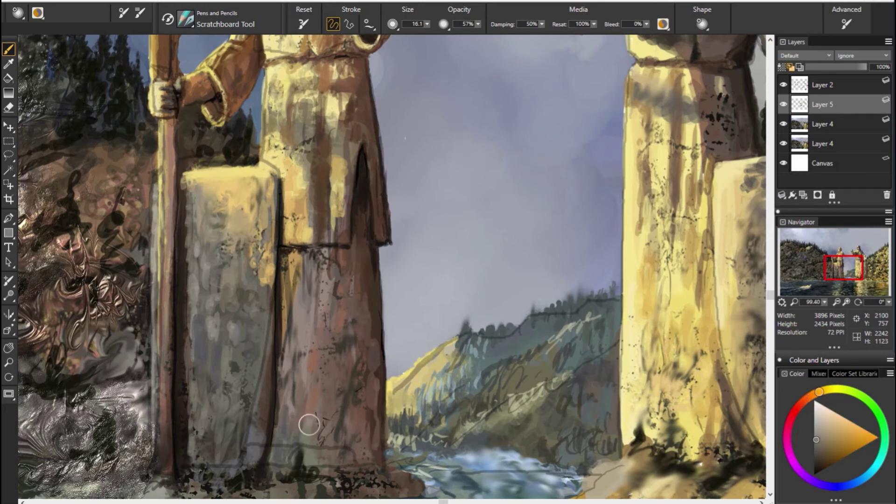
alt+click(362, 393)
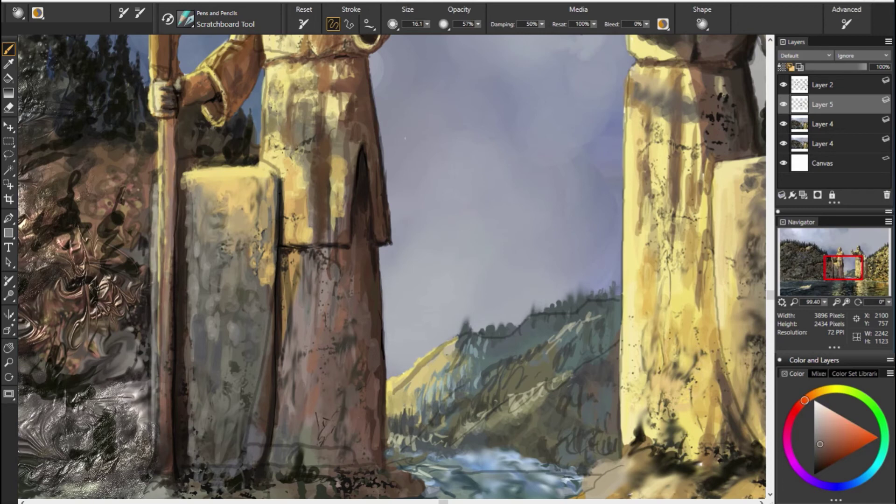
alt+click(260, 373)
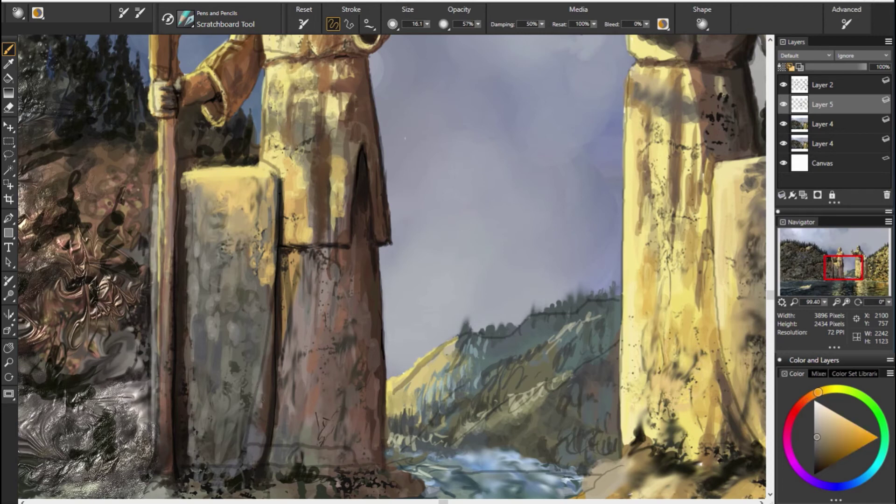
alt+click(260, 350)
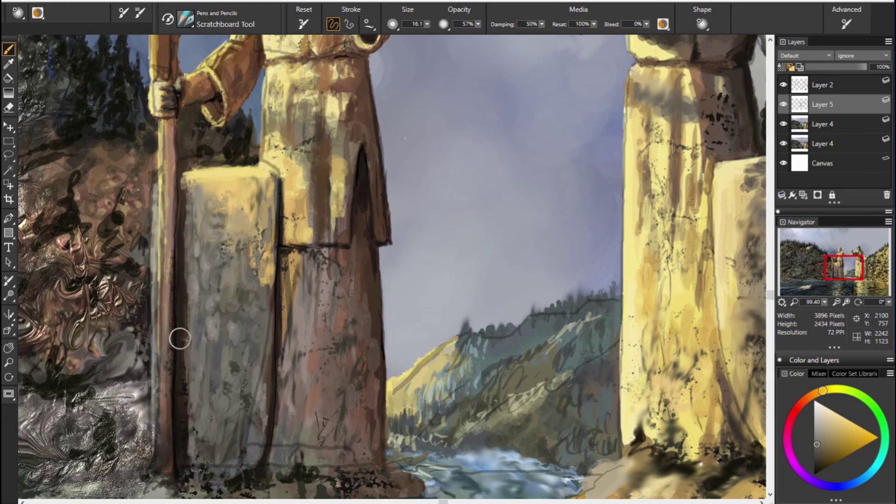
alt+click(163, 464)
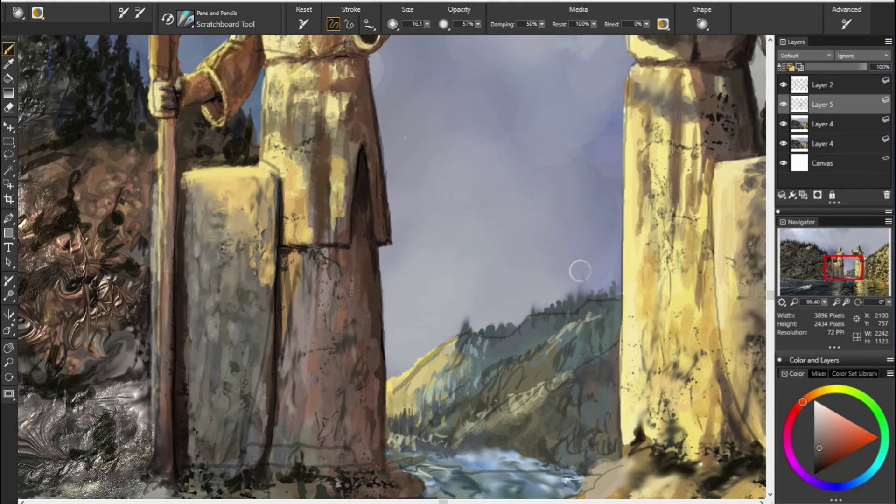
alt+click(200, 165)
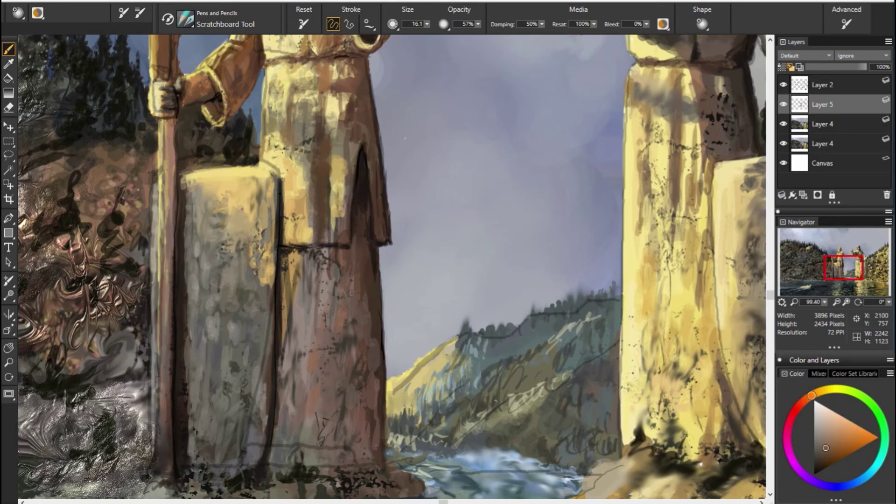
alt+click(742, 298)
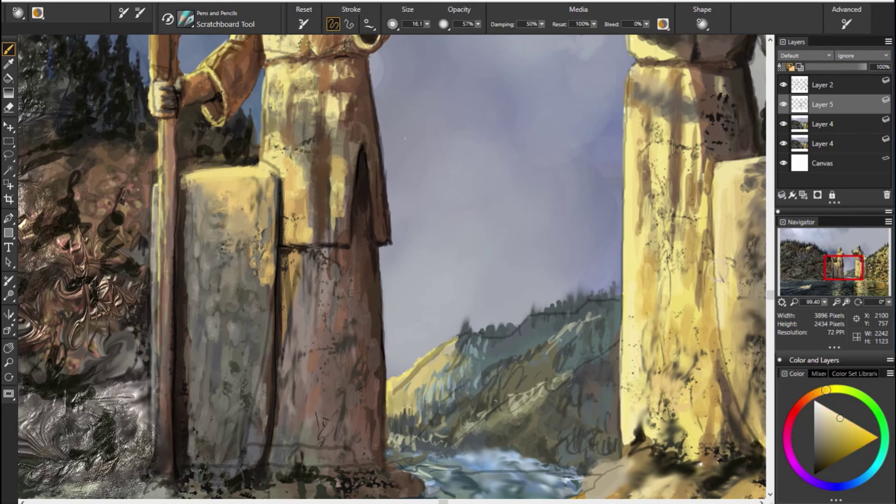
alt+click(323, 190)
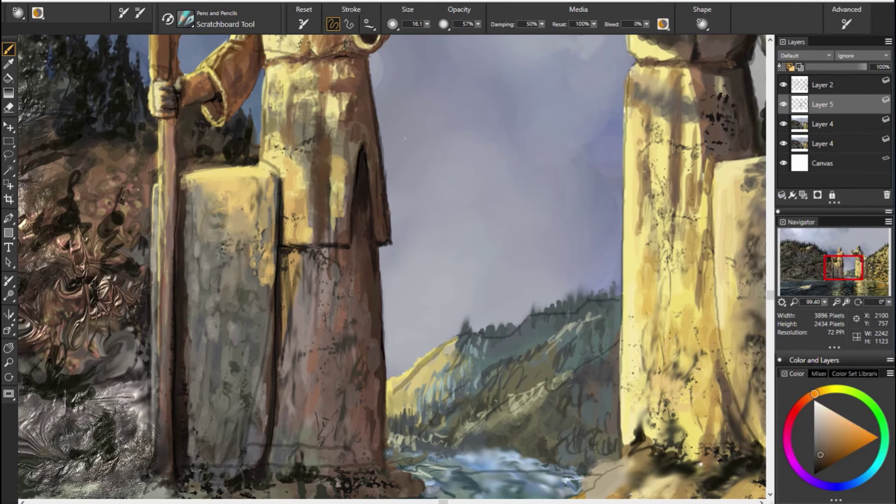
alt+click(324, 184)
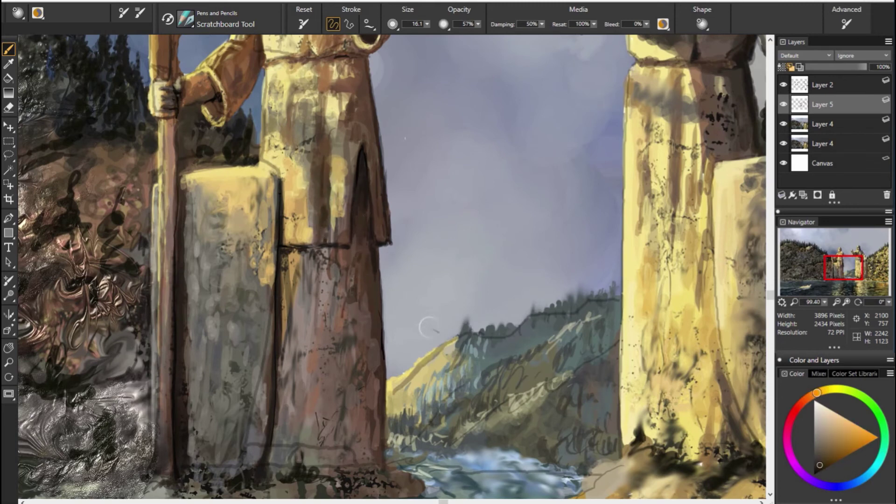
alt+click(357, 265)
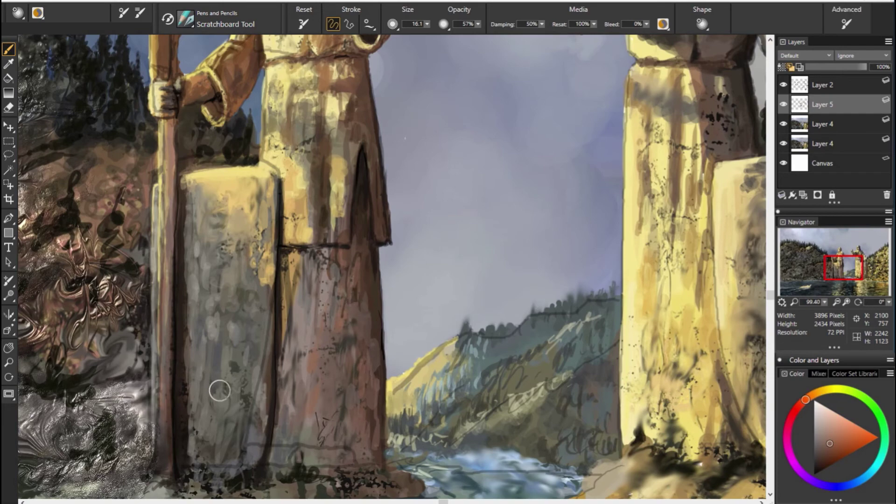
alt+click(217, 390)
alt+click(471, 362)
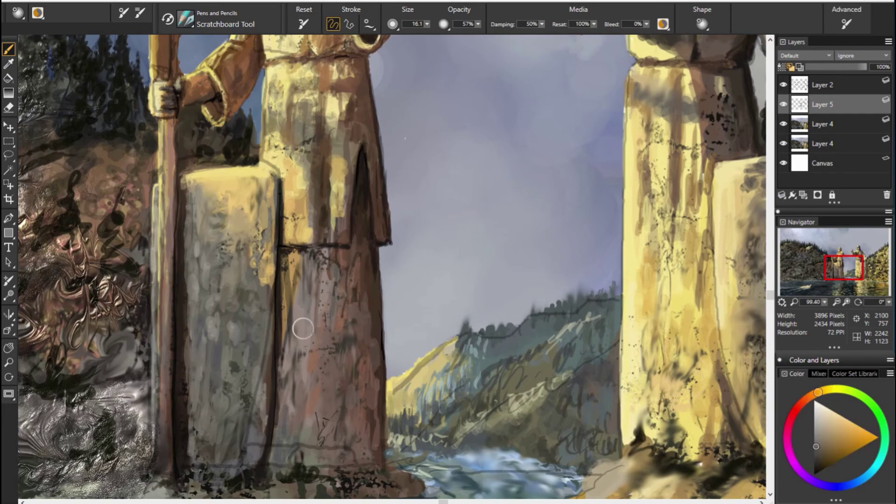
drag(843, 267, 860, 273)
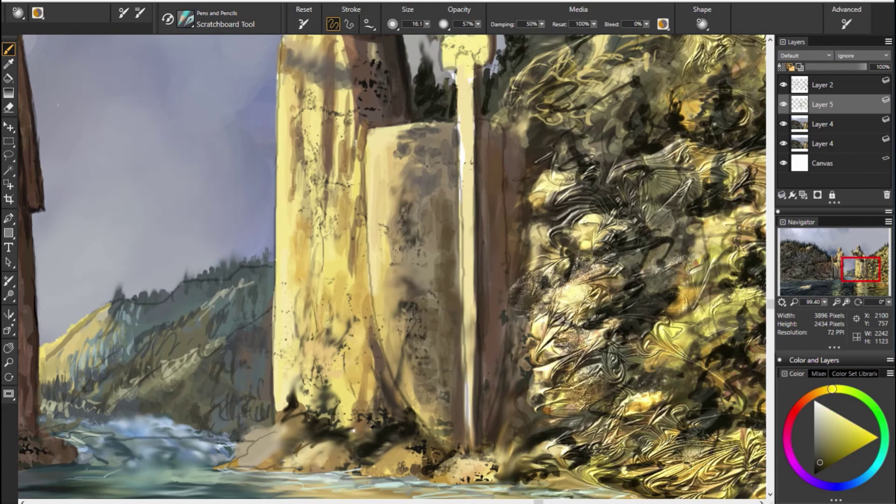
Dab faint teal on the cliff at 28% opacity, then set cyan-blue at 91%.
drag(478, 24, 455, 54)
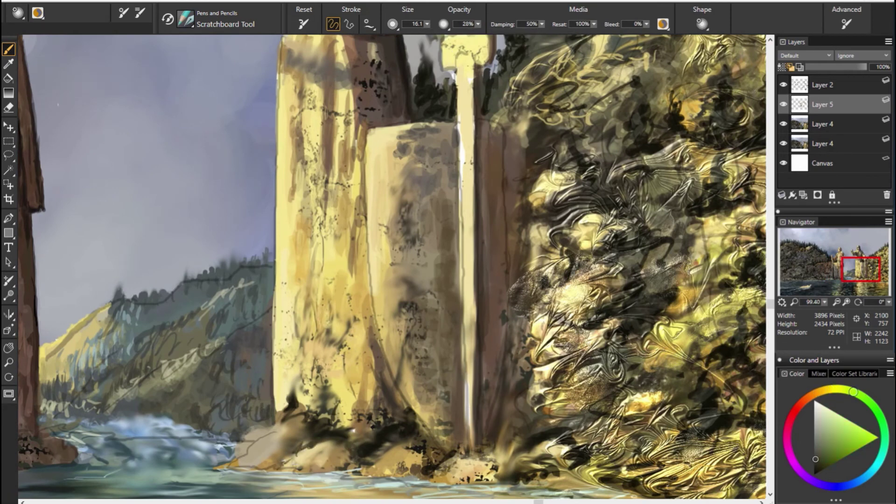
drag(263, 401, 259, 368)
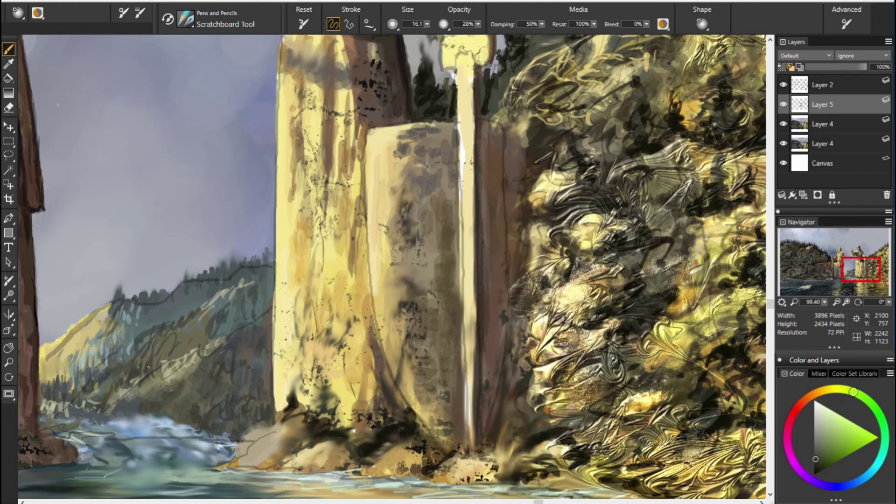
alt+click(230, 310)
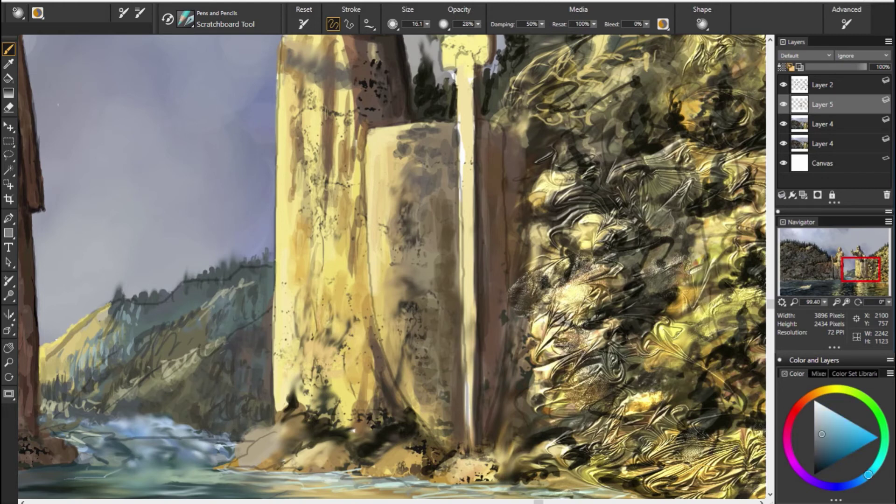
alt+click(214, 296)
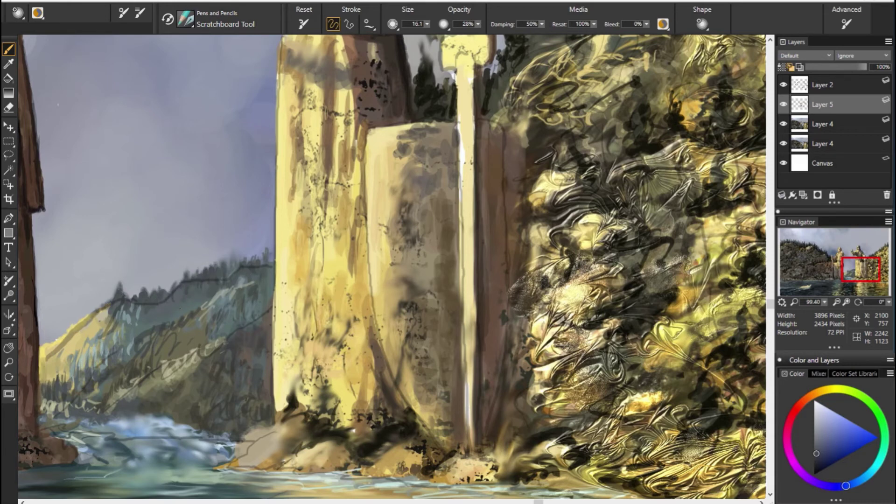
alt+click(191, 292)
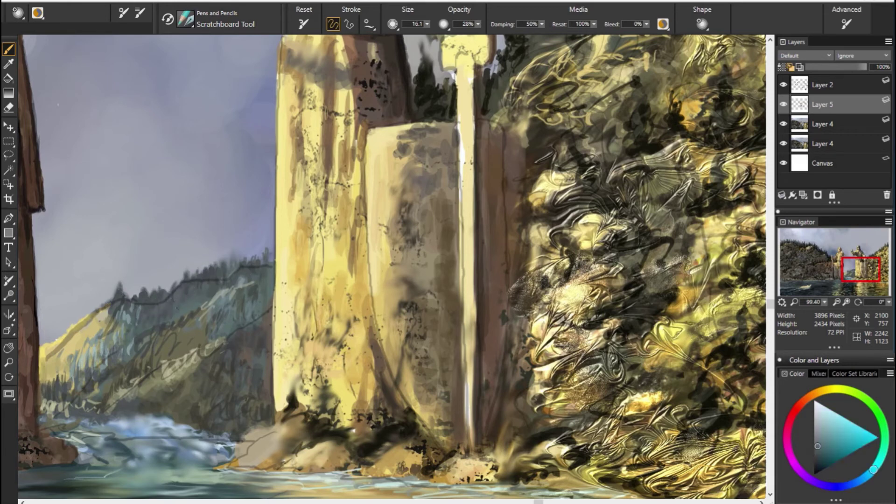
drag(479, 24, 496, 27)
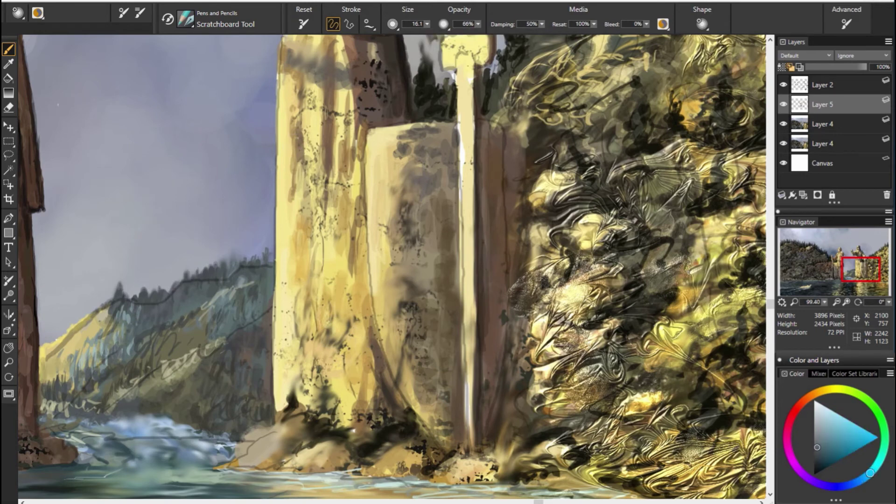
alt+click(201, 300)
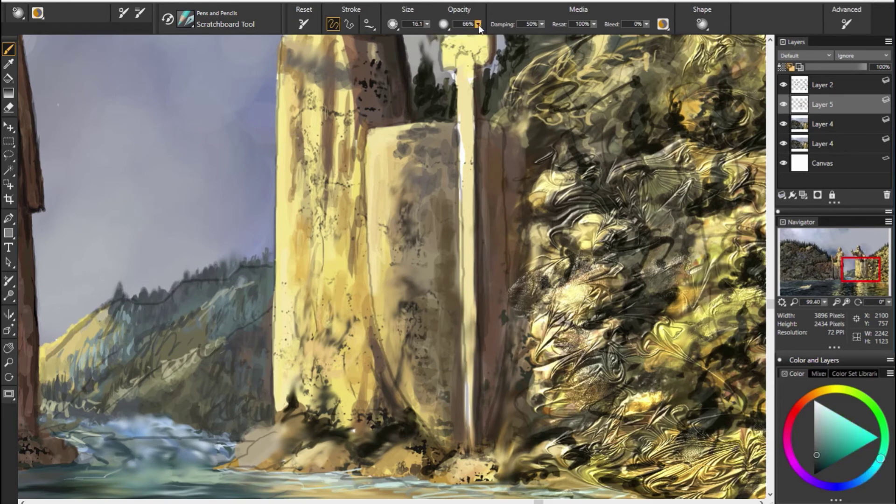
drag(478, 24, 490, 27)
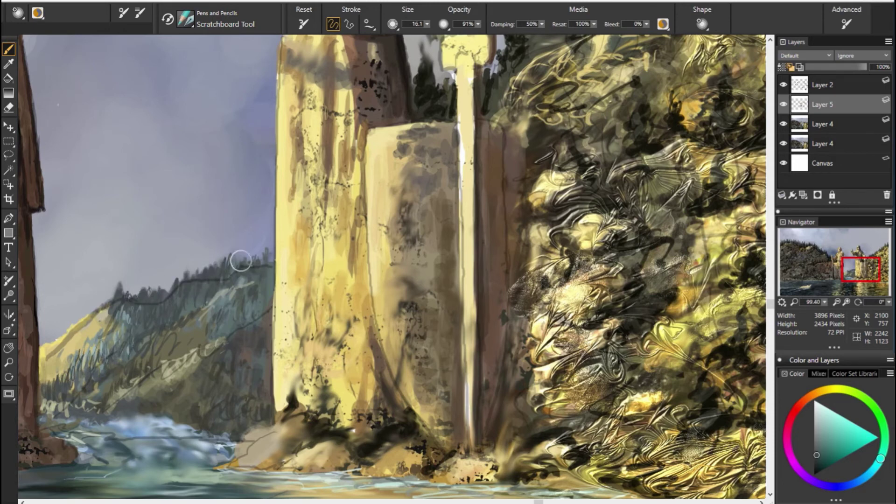
Paint dark pine trees and dark olive texture across the hilltop and lower hillside.
drag(241, 261, 258, 252)
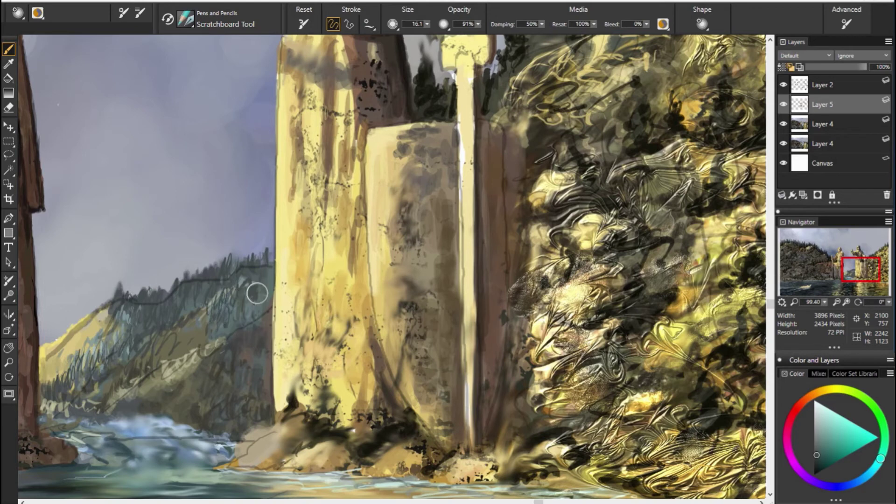
drag(257, 299, 196, 327)
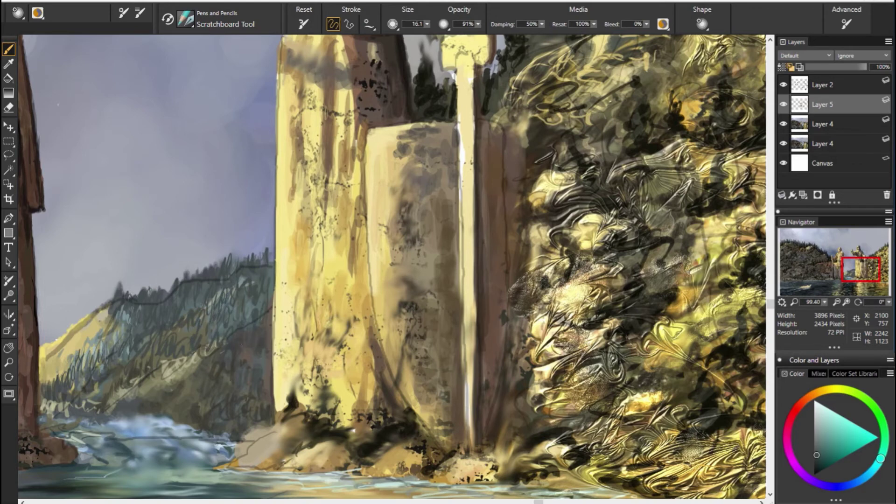
mouse_move(77, 376)
mouse_down()
mouse_move(90, 386)
mouse_move(64, 390)
mouse_move(60, 373)
mouse_up()
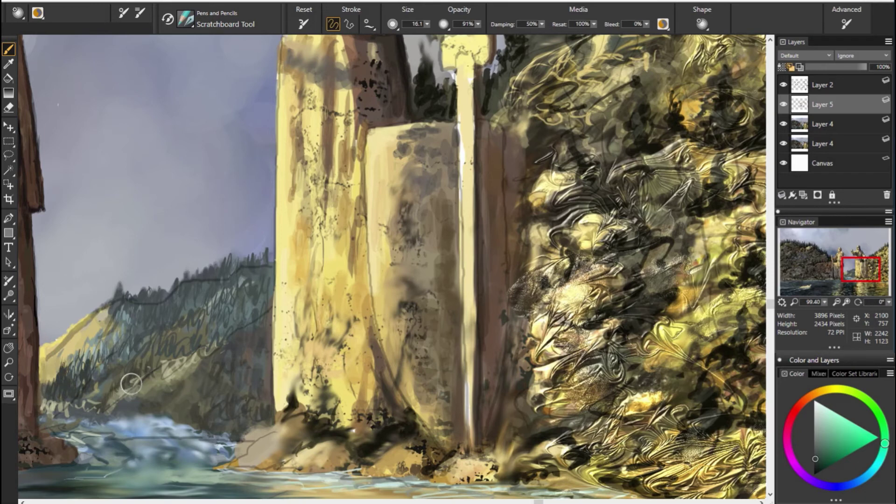
drag(131, 384, 140, 365)
alt+click(142, 358)
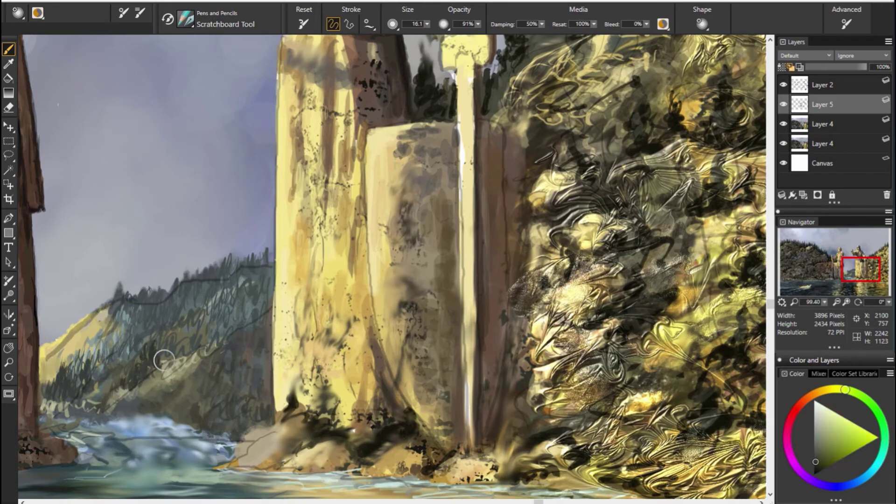
mouse_move(133, 385)
mouse_down()
mouse_move(142, 411)
mouse_move(166, 411)
mouse_up()
Add light yellow highlights to the hillside using a yellow sampled from the painting.
alt+click(179, 394)
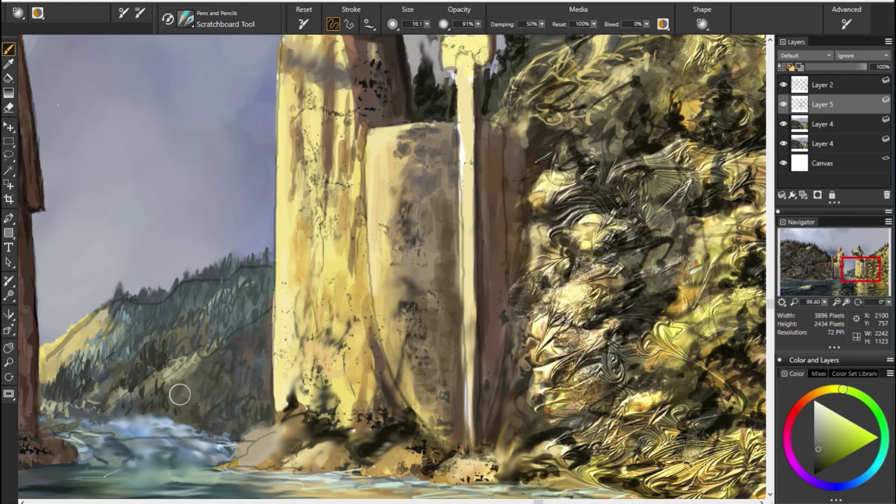
alt+click(254, 414)
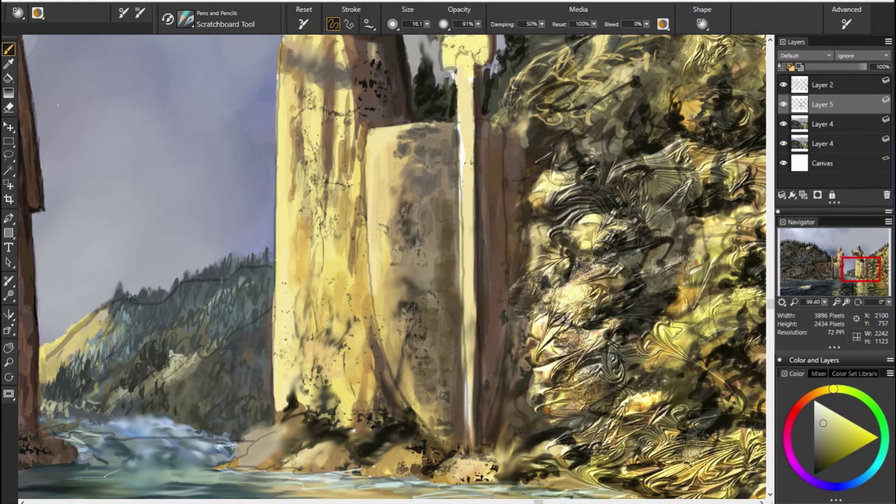
mouse_move(219, 354)
mouse_down()
mouse_move(242, 326)
mouse_move(241, 335)
mouse_up()
Resize the brush to 14.2 and add faint dark olive strokes along the waterline.
alt+click(271, 400)
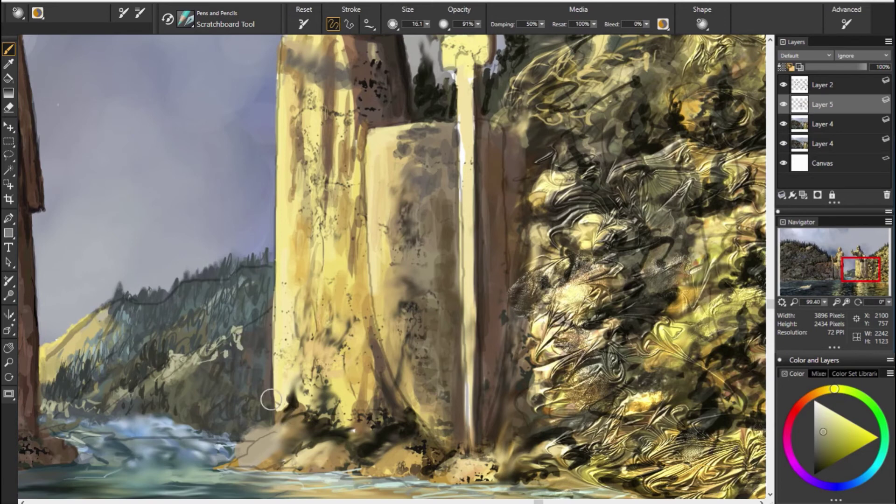
drag(224, 364, 196, 364)
alt+click(254, 362)
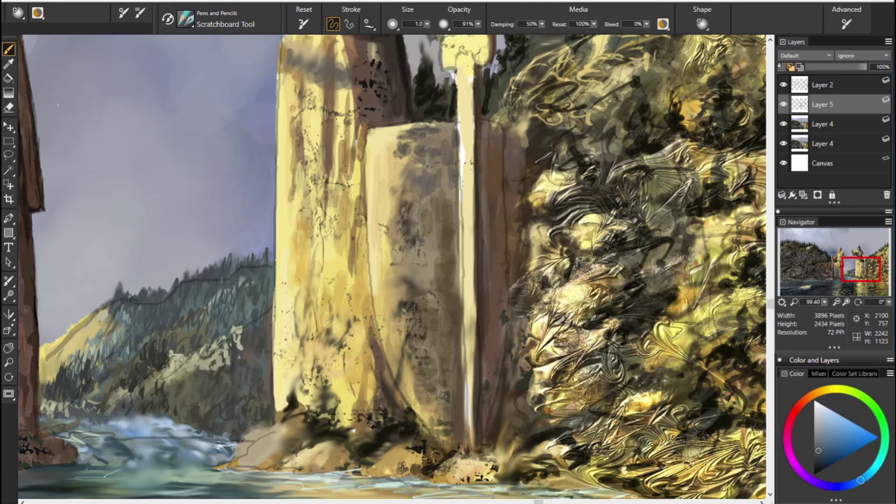
alt+click(254, 329)
drag(247, 332, 230, 343)
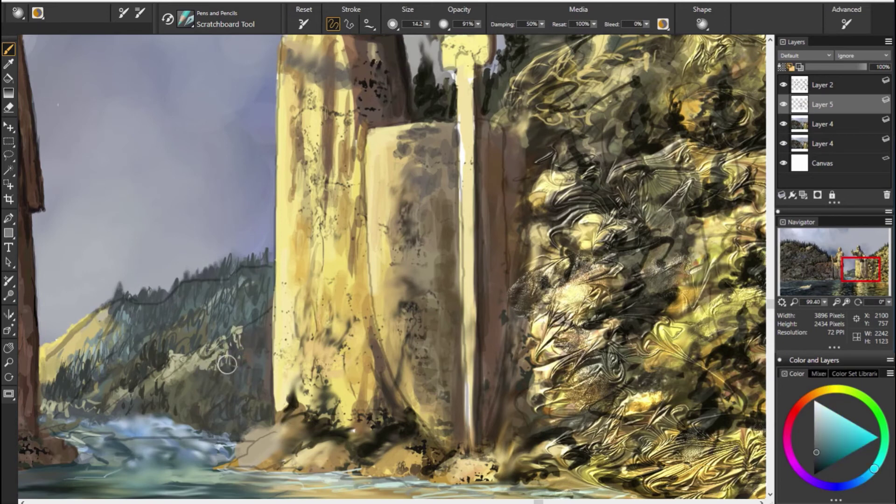
alt+click(154, 389)
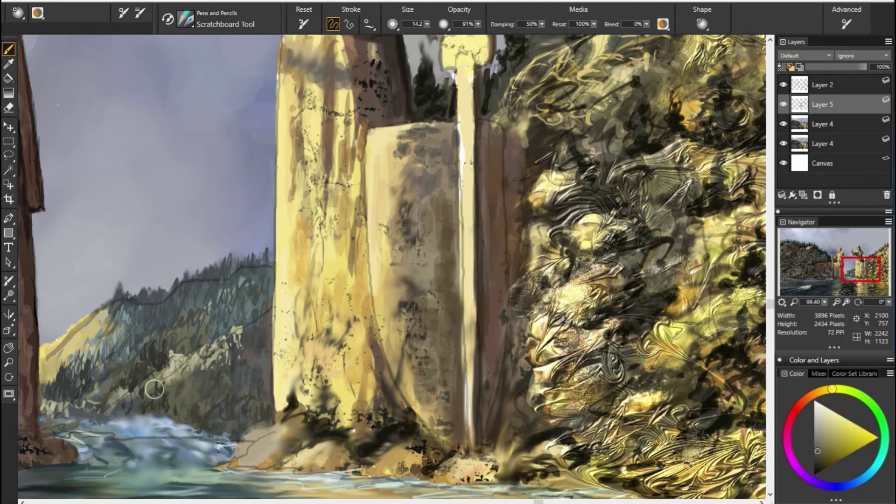
alt+click(476, 421)
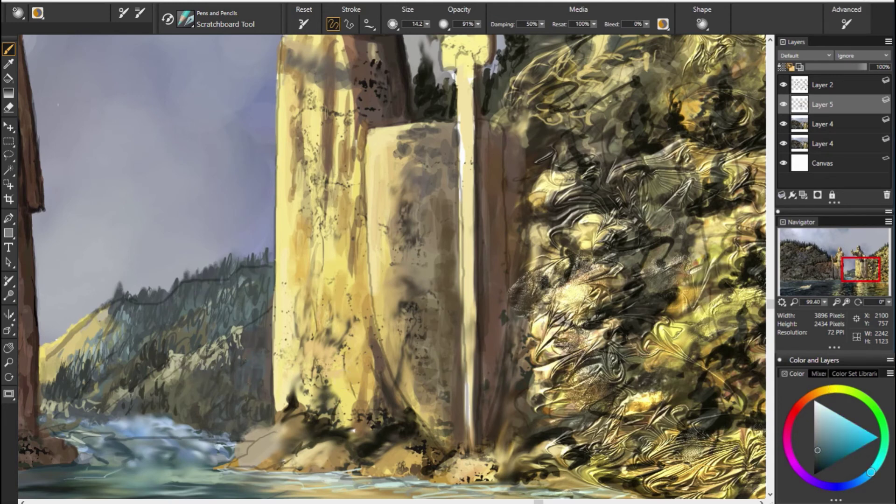
alt+click(301, 434)
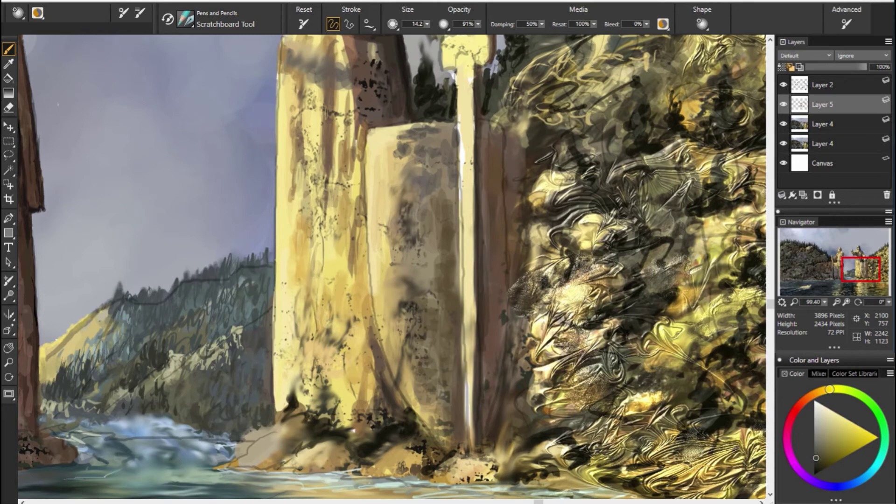
drag(196, 425, 171, 423)
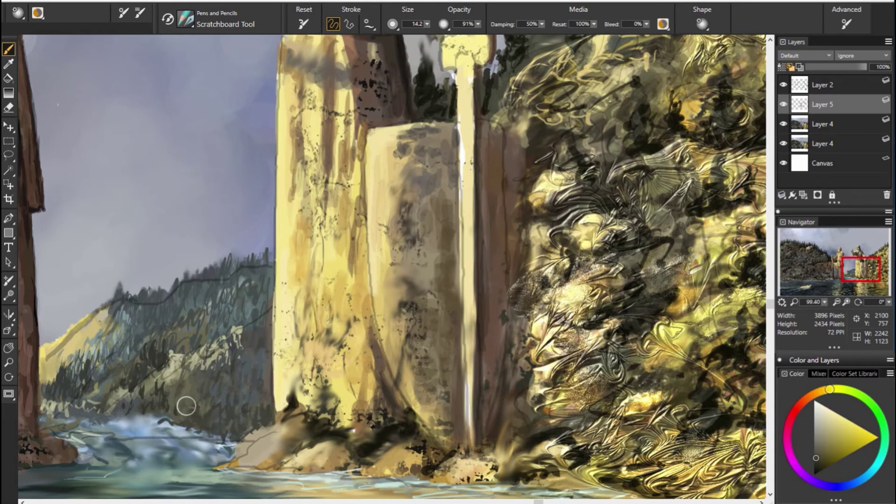
Sample the river's green-cyan tones and scratch light foam strokes into the lower-left water.
alt+click(271, 417)
alt+click(465, 419)
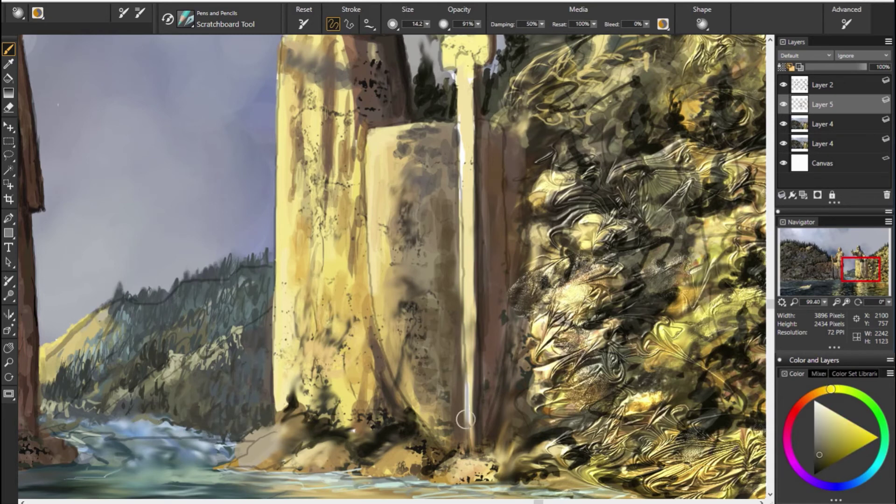
alt+click(432, 409)
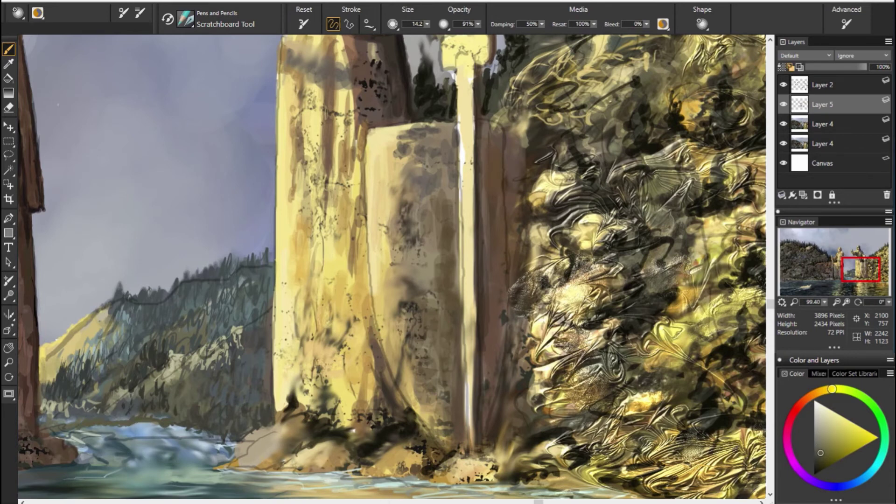
alt+click(144, 436)
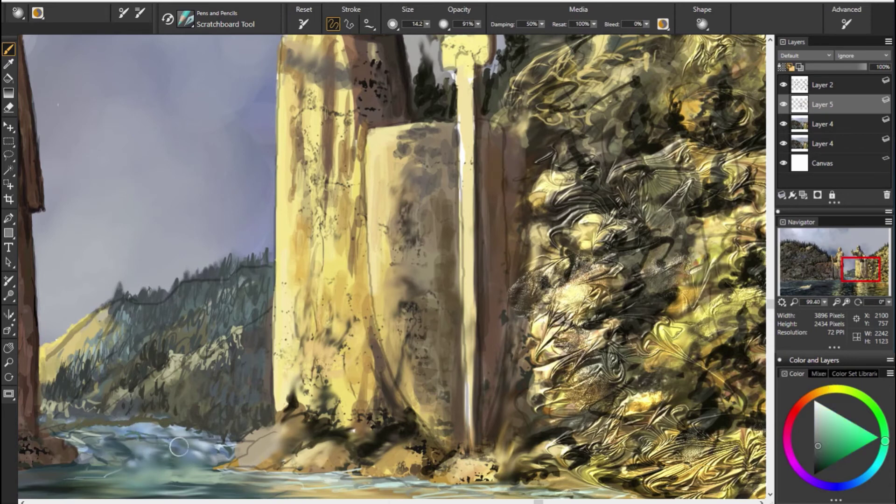
alt+click(126, 454)
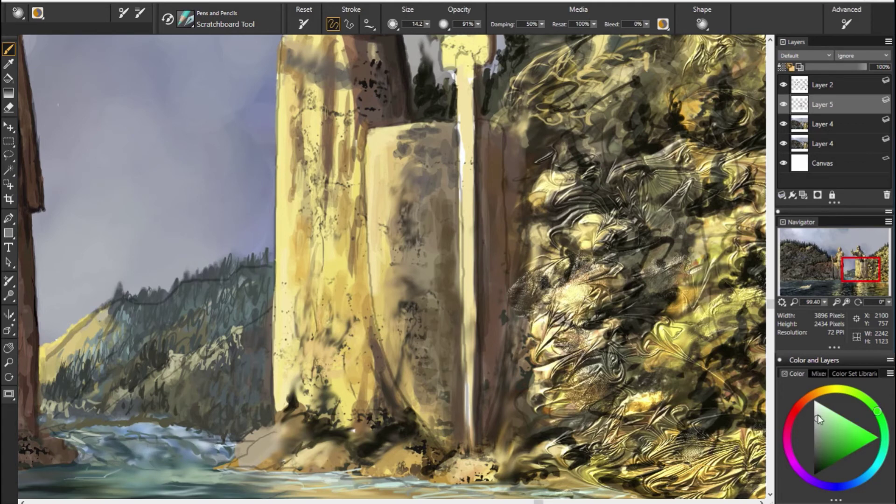
drag(94, 437, 186, 459)
Add more light scratches to the water and a light line along the waterfall edge.
drag(166, 429, 226, 450)
click(783, 85)
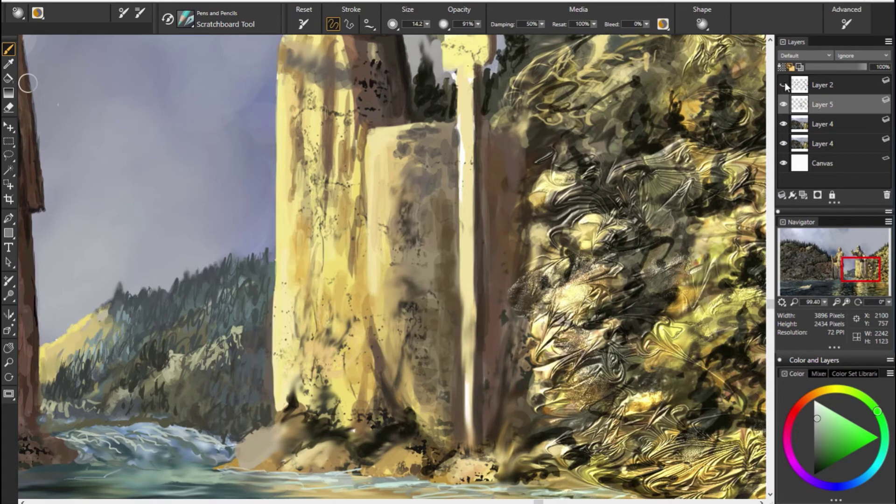
alt+click(460, 86)
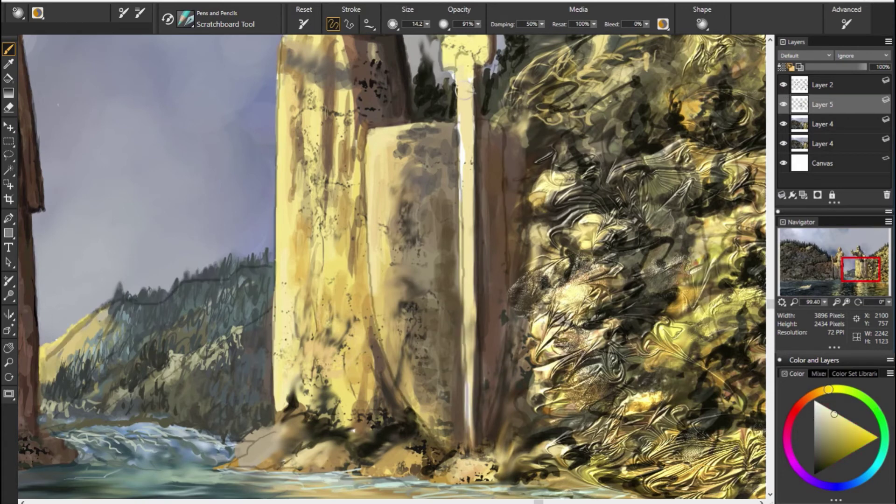
drag(466, 298, 466, 378)
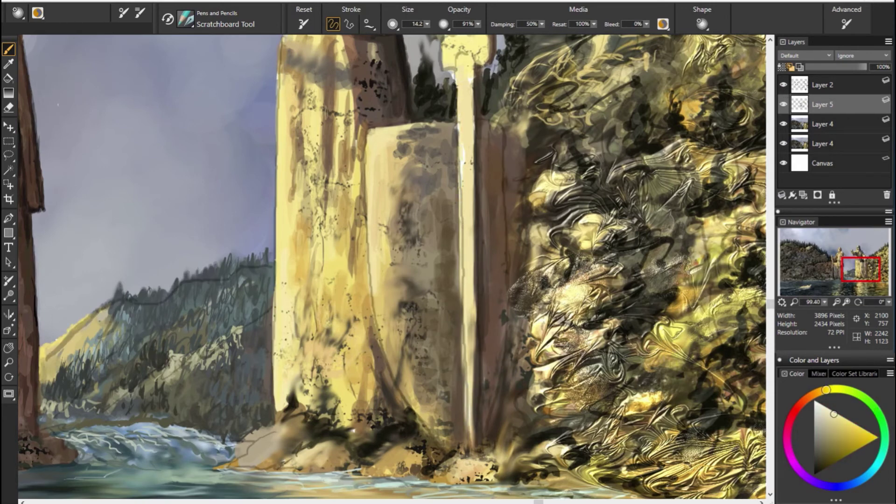
Lower brush opacity to 43% and repaint the base rock in paler beige.
alt+click(458, 374)
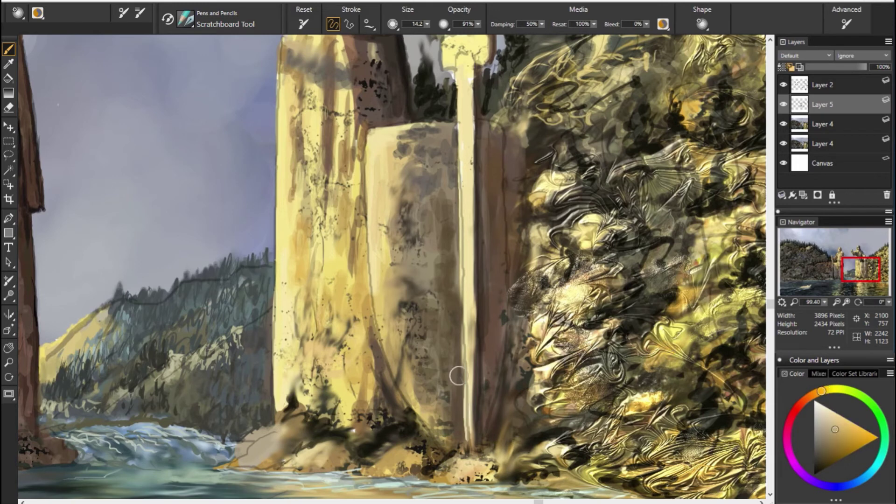
drag(478, 28, 460, 28)
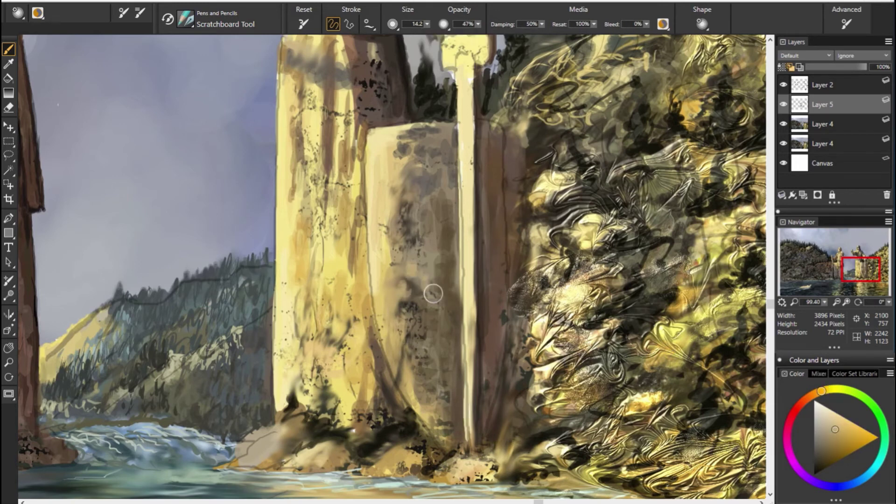
alt+click(430, 294)
alt+click(303, 305)
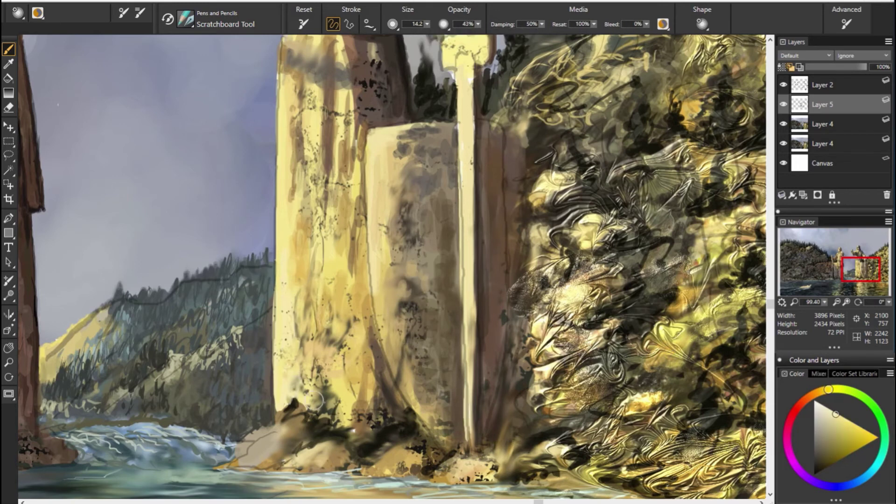
alt+click(247, 448)
drag(263, 456, 303, 436)
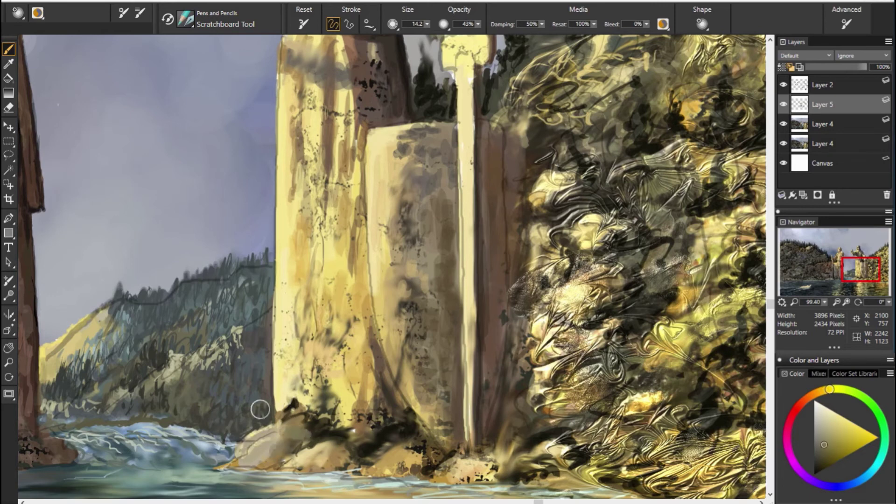
Scratch light orange and yellow strokes onto the pillar base and the rock below.
alt+click(280, 410)
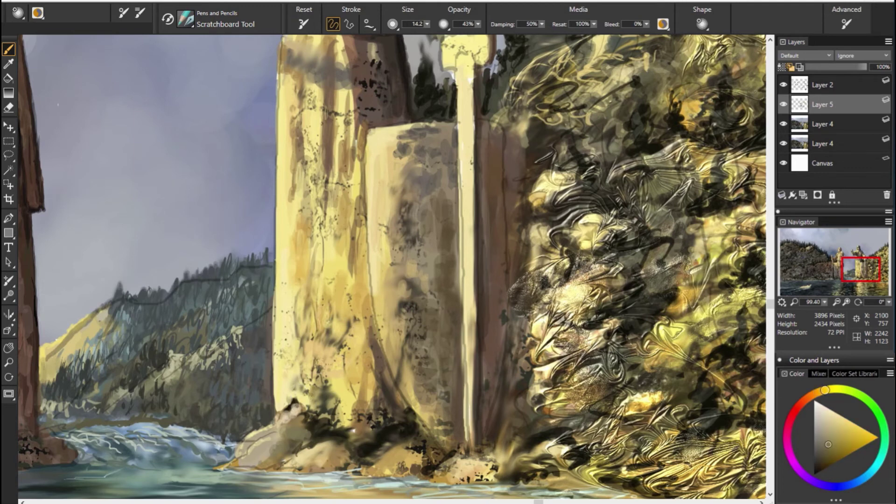
alt+click(762, 425)
mouse_move(354, 418)
mouse_down()
mouse_move(375, 396)
mouse_move(384, 364)
mouse_up()
drag(387, 406, 394, 357)
alt+click(516, 439)
mouse_move(386, 407)
mouse_down()
mouse_move(391, 373)
mouse_move(401, 410)
mouse_up()
alt+click(419, 435)
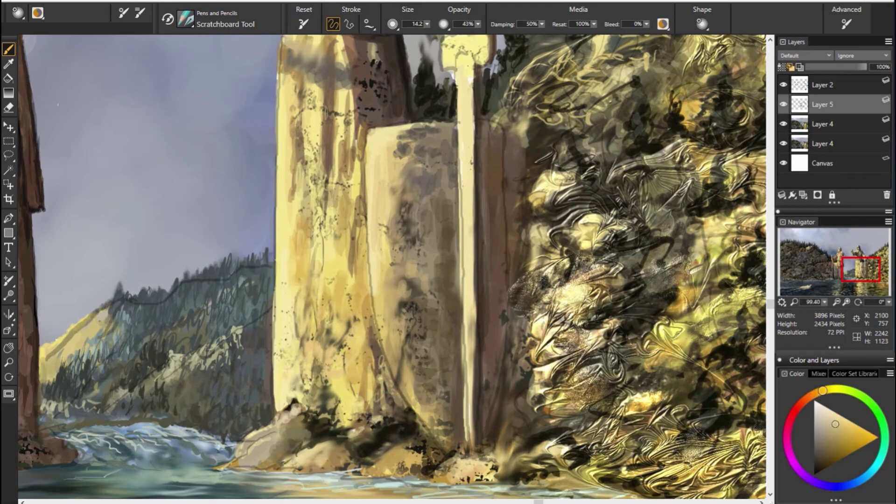
drag(303, 432, 266, 466)
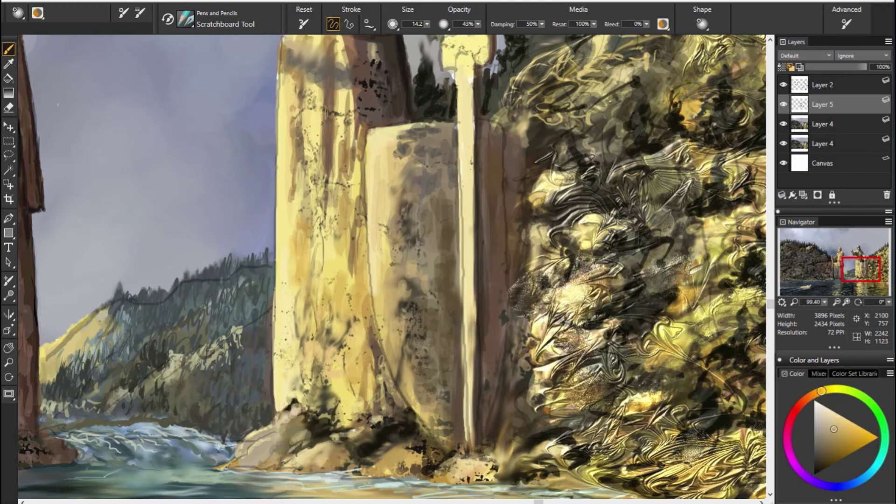
Mark the pillar face with dark orange strokes and translucent light yellow dabs.
alt+click(440, 456)
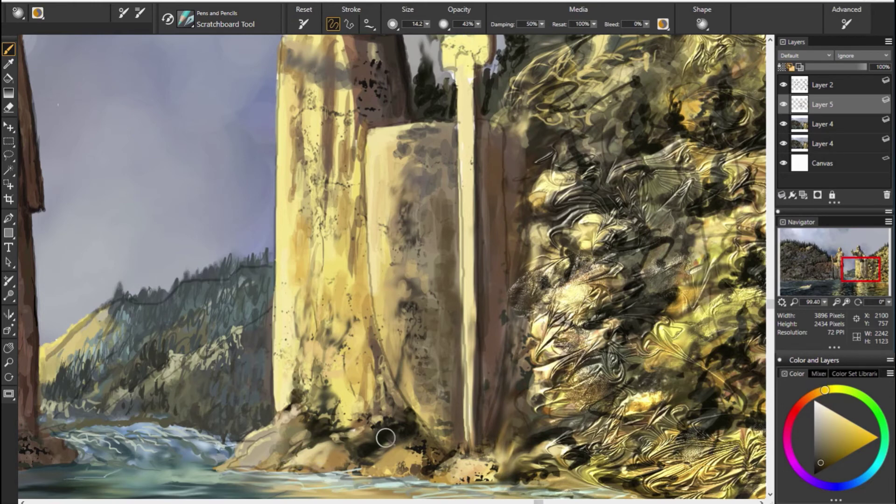
alt+click(250, 414)
drag(357, 369, 344, 254)
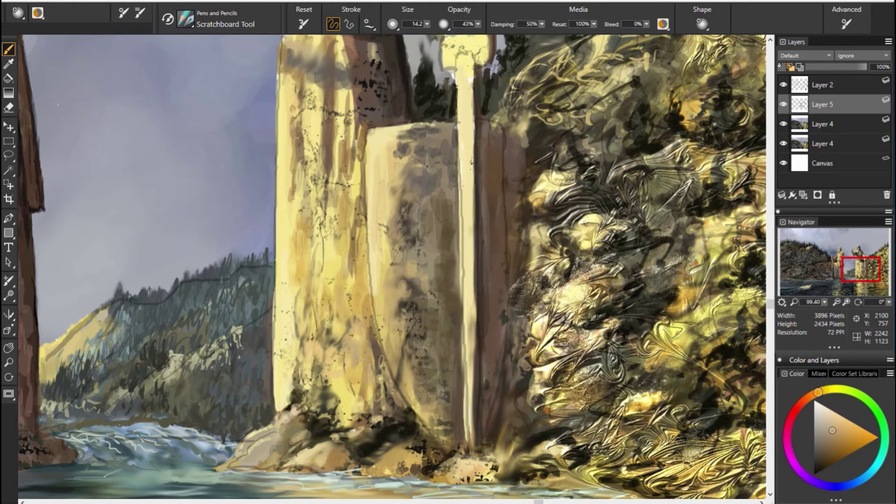
alt+click(433, 276)
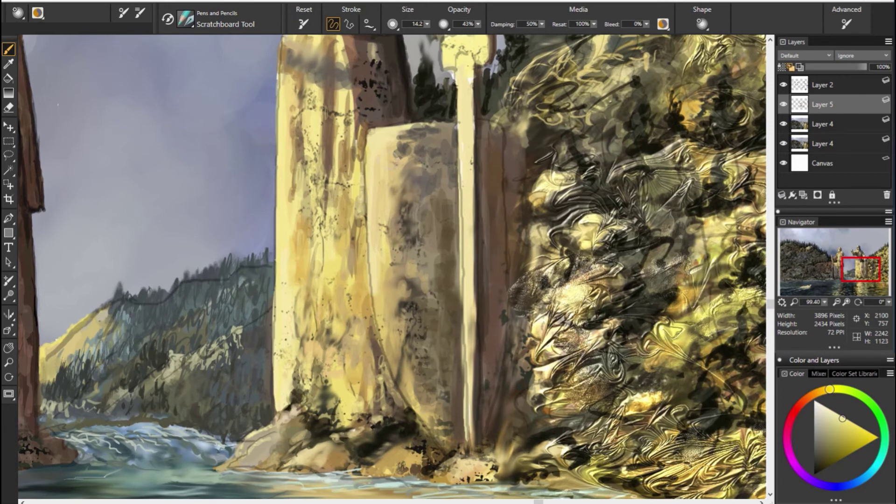
mouse_move(410, 140)
mouse_down()
mouse_move(425, 228)
mouse_move(401, 128)
mouse_up()
alt+click(422, 217)
mouse_move(403, 289)
mouse_down()
mouse_move(380, 223)
mouse_move(445, 256)
mouse_move(386, 308)
mouse_move(432, 275)
mouse_up()
alt+click(485, 411)
mouse_move(427, 331)
mouse_down()
mouse_move(408, 382)
mouse_move(387, 331)
mouse_up()
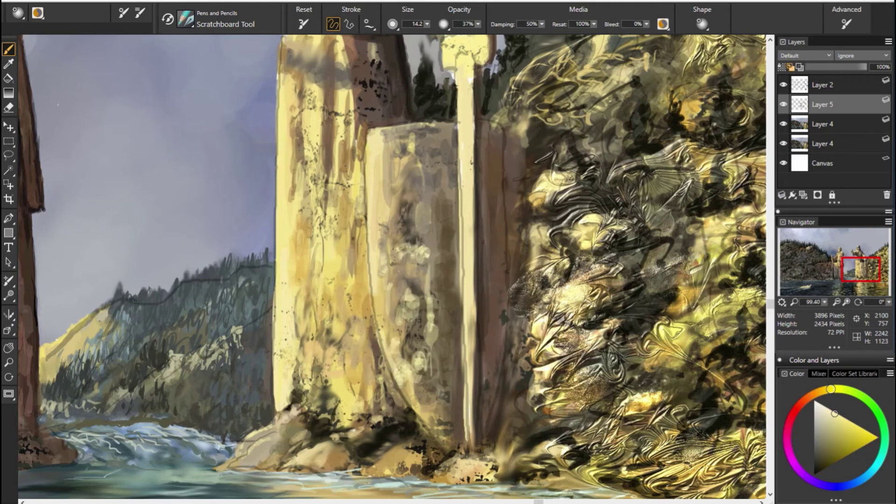
Layer alternating darker and lighter orange vertical strokes down the pillar face.
alt+click(415, 276)
mouse_move(415, 275)
mouse_down()
mouse_move(417, 336)
mouse_move(430, 369)
mouse_up()
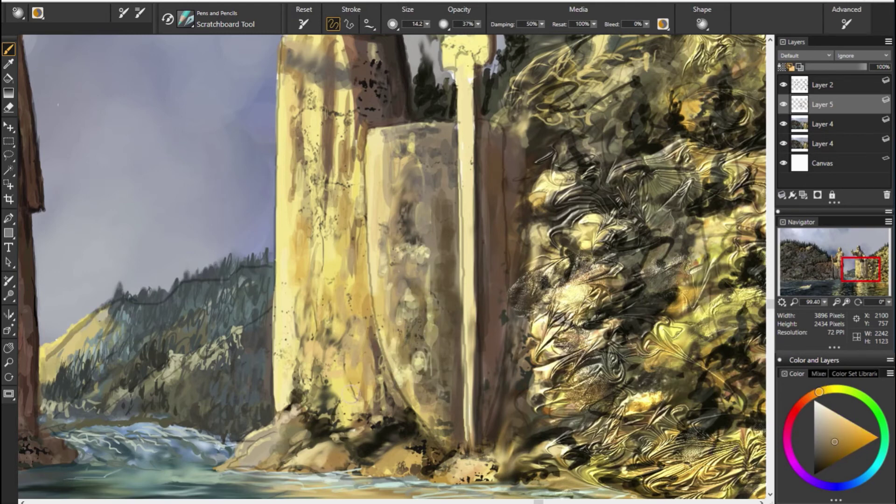
alt+click(434, 322)
mouse_move(413, 322)
mouse_down()
mouse_move(410, 362)
mouse_move(427, 410)
mouse_up()
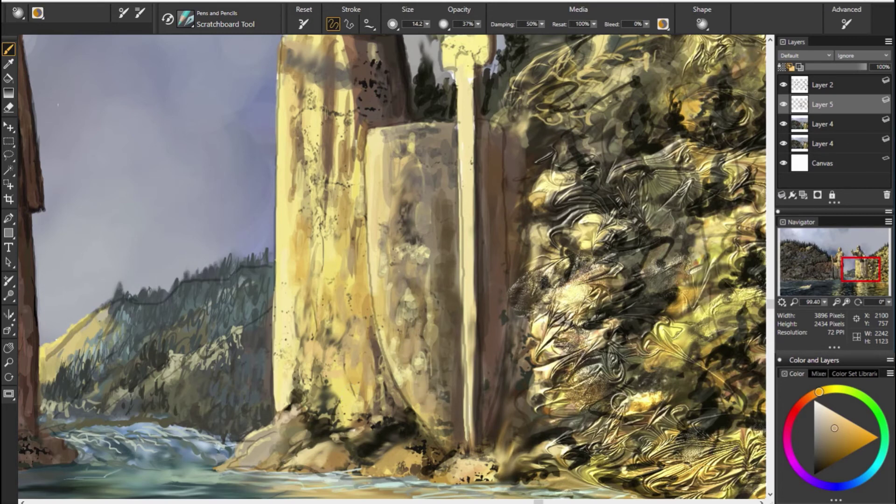
alt+click(422, 286)
mouse_move(442, 195)
mouse_down()
mouse_move(422, 219)
mouse_move(384, 239)
mouse_up()
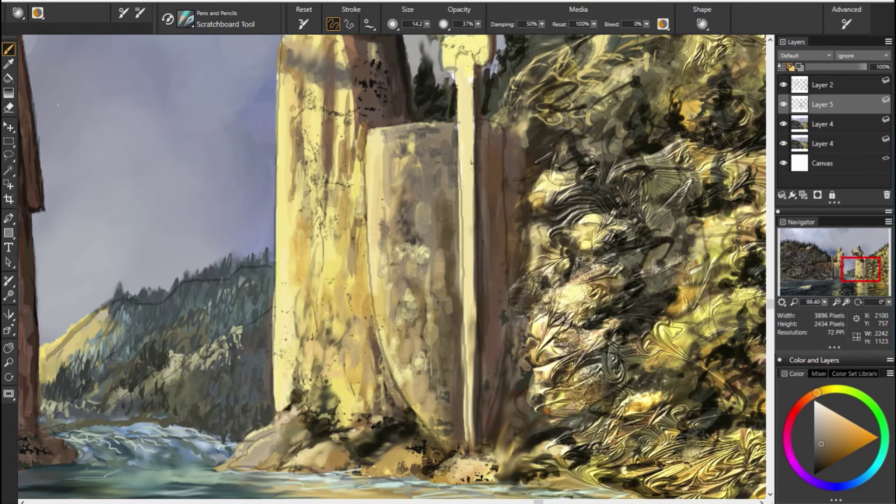
alt+click(716, 201)
drag(379, 154, 388, 252)
drag(399, 193, 420, 350)
alt+click(398, 143)
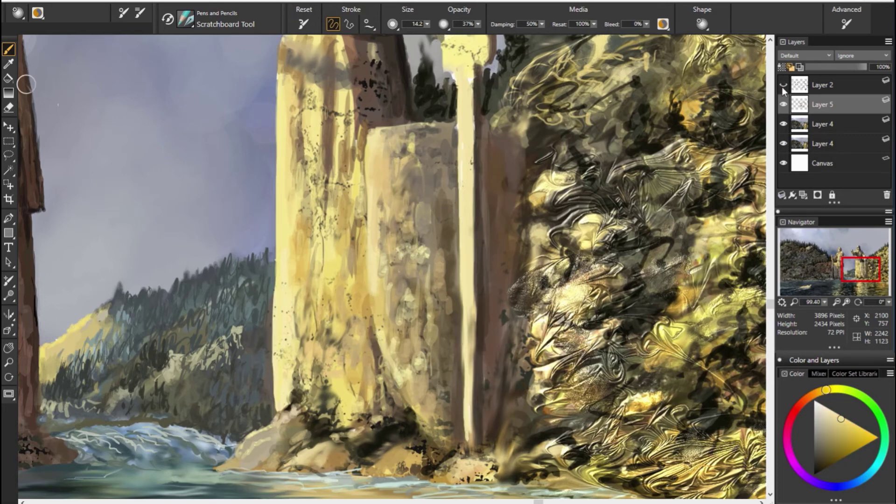
Sample dark browns, tan and olive tones from around the tower top.
alt+click(460, 203)
alt+click(490, 196)
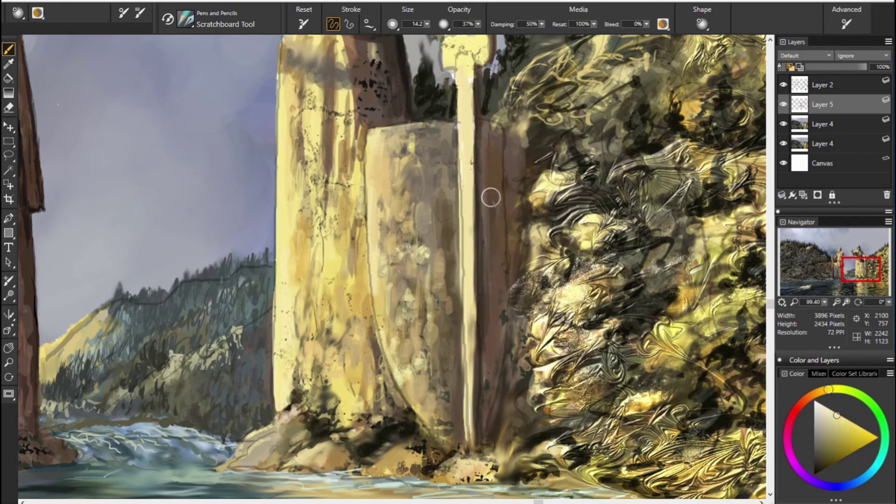
alt+click(367, 70)
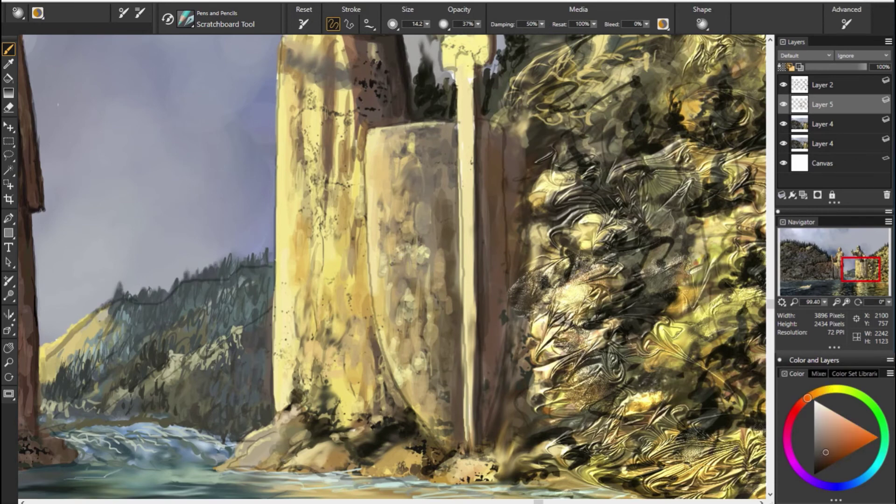
alt+click(398, 61)
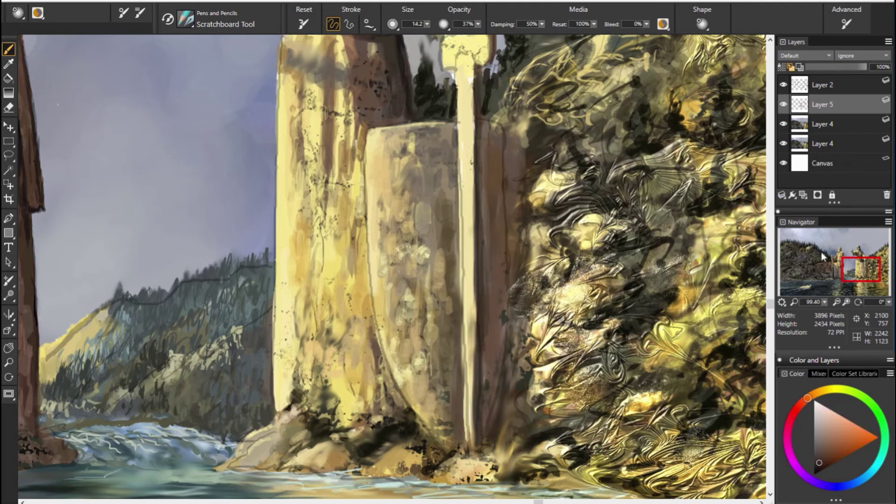
alt+click(484, 222)
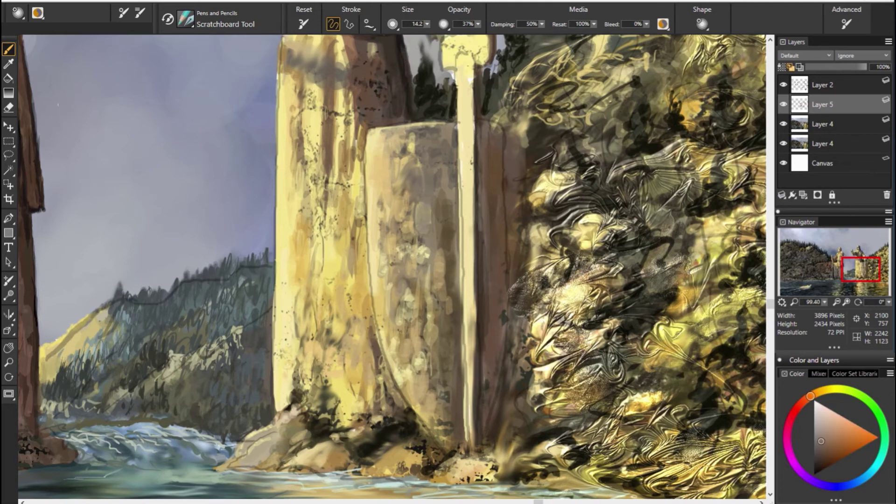
alt+click(475, 126)
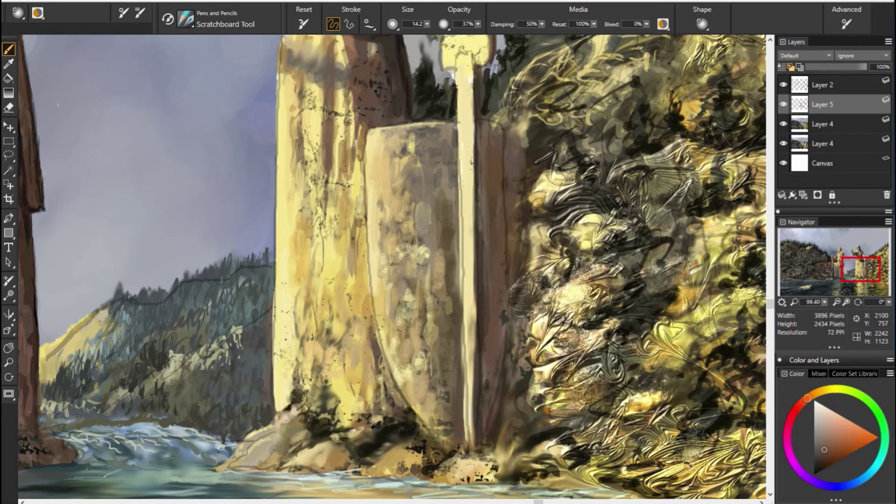
alt+click(490, 51)
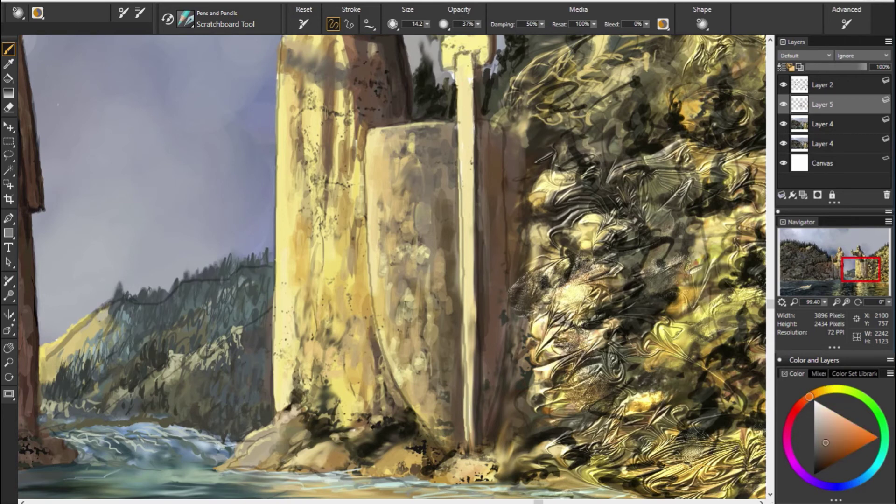
alt+click(488, 73)
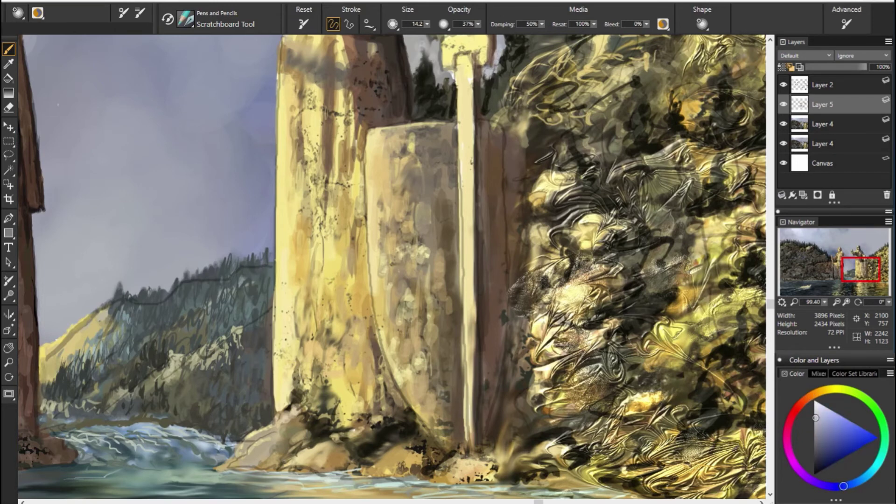
Sample near-black darks and yellow-brown stone tones, settling on a dark brown.
alt+click(666, 383)
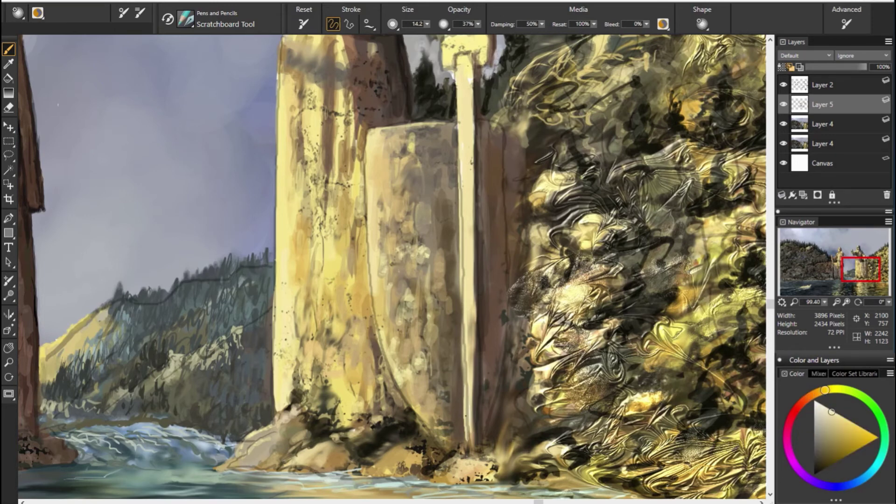
alt+click(450, 457)
alt+click(612, 470)
alt+click(439, 449)
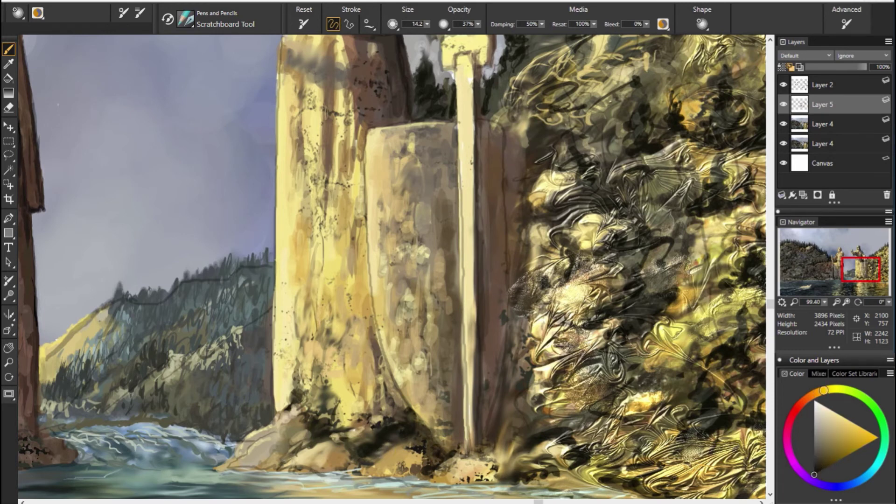
alt+click(357, 455)
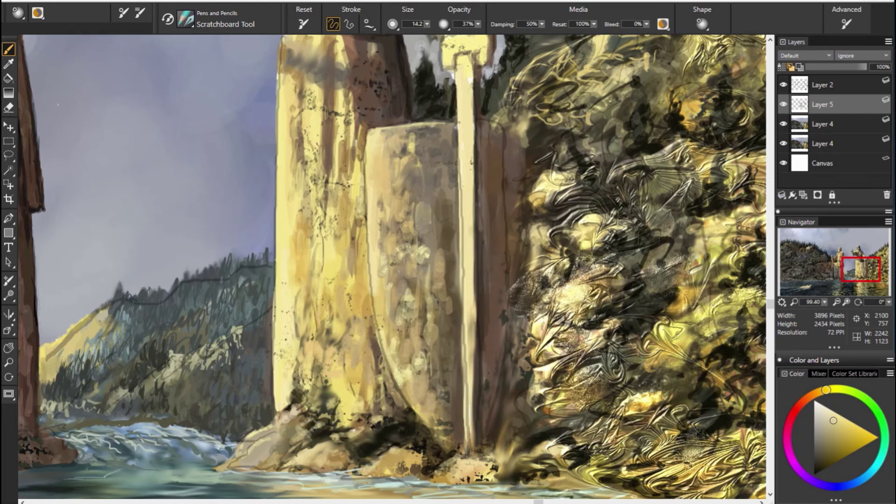
alt+click(326, 393)
alt+click(333, 391)
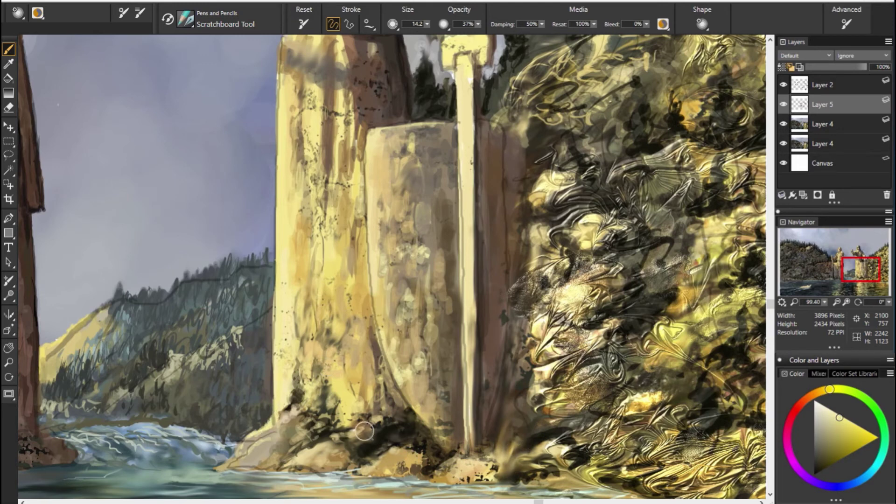
alt+click(319, 400)
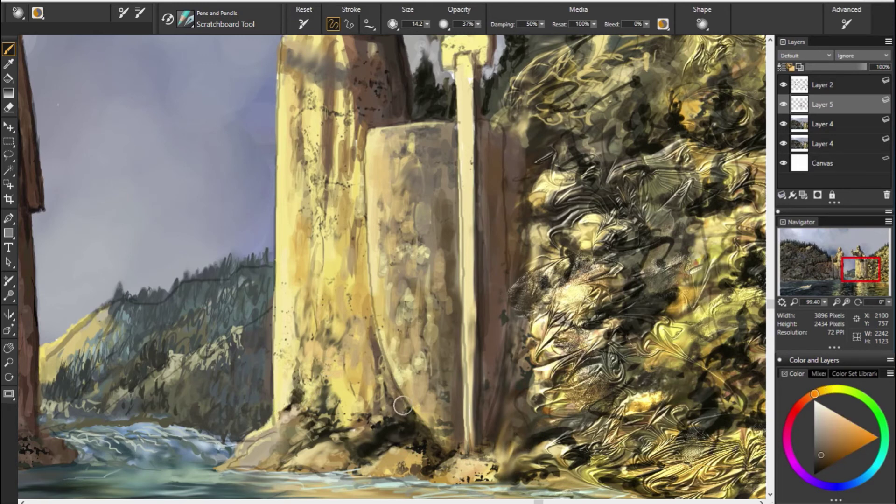
alt+click(371, 299)
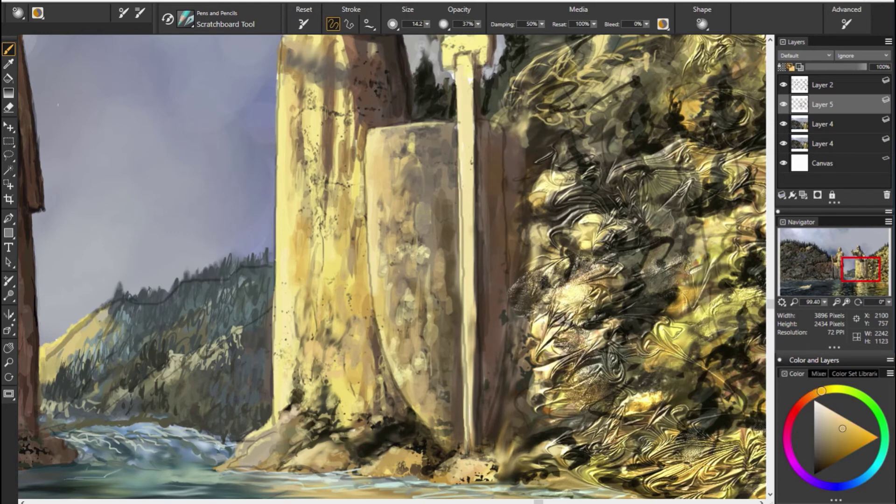
alt+click(440, 364)
alt+click(396, 340)
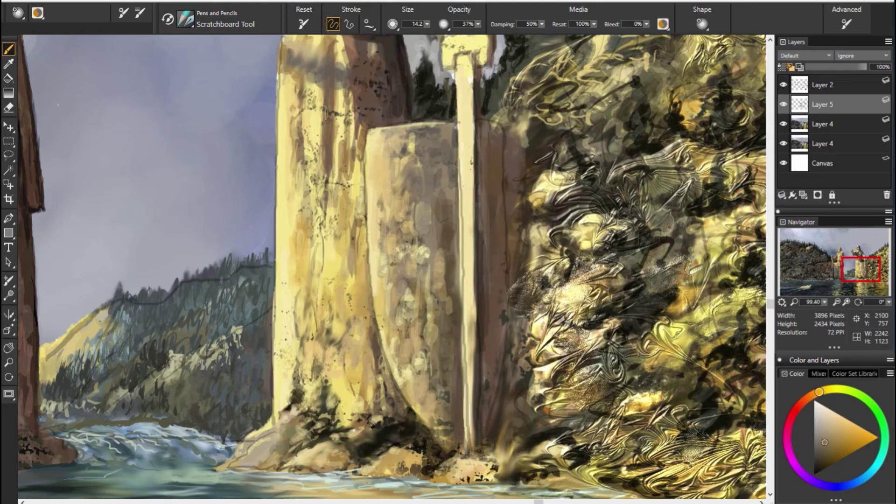
alt+click(489, 272)
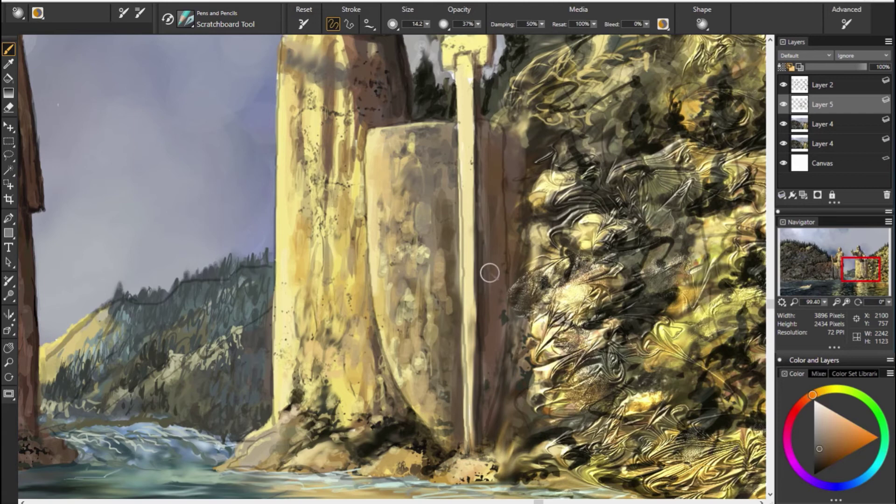
alt+click(527, 252)
Paint dark brown strokes around the tower top and pine shapes, then hide Layer 2.
alt+click(623, 236)
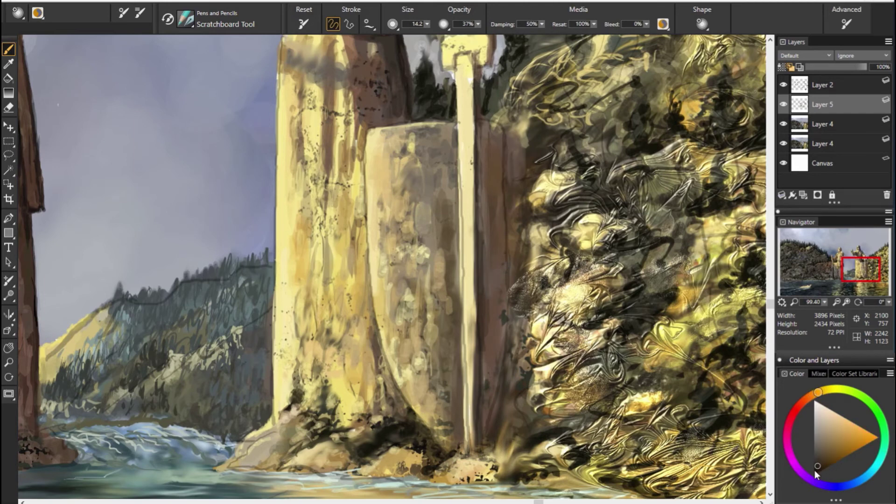
drag(511, 157, 510, 210)
drag(506, 135, 506, 166)
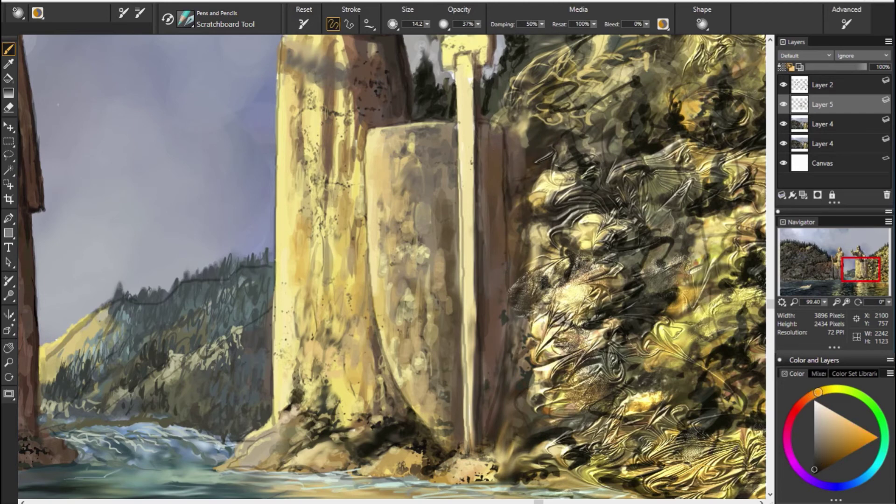
drag(396, 108, 433, 121)
drag(415, 89, 424, 119)
drag(485, 79, 490, 116)
drag(424, 63, 422, 44)
drag(410, 89, 410, 60)
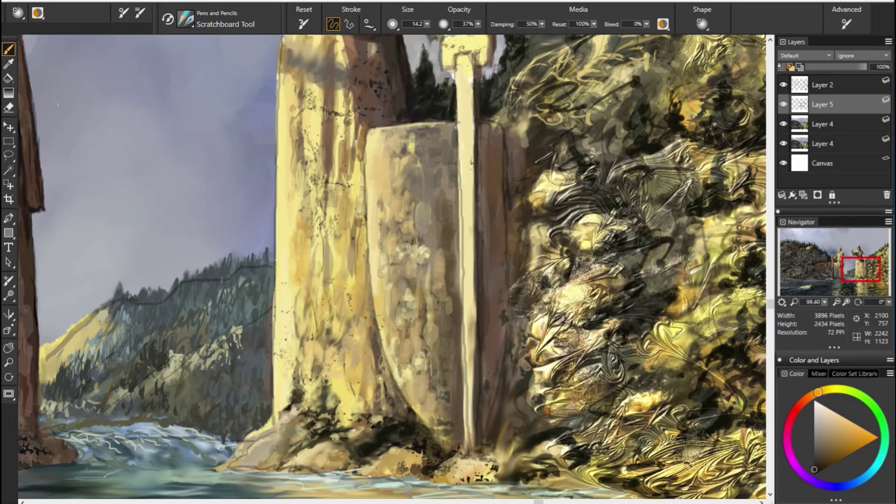
click(783, 86)
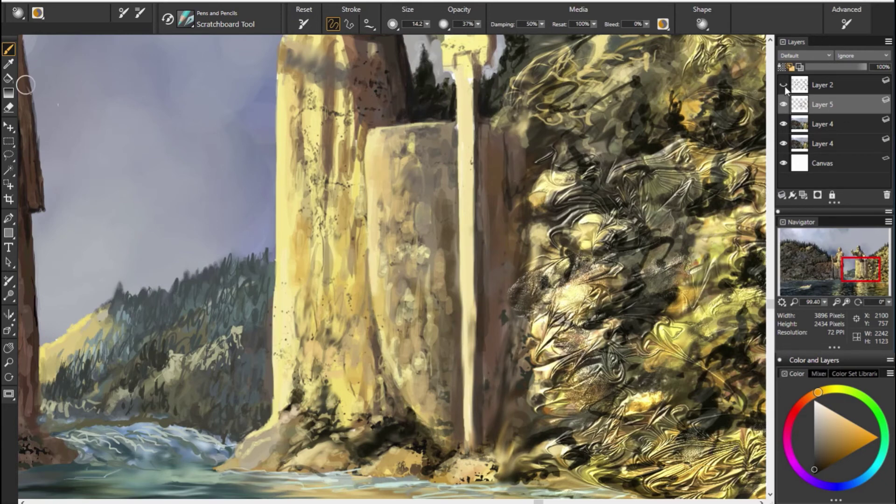
Show Layer 2 and dab golden and light yellow along the rock beside the column.
click(783, 86)
drag(474, 184, 476, 416)
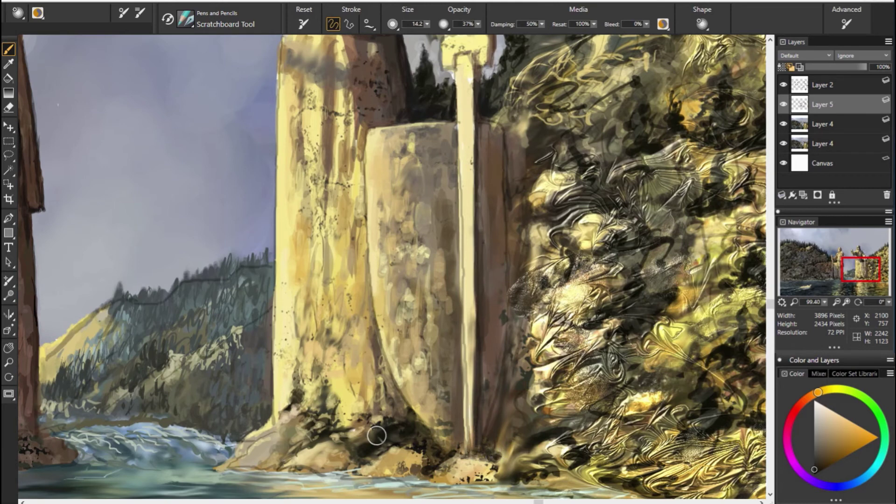
alt+click(459, 452)
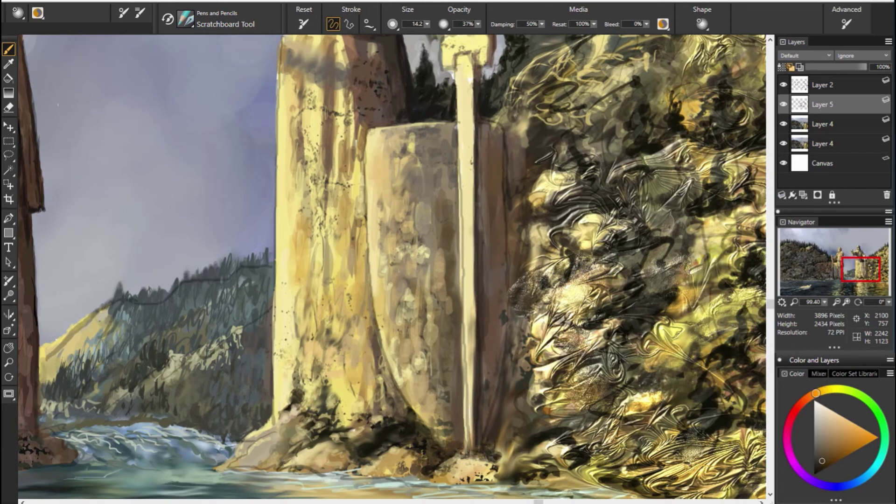
alt+click(581, 451)
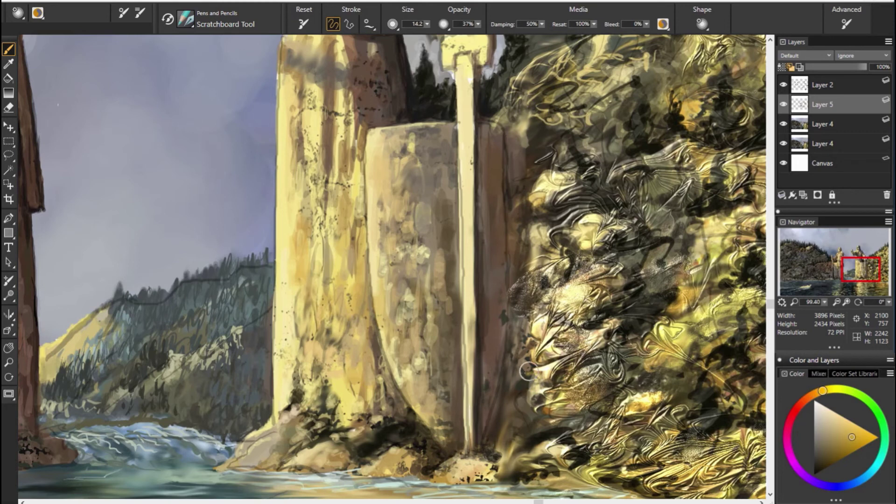
mouse_move(527, 371)
mouse_down()
mouse_move(522, 401)
mouse_move(522, 385)
mouse_up()
alt+click(574, 379)
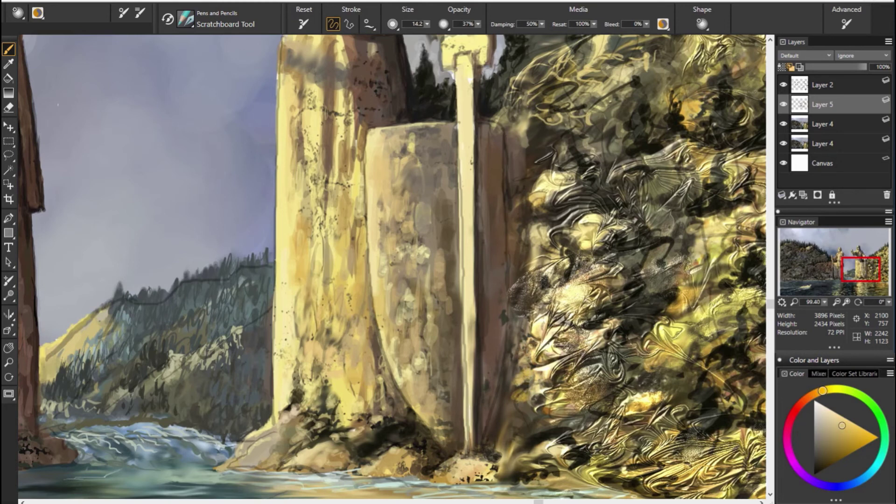
alt+click(538, 395)
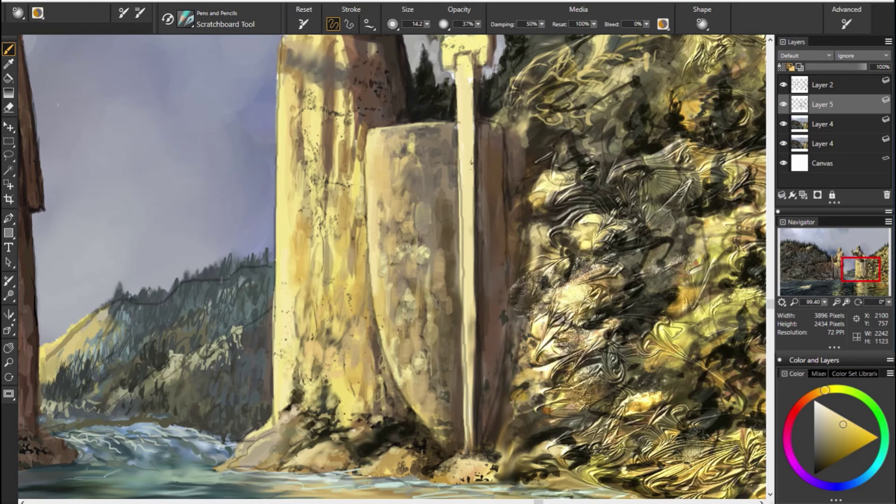
mouse_move(537, 416)
mouse_down()
mouse_move(550, 420)
mouse_move(510, 440)
mouse_move(522, 446)
mouse_up()
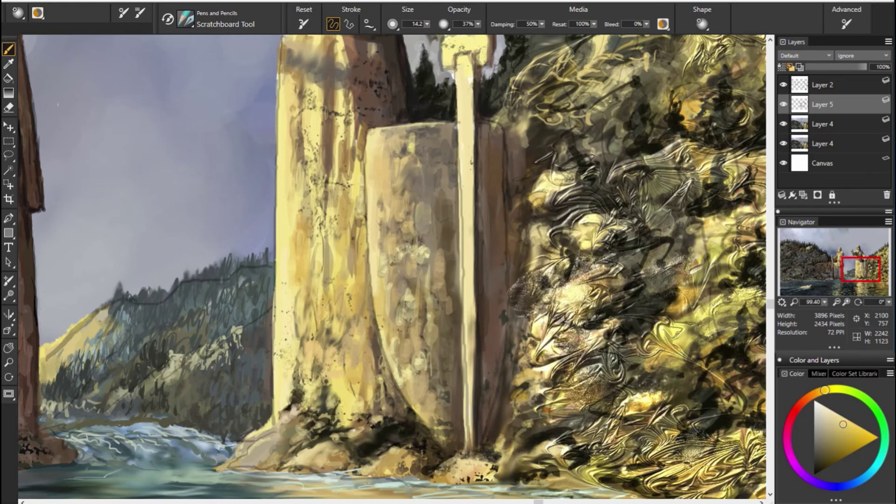
Sample a dark orange-brown and scratch dark strokes down the rock's left edge.
alt+click(510, 453)
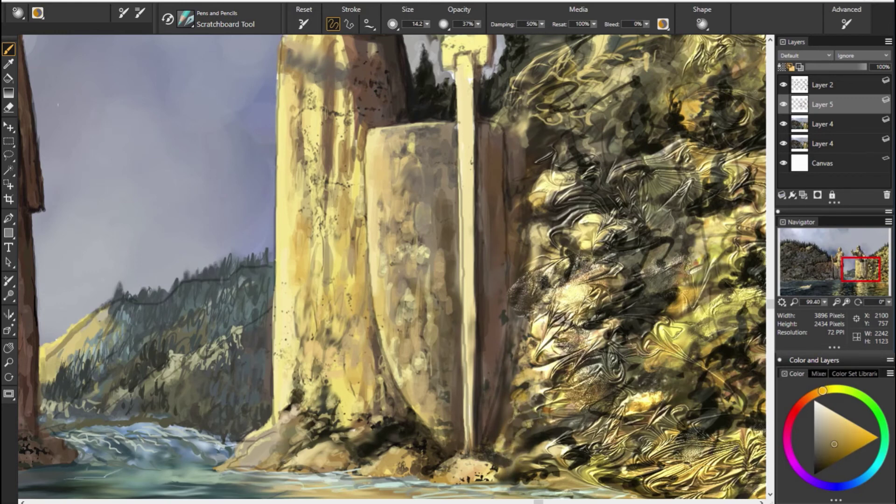
alt+click(506, 460)
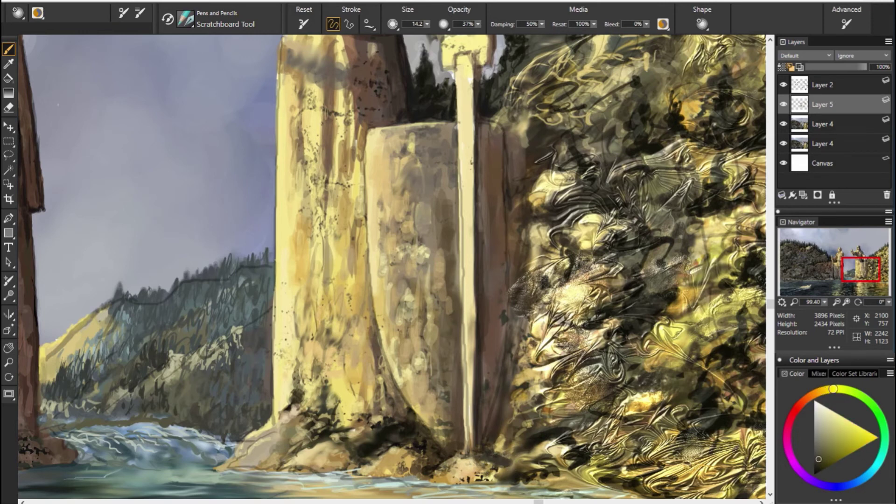
alt+click(747, 455)
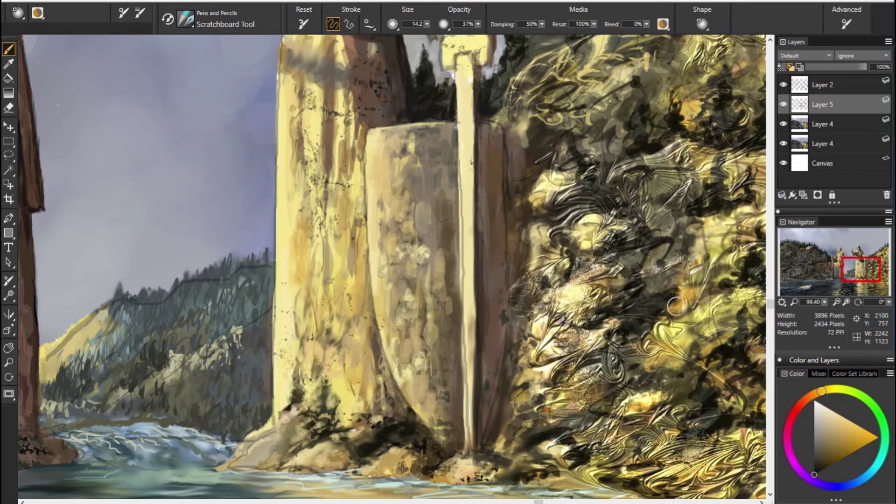
alt+click(508, 221)
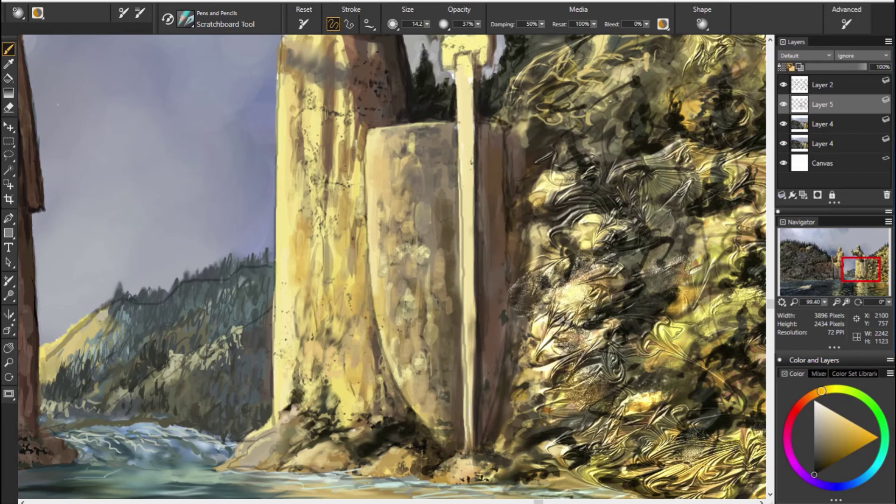
mouse_move(513, 254)
mouse_down()
mouse_move(518, 352)
mouse_move(499, 446)
mouse_up()
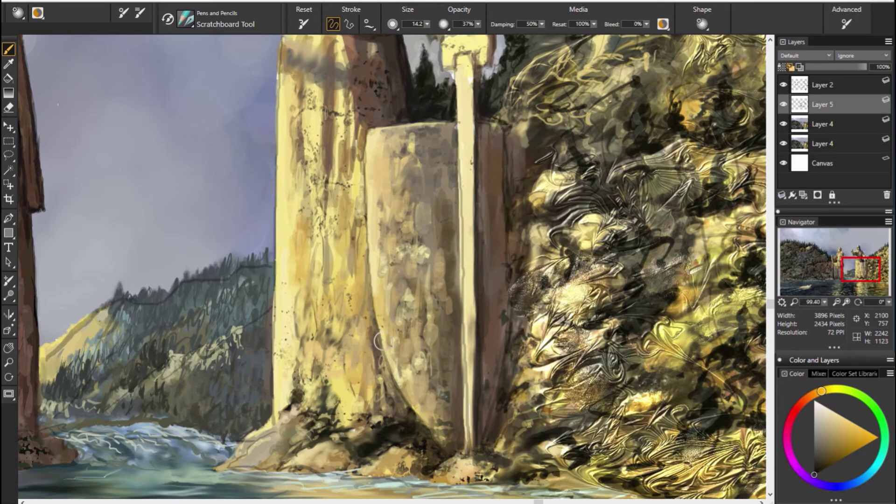
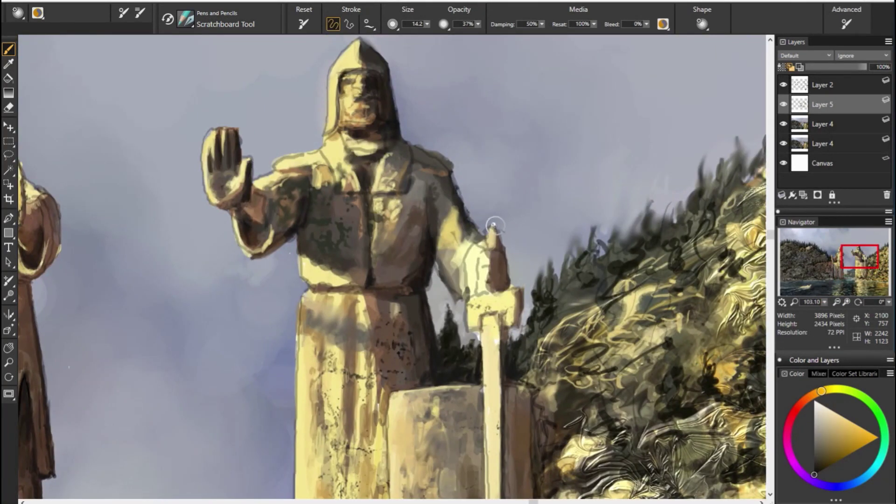
Add dark sketchy strokes on the right statue's sword grip, sampling browns and greys from the painting.
mouse_move(499, 244)
mouse_down()
mouse_move(471, 262)
mouse_move(466, 292)
mouse_up()
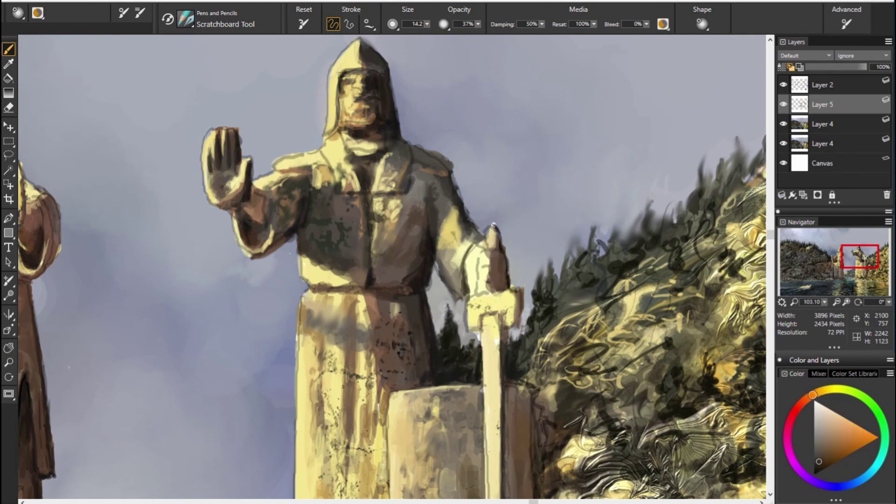
alt+click(479, 265)
alt+click(551, 325)
alt+click(394, 233)
alt+click(420, 244)
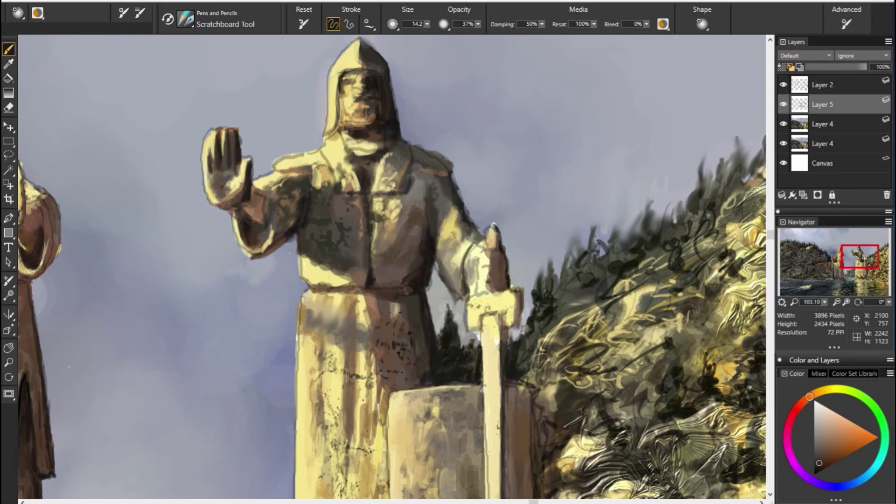
alt+click(634, 261)
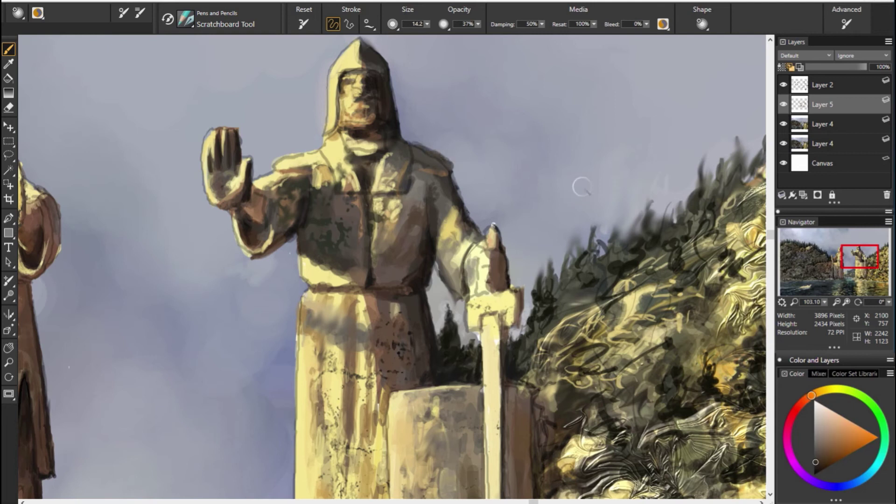
alt+click(457, 170)
Hide the dark sketch lines on Layer 2 and pick a darker orange for the statue's face.
click(784, 85)
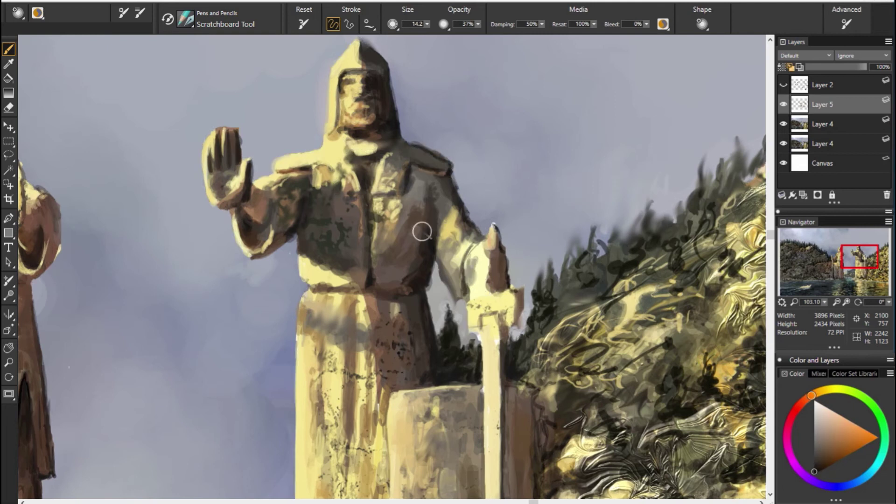
alt+click(402, 221)
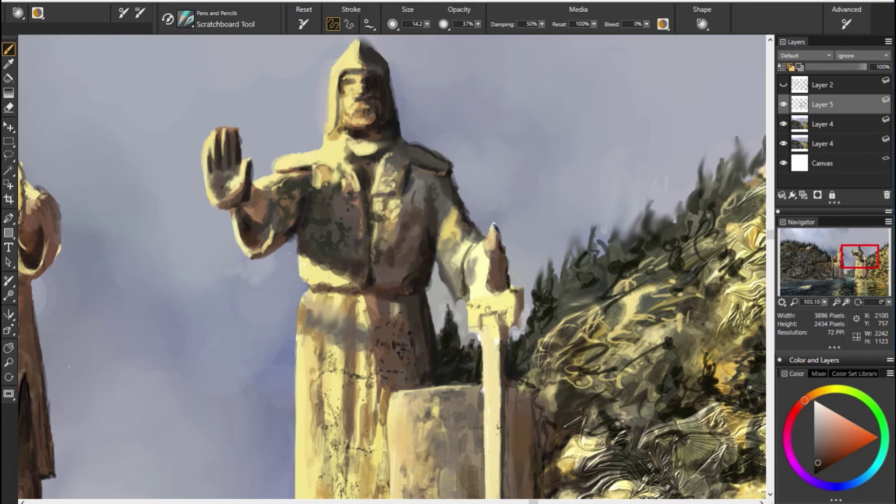
alt+click(406, 286)
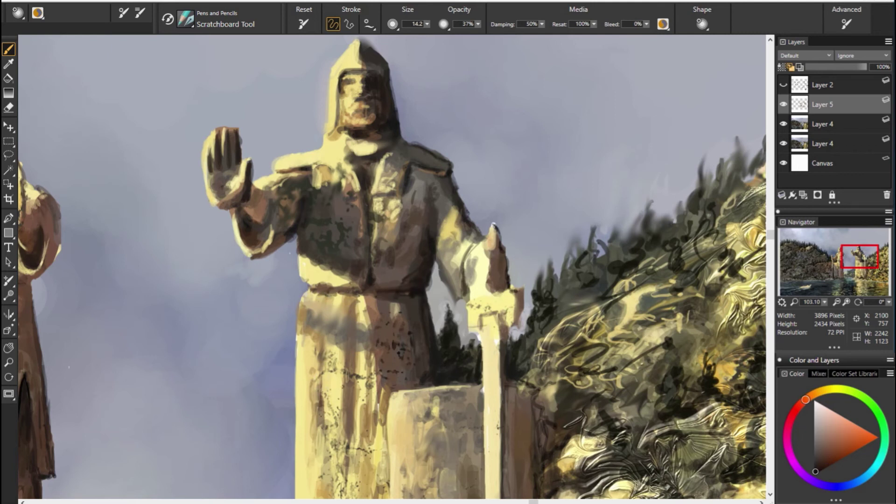
alt+click(285, 162)
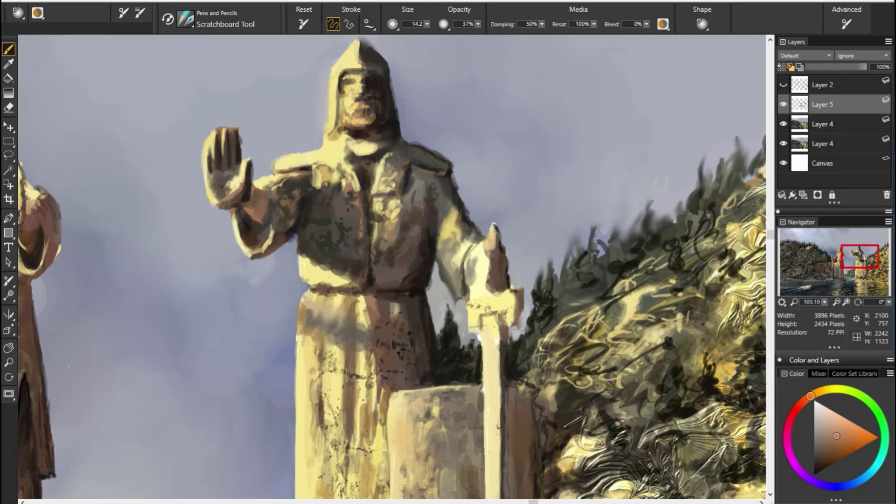
alt+click(217, 163)
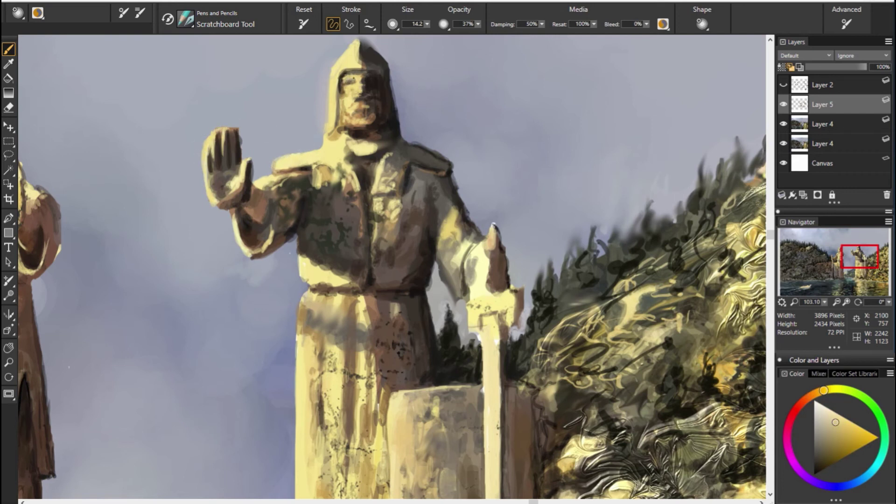
alt+click(377, 97)
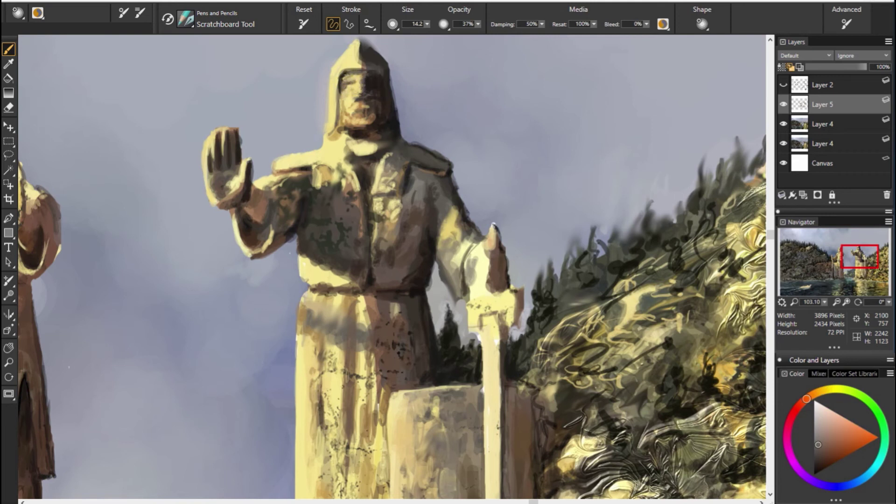
click(816, 462)
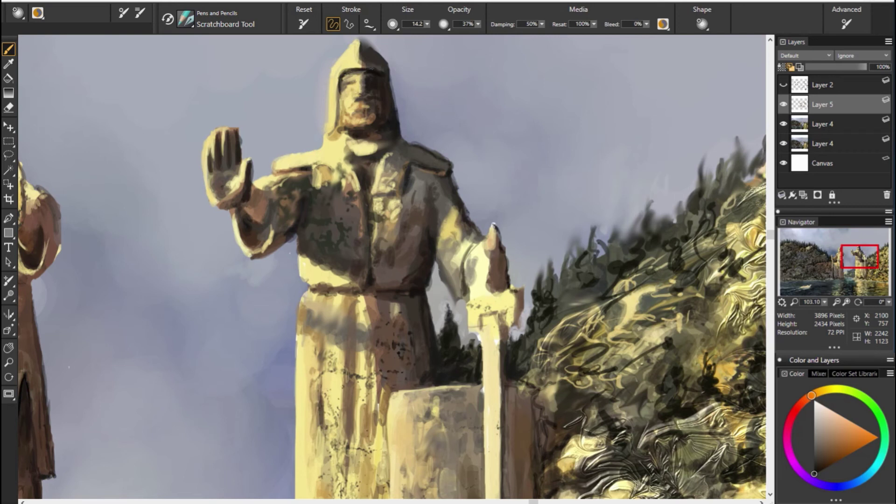
Darken the eyes and mouth, cover the dark edge beside the helmet with sky, and shade the helmet's edge.
drag(372, 99, 361, 112)
alt+click(633, 221)
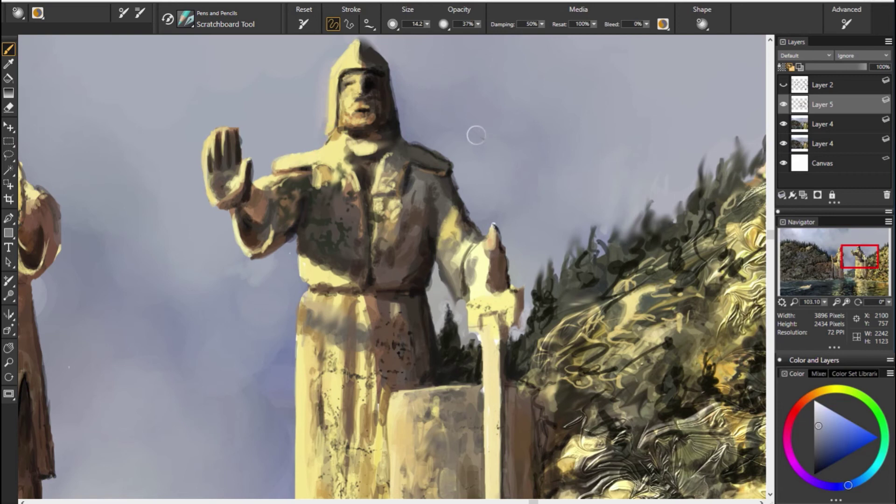
drag(398, 89, 401, 129)
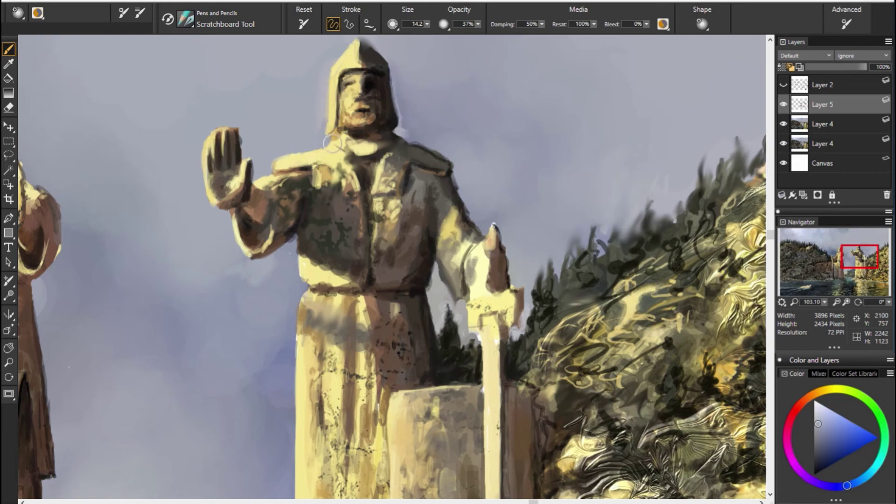
alt+click(388, 97)
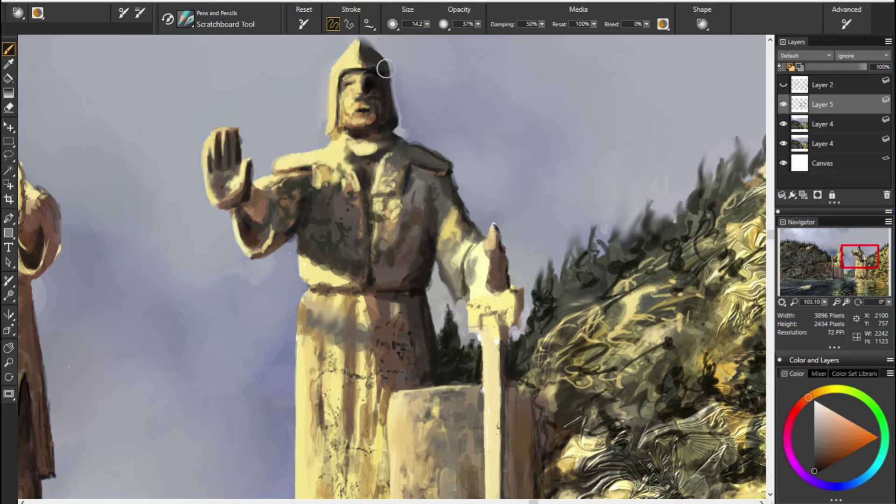
drag(385, 69, 395, 113)
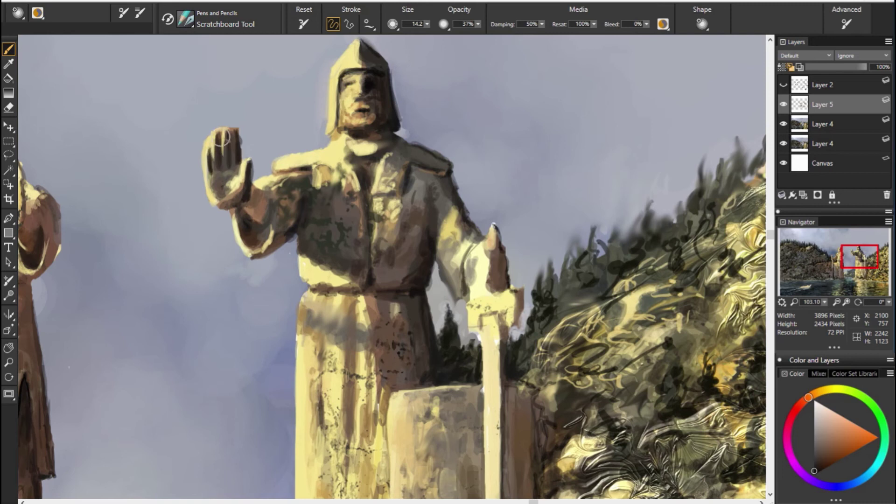
Define the raised hand's fingers and deepen shadows under the chin and around the eye.
drag(222, 138, 220, 161)
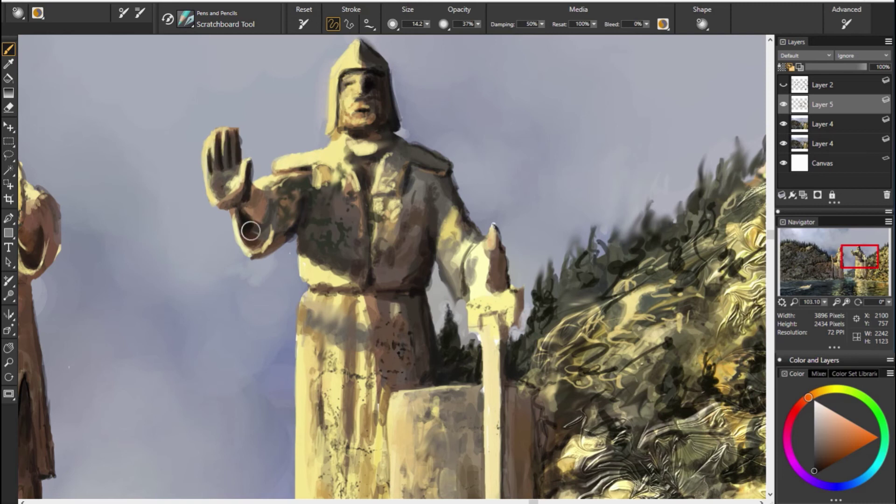
drag(338, 132, 326, 140)
drag(345, 75, 348, 88)
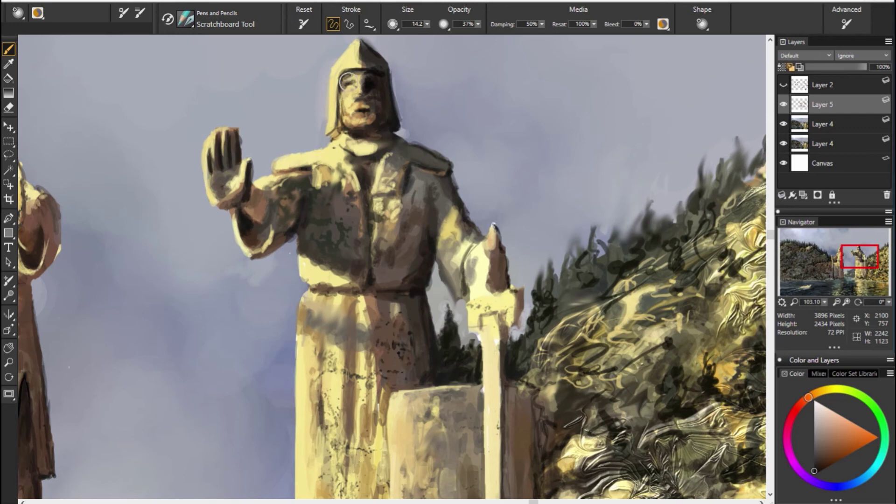
click(817, 447)
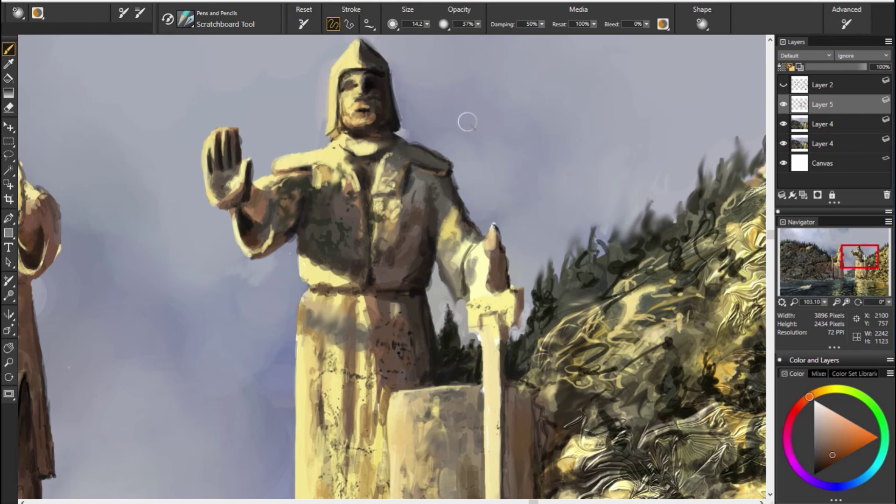
alt+click(362, 85)
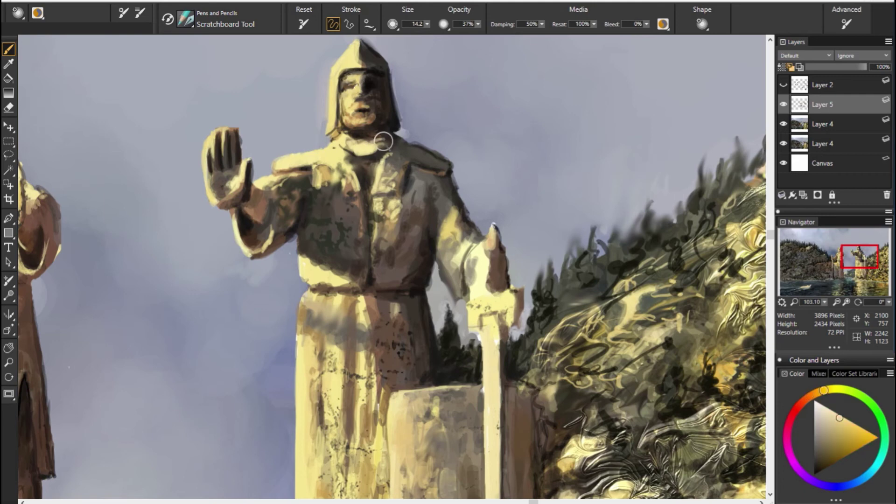
Zoom in on the statues and darken the left statue's staff top, chest and raised sleeve.
key(ctrl+0)
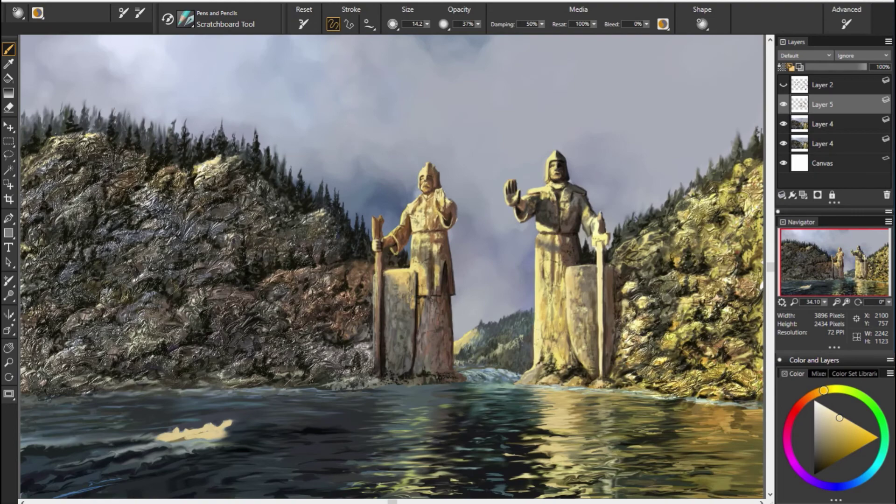
drag(828, 305, 852, 267)
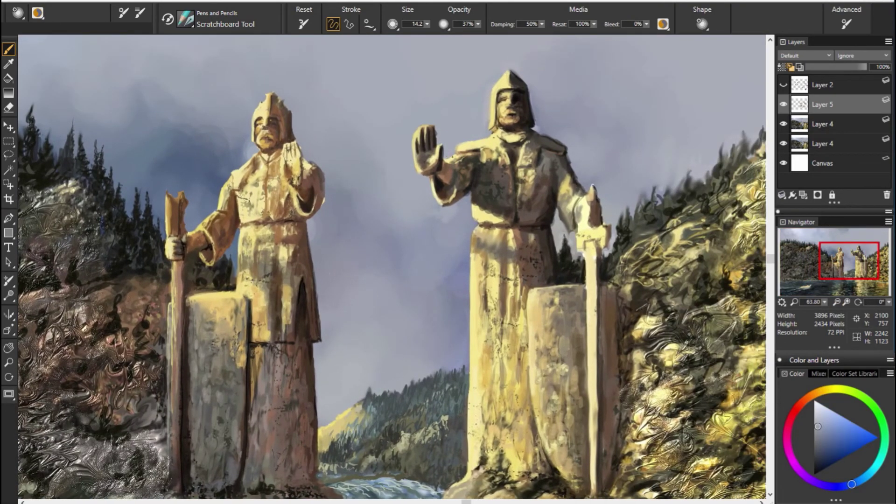
alt+click(492, 182)
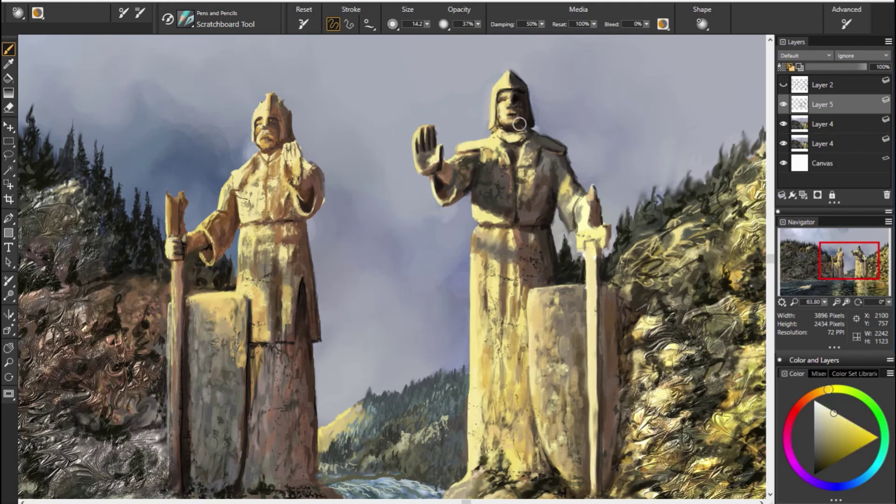
alt+click(513, 120)
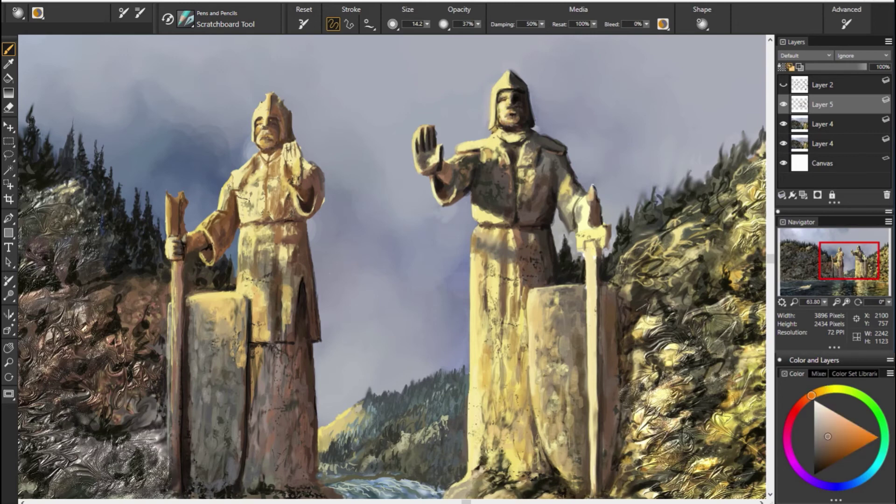
alt+click(271, 124)
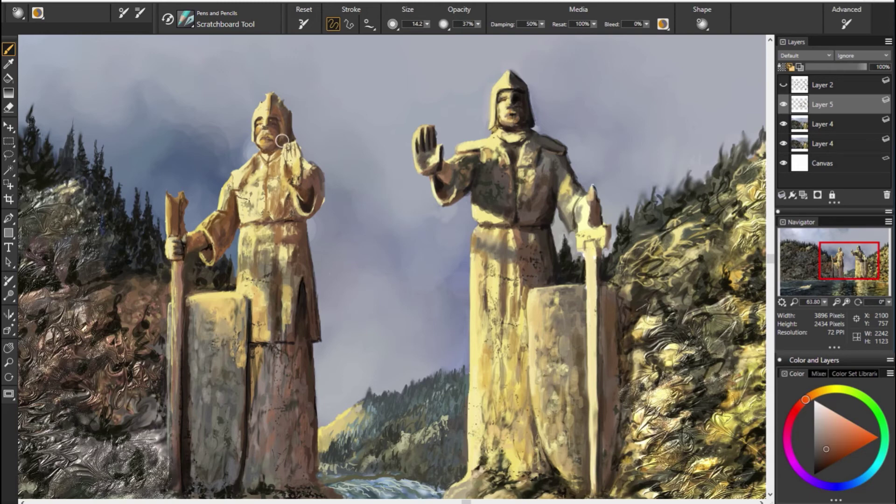
alt+click(176, 208)
drag(172, 192, 177, 243)
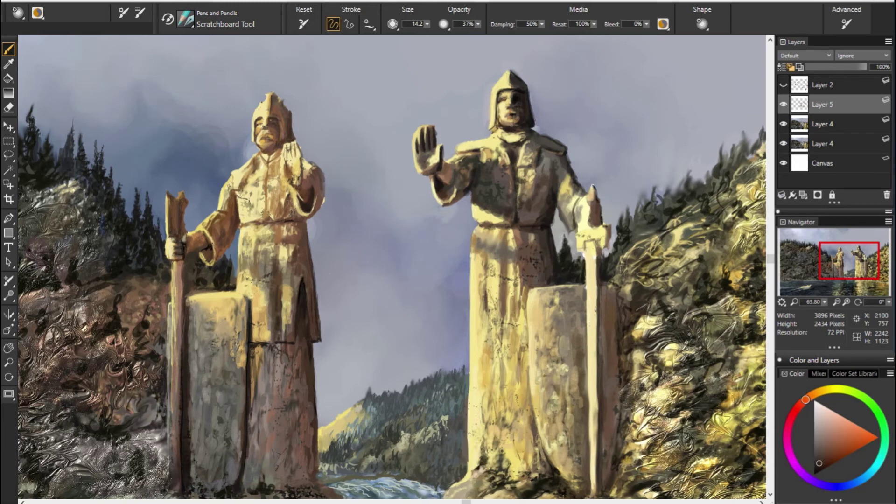
mouse_move(256, 154)
mouse_down()
mouse_move(270, 222)
mouse_move(292, 219)
mouse_move(298, 187)
mouse_up()
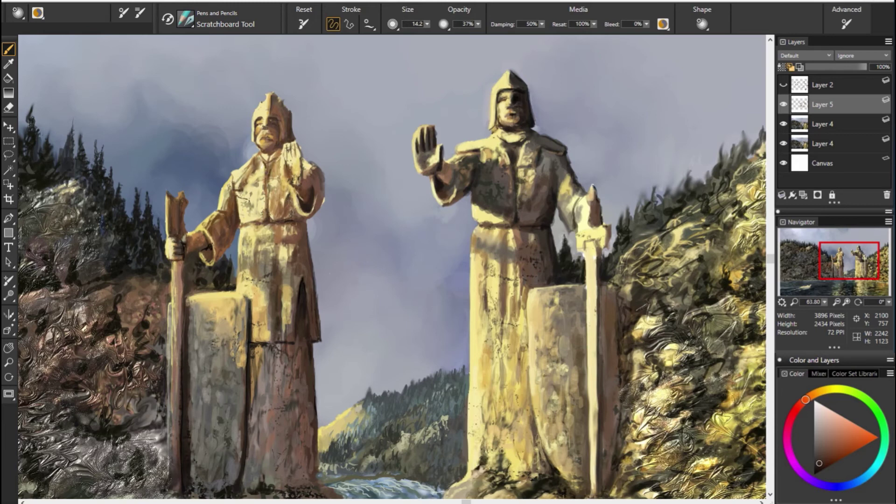
Sample alternating light yellow and dark orange-brown tones from the left statue.
alt+click(306, 175)
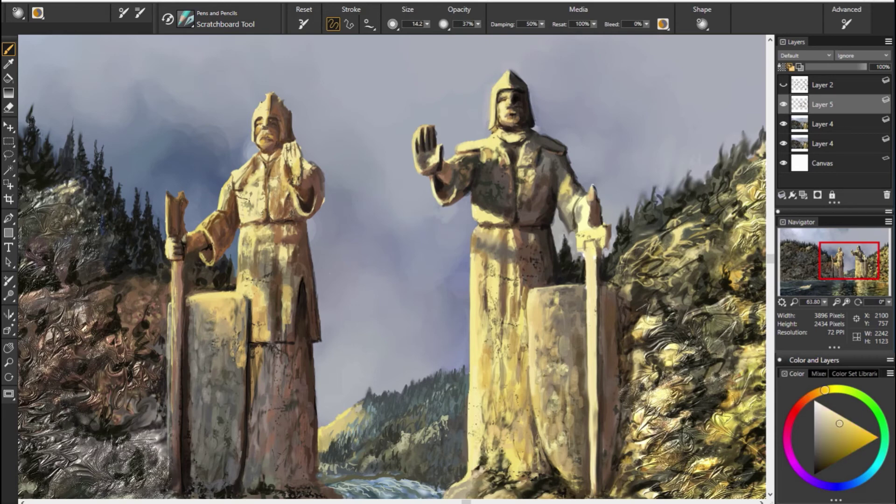
alt+click(326, 192)
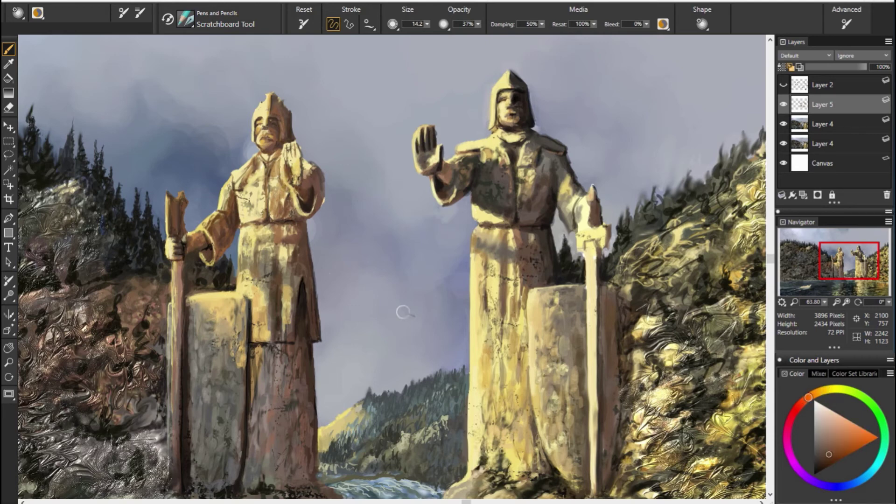
alt+click(245, 241)
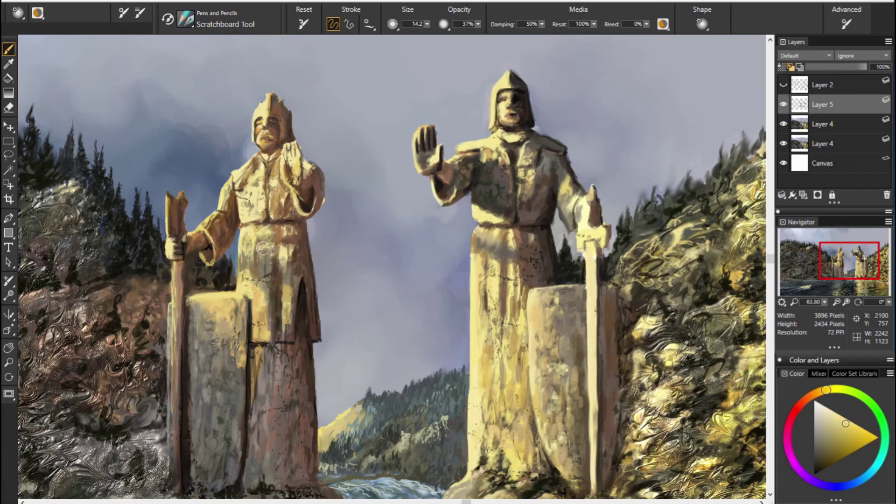
alt+click(236, 252)
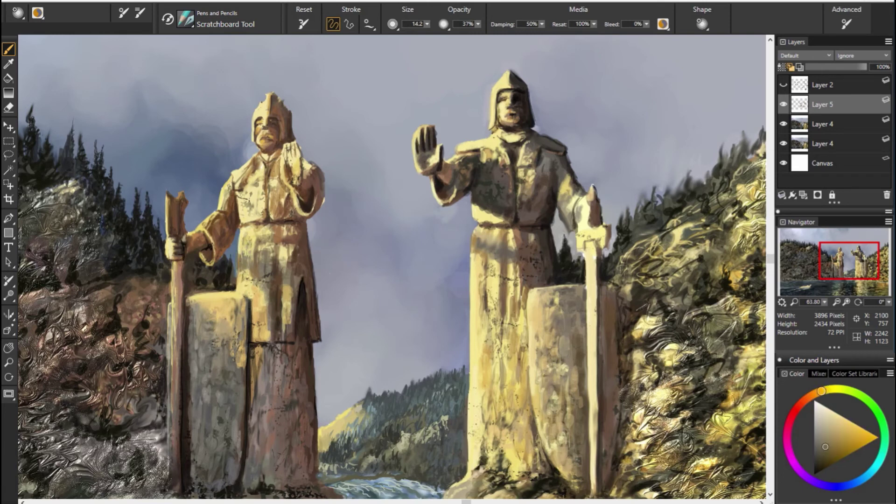
alt+click(238, 264)
alt+click(273, 165)
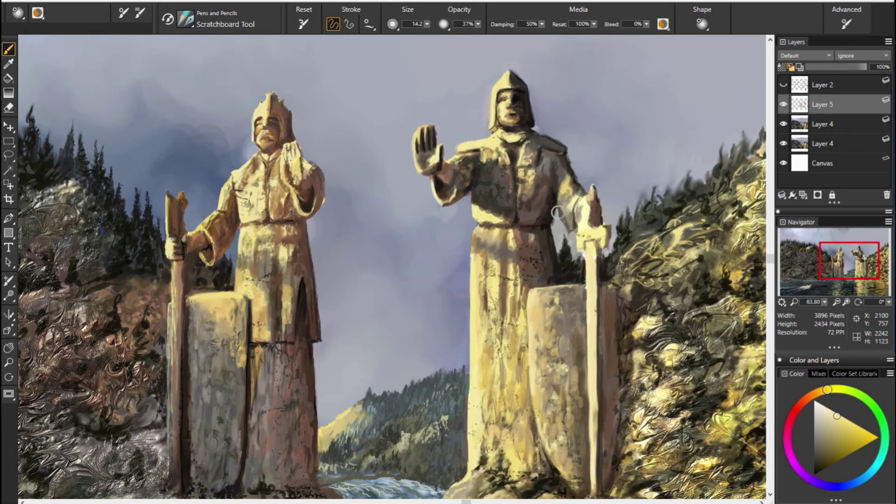
alt+click(289, 165)
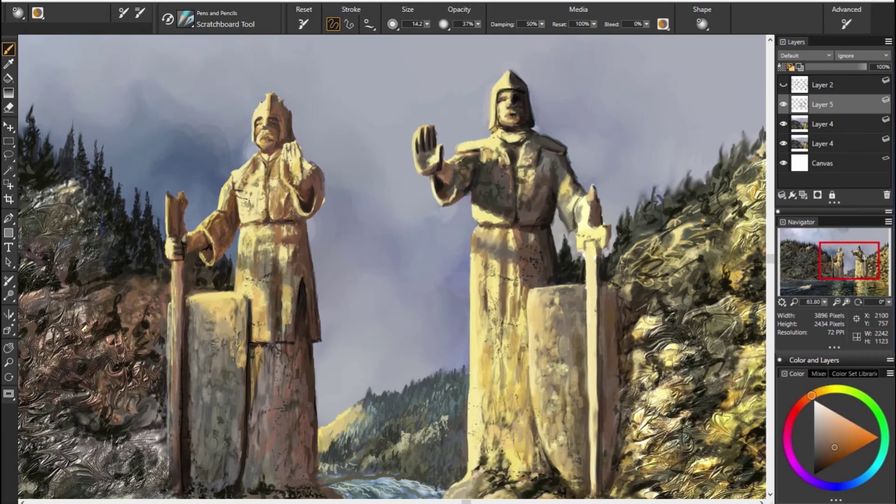
Sample the blue-grey sky and paint it into the gap between the left statue's staff and arm.
alt+click(177, 238)
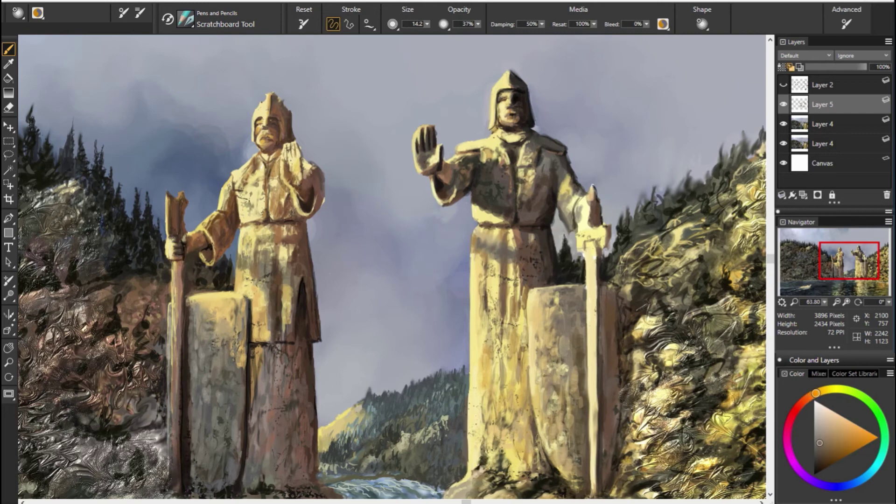
alt+click(307, 241)
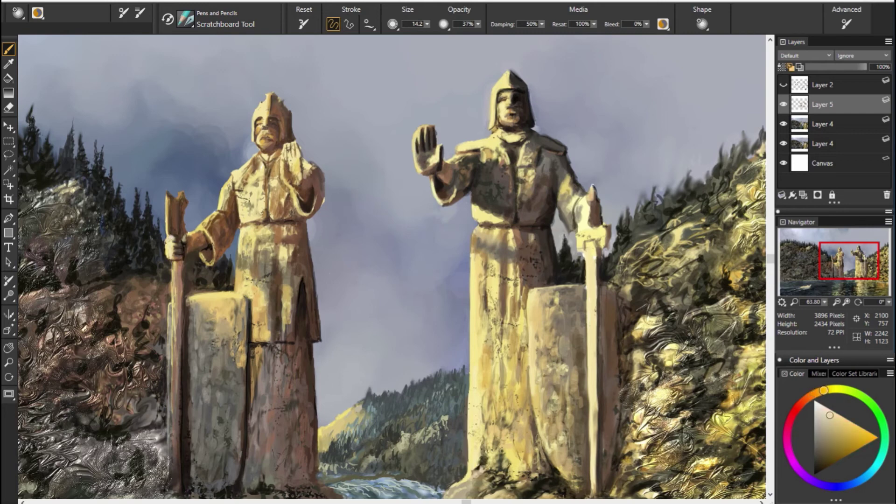
alt+click(580, 270)
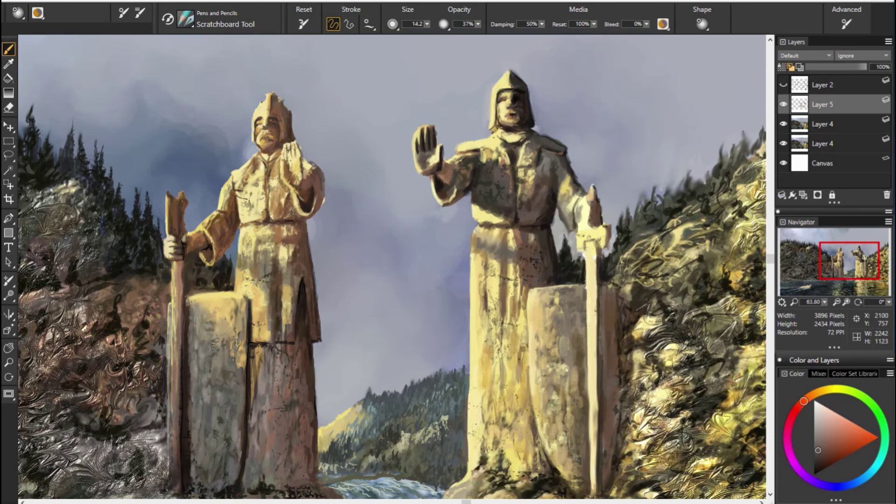
alt+click(350, 240)
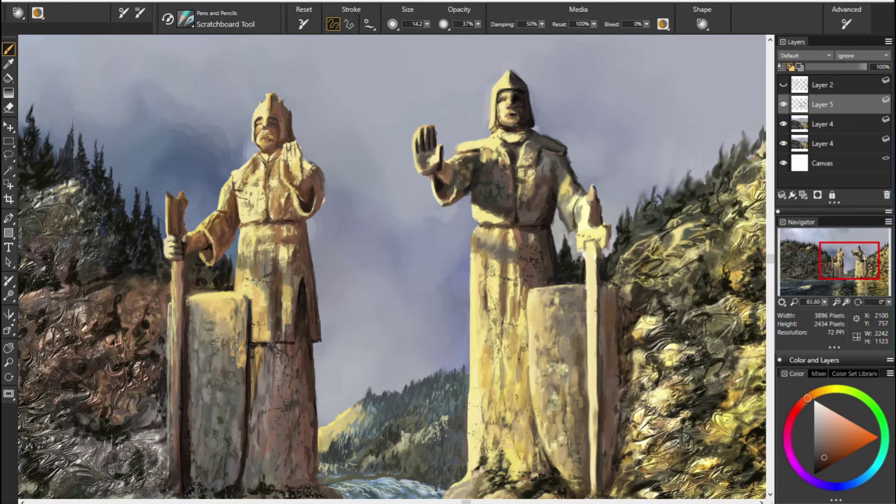
alt+click(188, 227)
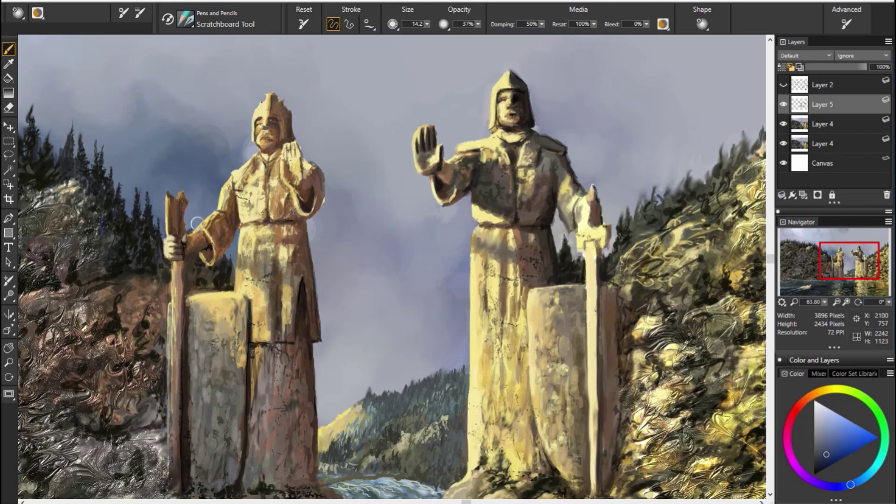
alt+click(196, 223)
alt+click(189, 212)
drag(189, 200, 213, 206)
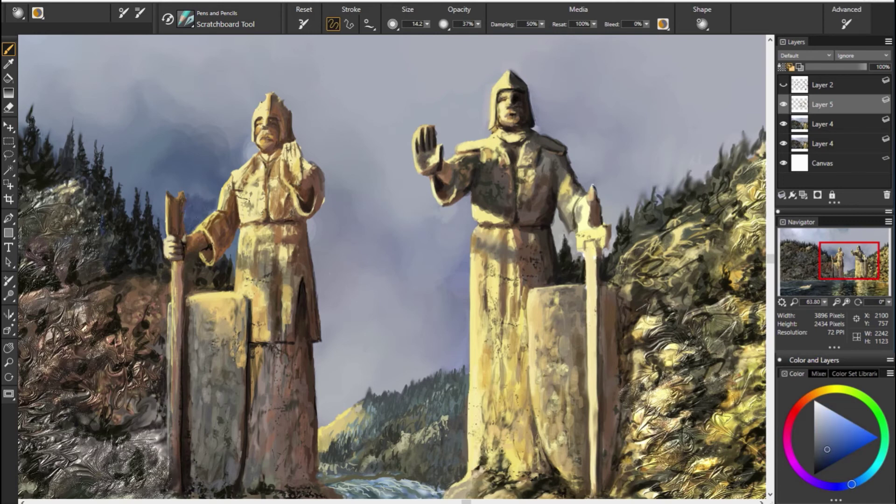
Sample warm yellows and browns across both statues and darken the colour to near-black brown.
alt+click(405, 223)
alt+click(287, 200)
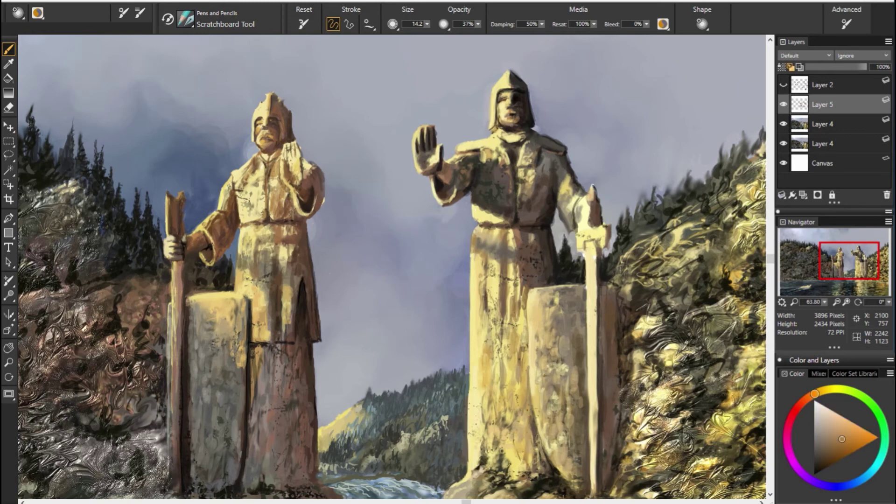
alt+click(308, 172)
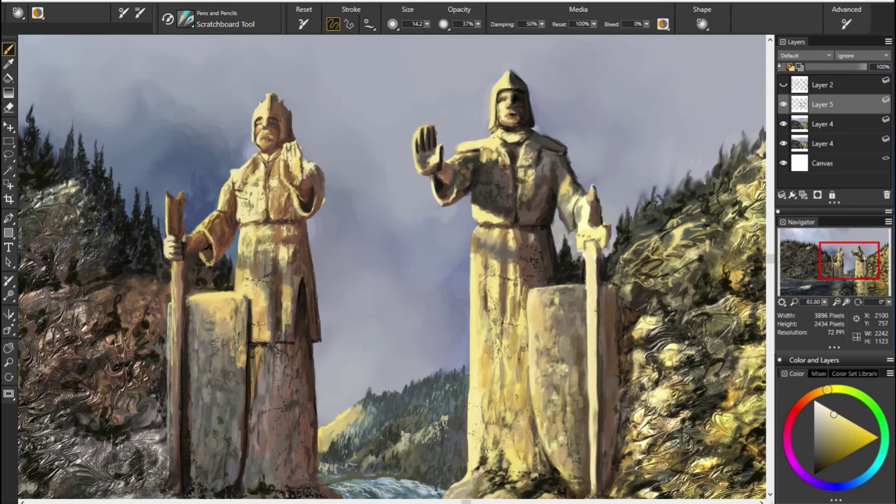
alt+click(280, 237)
alt+click(328, 283)
alt+click(318, 250)
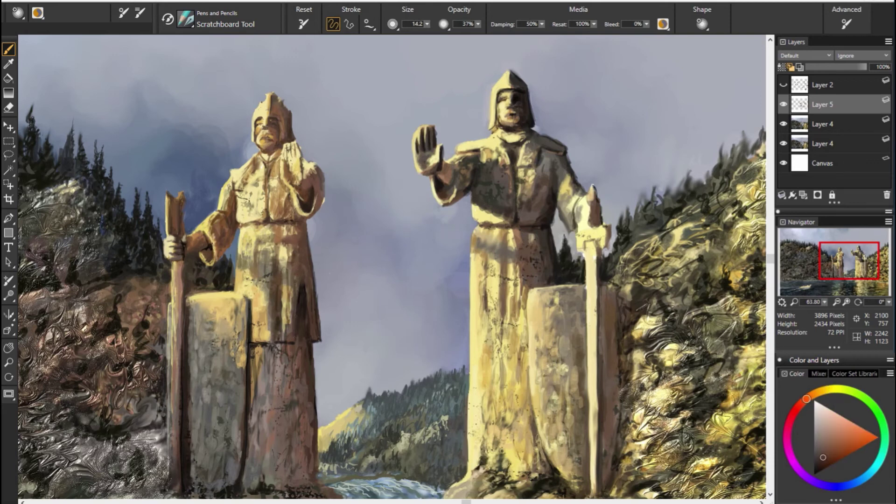
alt+click(292, 318)
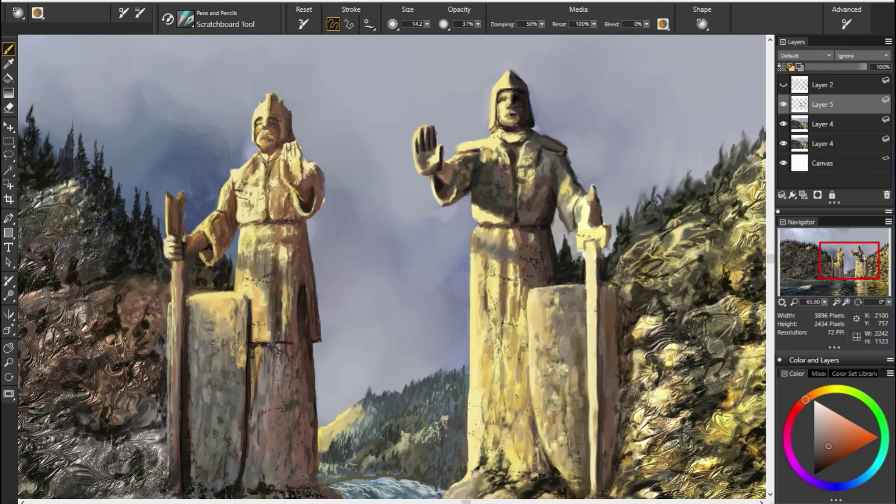
alt+click(283, 340)
alt+click(392, 303)
alt+click(307, 393)
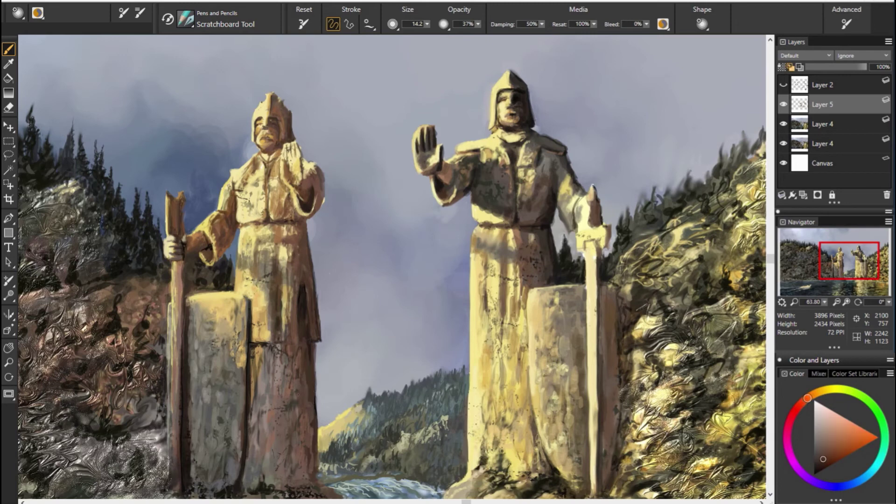
alt+click(713, 371)
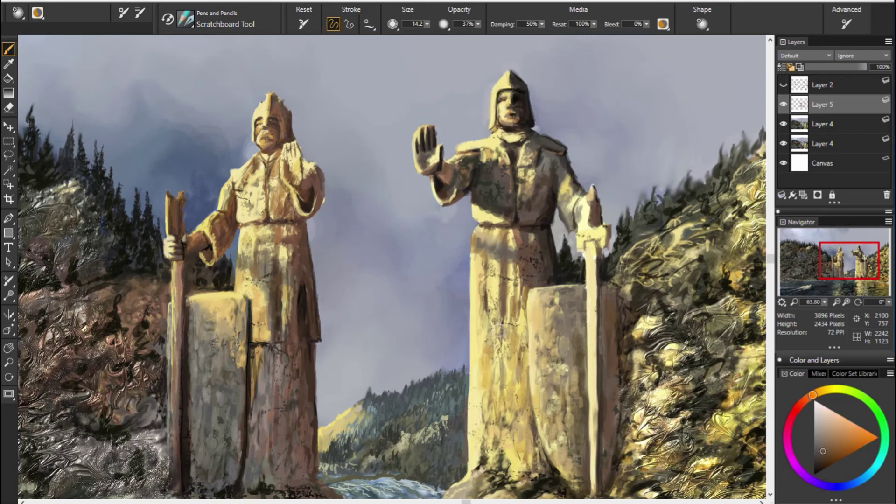
alt+click(620, 354)
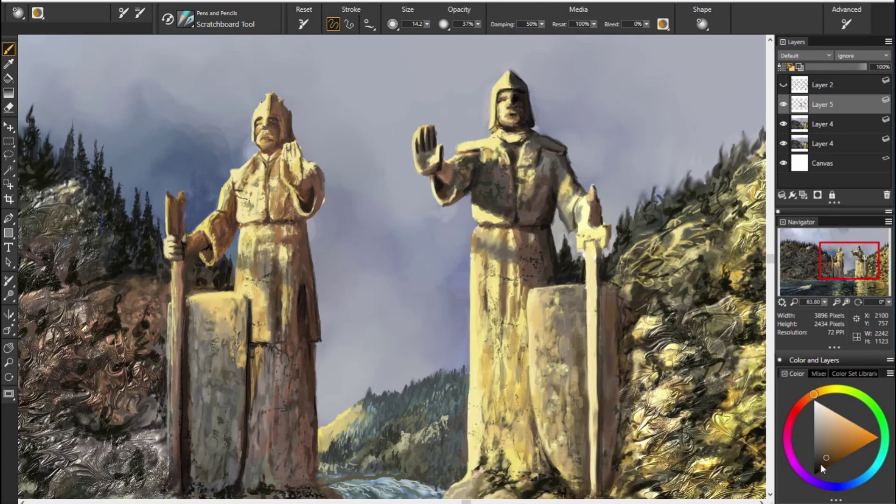
drag(821, 465, 814, 474)
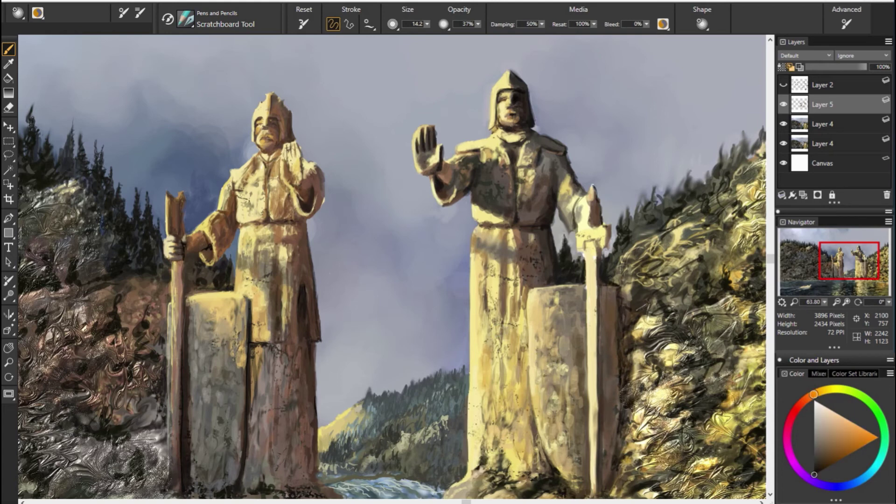
Add dark shadows and light yellow highlights to the right statue's hand gripping the sword hilt.
alt+click(695, 294)
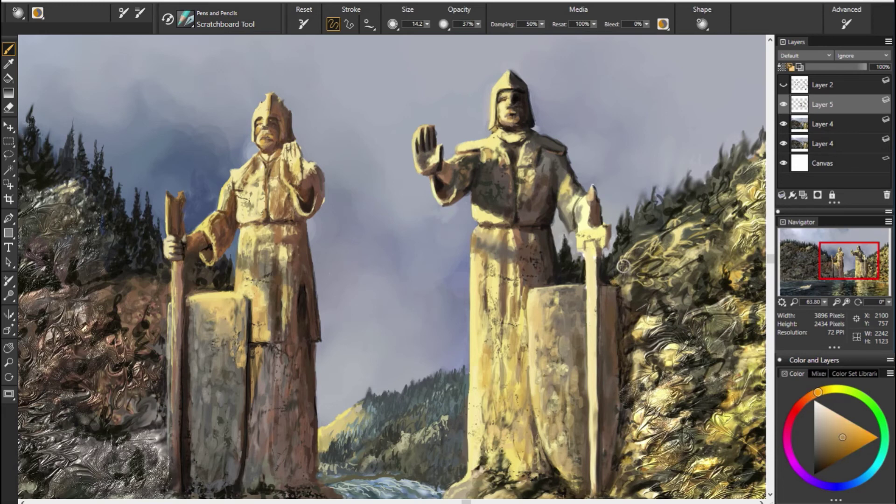
alt+click(690, 255)
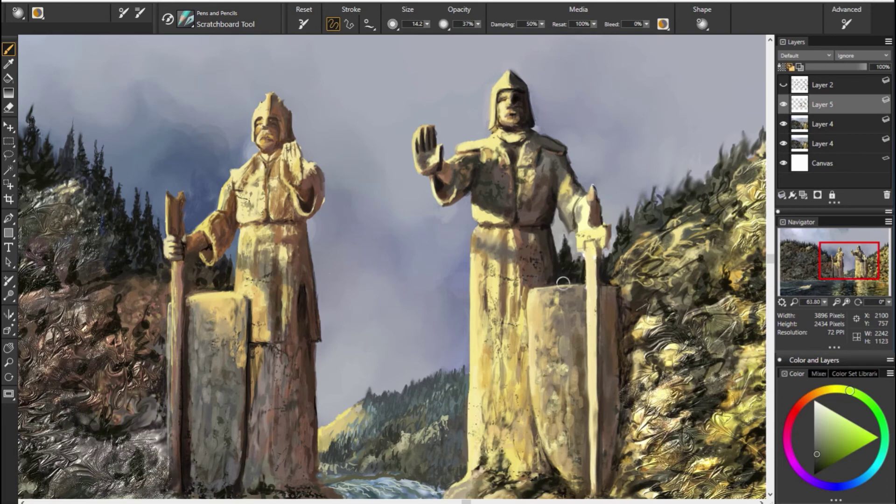
alt+click(605, 285)
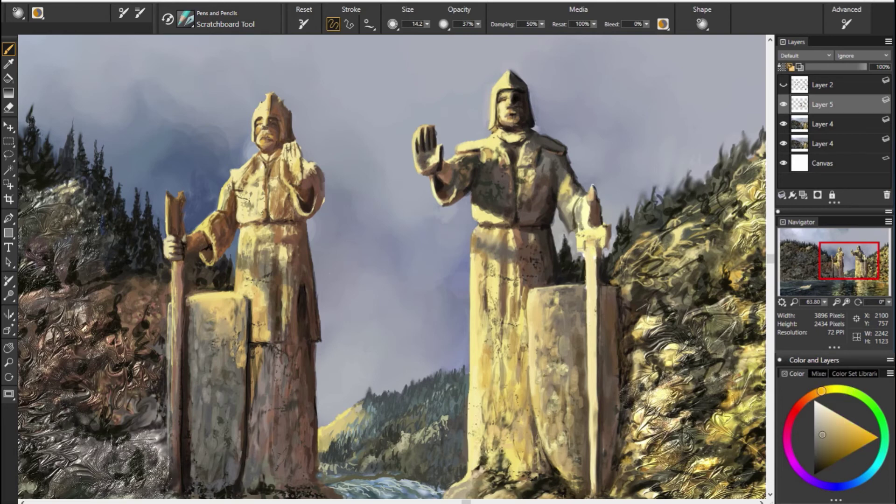
alt+click(588, 230)
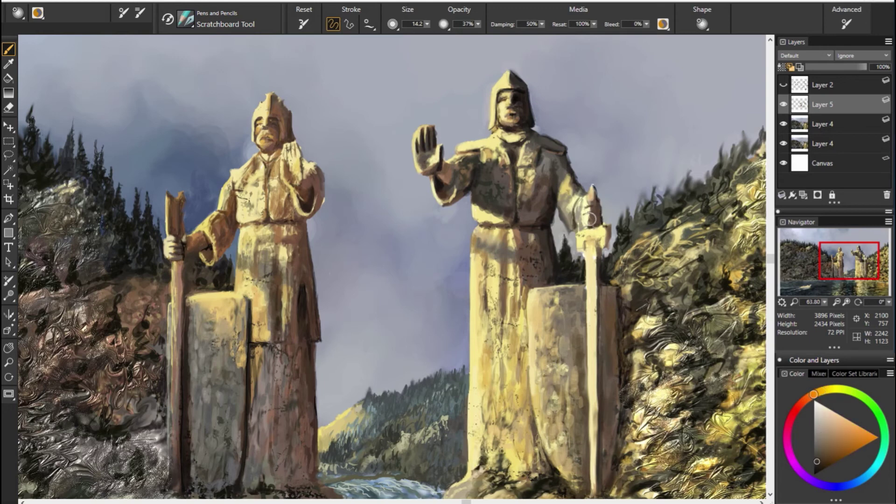
drag(590, 219, 595, 214)
alt+click(664, 229)
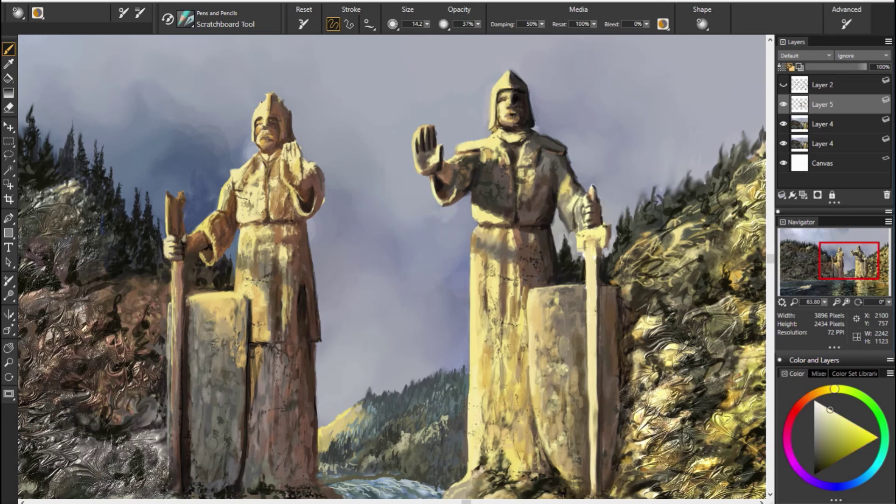
drag(591, 198, 583, 211)
Sample darker red-orange tones near the hand, then resample lighter sky colours.
alt+click(569, 214)
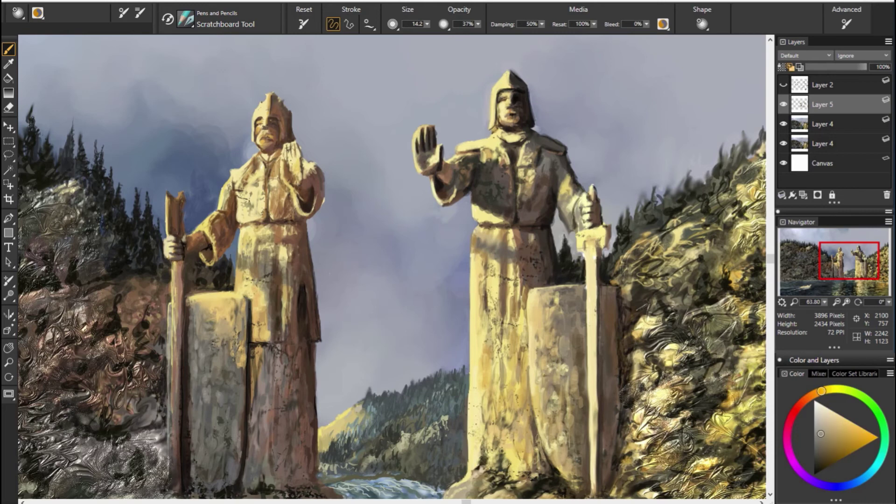
alt+click(578, 210)
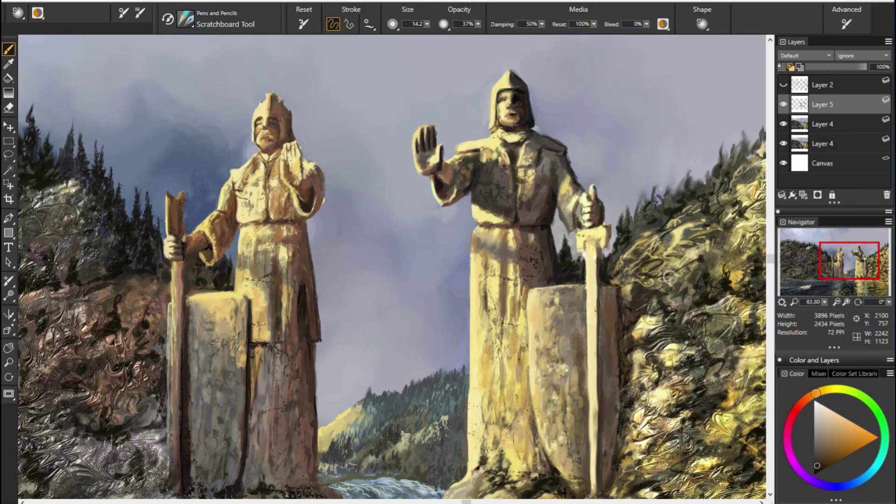
alt+click(455, 170)
alt+click(440, 180)
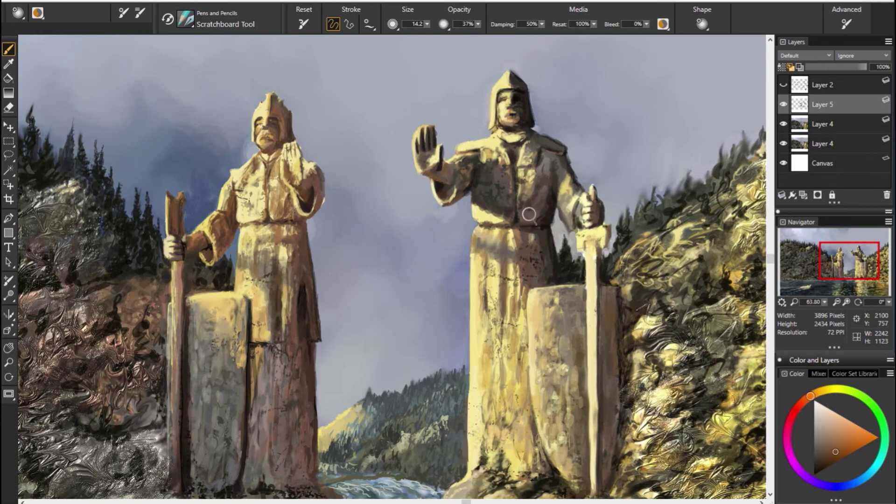
alt+click(581, 205)
alt+click(322, 201)
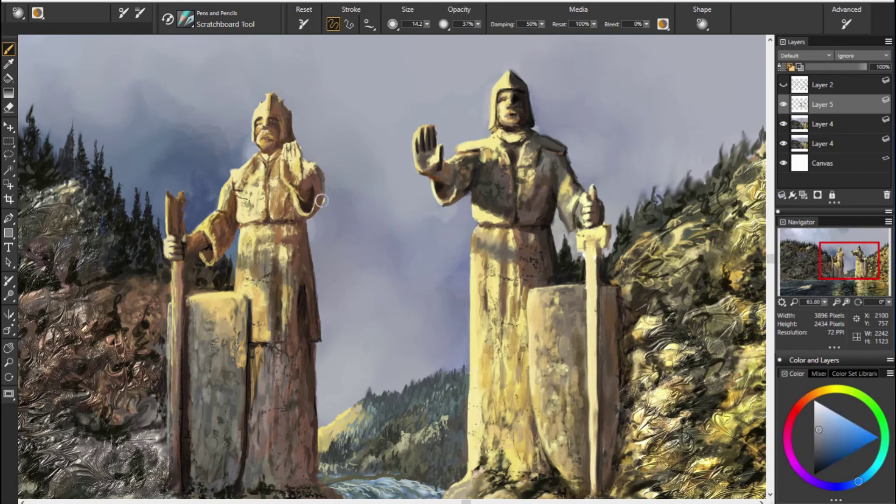
alt+click(407, 189)
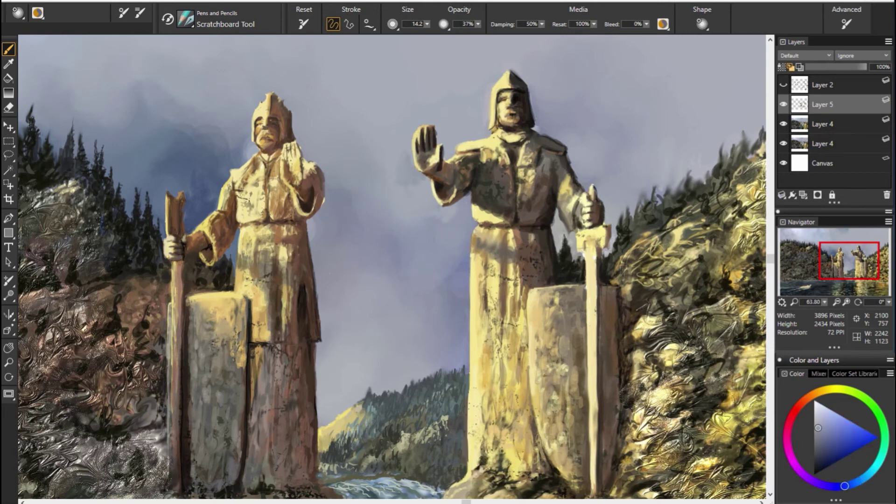
alt+click(183, 168)
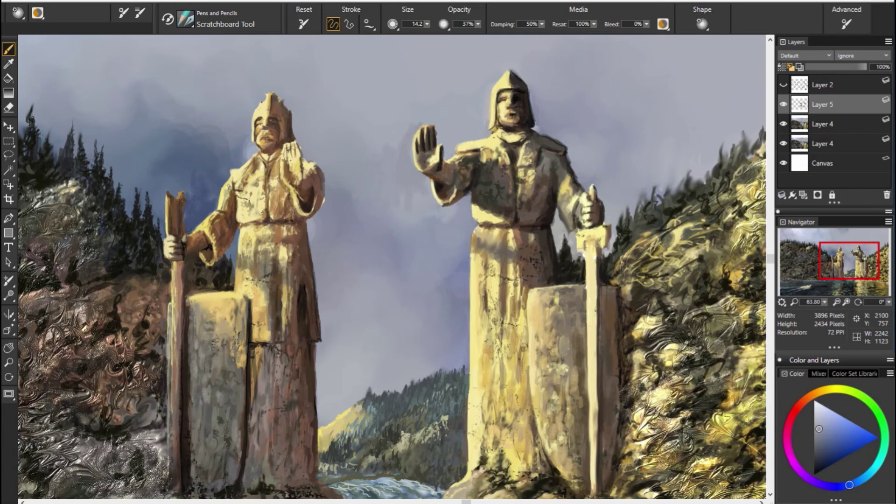
alt+click(422, 119)
Resize the brush to about 60, then 40, and sample oranges and yellows from the right statue.
drag(380, 99, 397, 112)
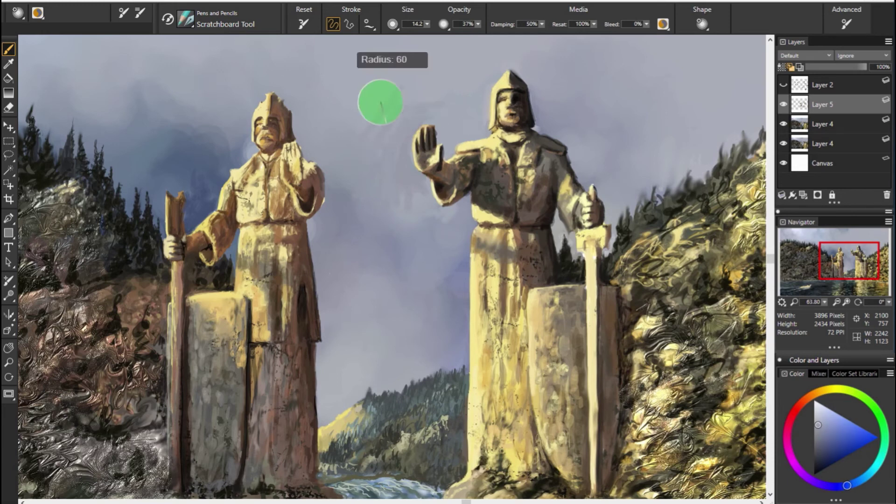
alt+click(560, 104)
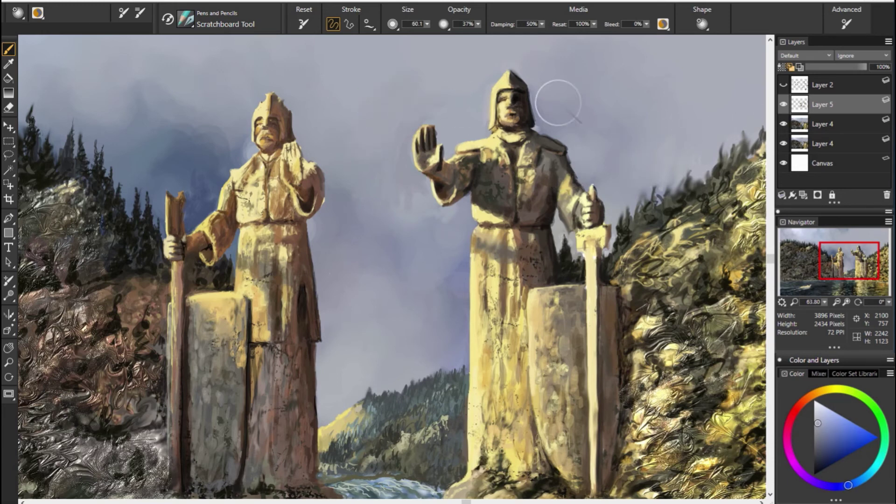
drag(559, 104, 542, 117)
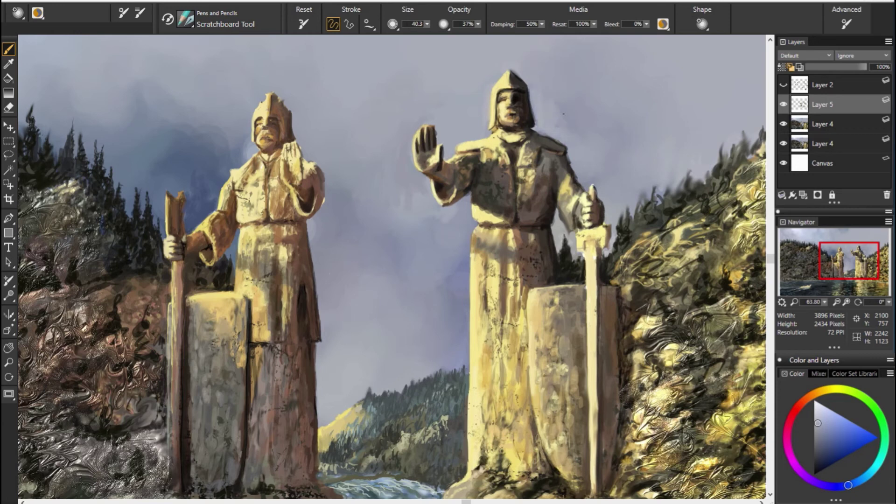
alt+click(535, 202)
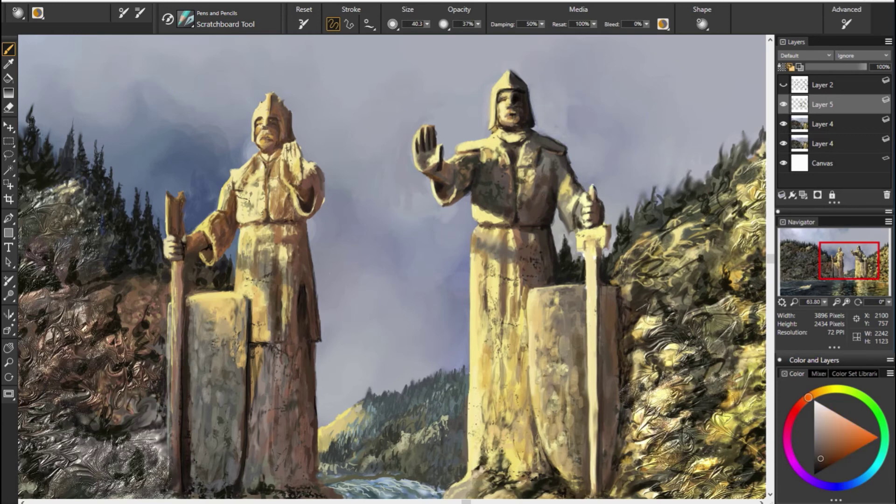
alt+click(559, 157)
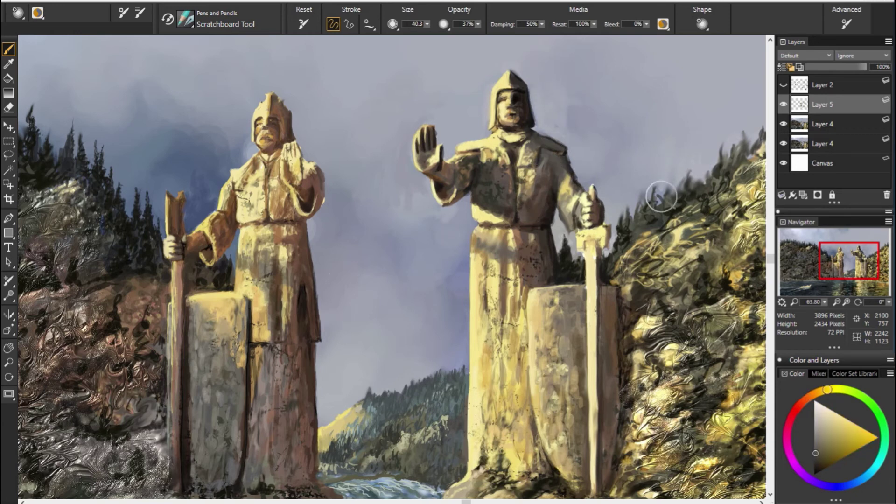
alt+click(633, 206)
alt+click(554, 195)
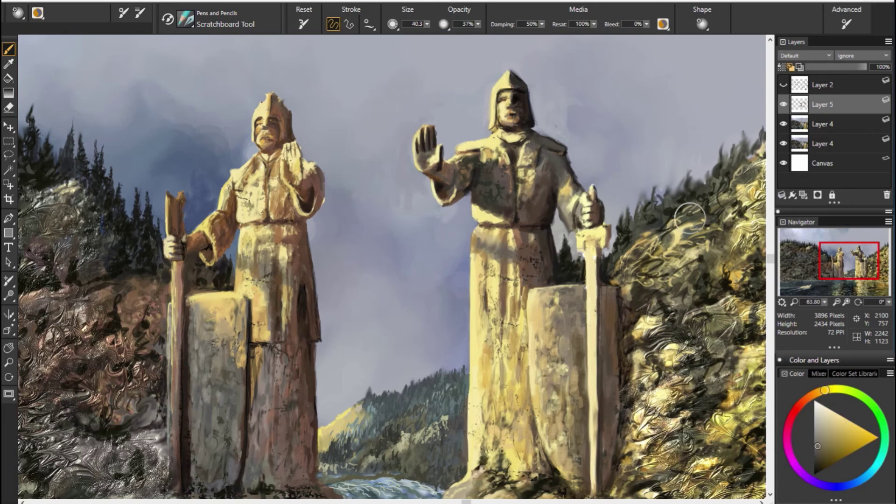
alt+click(462, 169)
alt+click(517, 140)
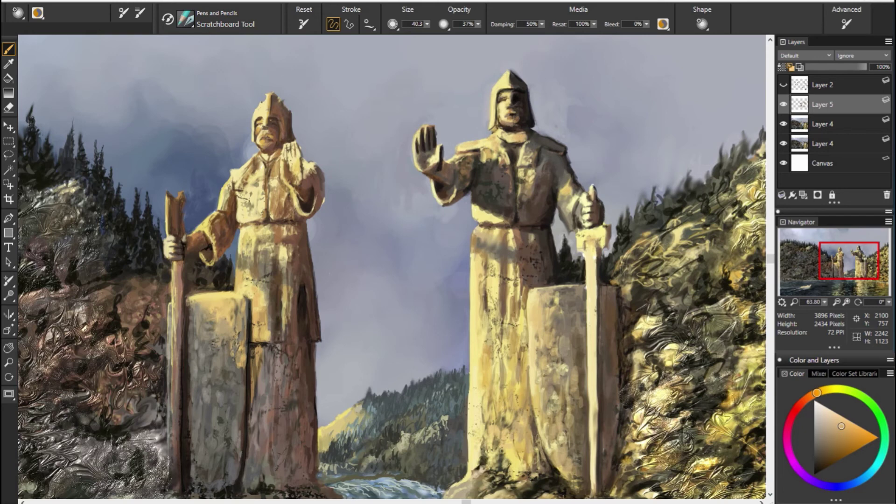
Sample darker browns from the right statue's torso and scratch thin dark marks along the sword's edge.
alt+click(746, 183)
alt+click(747, 183)
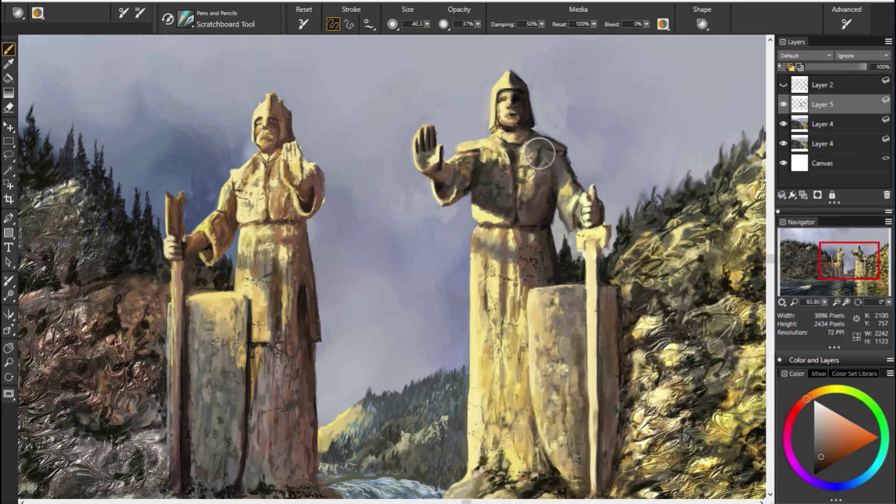
alt+click(499, 191)
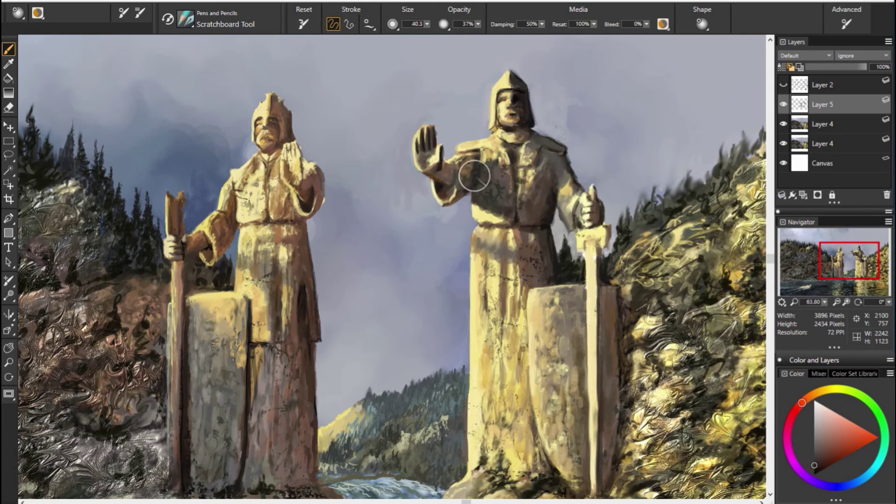
alt+click(467, 195)
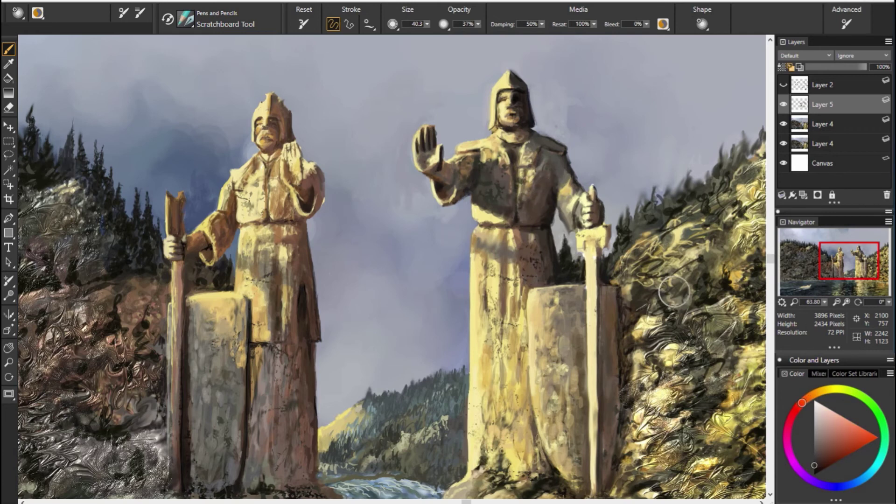
alt+click(565, 199)
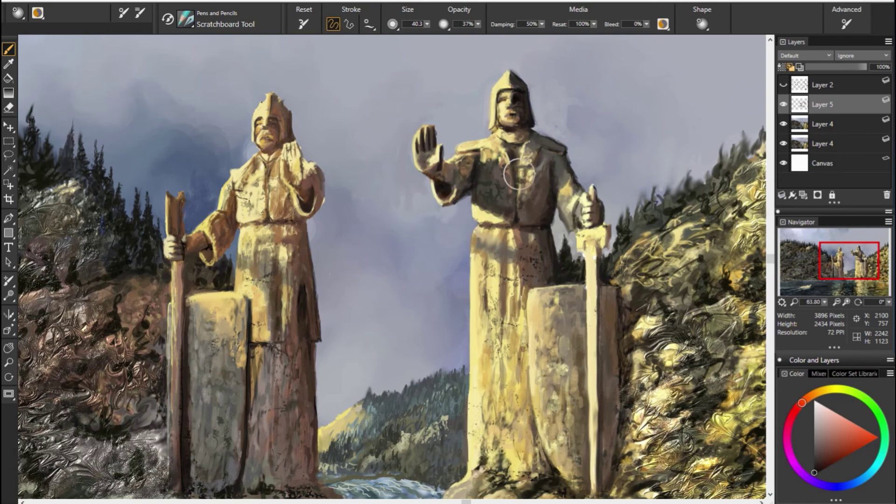
drag(624, 287, 617, 441)
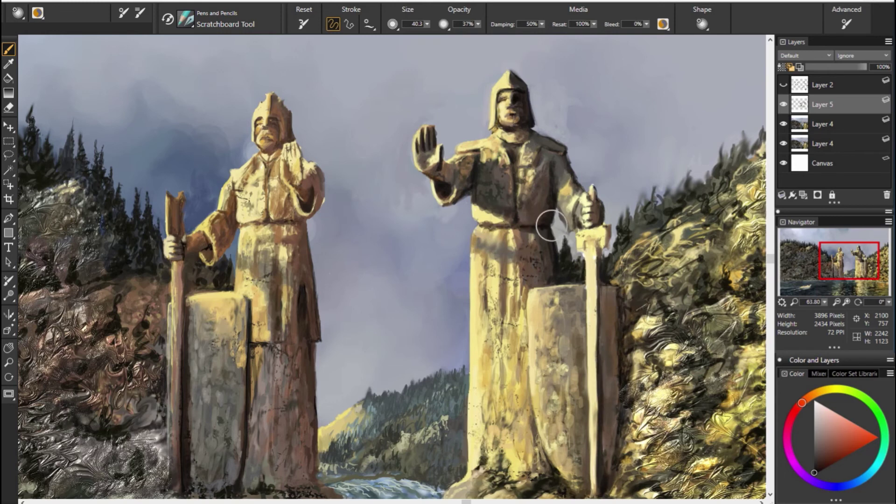
alt+click(616, 257)
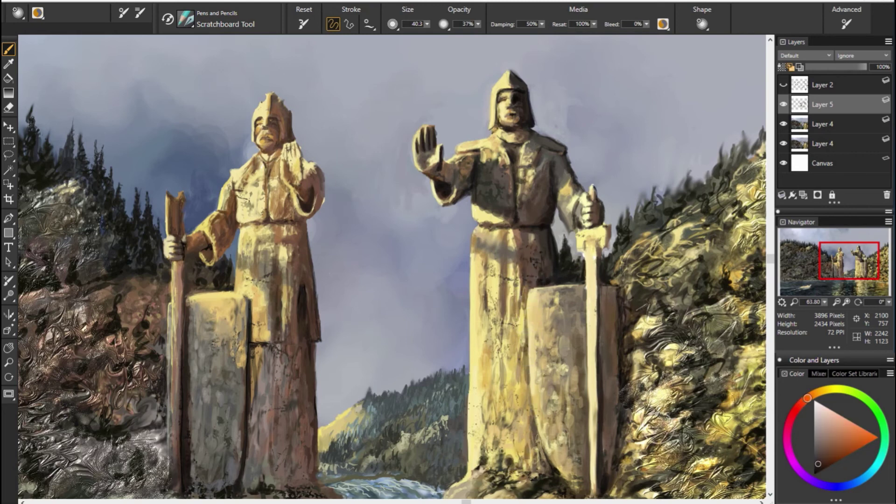
Add Layer 6 and paint dark marks on the right statue's shoulder, chest and robe folds.
scroll(610, 240, down, 3)
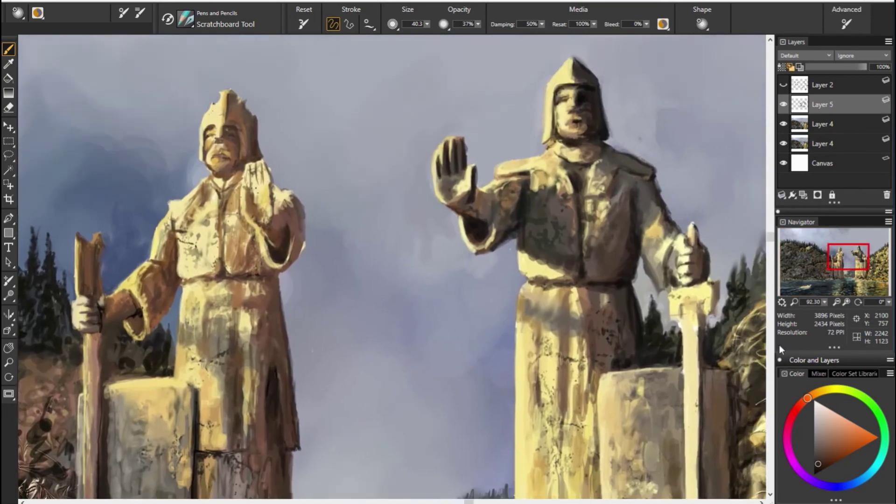
click(804, 195)
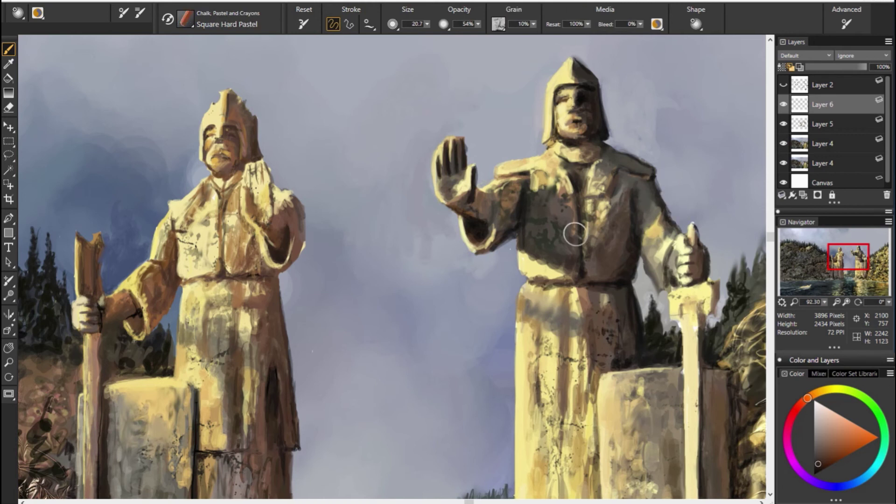
drag(546, 158, 510, 158)
key(bracketleft)
drag(601, 198, 603, 223)
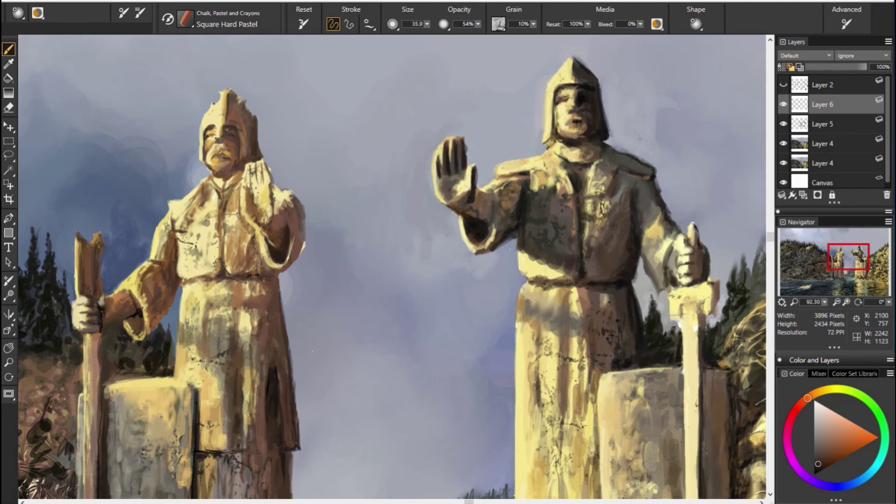
mouse_move(558, 285)
mouse_down()
mouse_move(537, 306)
mouse_move(543, 387)
mouse_move(590, 395)
mouse_up()
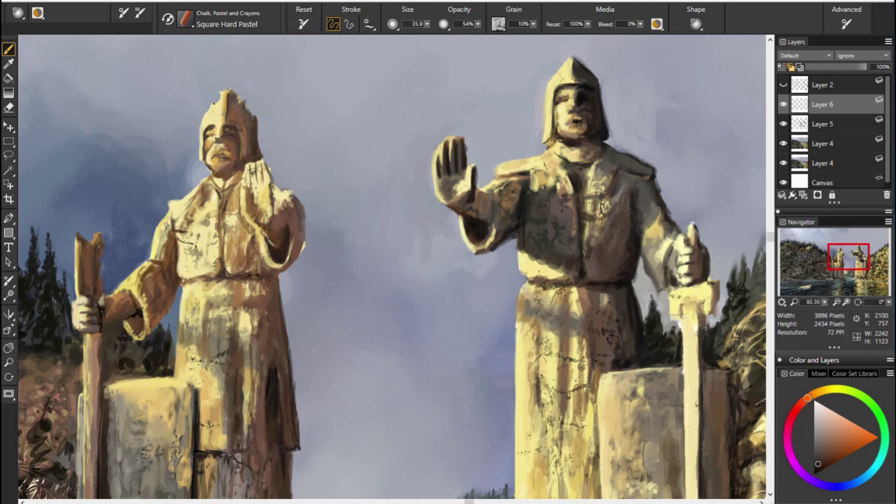
Draw cracks on the left statue's robe and pedestal and refine its raised hand and sleeve.
drag(234, 280, 184, 306)
drag(247, 367, 243, 380)
drag(229, 406, 203, 443)
drag(154, 378, 150, 423)
drag(122, 415, 112, 448)
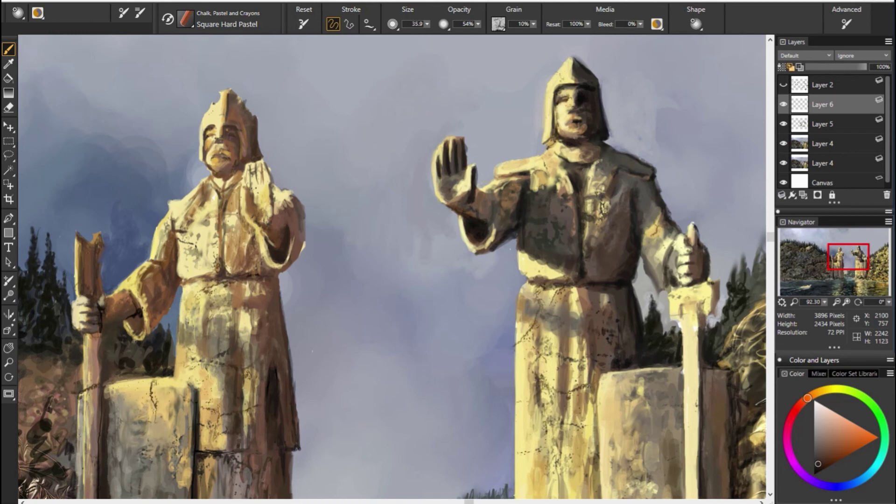
drag(271, 217, 273, 248)
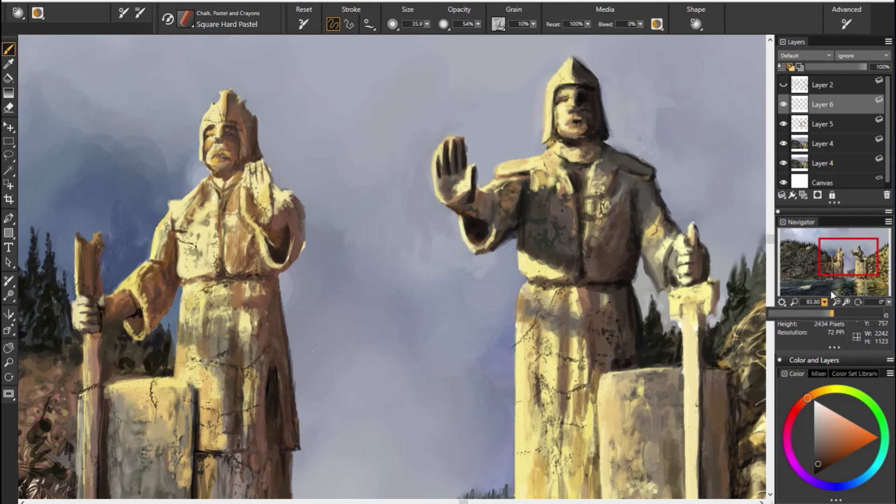
scroll(330, 296, down, 5)
Draw crack strokes across both statues' robes, the right statue's shield and along its sword.
drag(247, 317, 233, 329)
drag(236, 404, 215, 425)
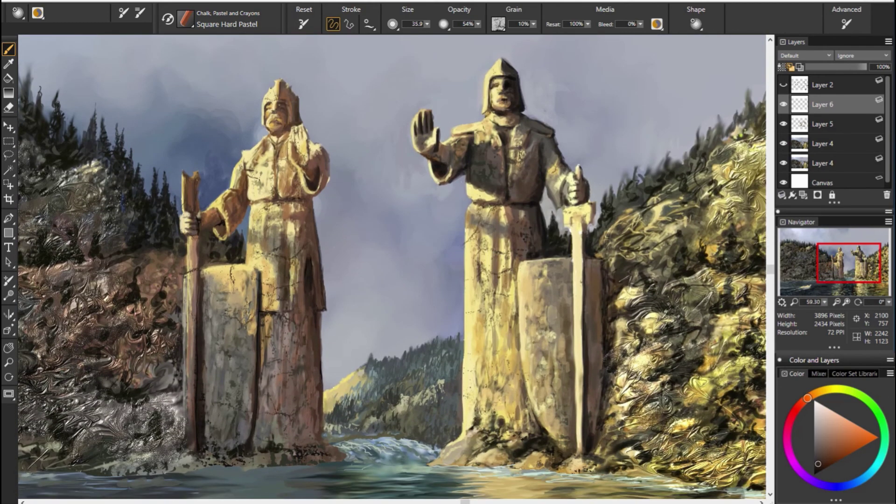
drag(216, 336, 206, 378)
mouse_move(484, 362)
mouse_down()
mouse_move(465, 375)
mouse_move(466, 393)
mouse_up()
drag(487, 298, 486, 318)
drag(517, 371, 515, 390)
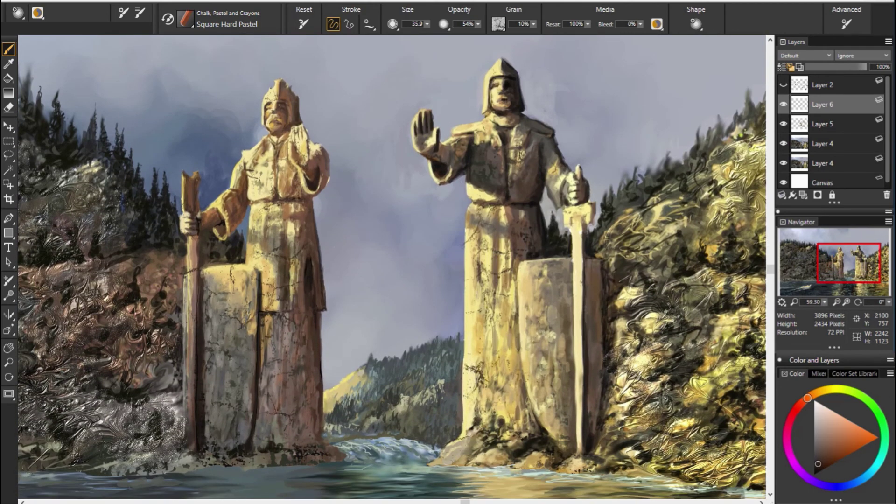
drag(546, 266, 544, 285)
drag(546, 351, 572, 374)
drag(581, 207, 578, 238)
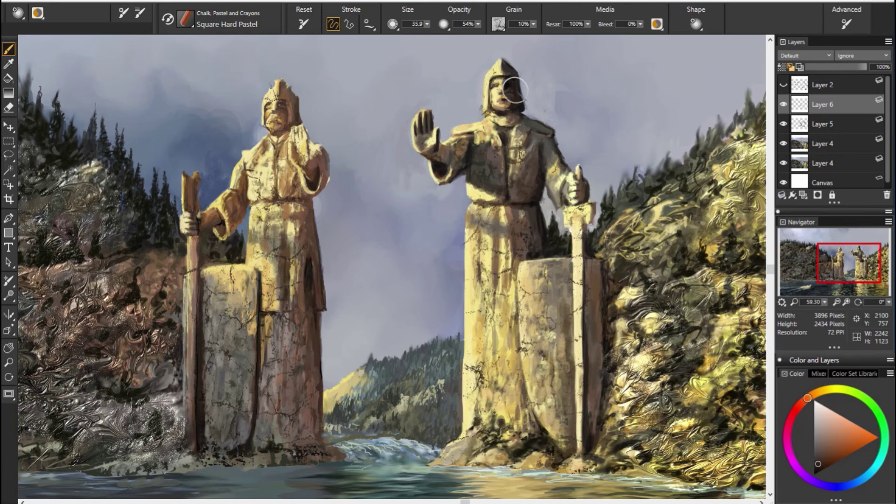
Add thin cracks to the right statue's robe, face, belt, chest and pillar and the left statue's staff.
drag(471, 306, 479, 346)
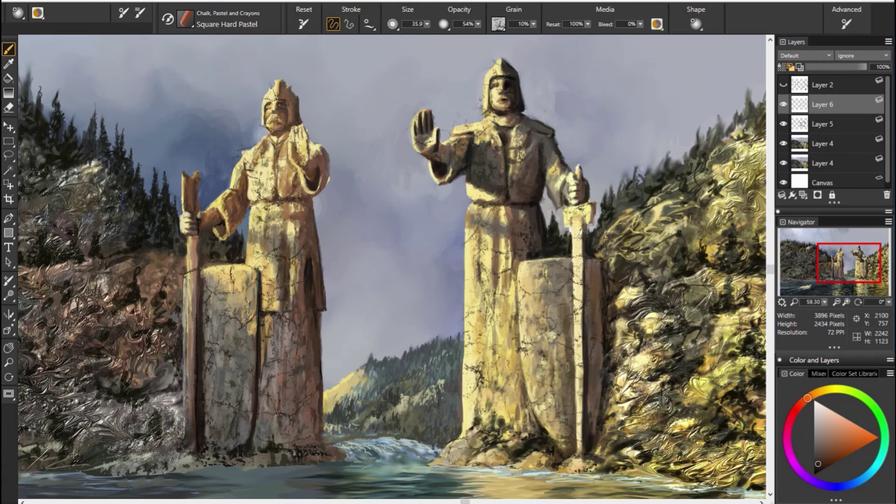
drag(465, 266, 488, 306)
drag(497, 359, 518, 406)
drag(461, 389, 485, 420)
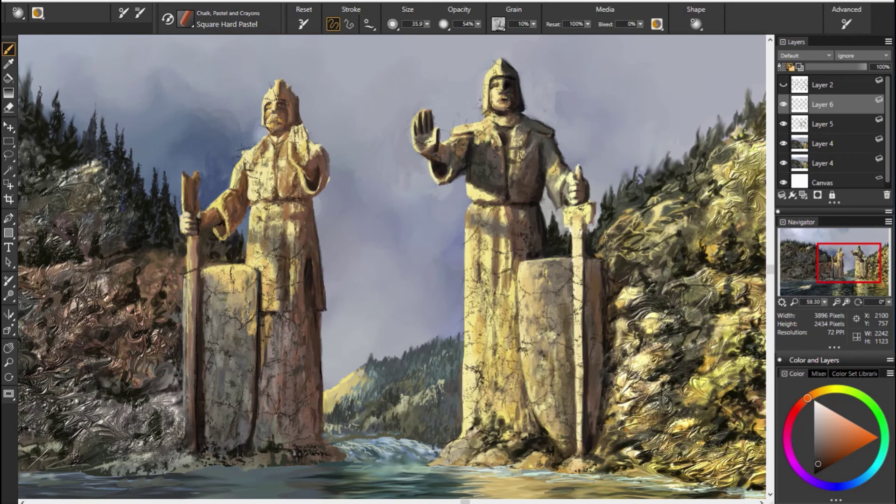
drag(550, 409, 566, 435)
drag(487, 83, 499, 97)
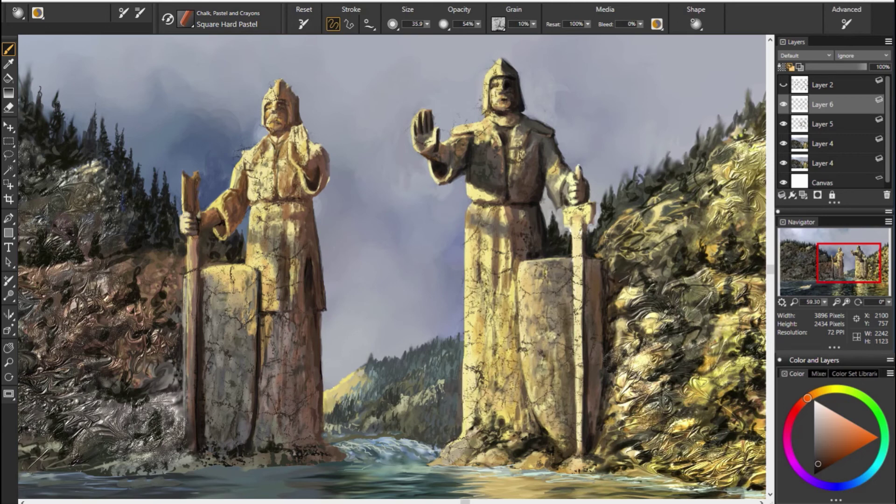
drag(219, 275, 233, 297)
drag(184, 276, 194, 296)
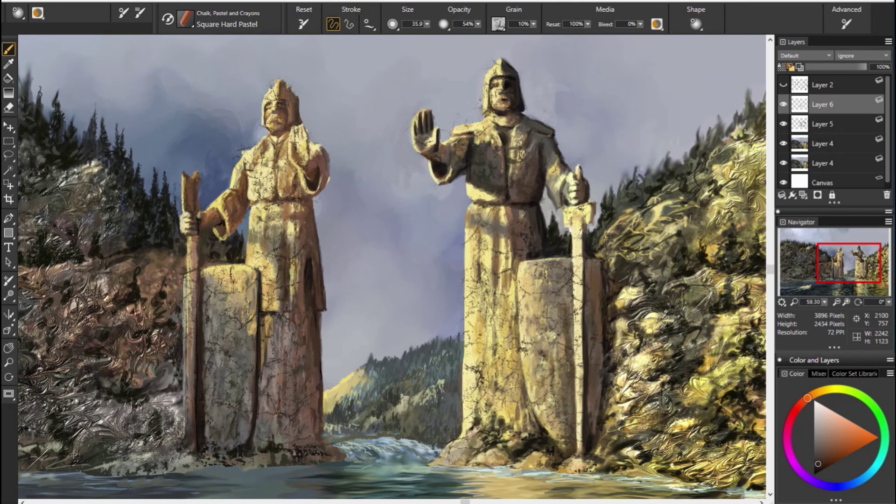
drag(501, 213, 511, 222)
drag(477, 191, 494, 201)
drag(486, 119, 492, 138)
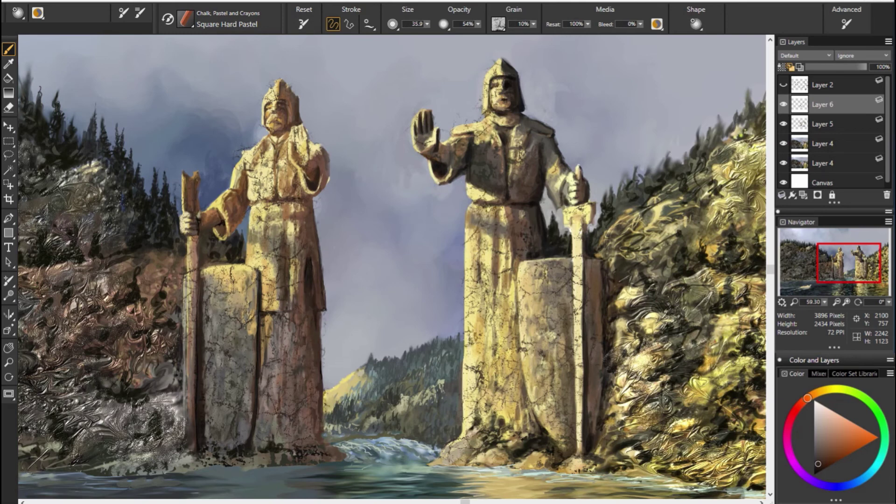
drag(522, 322, 546, 317)
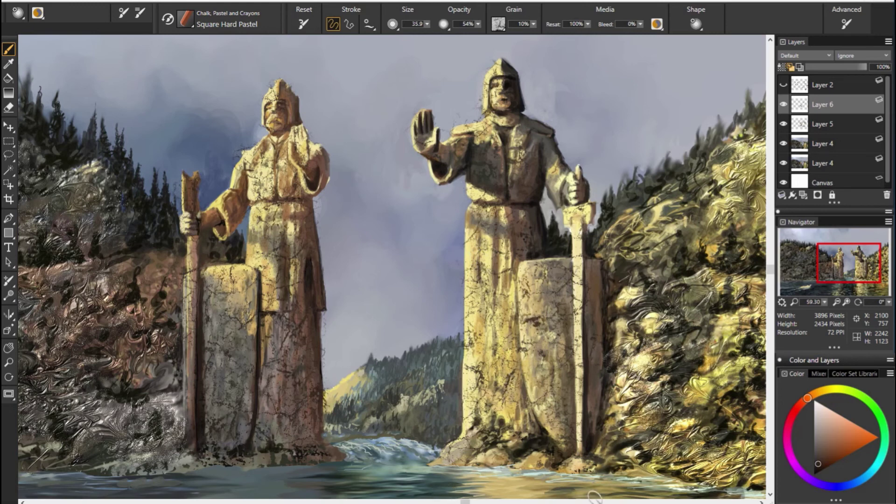
Erase cracks along the right statue's helmet and brighten the left statue's lower robe with yellow airbrush.
key(n)
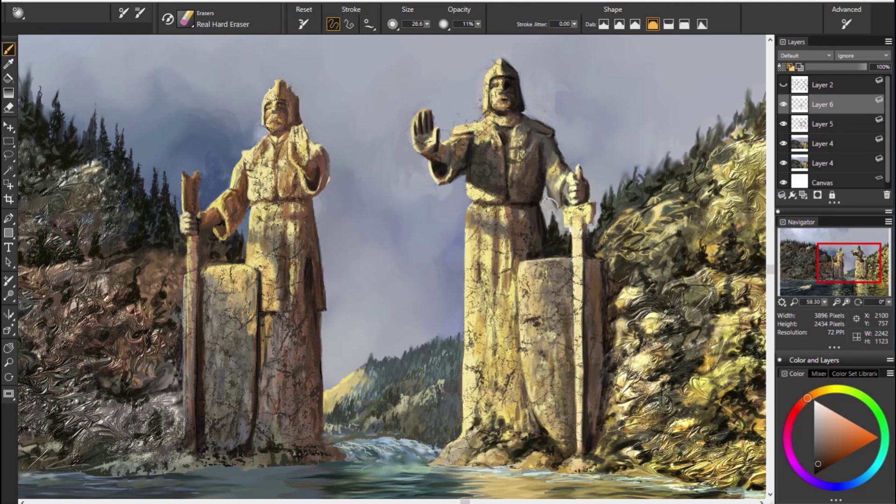
drag(516, 94, 493, 68)
alt+click(518, 229)
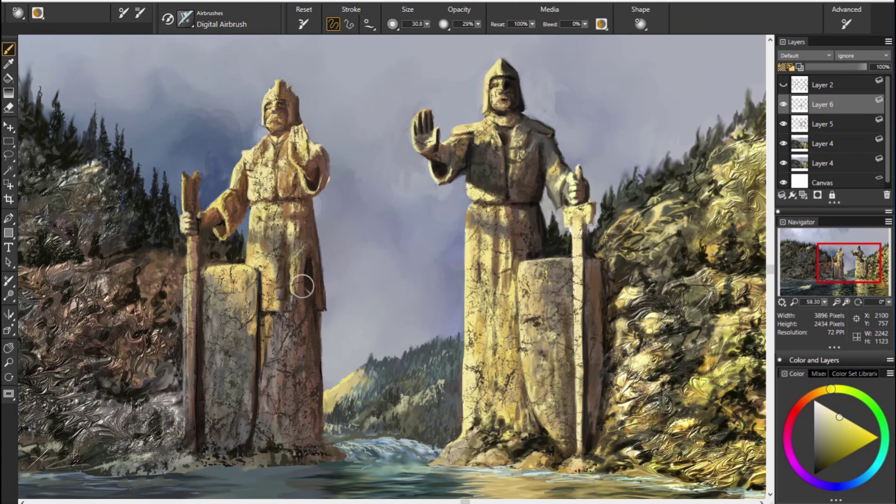
drag(294, 314, 310, 401)
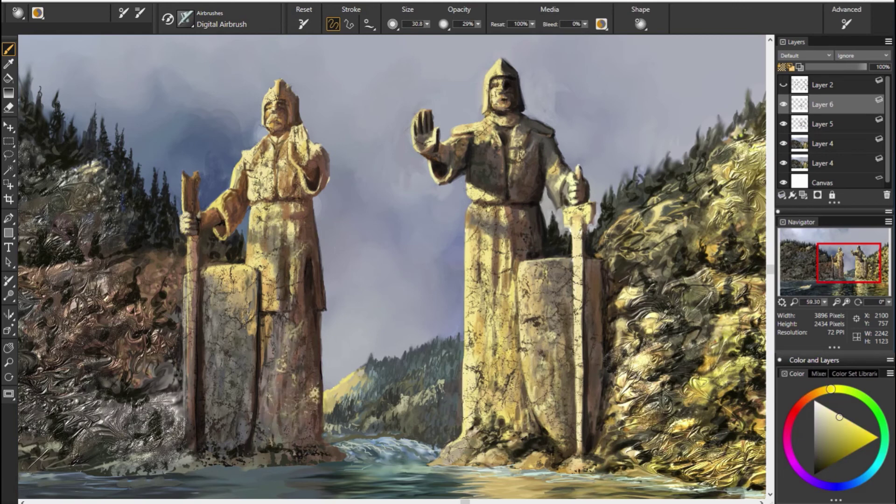
Add faint pale bluish-grey scratches to the left statue's shield and the right statue's chest and robe.
key(ctrl+/)
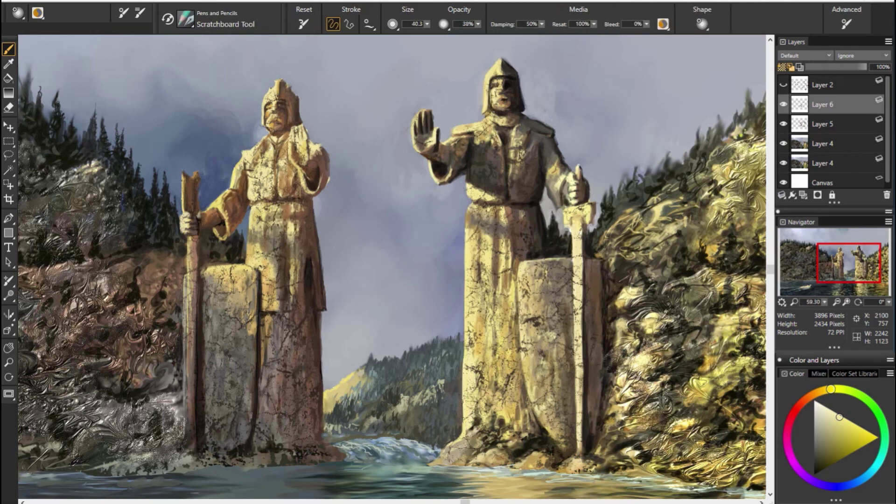
alt+click(337, 372)
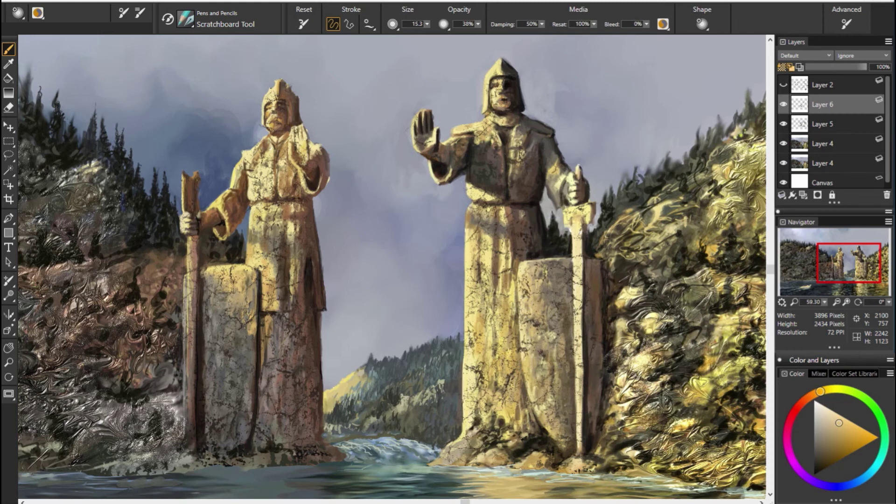
alt+click(555, 354)
alt+click(749, 183)
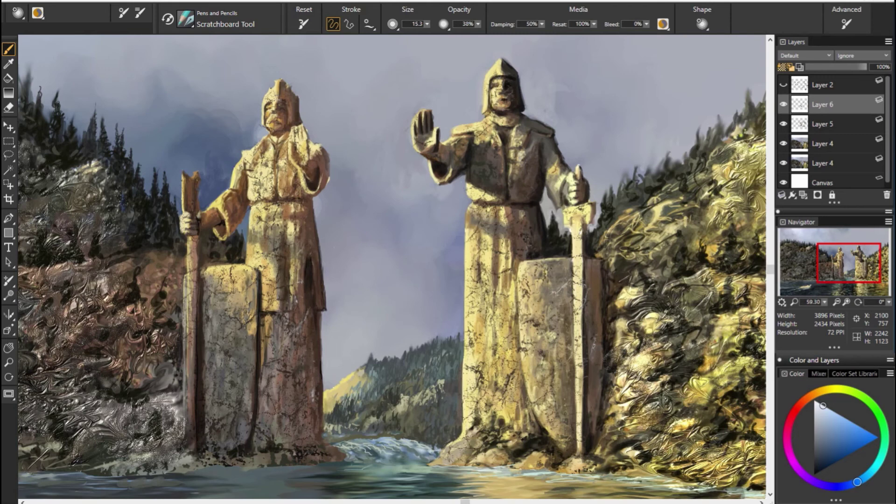
key(bracketright)
key(bracketright)
key(bracketright)
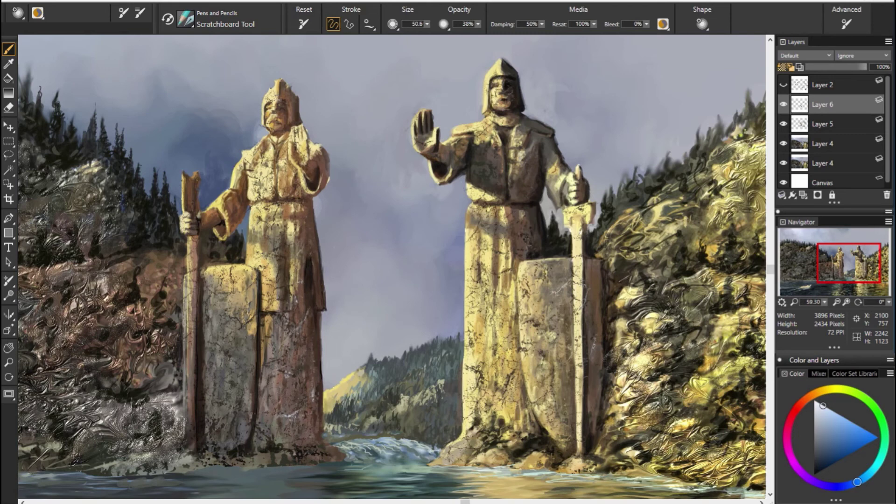
mouse_move(224, 402)
mouse_down()
mouse_move(212, 420)
mouse_move(238, 327)
mouse_move(209, 287)
mouse_up()
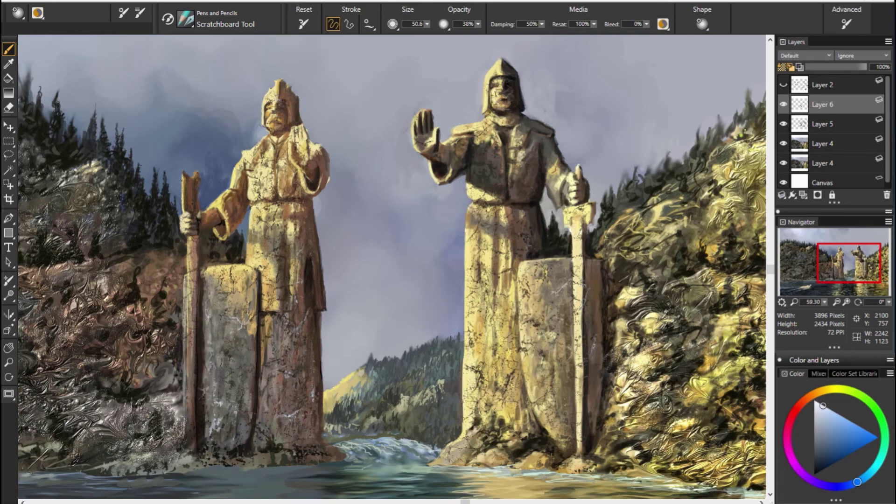
drag(219, 346, 249, 425)
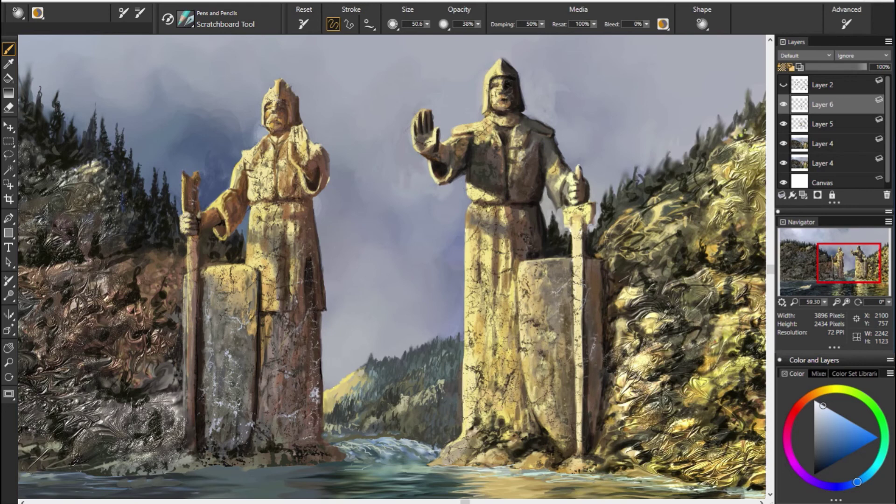
drag(527, 164, 521, 216)
drag(485, 145, 503, 200)
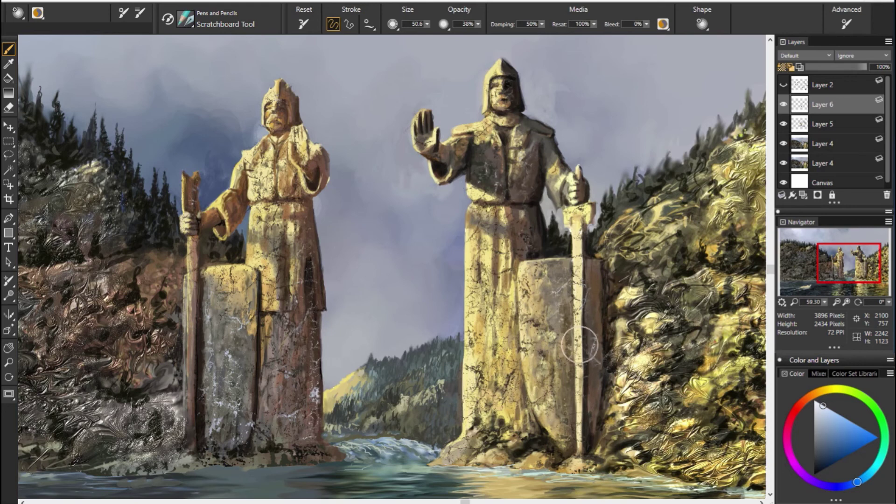
Darken the left statue's base edges with small dark red-orange crack marks.
alt+click(718, 278)
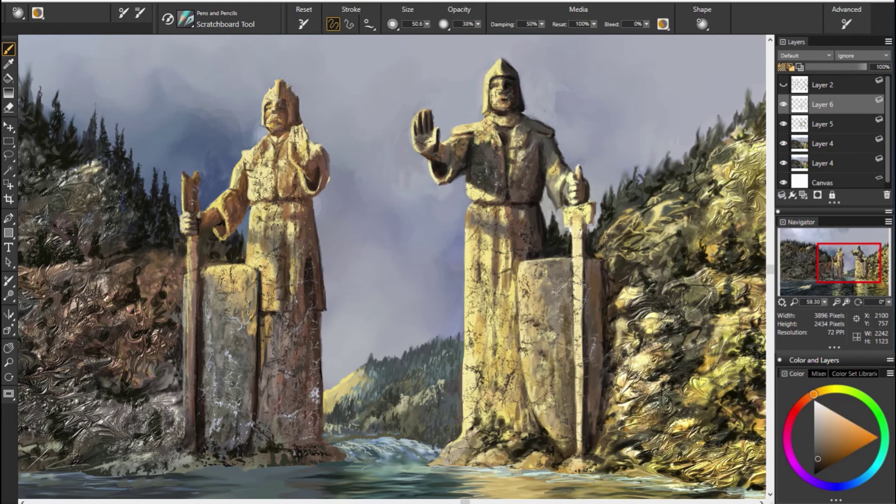
alt+click(274, 307)
key(bracketleft)
key(bracketleft)
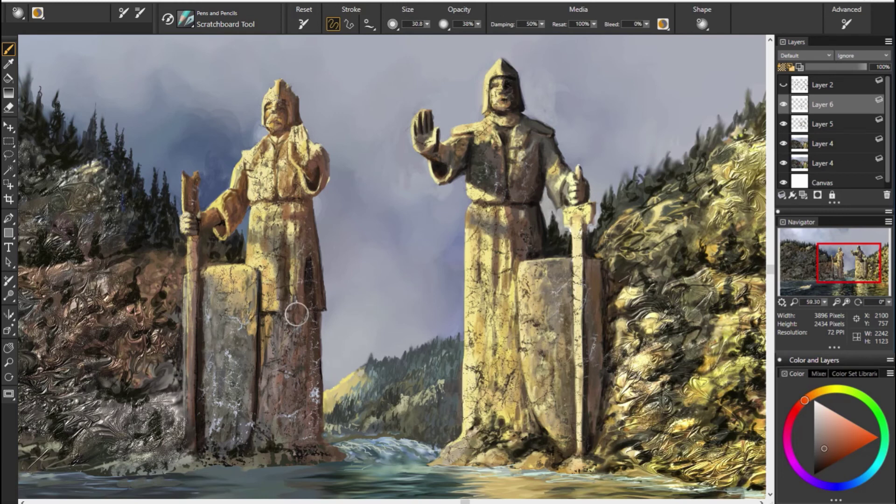
drag(217, 429, 213, 373)
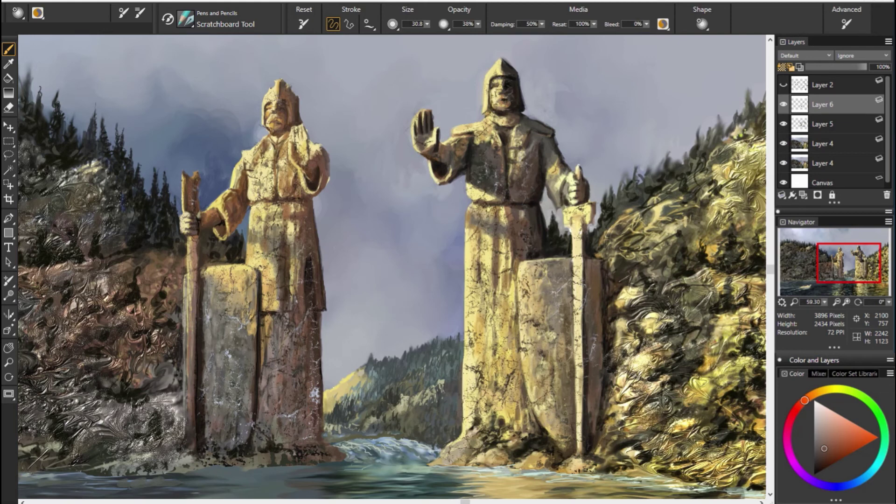
drag(312, 385, 316, 402)
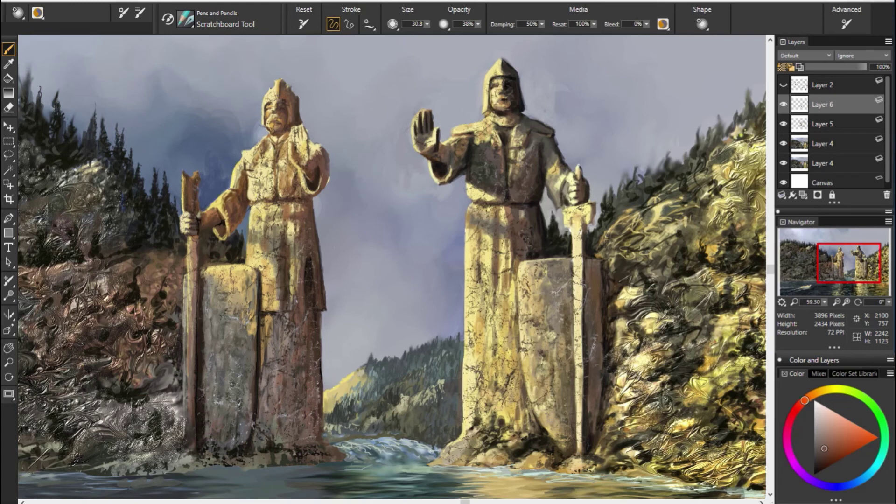
Scratch golden light marks along the right statue's shield edge.
alt+click(232, 317)
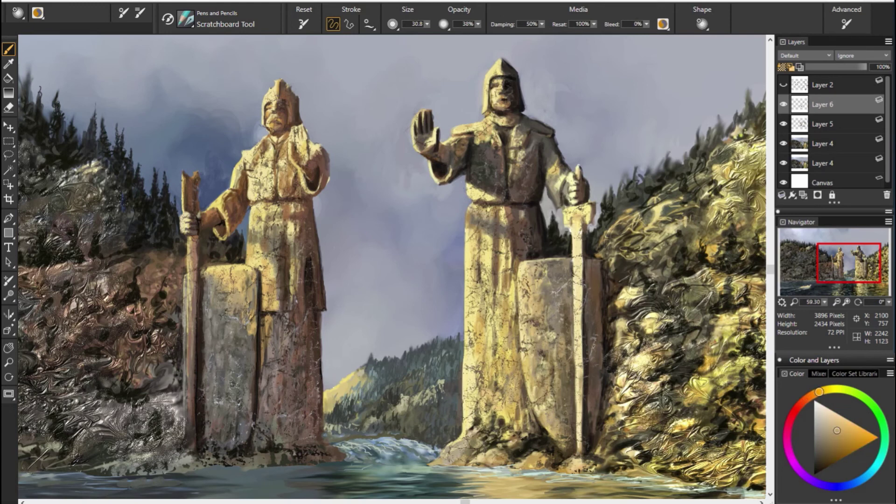
drag(522, 322, 534, 264)
alt+click(395, 308)
alt+click(386, 316)
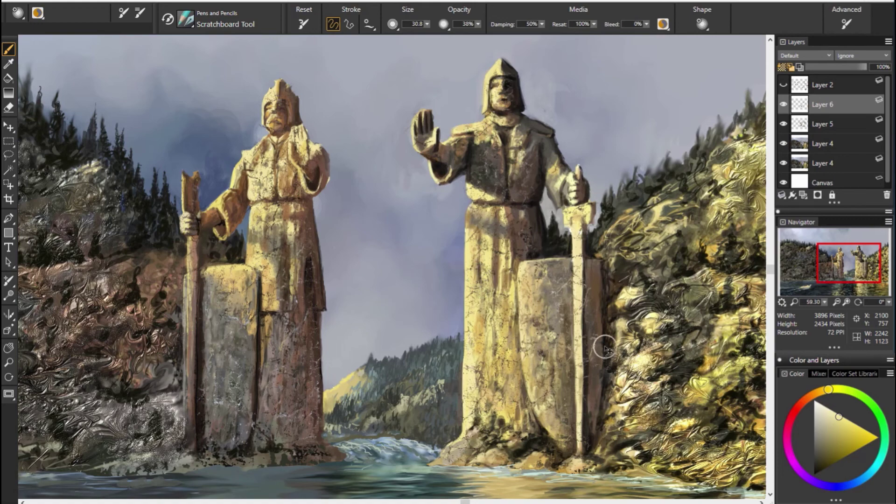
scroll(609, 327, down, 3)
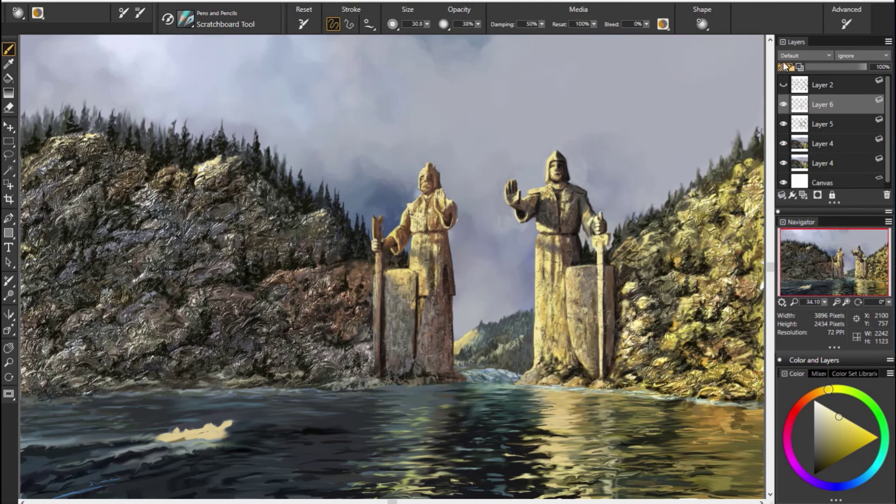
Add a new highlight layer with brush size 6.4 at 100% opacity.
alt+click(734, 137)
click(802, 196)
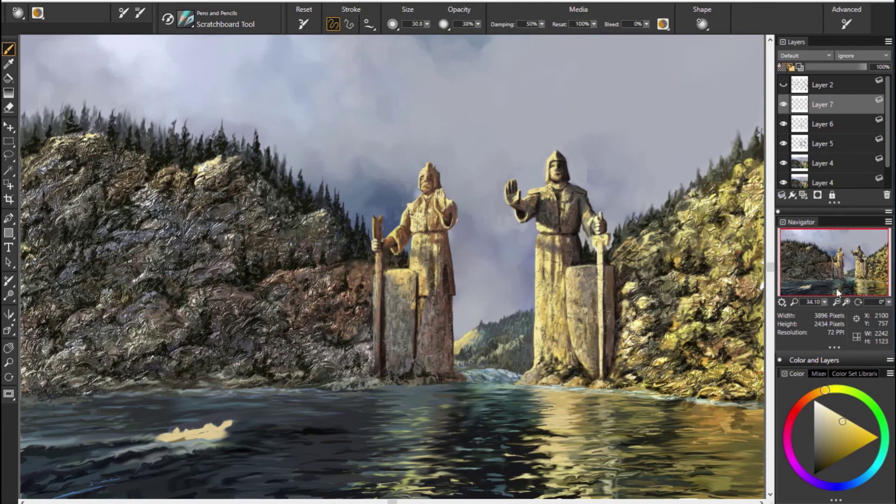
scroll(691, 161, up, 4)
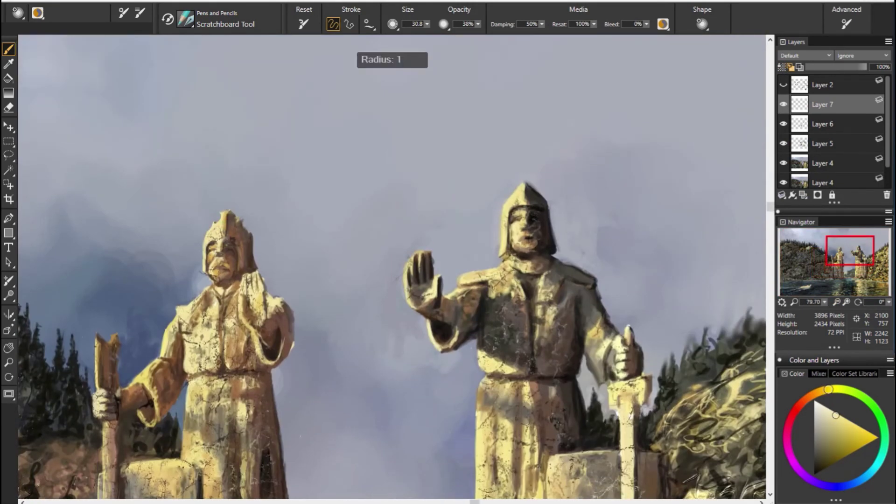
key(bracketleft)
key(bracketleft)
key(bracketleft)
alt+click(349, 259)
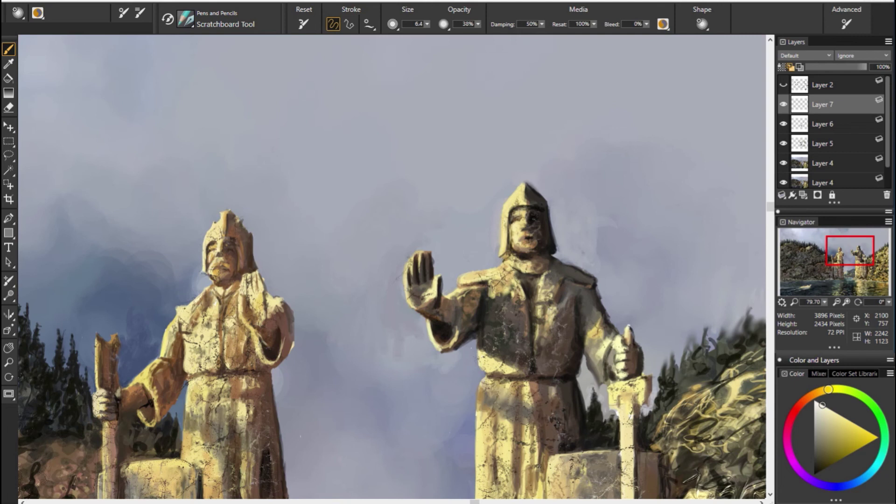
key(0)
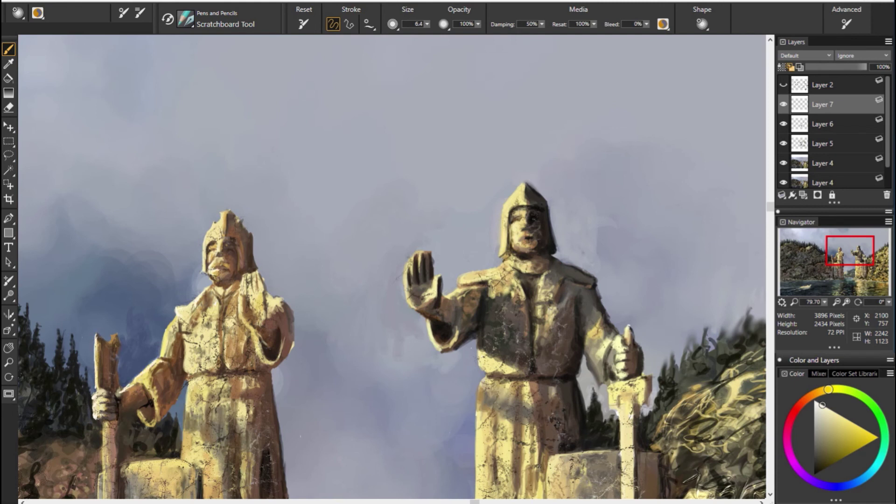
Highlight the left statue's raised hand and sleeve, the sword crossguard, stone block top and robe edge.
drag(247, 279, 261, 273)
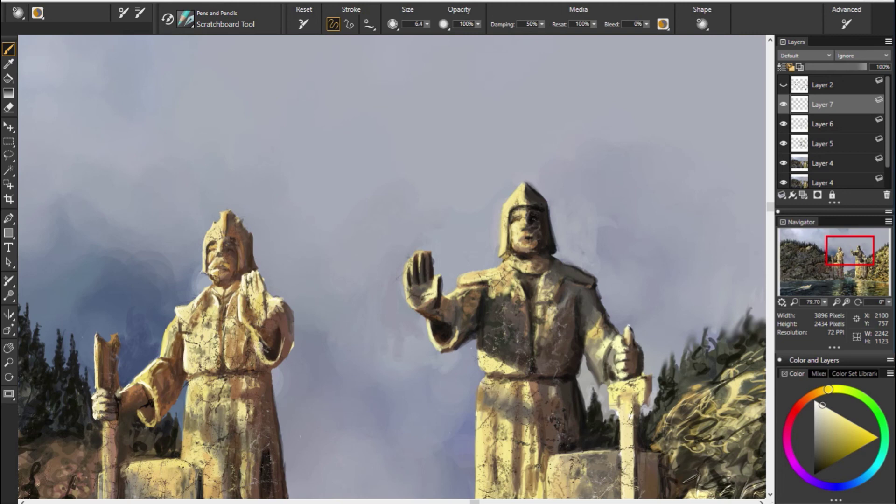
drag(266, 364, 269, 345)
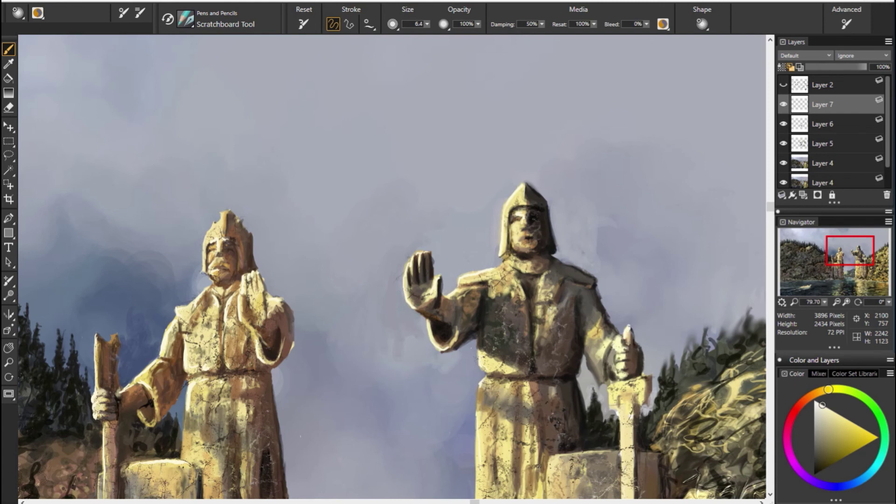
drag(614, 386, 635, 381)
drag(569, 455, 612, 453)
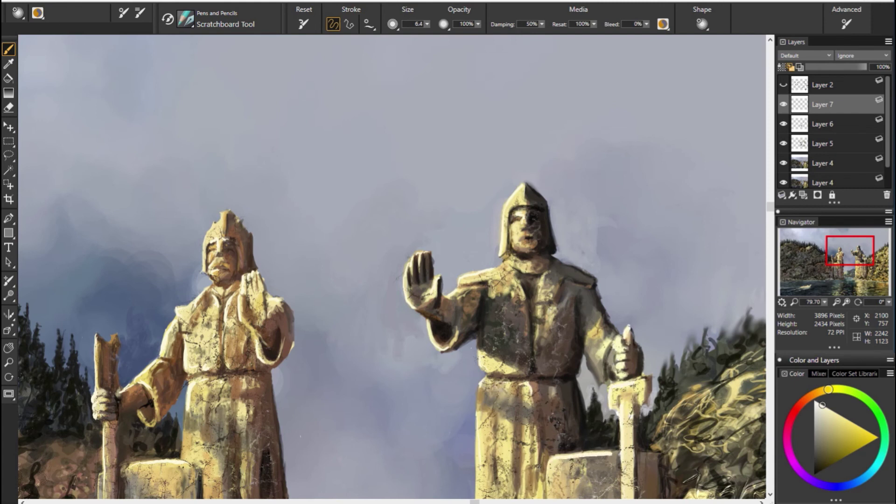
drag(500, 380, 477, 472)
drag(826, 304, 822, 288)
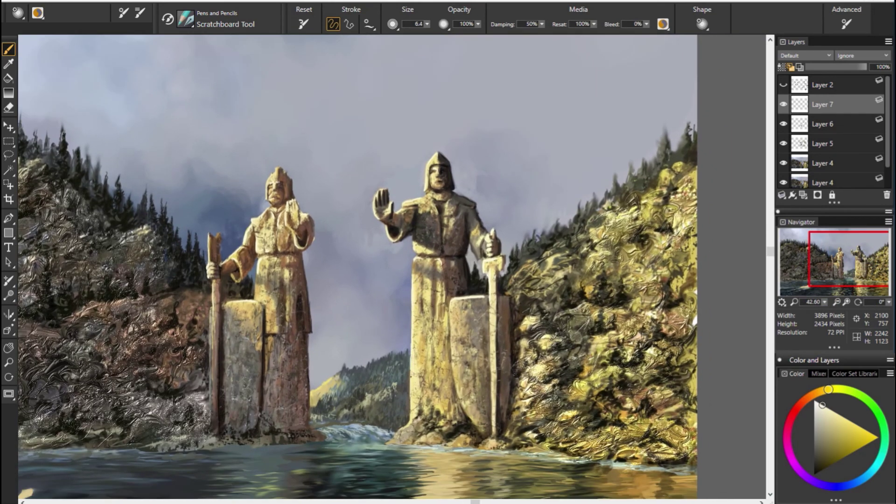
Stroke thin highlights along the right statue's shield edge and base and the left statue's staff, resizing the brush to 16.9.
drag(451, 321, 455, 390)
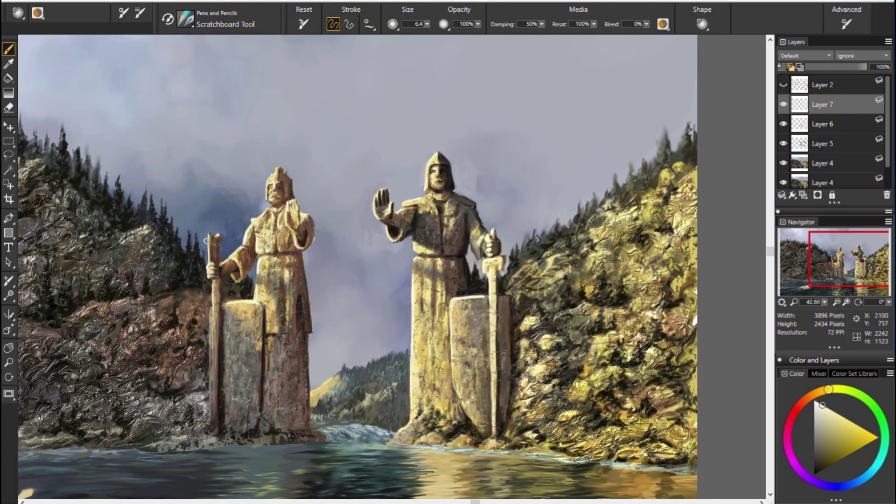
drag(211, 309, 212, 371)
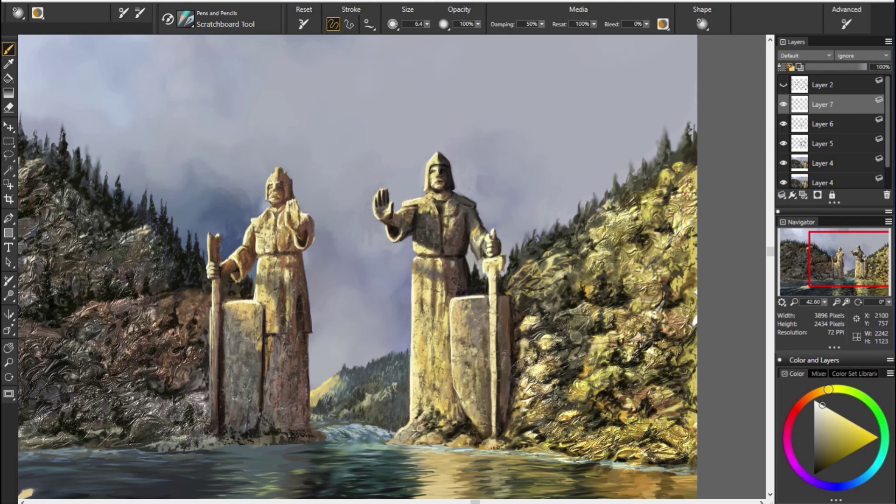
drag(451, 308, 468, 414)
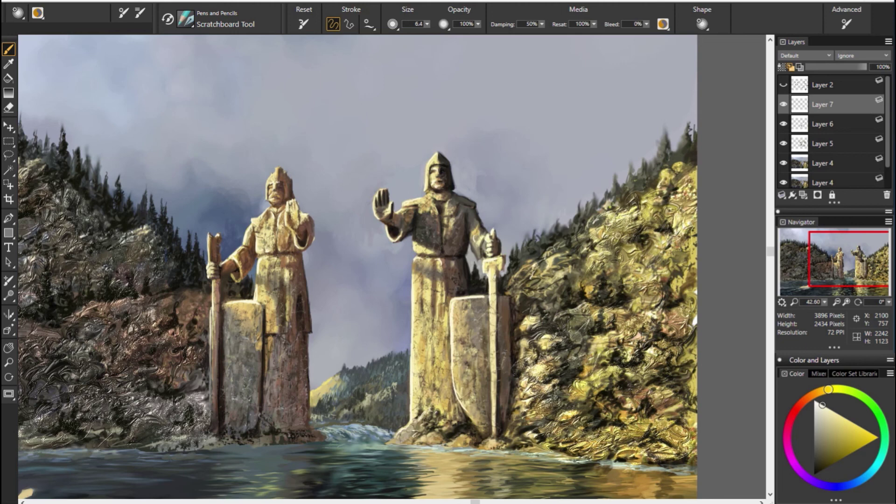
key(bracketright)
key(bracketright)
key(bracketright)
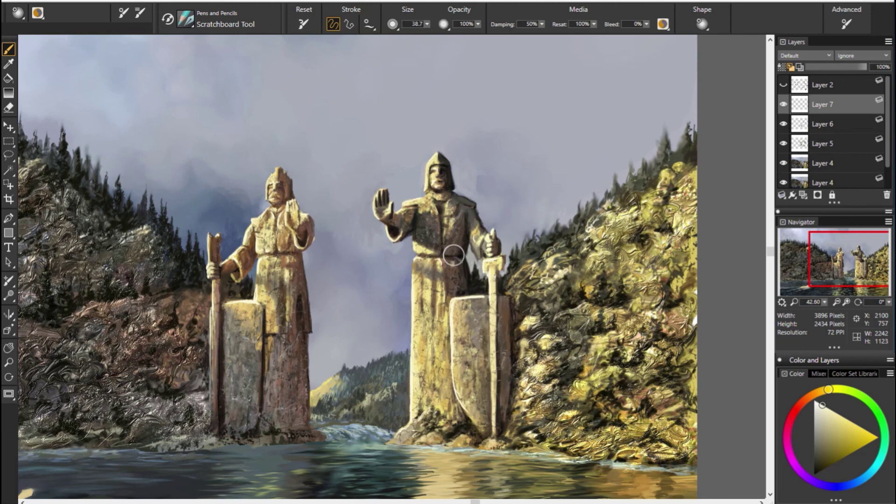
key(bracketleft)
key(bracketleft)
key(bracketleft)
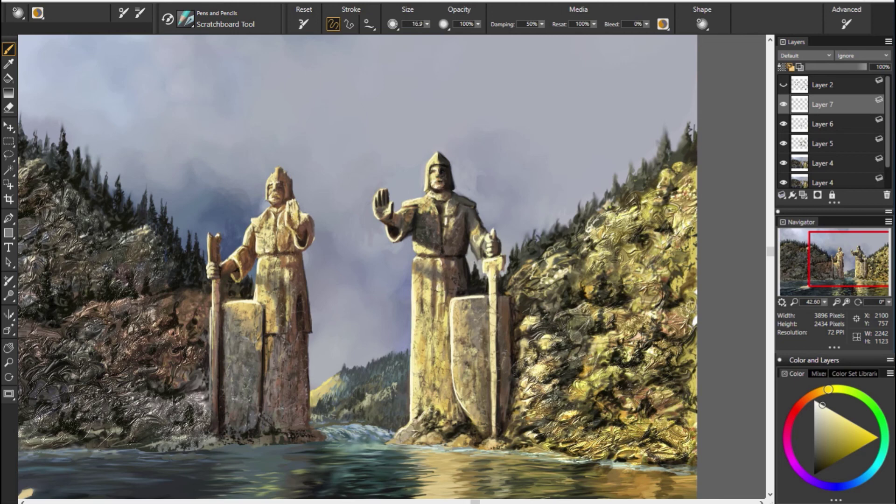
scroll(690, 308, down, 1)
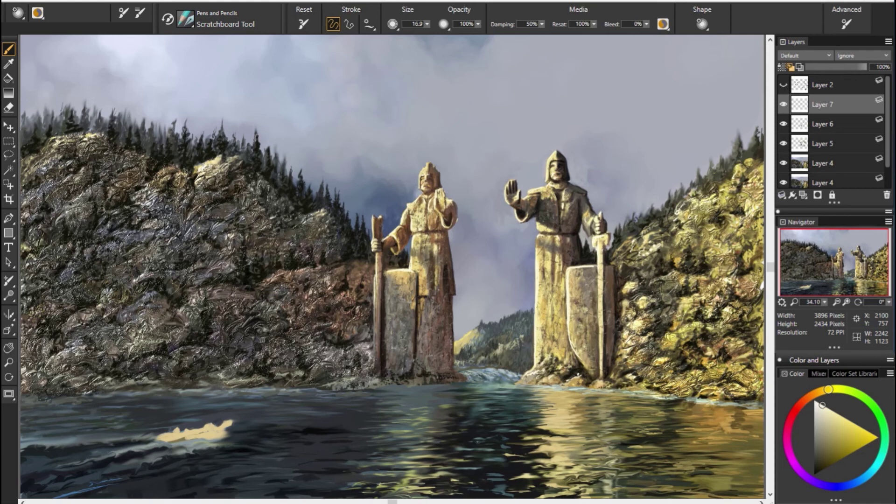
alt+click(608, 391)
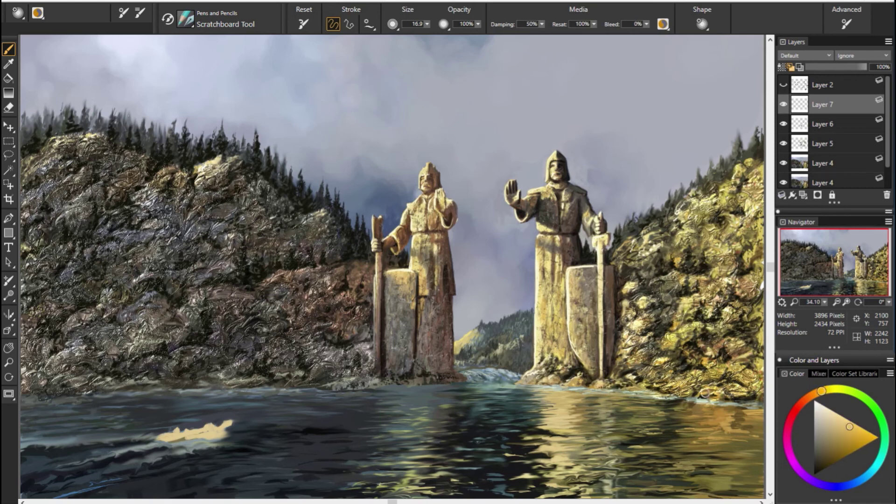
alt+click(648, 390)
alt+click(390, 377)
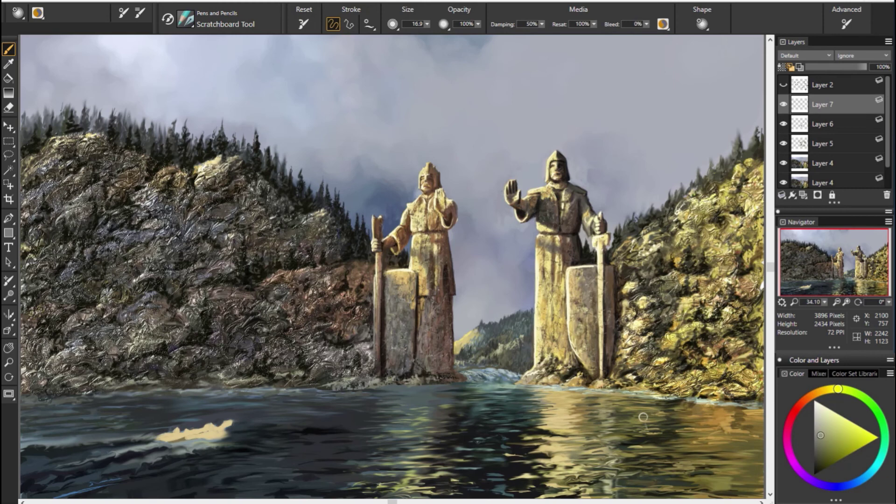
alt+click(413, 342)
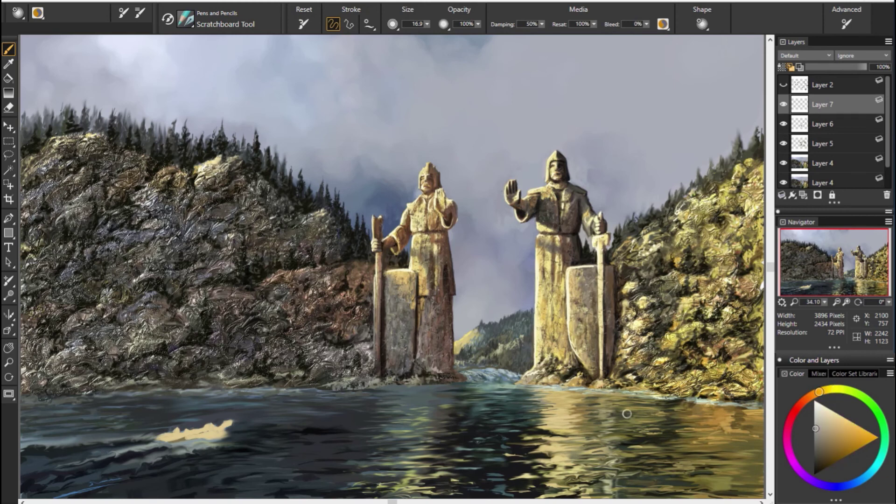
alt+click(437, 370)
alt+click(439, 379)
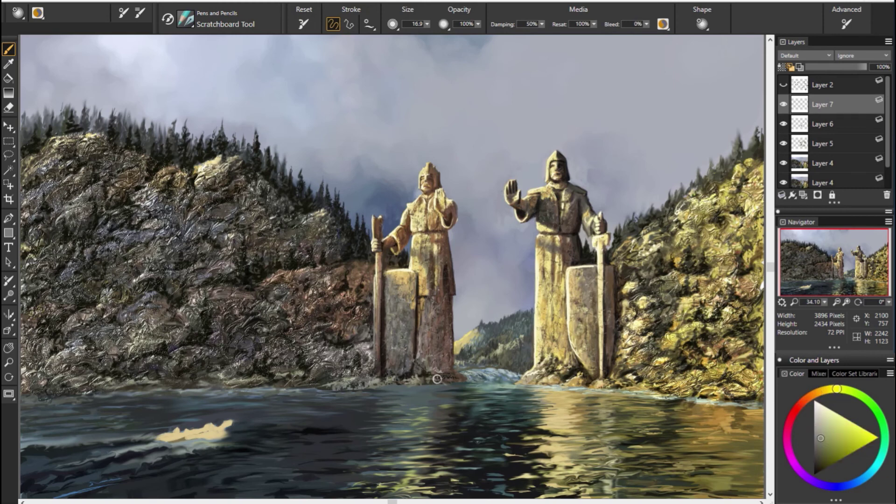
alt+click(462, 379)
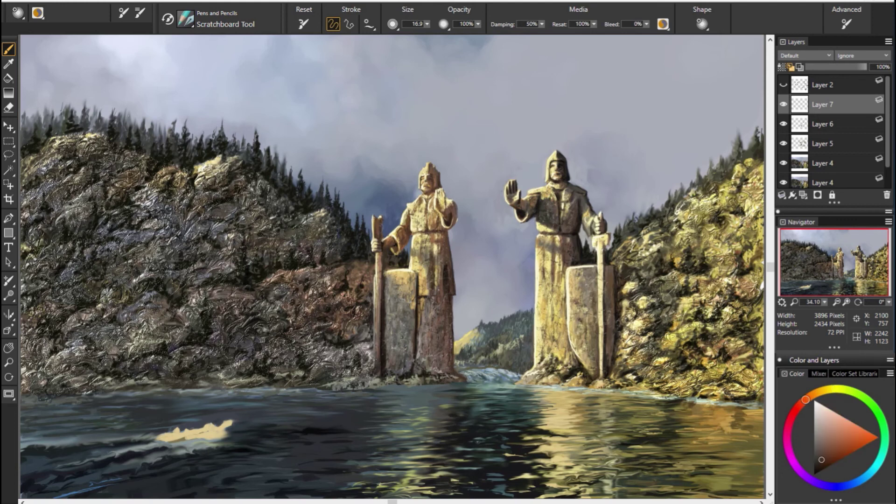
click(818, 392)
alt+click(454, 363)
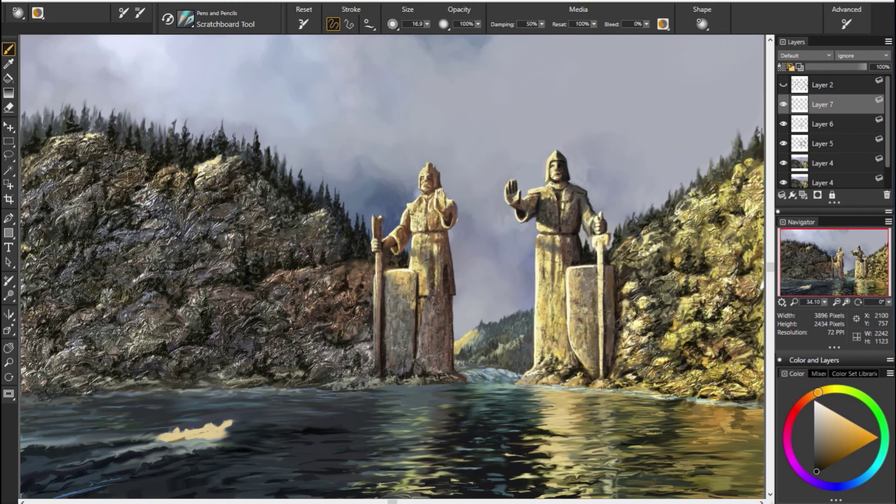
alt+click(550, 403)
Sample browns and greys from the statues and sky, lighten the right statue's shoulder, then view the whole painting.
scroll(634, 196, up, 3)
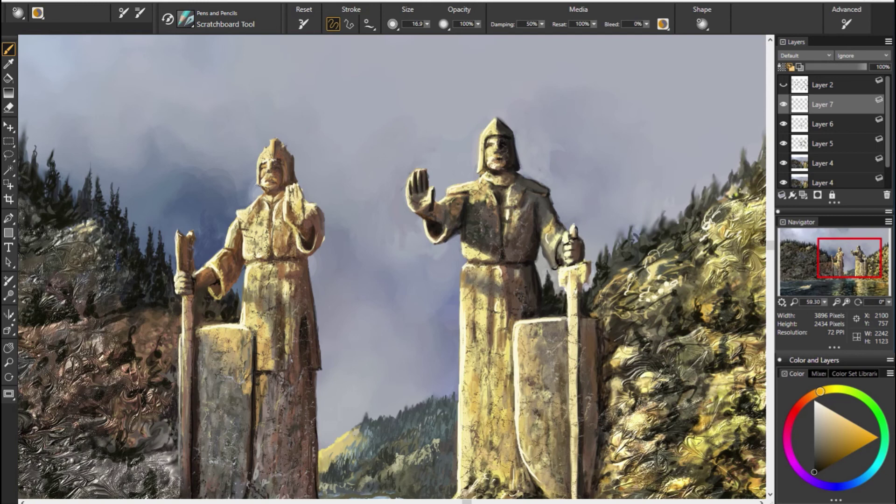
alt+click(537, 213)
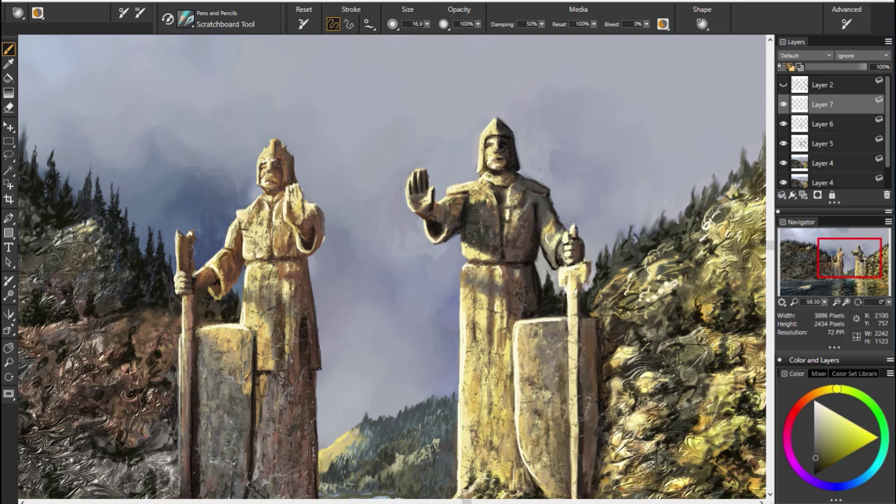
alt+click(528, 190)
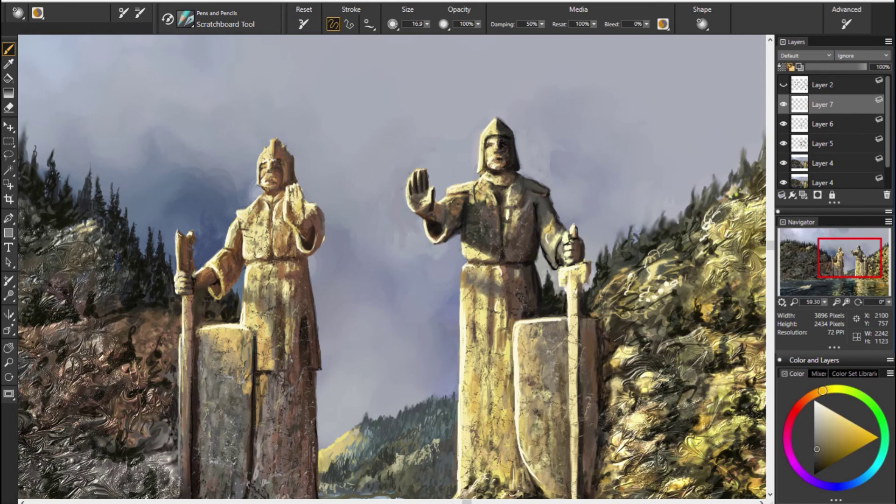
alt+click(497, 216)
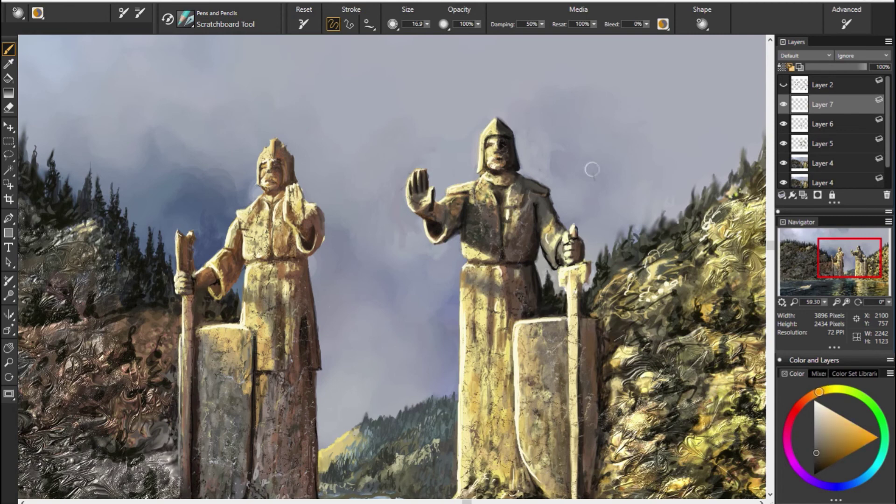
alt+click(363, 216)
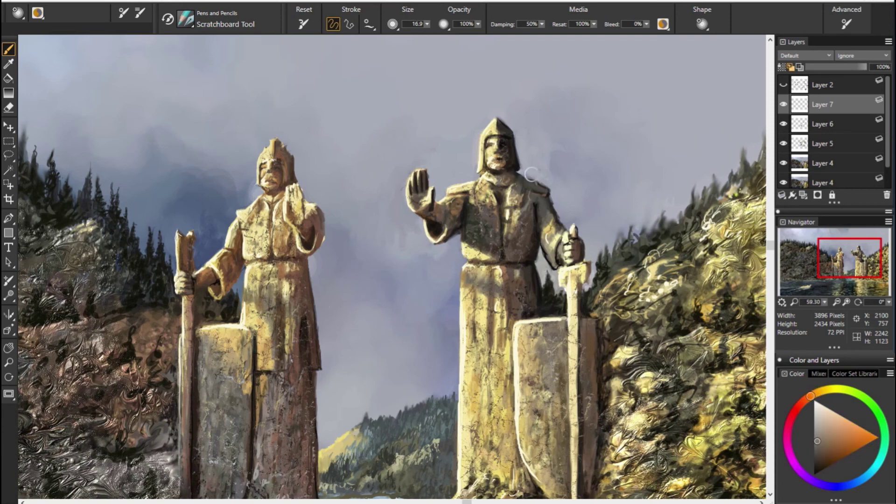
alt+click(636, 388)
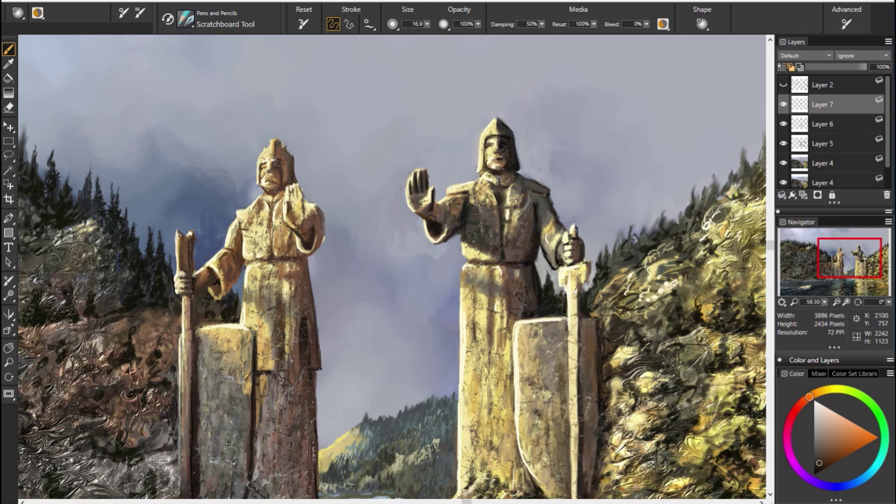
alt+click(578, 250)
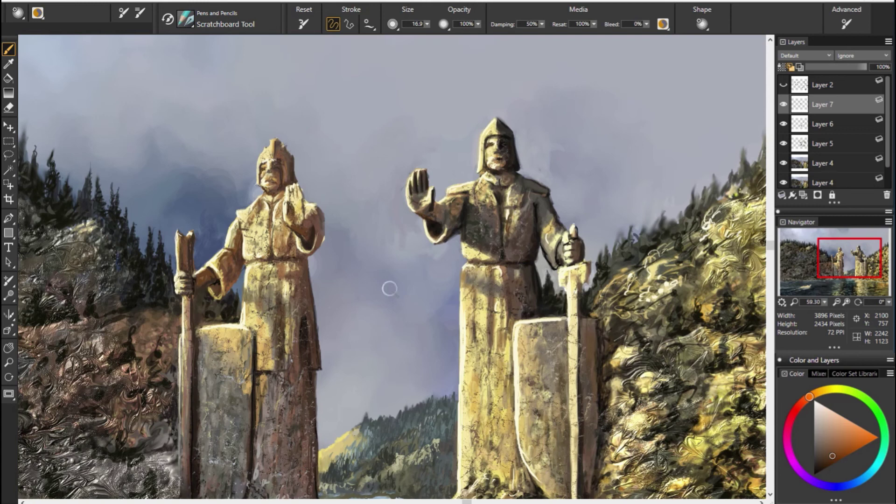
alt+click(311, 229)
alt+click(551, 211)
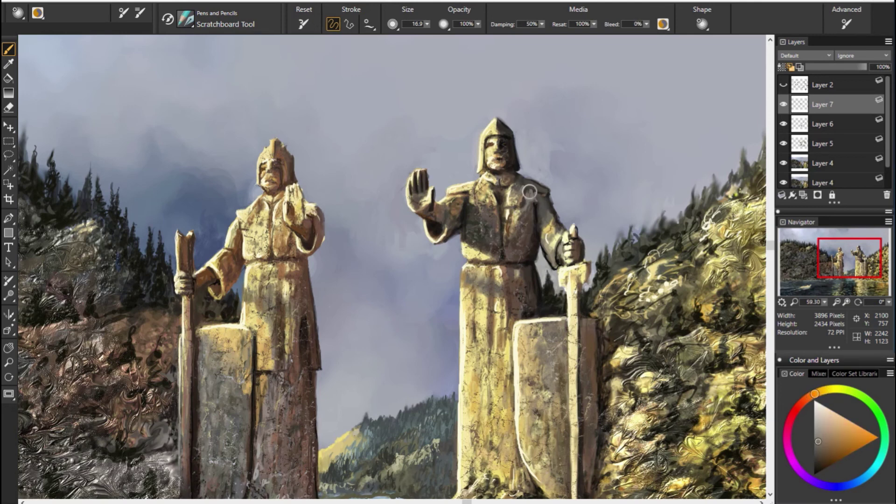
alt+click(171, 187)
drag(518, 196, 541, 192)
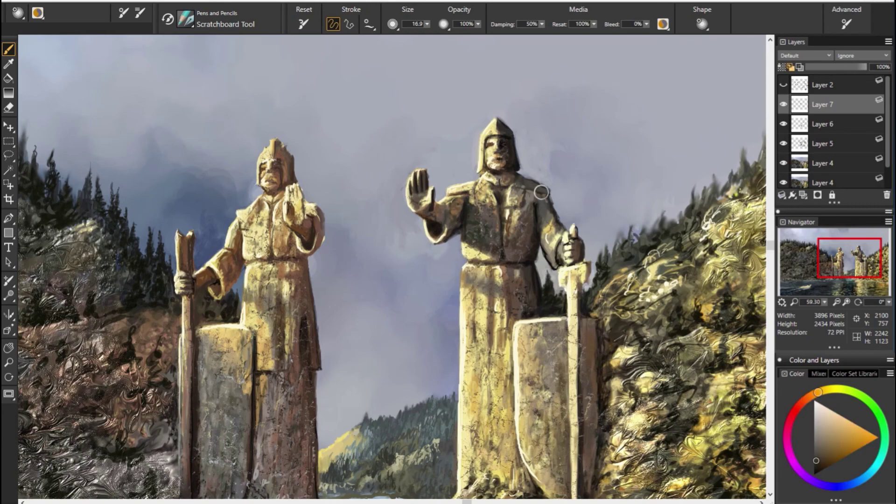
key(ctrl+0)
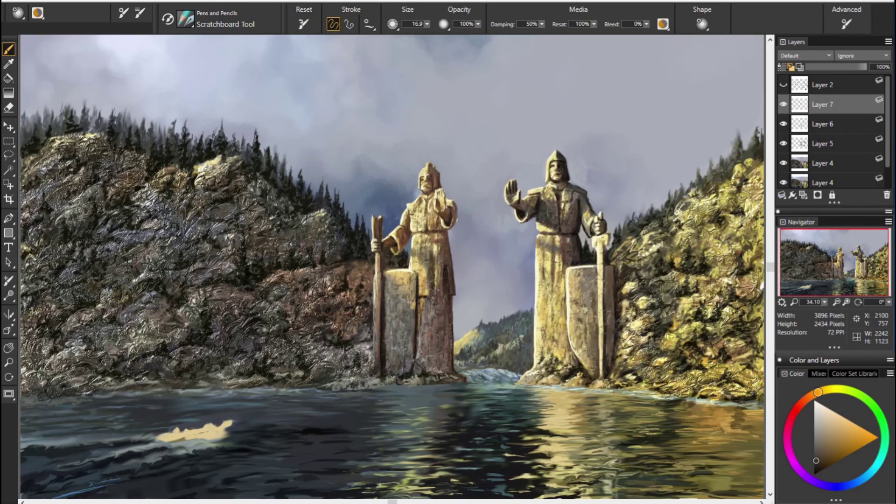
Show Layer 2's sketch lines, outline the boat darkly and brighten its top edge with cream.
scroll(836, 307, up, 4)
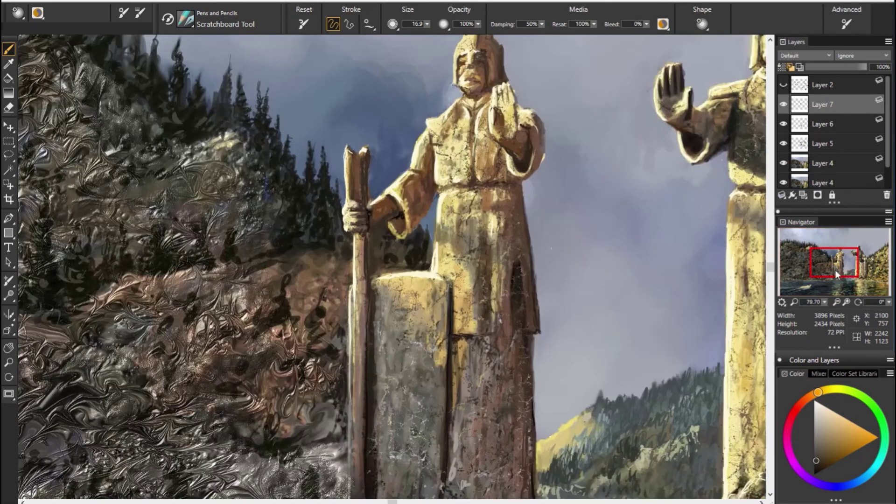
drag(835, 269, 815, 289)
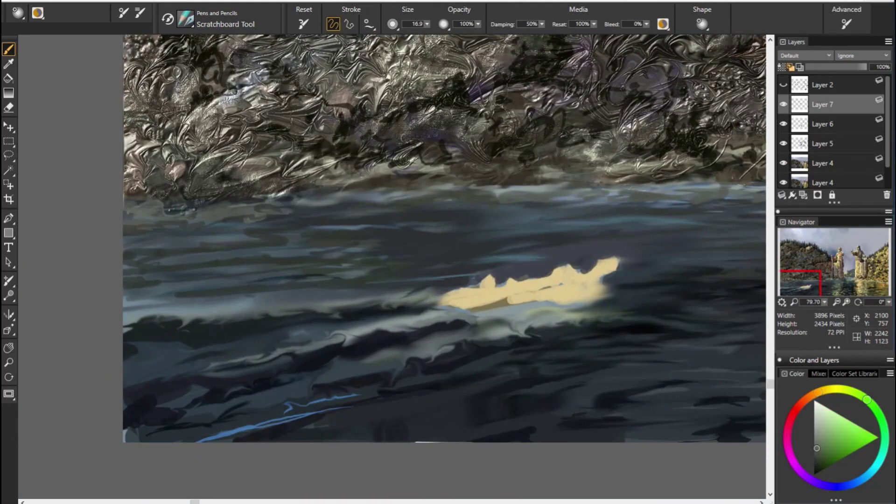
click(785, 85)
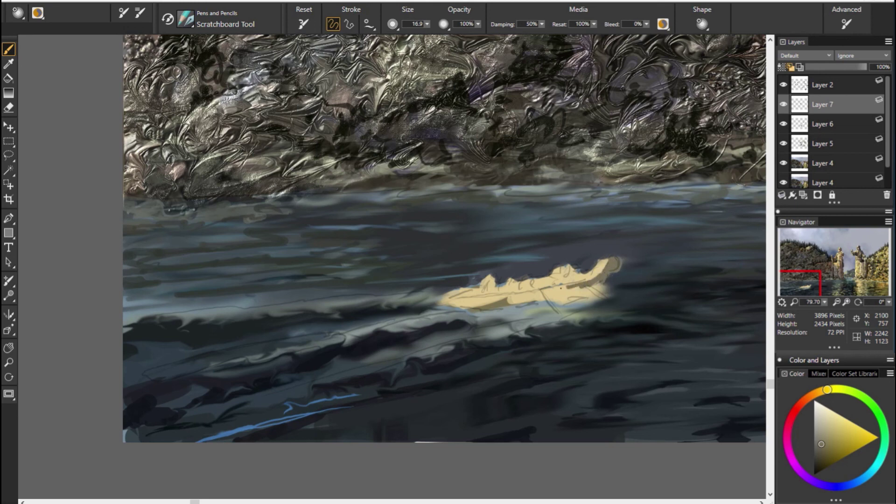
drag(562, 287, 449, 303)
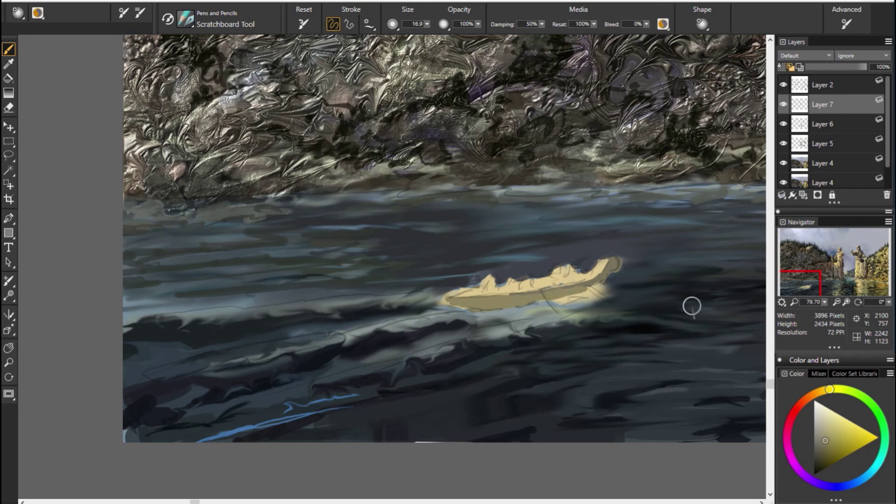
alt+click(615, 293)
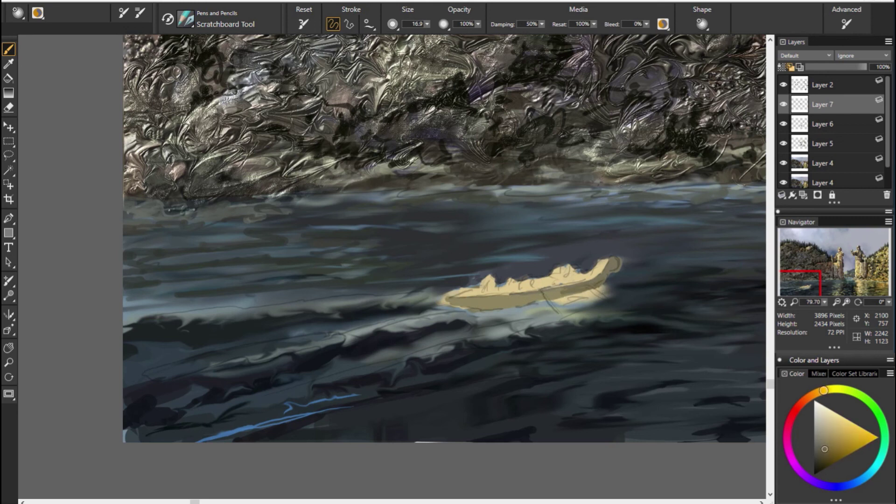
alt+click(584, 268)
mouse_move(584, 268)
mouse_down()
mouse_move(457, 287)
mouse_move(525, 269)
mouse_up()
alt+click(439, 281)
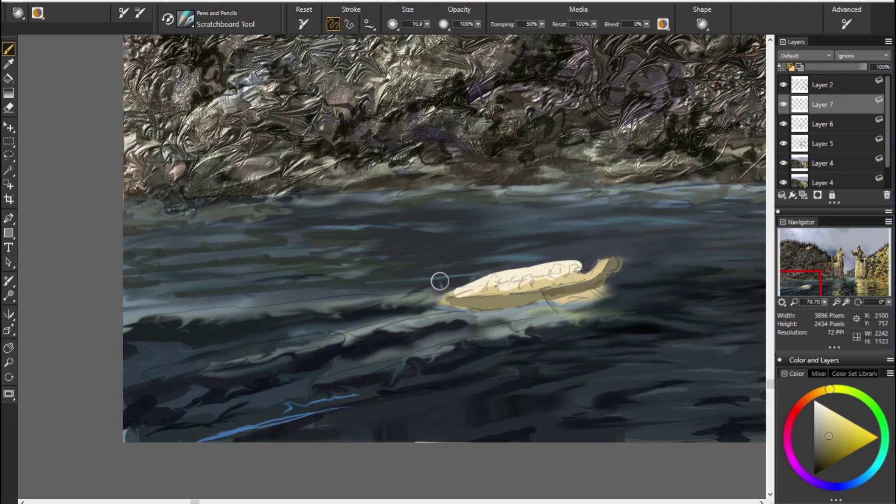
Paint small traveller figures in the boat using sampled tan tones.
alt+click(585, 295)
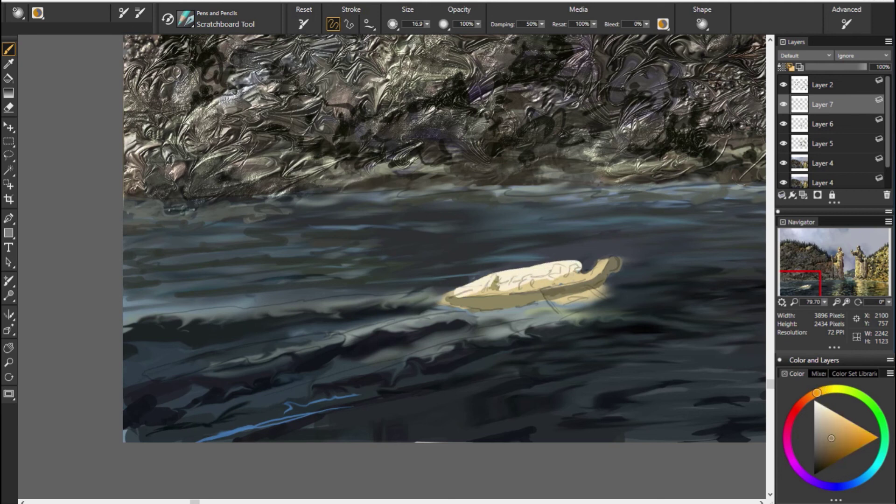
alt+click(533, 275)
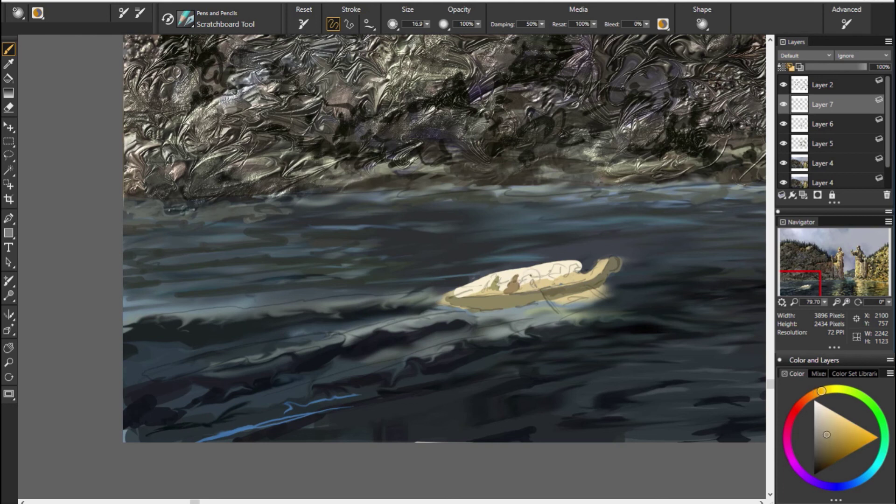
alt+click(528, 289)
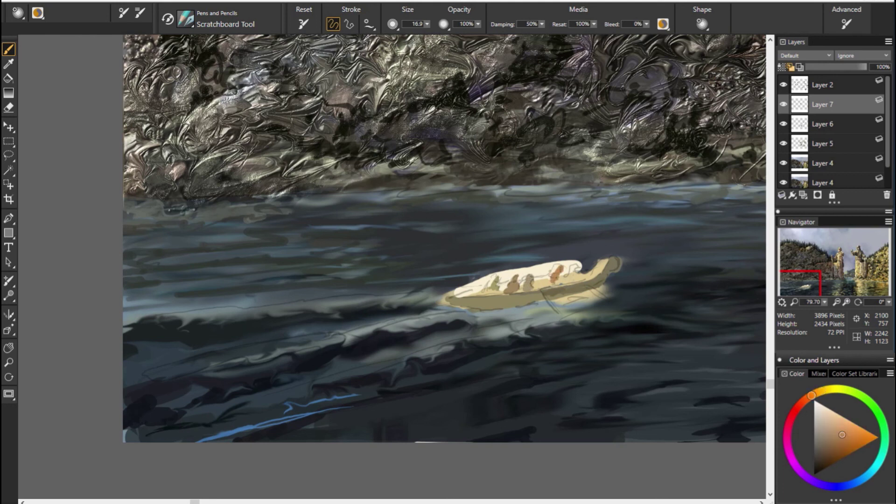
alt+click(496, 260)
alt+click(474, 265)
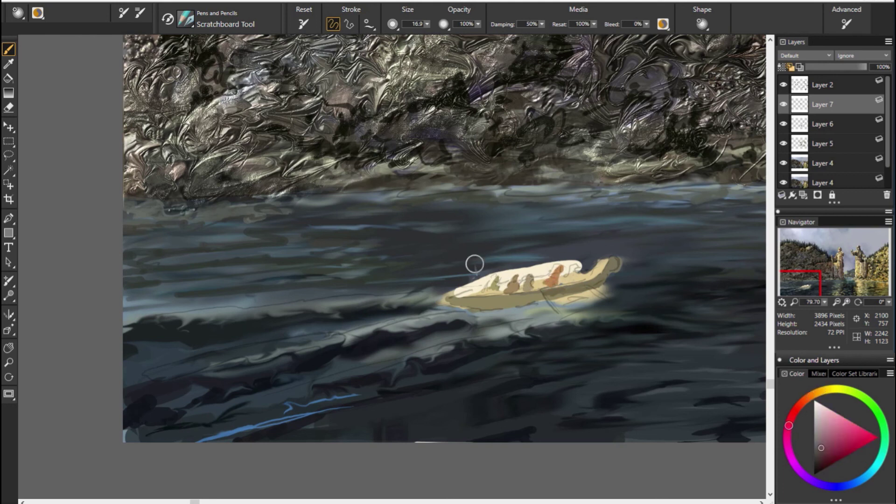
drag(574, 272, 582, 265)
Add more orange-tan travellers and repaint the boat's bow tip in tan.
alt+click(490, 264)
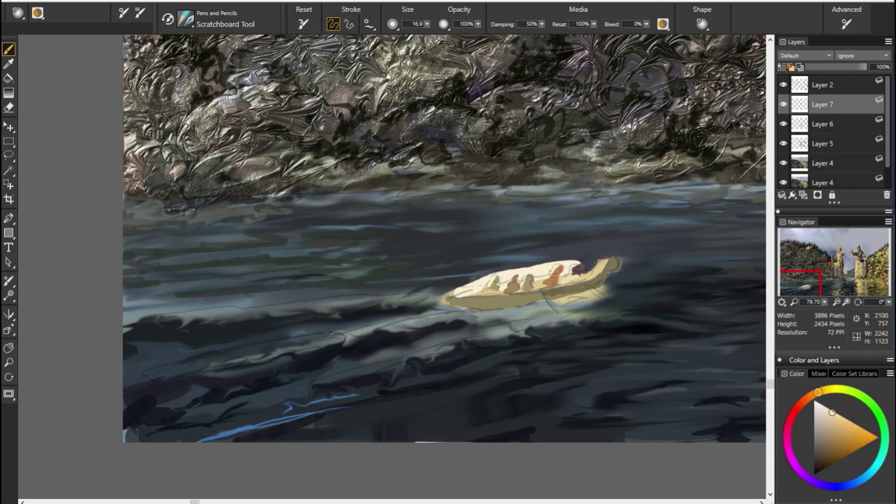
alt+click(609, 286)
alt+click(526, 267)
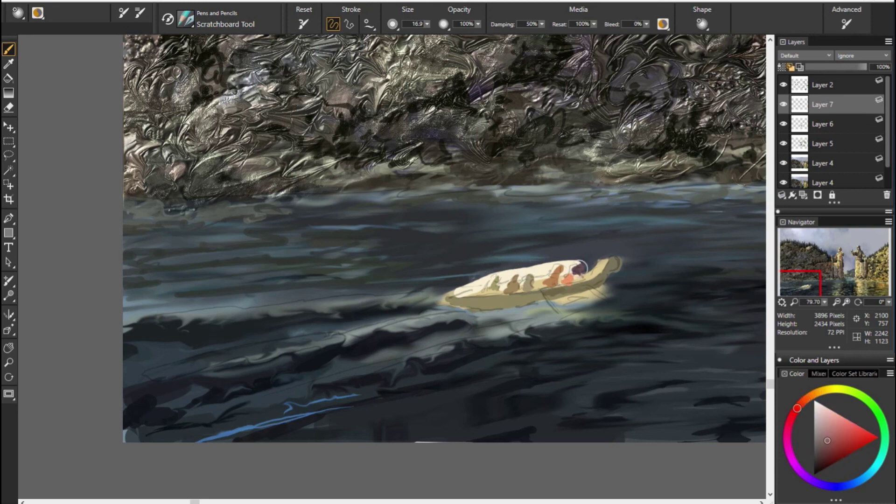
alt+click(518, 269)
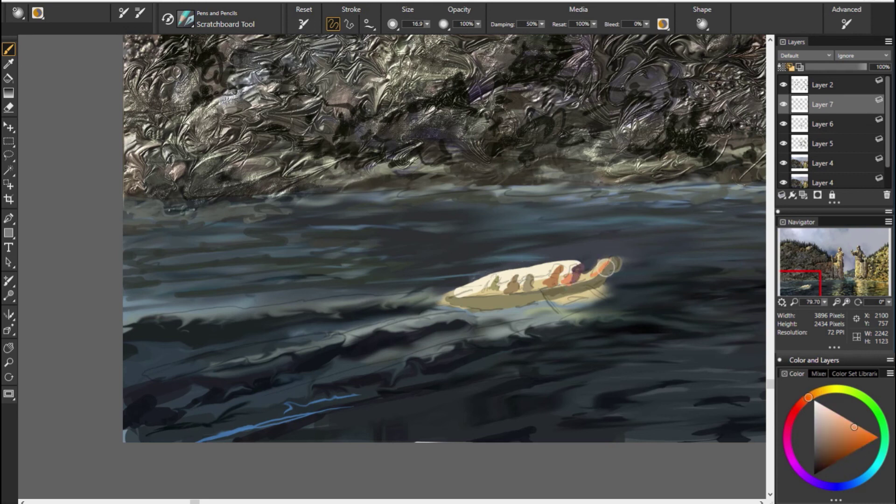
drag(605, 266, 602, 274)
alt+click(544, 284)
alt+click(473, 281)
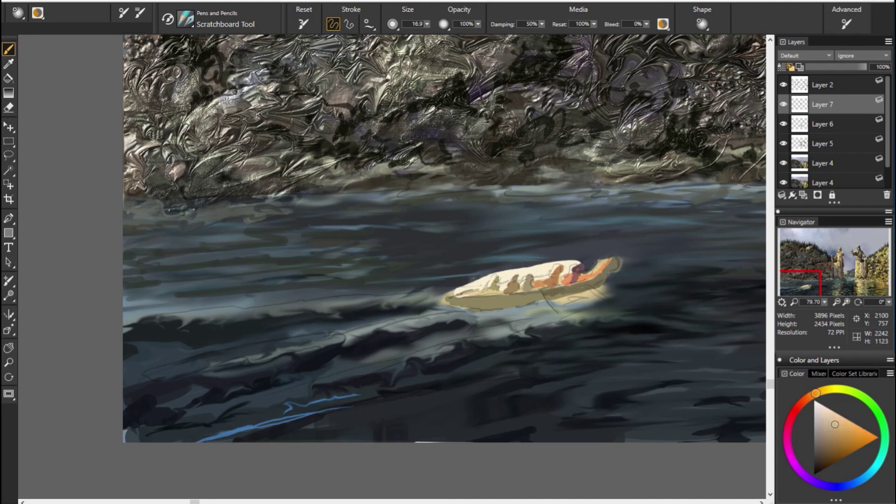
alt+click(449, 295)
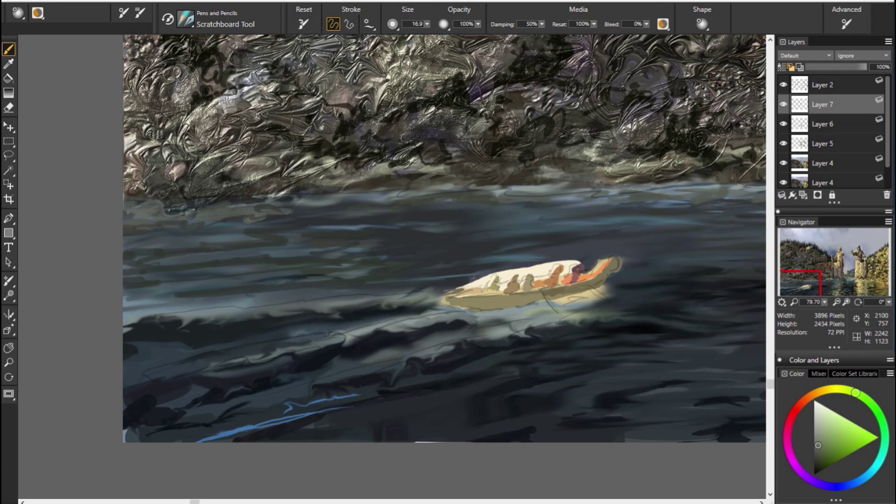
Add a light wake streak left of the boat and extend a traveller's dark hair.
alt+click(448, 292)
drag(418, 295, 472, 290)
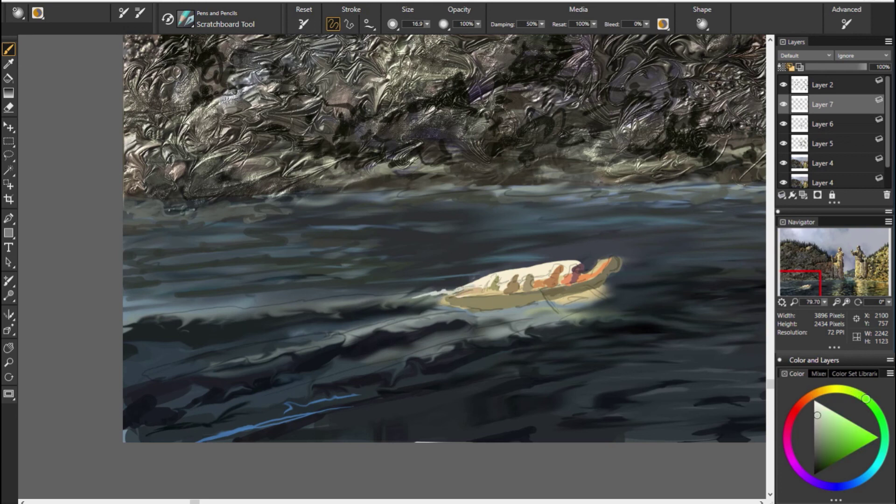
alt+click(604, 291)
alt+click(602, 291)
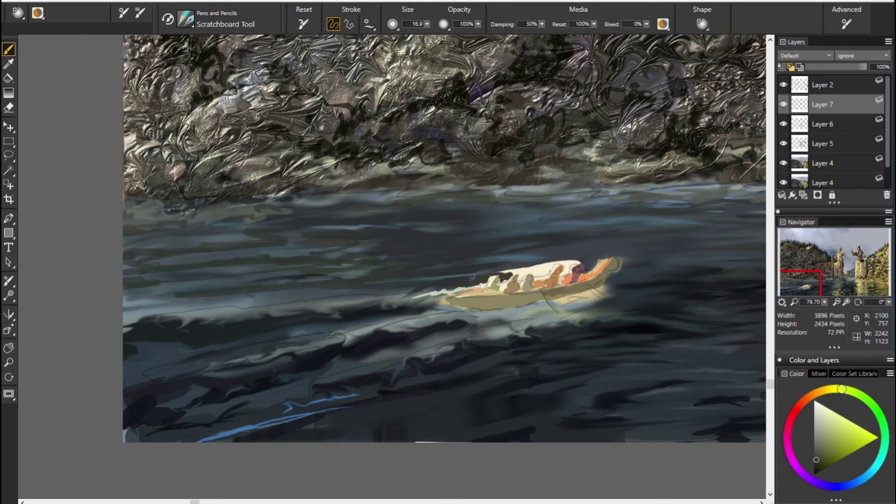
drag(508, 274, 522, 271)
Paint a light beige streak at the boat's right tip.
alt+click(543, 266)
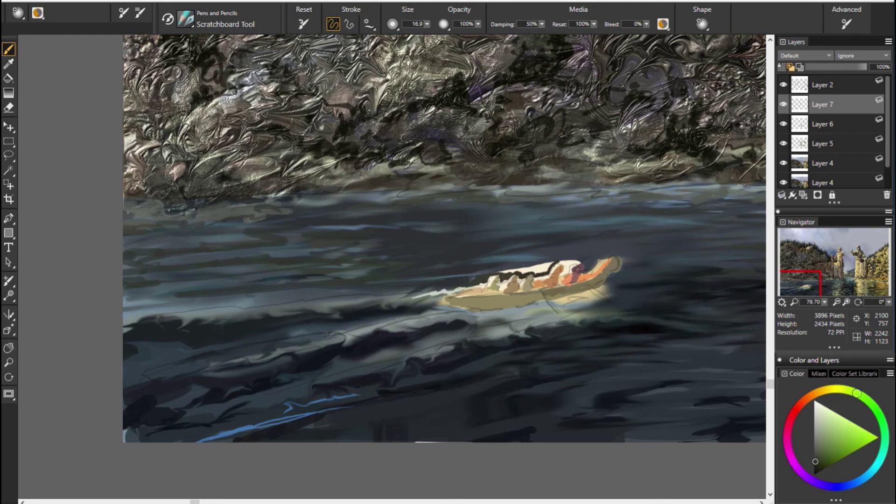
click(841, 389)
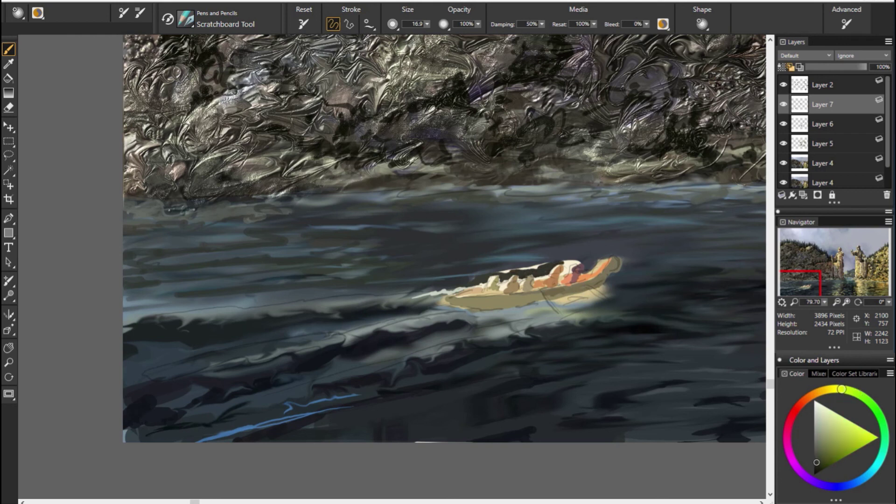
alt+click(541, 264)
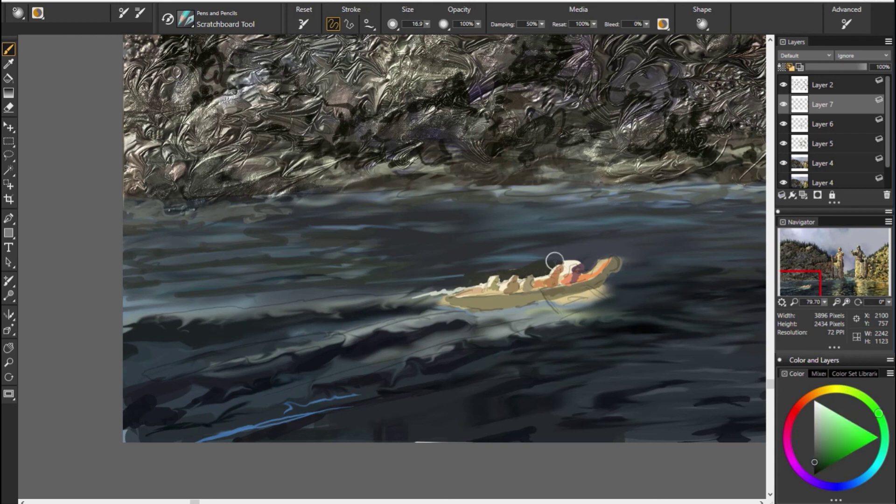
alt+click(617, 325)
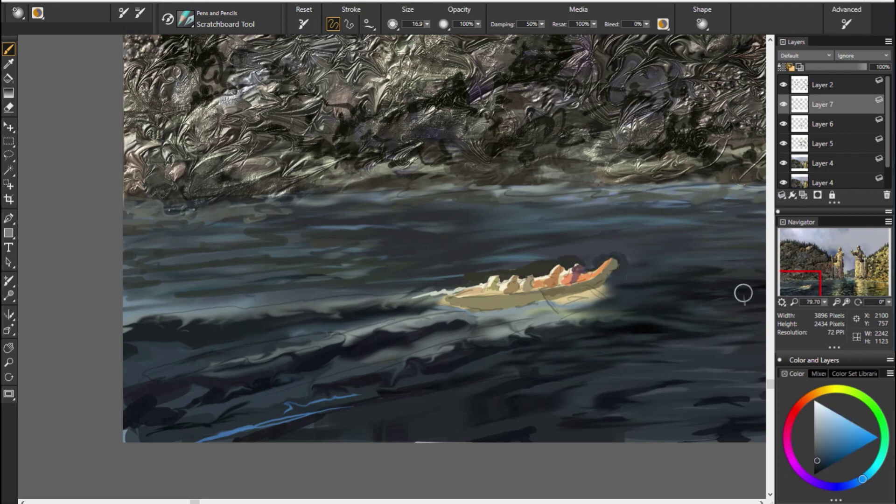
alt+click(644, 273)
alt+click(539, 288)
drag(600, 288, 622, 292)
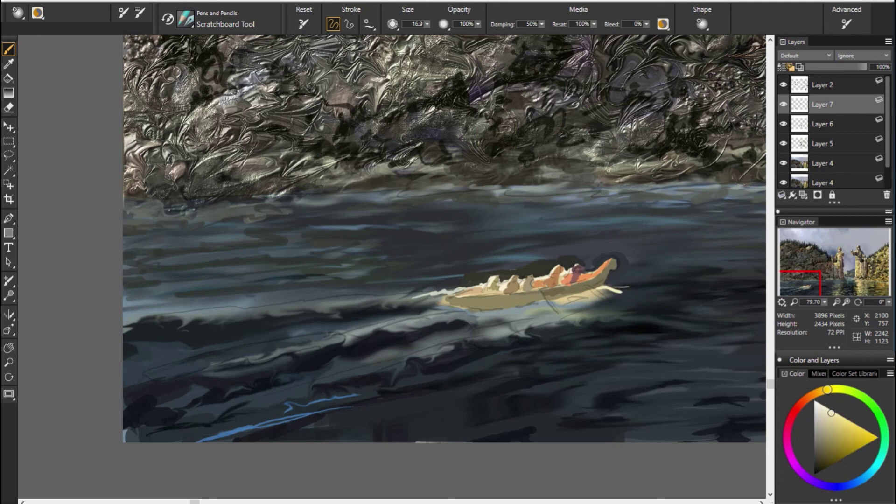
Take the boat's tan as the paint colour and lower brush opacity to 27%.
alt+click(581, 293)
alt+click(500, 314)
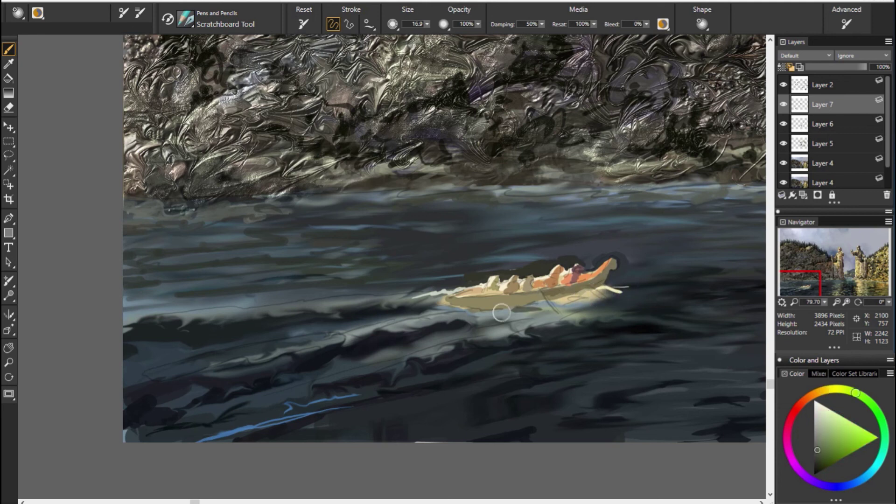
alt+click(718, 314)
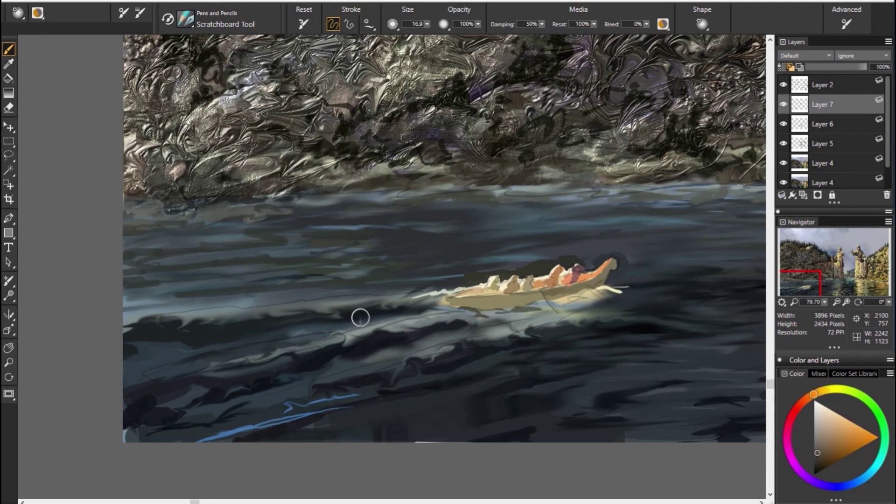
click(816, 393)
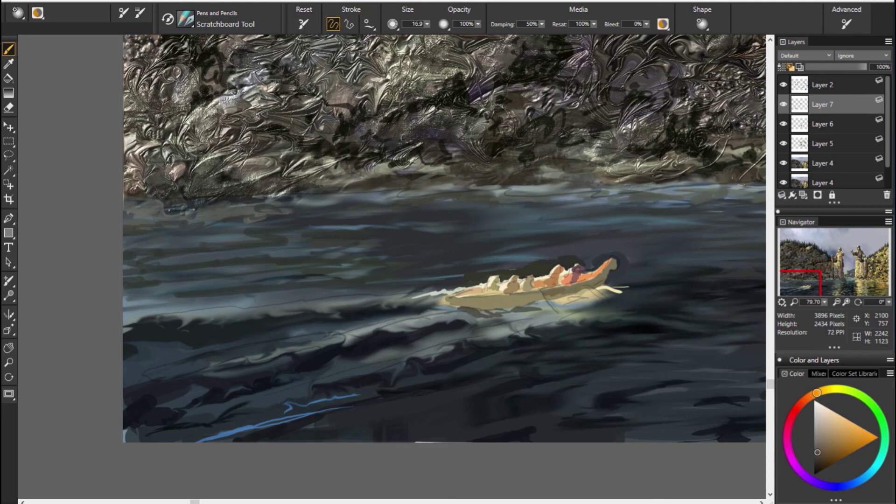
drag(816, 392, 832, 389)
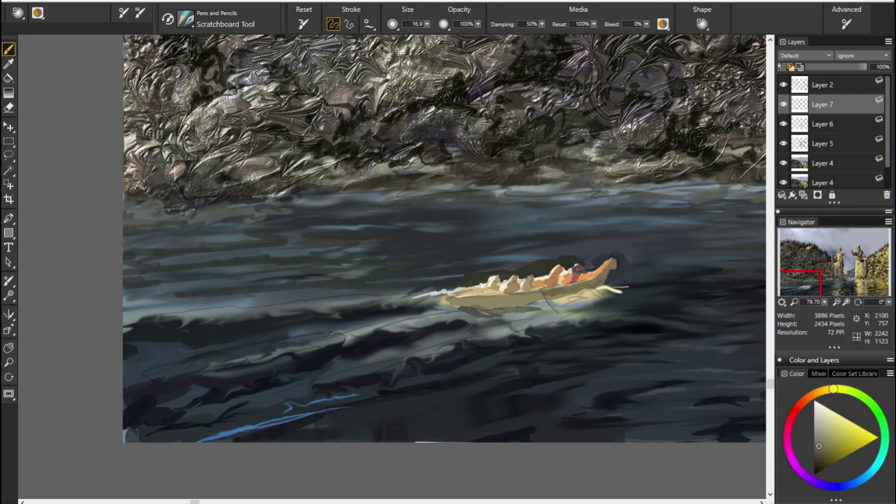
alt+click(529, 310)
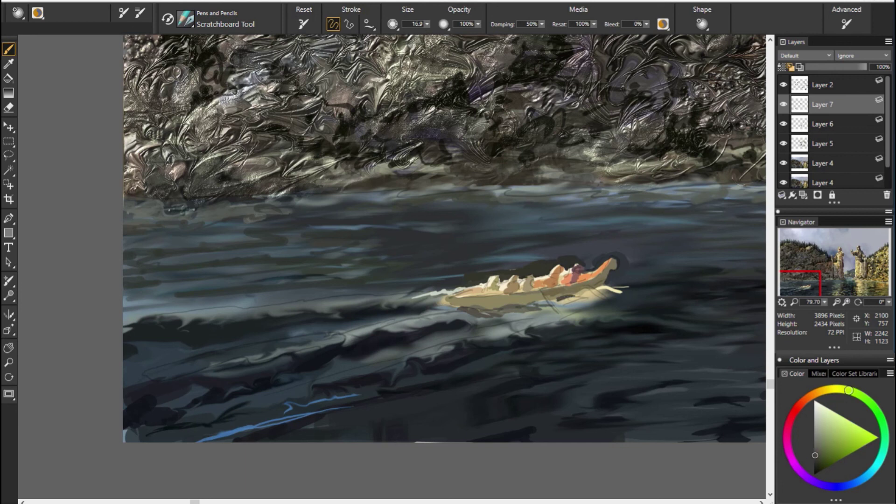
alt+click(577, 302)
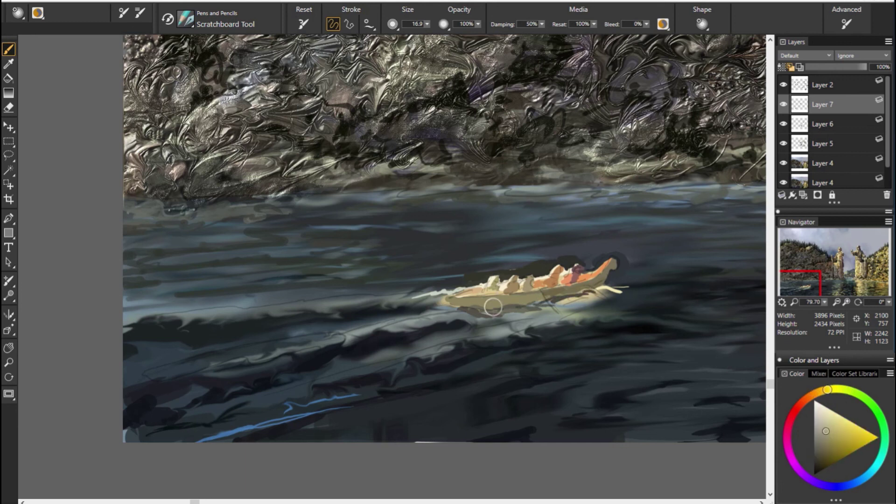
drag(478, 24, 451, 36)
Paint light grey strokes across the dark wave below the boat.
alt+click(567, 299)
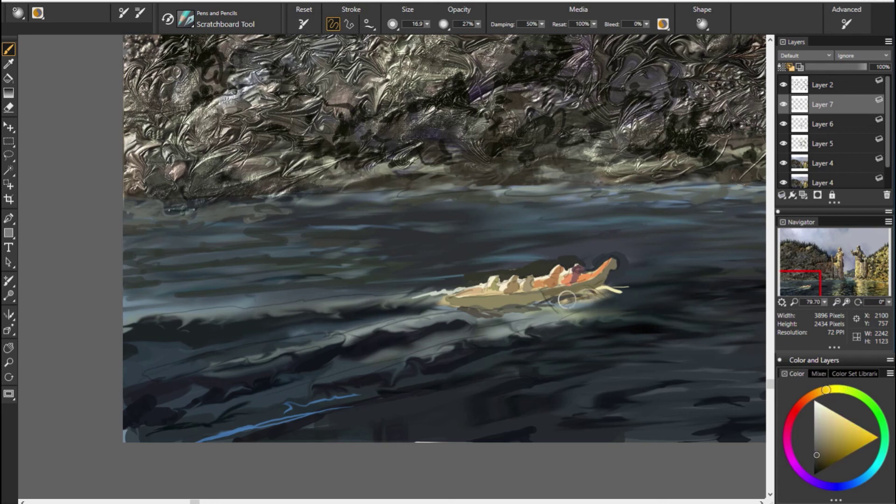
alt+click(522, 313)
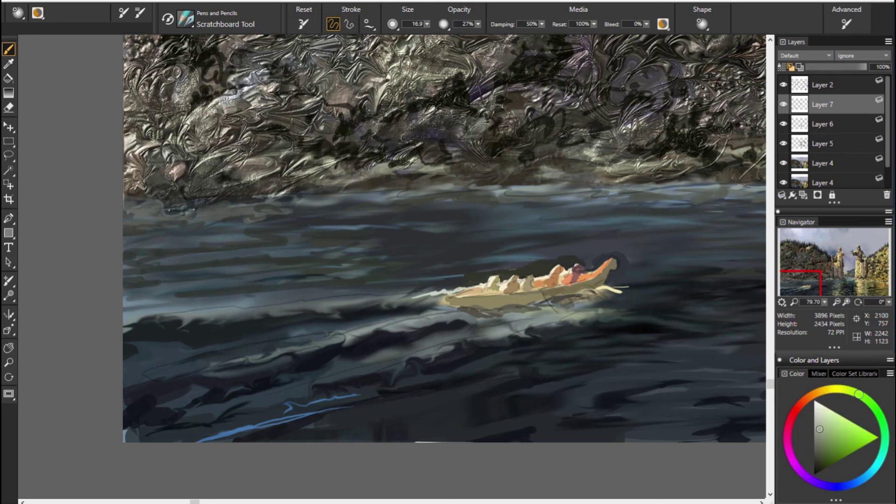
alt+click(532, 325)
alt+click(601, 343)
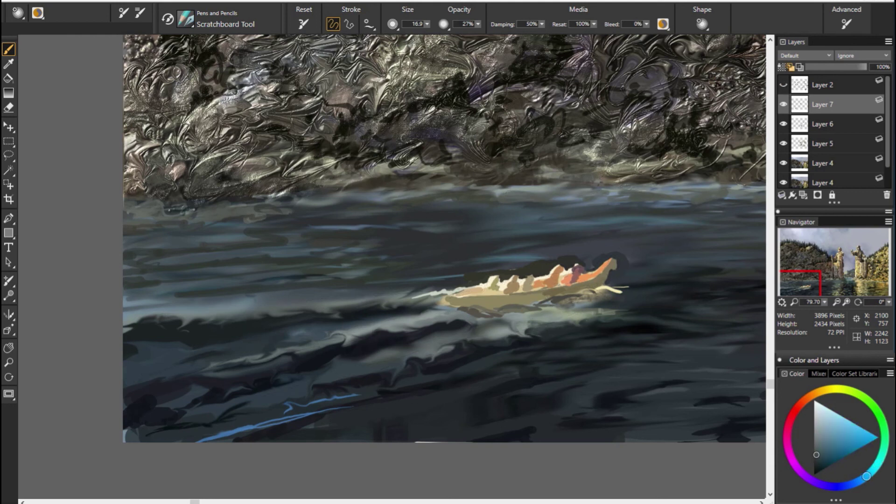
alt+click(494, 330)
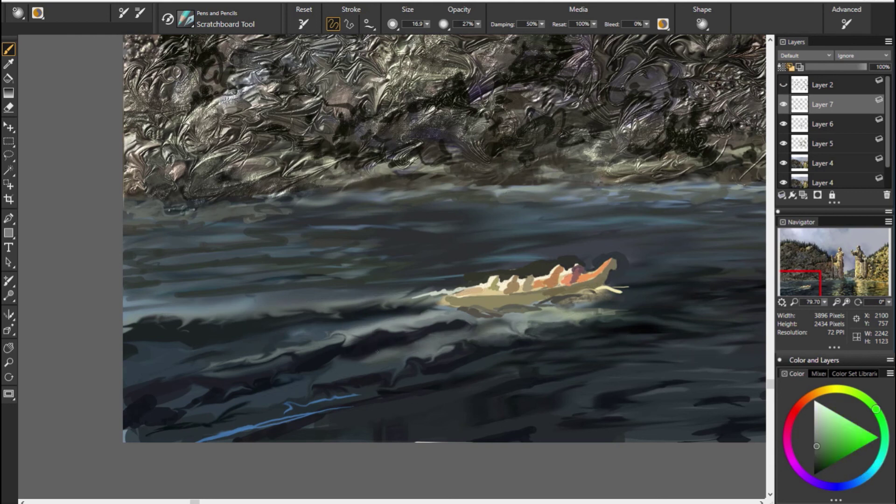
alt+click(520, 334)
drag(490, 335, 448, 337)
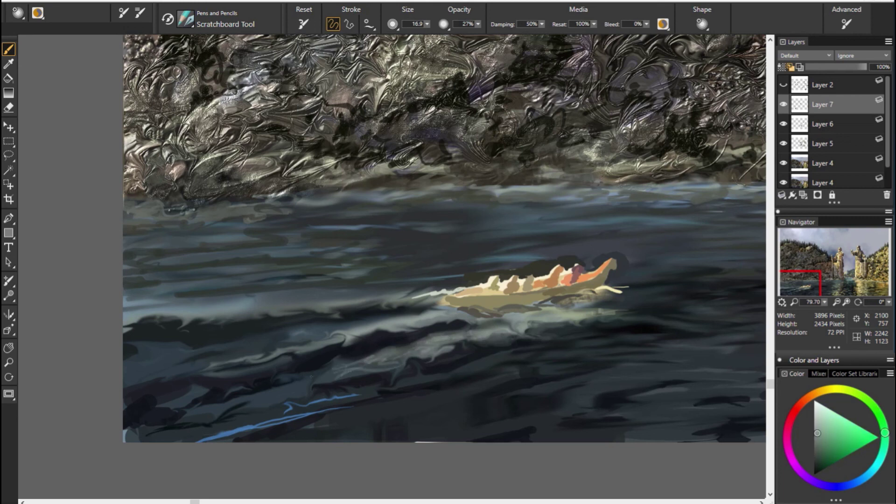
mouse_move(411, 364)
mouse_down()
mouse_move(314, 385)
mouse_move(464, 355)
mouse_up()
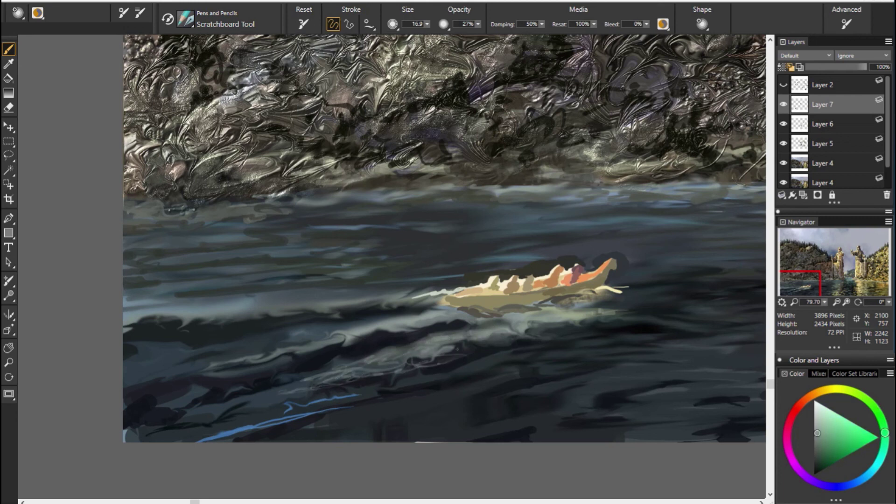
alt+click(494, 367)
Mix a light cyan and paint a light stroke on the lower-left water.
alt+click(460, 345)
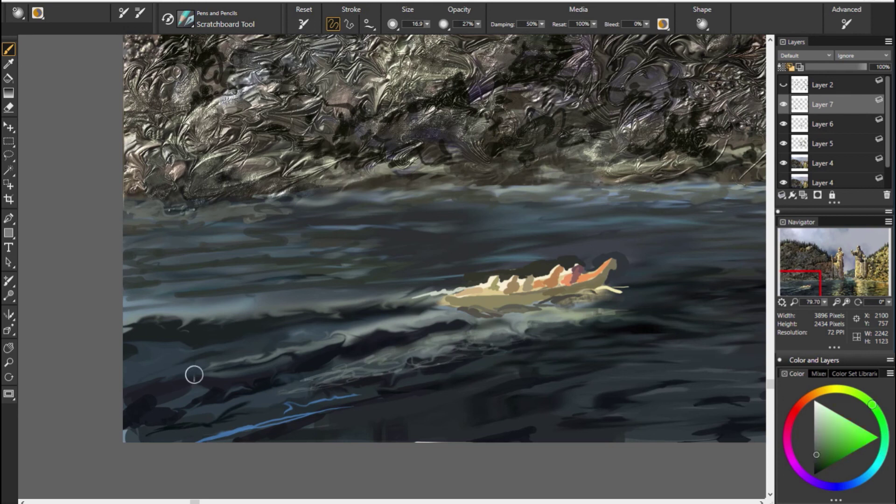
alt+click(227, 410)
alt+click(396, 351)
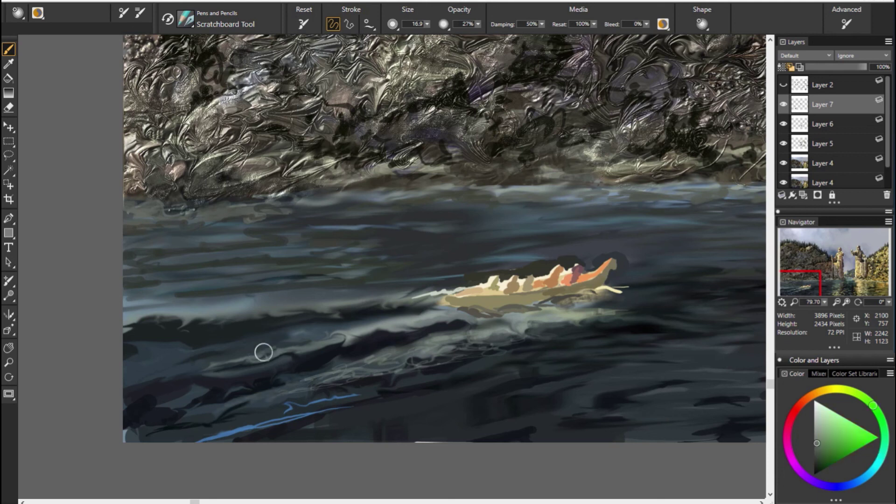
alt+click(383, 327)
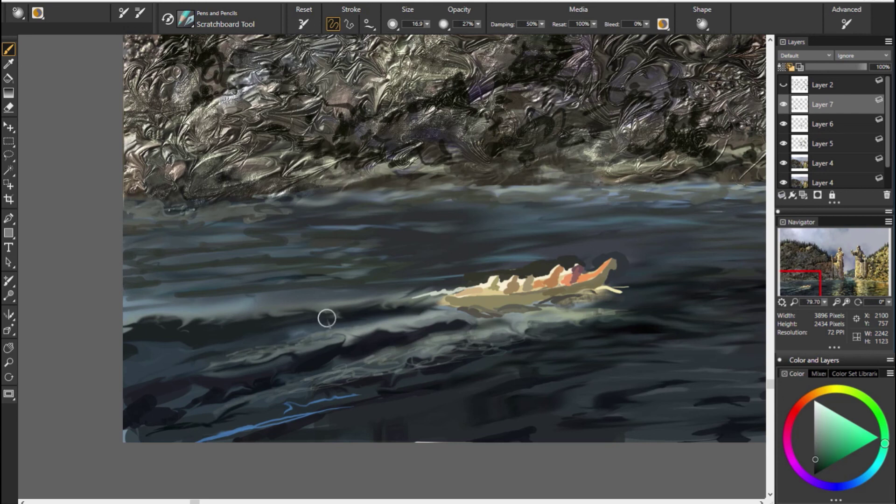
alt+click(552, 346)
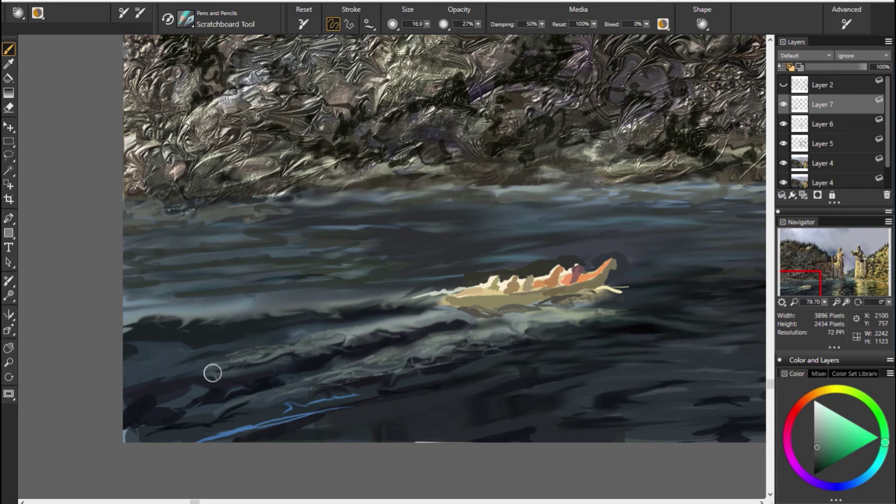
drag(212, 371, 166, 391)
Add light bluish strokes across the dark water toward the left.
alt+click(294, 411)
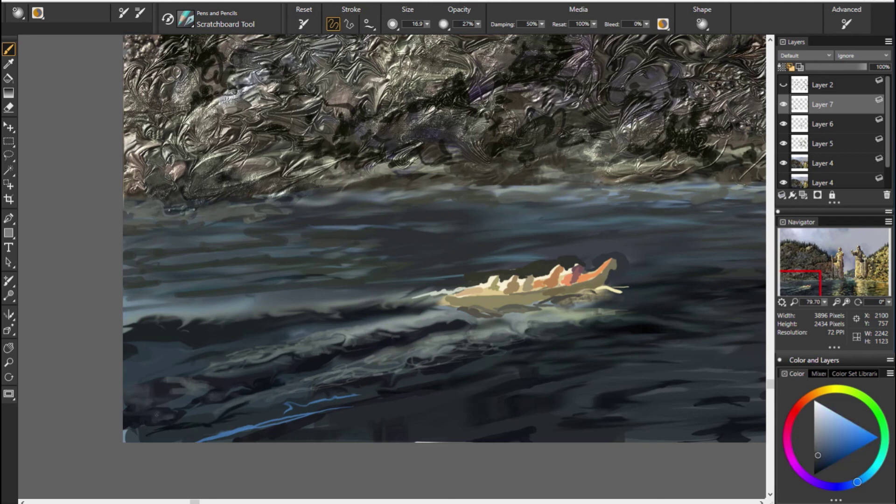
alt+click(163, 389)
alt+click(164, 351)
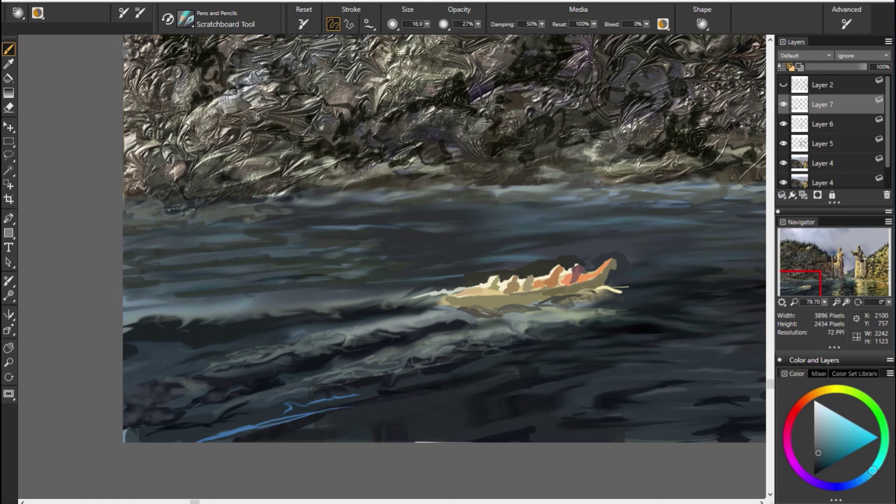
alt+click(157, 348)
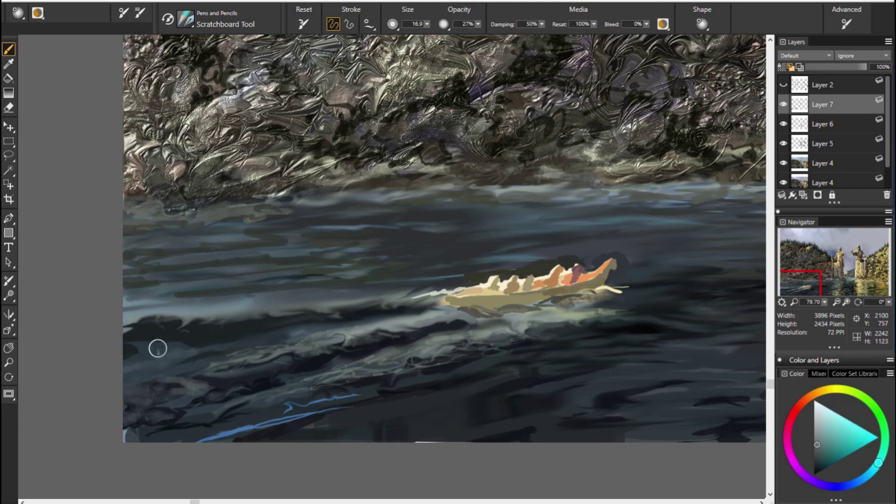
alt+click(303, 335)
drag(260, 349, 183, 368)
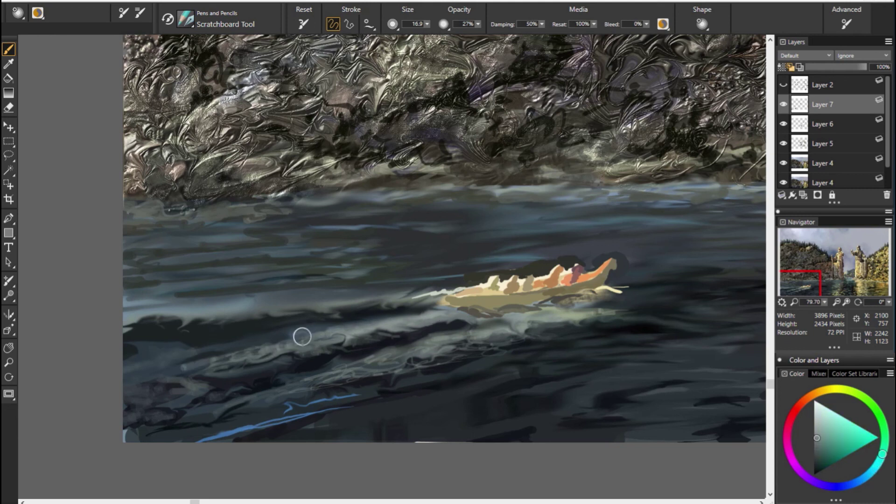
alt+click(302, 336)
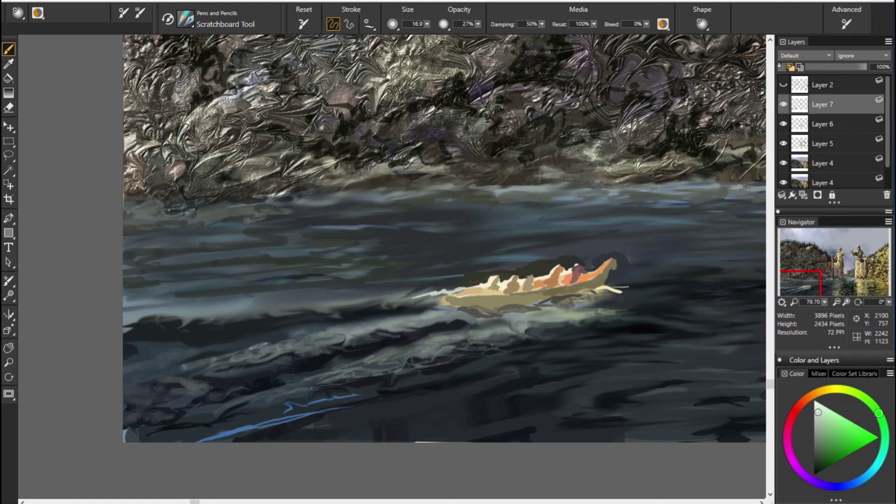
mouse_move(268, 343)
mouse_down()
mouse_move(233, 355)
mouse_move(280, 367)
mouse_move(396, 360)
mouse_up()
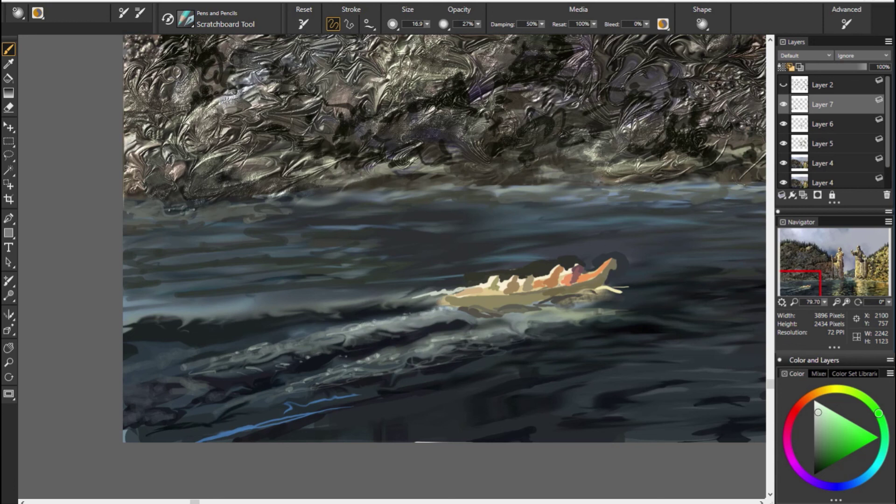
Paint a pale tan wake left of the boat, pale wave-crest highlights and thin dark blue water lines.
alt+click(446, 292)
drag(446, 292, 278, 309)
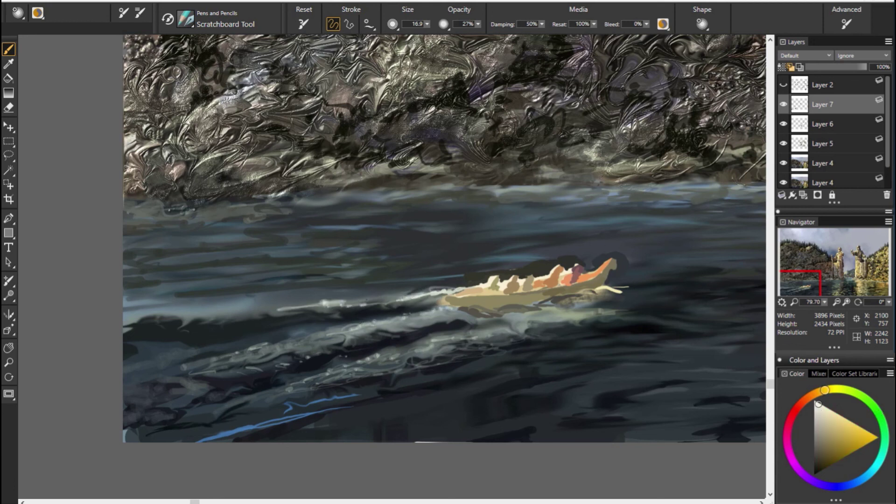
click(878, 463)
click(817, 439)
drag(820, 437, 821, 429)
mouse_move(209, 318)
mouse_down()
mouse_move(133, 327)
mouse_move(276, 316)
mouse_up()
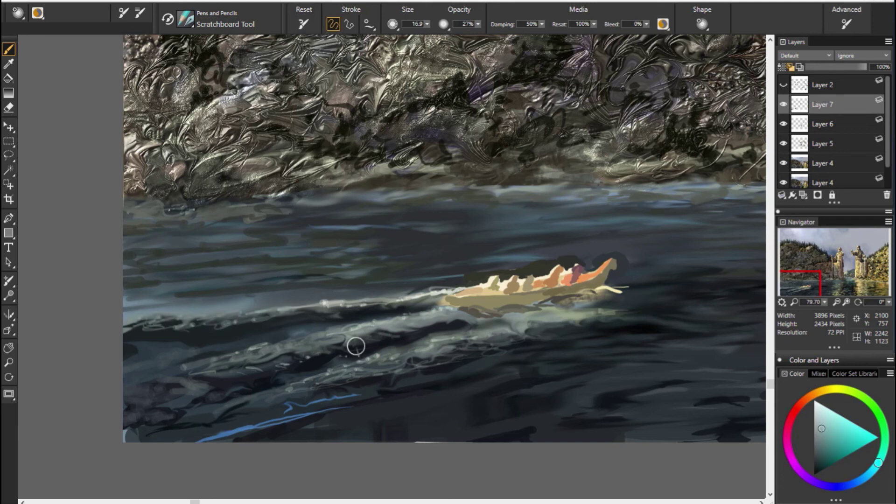
alt+click(642, 354)
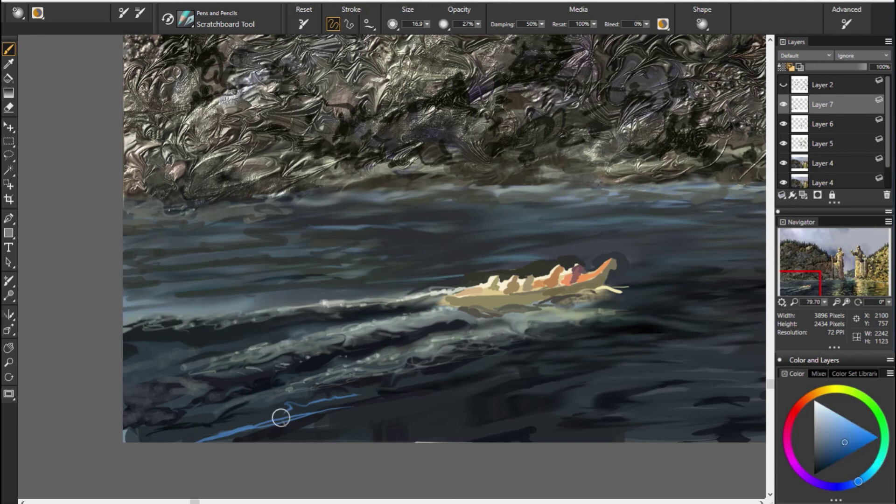
drag(281, 417, 167, 442)
drag(240, 334, 189, 335)
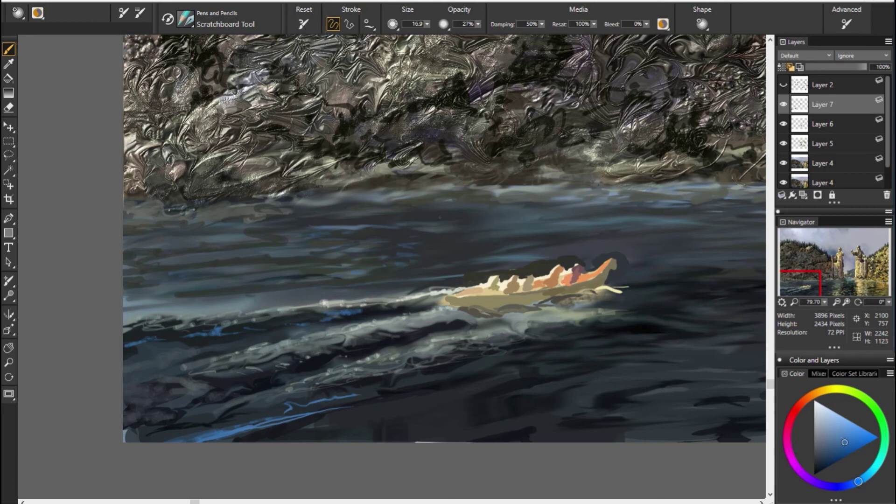
Sample darker water tones and paint dark shadow strokes along the white wake.
alt+click(563, 332)
alt+click(269, 289)
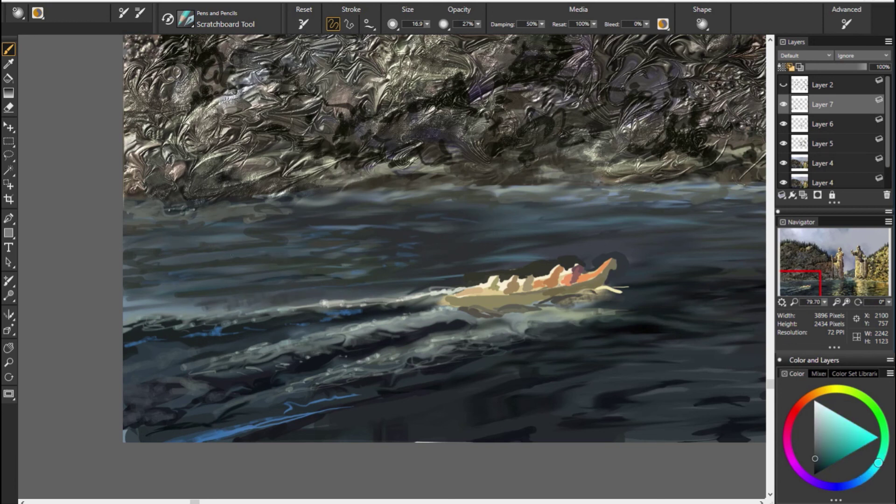
alt+click(488, 261)
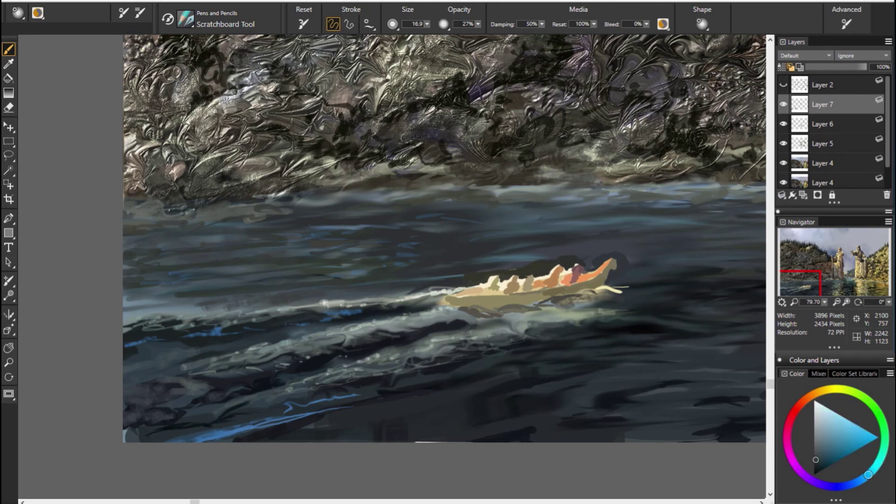
alt+click(513, 268)
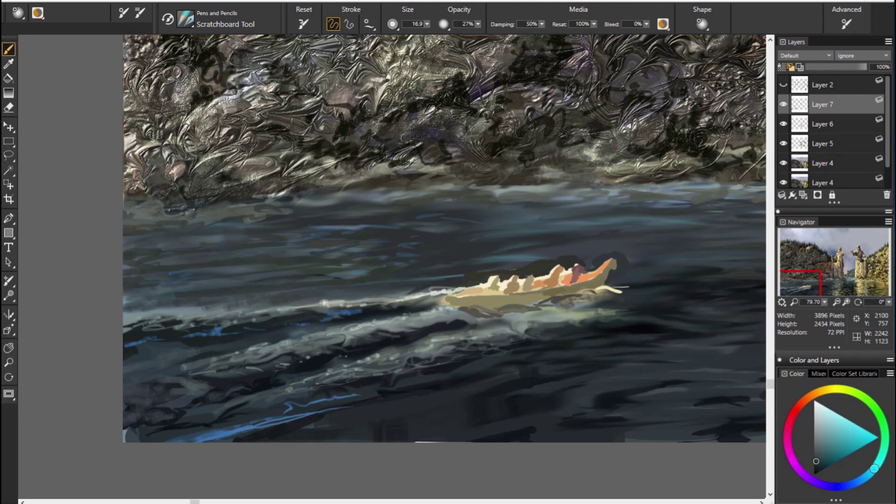
alt+click(611, 265)
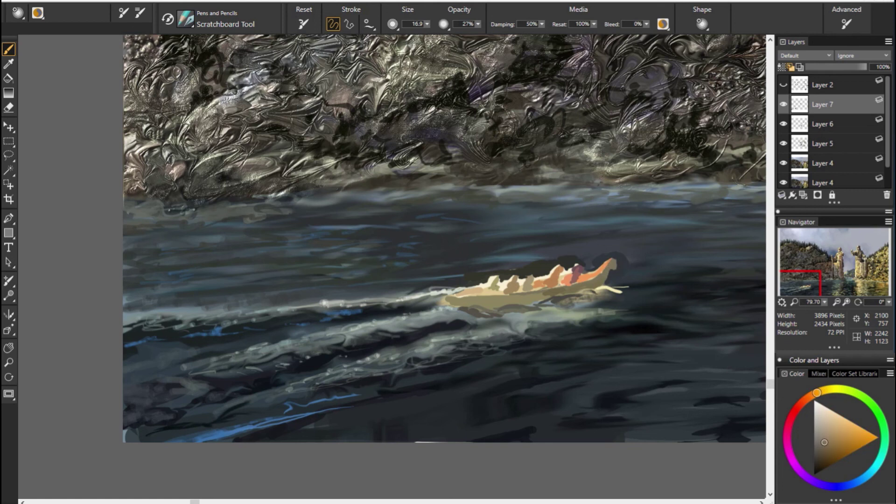
alt+click(673, 304)
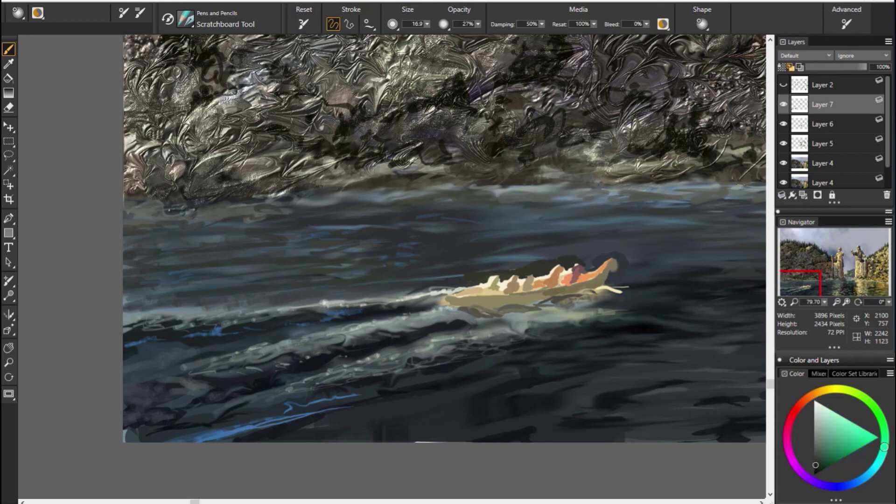
alt+click(610, 312)
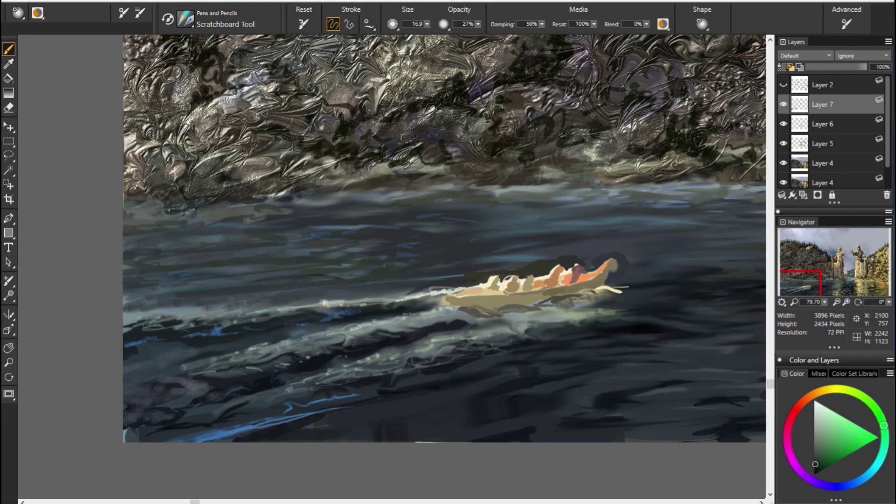
alt+click(437, 302)
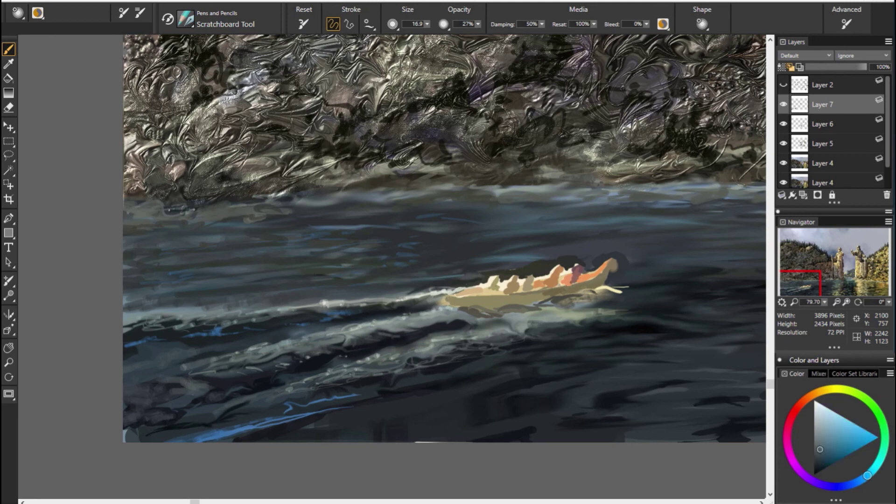
alt+click(488, 280)
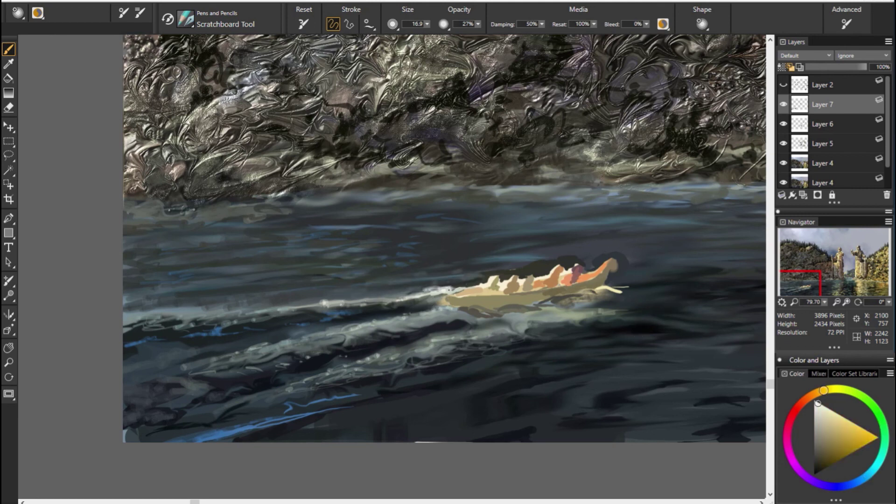
alt+click(434, 301)
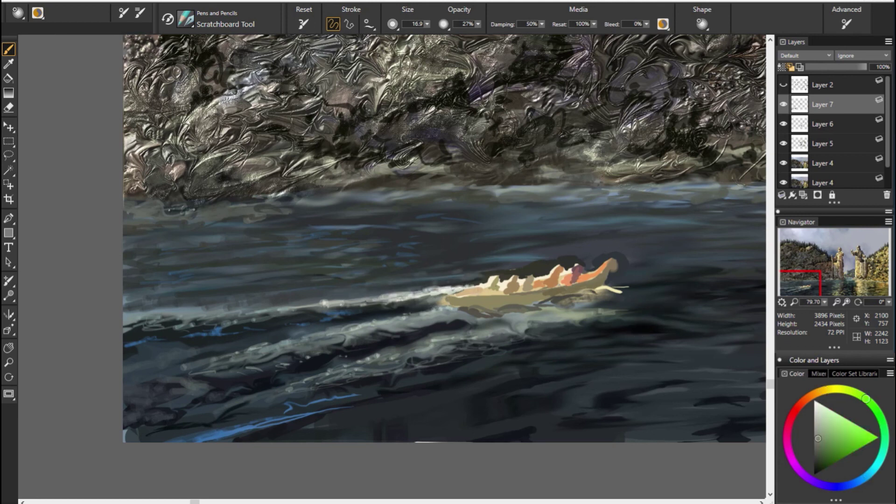
alt+click(388, 305)
drag(366, 308, 441, 295)
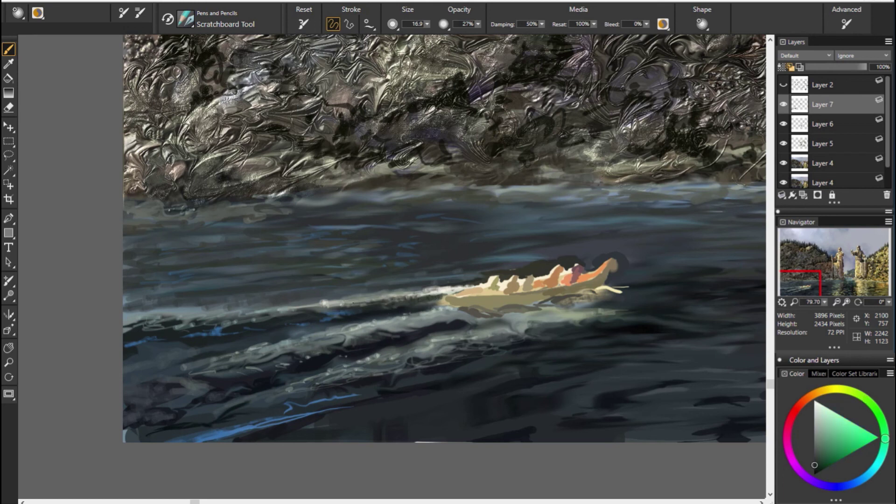
drag(379, 301, 328, 308)
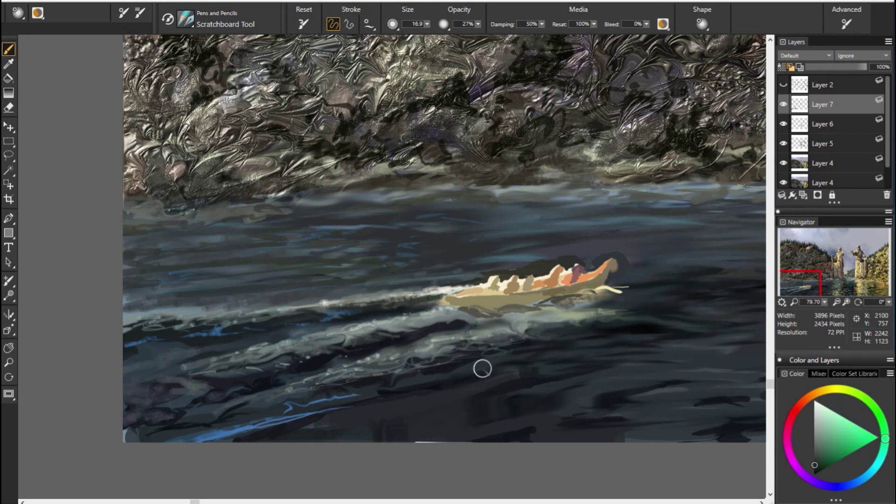
Make Layer 2 visible, paint a pale stroke in the wake beside the boat, and zoom to about 167%.
click(821, 415)
click(783, 85)
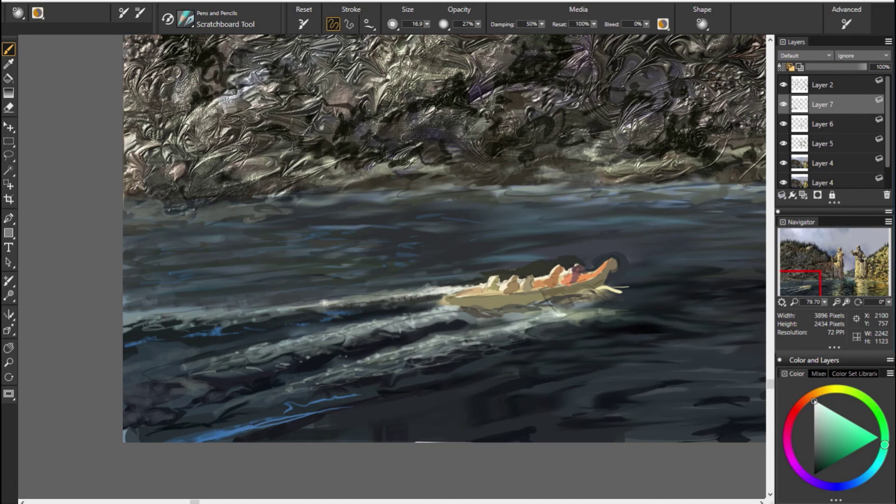
drag(612, 300, 594, 299)
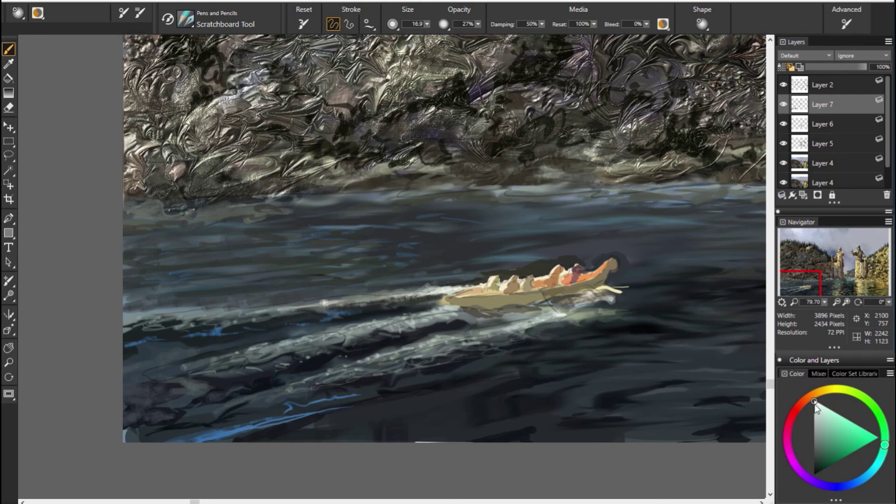
drag(824, 302, 842, 312)
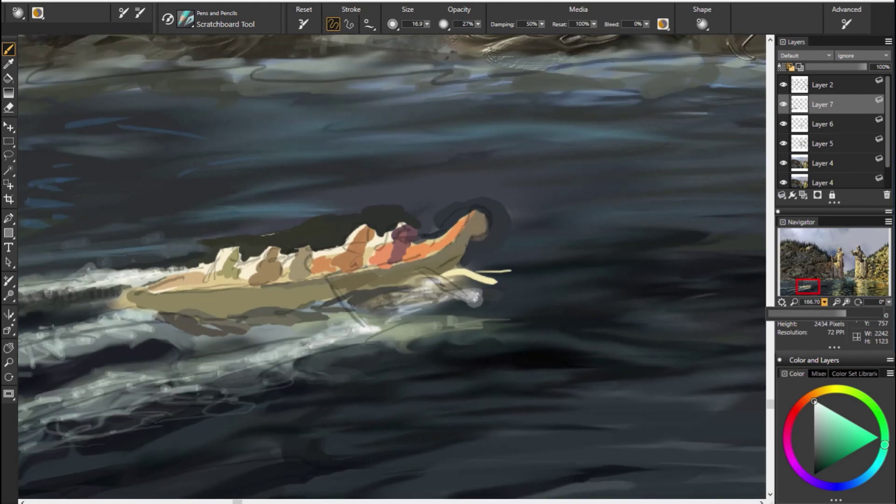
Set the Scratchboard Tool to size 9.5 at full opacity and highlight the bow edge and gunwale.
key(0)
key([)
key([)
key([)
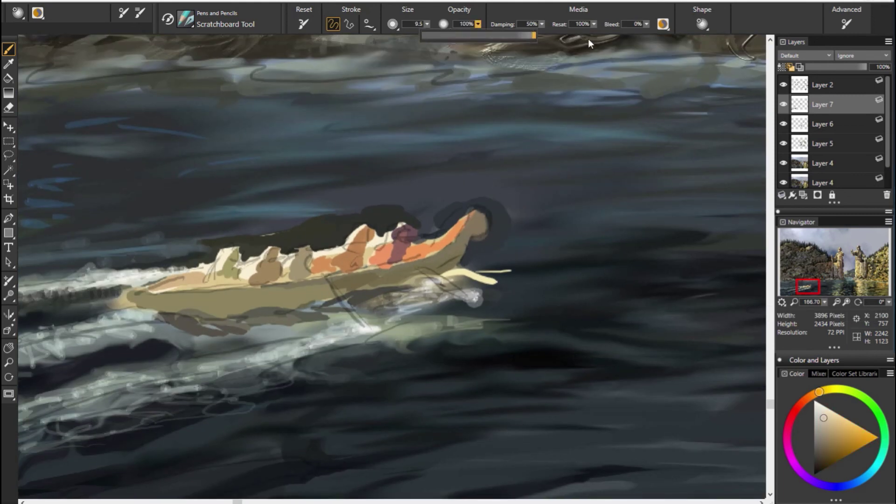
drag(476, 205, 464, 216)
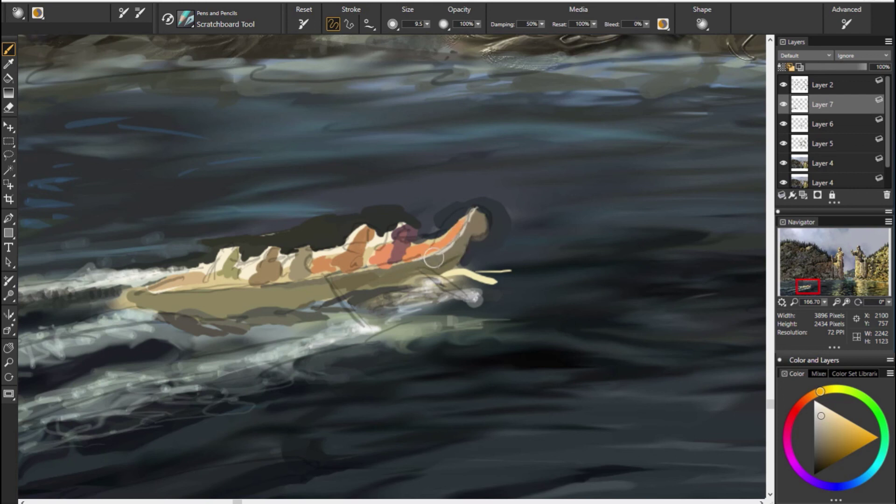
mouse_move(137, 294)
mouse_down()
mouse_move(373, 268)
mouse_move(457, 244)
mouse_move(469, 221)
mouse_up()
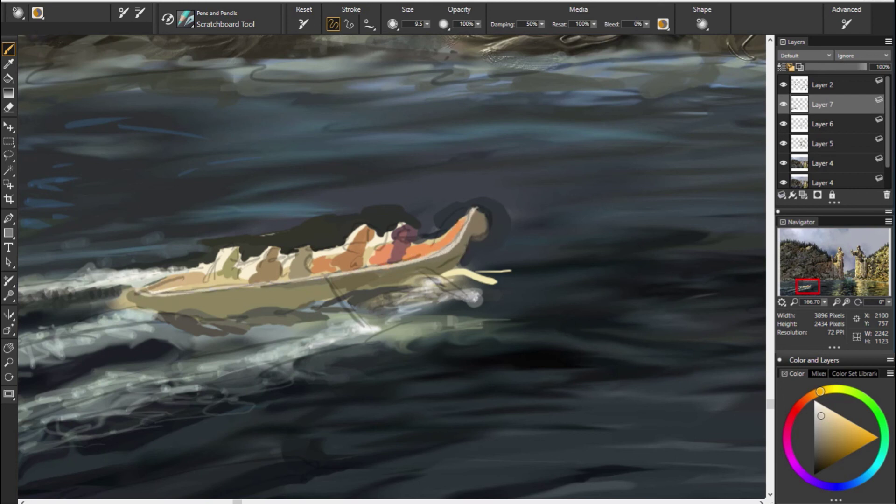
Brighten the upper hull with light yellow-orange, briefly hiding Layer 2's sketch to check.
alt+click(486, 296)
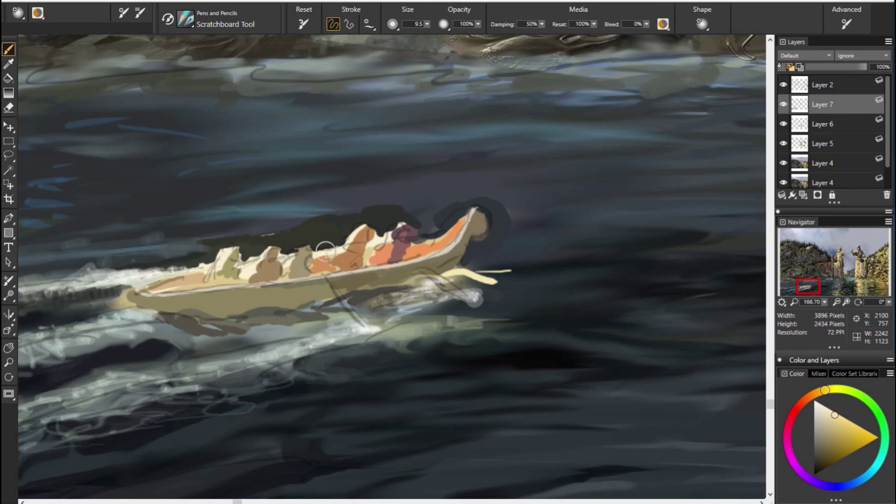
click(783, 85)
click(783, 85)
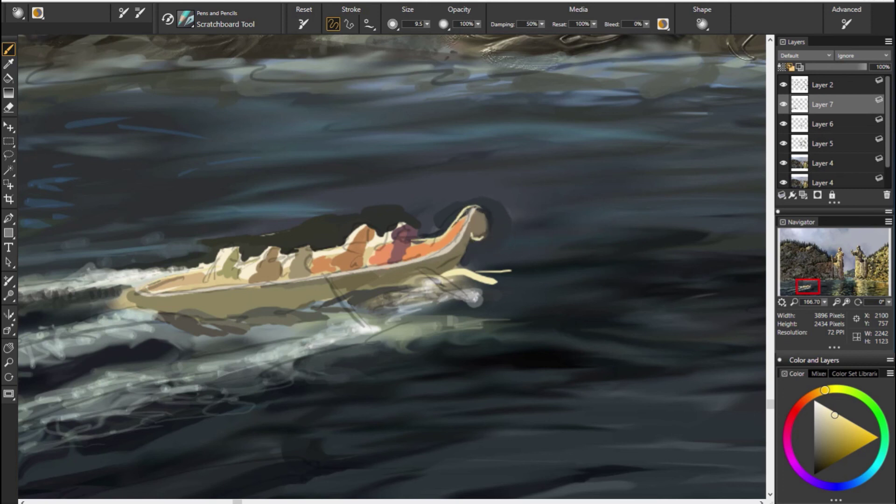
alt+click(472, 214)
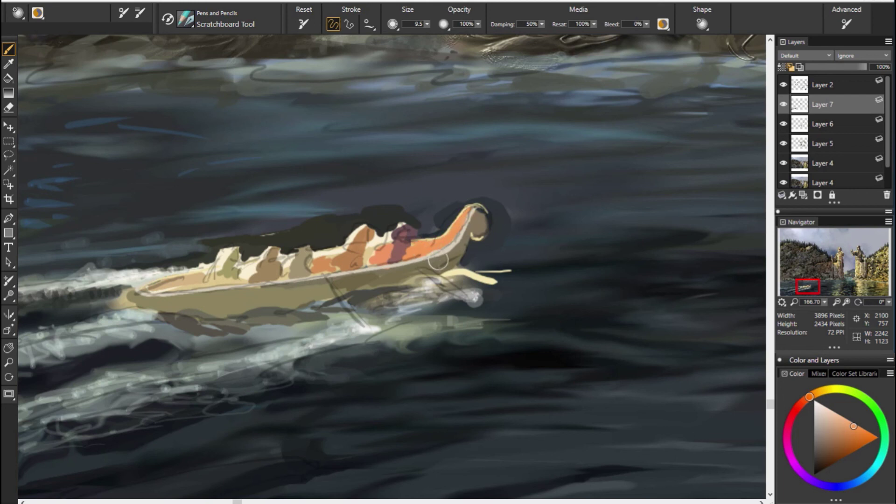
alt+click(495, 279)
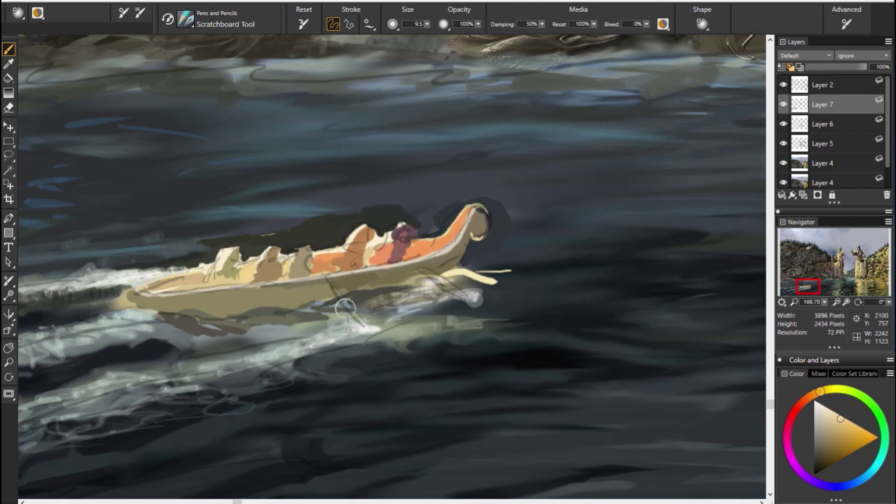
drag(189, 279, 170, 284)
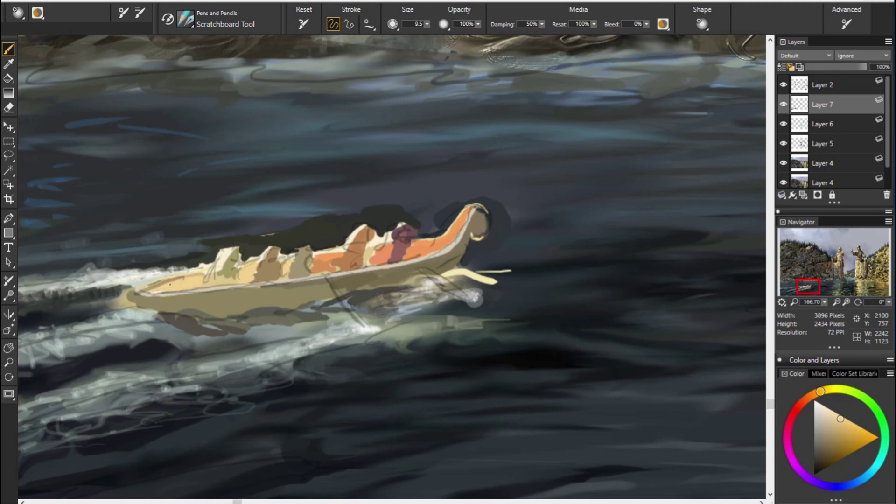
Paint three thin pale ochre oars angling from the hull into the water.
alt+click(200, 299)
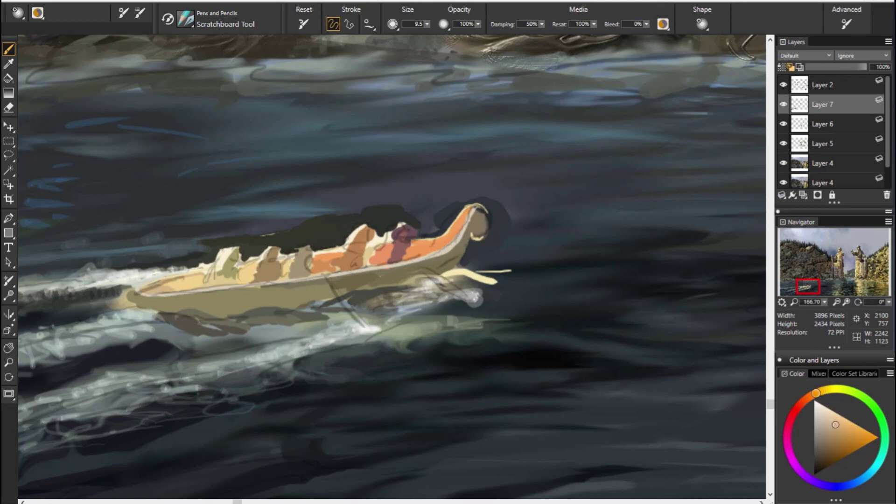
alt+click(271, 302)
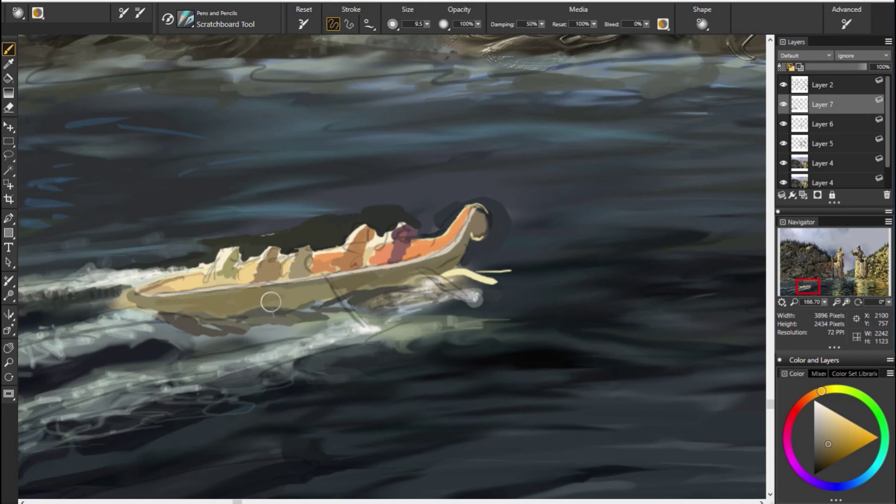
alt+click(419, 319)
drag(247, 288, 246, 317)
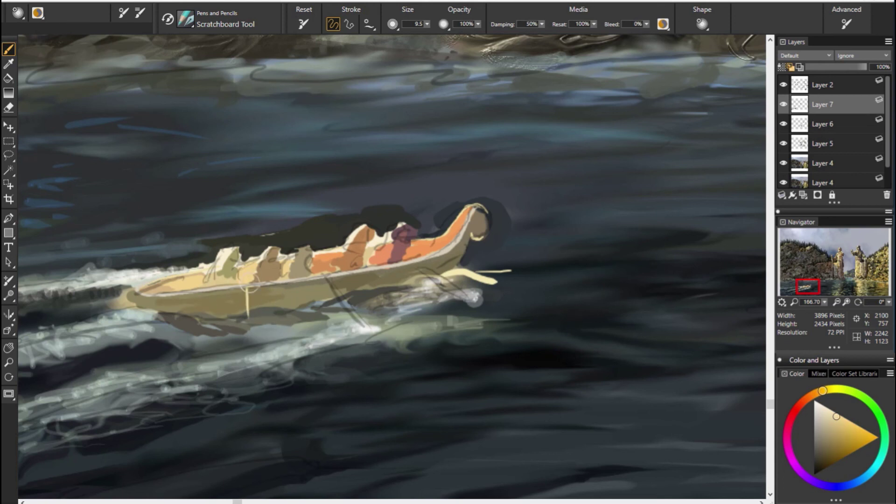
alt+click(351, 299)
drag(326, 278, 357, 317)
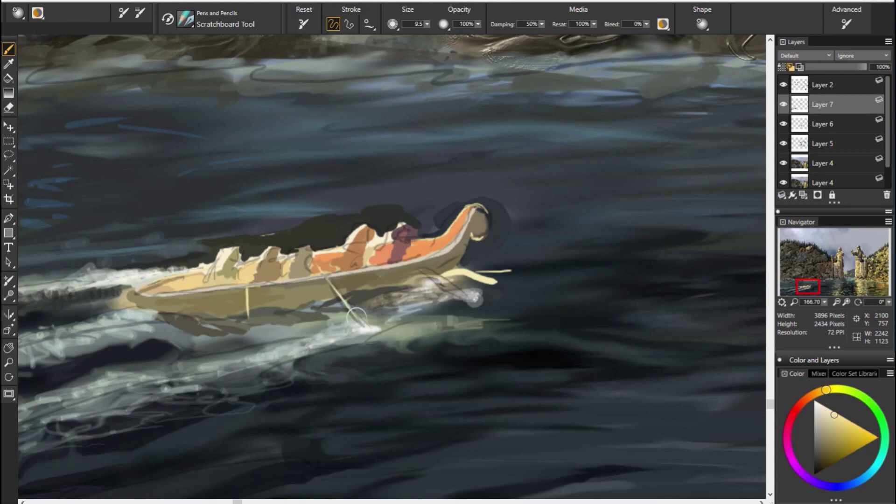
drag(414, 261, 467, 297)
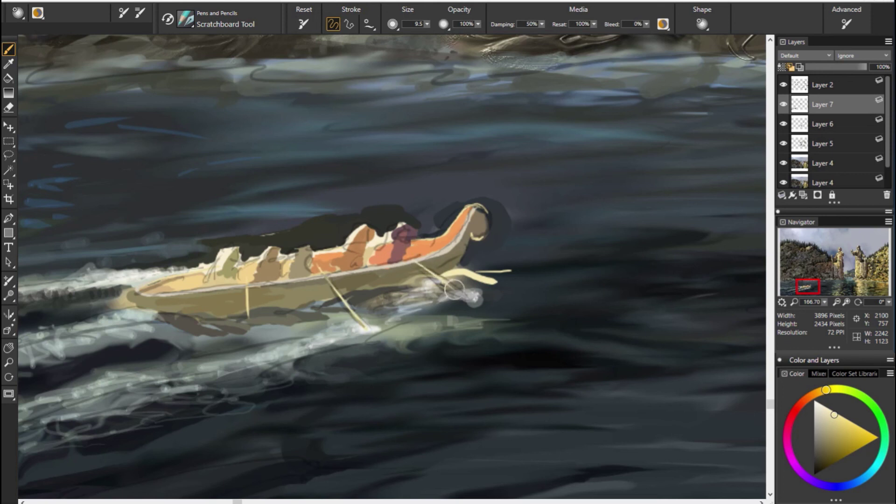
Hide Layer 2's sketch and paint mauve over a traveler's head from sampled colours.
click(783, 85)
alt+click(556, 260)
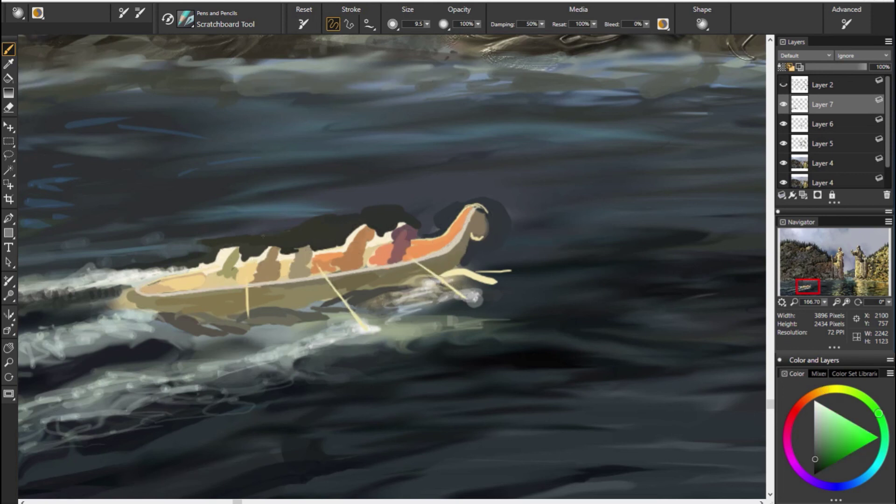
alt+click(332, 242)
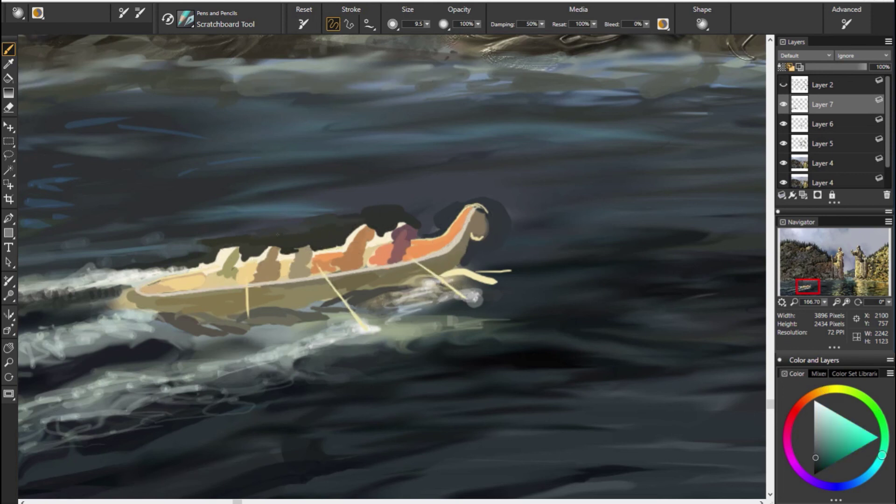
alt+click(389, 235)
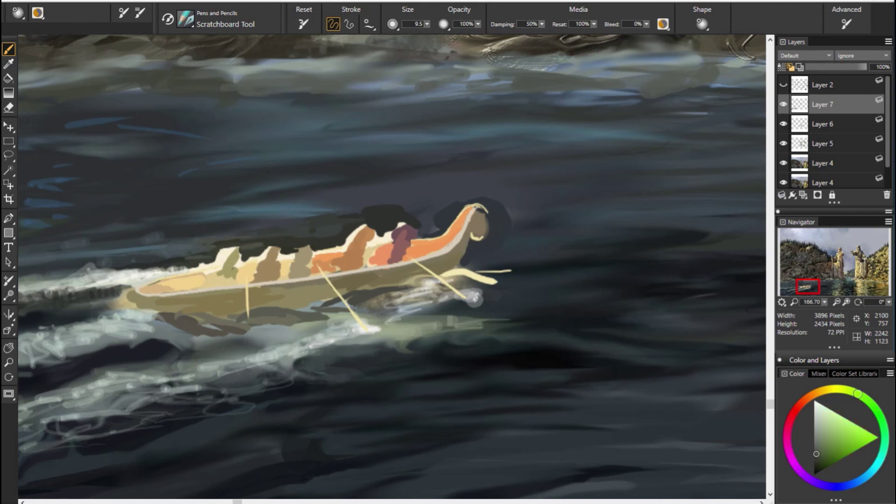
alt+click(280, 262)
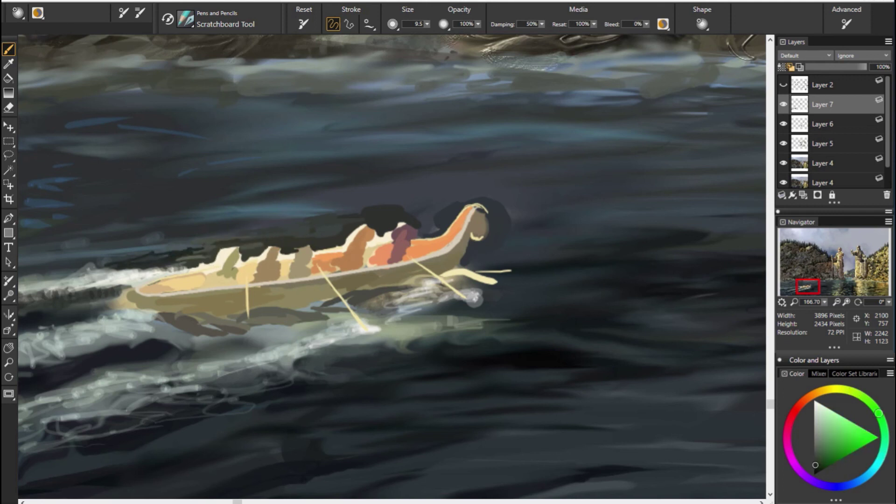
alt+click(567, 272)
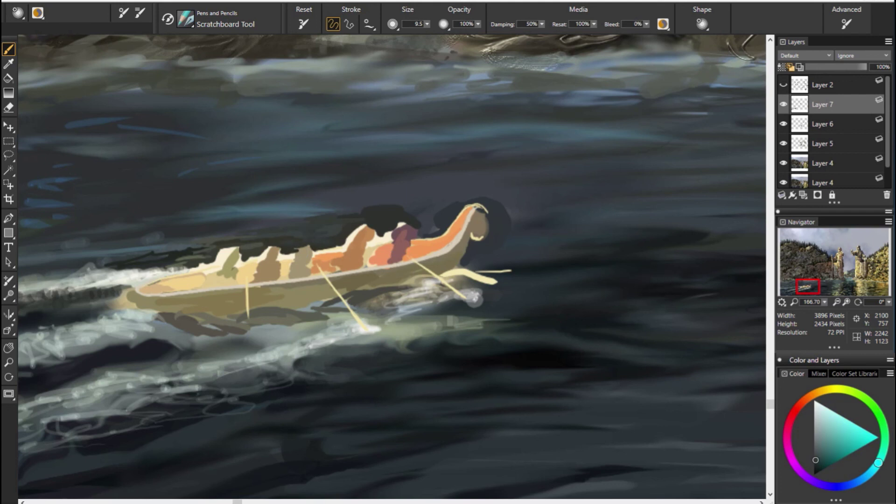
alt+click(287, 249)
alt+click(245, 259)
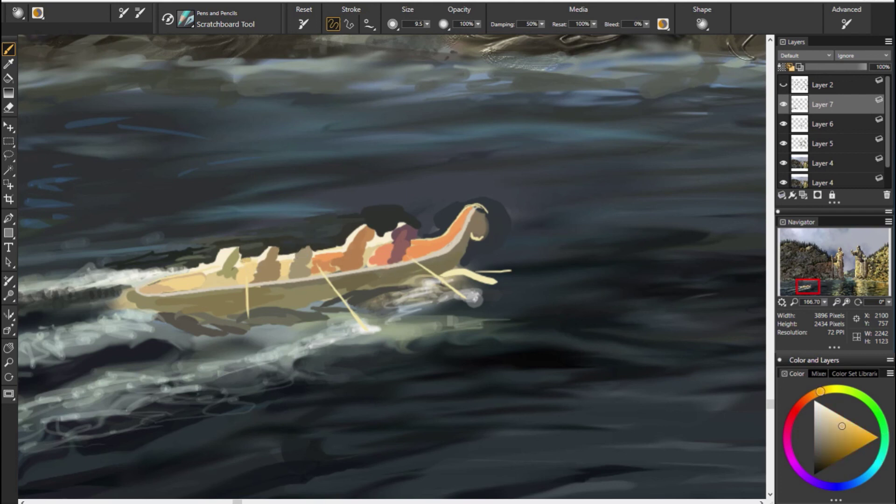
alt+click(223, 251)
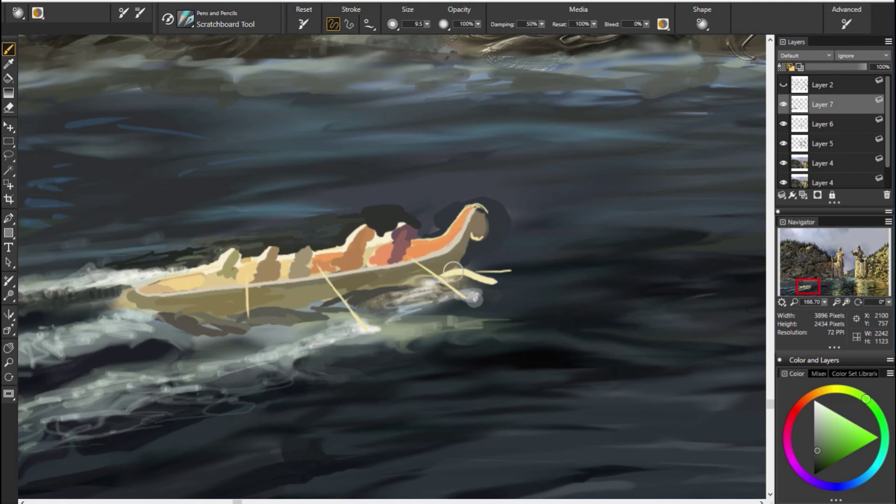
alt+click(474, 298)
alt+click(262, 243)
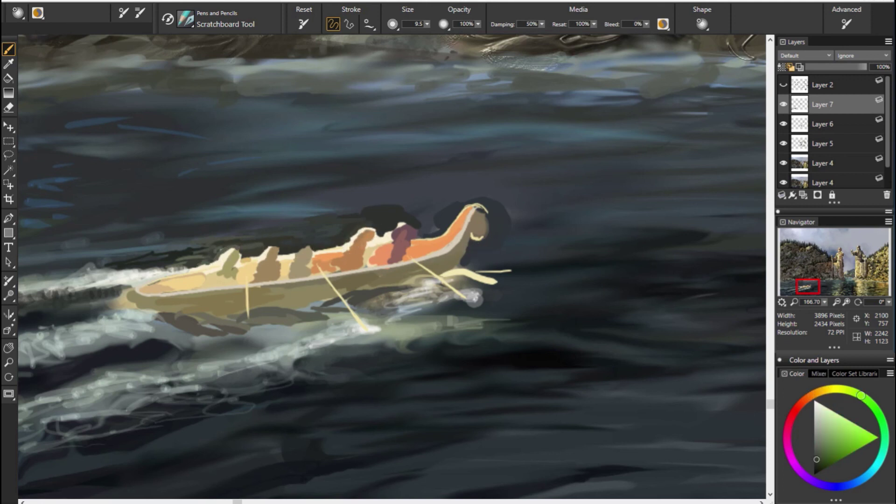
alt+click(403, 237)
mouse_move(402, 238)
mouse_down()
mouse_move(410, 224)
mouse_move(397, 233)
mouse_up()
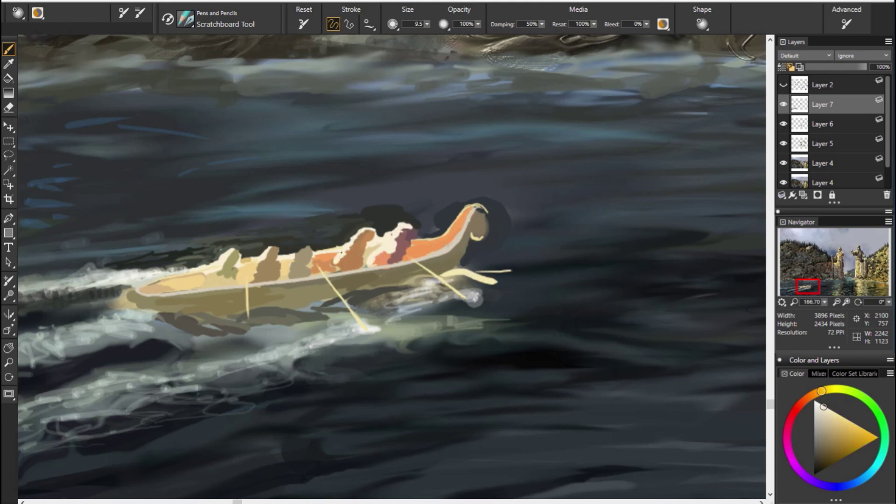
Sample the boat's mauve and orange stripes and mix a lighter, softer orange.
alt+click(406, 254)
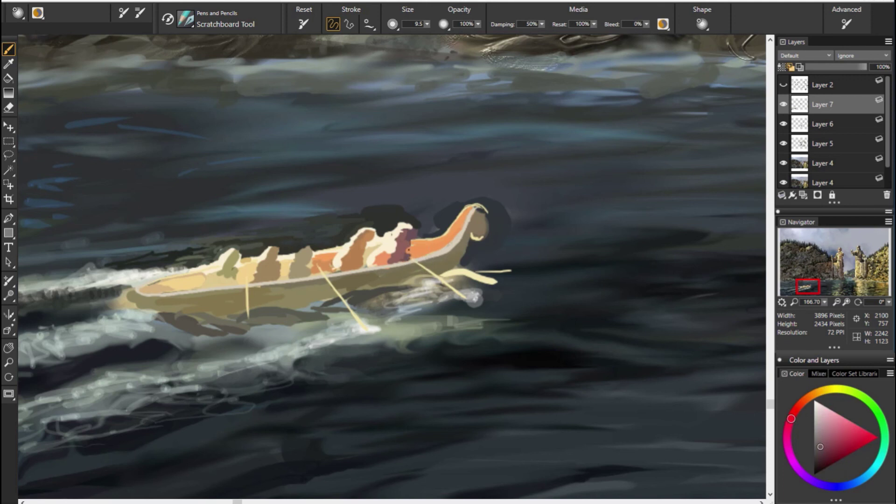
alt+click(362, 258)
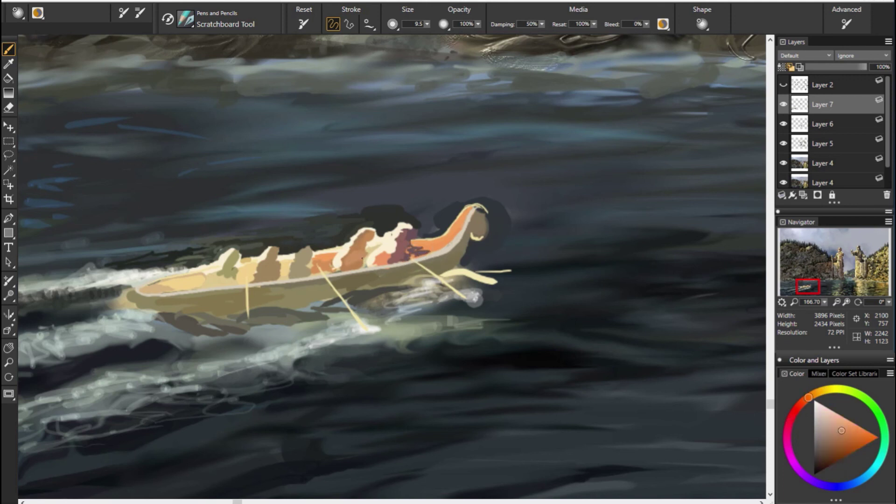
alt+click(433, 235)
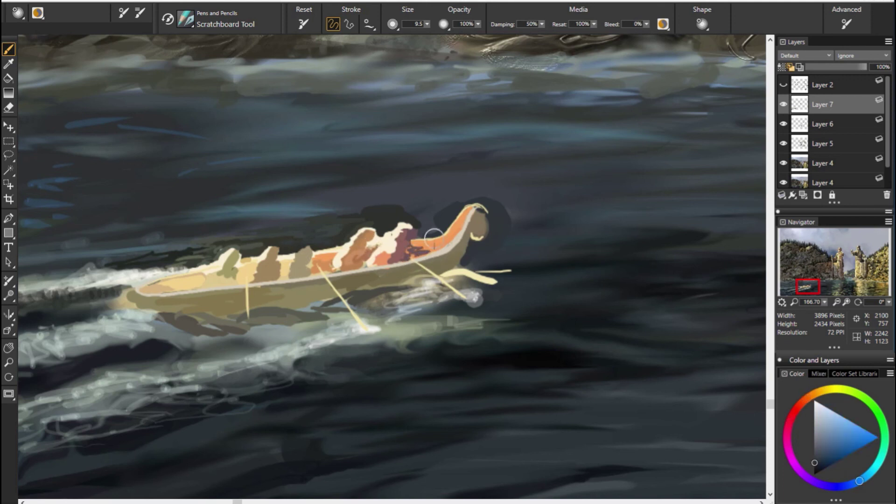
alt+click(504, 276)
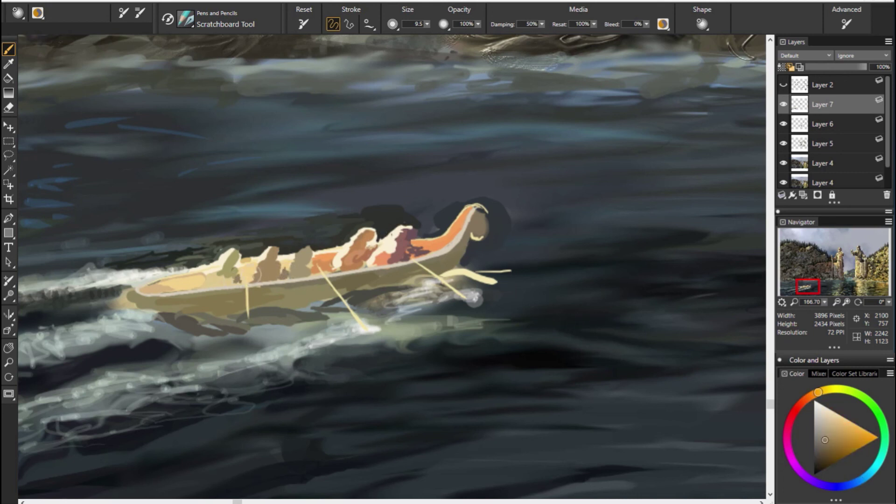
alt+click(205, 282)
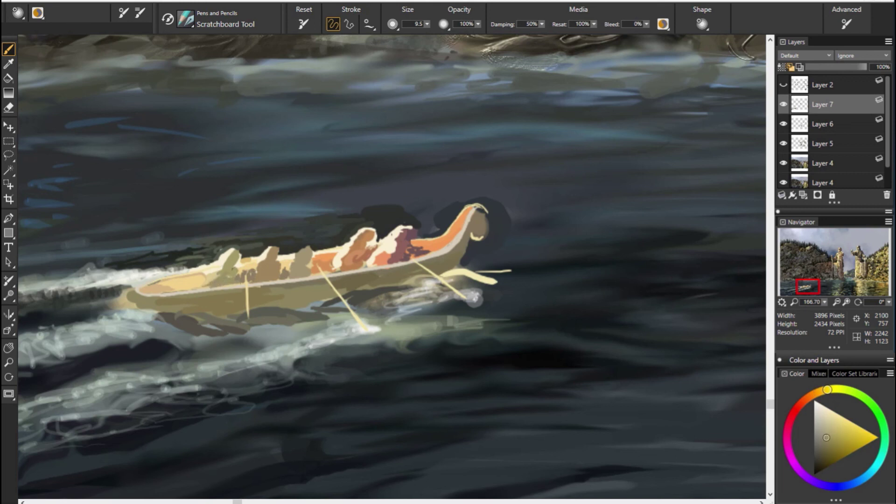
click(828, 442)
drag(826, 390, 816, 393)
click(837, 424)
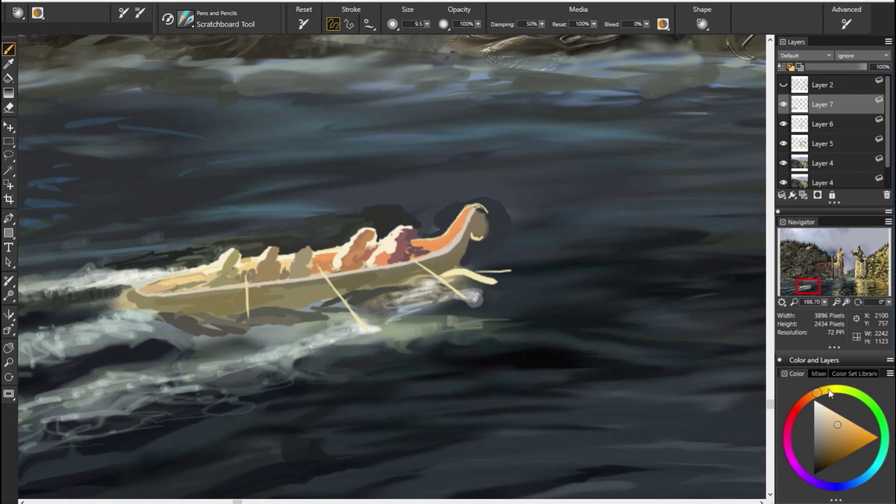
Sample oranges, tans and a crimson red from the boat and travelers.
alt+click(290, 266)
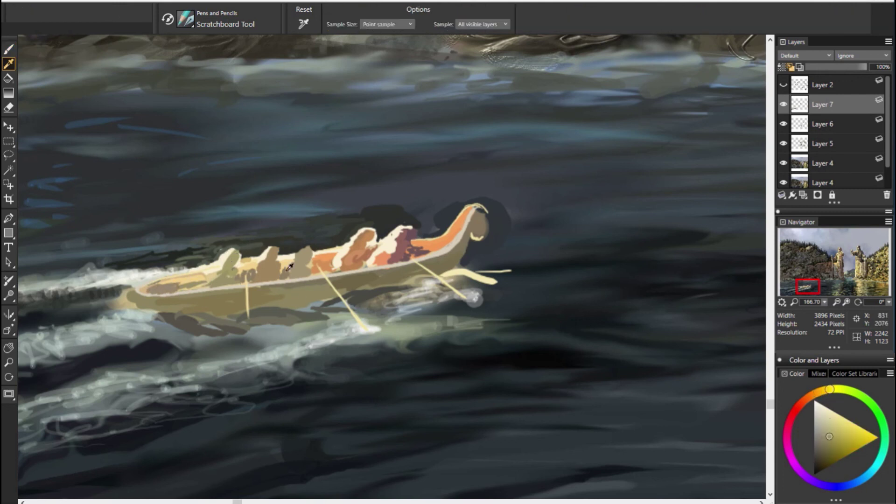
alt+click(268, 252)
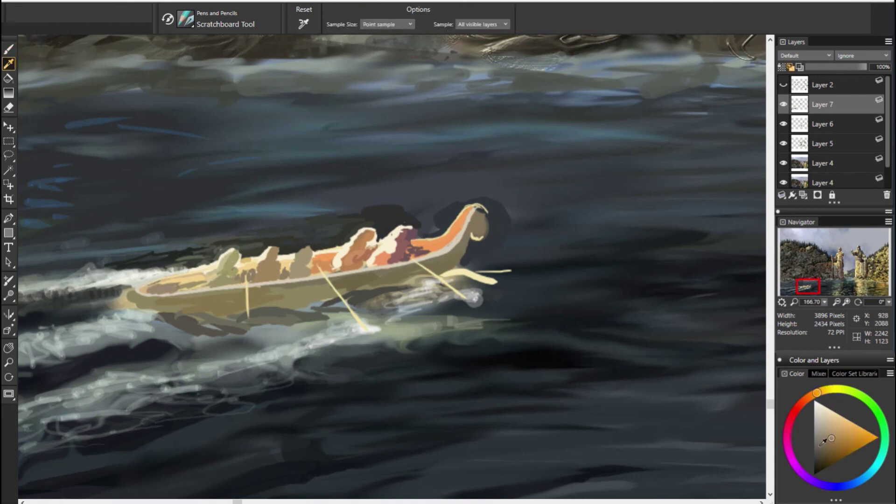
alt+click(292, 255)
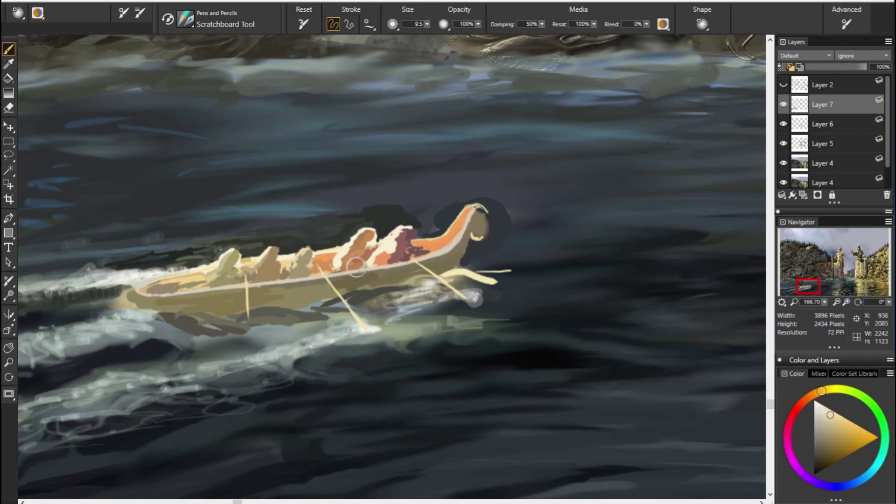
alt+click(366, 254)
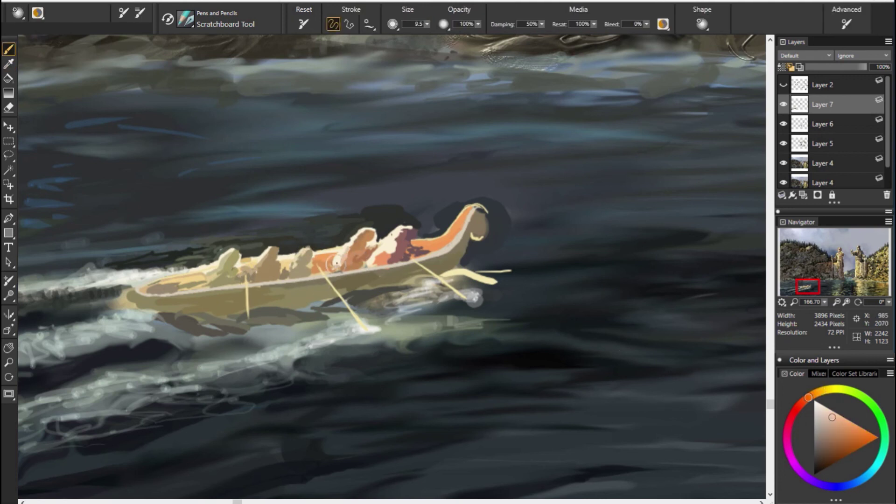
alt+click(410, 295)
alt+click(390, 226)
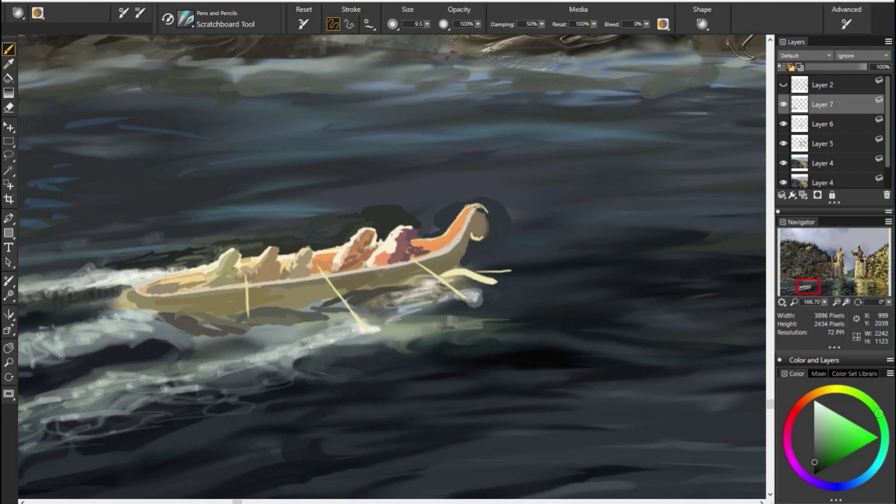
alt+click(403, 239)
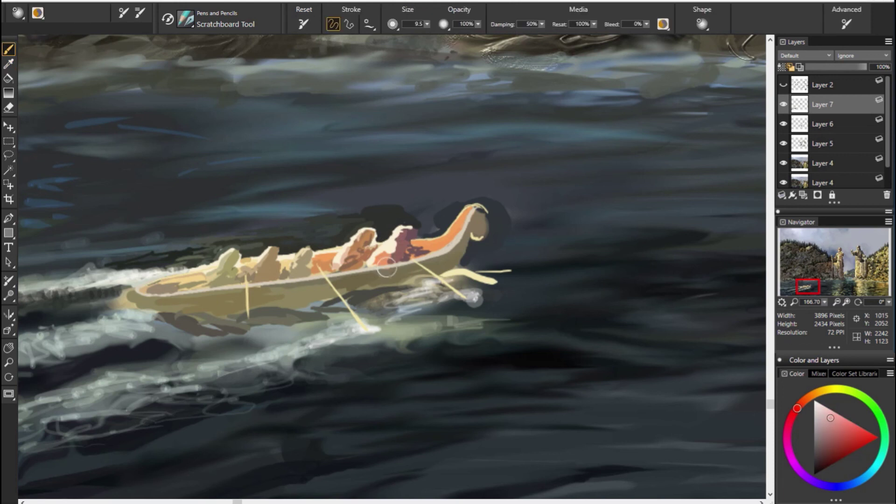
alt+click(407, 264)
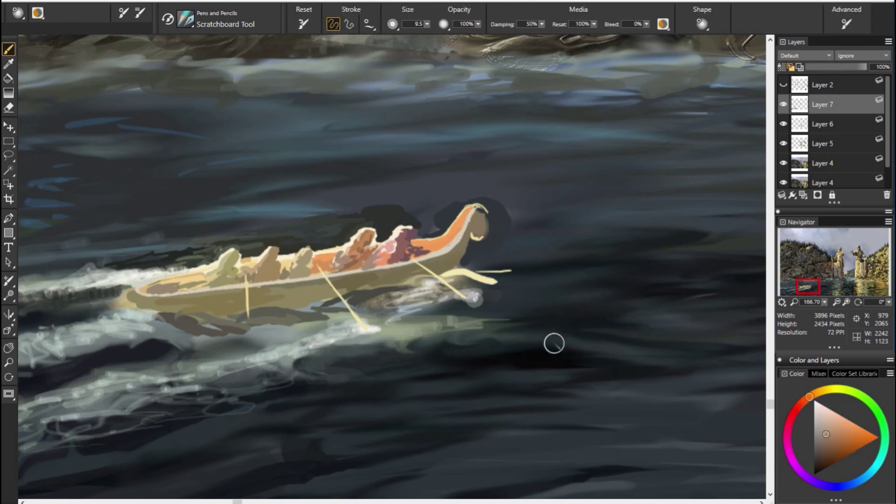
alt+click(426, 305)
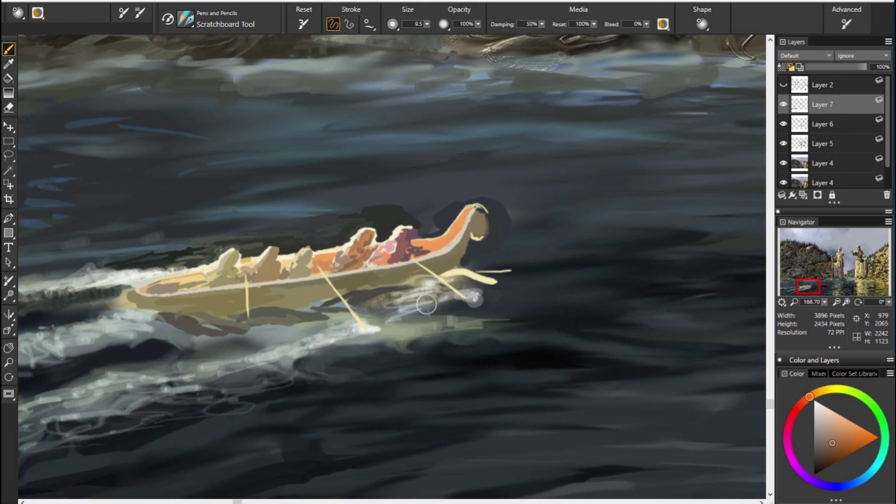
Sample deep reds, pinkish reds and orange-yellow from the seated figures.
alt+click(361, 273)
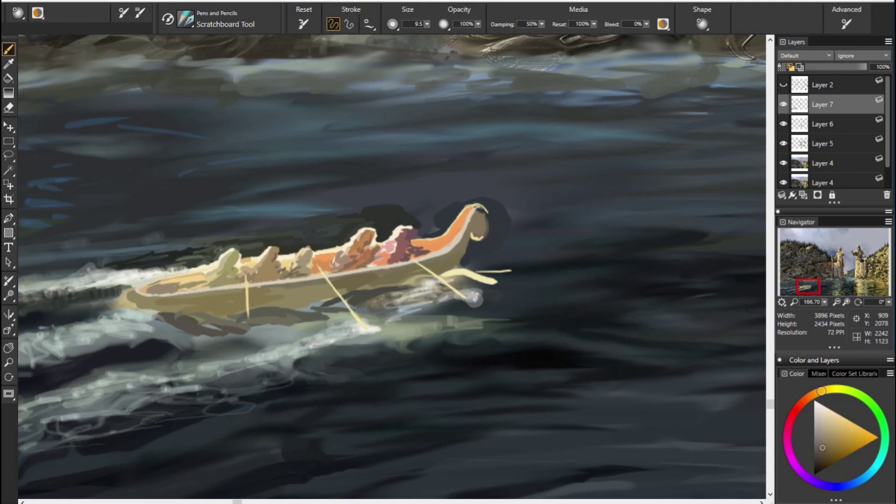
alt+click(395, 247)
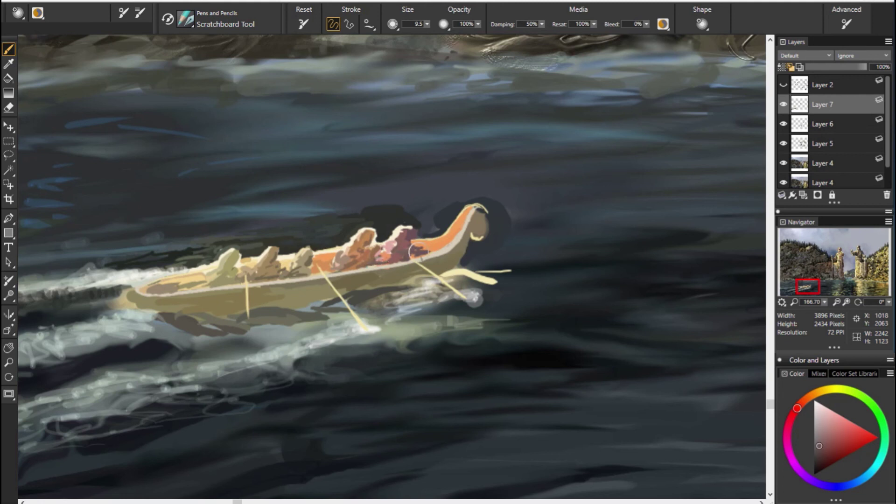
alt+click(394, 251)
alt+click(408, 252)
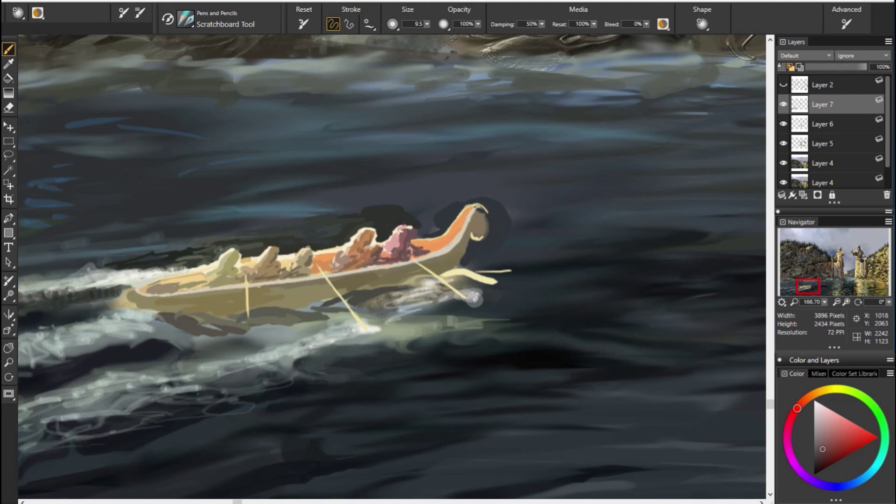
alt+click(273, 255)
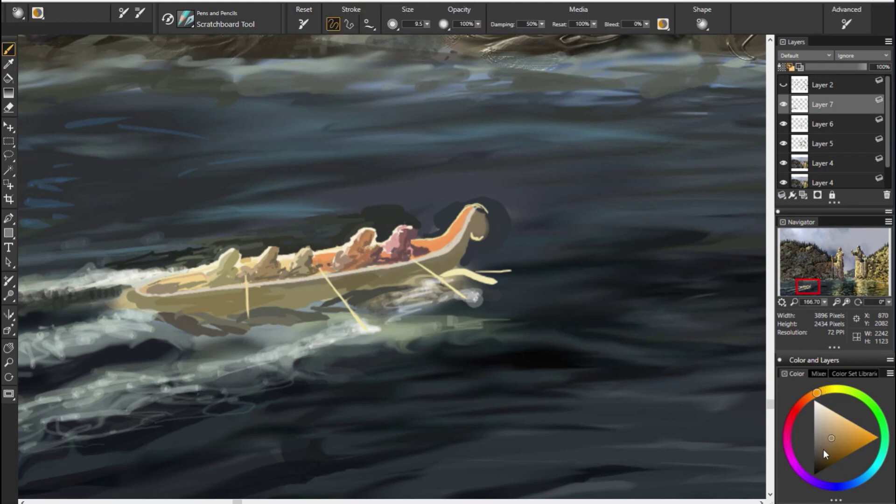
alt+click(276, 270)
Dab dark shading on the first traveler's head, then sample more yellow and orange tones.
alt+click(238, 261)
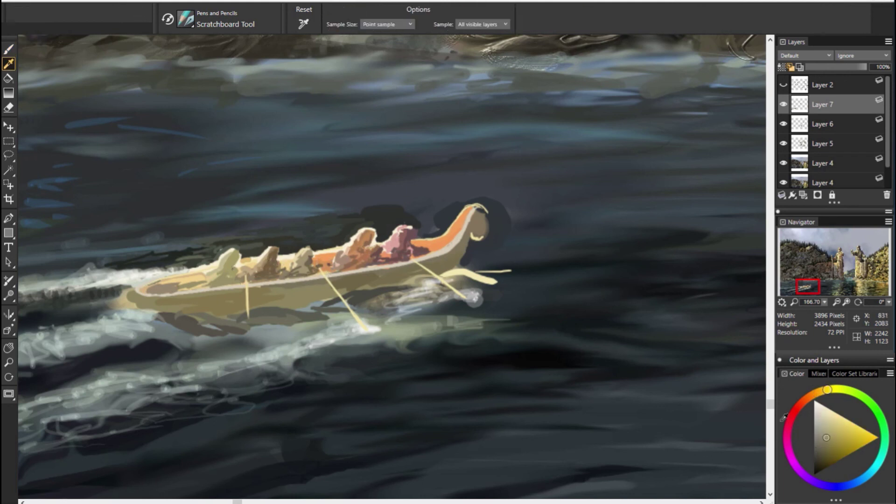
click(238, 262)
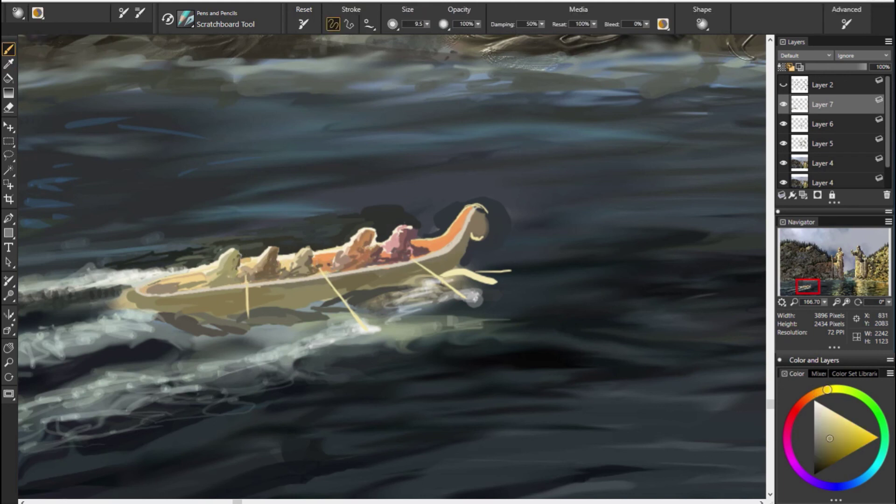
alt+click(234, 266)
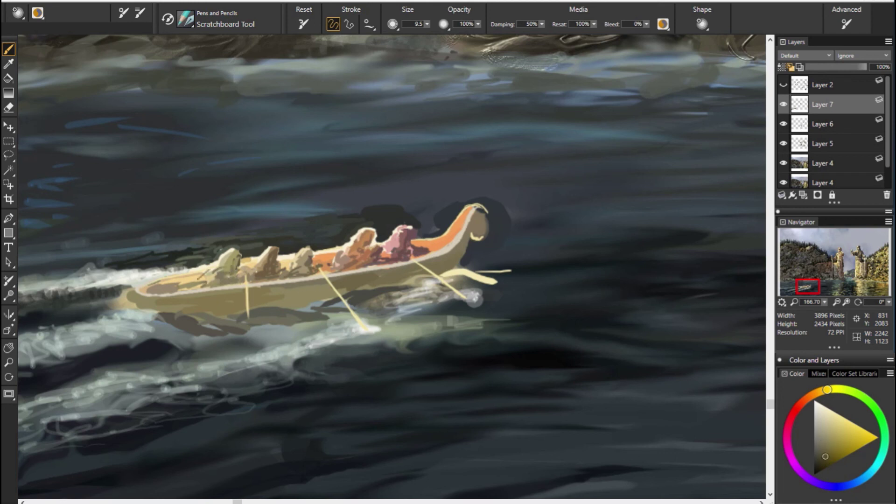
alt+click(380, 257)
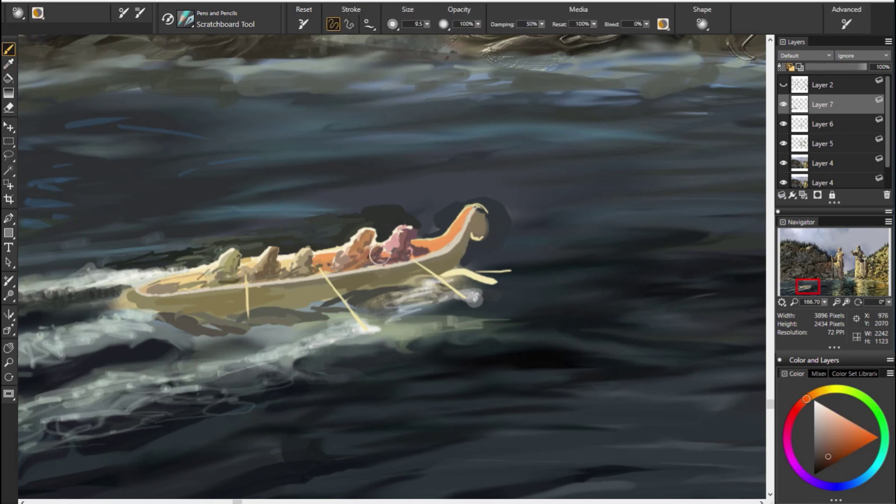
alt+click(287, 254)
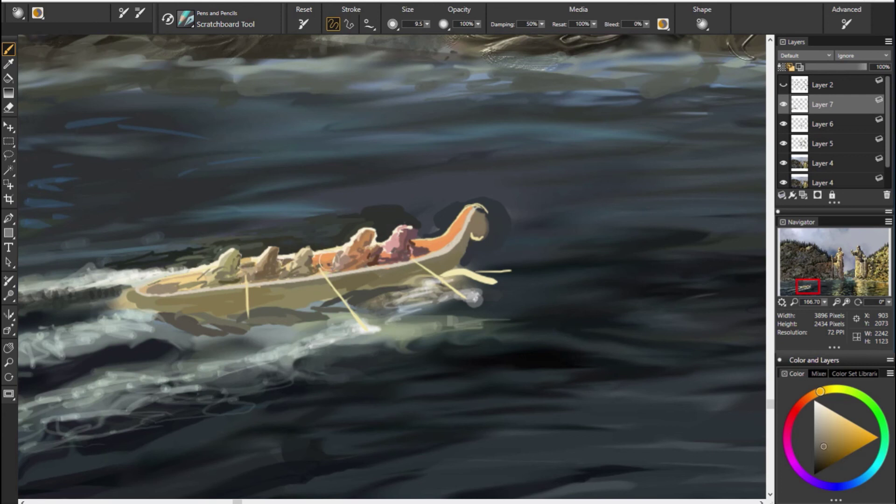
alt+click(327, 262)
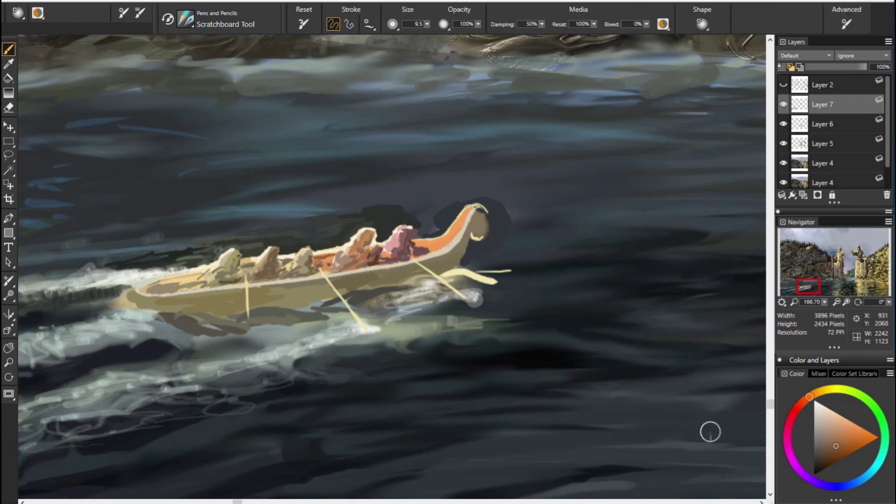
alt+click(237, 255)
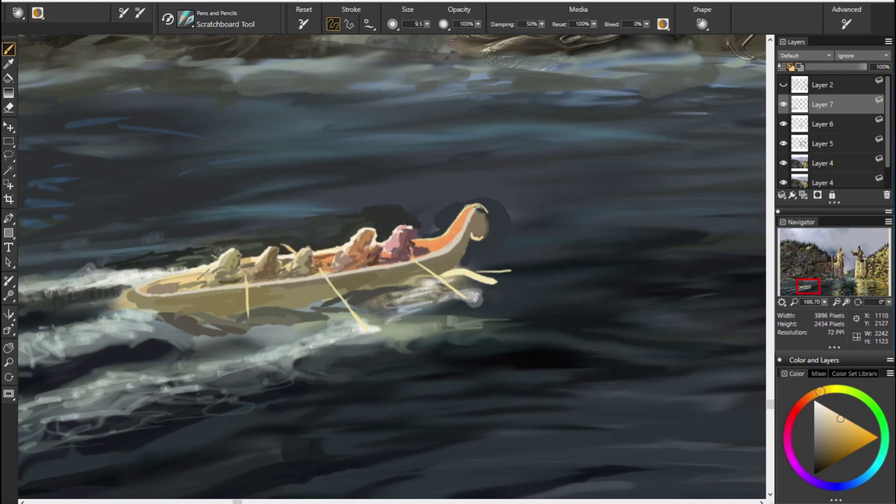
Check the whole painting, zoom back to the boat, and paint olive strokes into the wake.
key(ctrl+0)
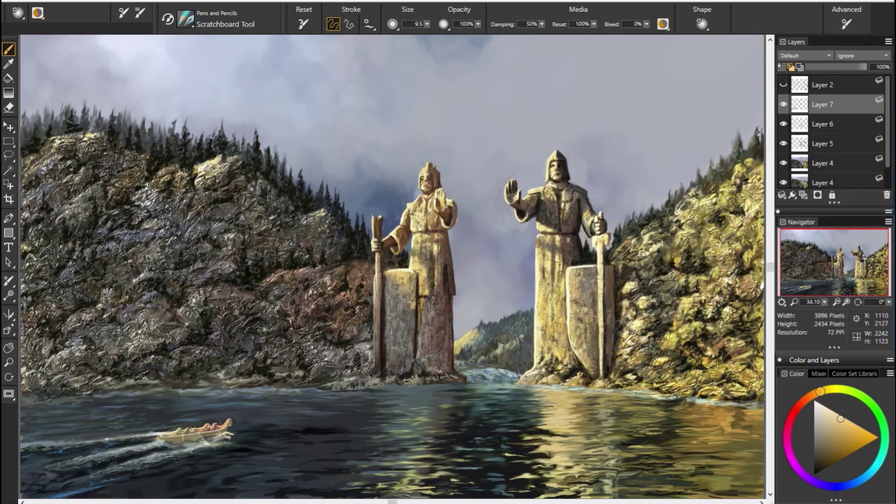
drag(825, 302, 827, 304)
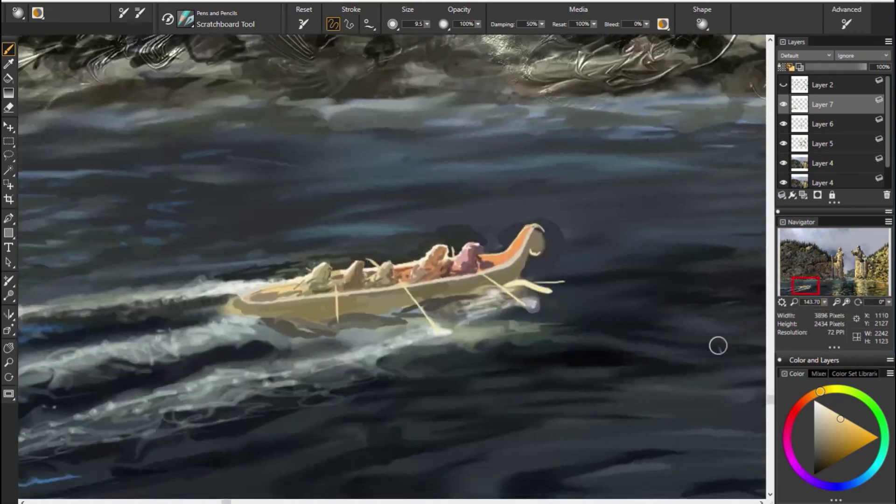
alt+click(446, 304)
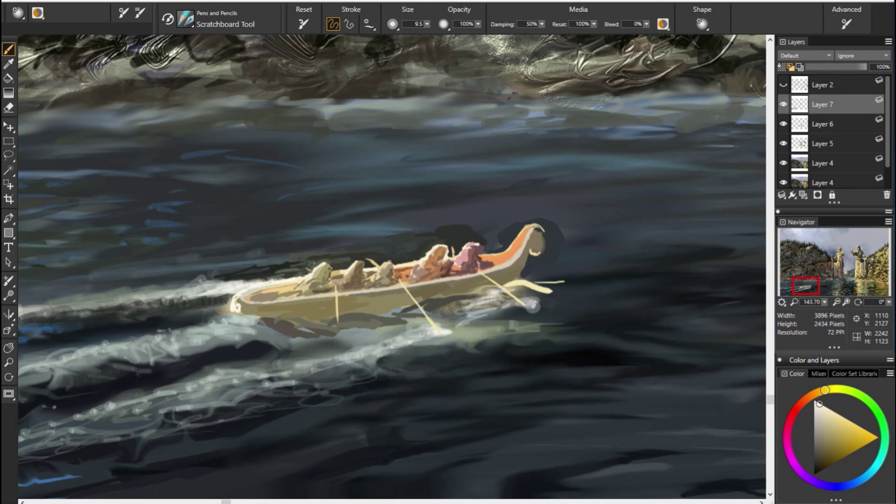
alt+click(224, 302)
alt+click(376, 309)
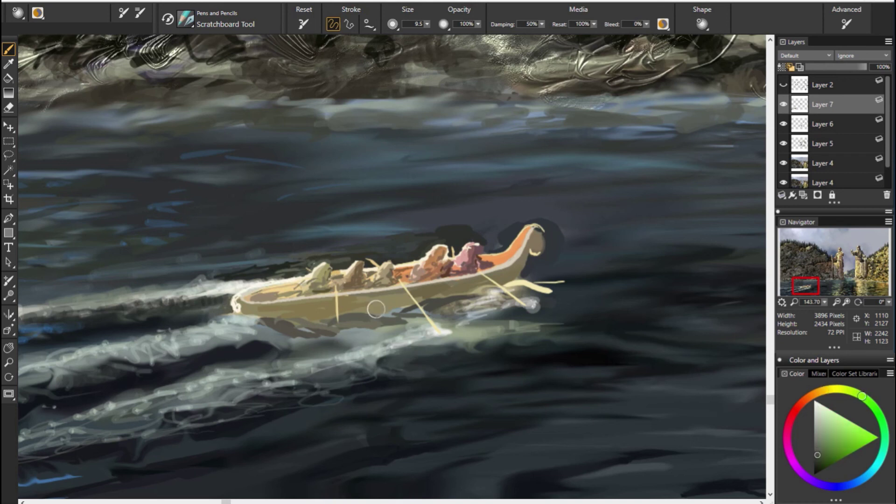
alt+click(199, 325)
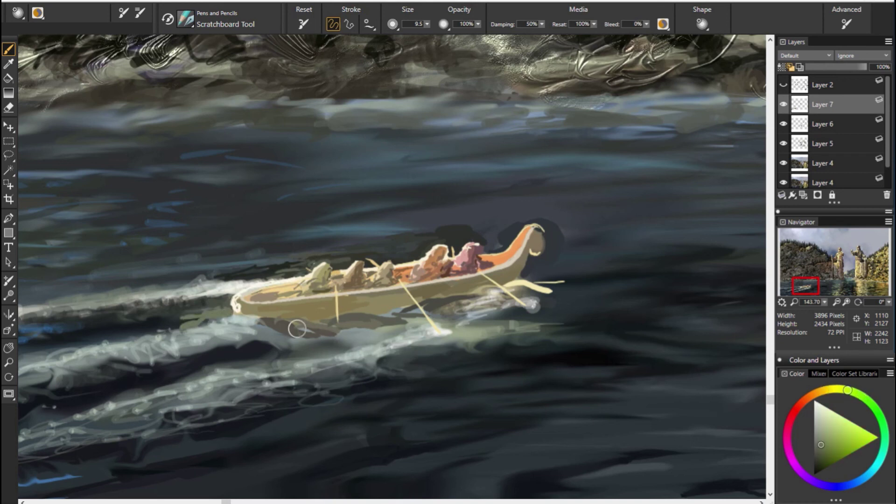
alt+click(221, 334)
mouse_move(219, 315)
mouse_down()
mouse_move(161, 321)
mouse_move(184, 330)
mouse_up()
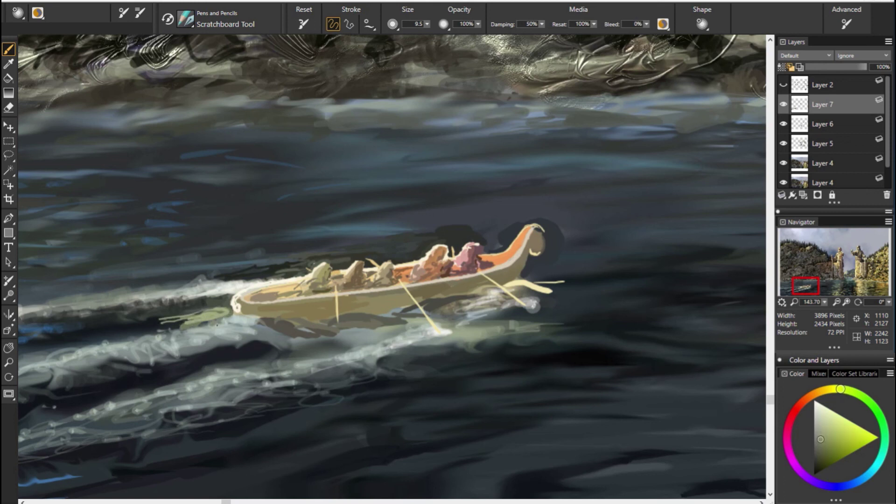
Add green strokes to the wake behind the boat.
alt+click(94, 314)
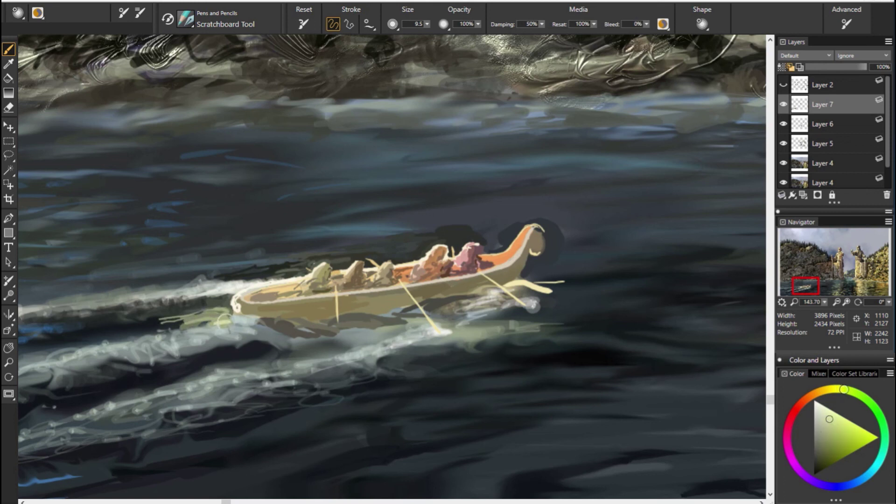
alt+click(175, 336)
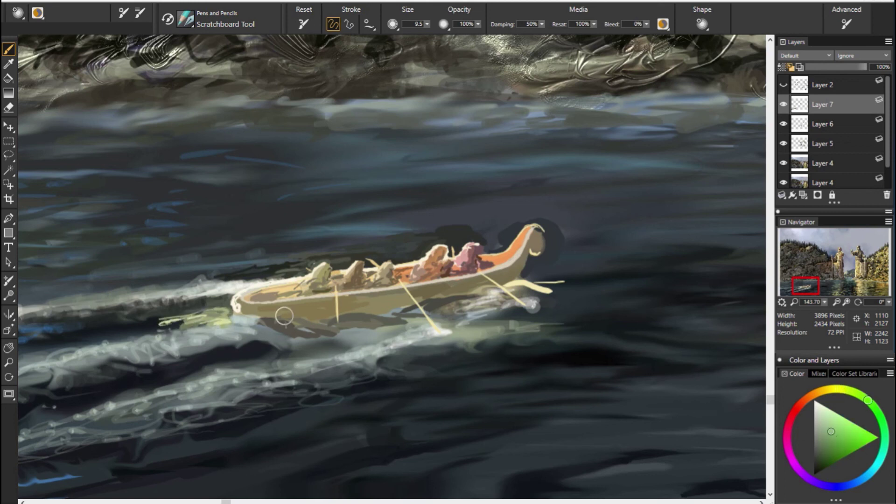
mouse_move(228, 308)
mouse_down()
mouse_move(159, 318)
mouse_move(205, 320)
mouse_move(146, 332)
mouse_up()
alt+click(217, 343)
Paint light-blue strokes along the wake, then sample grey-green, orange-brown and olive-grey tones.
alt+click(99, 339)
alt+click(759, 418)
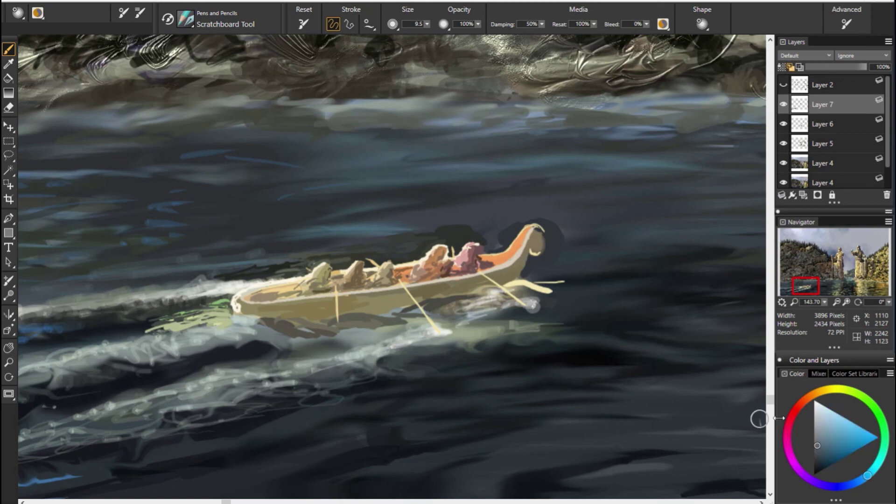
drag(217, 320, 134, 337)
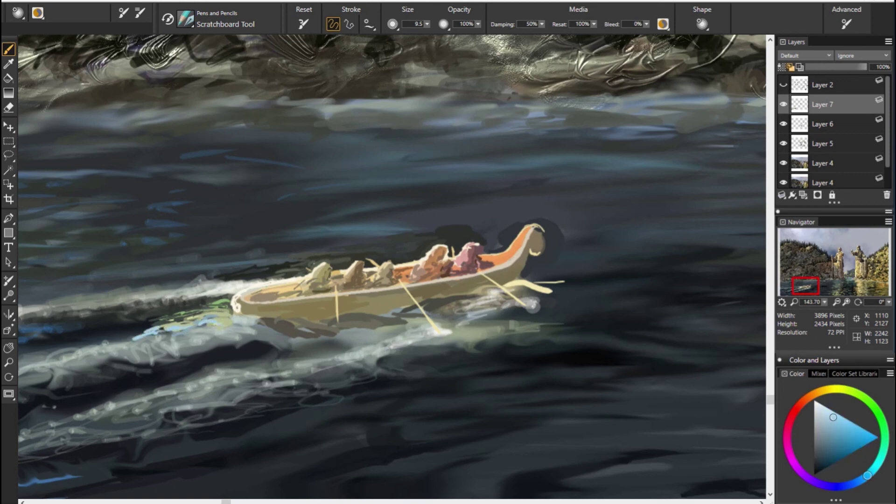
alt+click(311, 365)
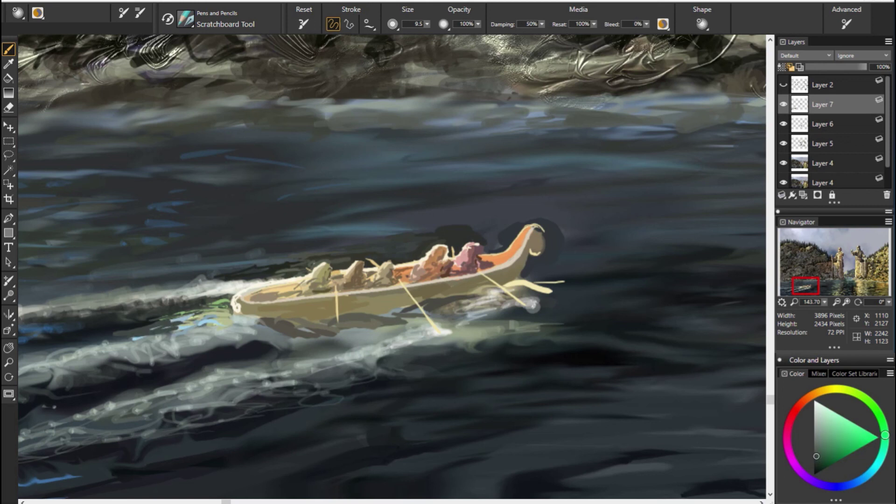
alt+click(495, 261)
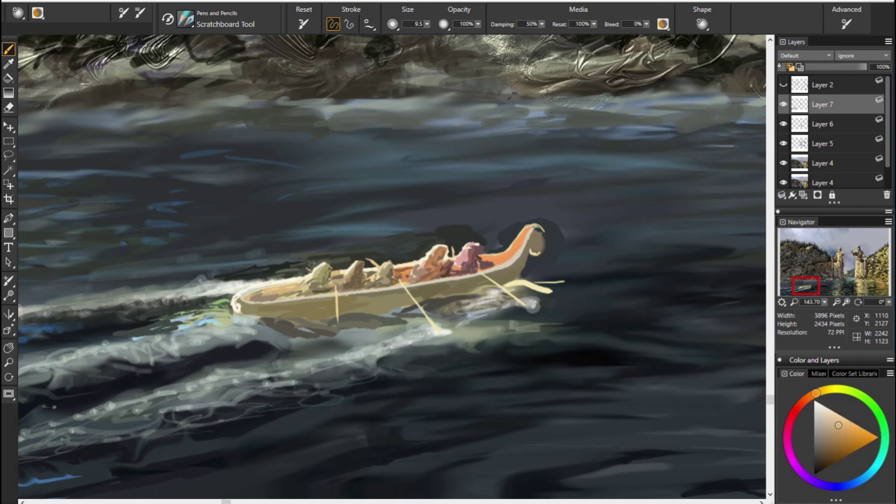
alt+click(338, 286)
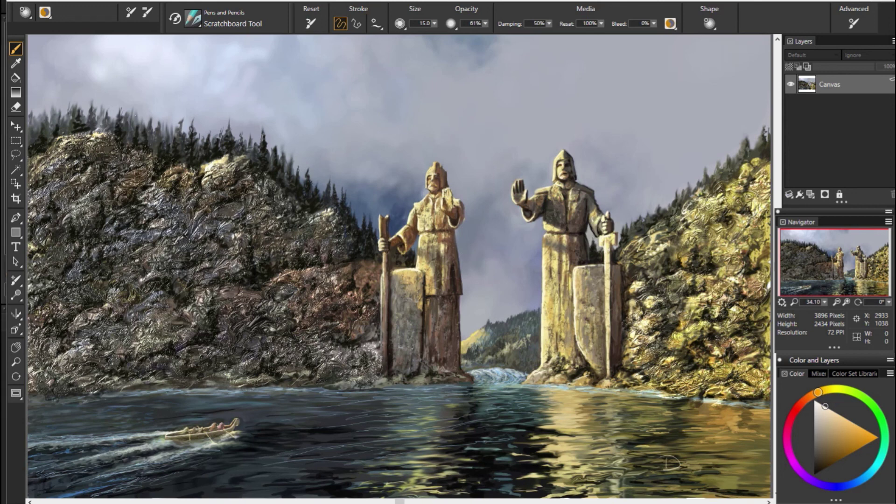
Add a flourish to the signature in the lower-right water.
mouse_move(678, 468)
mouse_down()
mouse_move(690, 473)
mouse_move(680, 465)
mouse_move(693, 451)
mouse_move(695, 461)
mouse_move(729, 441)
mouse_up()
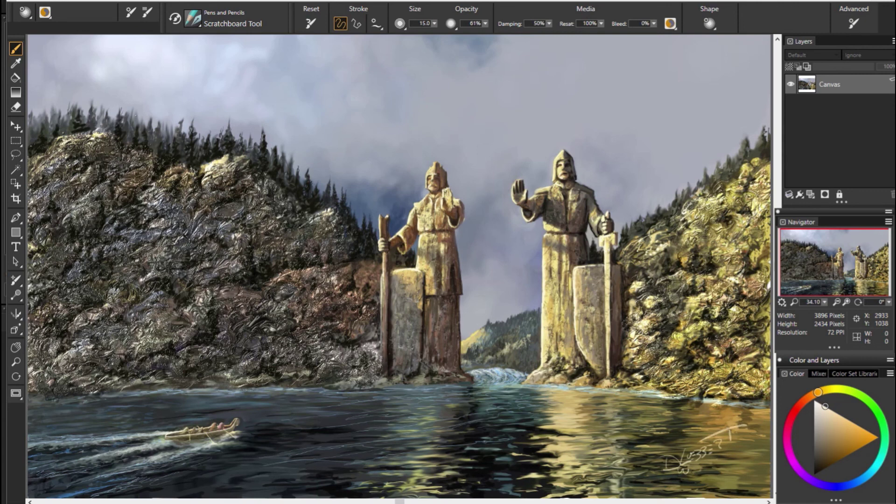